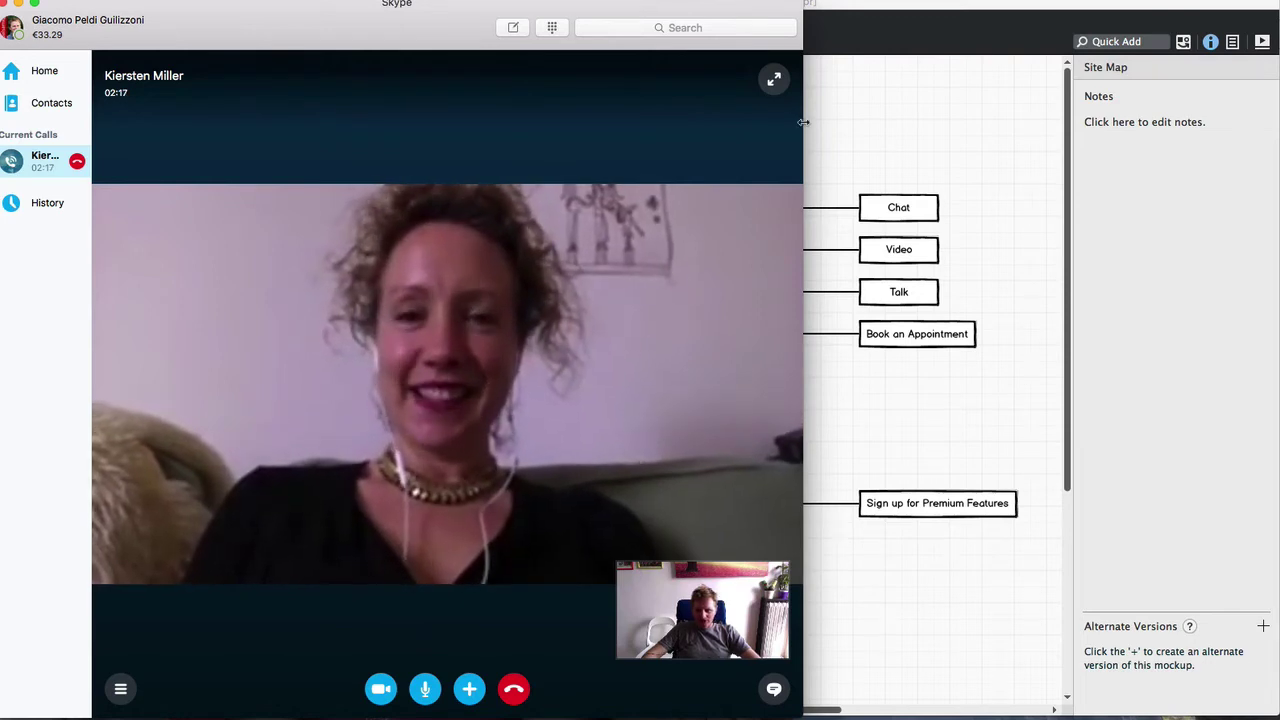
Narrow the Skype call window and start sharing the Balsamiq mockup window in the call
left_click_drag(803, 122, 390, 125)
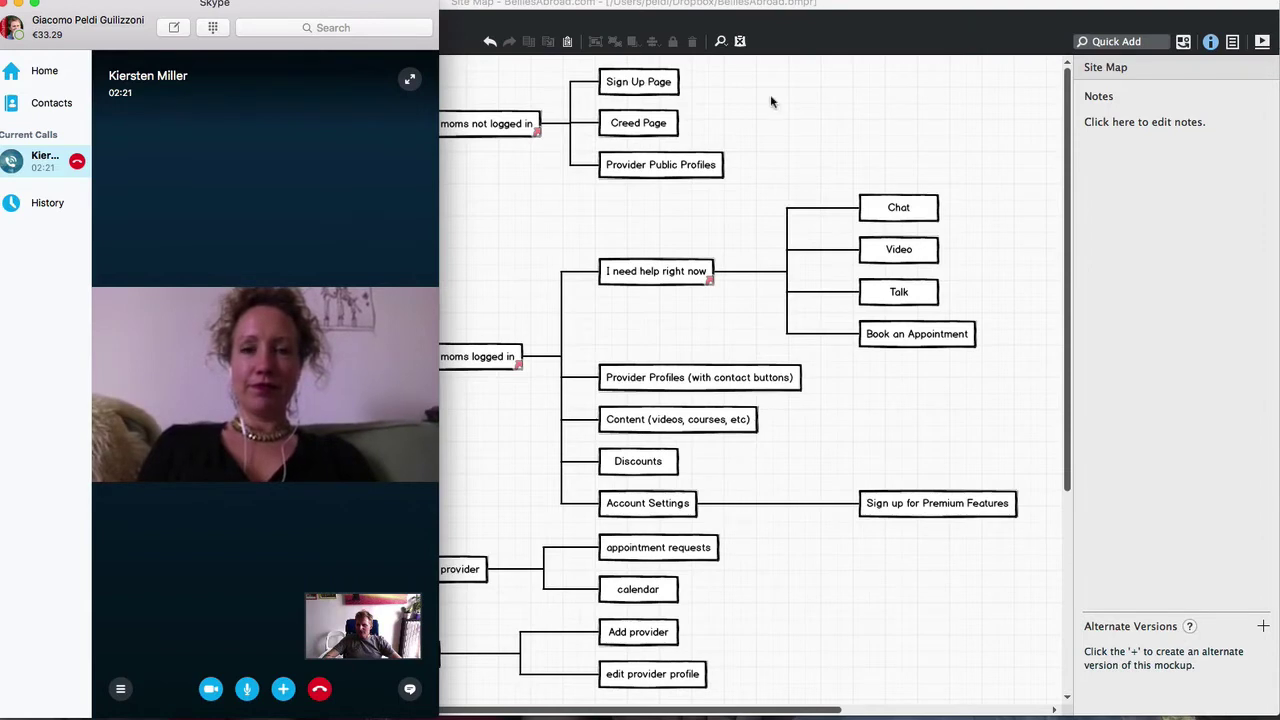
left_click(843, 123)
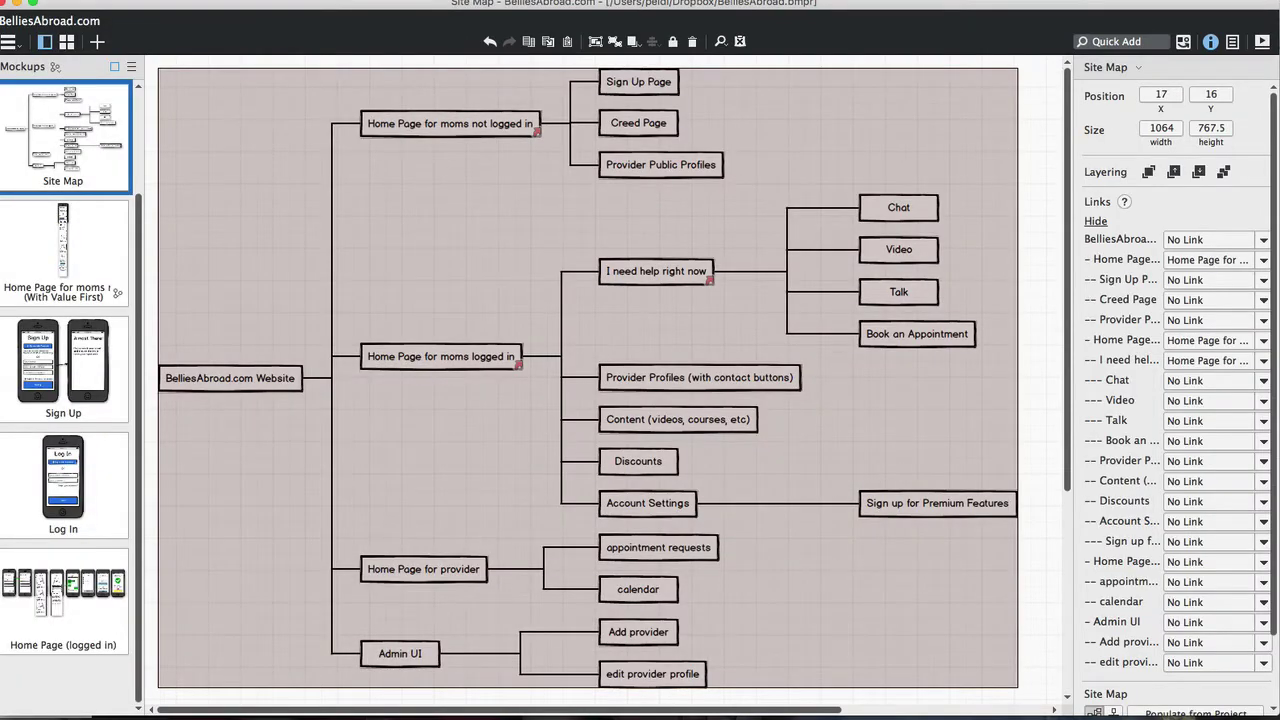
key("super+Tab")
key("shift+super+u")
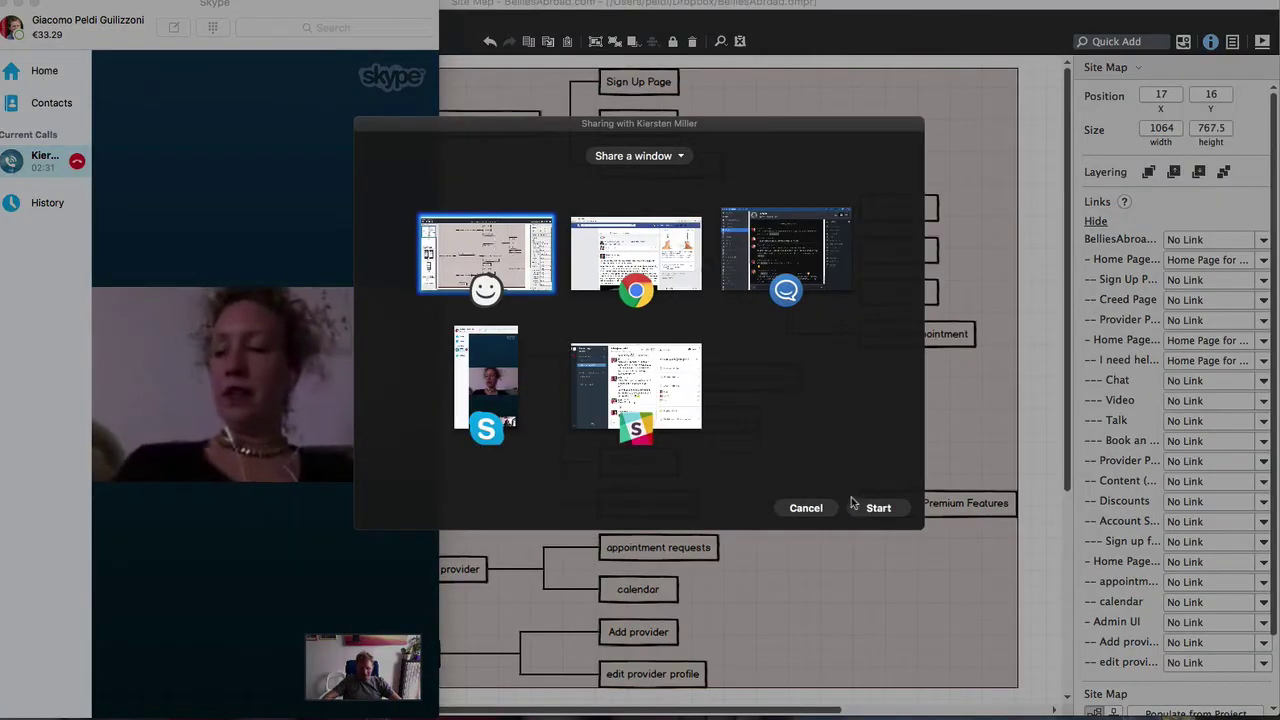
left_click(866, 508)
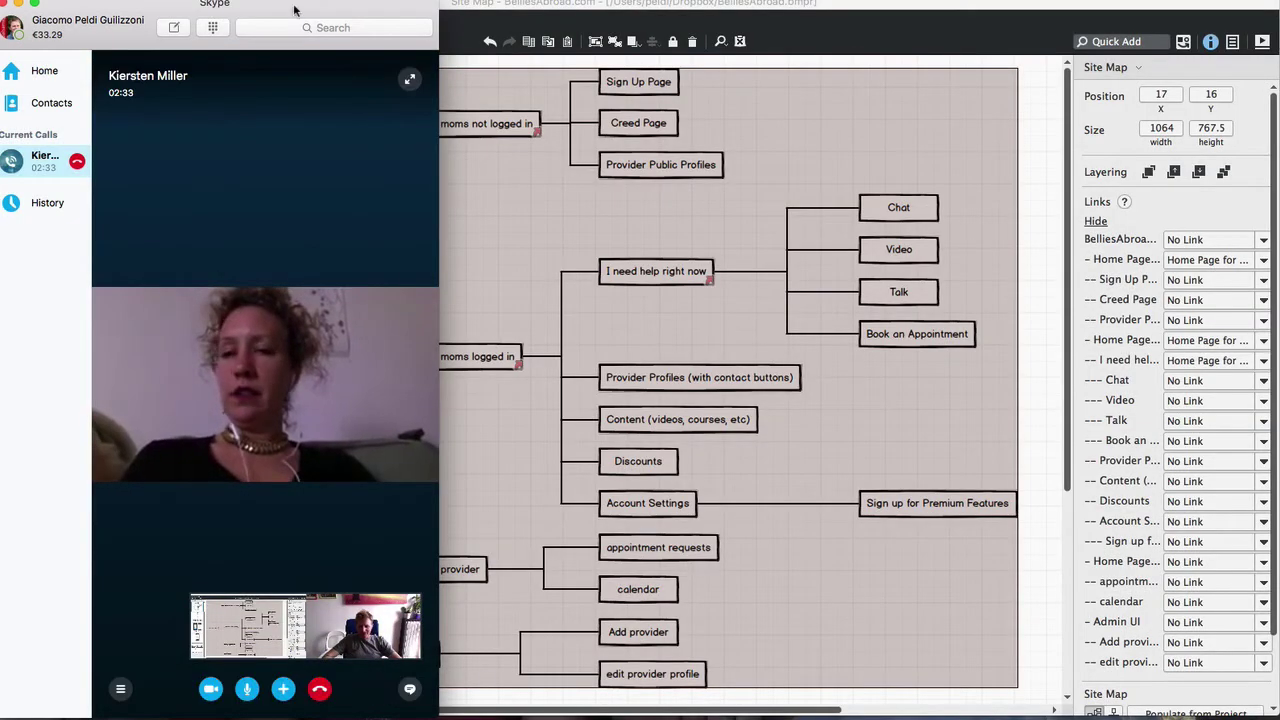
Move the call window aside and bring the site-map mockup back in front
left_click_drag(294, 10, 199, 2)
left_click(456, 172)
left_click(394, 2)
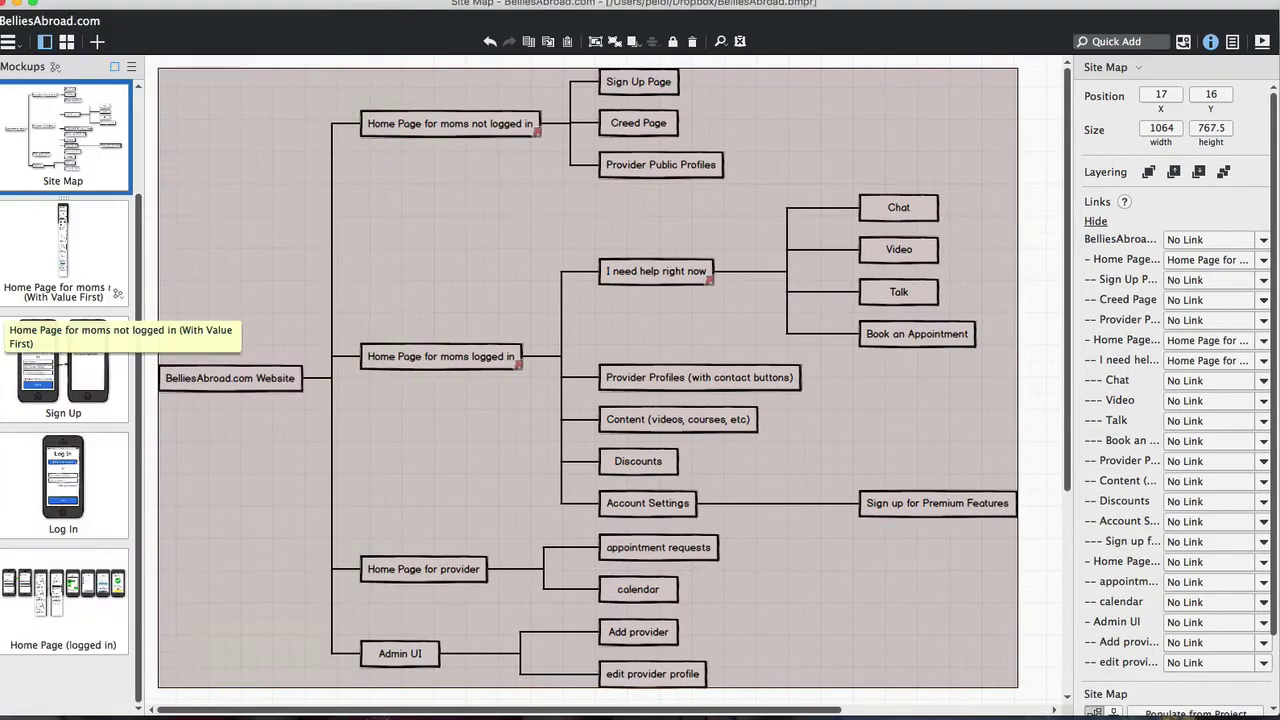
Resize Balsamiq beside the call, hide the inspector and set Zoom All to Fit
left_click_drag(2, 228, 345, 215)
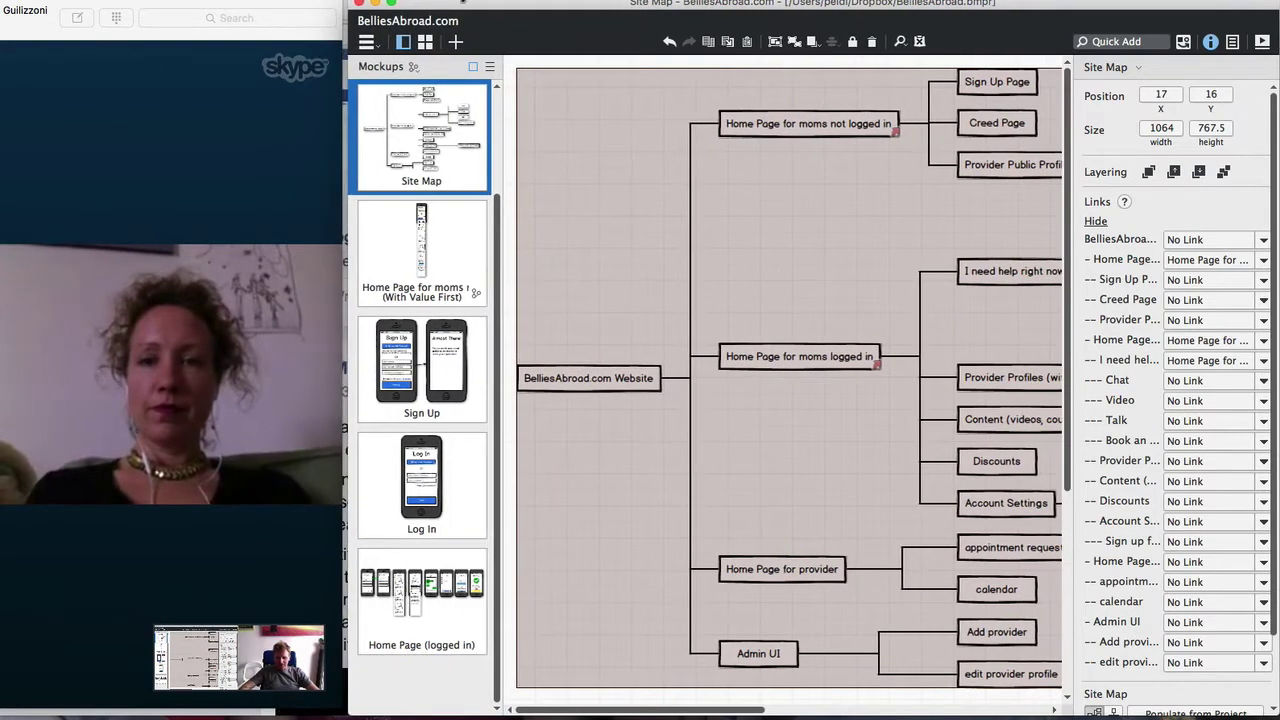
left_click_drag(466, 5, 464, 0)
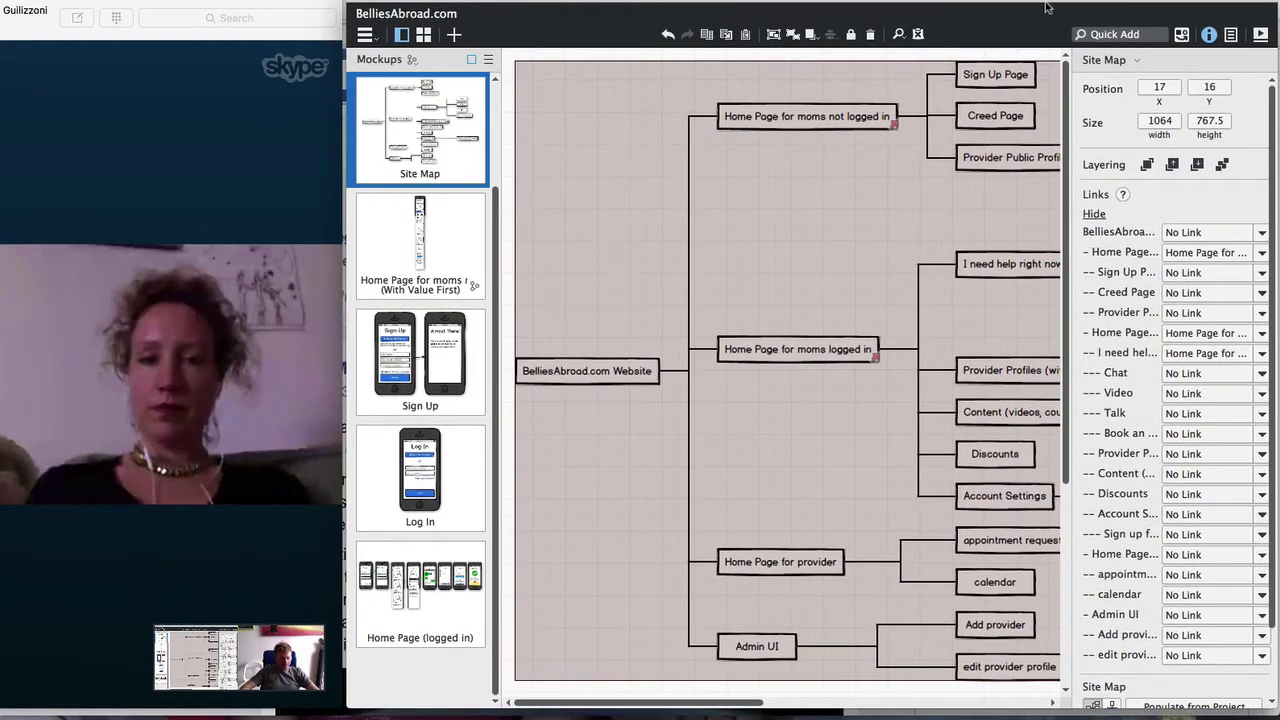
left_click(1208, 36)
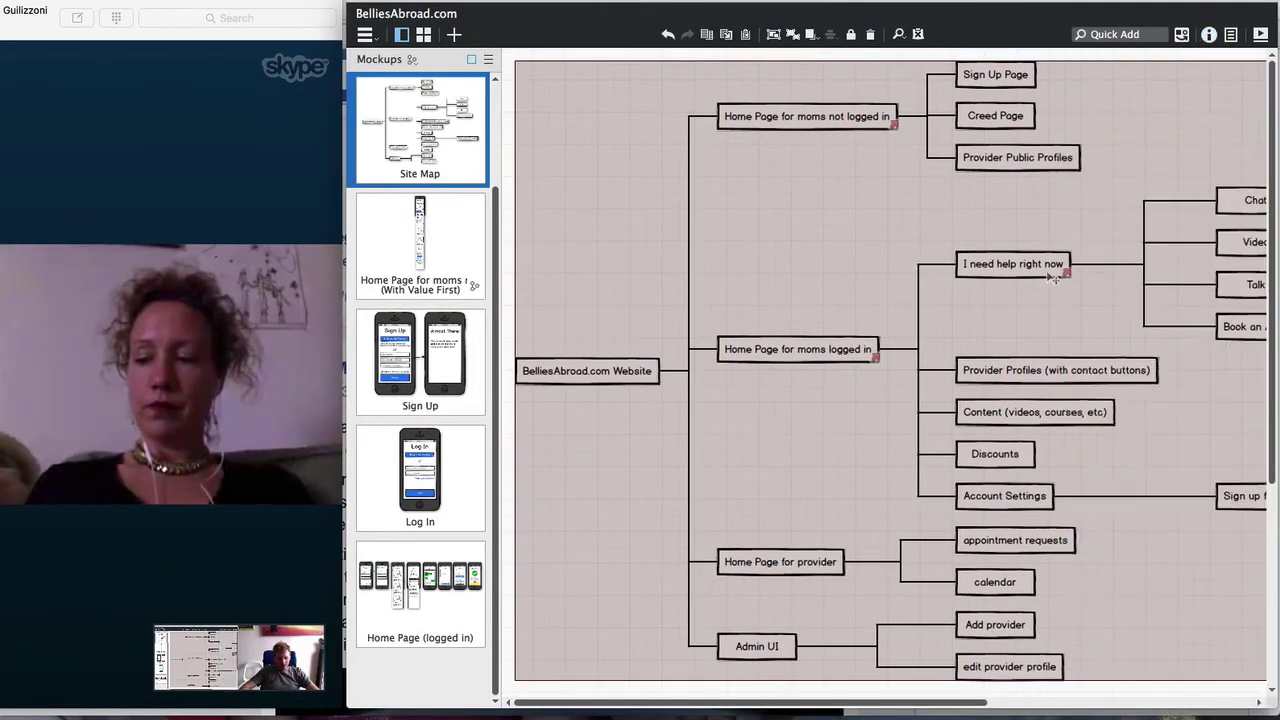
left_click(899, 35)
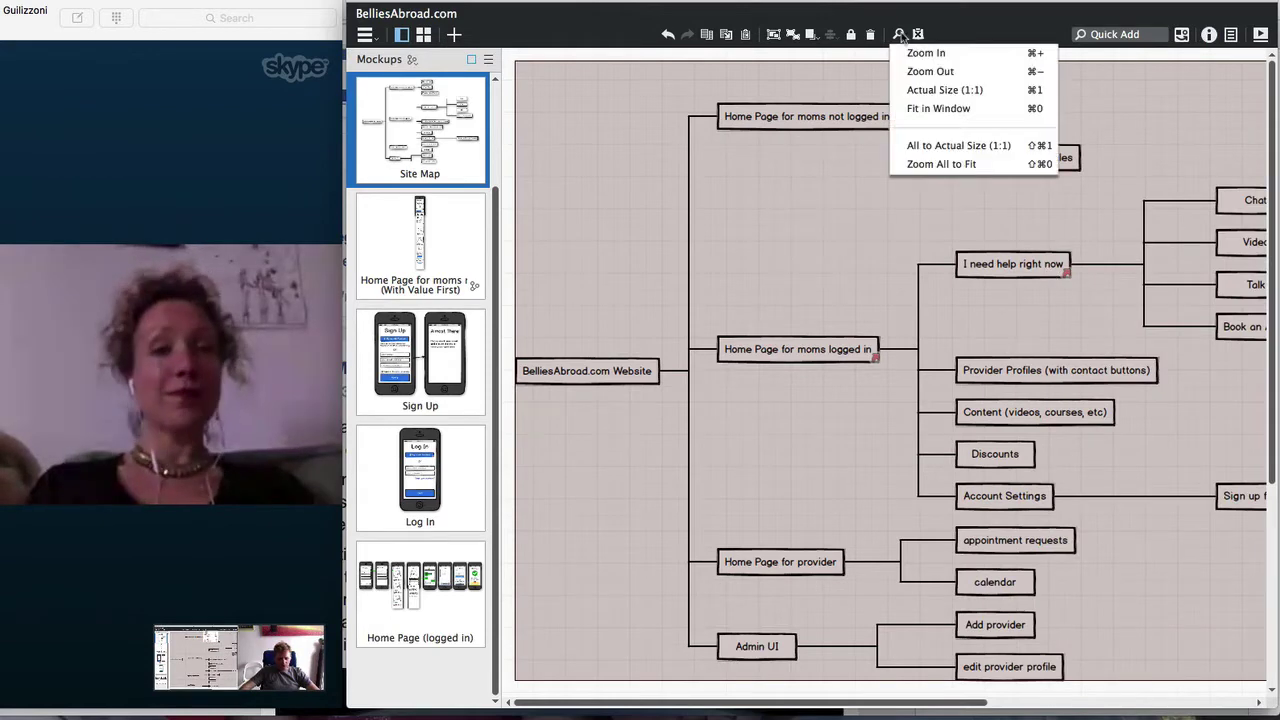
left_click(937, 164)
Open the BelliesAbroad.com brief mockup from the thumbnail list
left_click(593, 636)
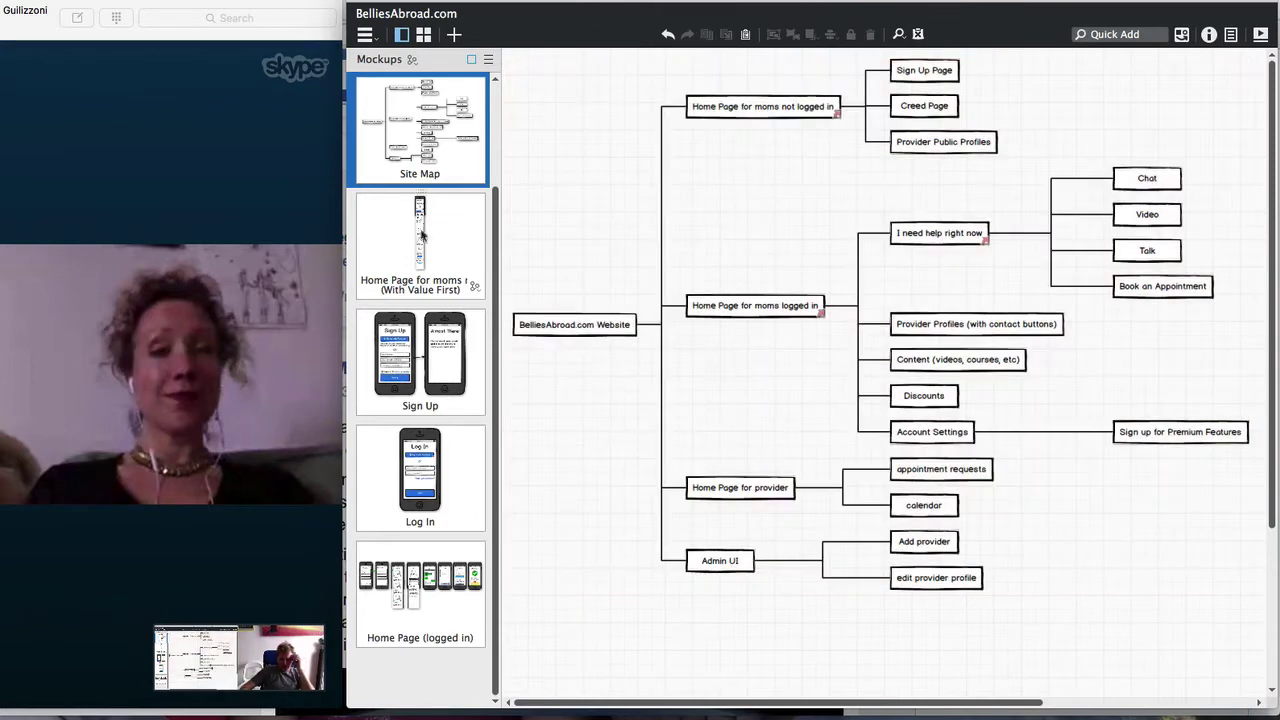
scroll(415, 186, "up", 2)
left_click(409, 140)
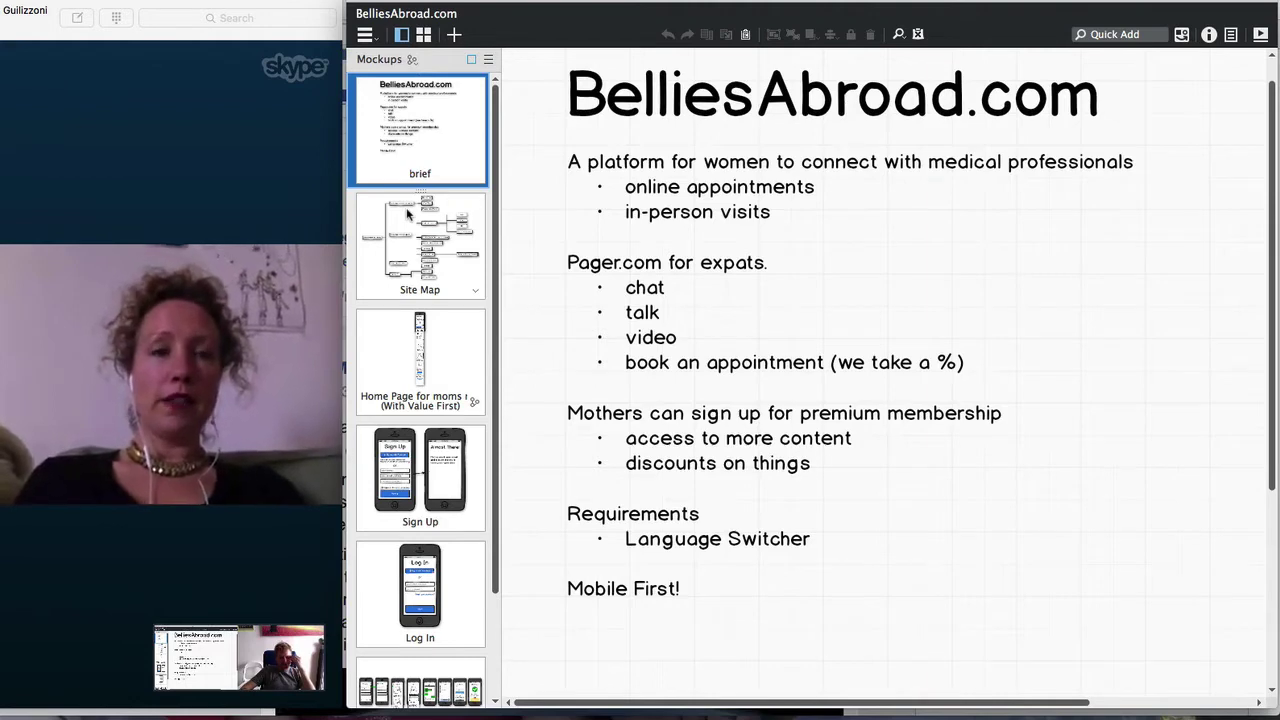
Review the Site Map, Home Page, Sign Up and Log In mockups in turn
left_click(406, 213)
left_click(423, 372)
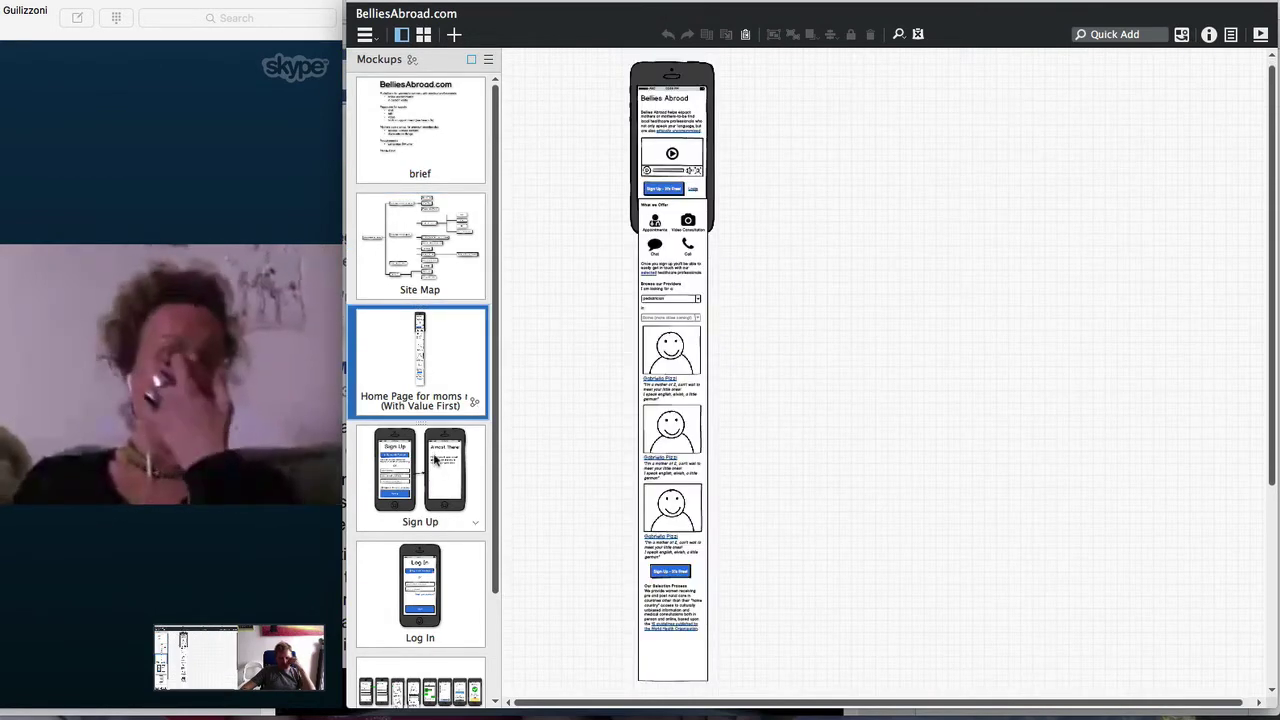
left_click(435, 458)
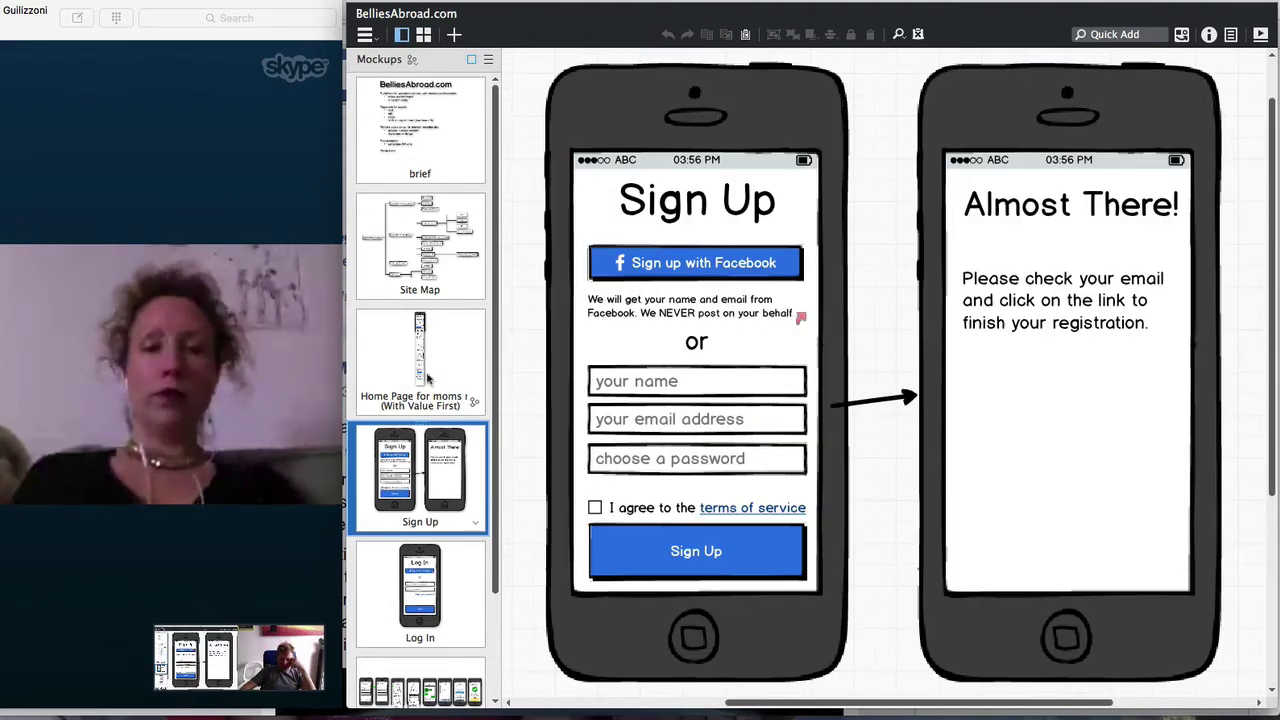
scroll(398, 467, "down", 2)
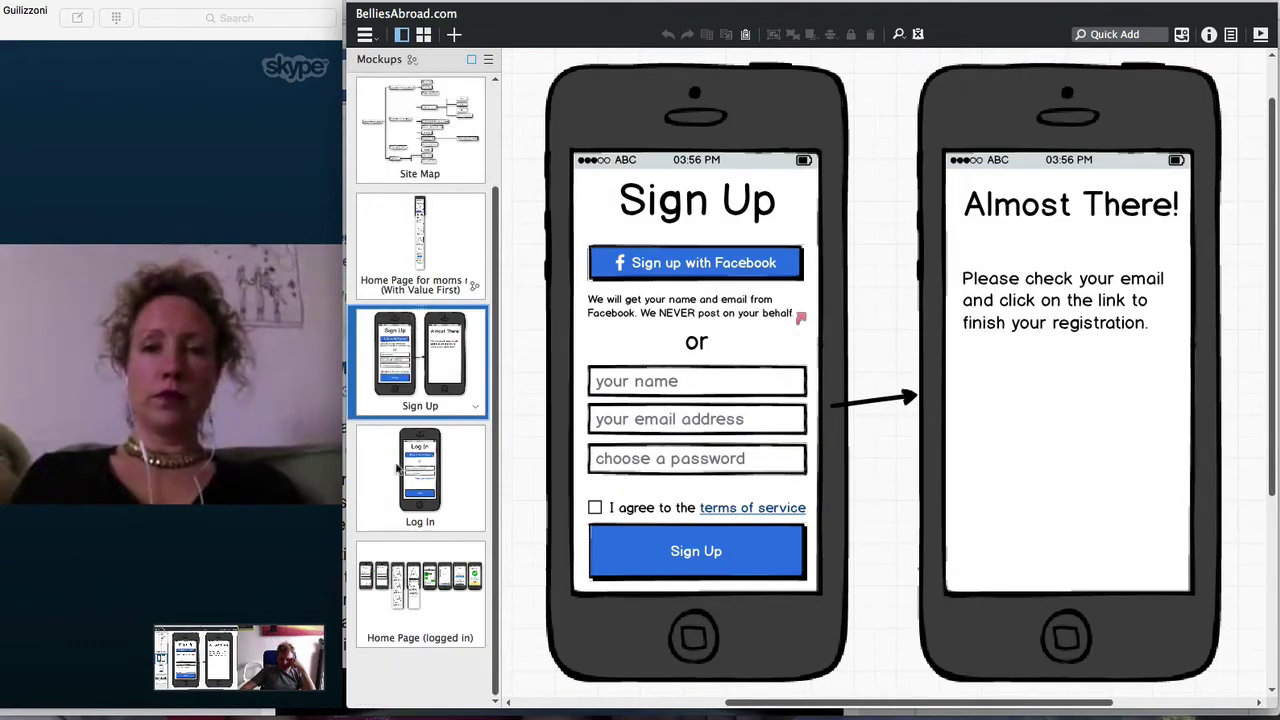
left_click(410, 498)
Inspect the Home Page (logged in) phone screens zoomed in, then go back to the Site Map
left_click(418, 588)
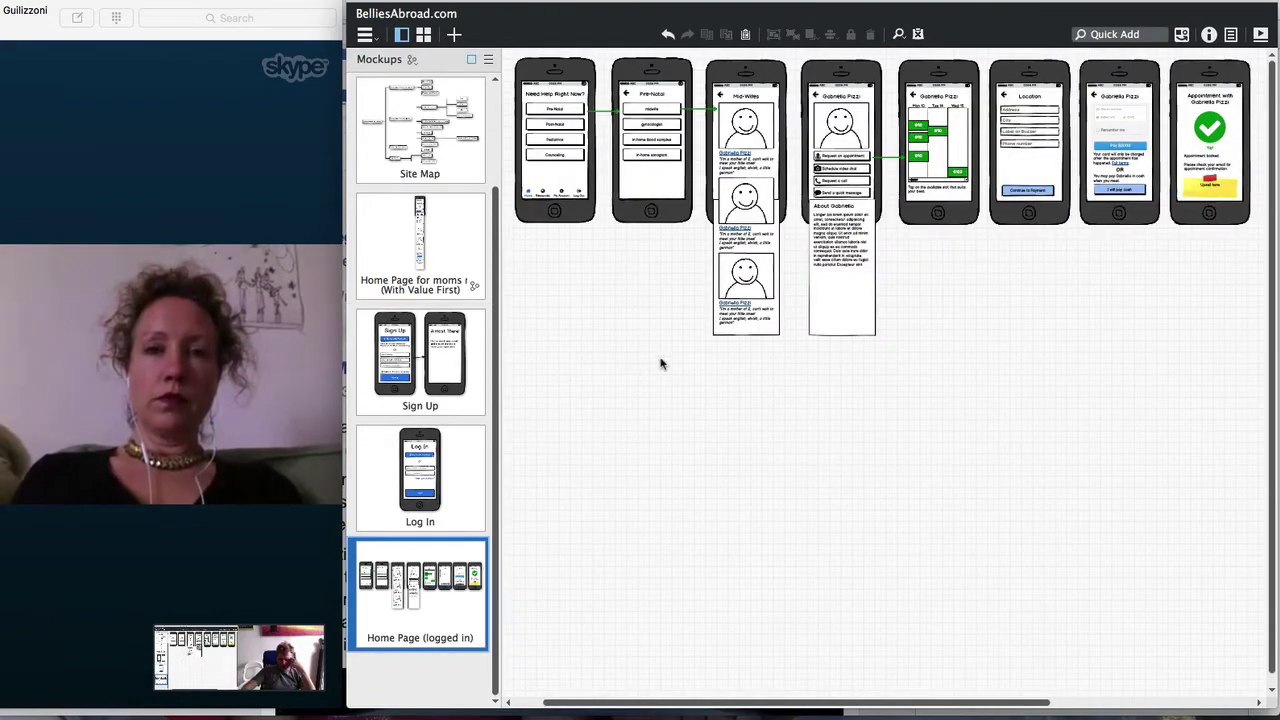
key("super+0")
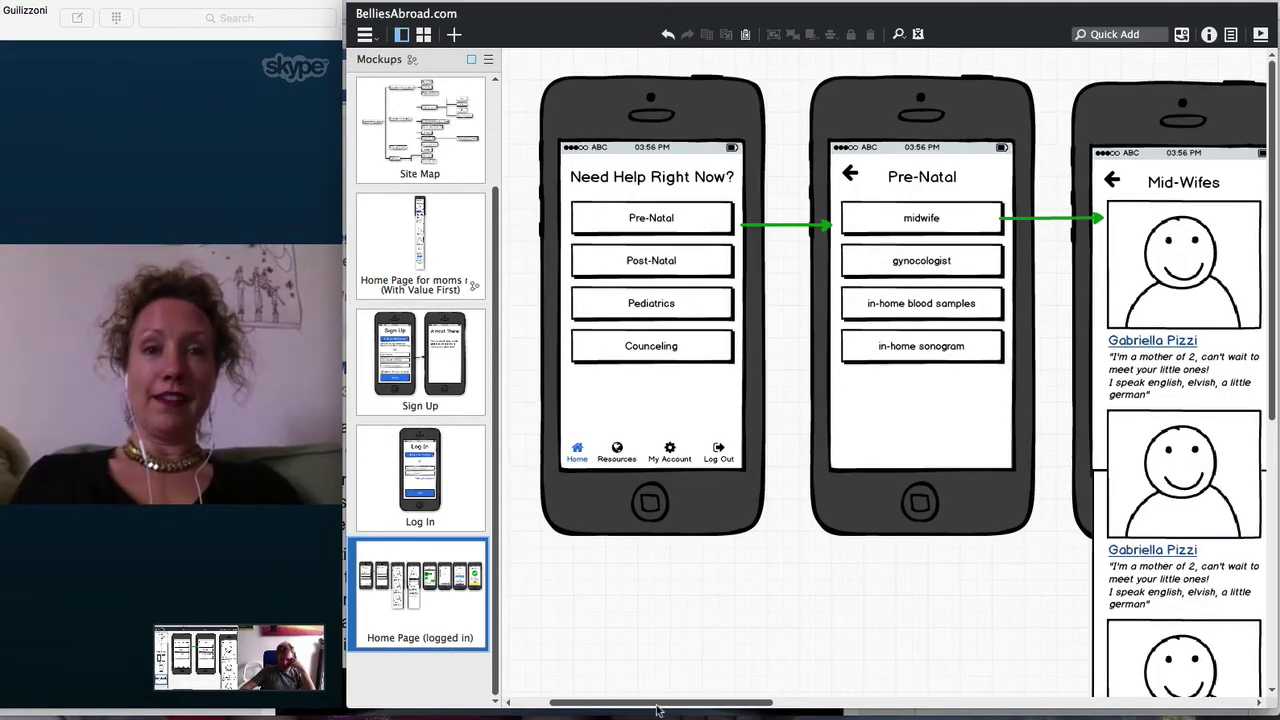
left_click_drag(656, 704, 620, 707)
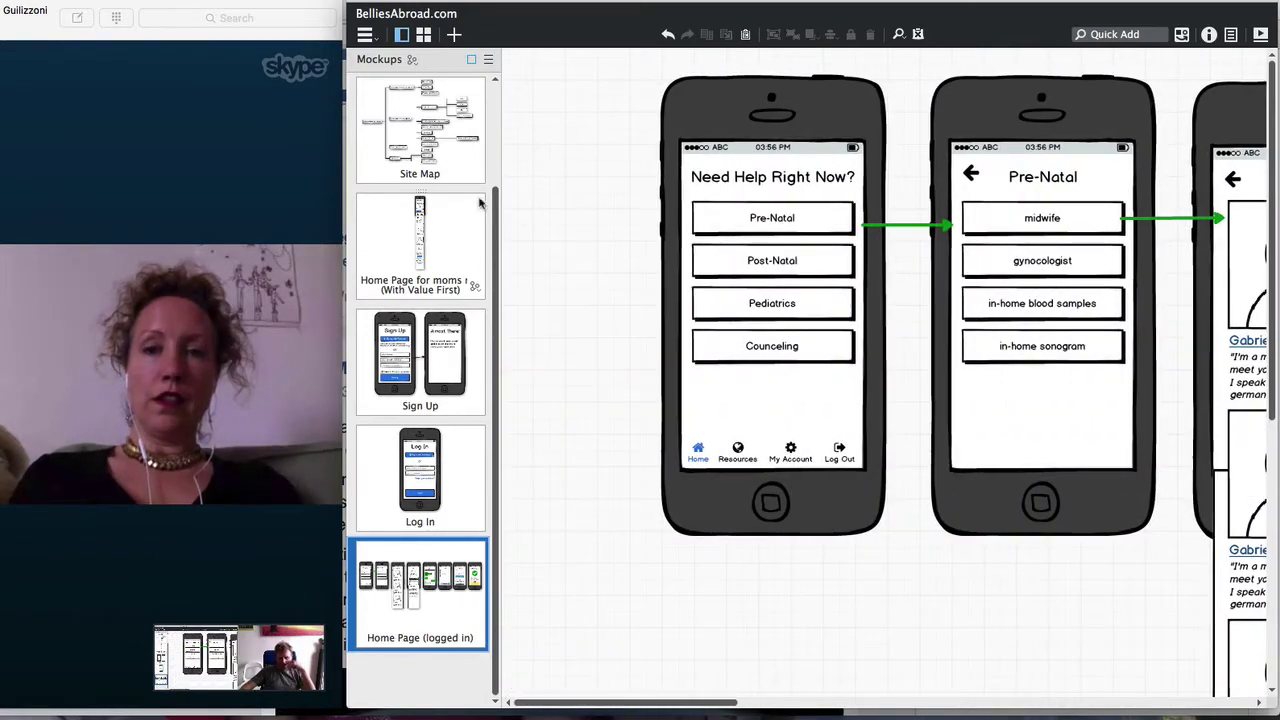
left_click(450, 162)
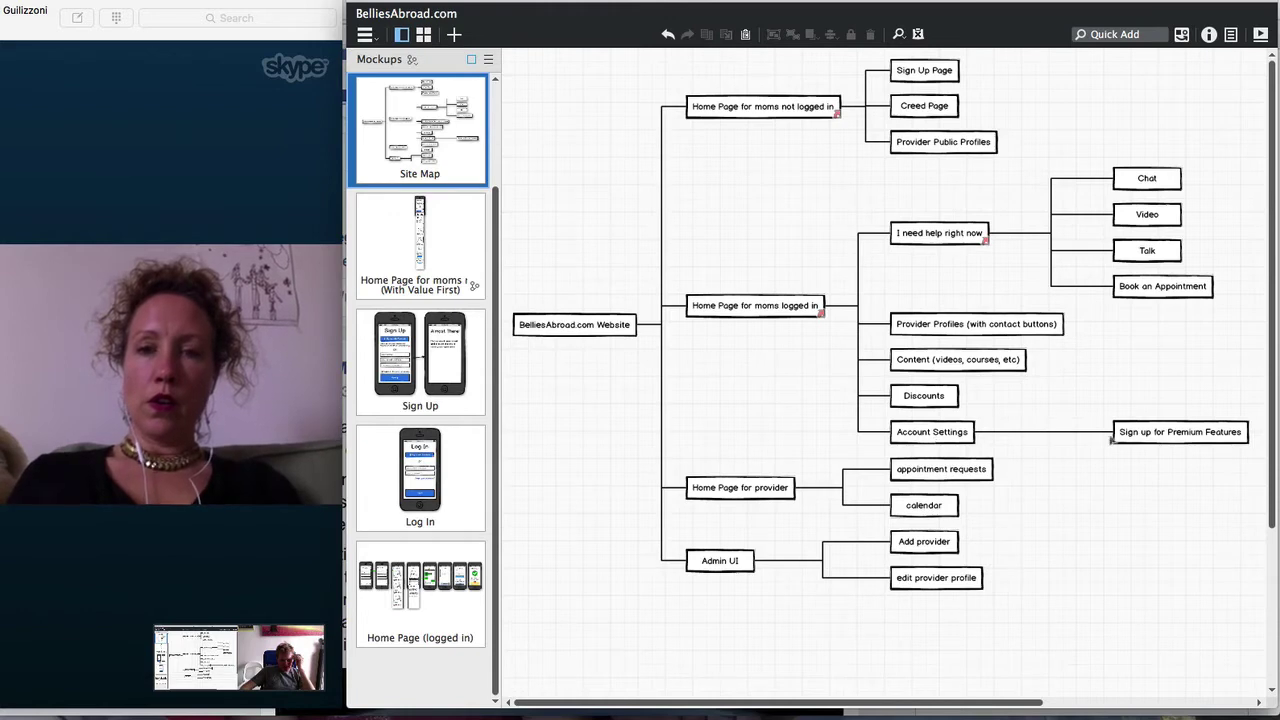
left_click(378, 577)
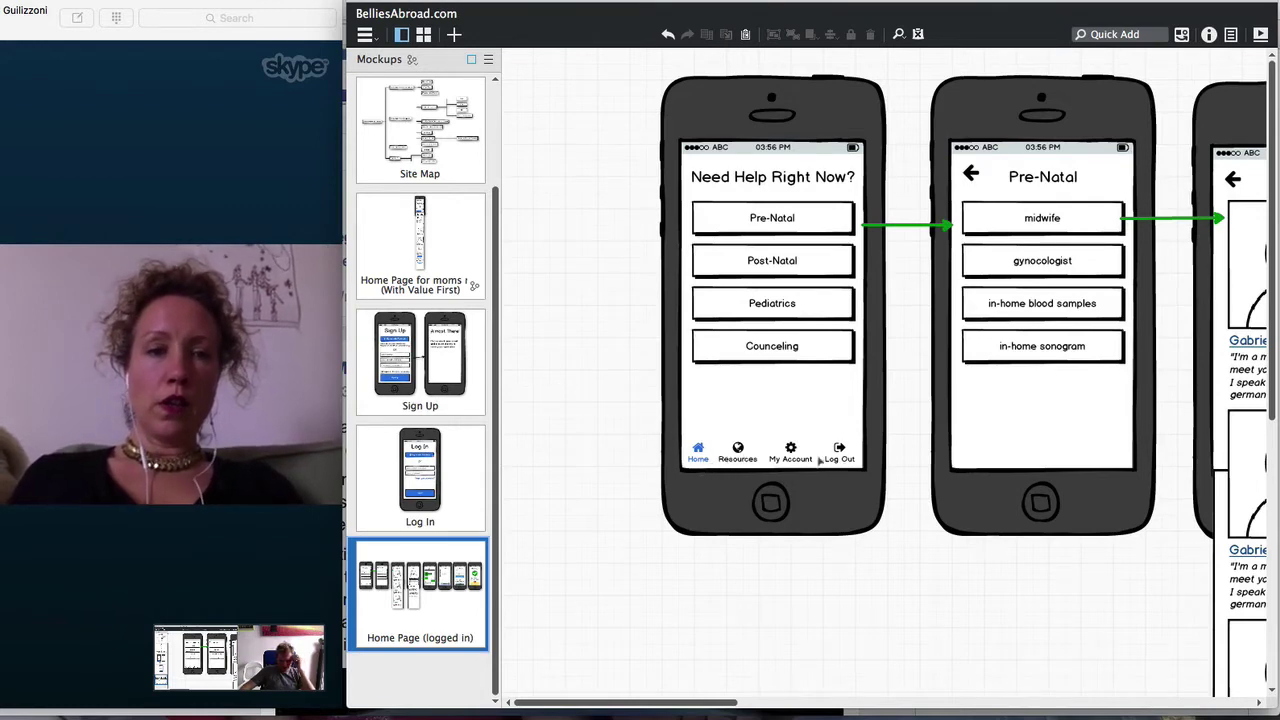
left_click(396, 137)
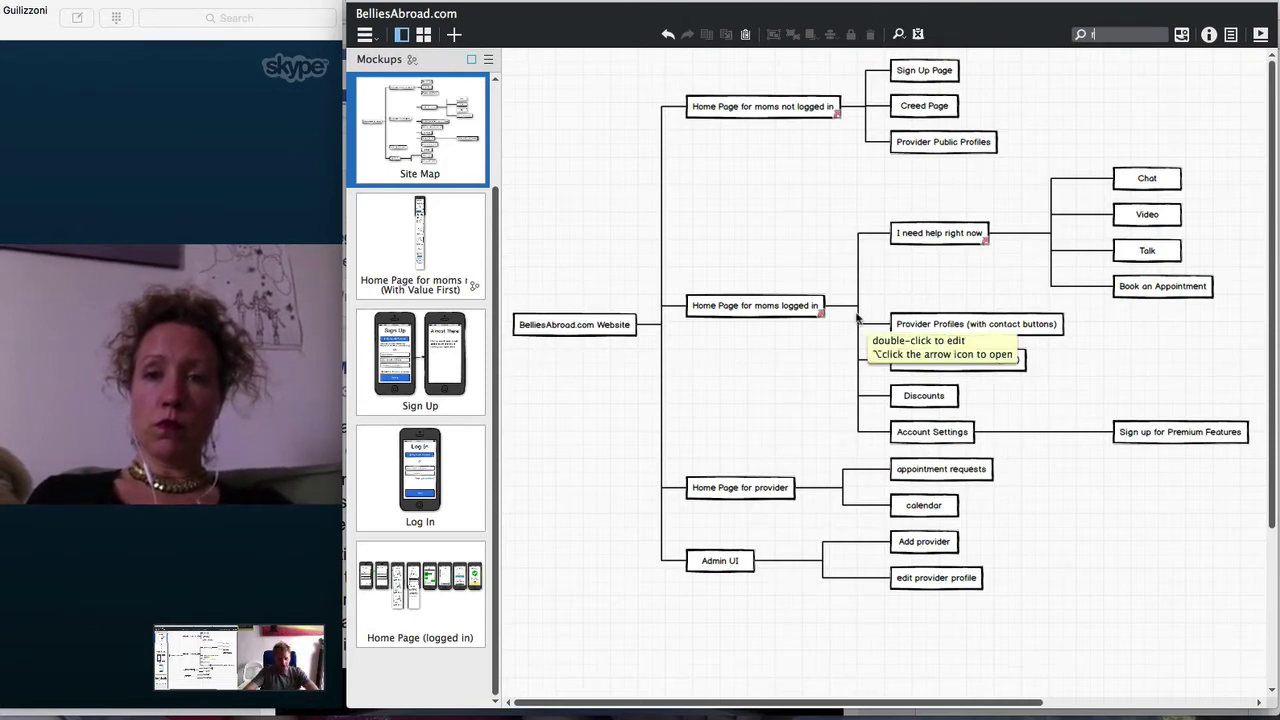
Quick Add a dashed-border rectangle and stretch it around the Content branch
type("ect")
key("Return")
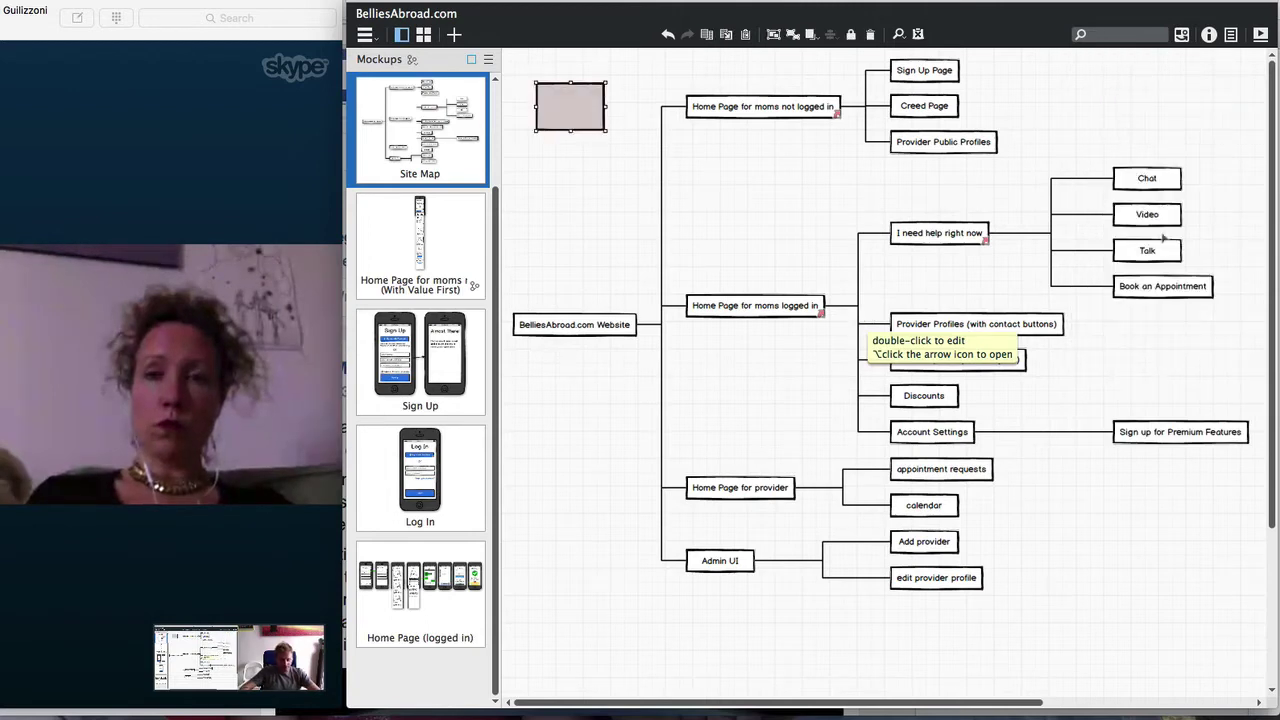
left_click(1150, 215)
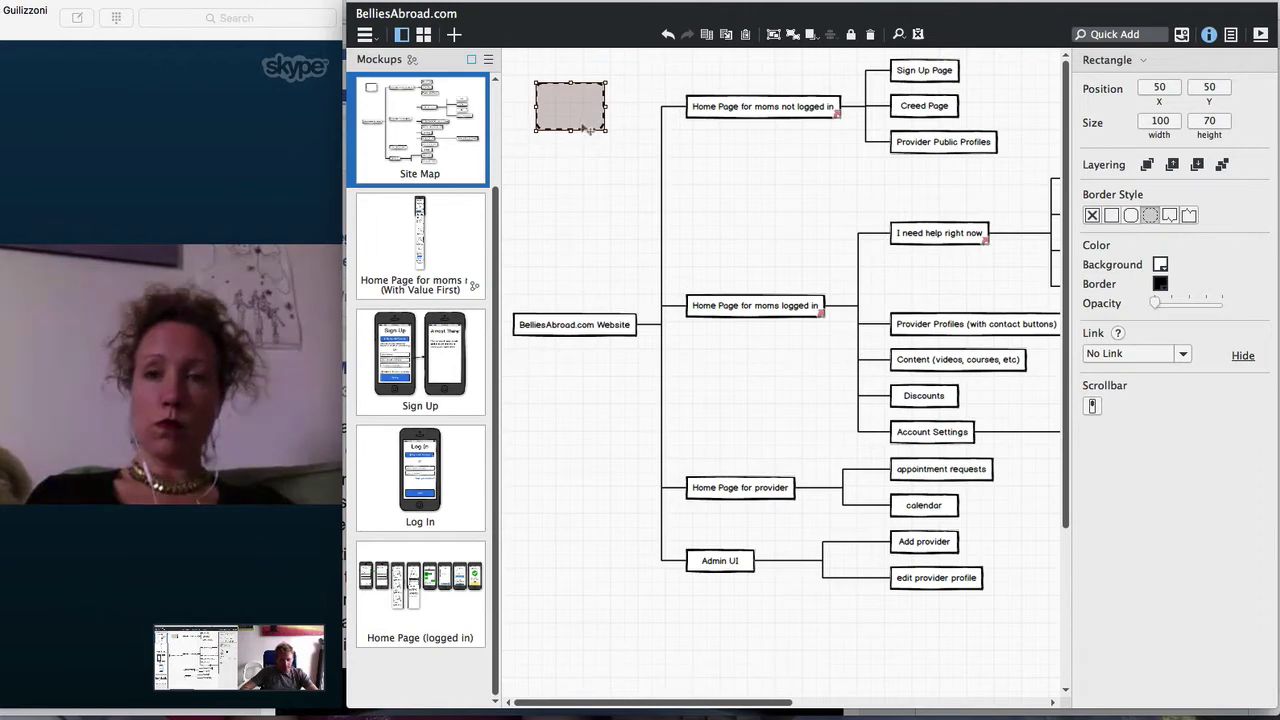
left_click(640, 163)
key("super+i")
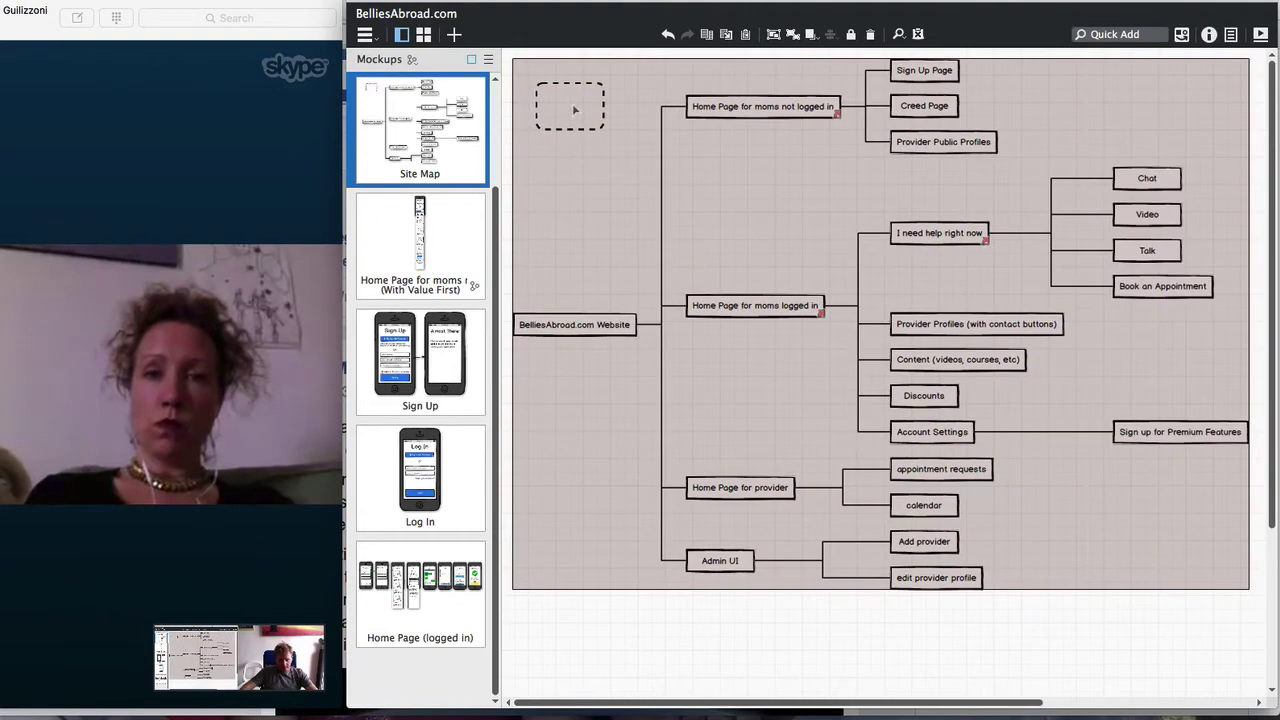
left_click_drag(578, 110, 1255, 449)
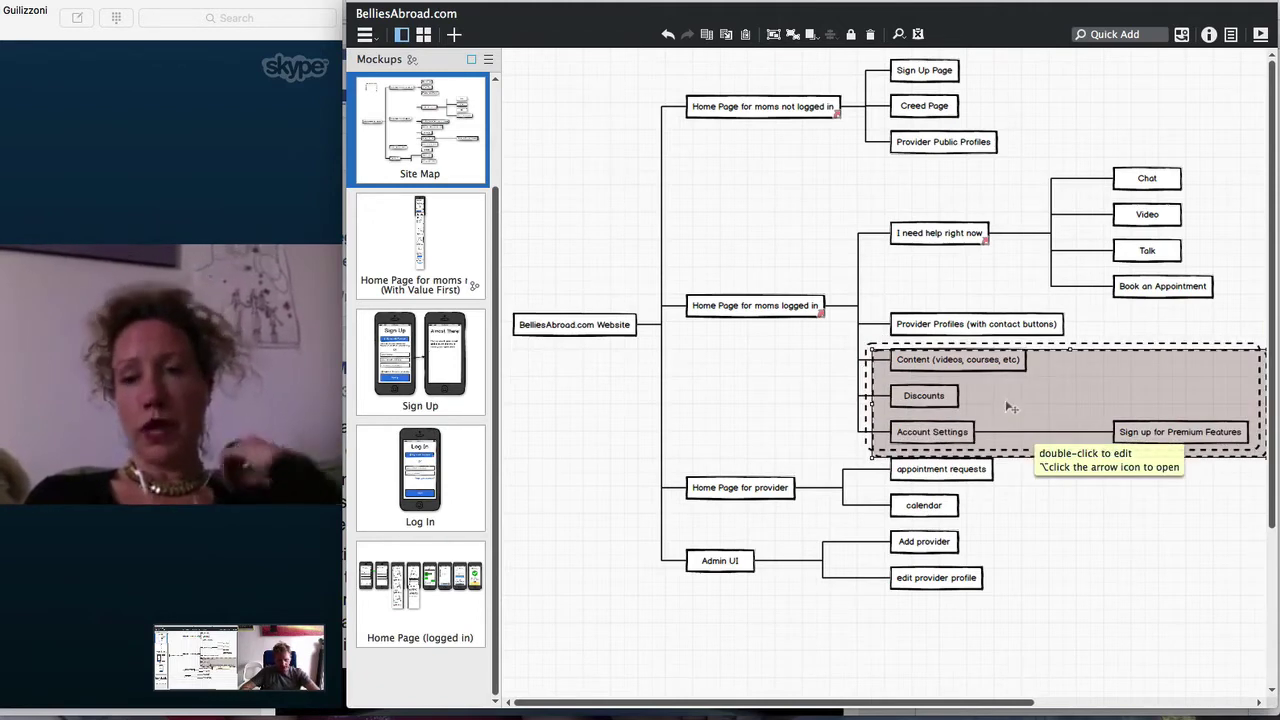
Copy the dashed frame onto the provider rows and trim it to fit, then copy it around Admin UI
mouse_move(1005, 399)
left_mouse_down()
mouse_move(827, 527)
mouse_move(811, 512)
left_mouse_up()
left_click_drag(870, 561, 870, 525)
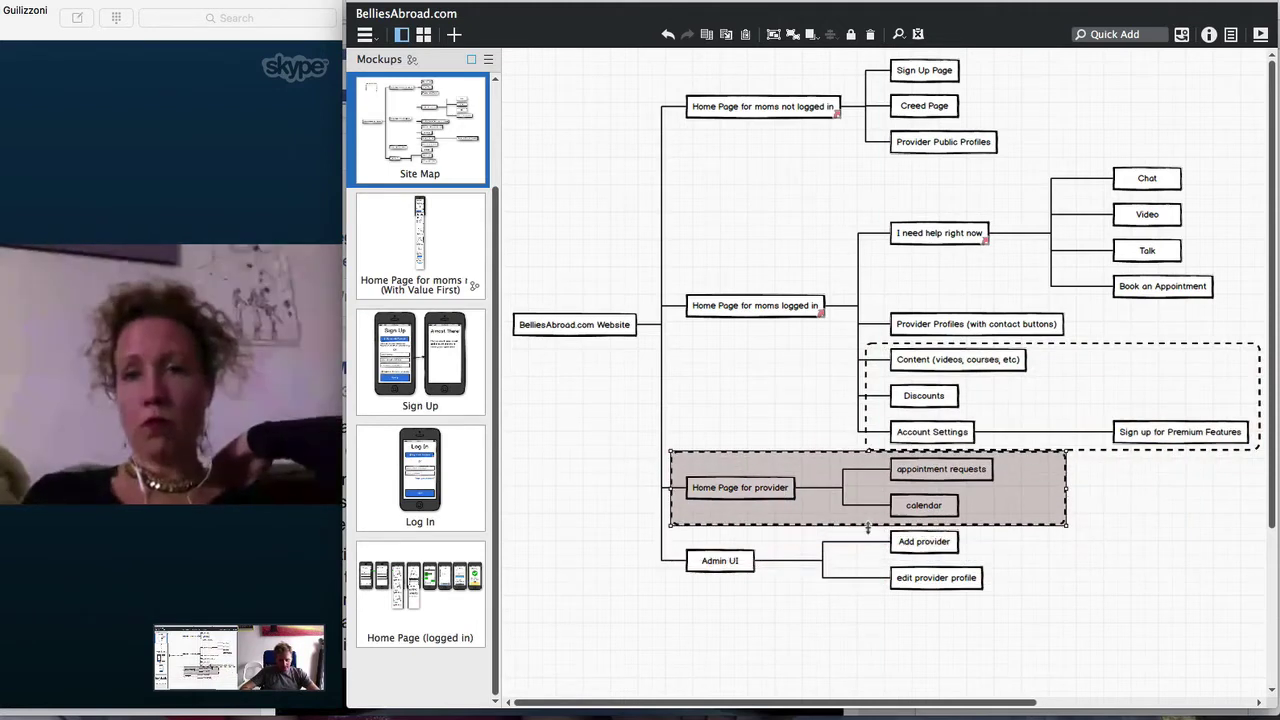
left_click_drag(1066, 489, 1008, 490)
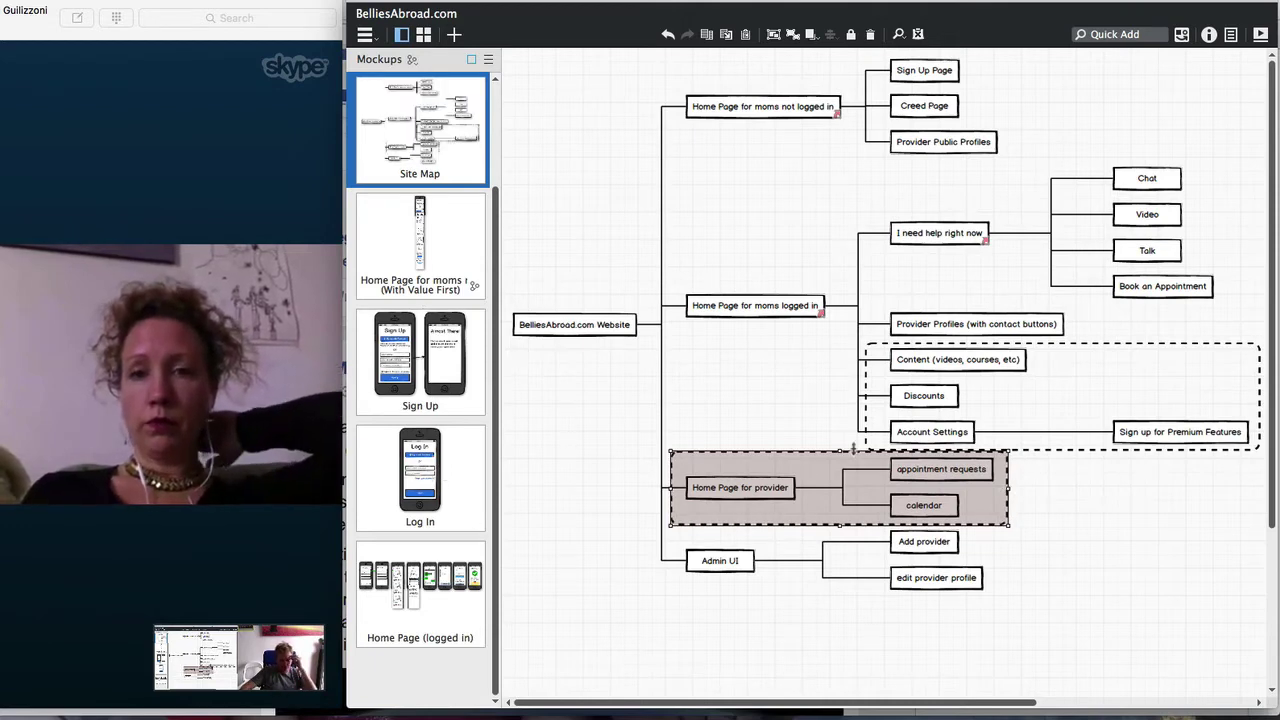
left_click_drag(790, 500, 849, 580)
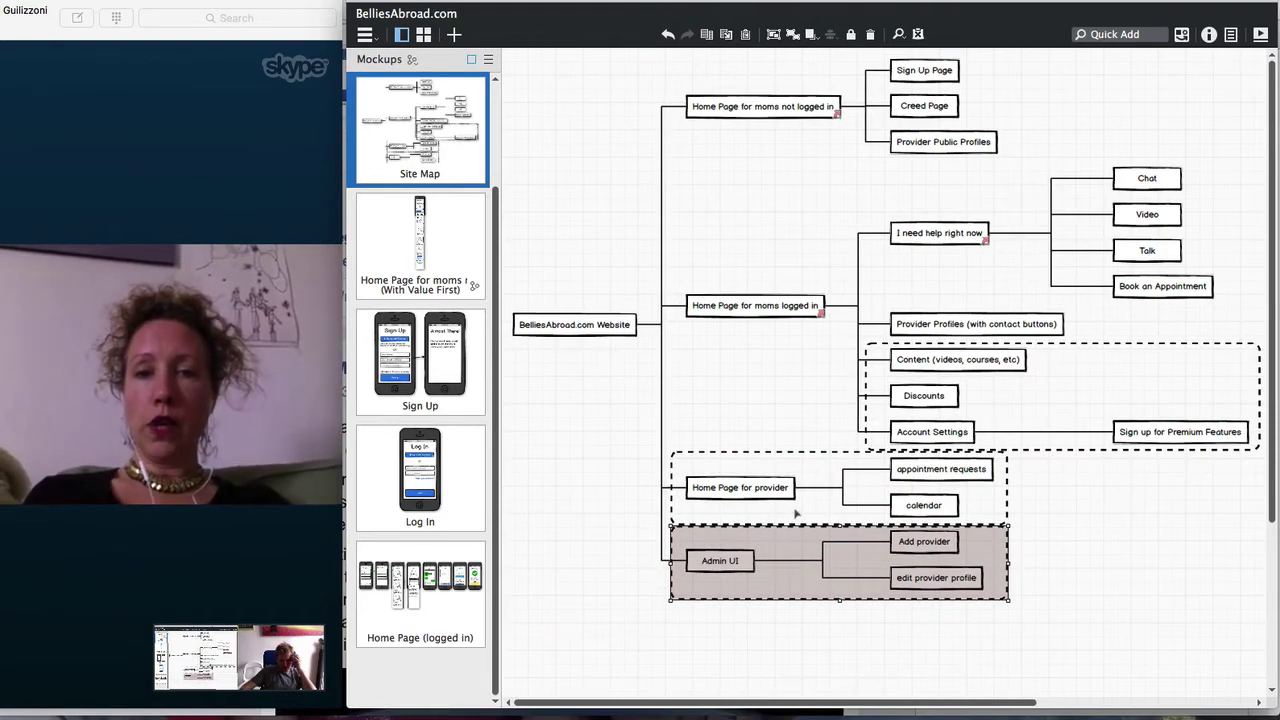
left_click(797, 512)
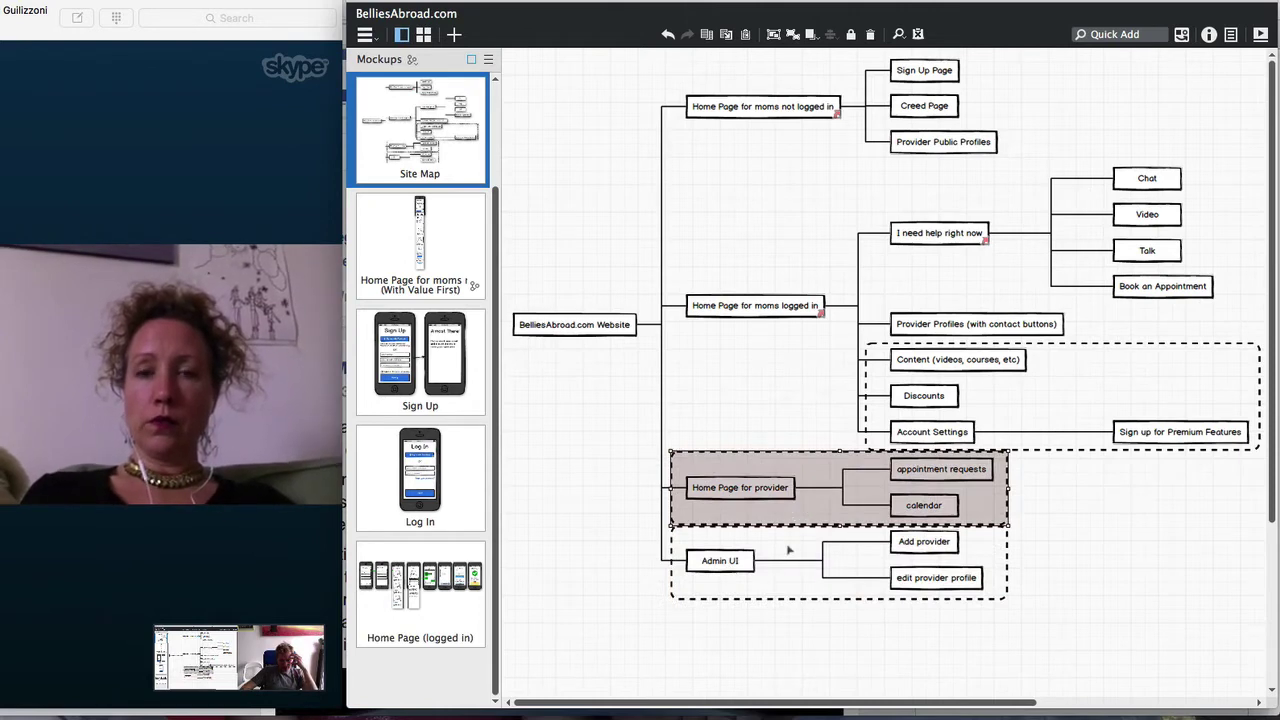
left_click(790, 552)
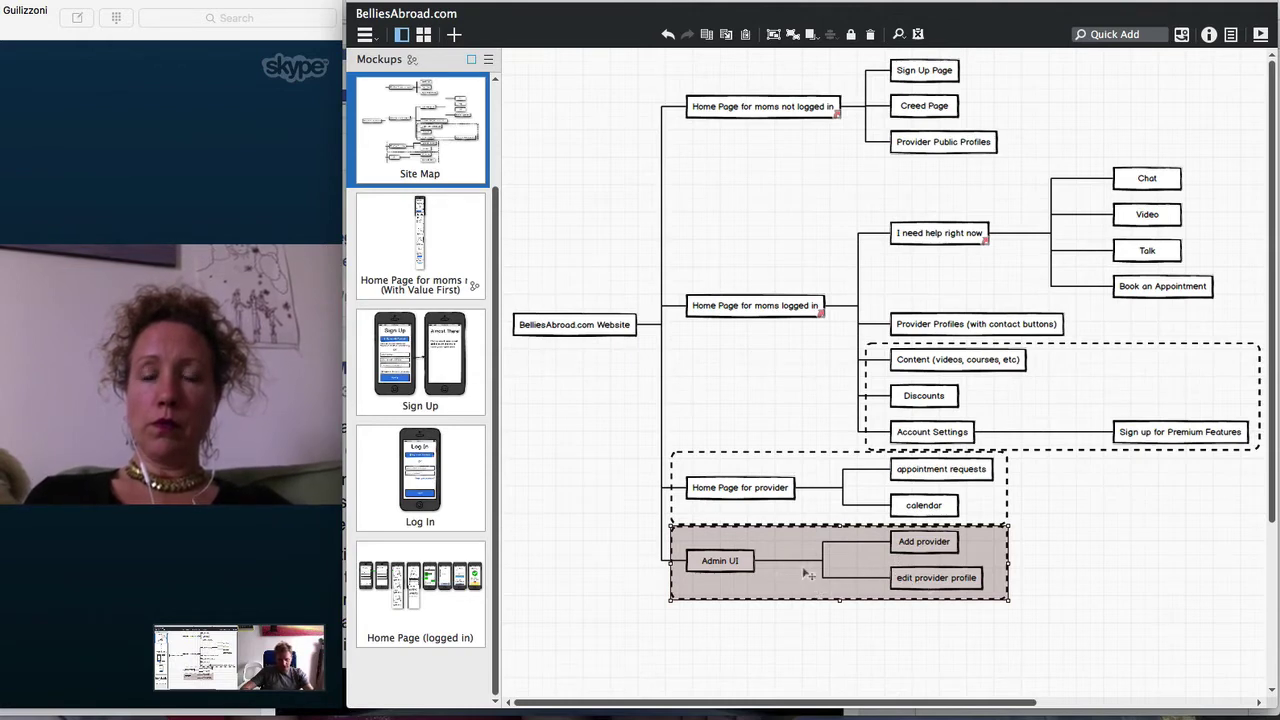
left_click(819, 519)
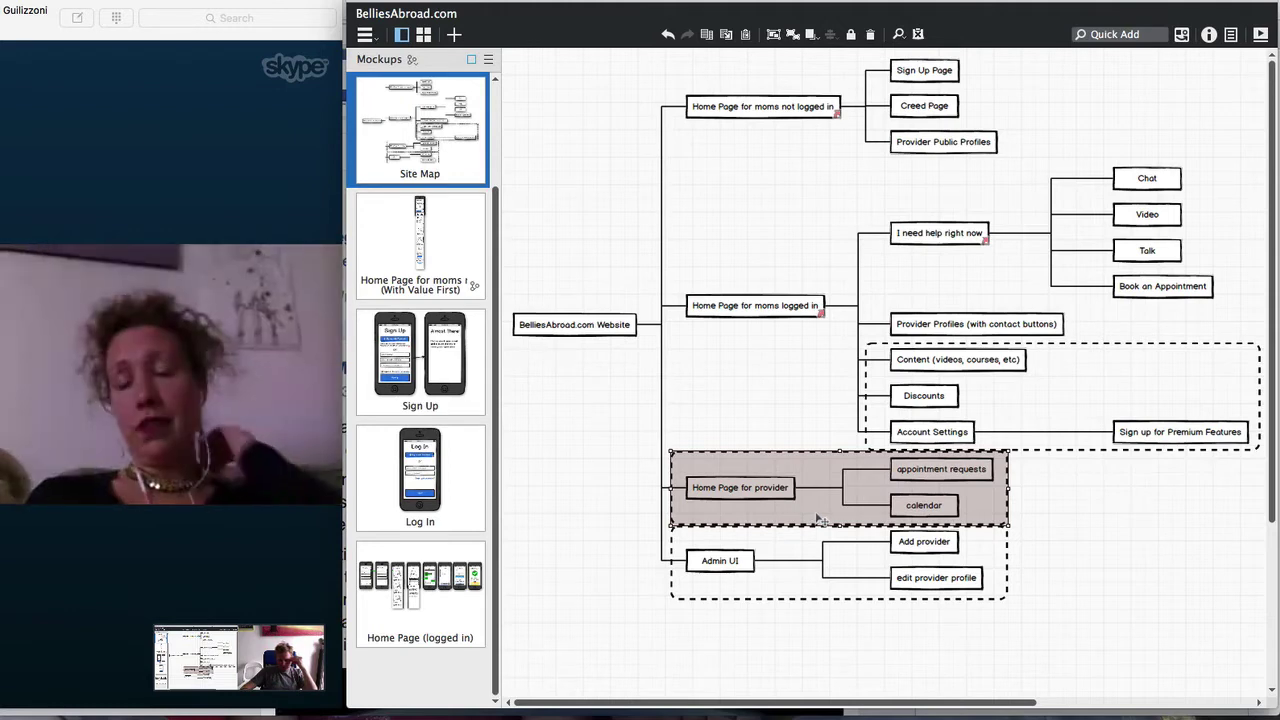
left_click(1018, 410)
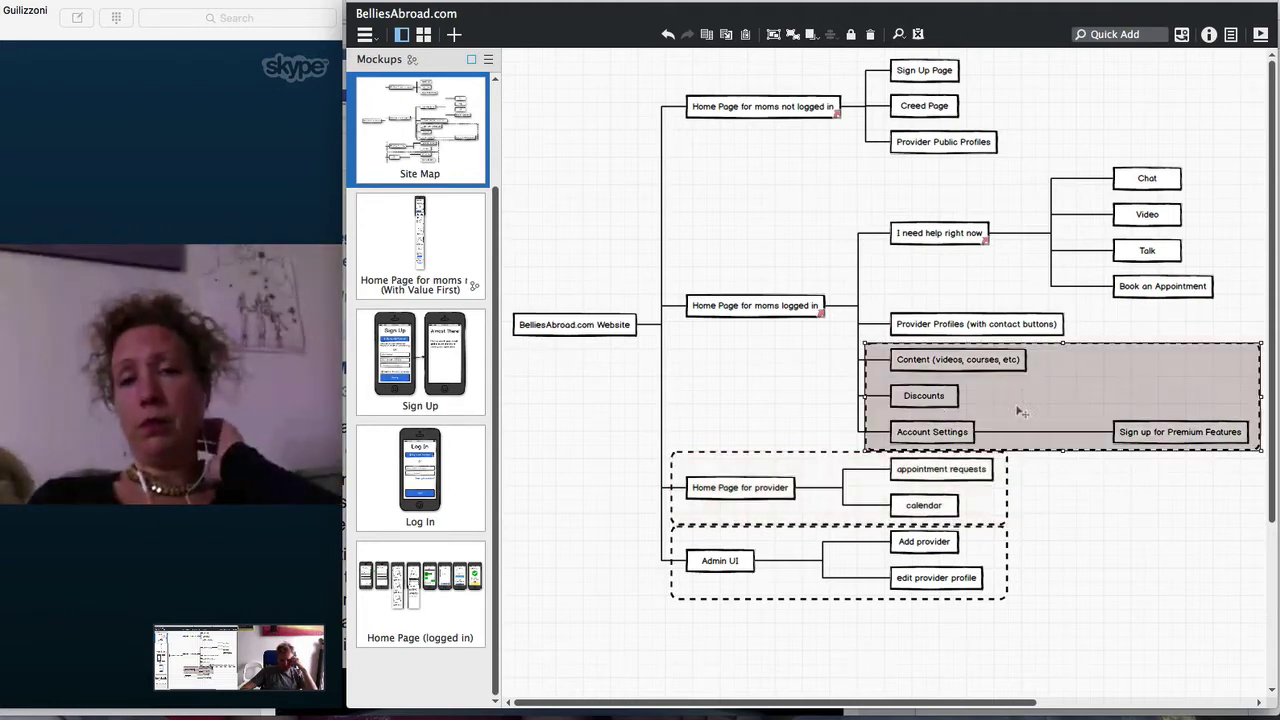
left_click_drag(866, 401, 880, 401)
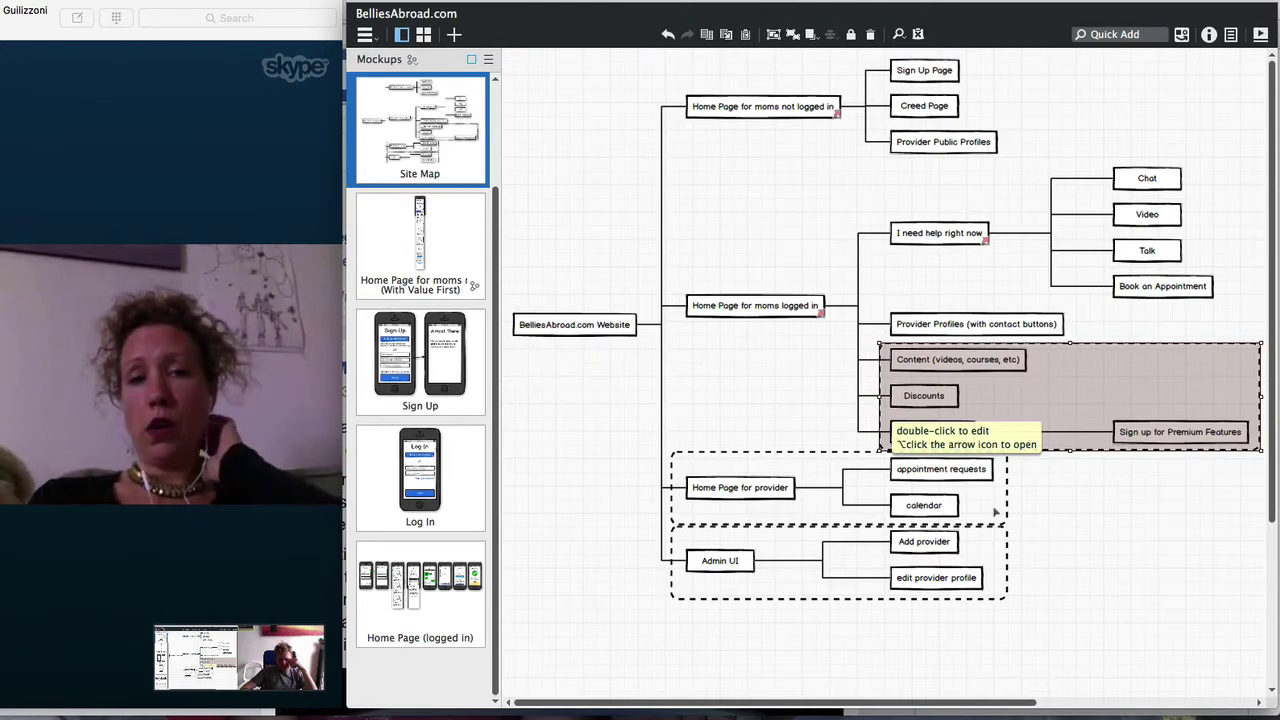
left_click(998, 512)
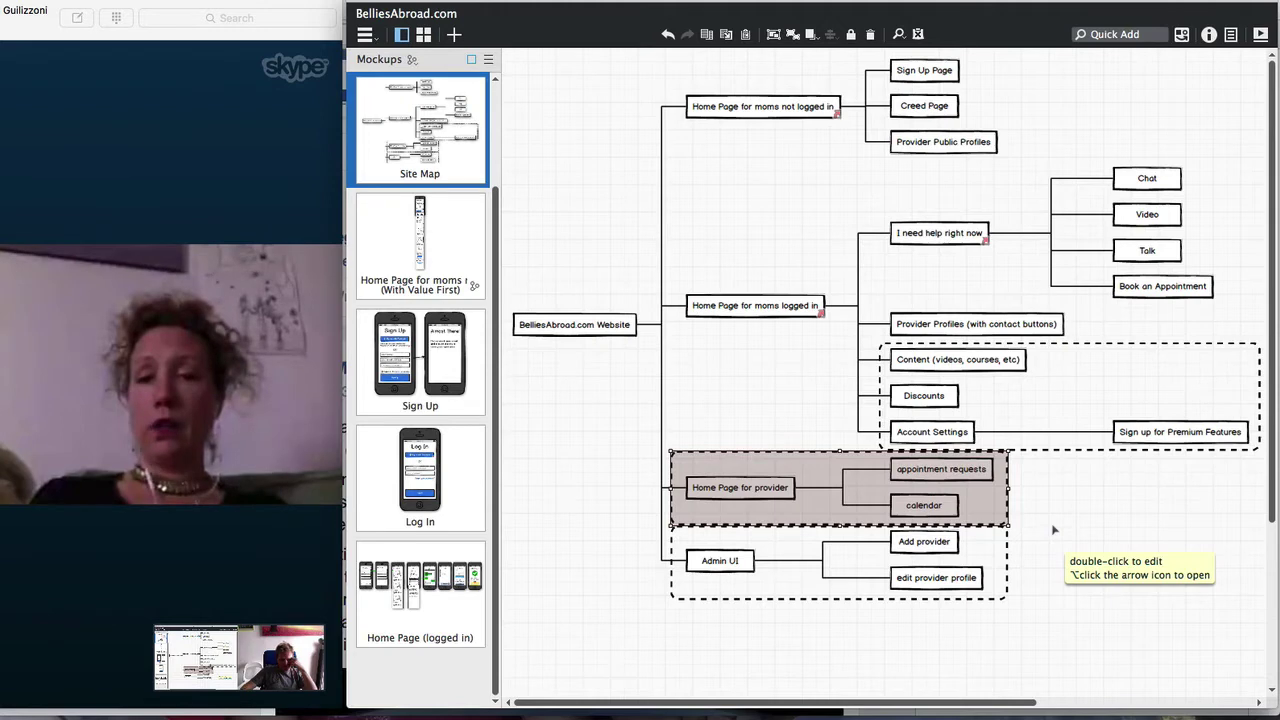
left_click(858, 628)
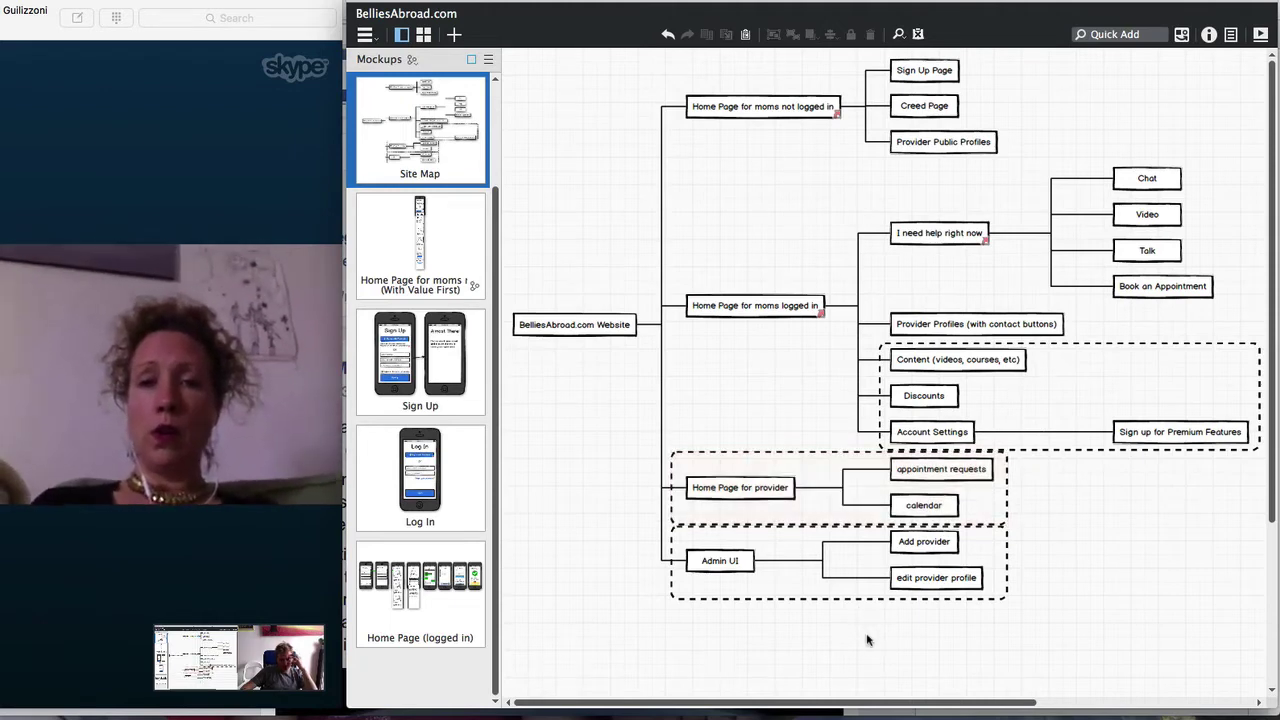
left_click(975, 427)
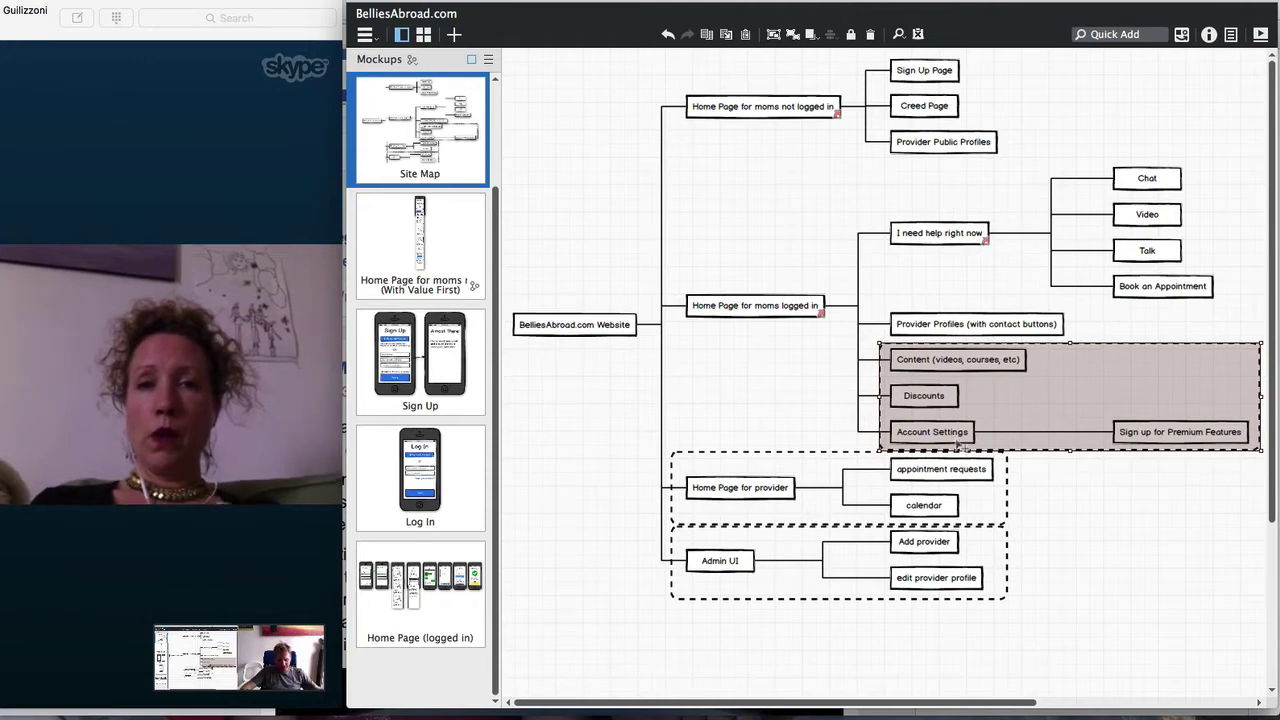
left_click(981, 491)
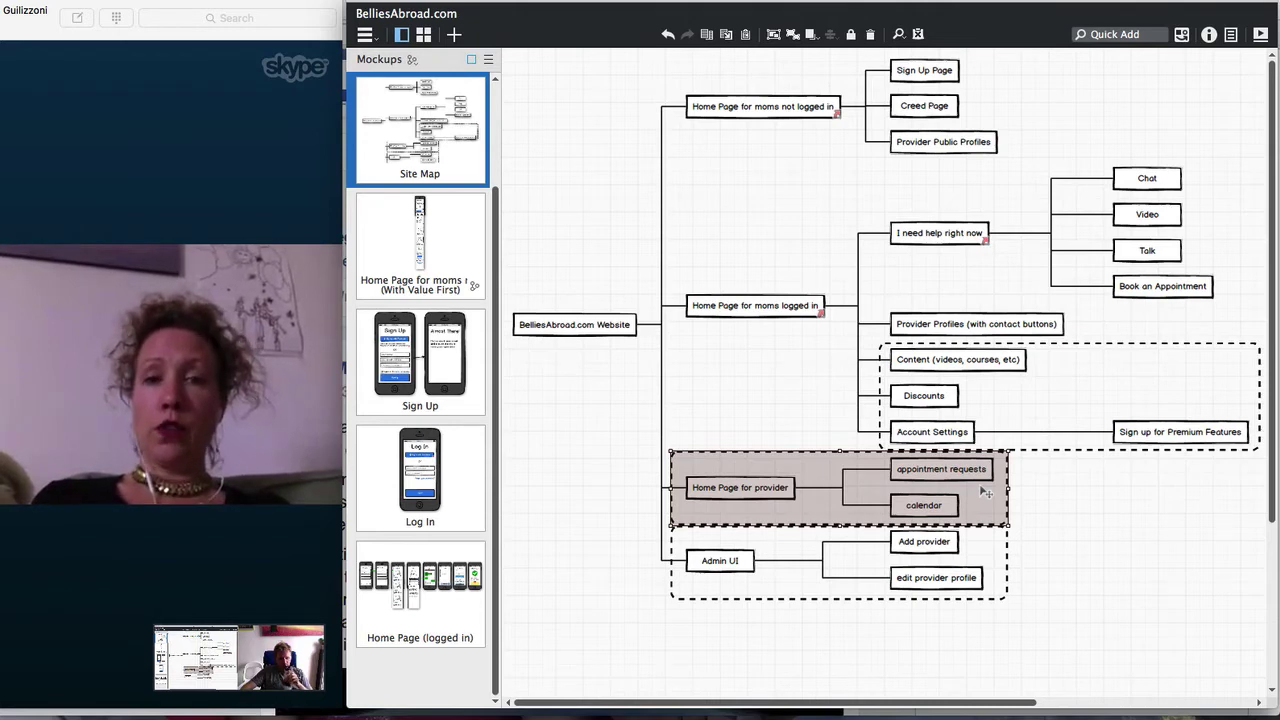
left_click(968, 558)
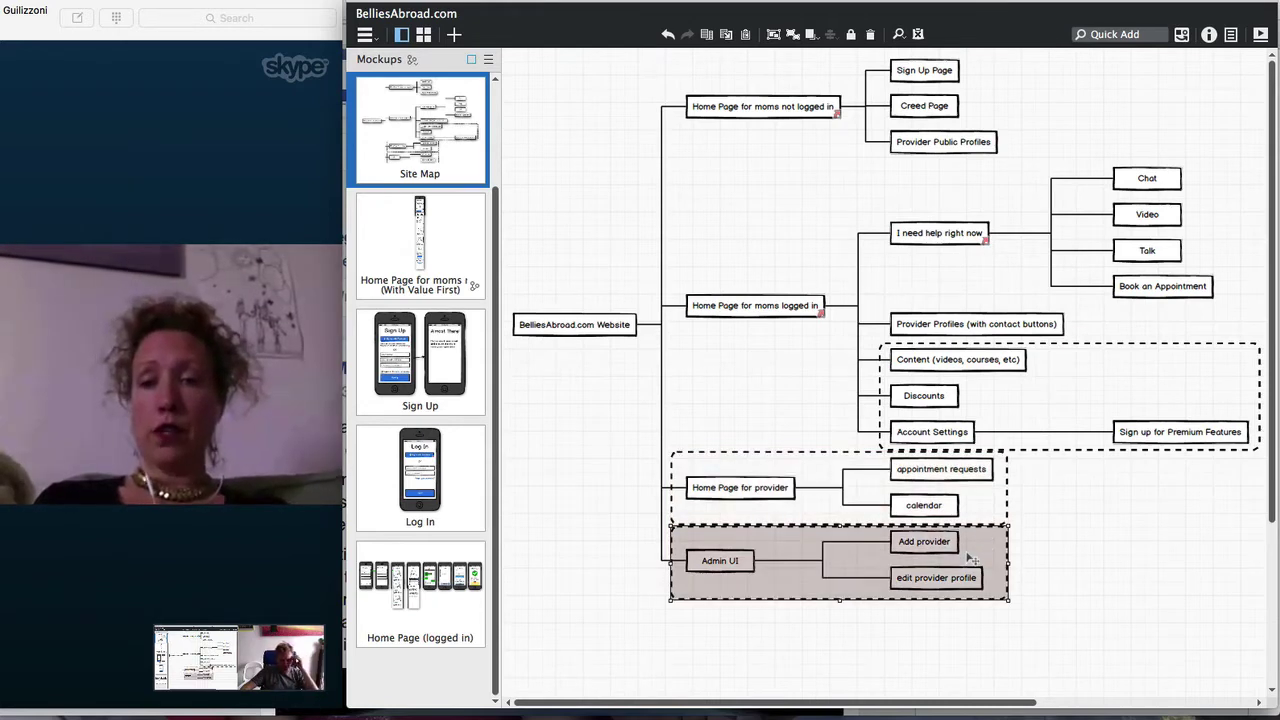
left_click(969, 492)
left_click(965, 567)
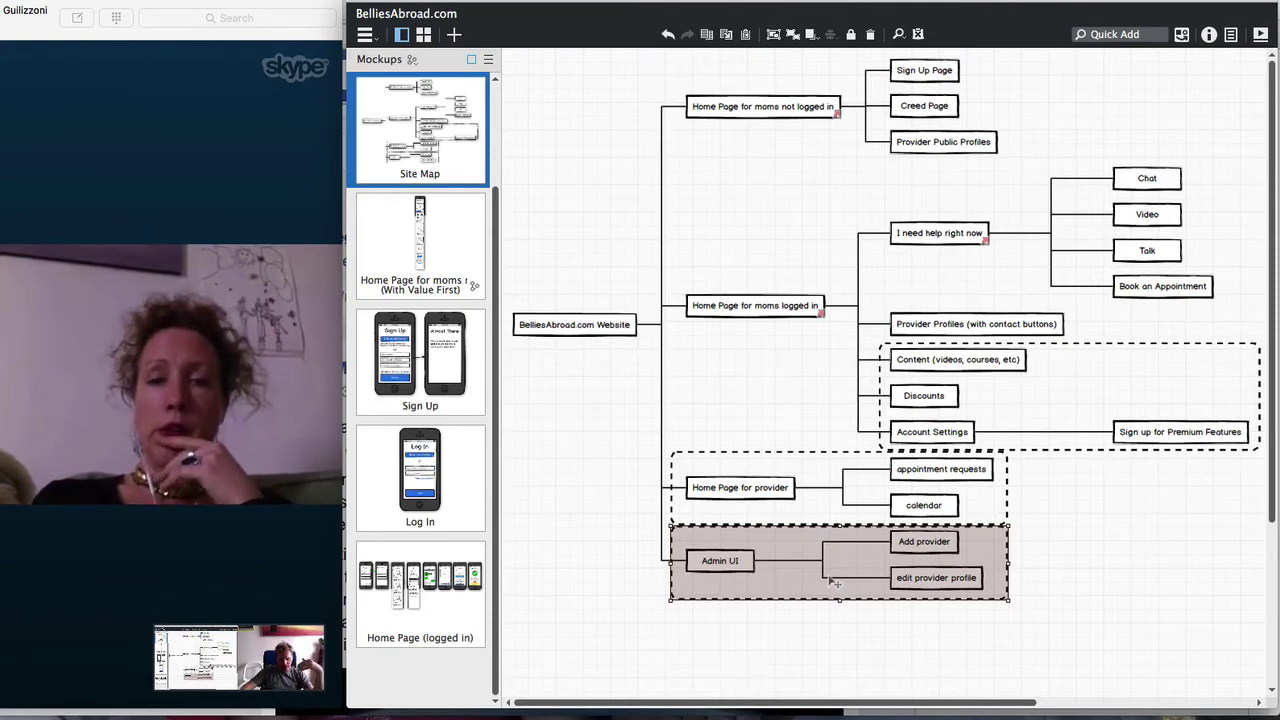
left_click(830, 506)
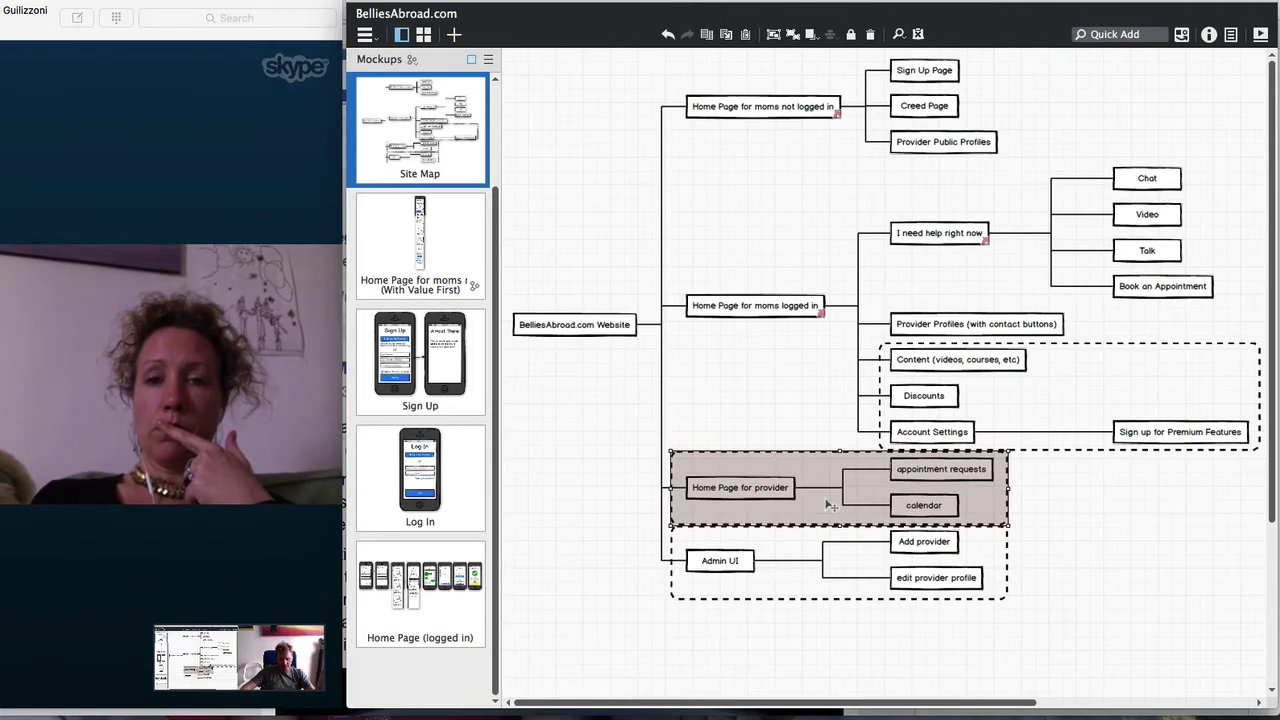
left_click(828, 554)
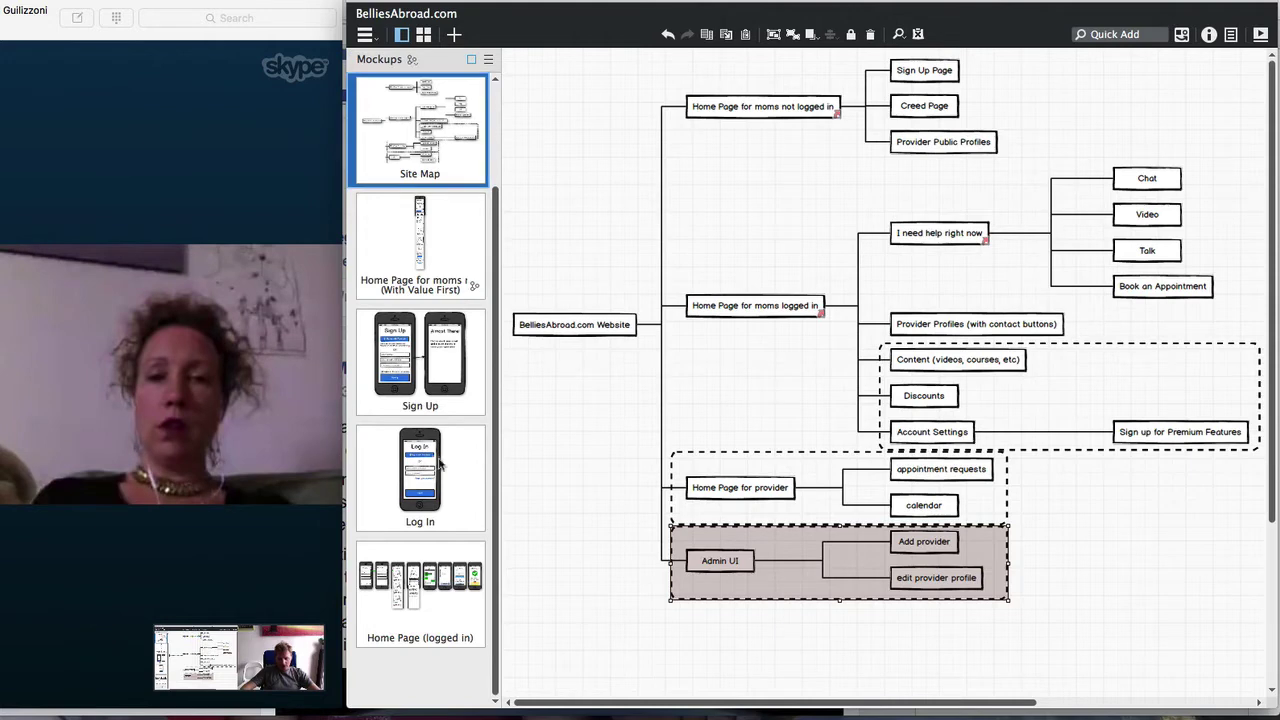
Add a new blank mockup named 'Admin UI' and move it to the end of the list
left_click(454, 34)
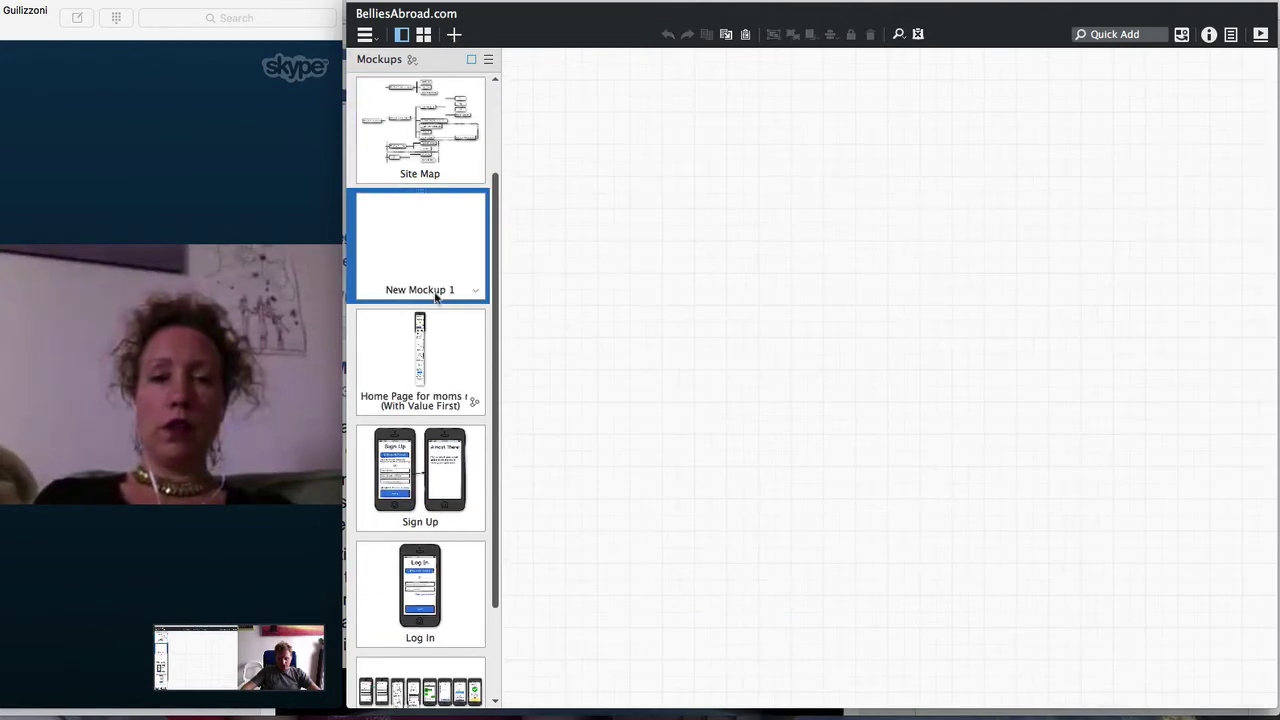
double_click(434, 289)
type("Adm")
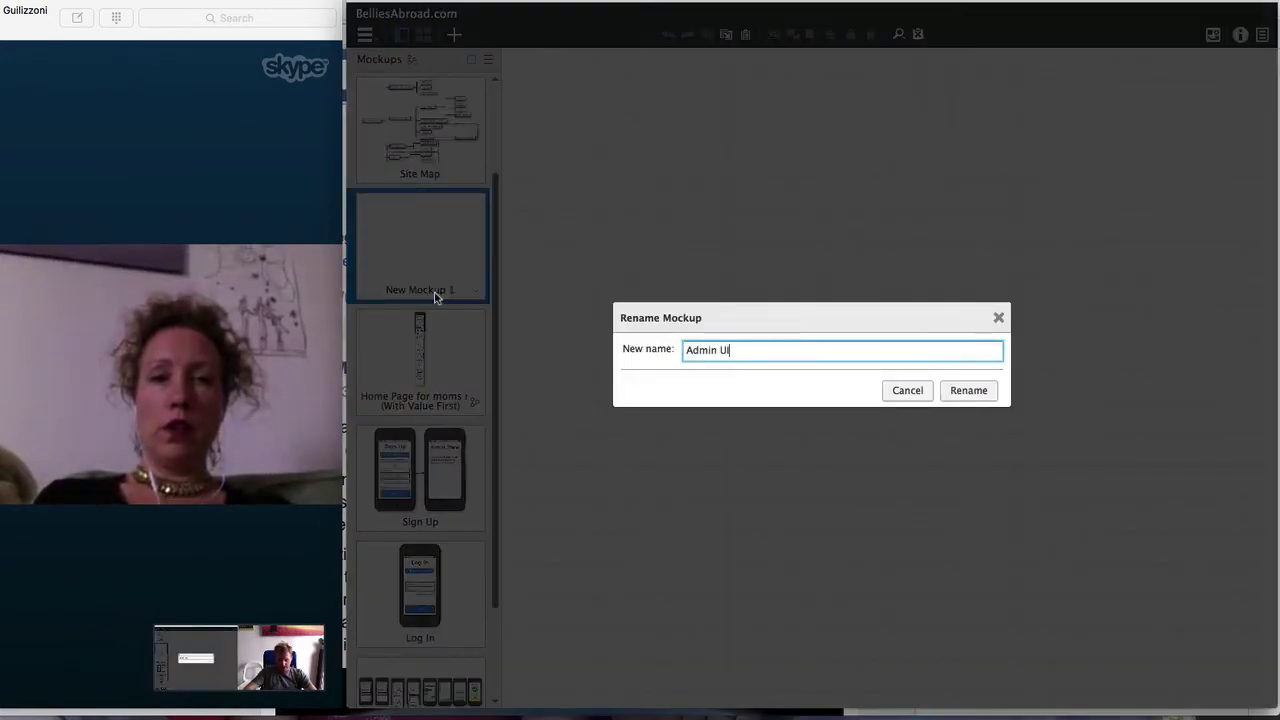
type("in UI")
left_click(966, 392)
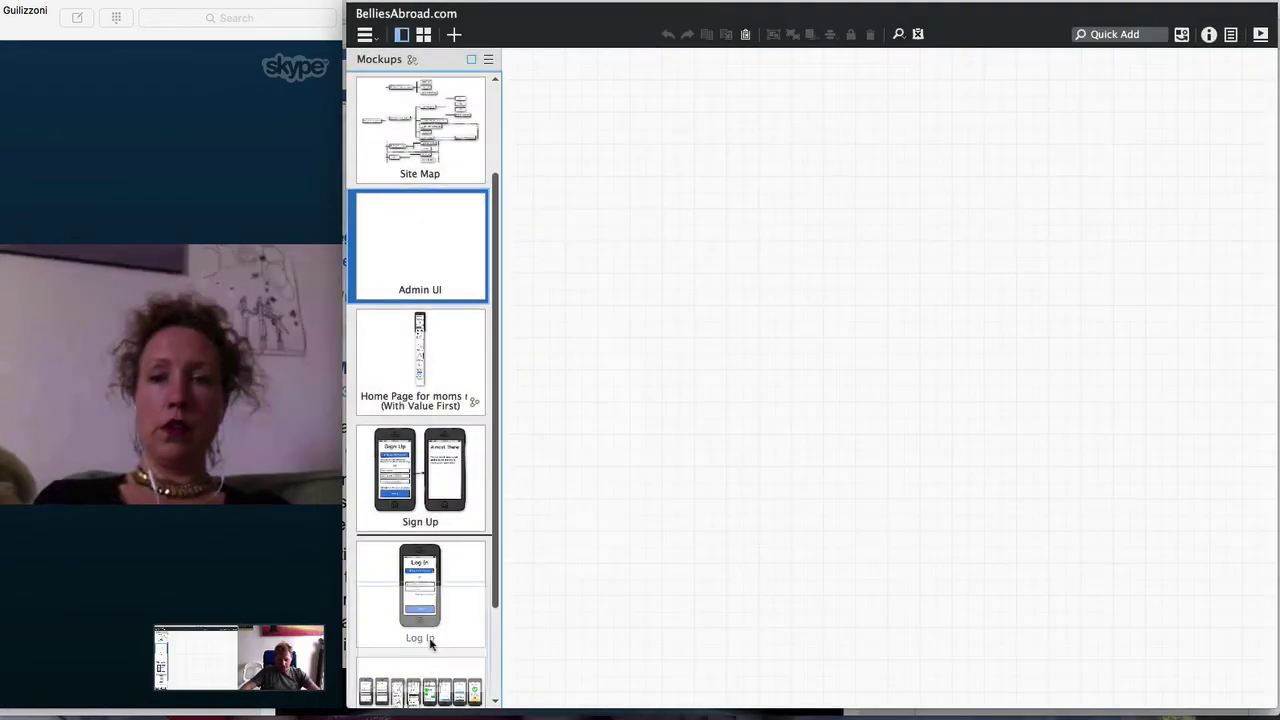
left_click_drag(430, 643, 425, 690)
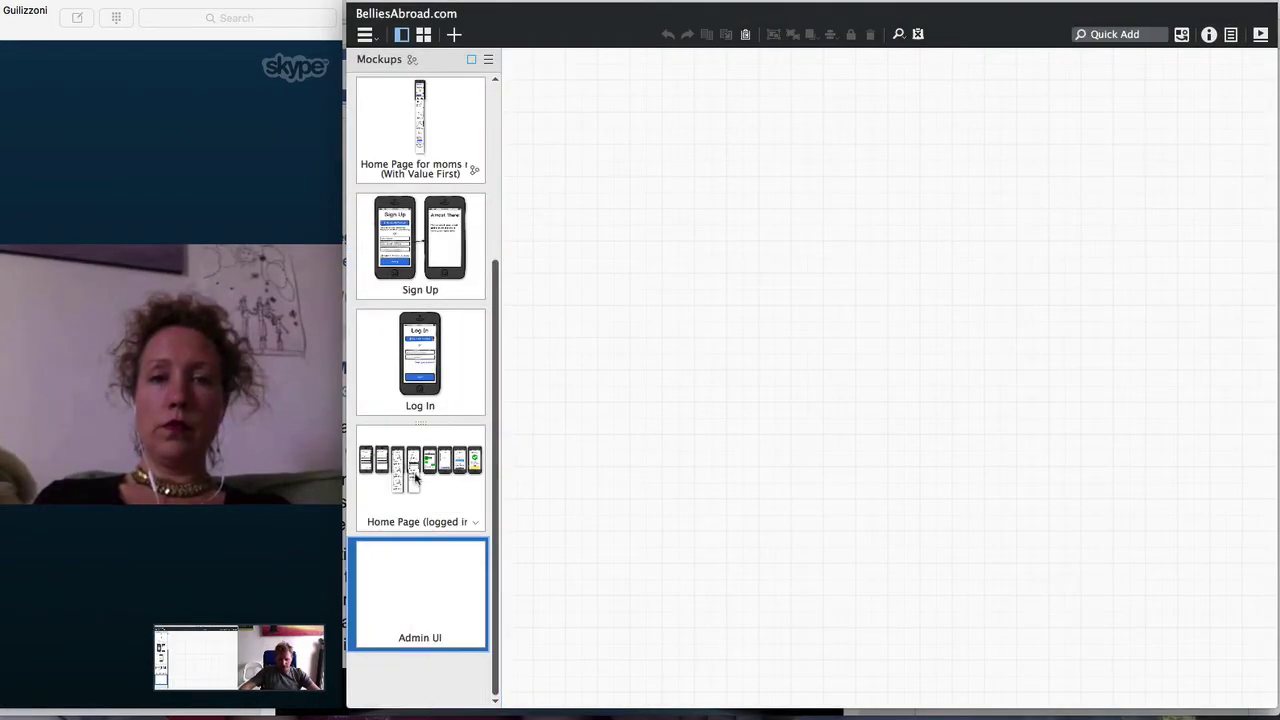
Check the Site Map and brief mockups, then open the empty Admin UI mockup
scroll(417, 480, "up", 2)
left_click(422, 168)
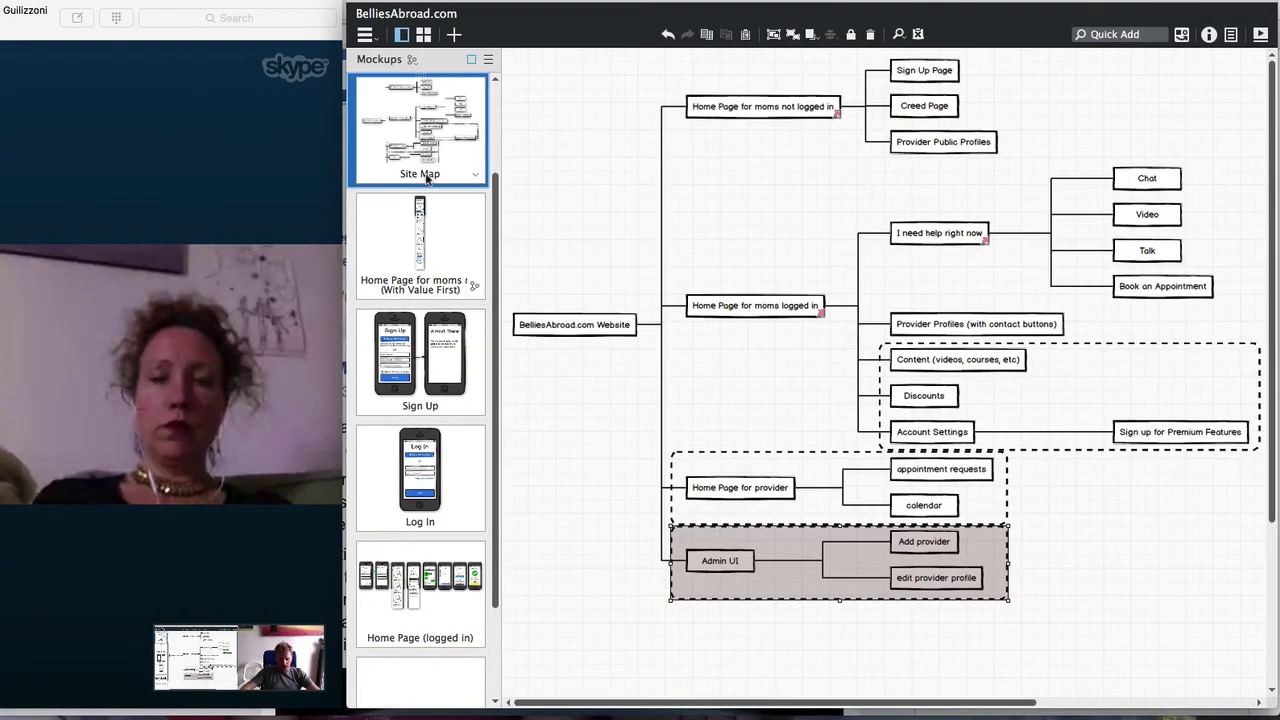
scroll(426, 178, "up", 1)
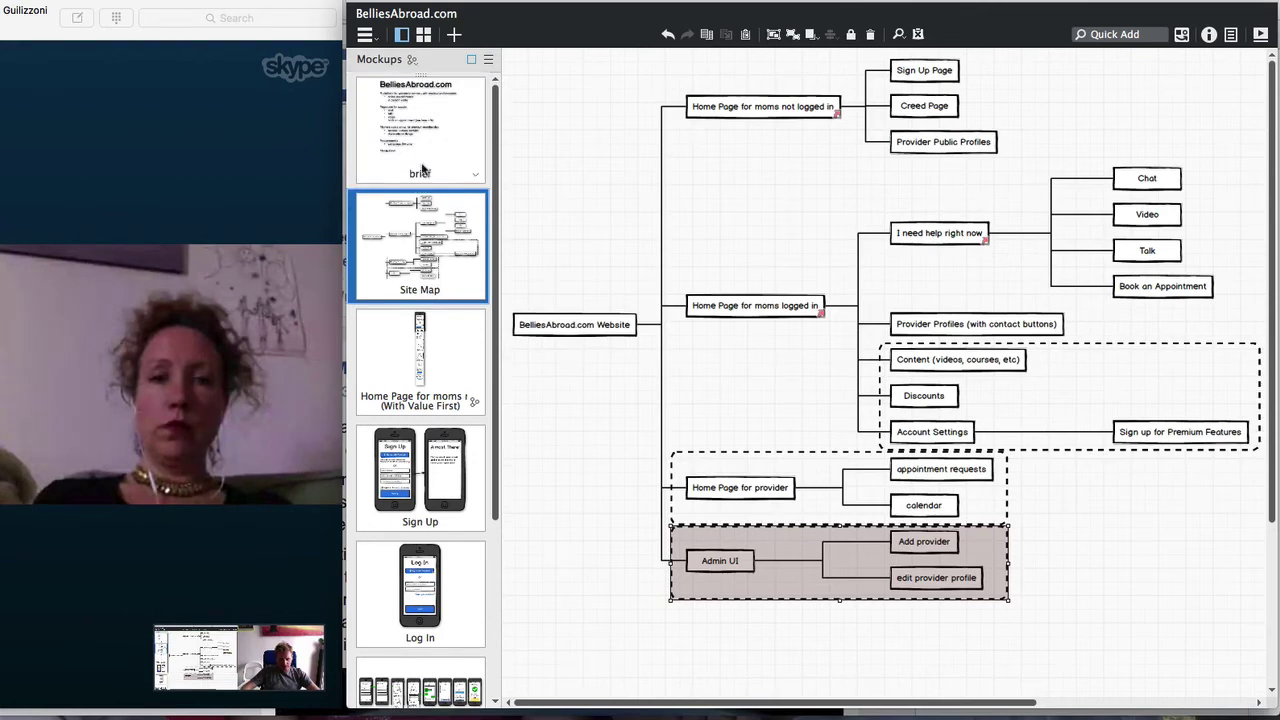
left_click(422, 170)
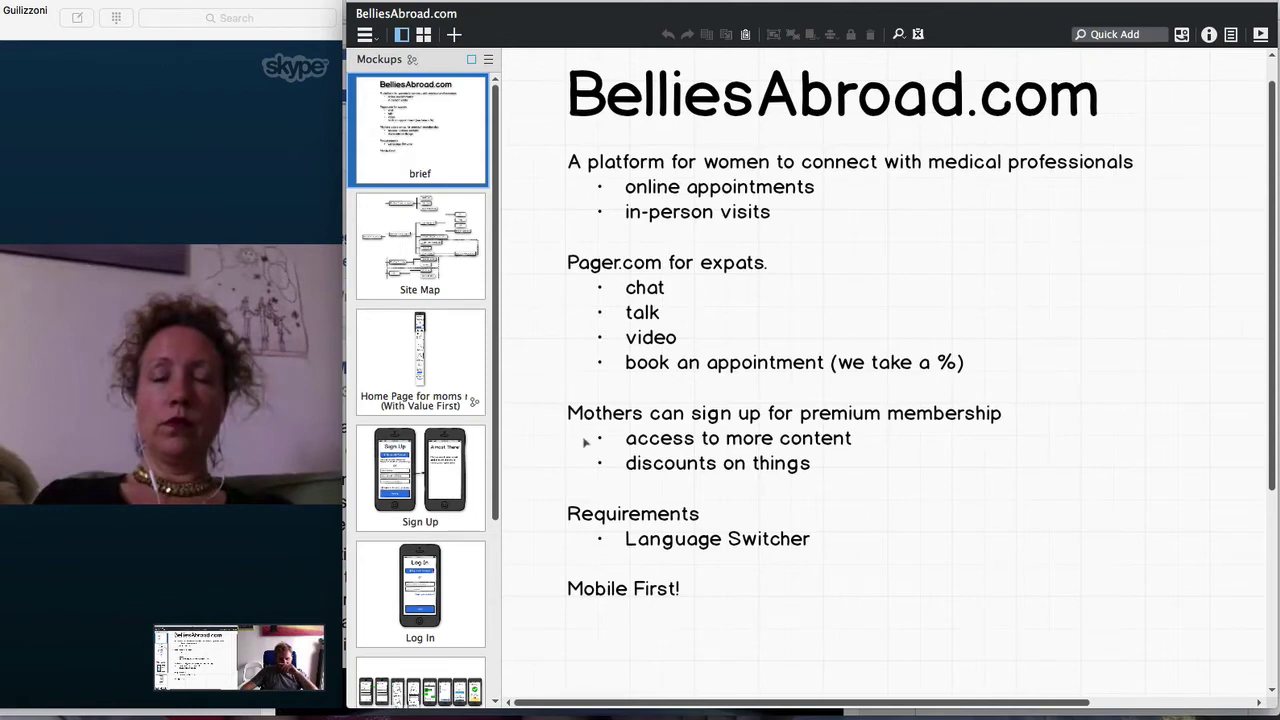
scroll(586, 435, "down", 2)
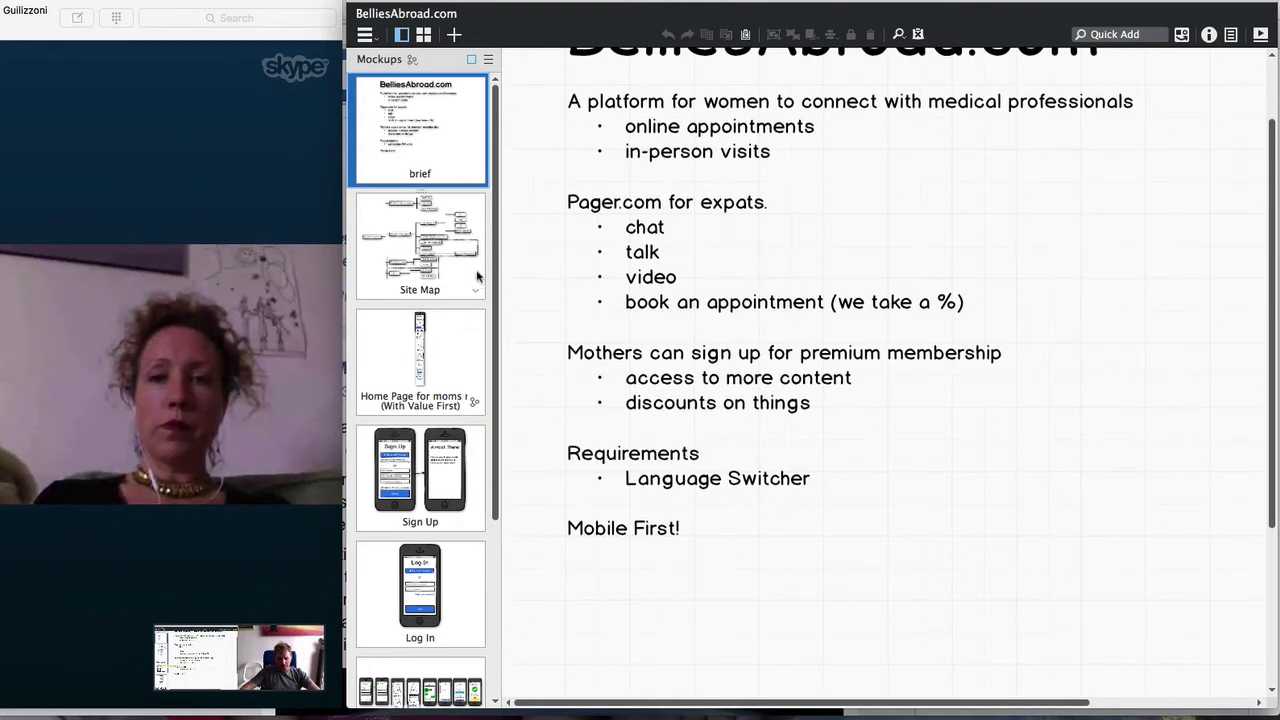
left_click(478, 276)
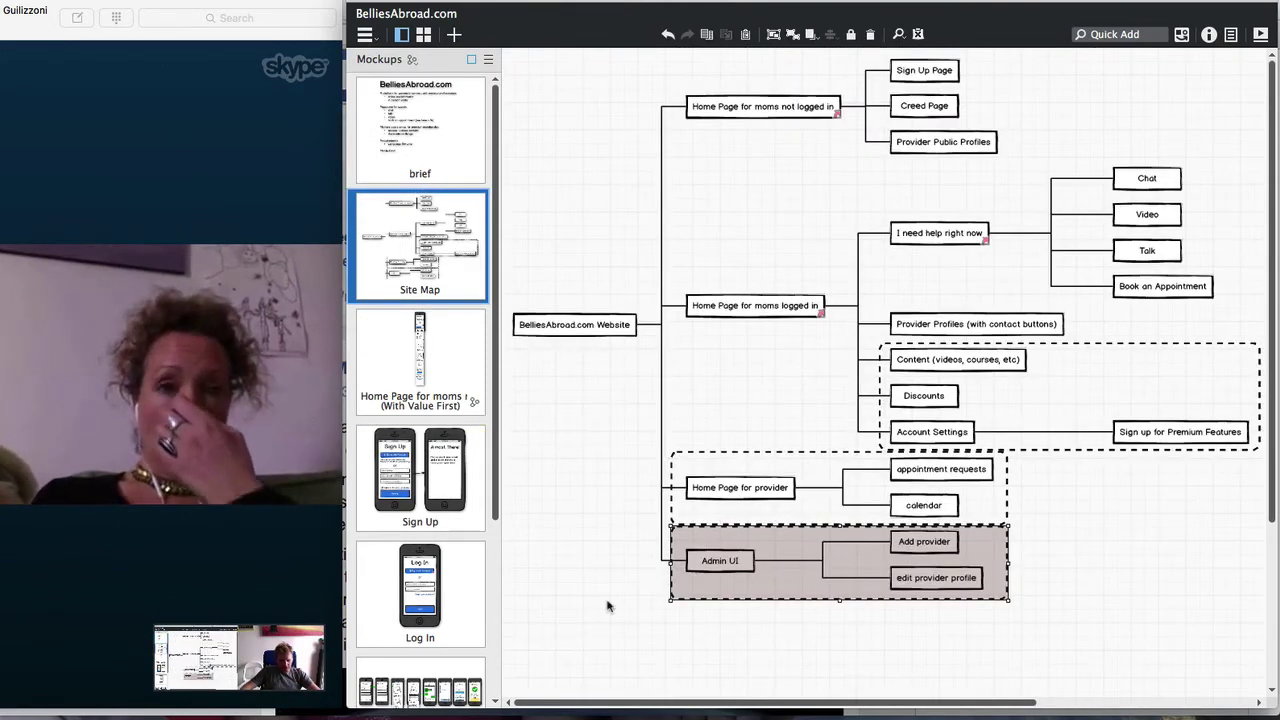
left_click(766, 596)
left_click(766, 596)
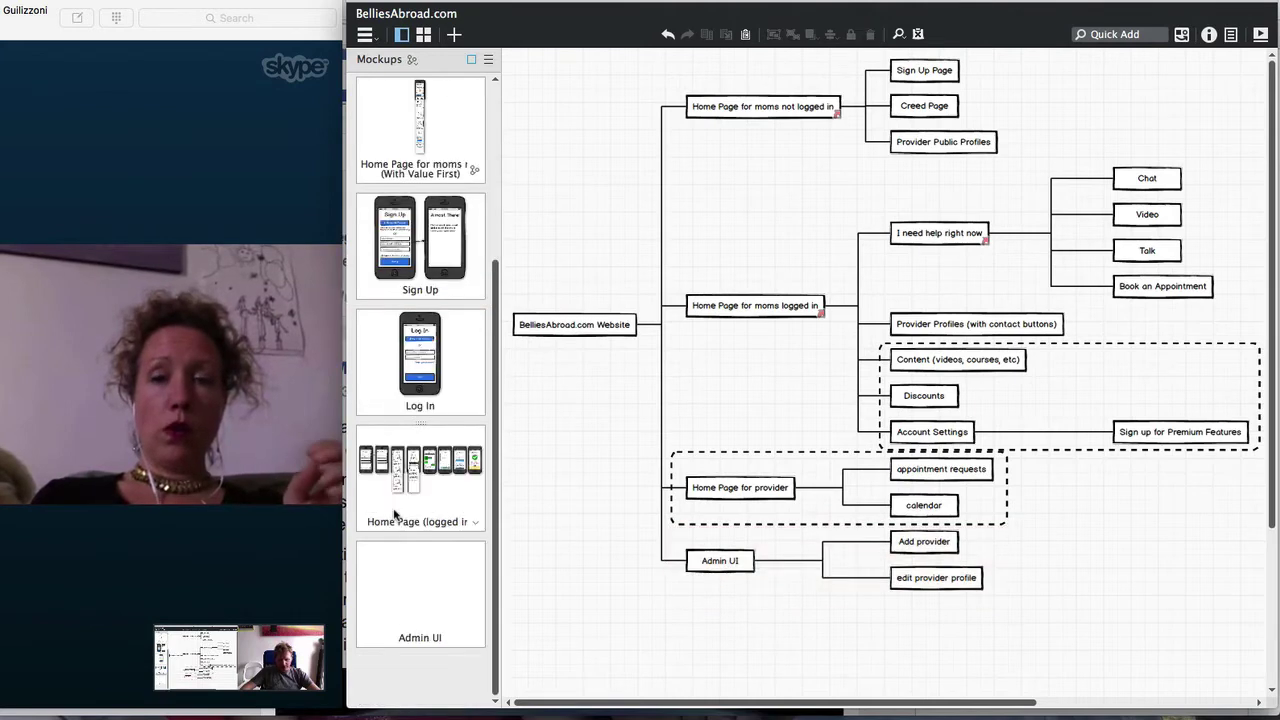
left_click(424, 597)
Quick Add a Browser Window and enlarge it to fill the canvas
type("b")
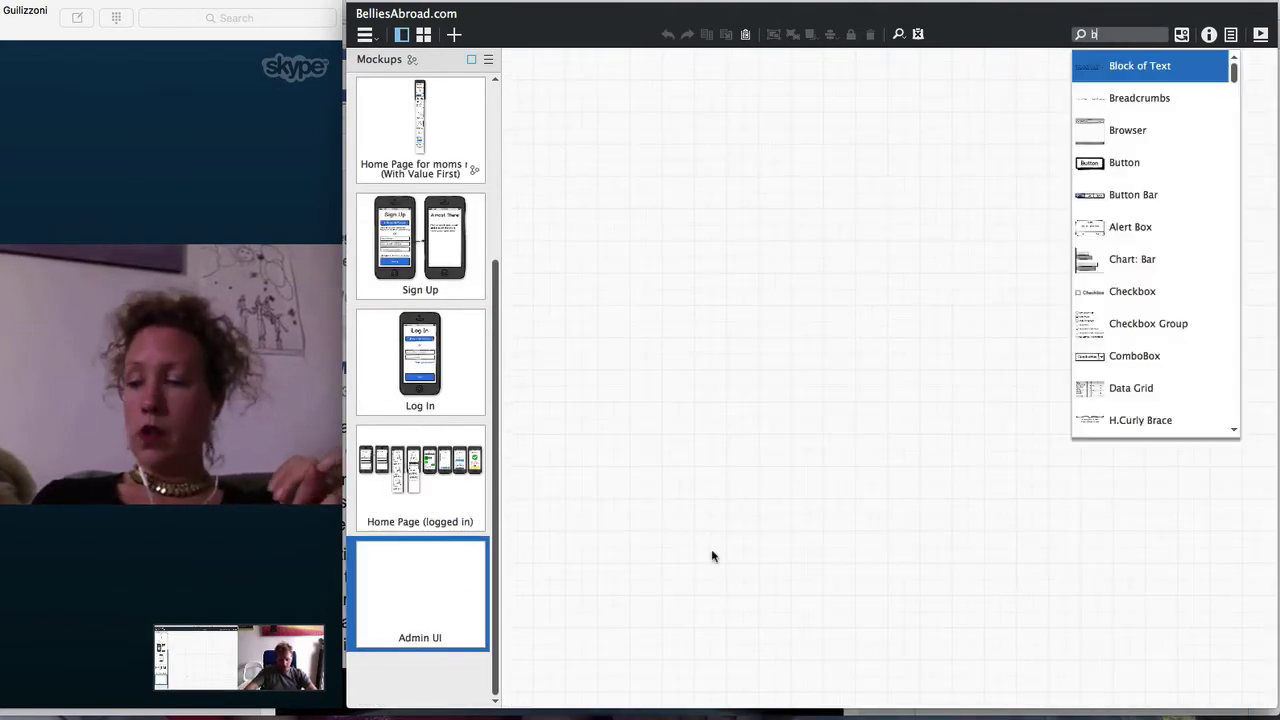
type("row")
key("Return")
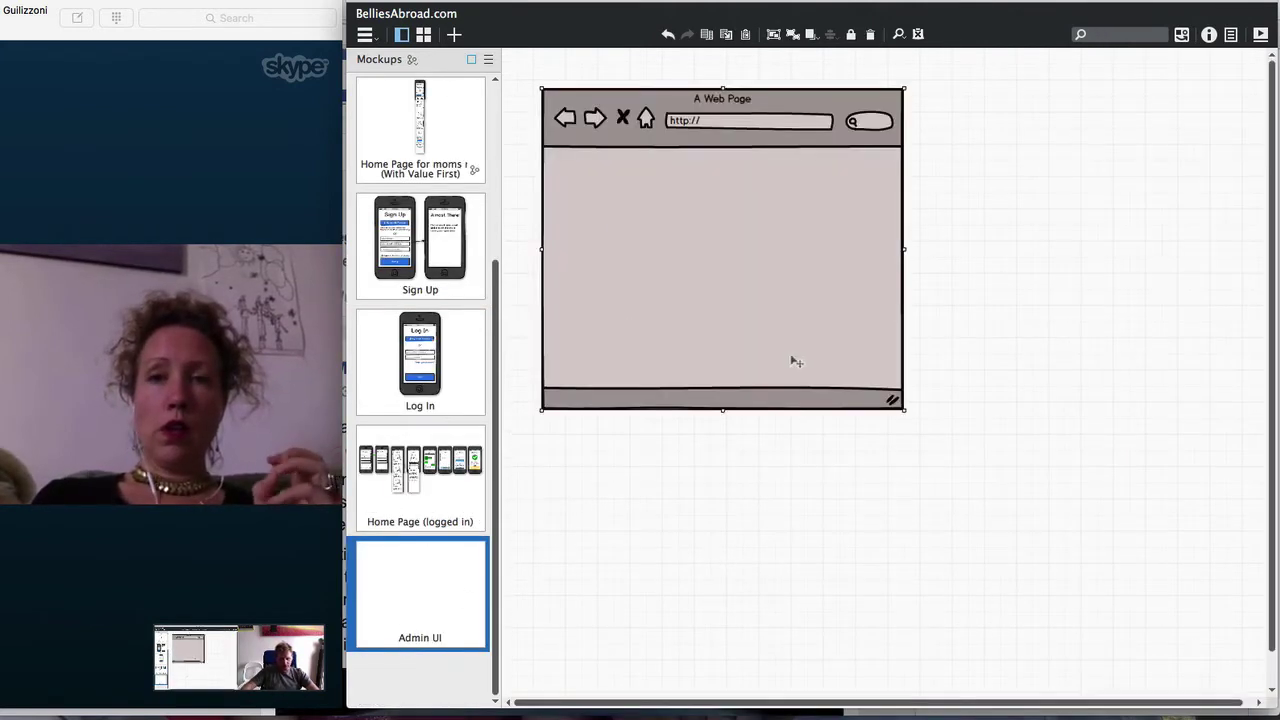
left_click_drag(905, 410, 1250, 660)
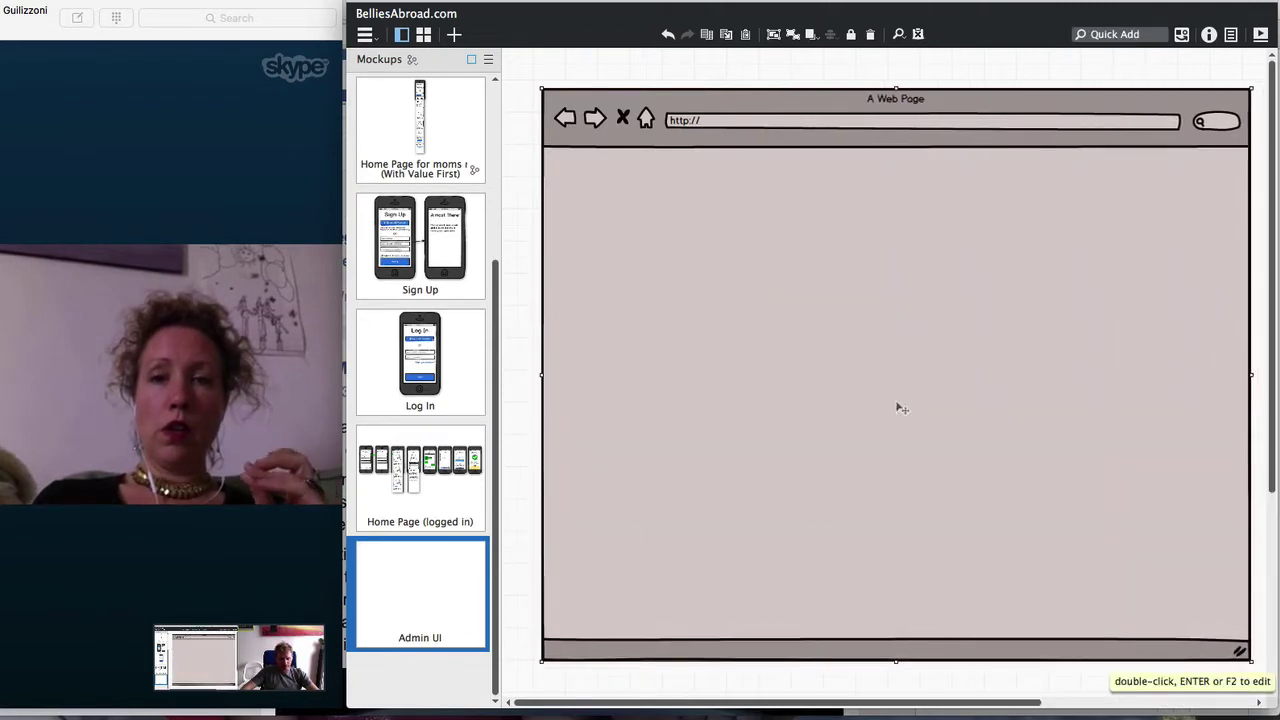
Title the browser 'BelliesAbroad Admin' with address belliesabroad.com/admin, then nudge it left
double_click(774, 181)
left_click_drag(694, 99, 486, 96)
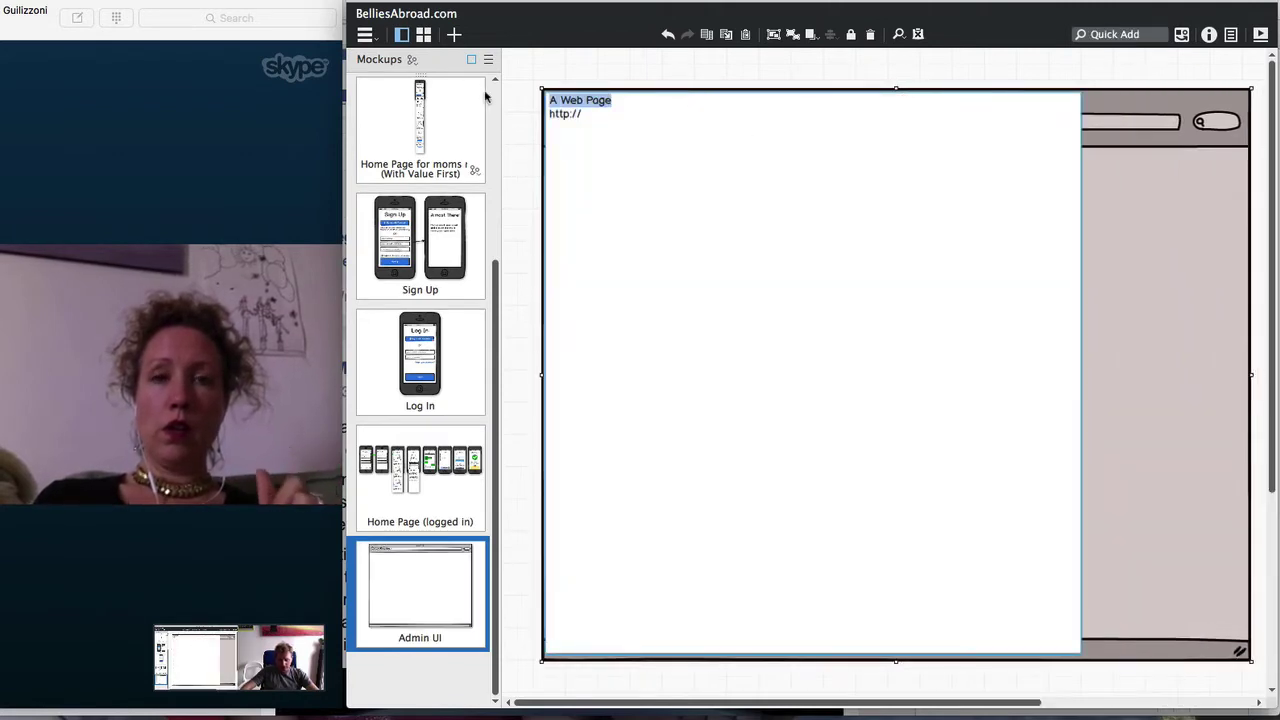
type("BelliesAbr")
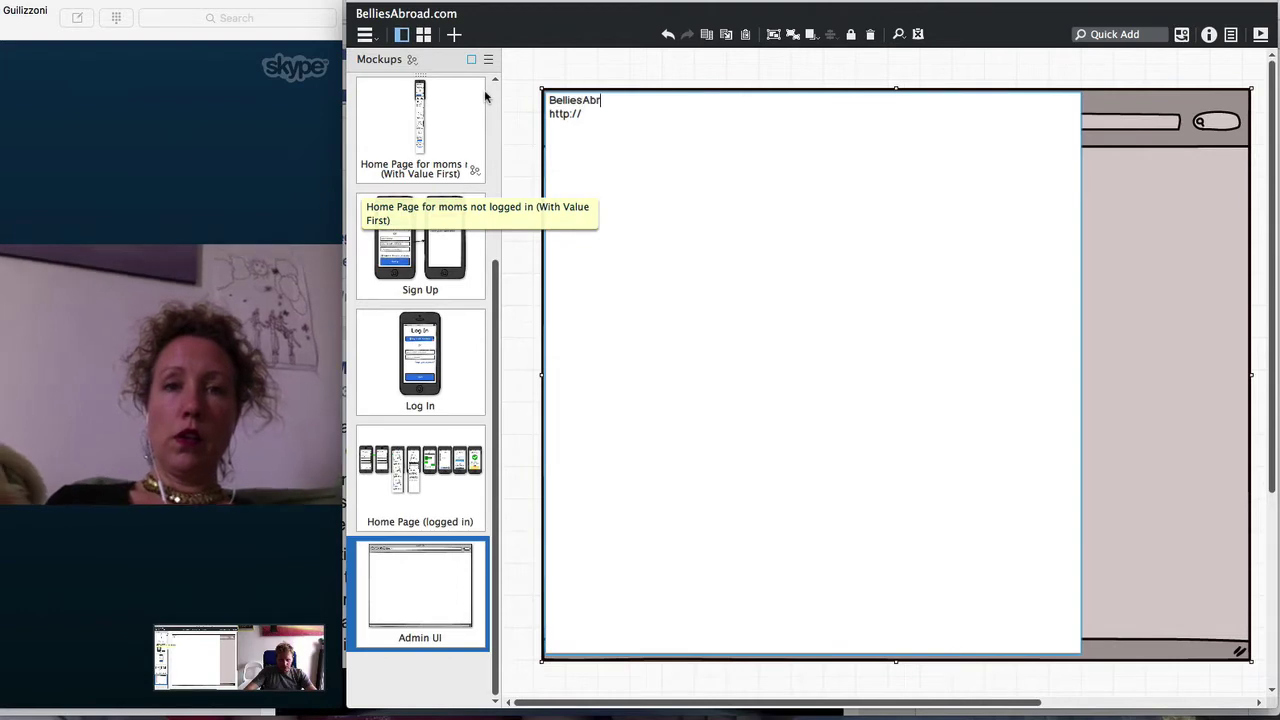
type("oad Admin")
key("Down")
type("bellies")
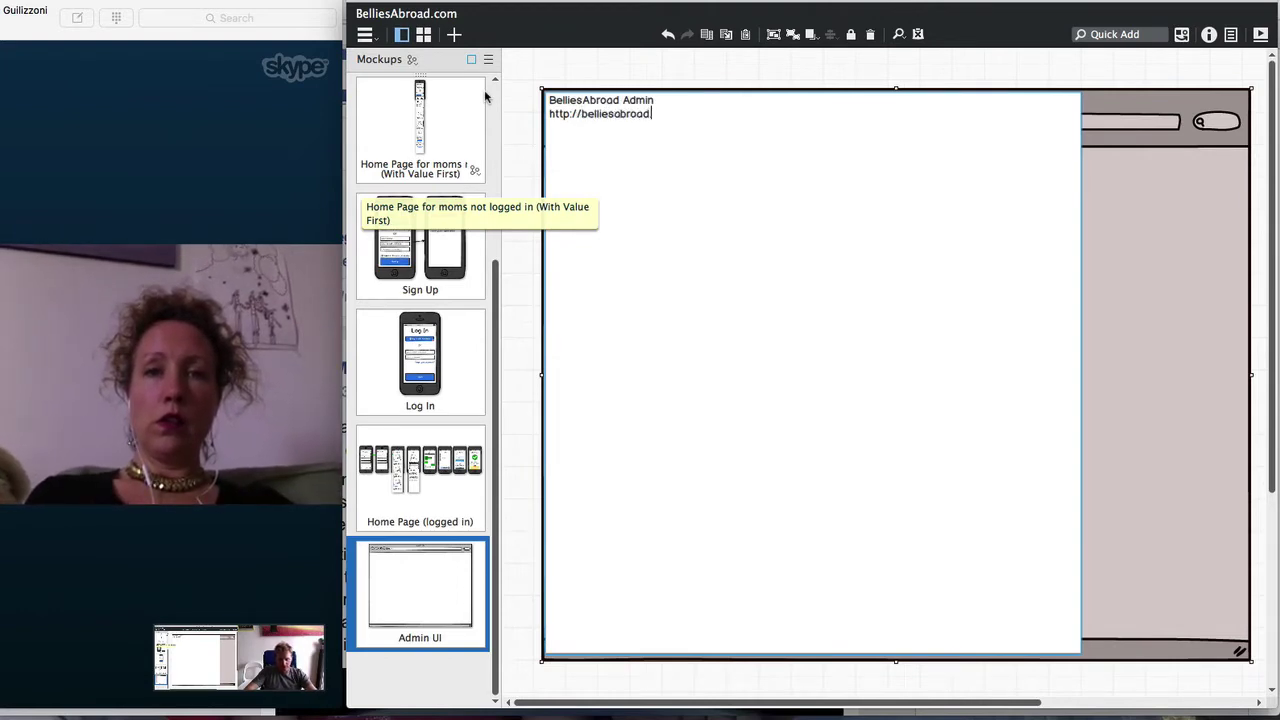
type("abroad.com/admin")
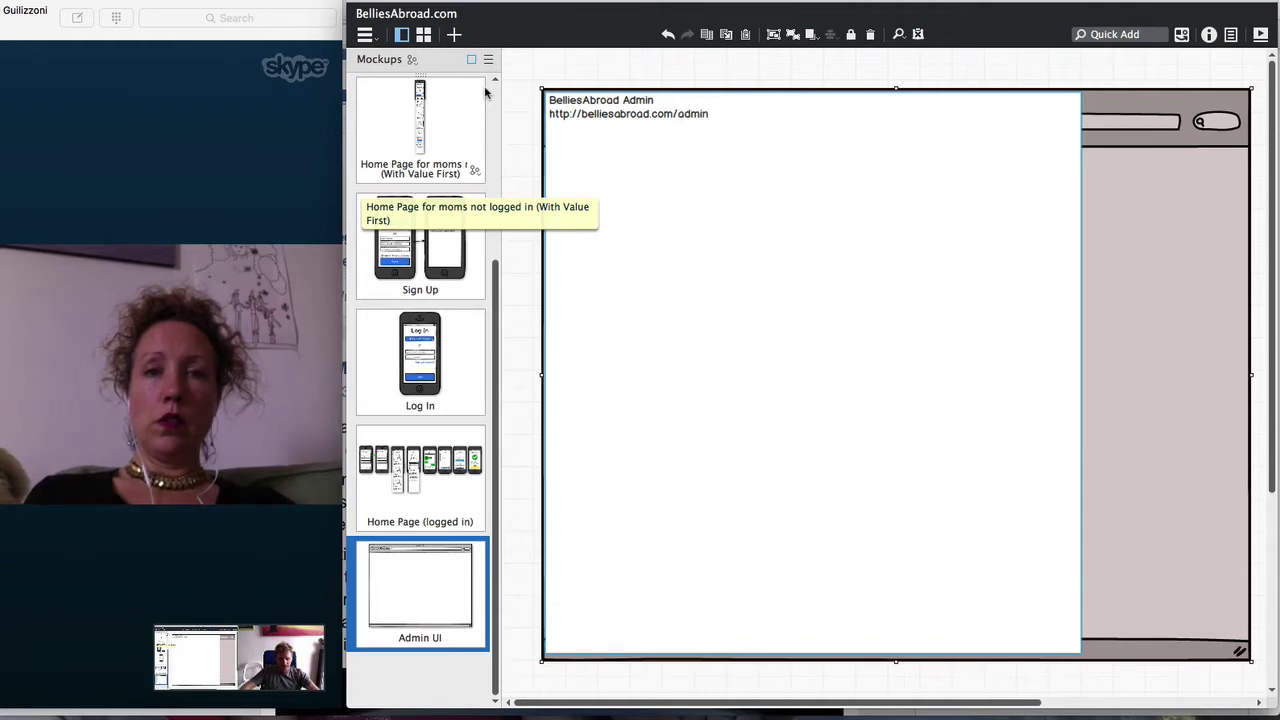
key("ctrl+Return")
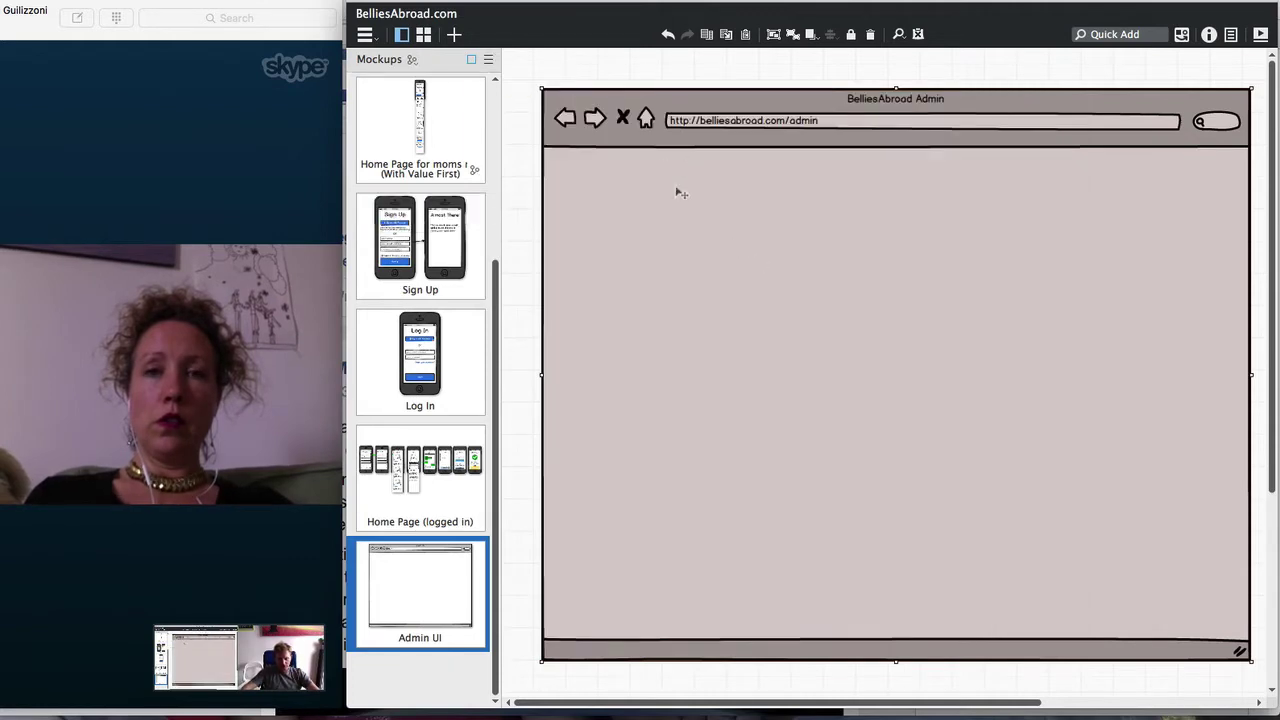
left_click_drag(676, 190, 668, 190)
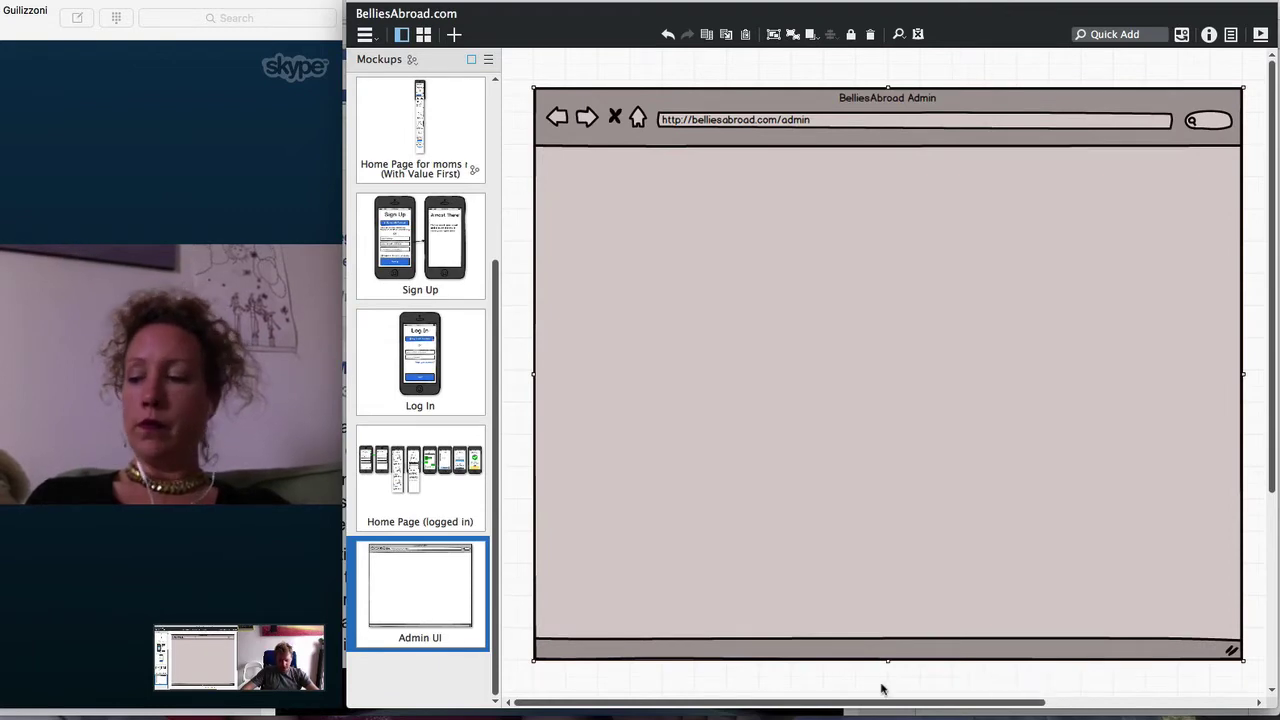
Quick Add a label and a Text Input and place them in the page's upper area
key("super+slash")
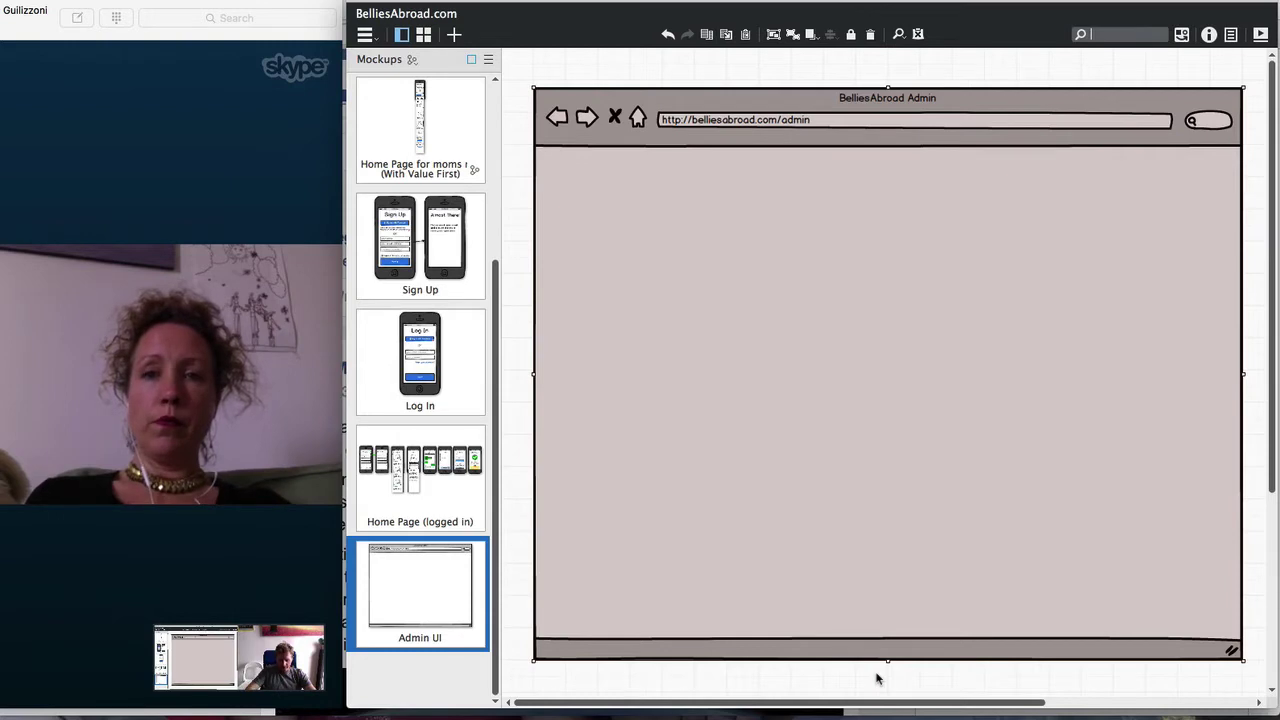
type("t")
key("BackSpace")
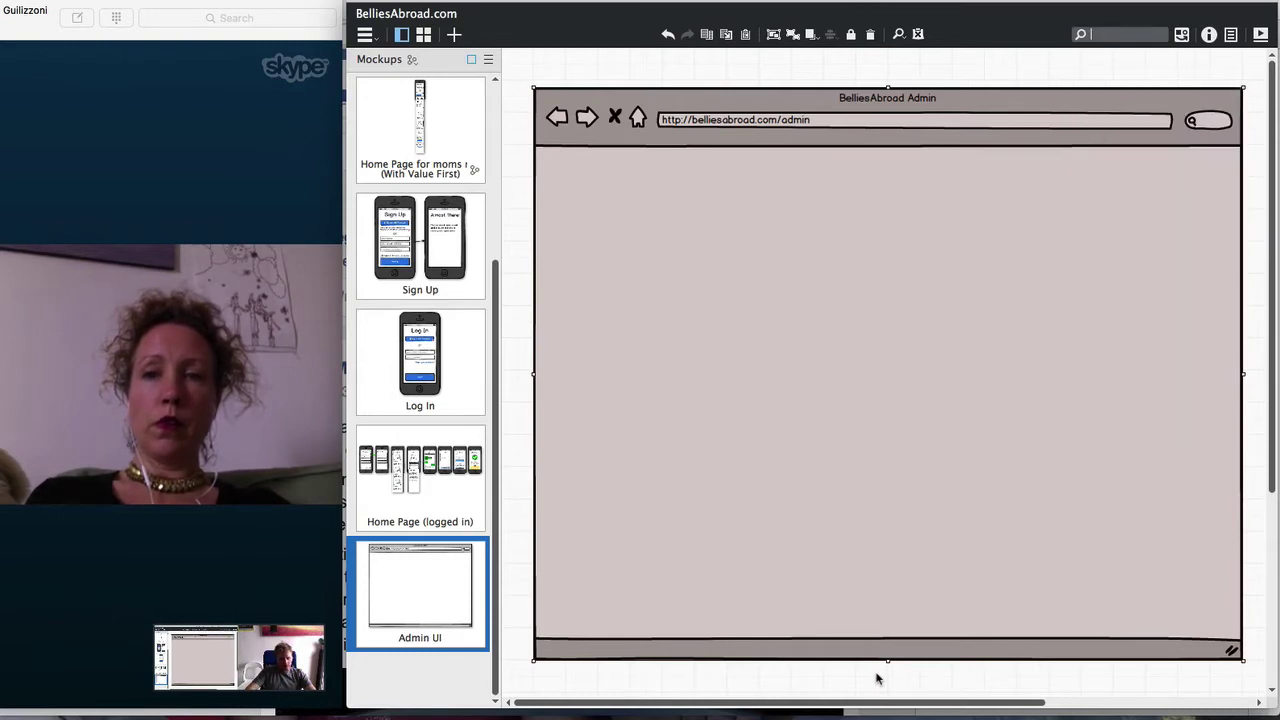
type("la")
key("Return")
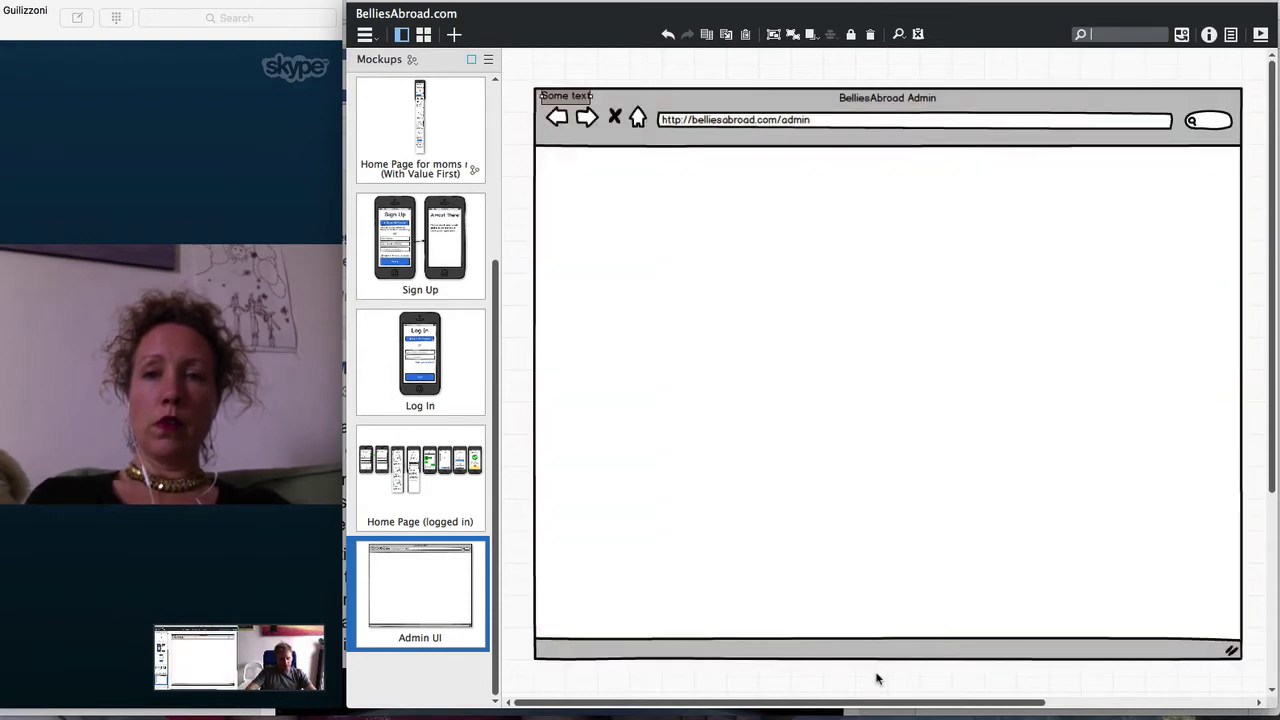
type("tex in")
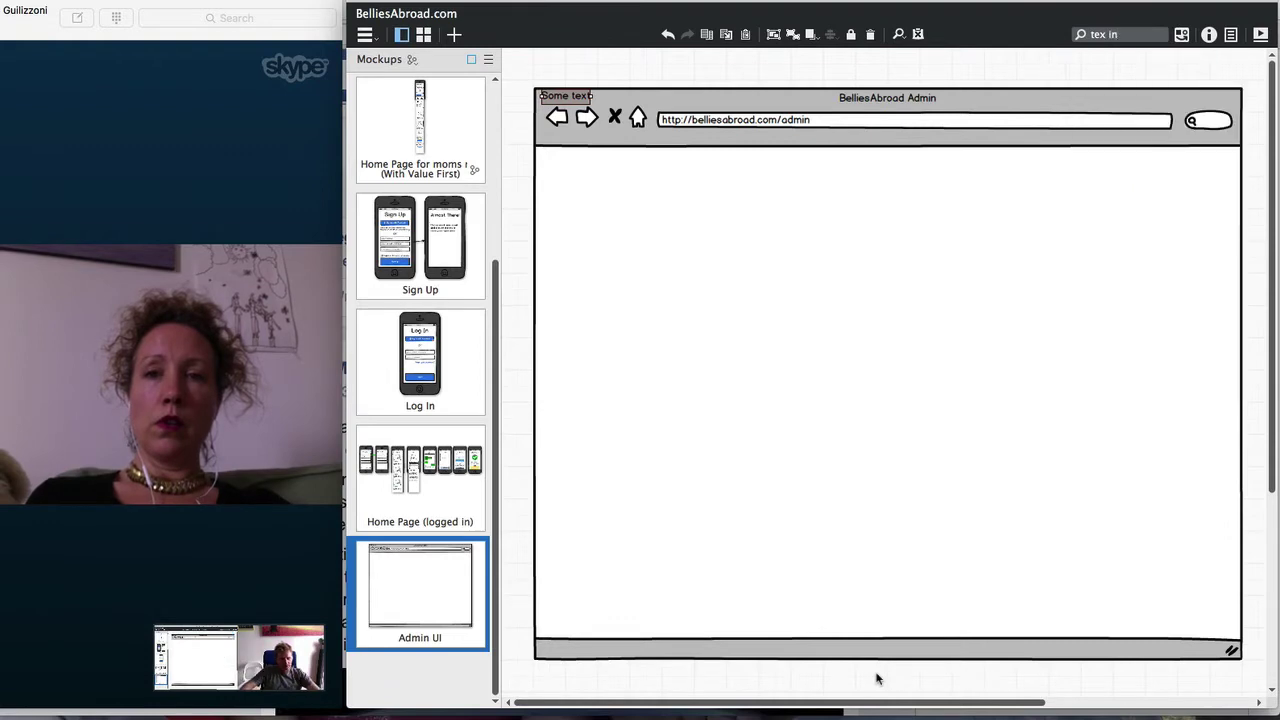
key("BackSpace")
key("BackSpace")
key("BackSpace")
type("y om")
key("BackSpace")
key("BackSpace")
key("BackSpace")
key("BackSpace")
type("t in")
key("Return")
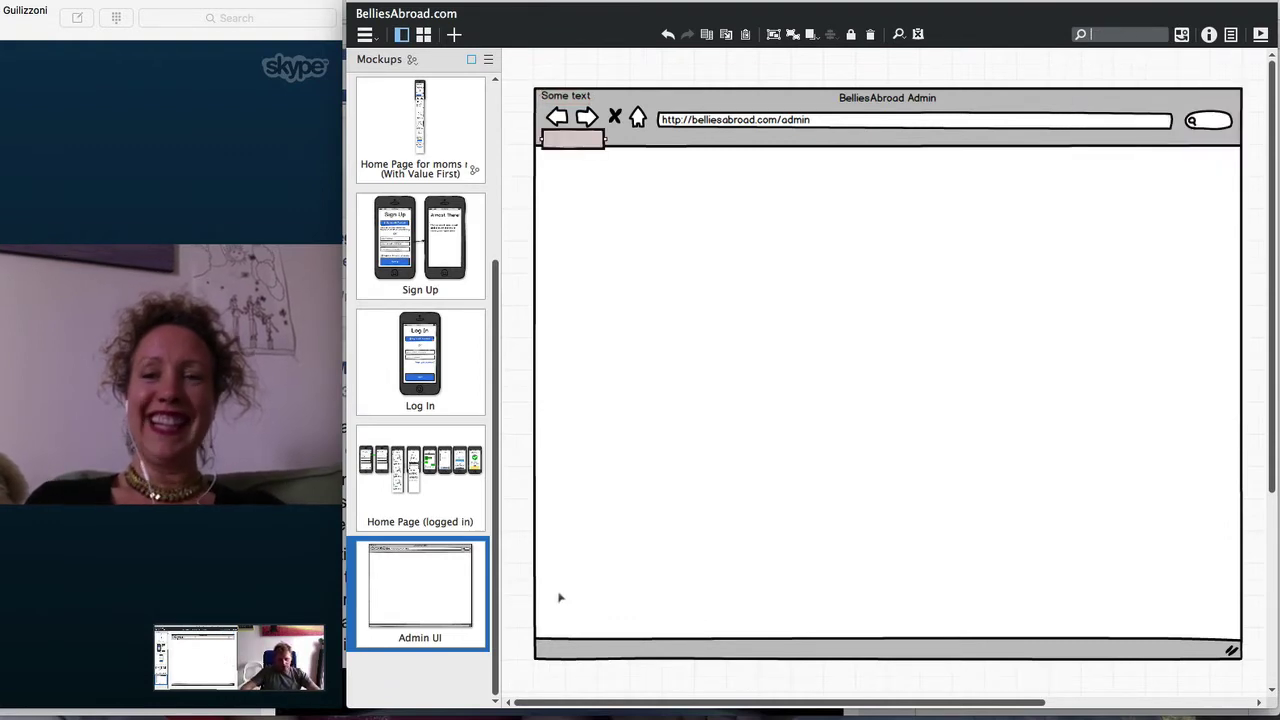
left_click_drag(561, 99, 674, 254)
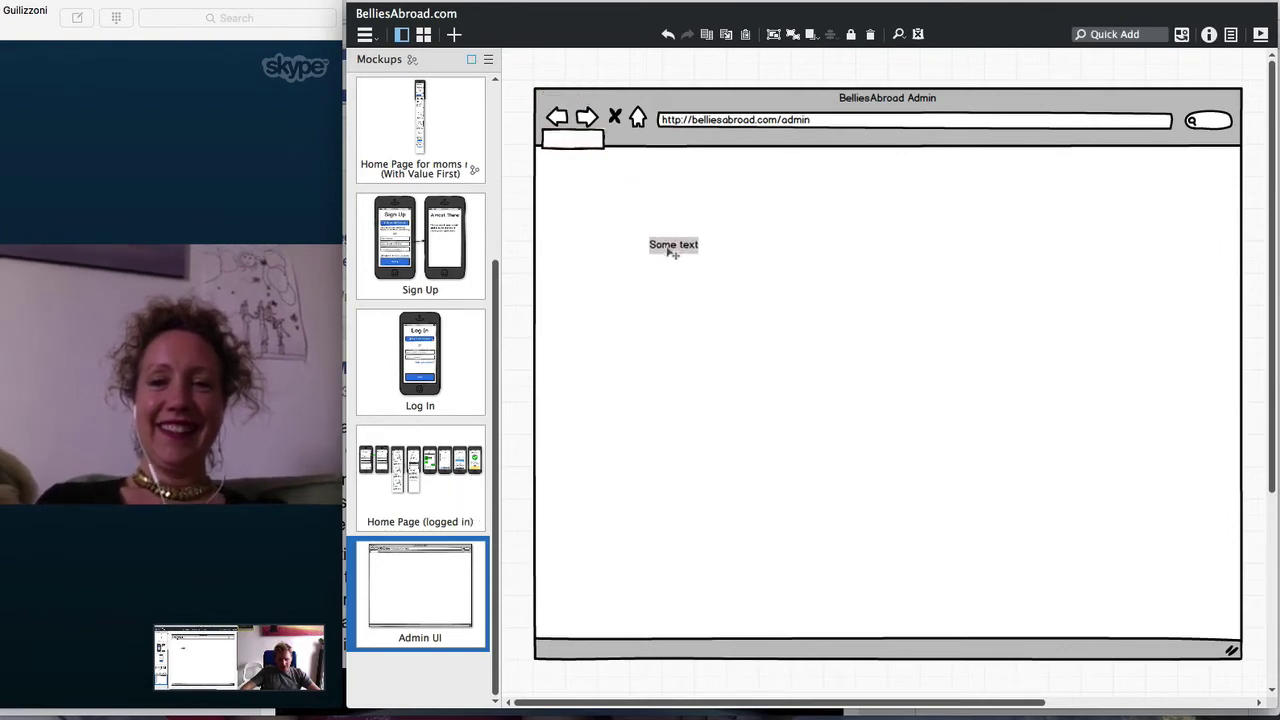
Label the field 'Admin username' and position the label just above the text box
key("Return")
type("User")
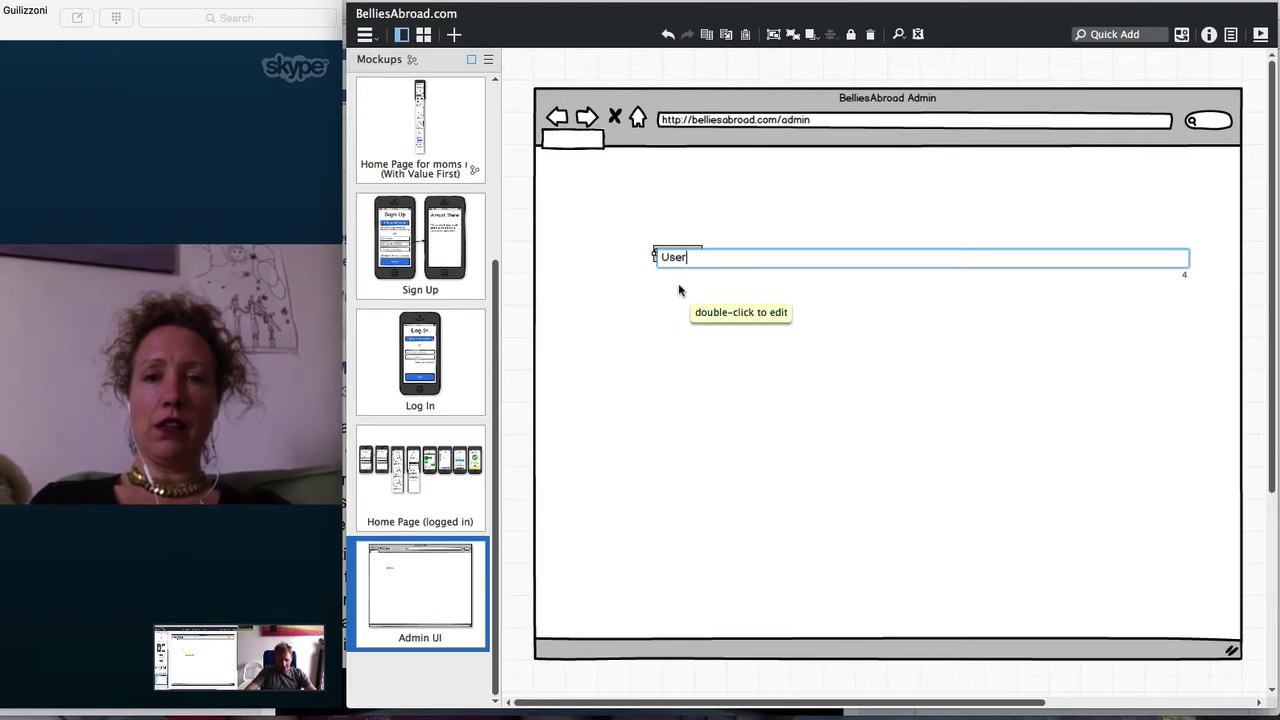
key("ctrl+a")
type("Admin username")
key("Return")
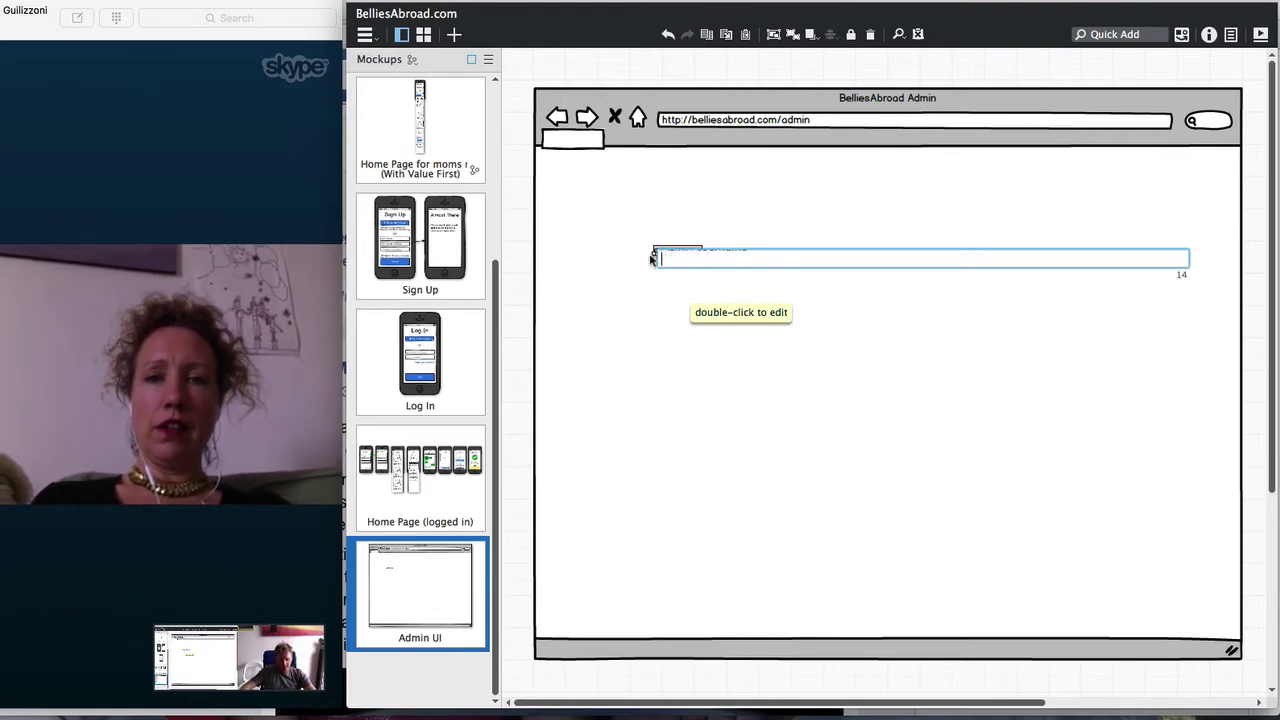
left_click_drag(680, 279, 852, 273)
Duplicate the label and field below the original and relabel the copy 'Pass'
left_click(700, 256, "shift")
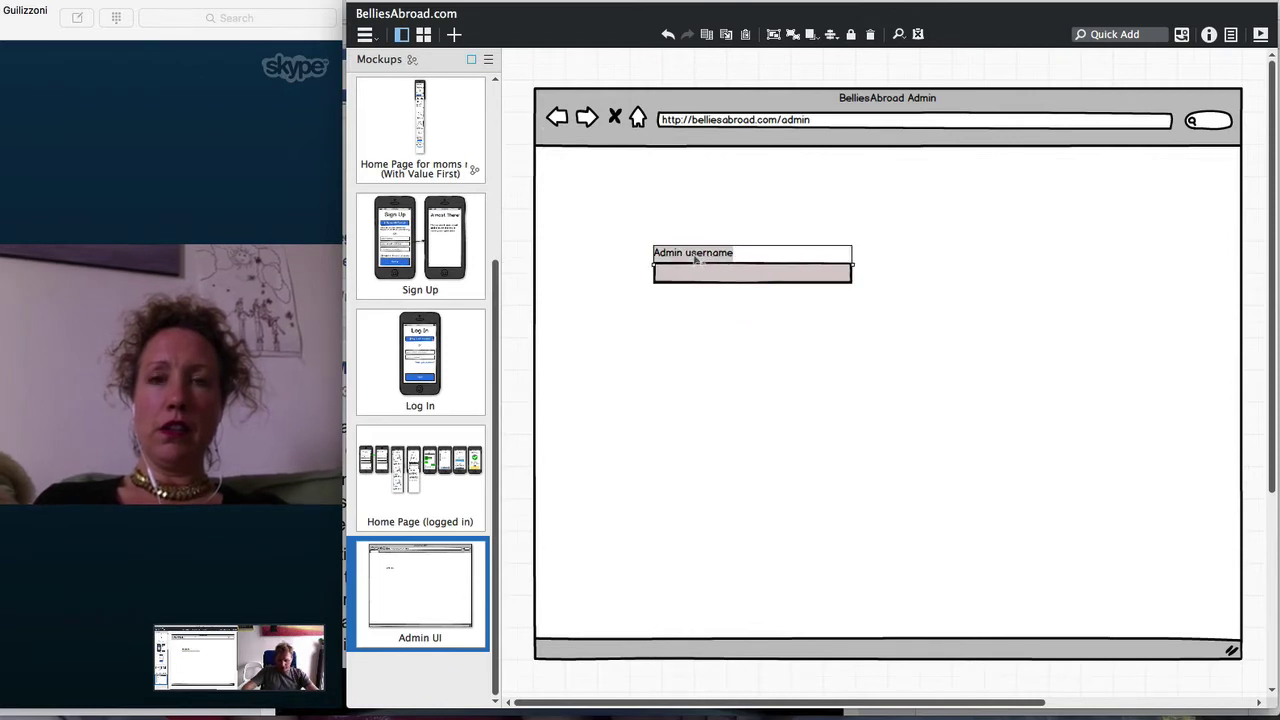
key("ctrl+d")
left_click_drag(702, 283, 694, 332)
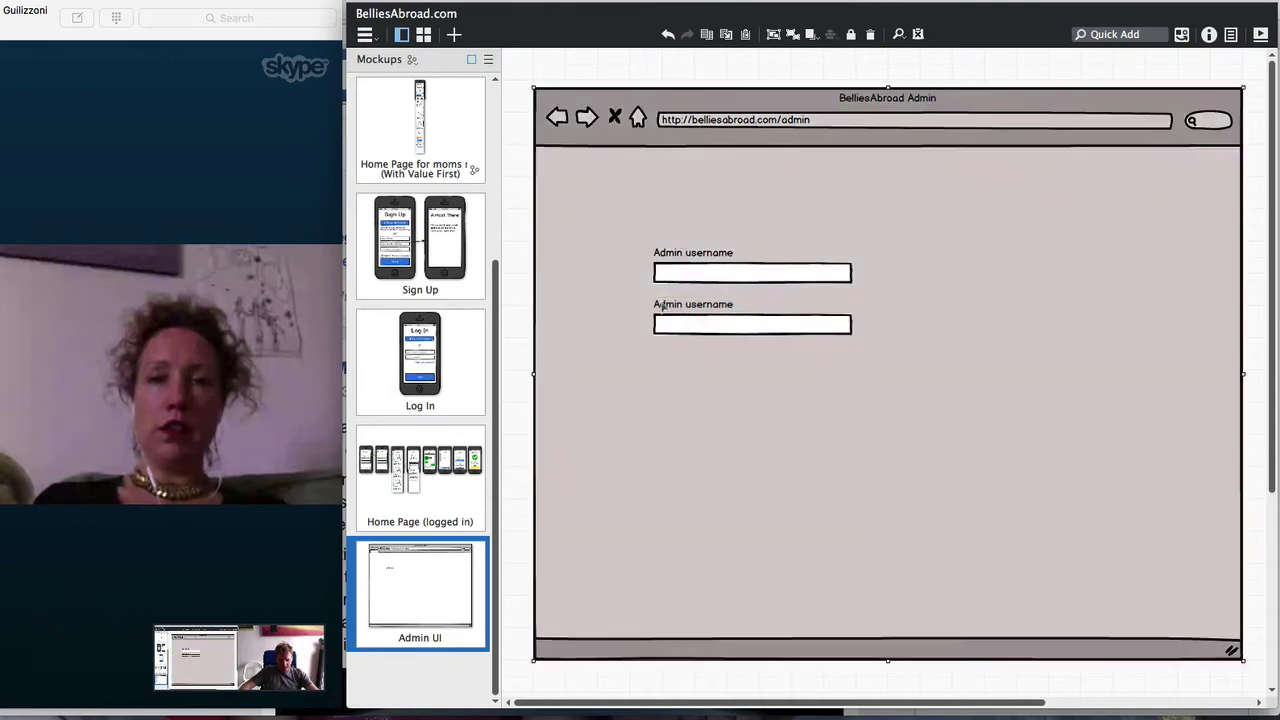
double_click(663, 307)
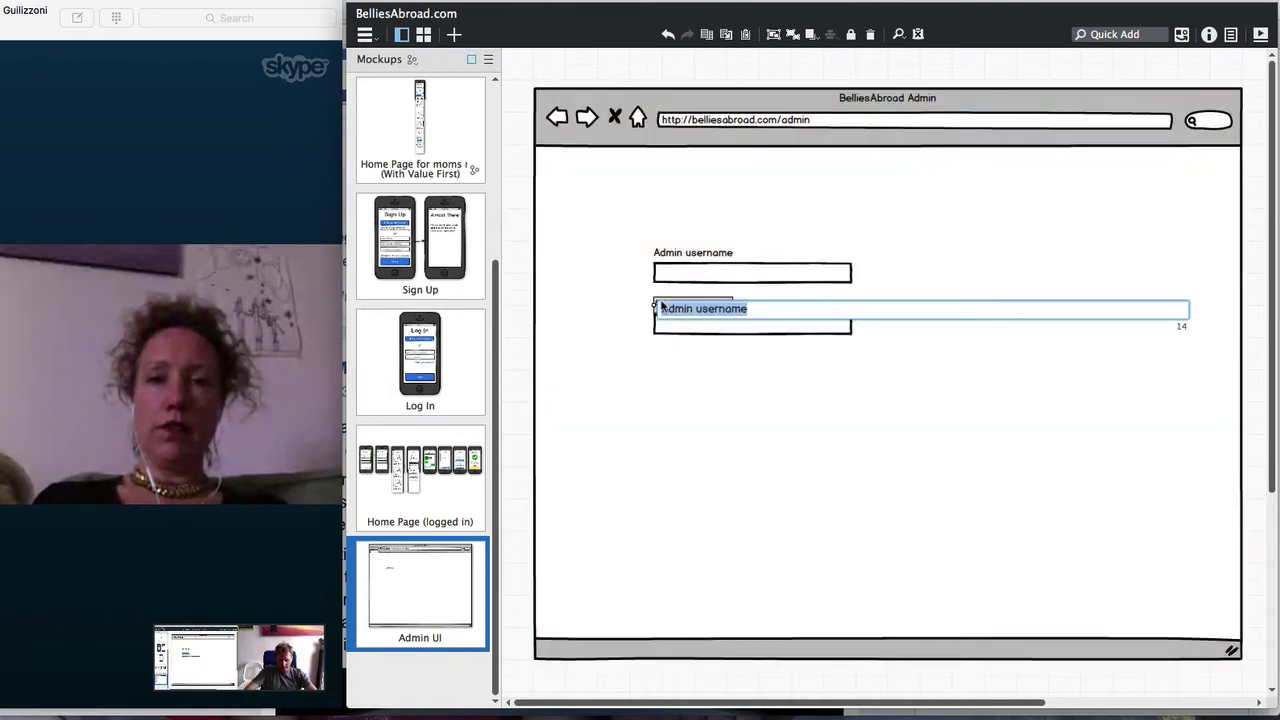
type("Pass")
key("Return")
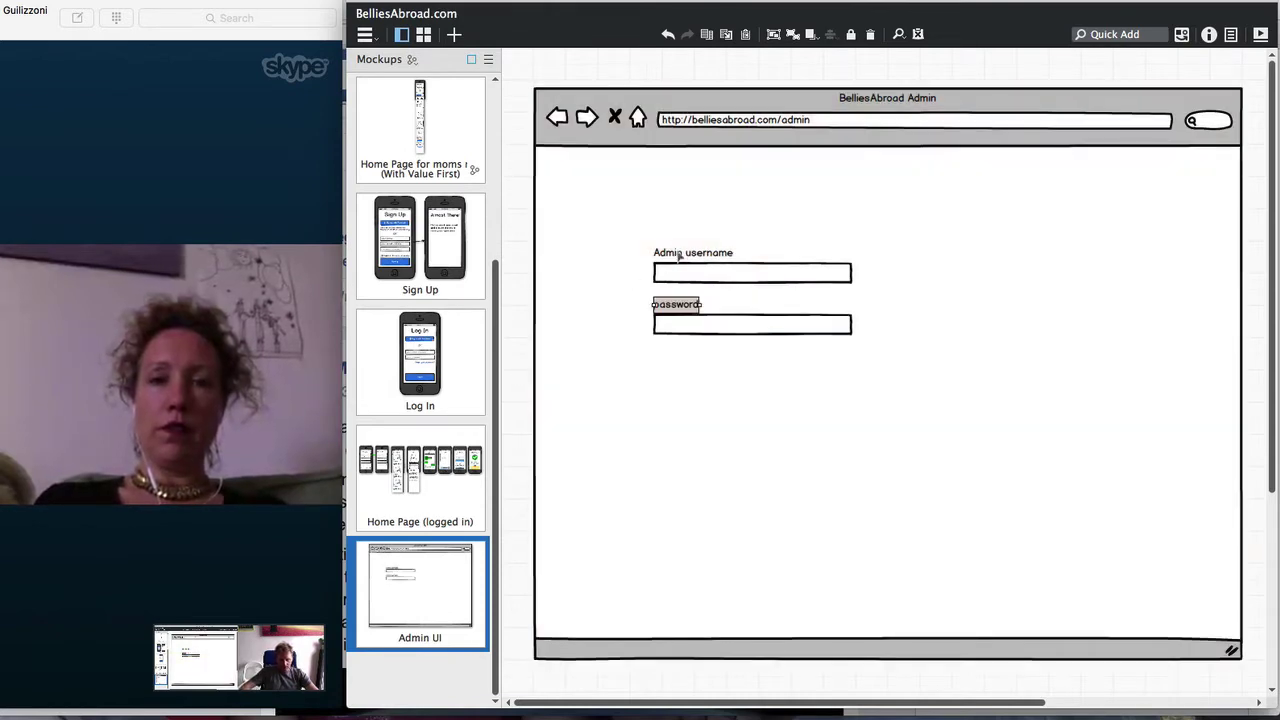
left_click(685, 252)
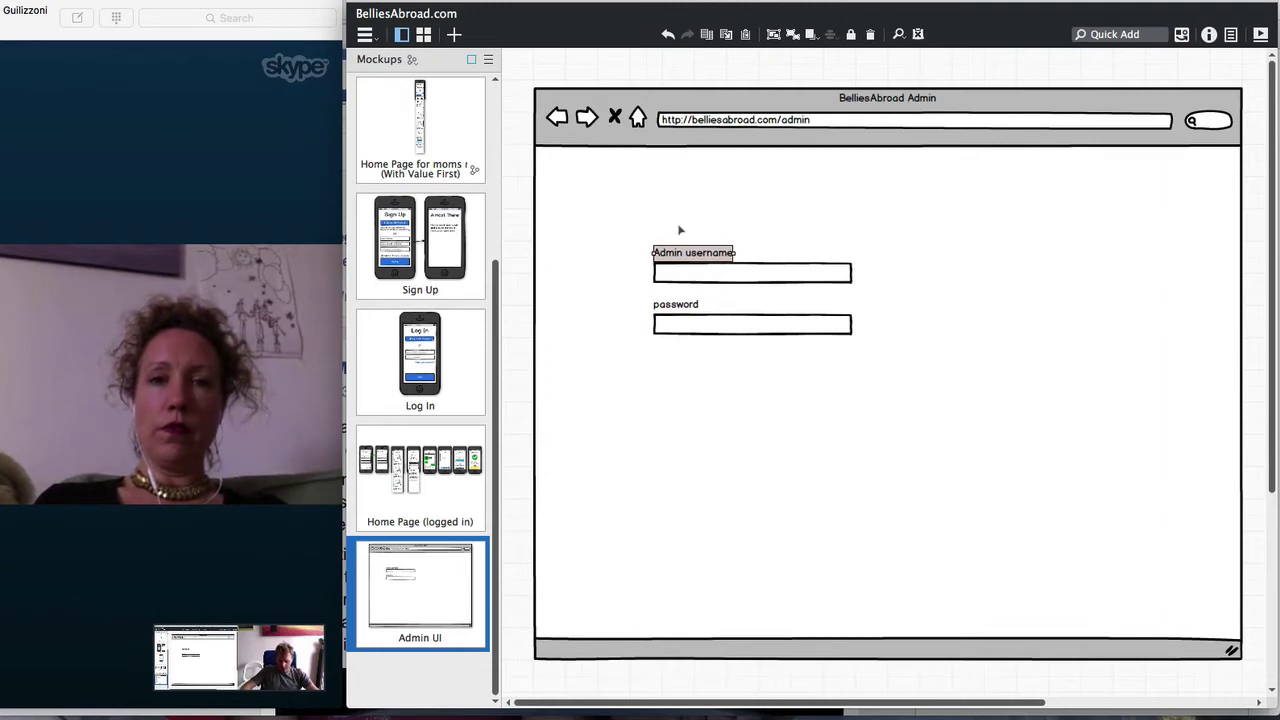
Copy the username label above the form, retype it as 'Belles Abroad' and convert it to a Title
left_click_drag(690, 262, 680, 203)
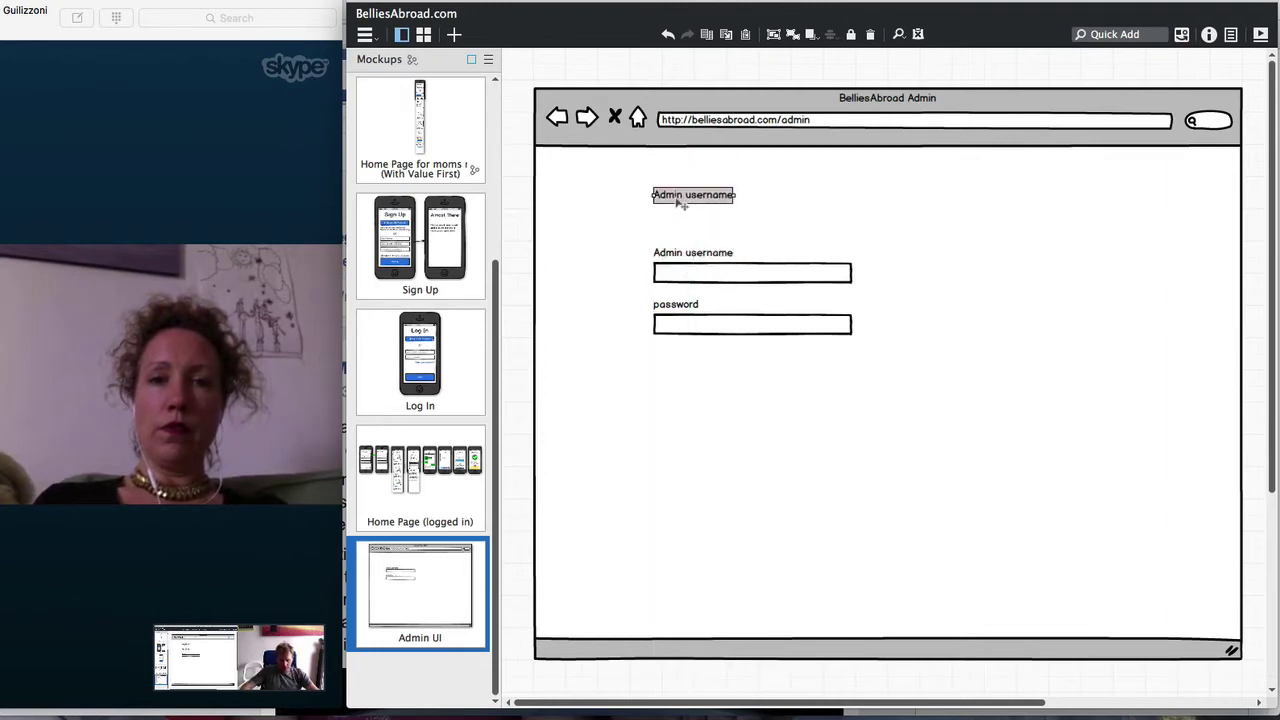
double_click(678, 203)
type("Belles Abroad Admin")
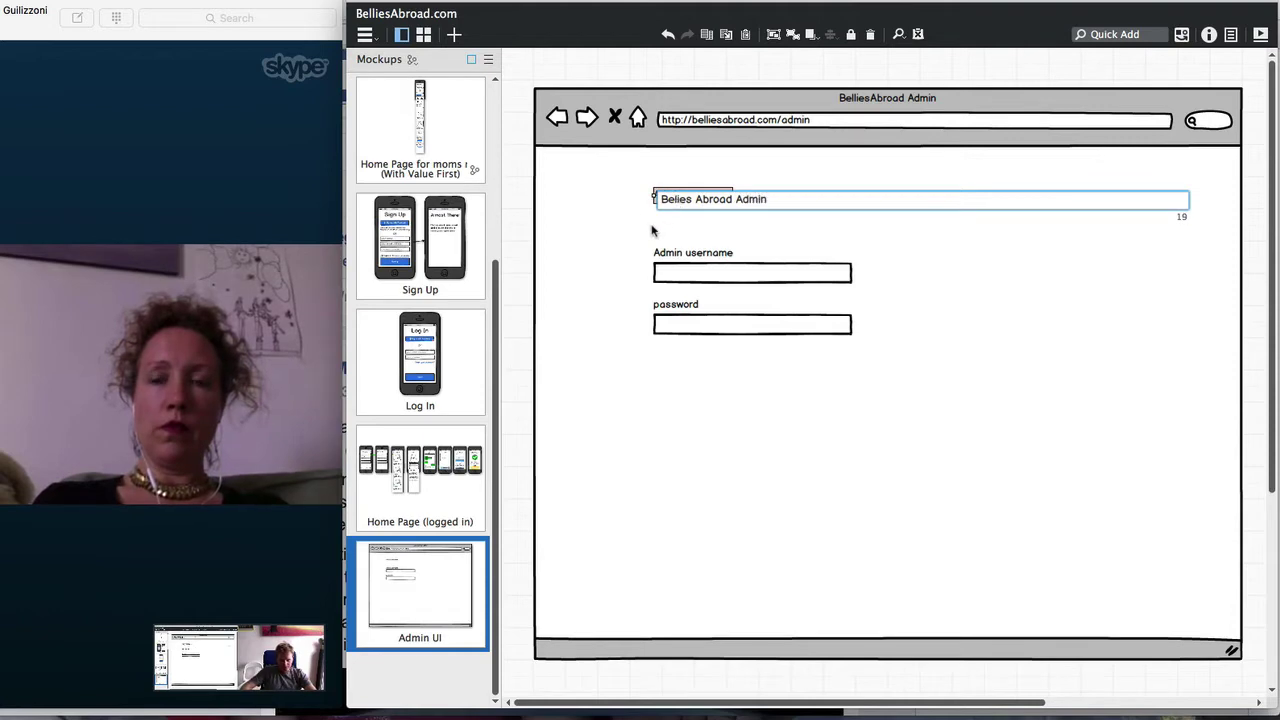
key("Return")
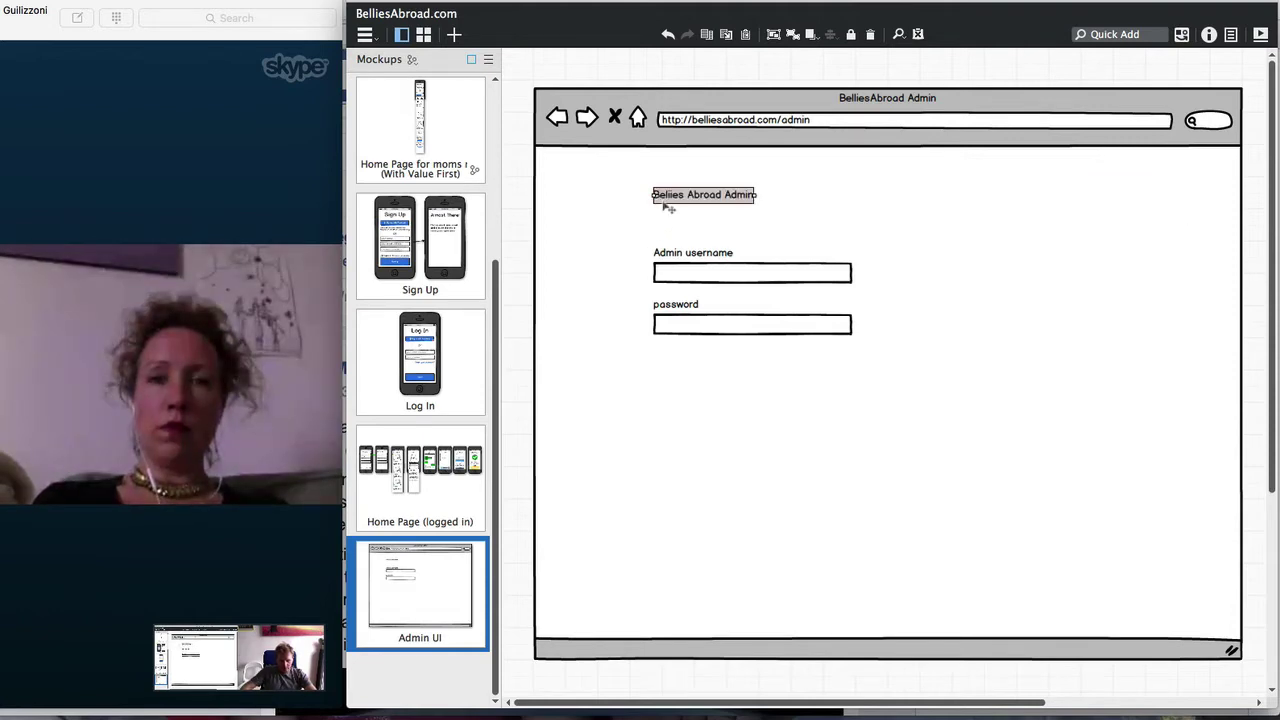
key("super+t")
type("tit")
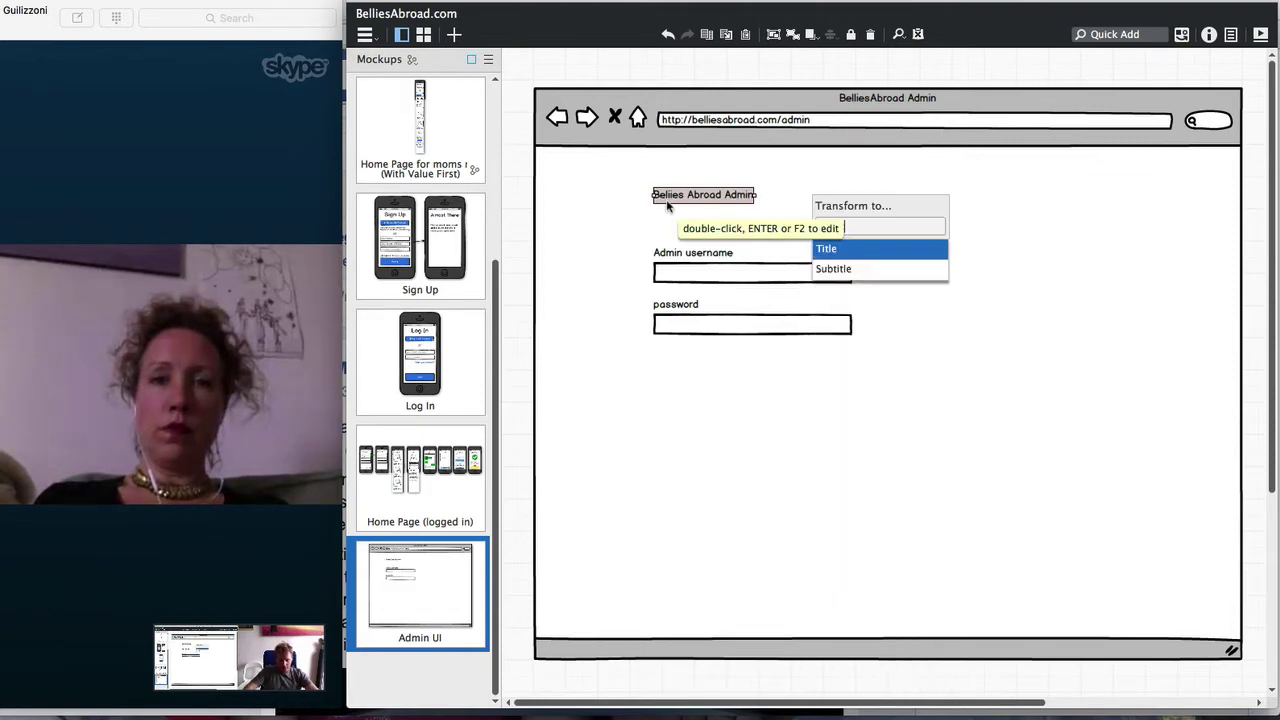
key("Return")
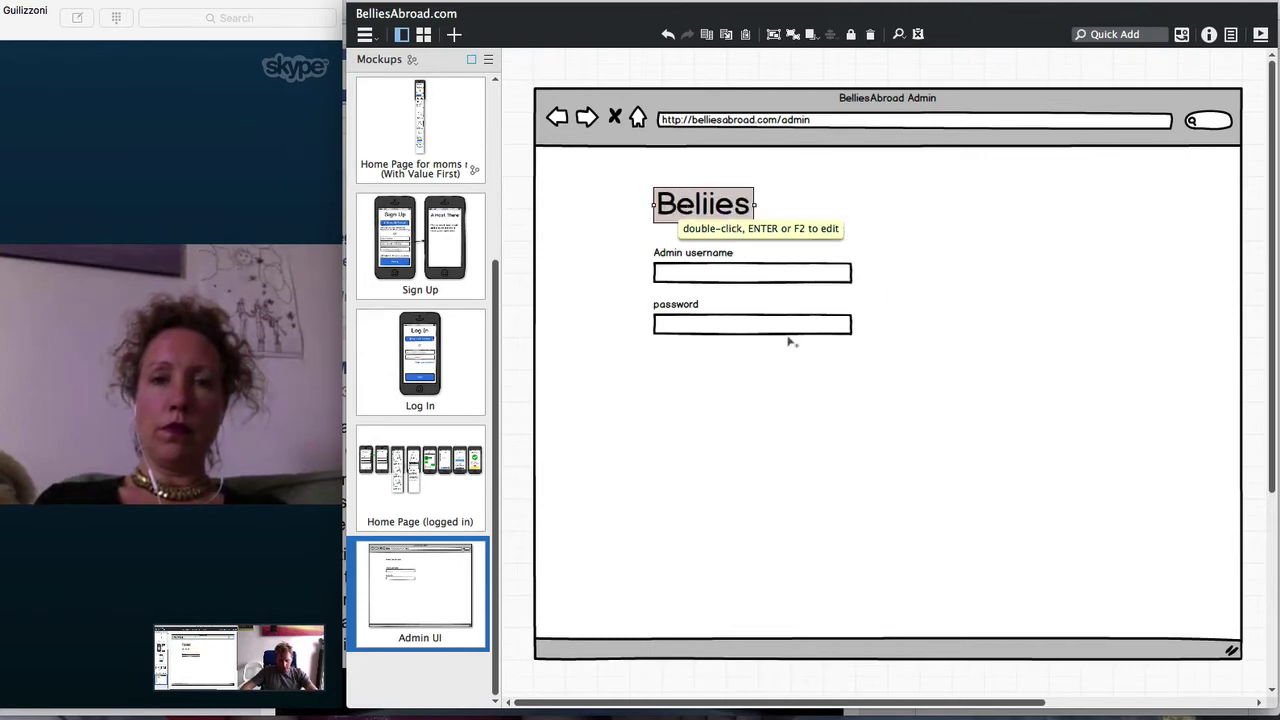
mouse_move(1094, 280)
left_click(1090, 220)
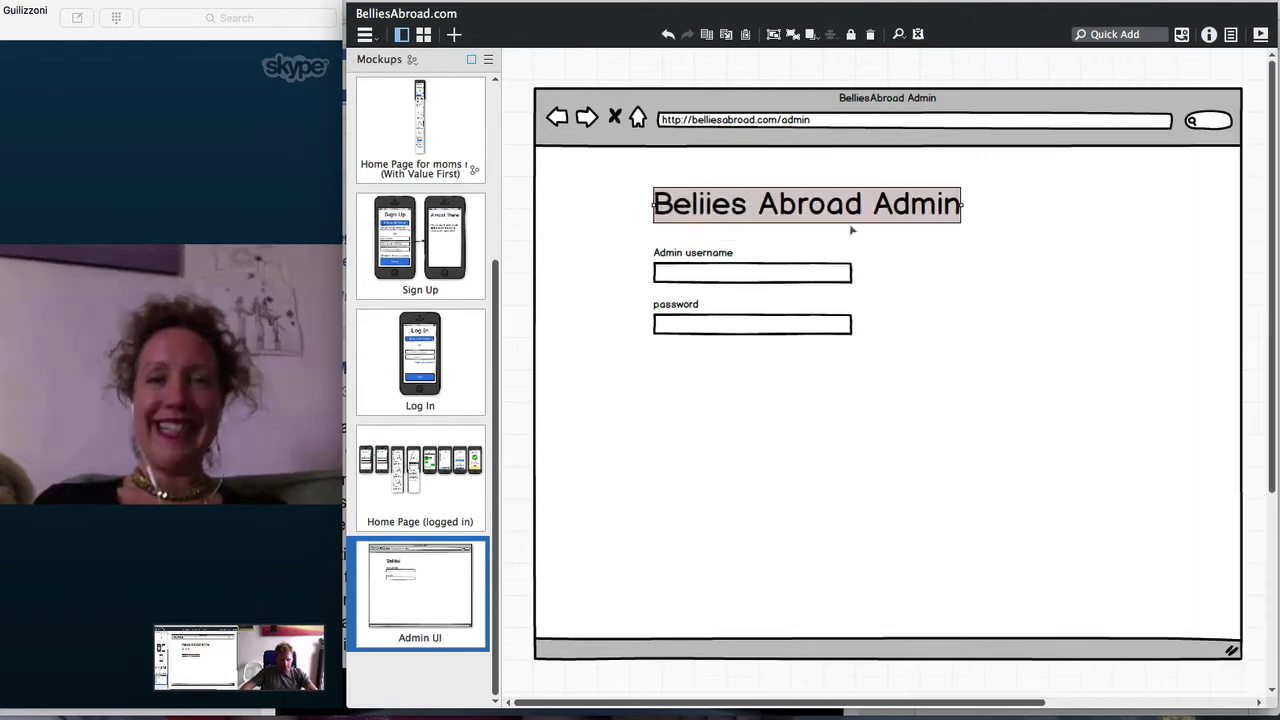
Fix the typo so the title reads 'Bellies Abroad Admin'
double_click(760, 205)
left_click(680, 199)
key("BackSpace")
type("l")
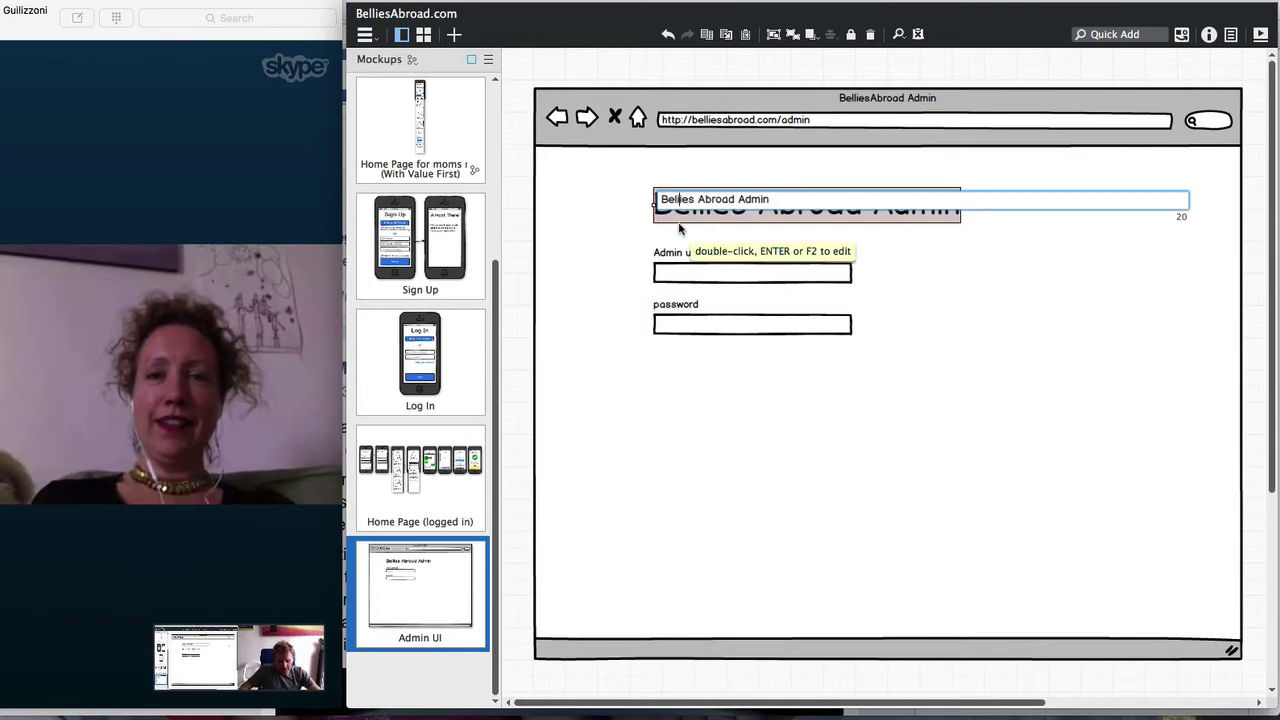
key("Return")
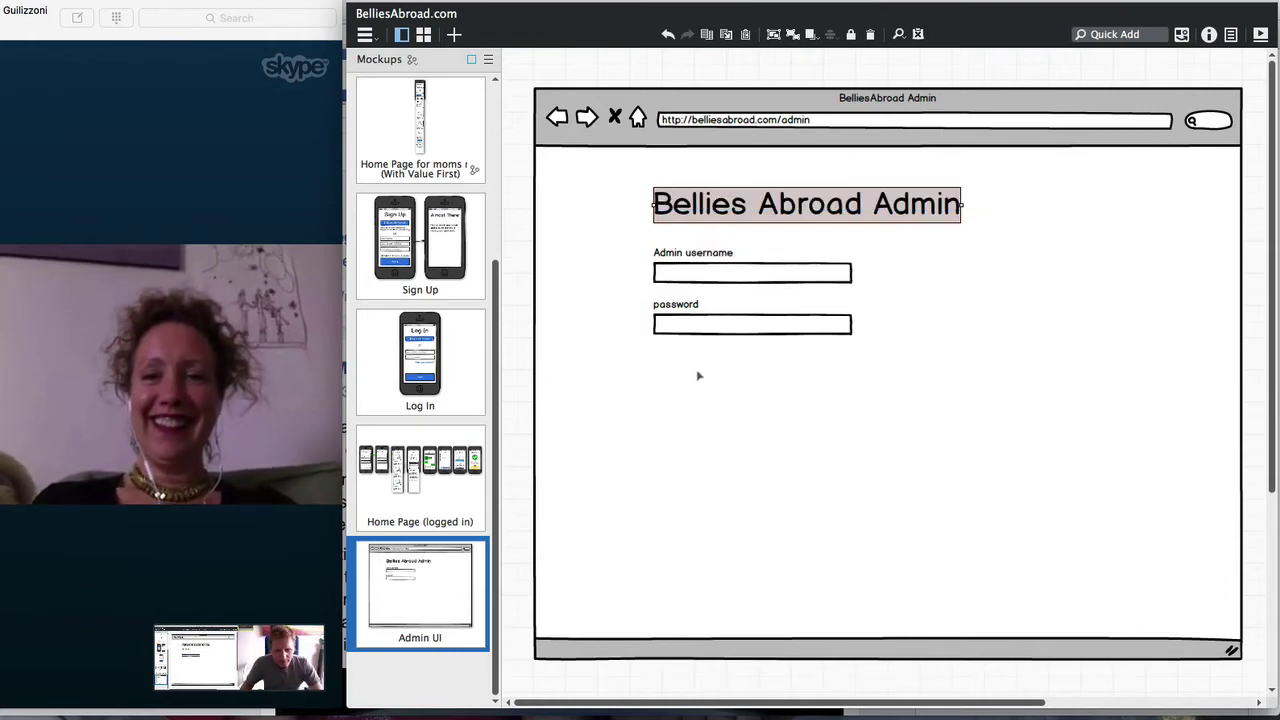
Quick Add a Button and drag it to the password field area
key("slash")
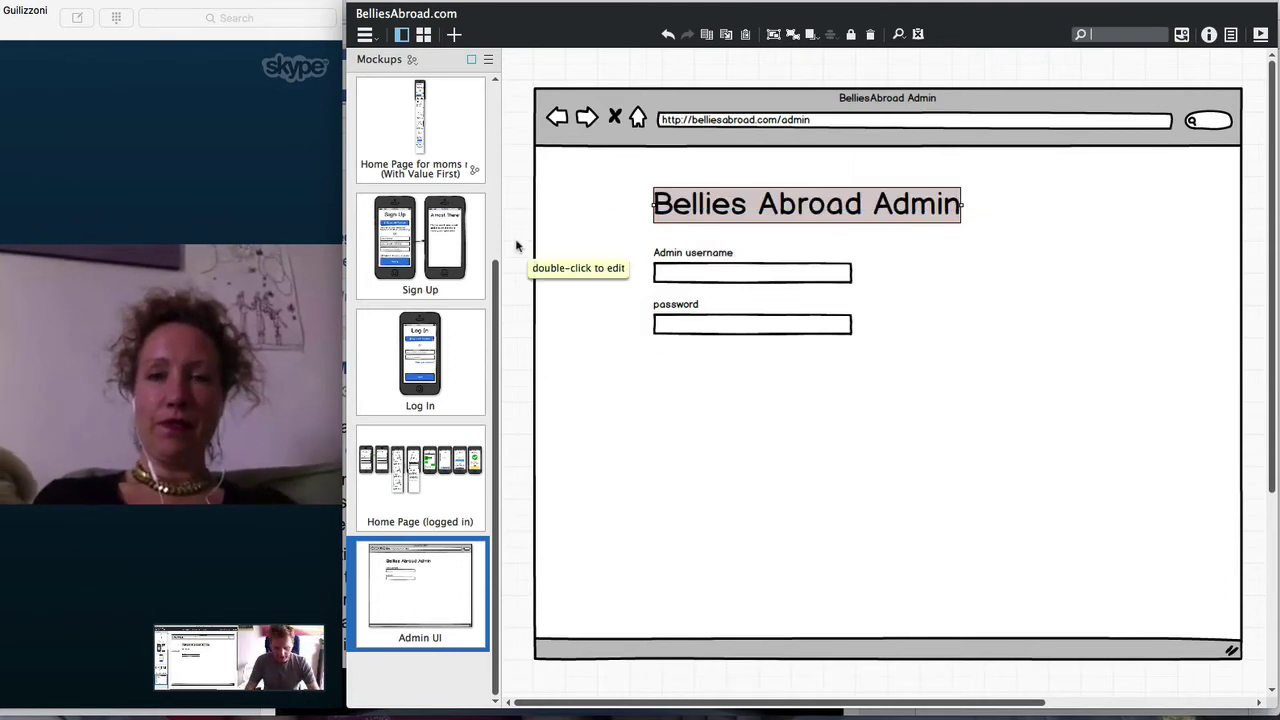
type("button")
key("Return")
left_click_drag(567, 104, 815, 367)
Rename the button 'Sign In' and shift the login form right and down
double_click(815, 367)
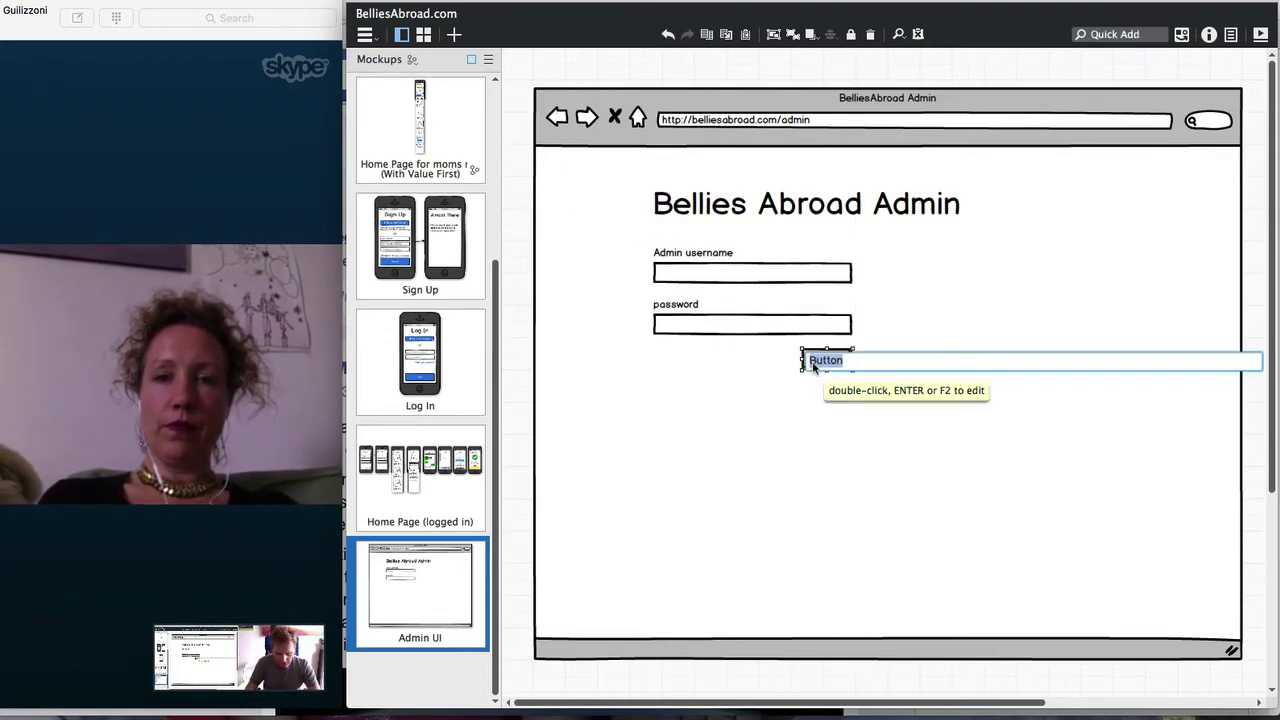
type("Sign In")
key("Return")
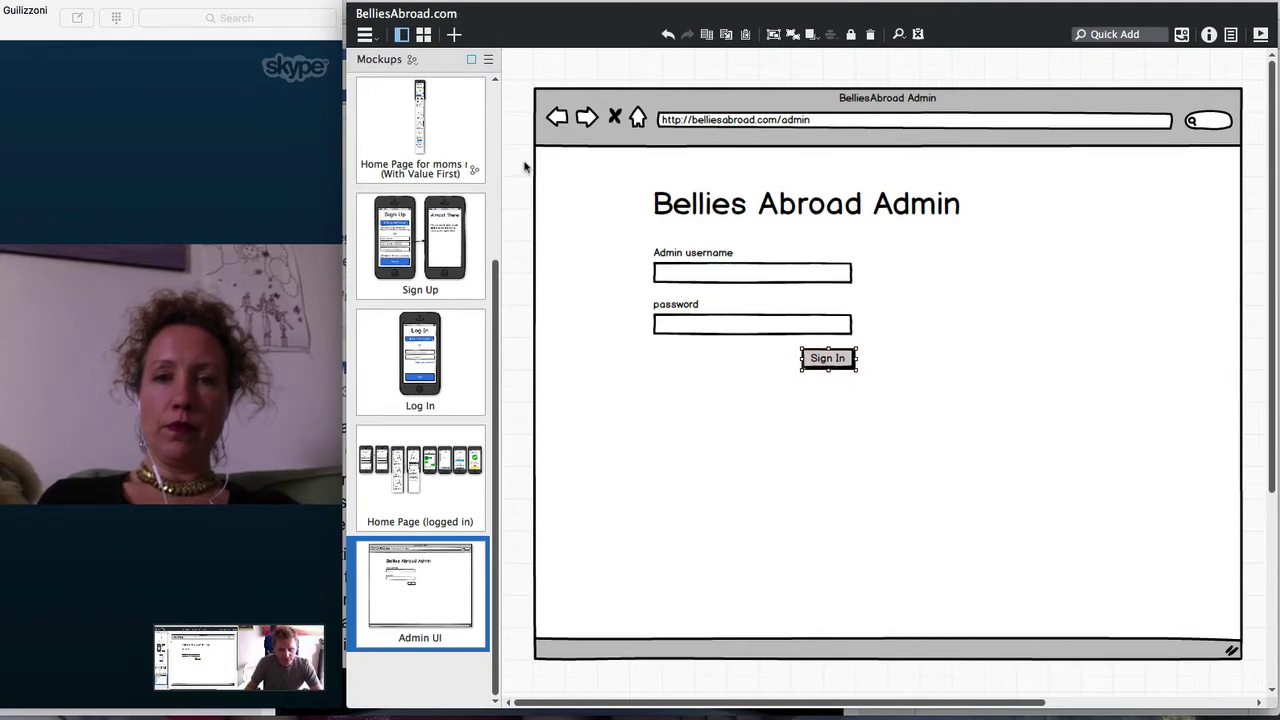
left_click_drag(518, 166, 1004, 418)
left_click_drag(509, 205, 951, 437)
left_click_drag(716, 273, 769, 286)
Move the title and login form up-left and shrink the browser frame to fit around them
left_click_drag(634, 180, 670, 205)
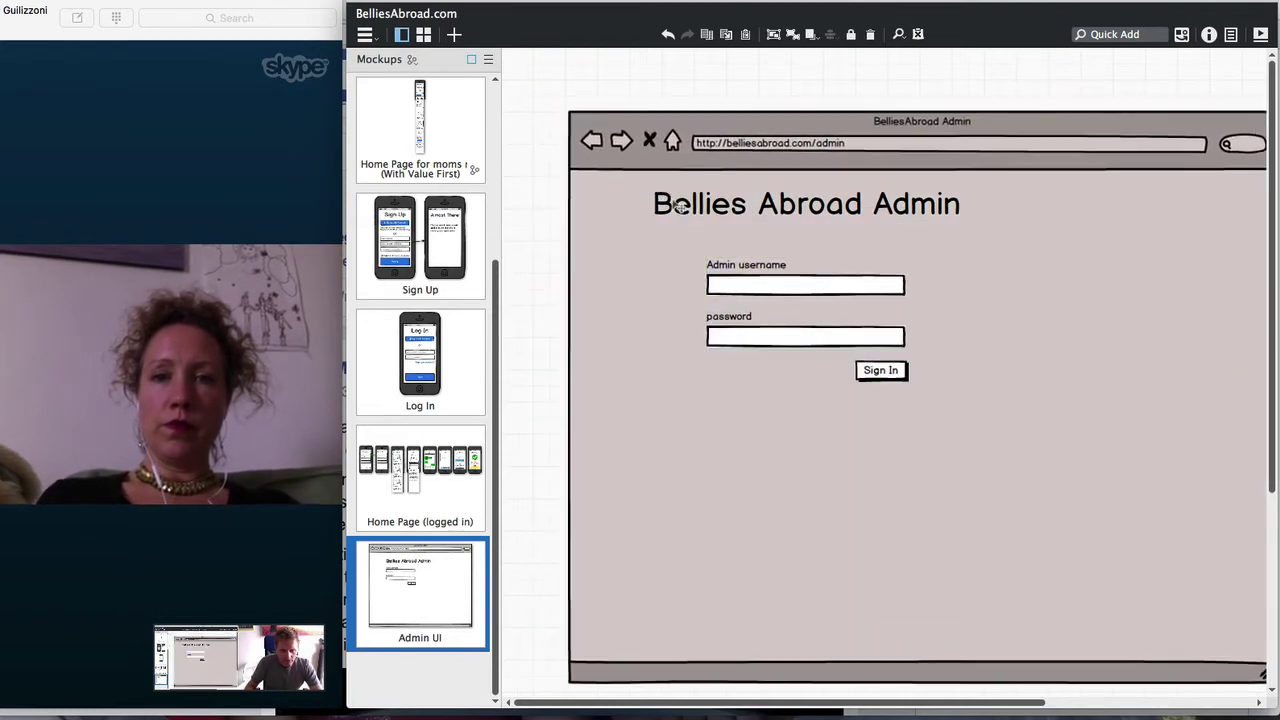
key("ctrl+z")
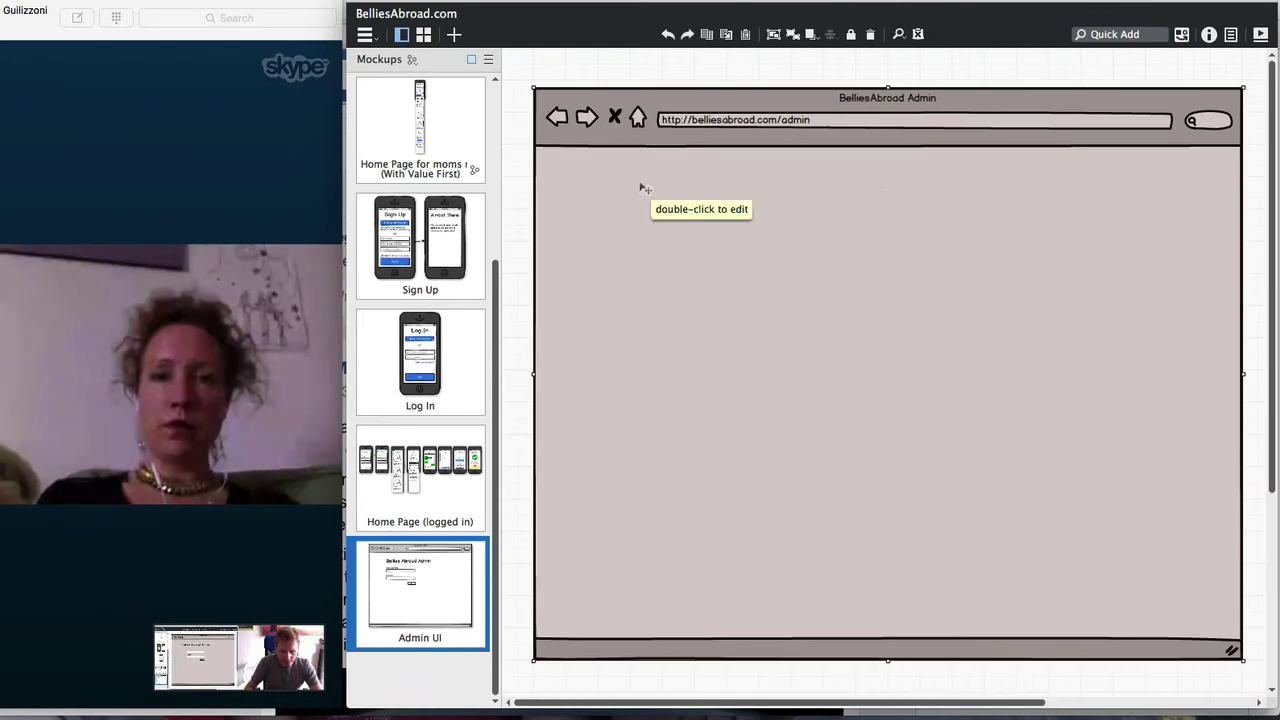
key("ctrl+v")
key("Delete")
right_click(630, 176)
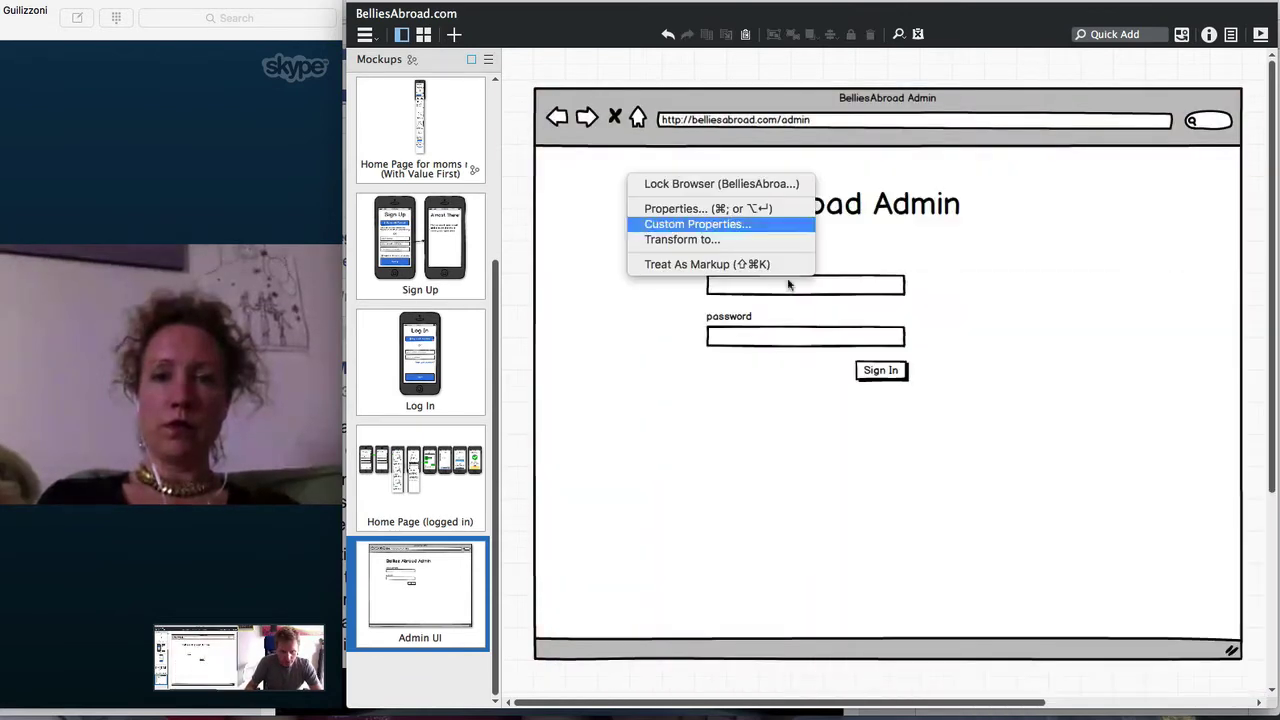
key("Escape")
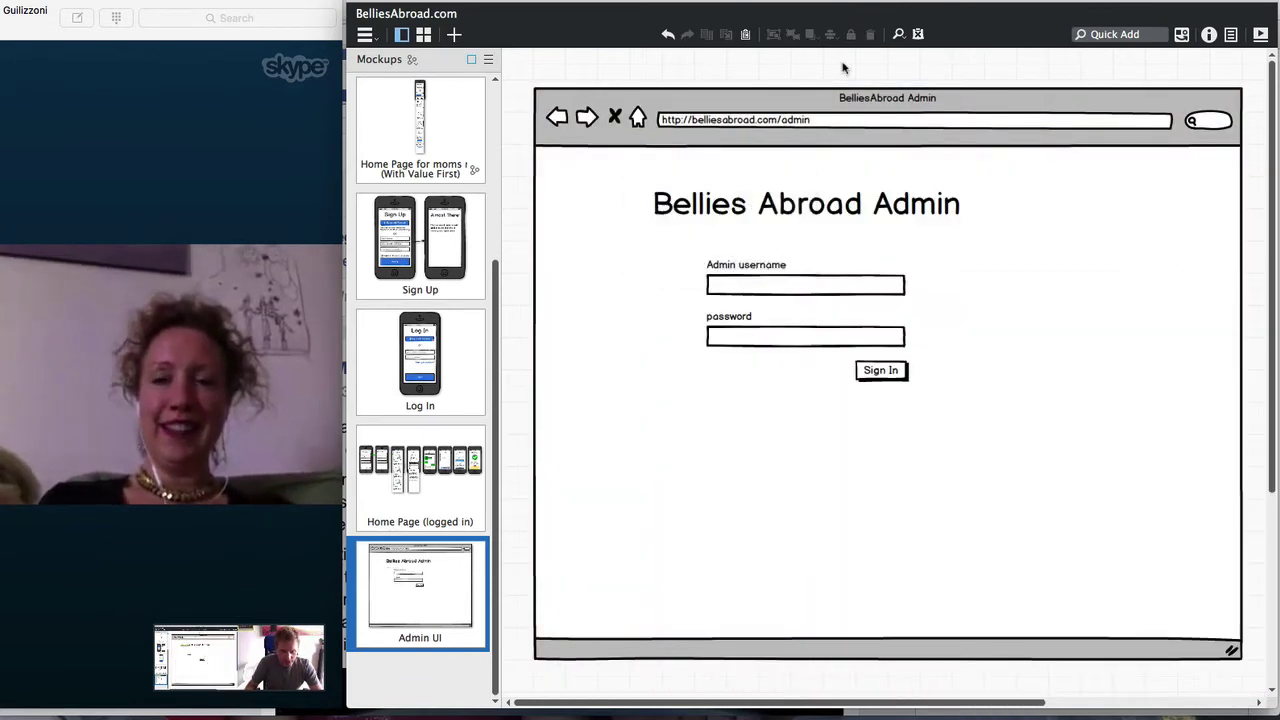
left_click_drag(617, 172, 952, 414)
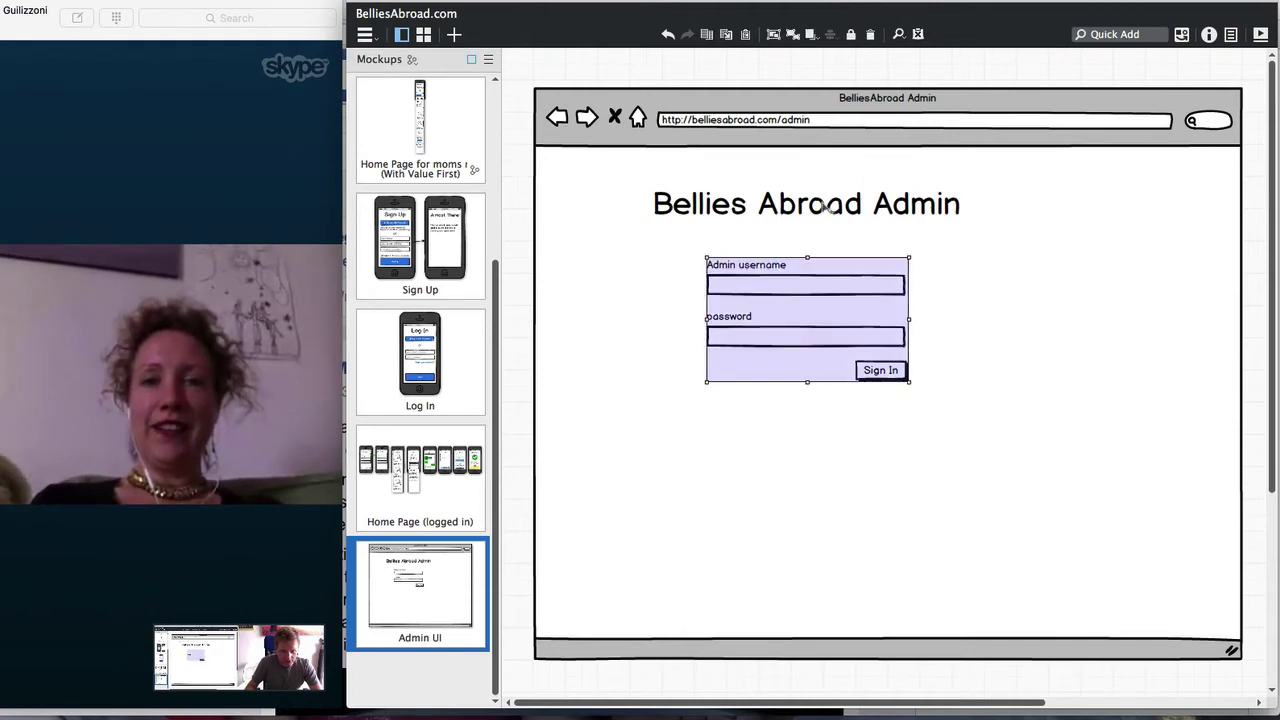
left_click_drag(826, 216, 735, 197)
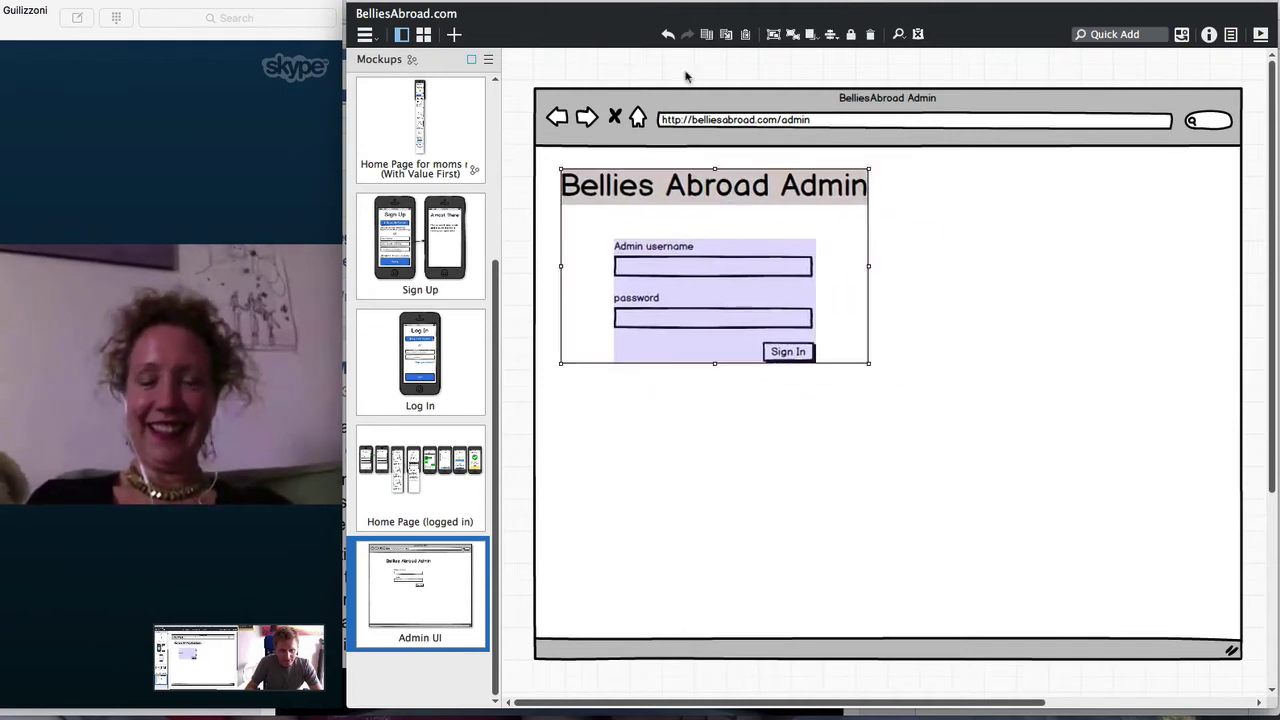
left_click(1029, 337)
left_click_drag(1243, 662, 901, 420)
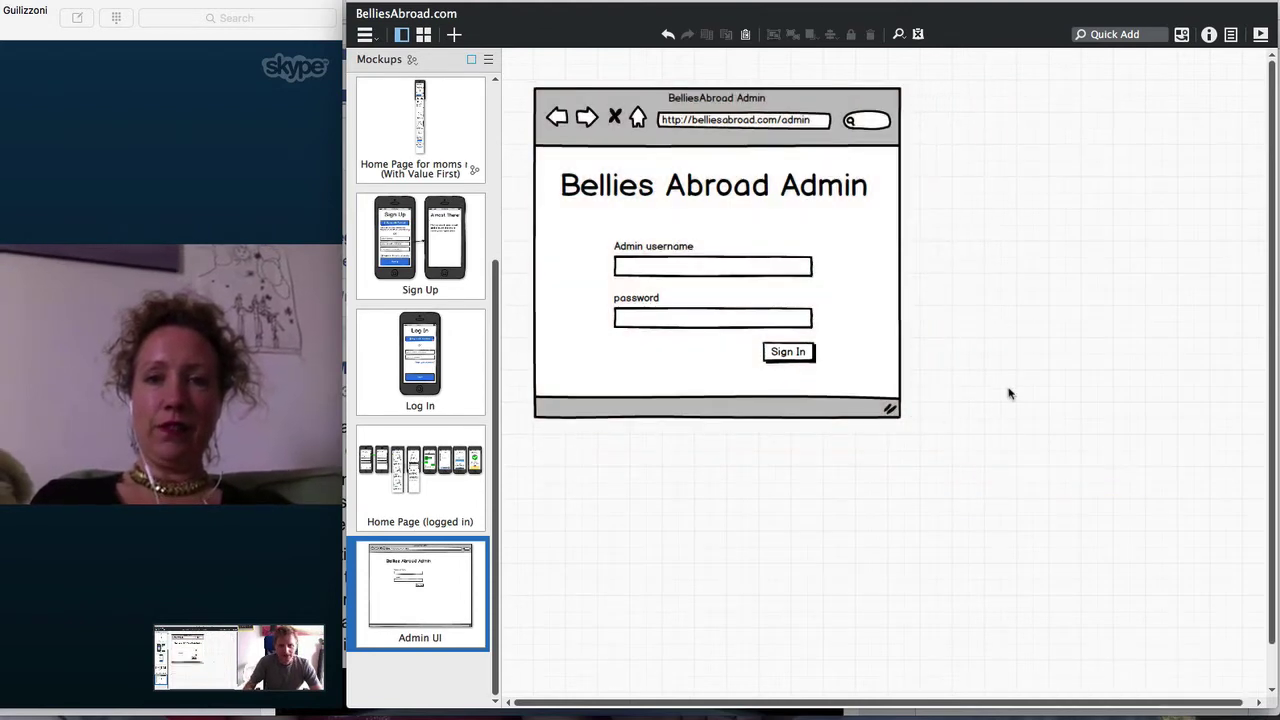
Duplicate the BelliesAbroad Admin browser frame, place the copy right of the login page, and enlarge it
left_click(555, 115)
key("super+d")
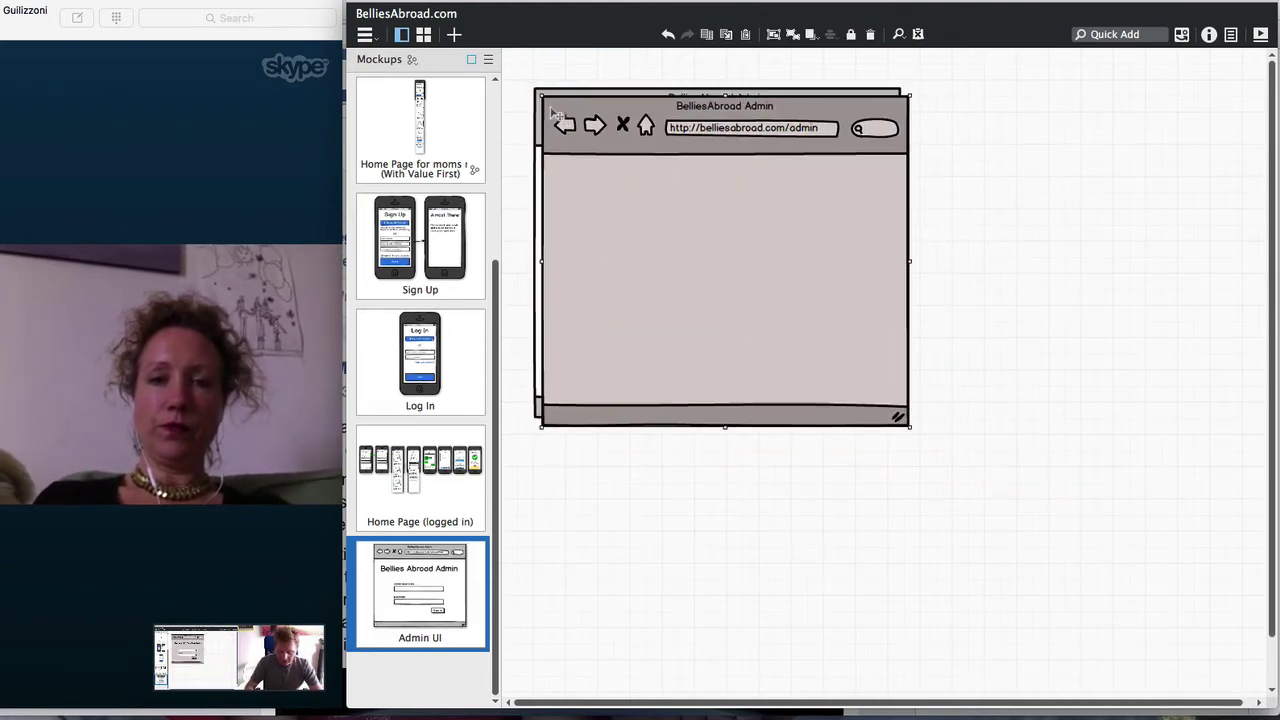
left_click_drag(557, 117, 973, 118)
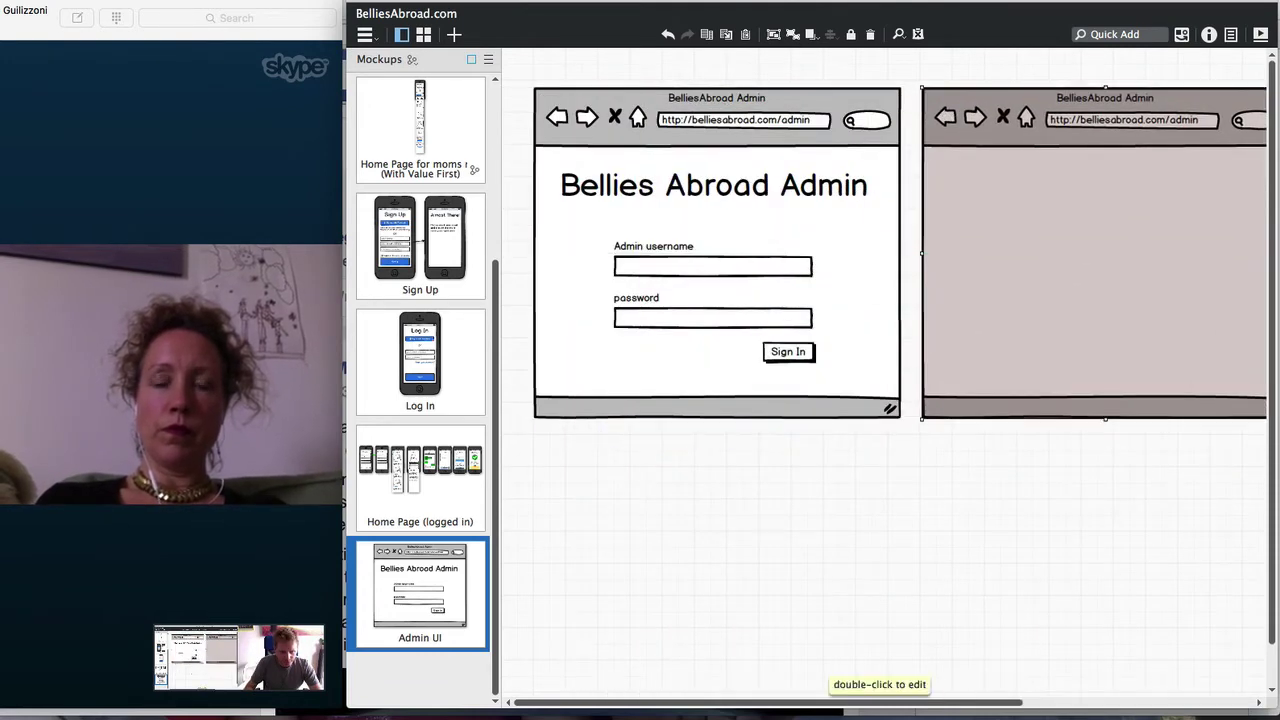
scroll(958, 704, "right", 1)
left_click_drag(958, 704, 1107, 705)
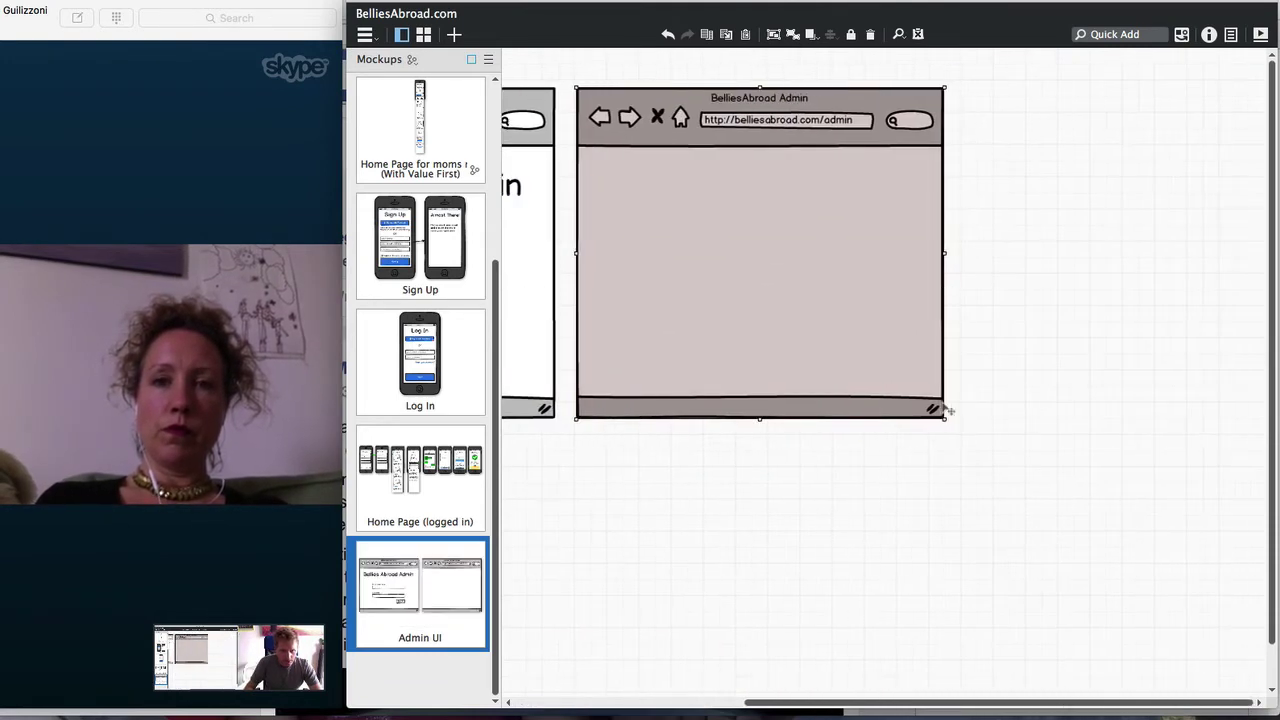
left_click_drag(947, 419, 1240, 689)
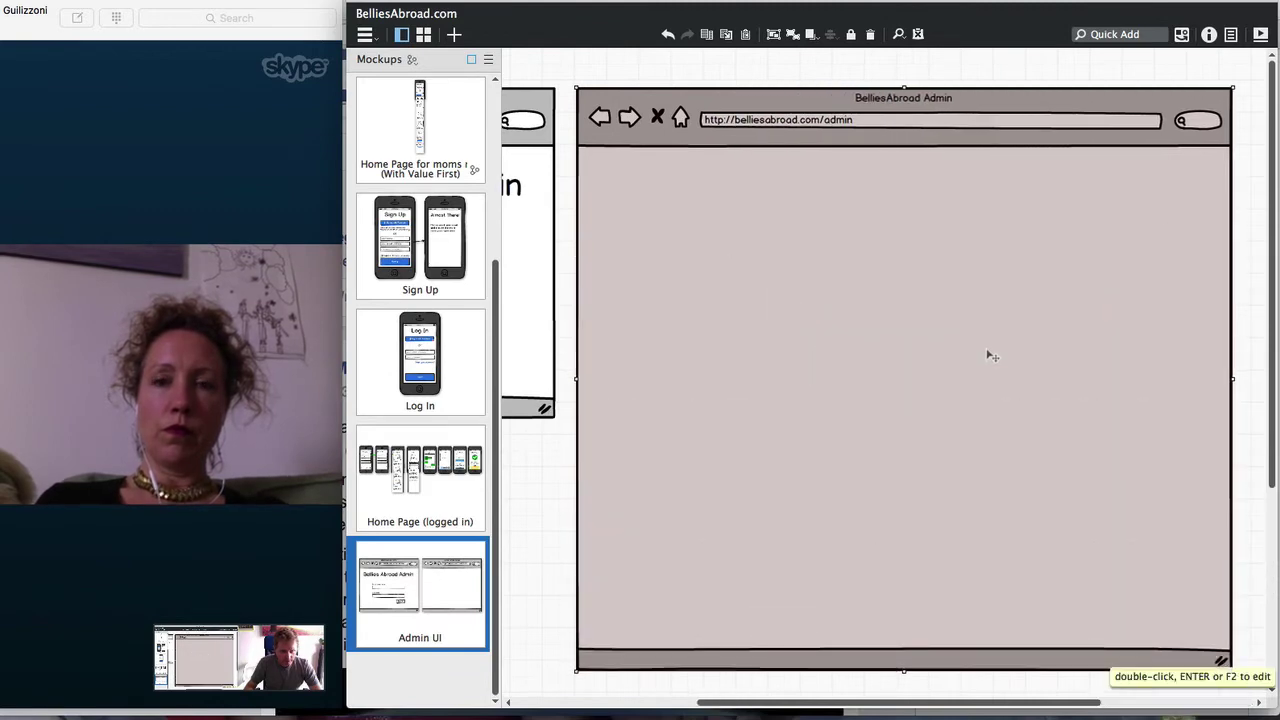
Add a 'sign out' link in the admin window's top-right corner, then insert an Icon element
type("li")
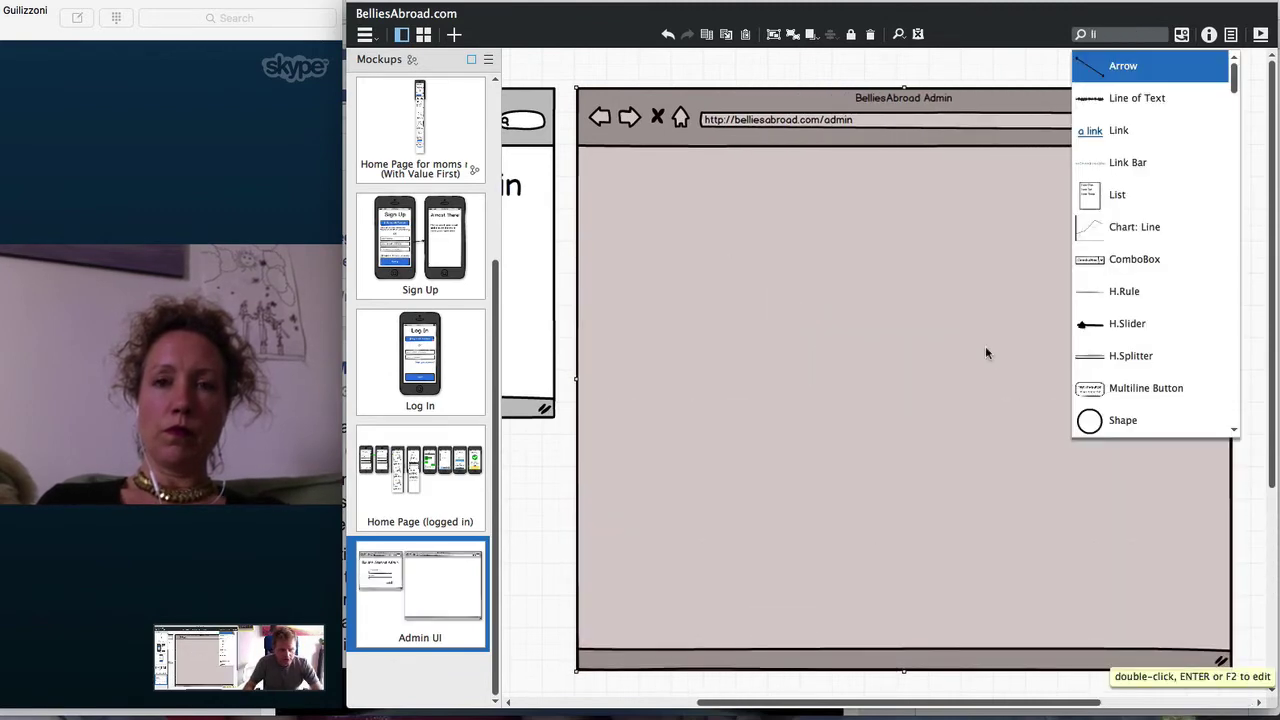
type("nk")
key("Return")
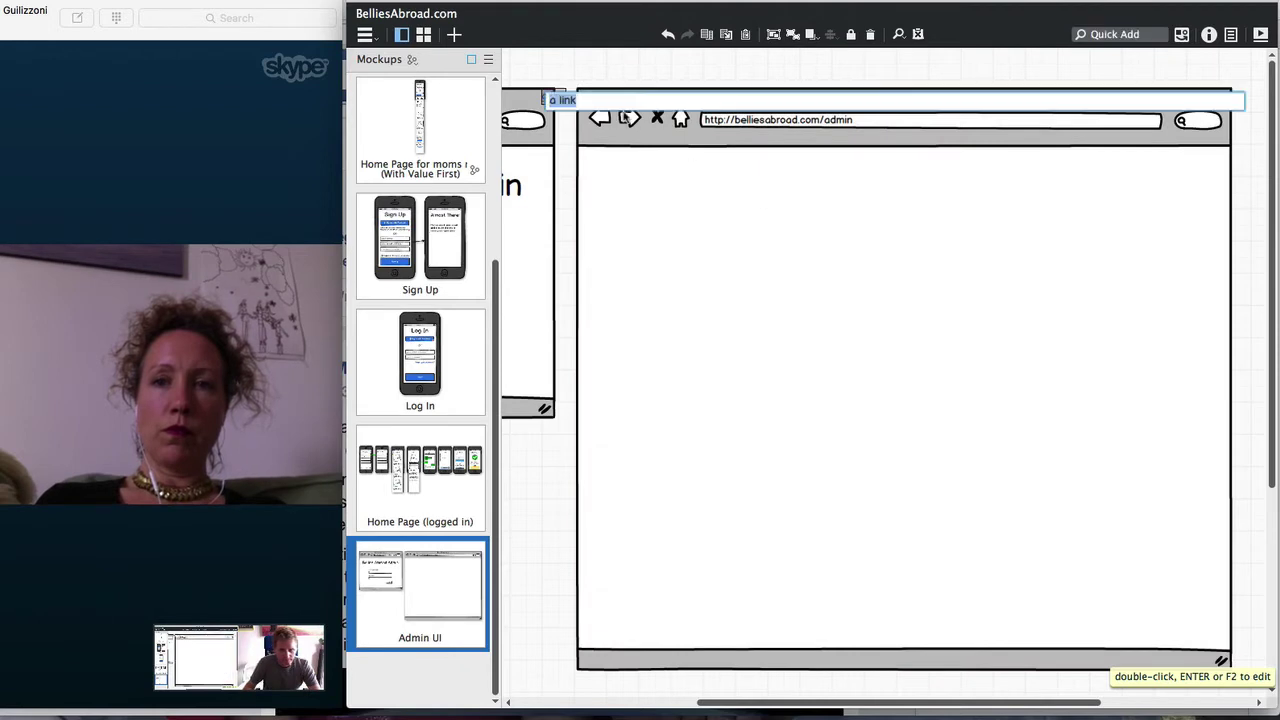
type("sign out")
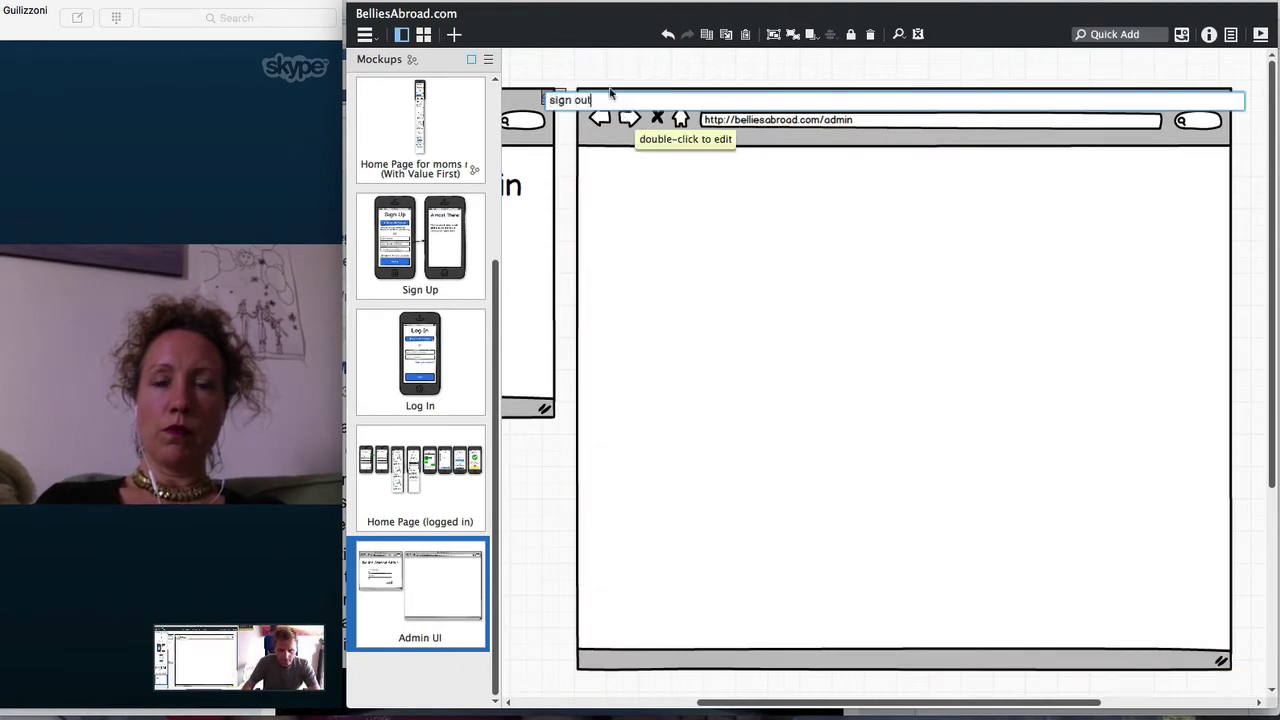
key("Return")
left_click_drag(565, 105, 1200, 172)
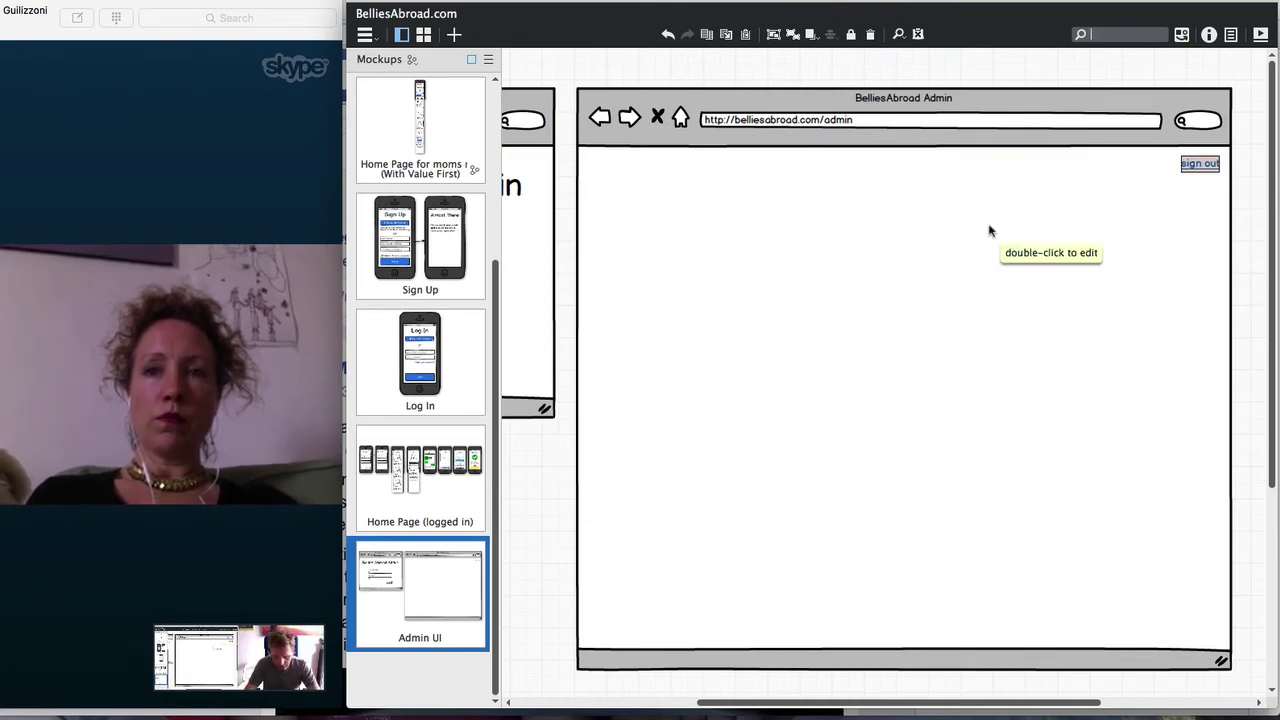
type("icon")
key("Return")
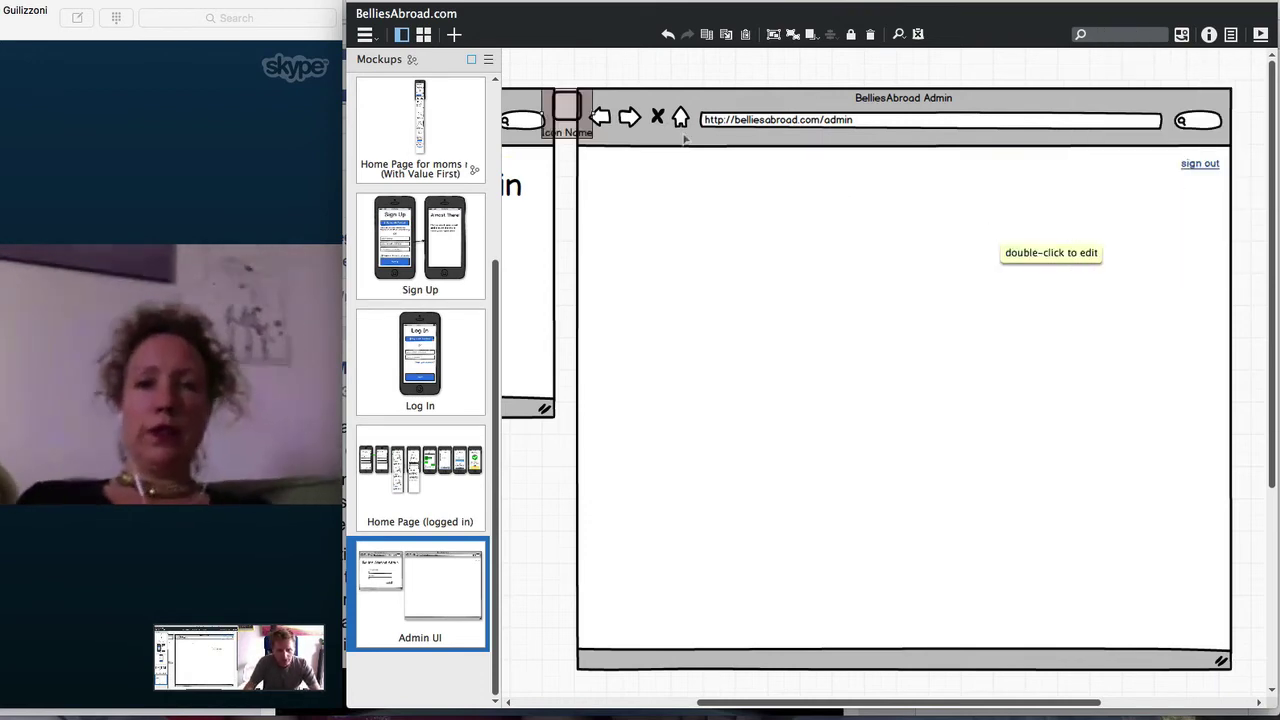
Make the new icon a small plus icon labelled 'New Provider' with the label on the right
left_click_drag(589, 116, 752, 258)
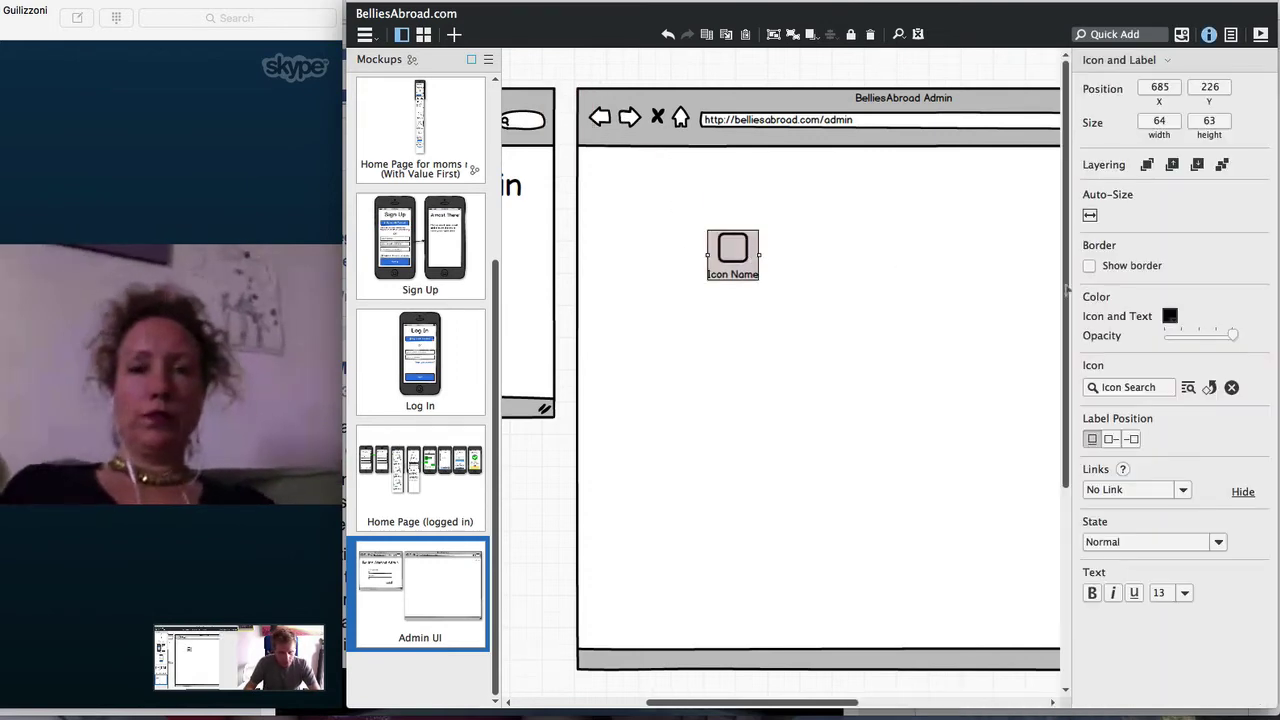
left_click(1122, 386)
type("plu")
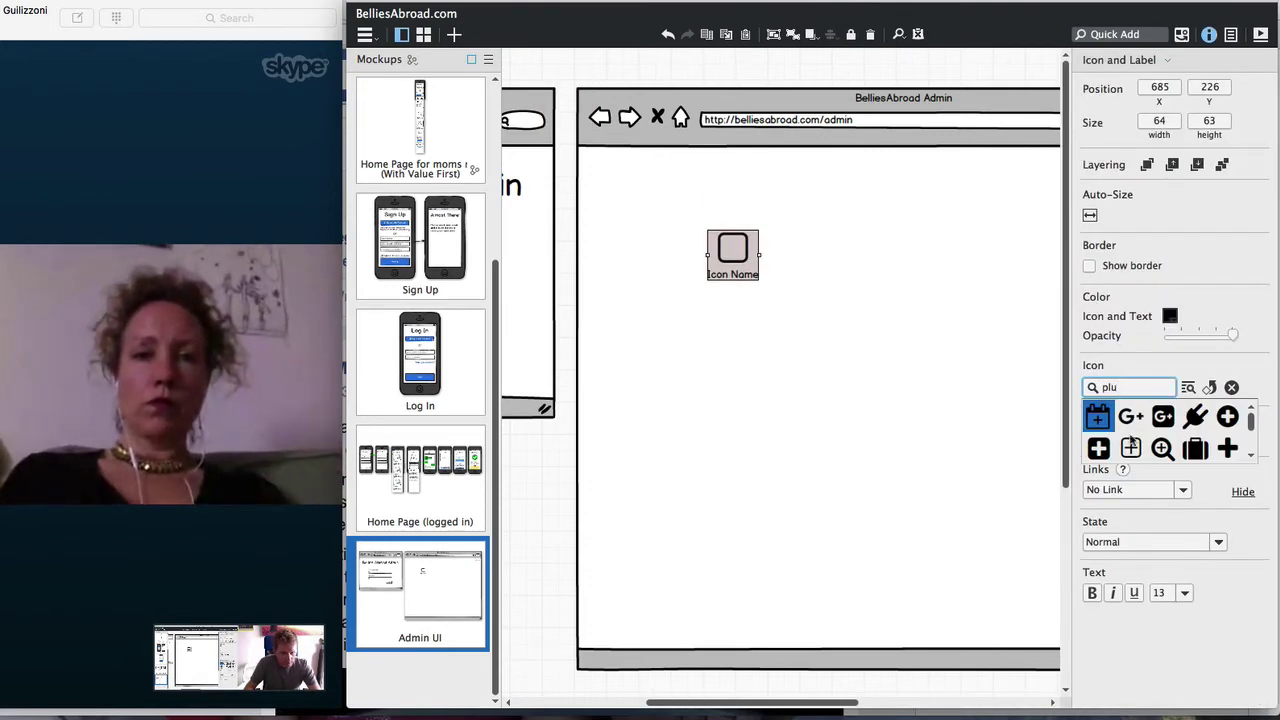
left_click(1227, 448)
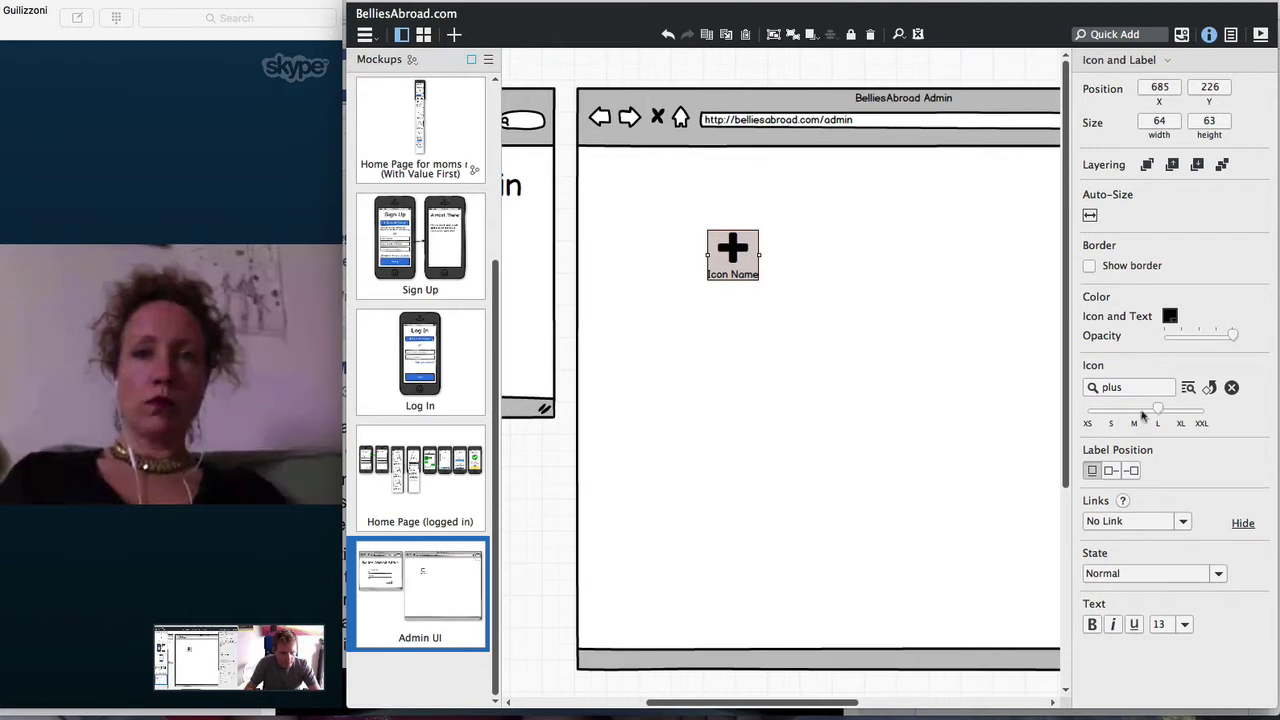
left_click(1110, 470)
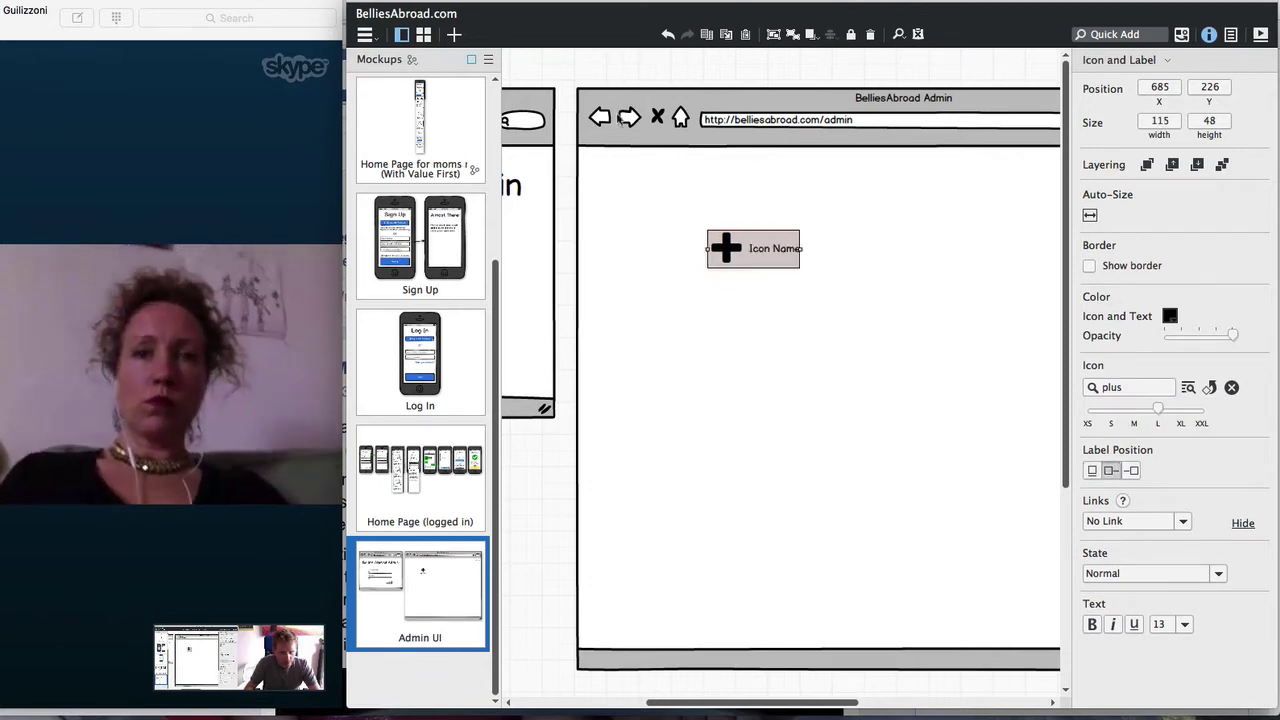
left_click_drag(1157, 409, 1110, 409)
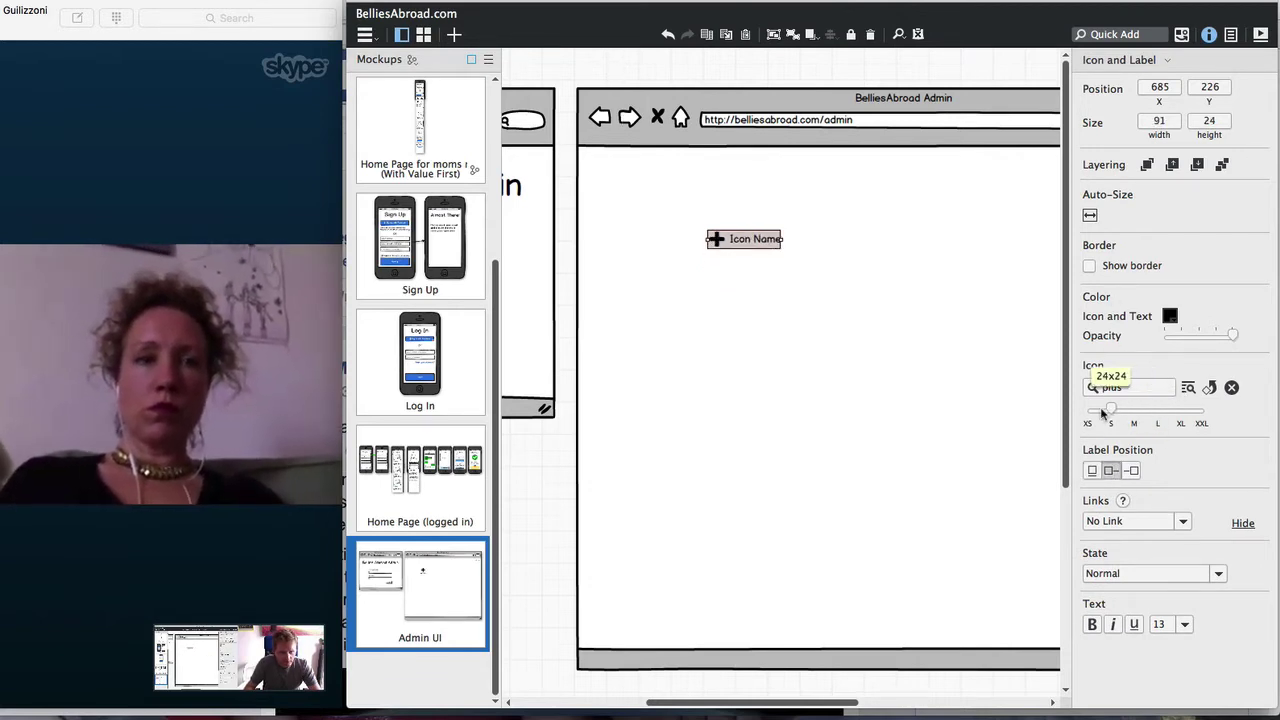
double_click(729, 243)
type("New")
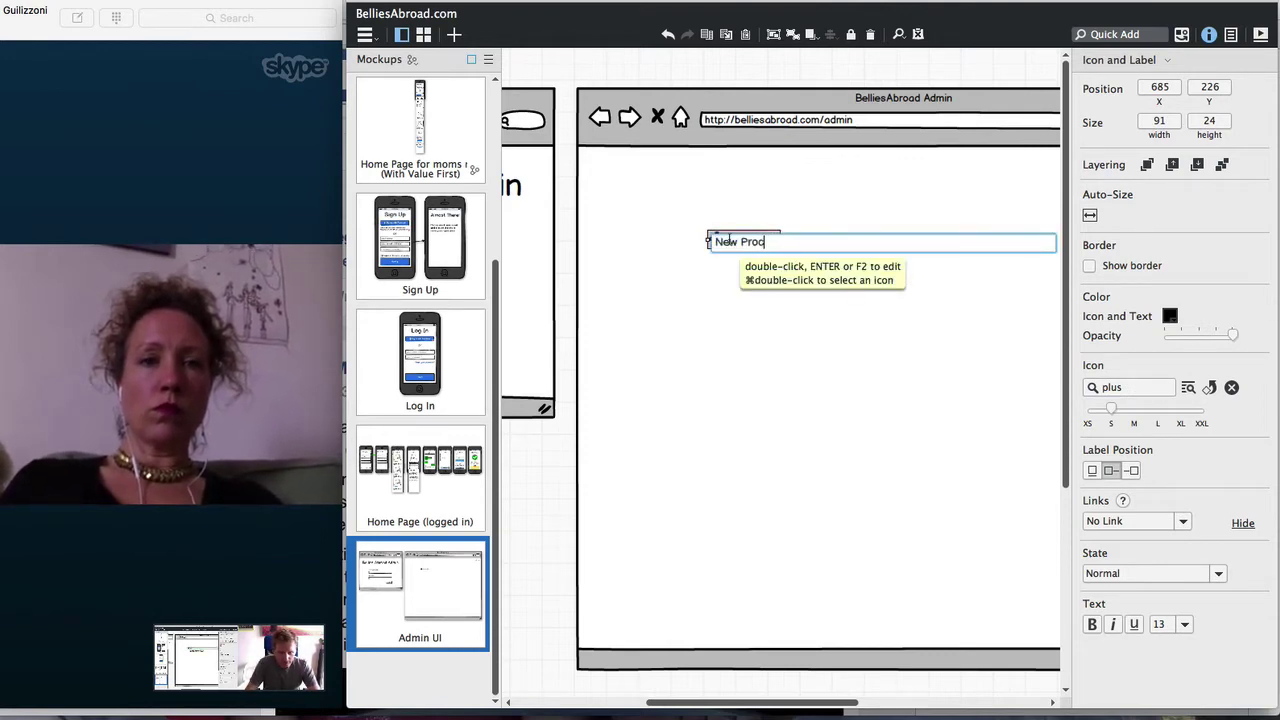
type(" Provider")
key("Return")
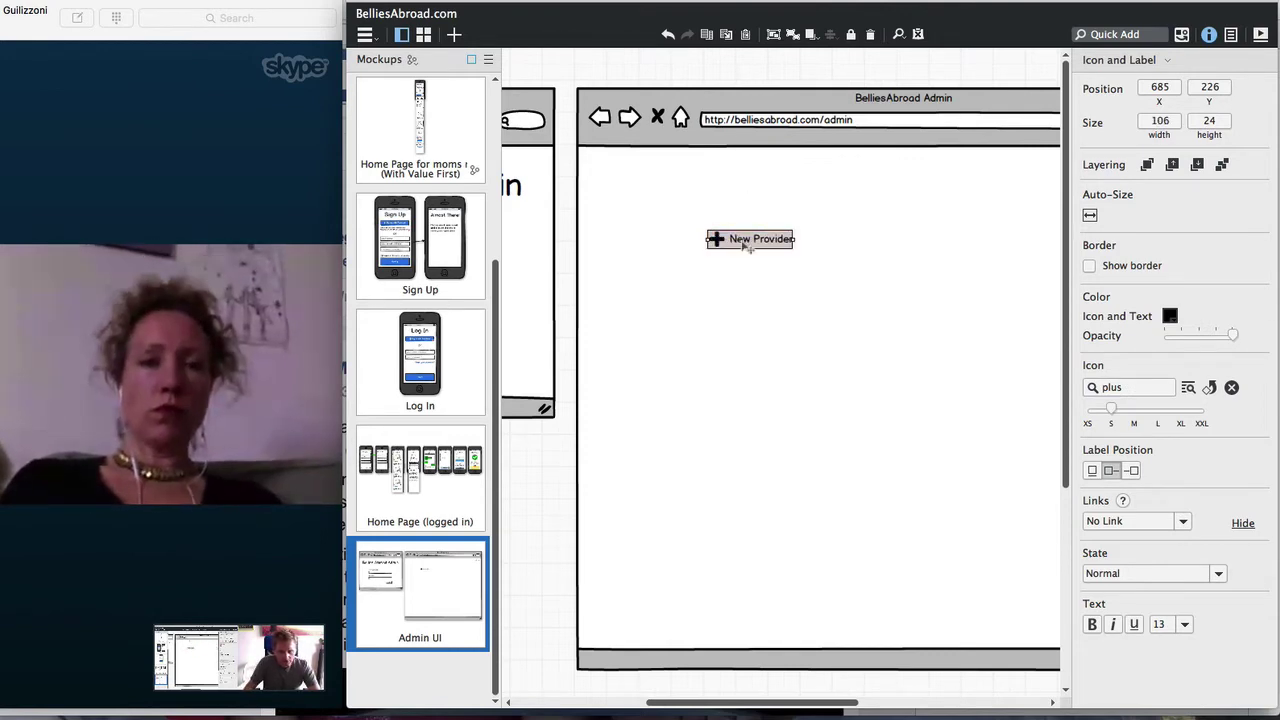
Place New Provider beside sign out and move the Bellies Abroad Admin heading to the top left
left_click(746, 175)
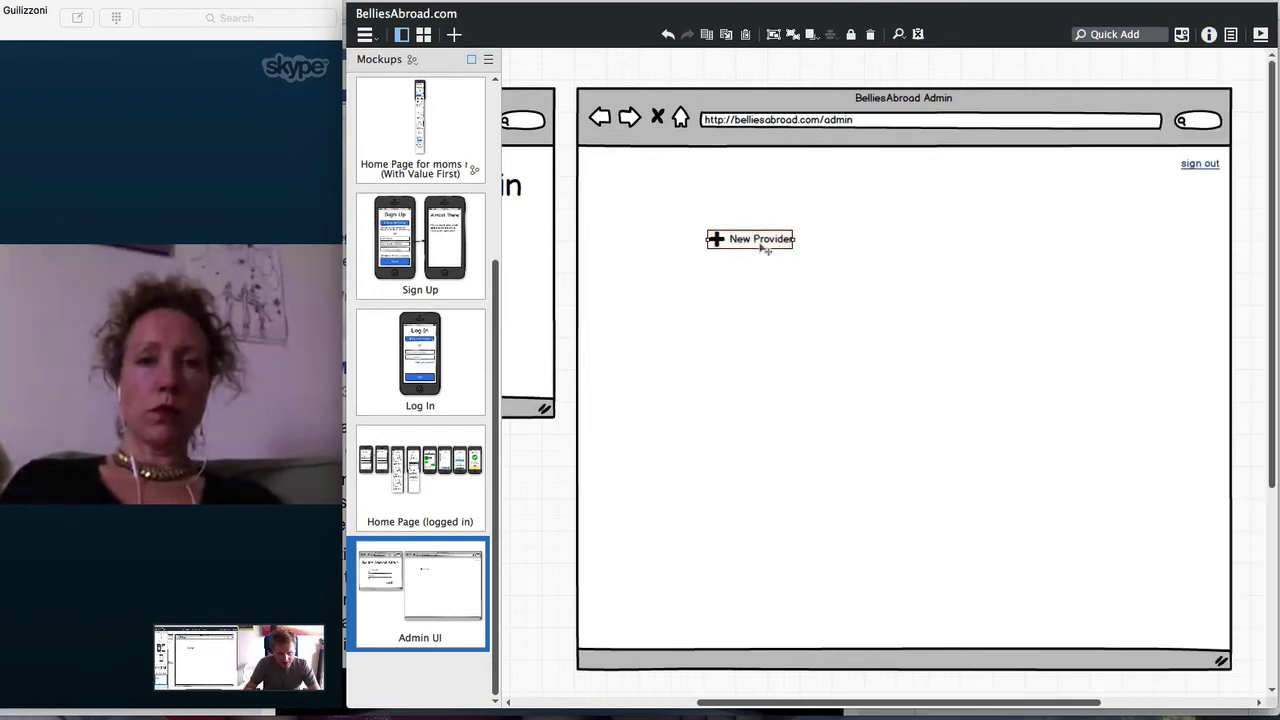
left_click(760, 246)
left_click_drag(760, 246, 1124, 170)
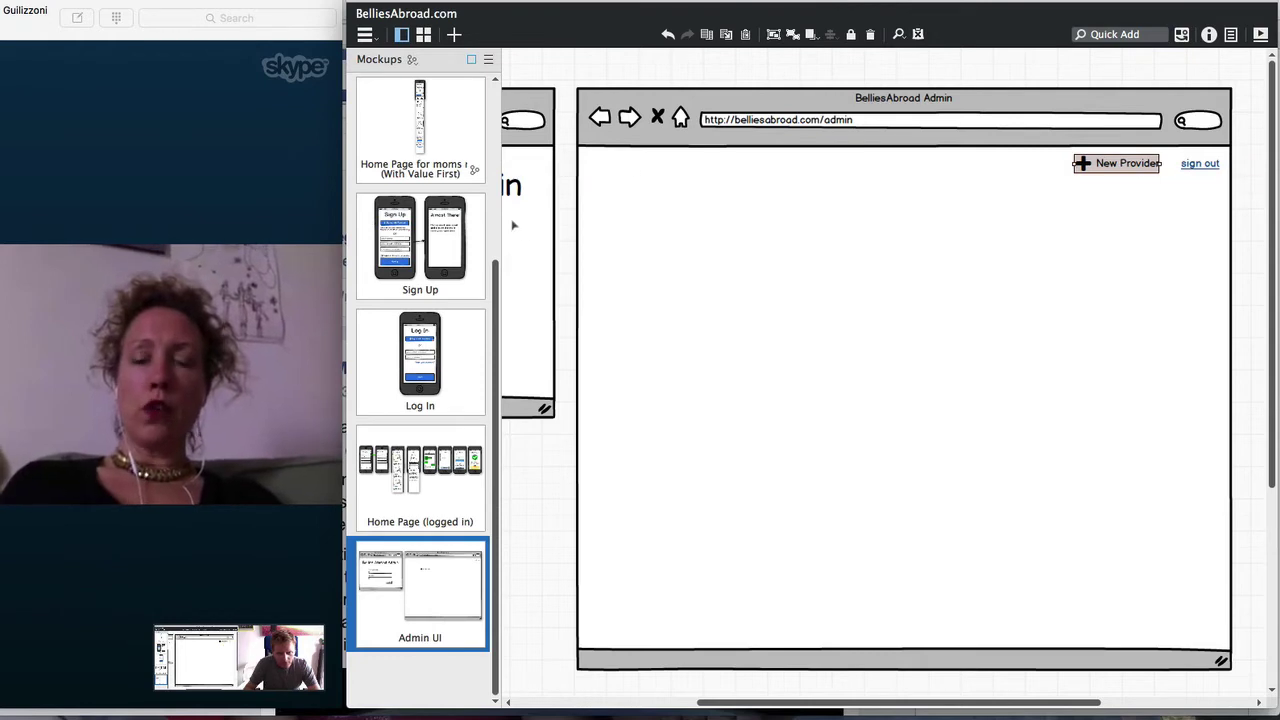
left_click_drag(519, 194, 887, 182)
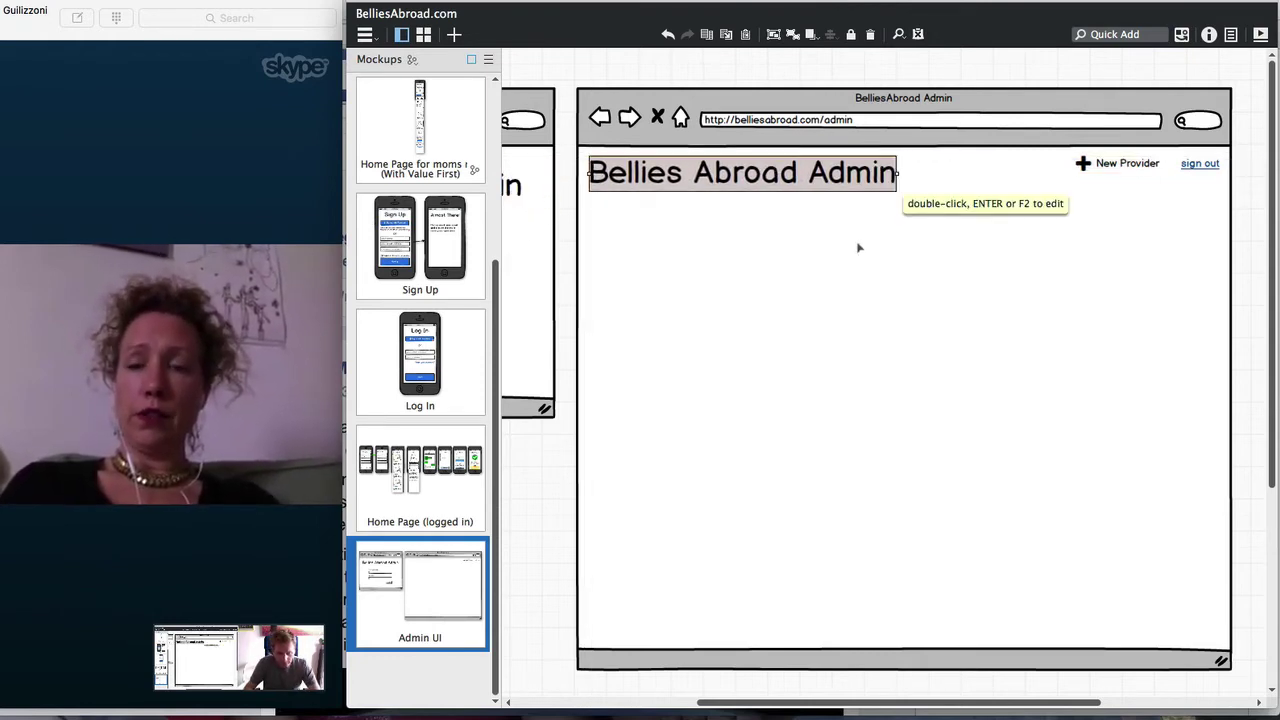
Insert a text block with two lines: 'Manage provider profiles' and 'Look at the main calendar'
type("te")
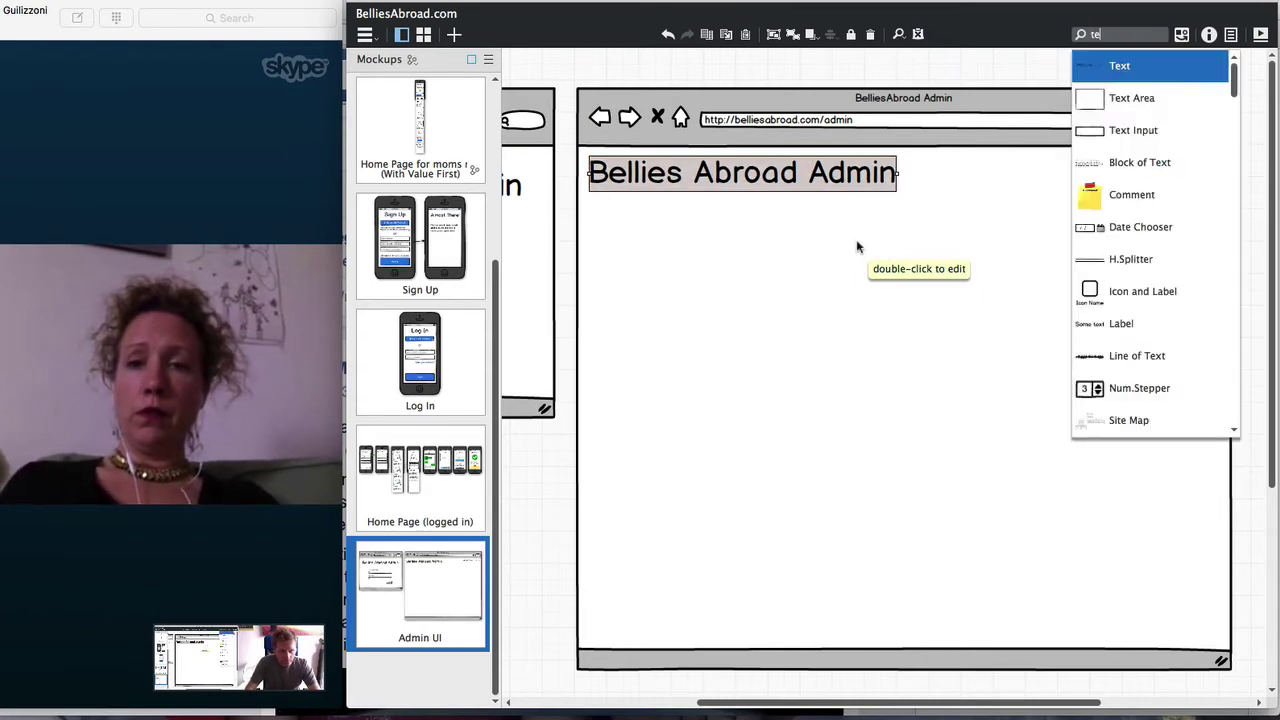
key("Return")
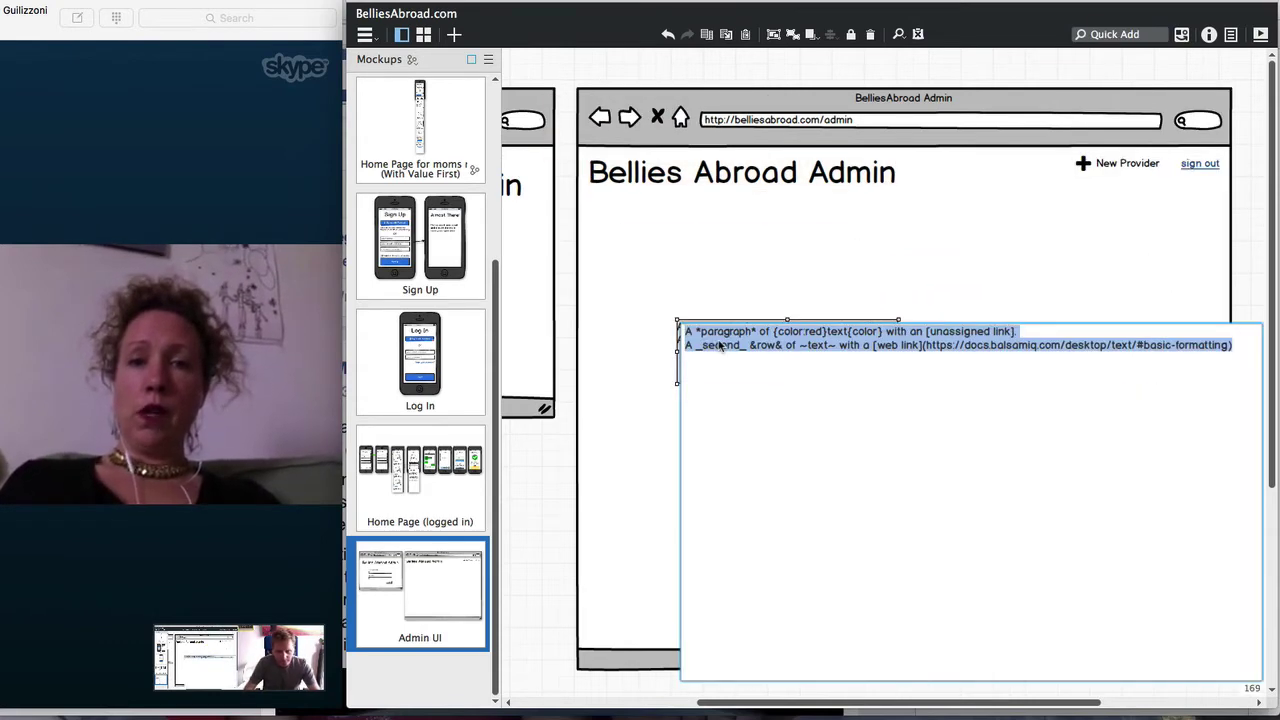
type("M")
key("Return")
type("anage")
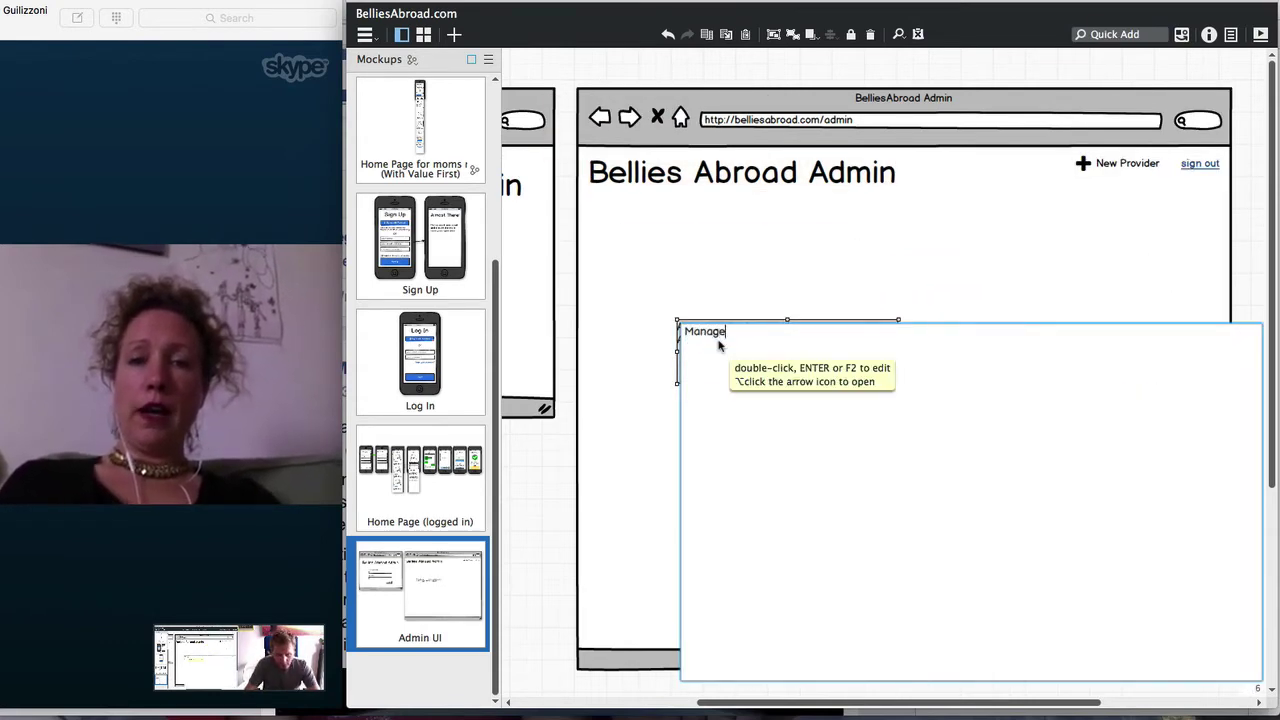
type(" provider profile")
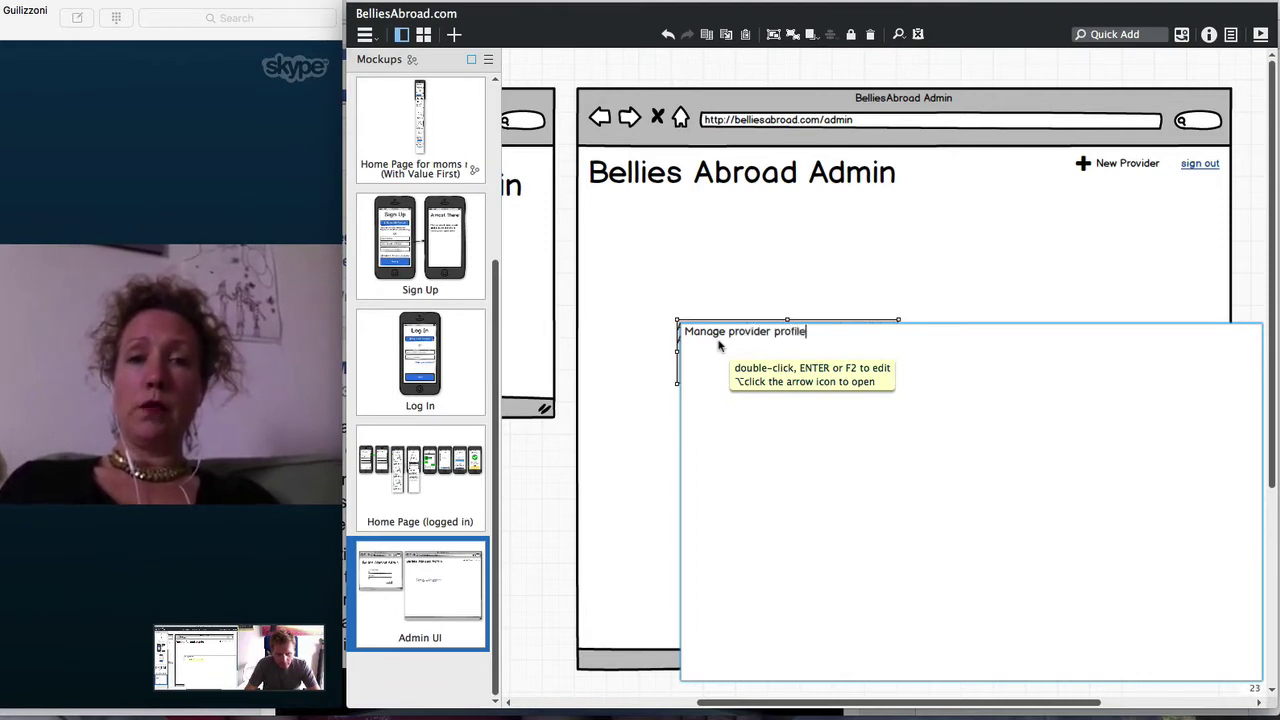
type("s ")
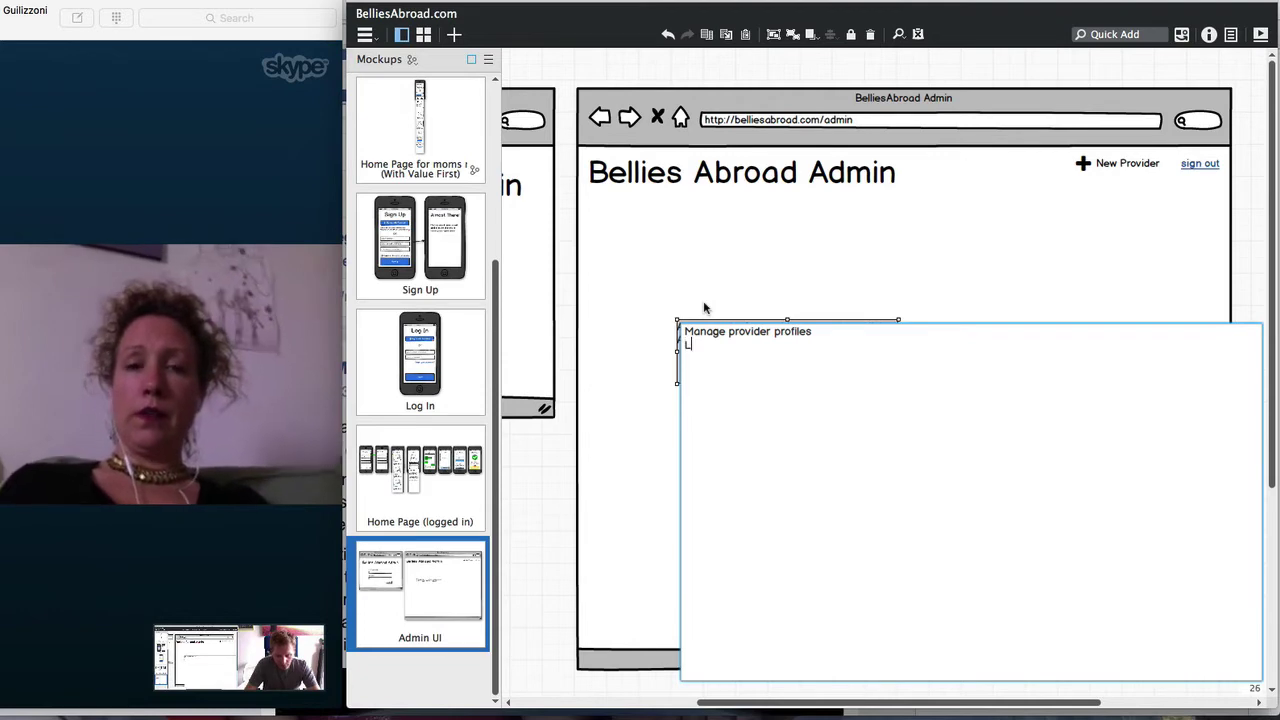
type("Look at the ma")
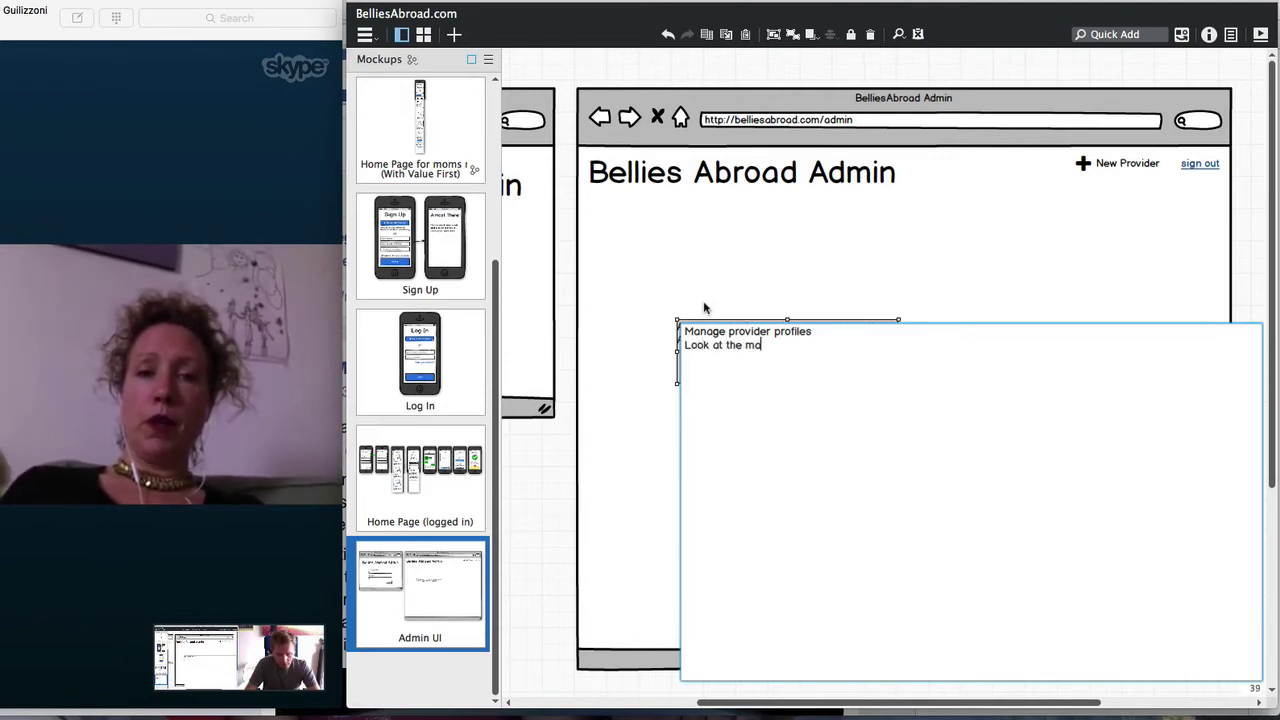
type("in calendar")
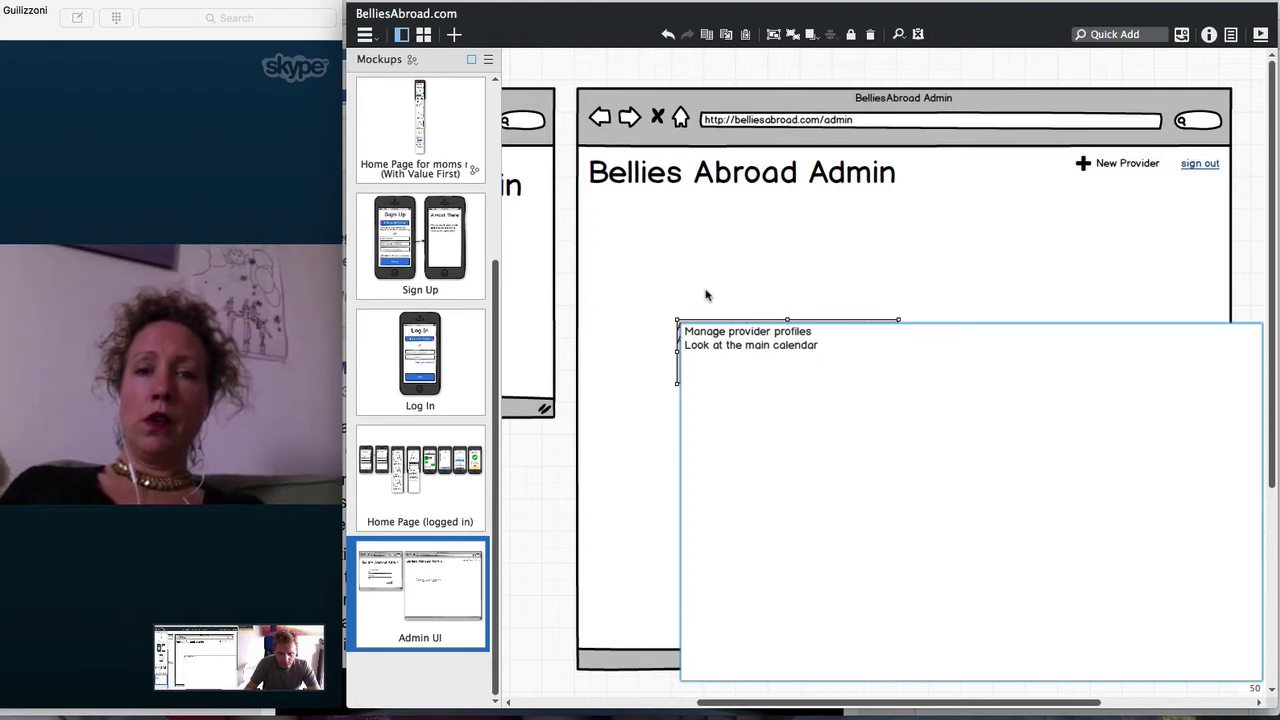
left_click(705, 295)
Move the text block under the heading and add lines 'Manage the resources, discounts' and 'Look at users'
left_click_drag(811, 371, 727, 297)
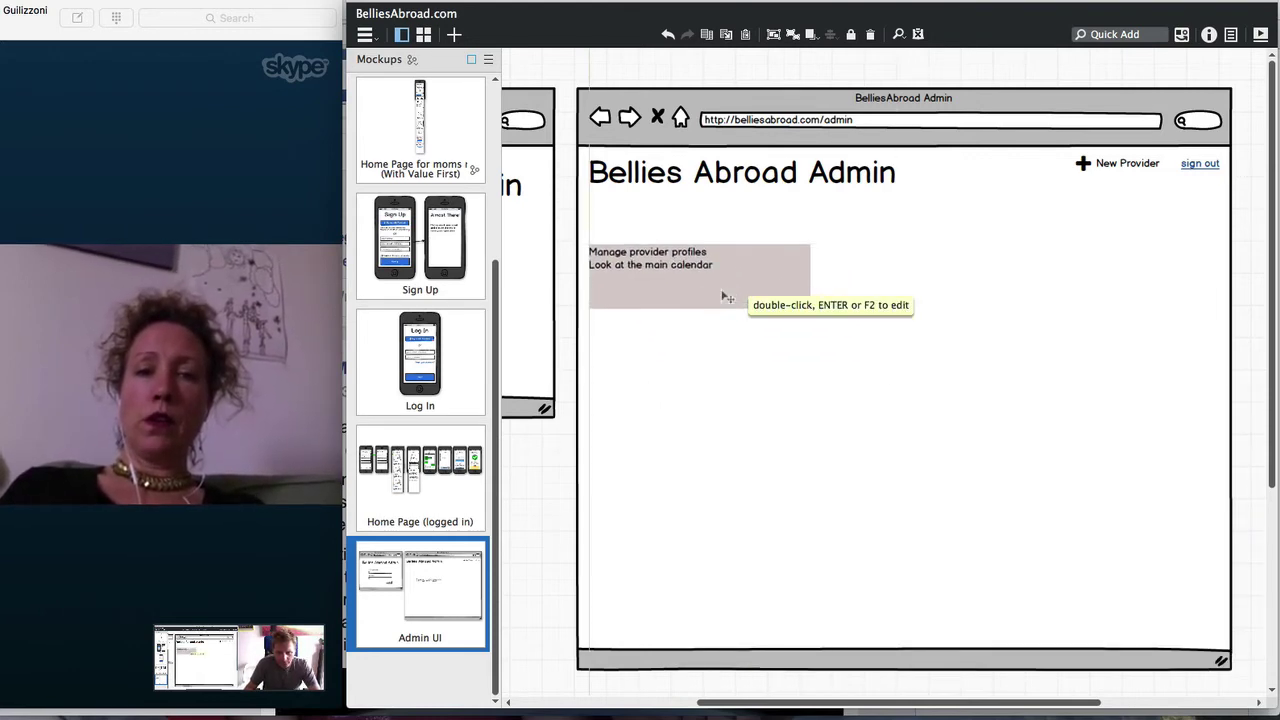
double_click(725, 295)
left_click(759, 283)
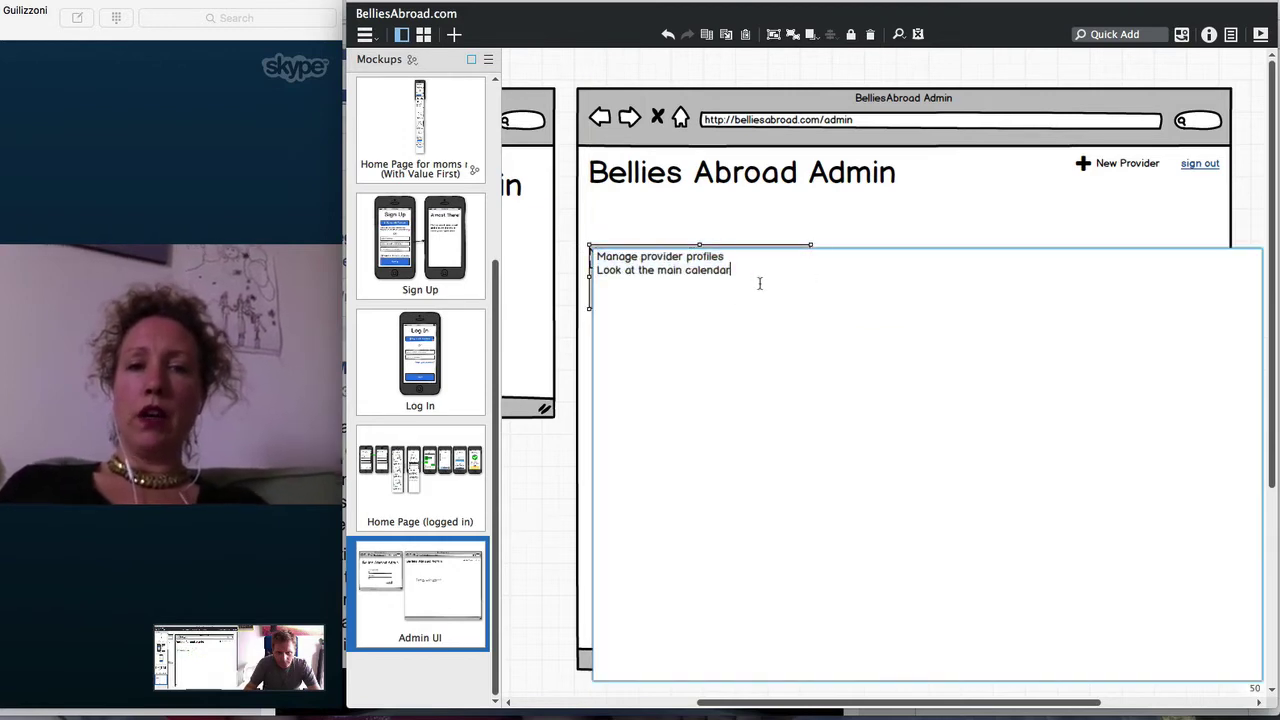
key("Return")
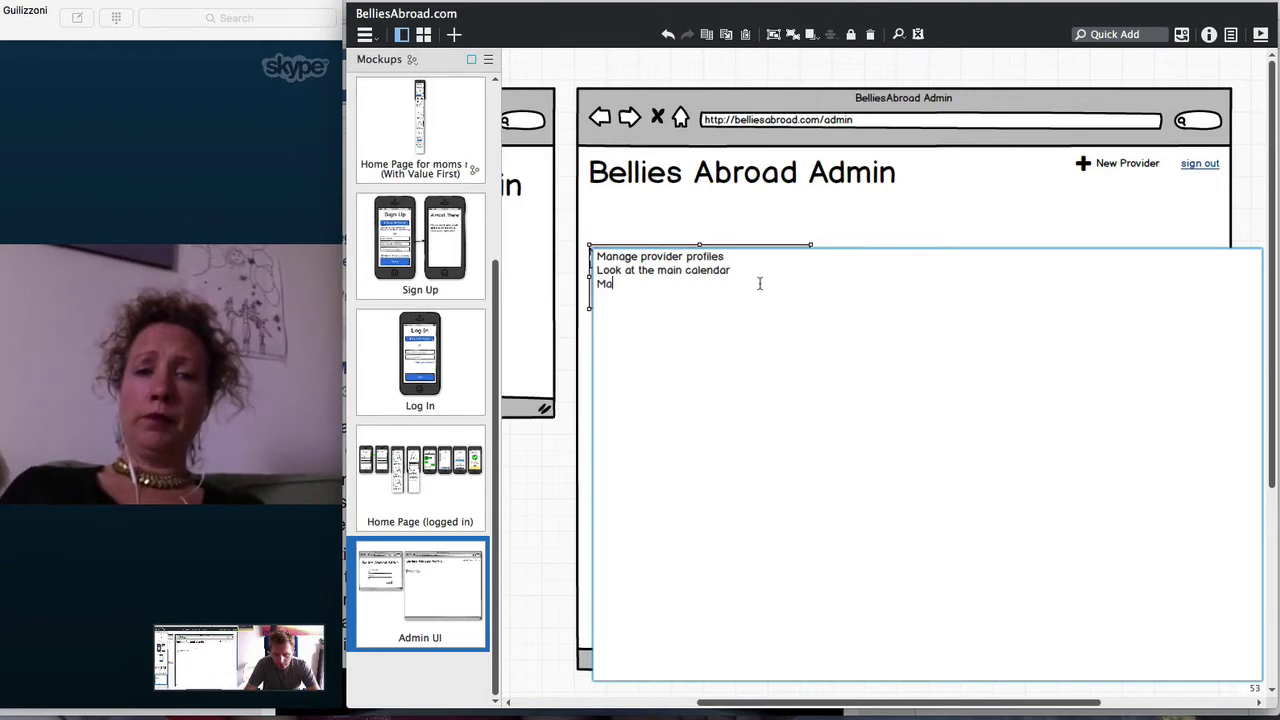
type("Manage the")
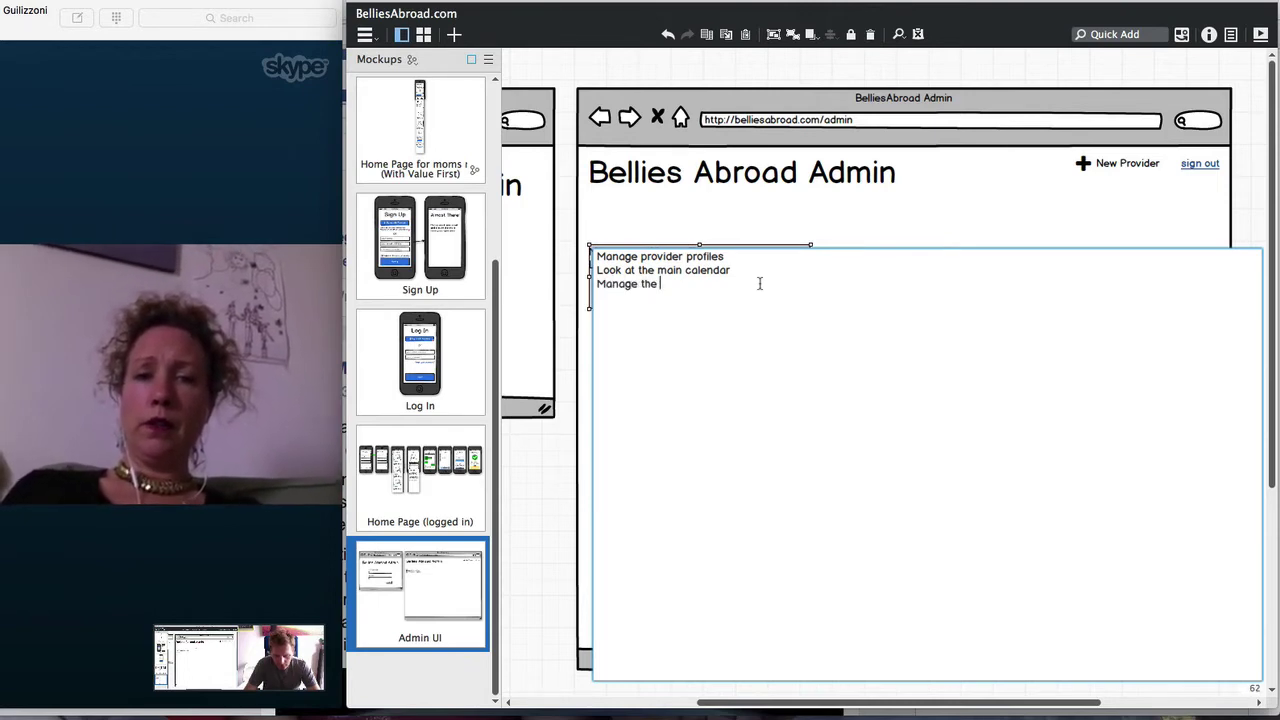
type(" resources")
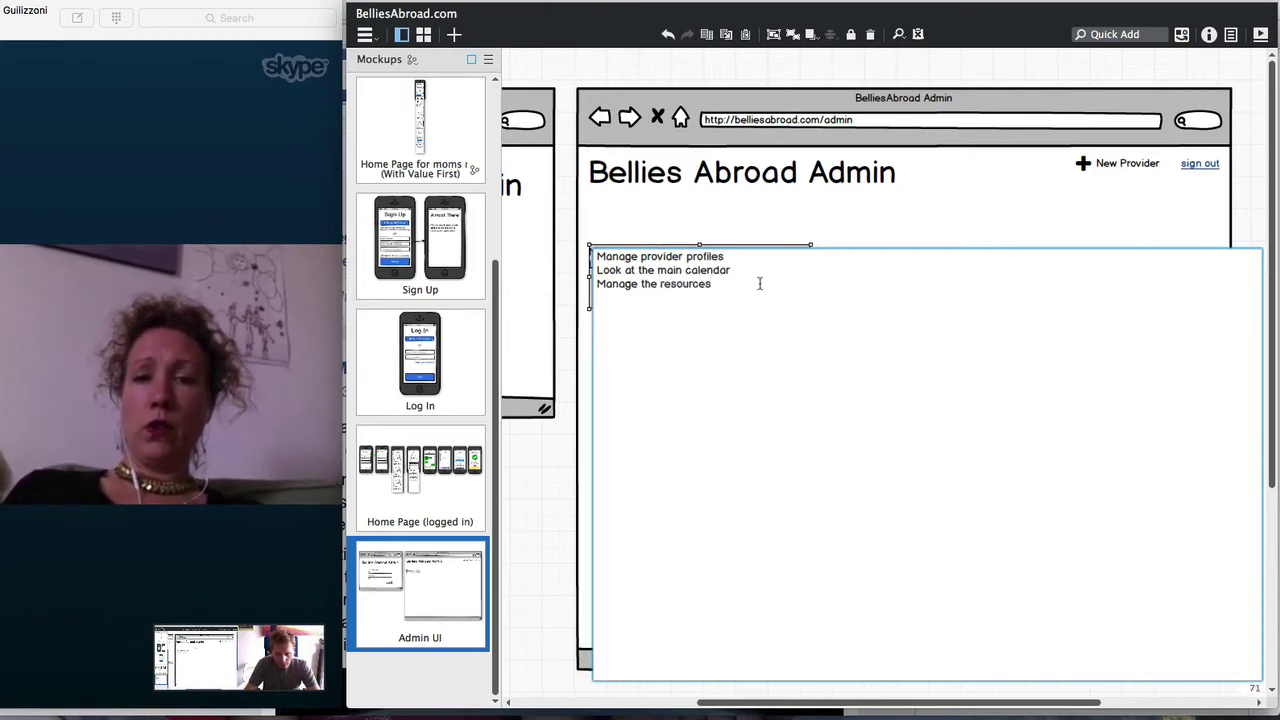
type(", discounts pages")
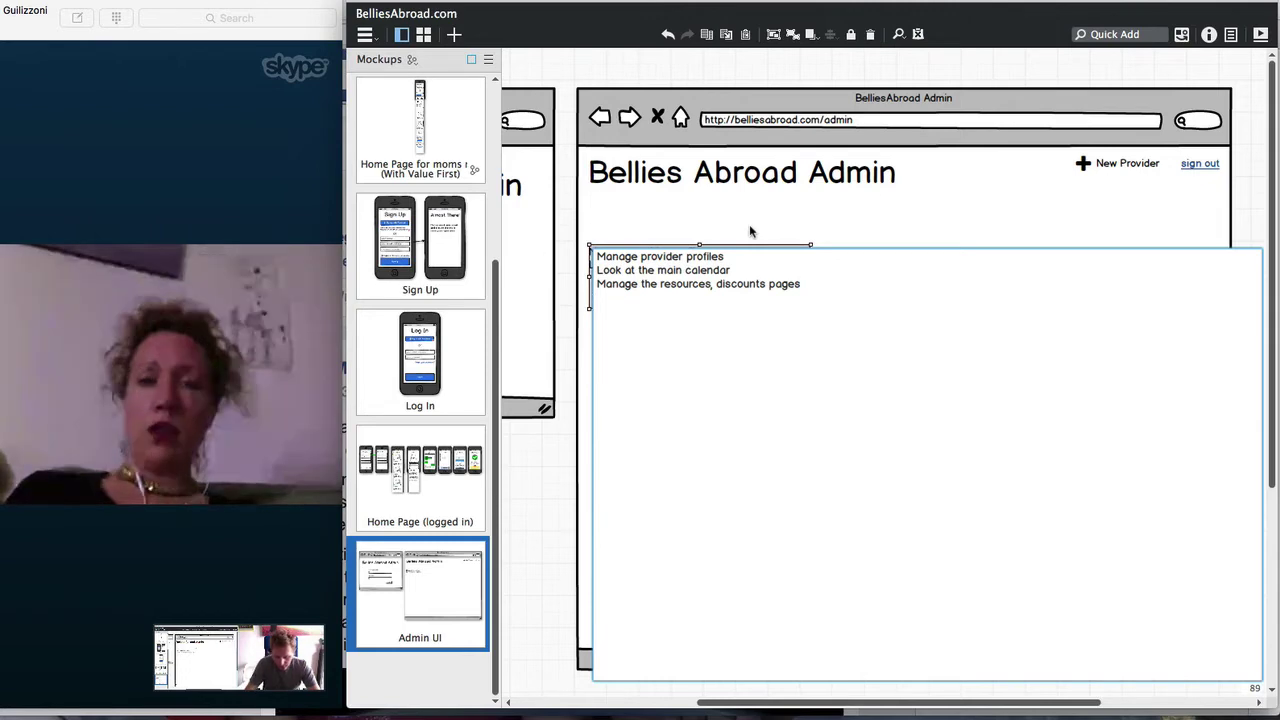
key("Return")
type("Look at ")
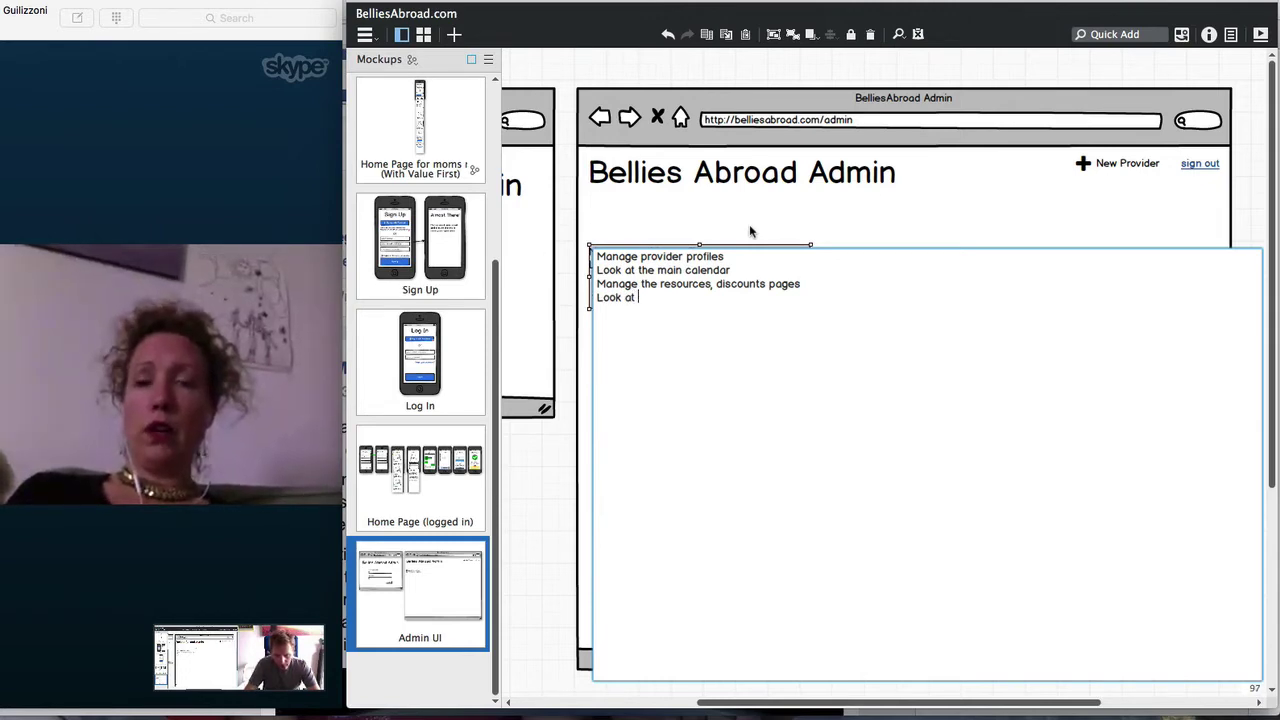
type("r")
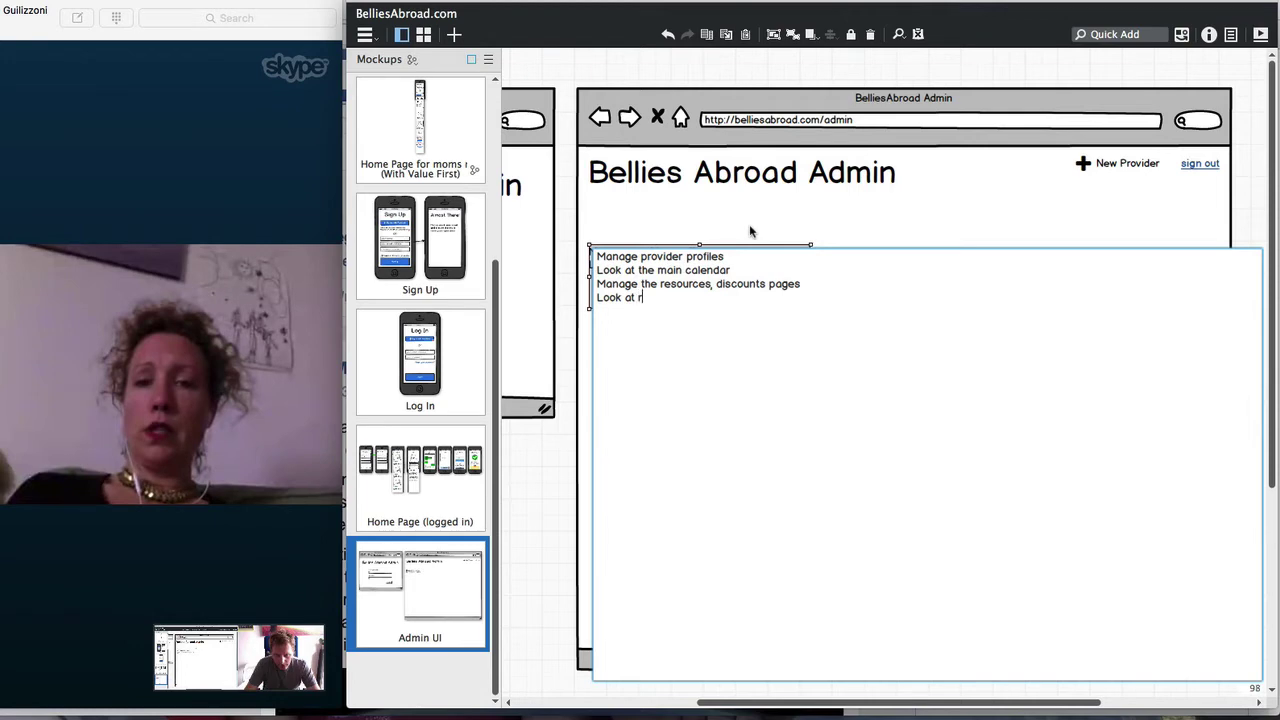
type("evenu")
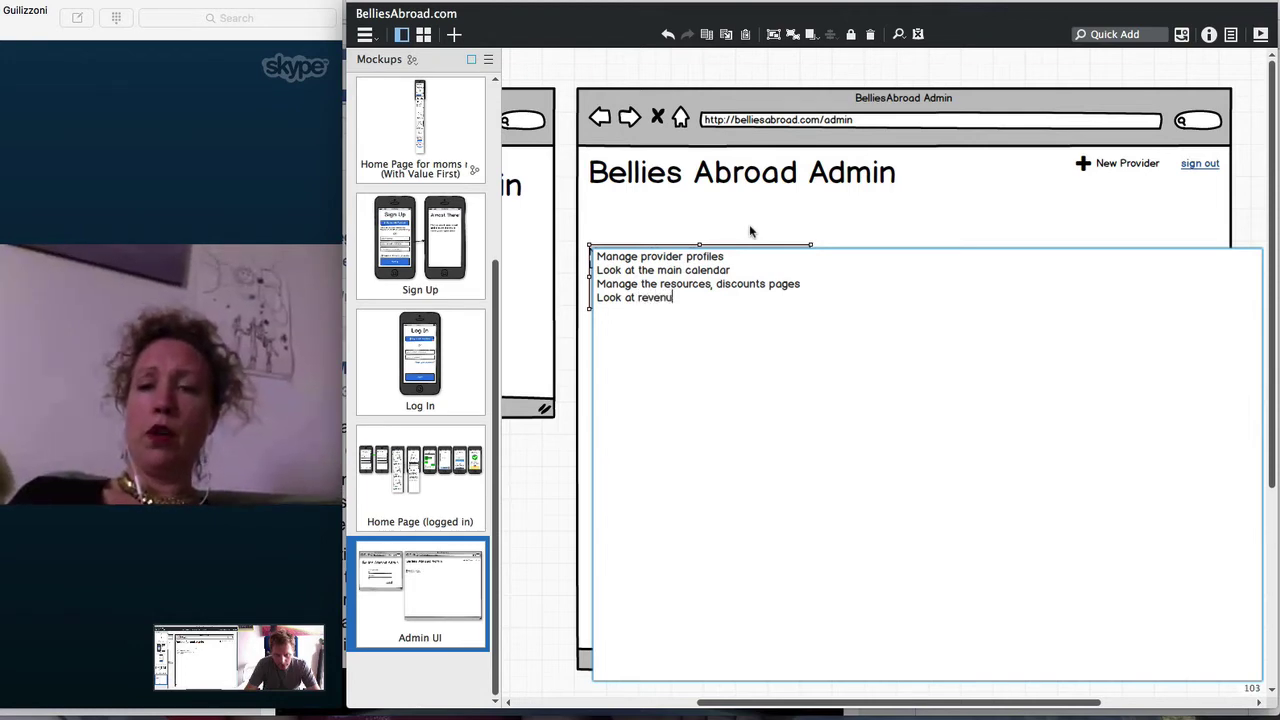
key("BackSpace")
key("BackSpace")
key("BackSpace")
key("BackSpace")
key("BackSpace")
key("BackSpace")
type("user")
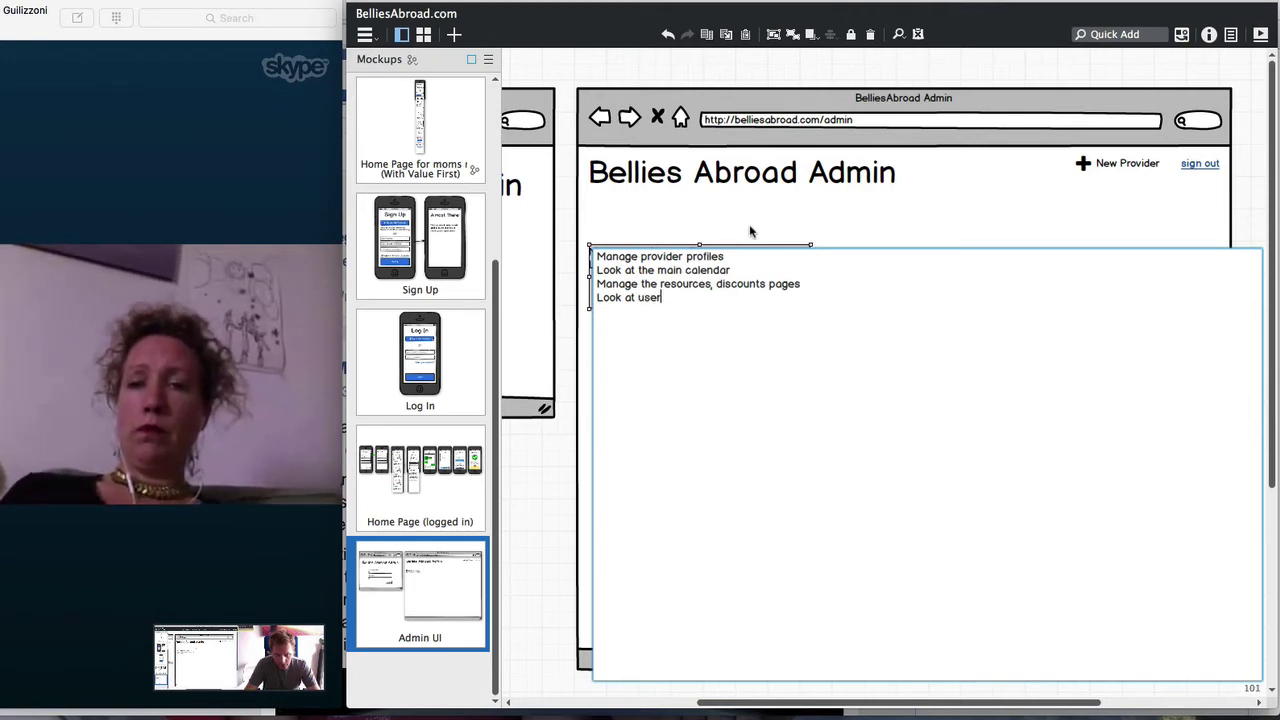
type("s")
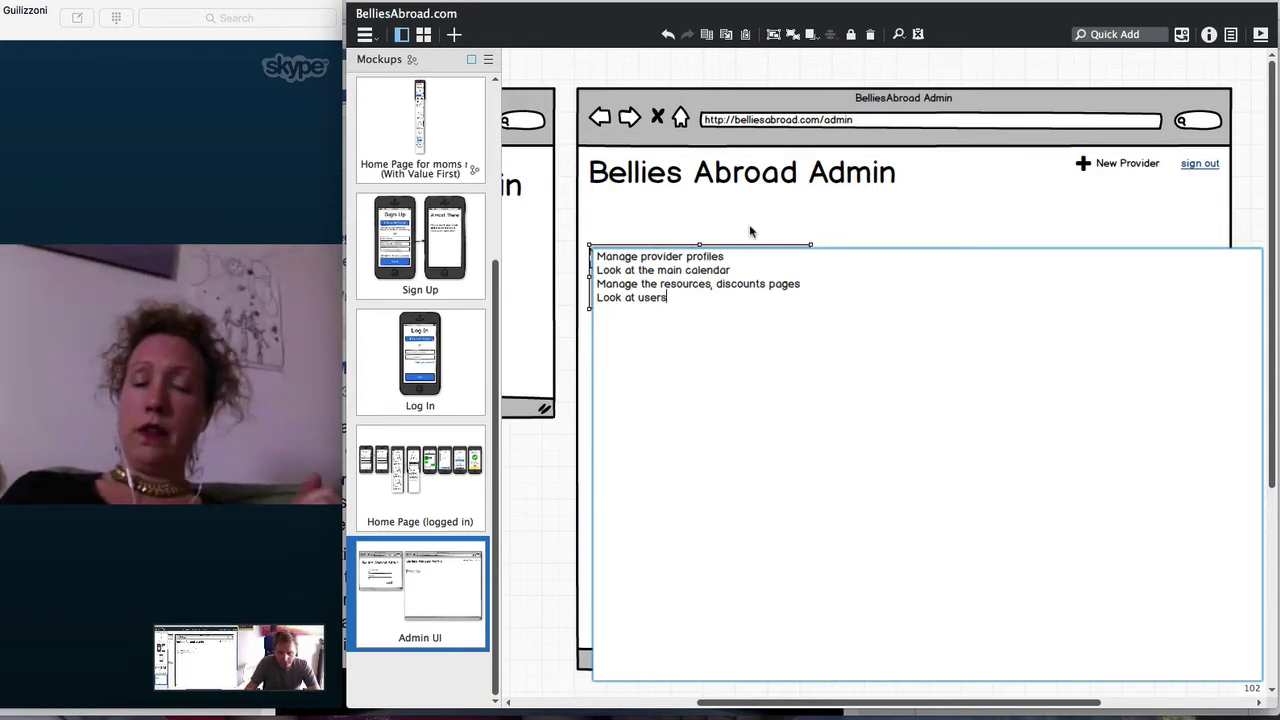
left_click(750, 228)
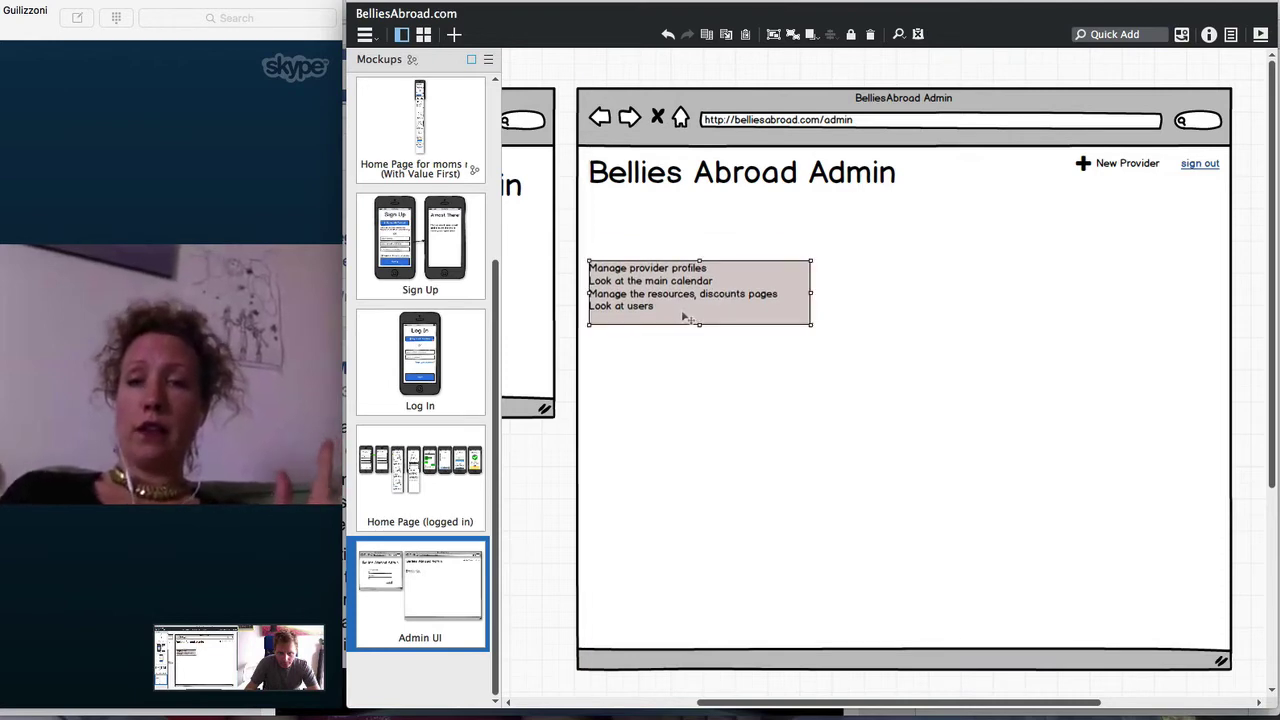
Append 'Look at feedback' to the admin task list
double_click(726, 302)
left_click(731, 310)
type("Lo")
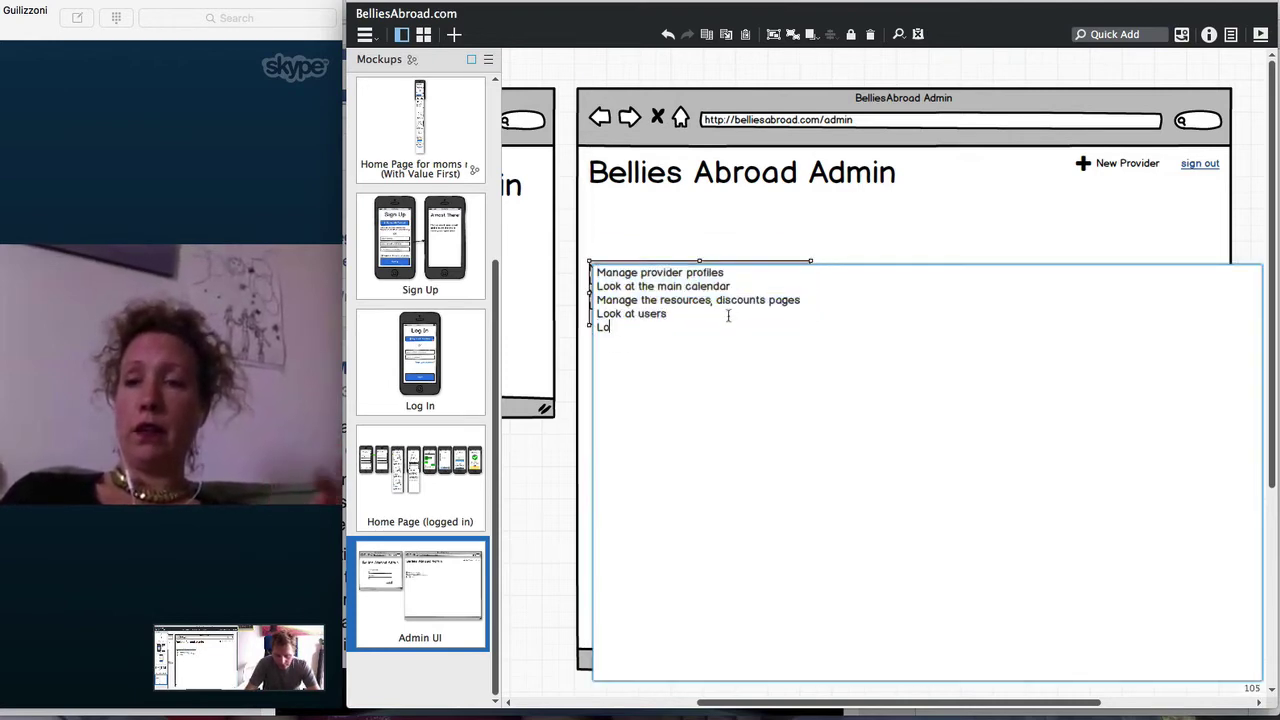
type("ok at feedba")
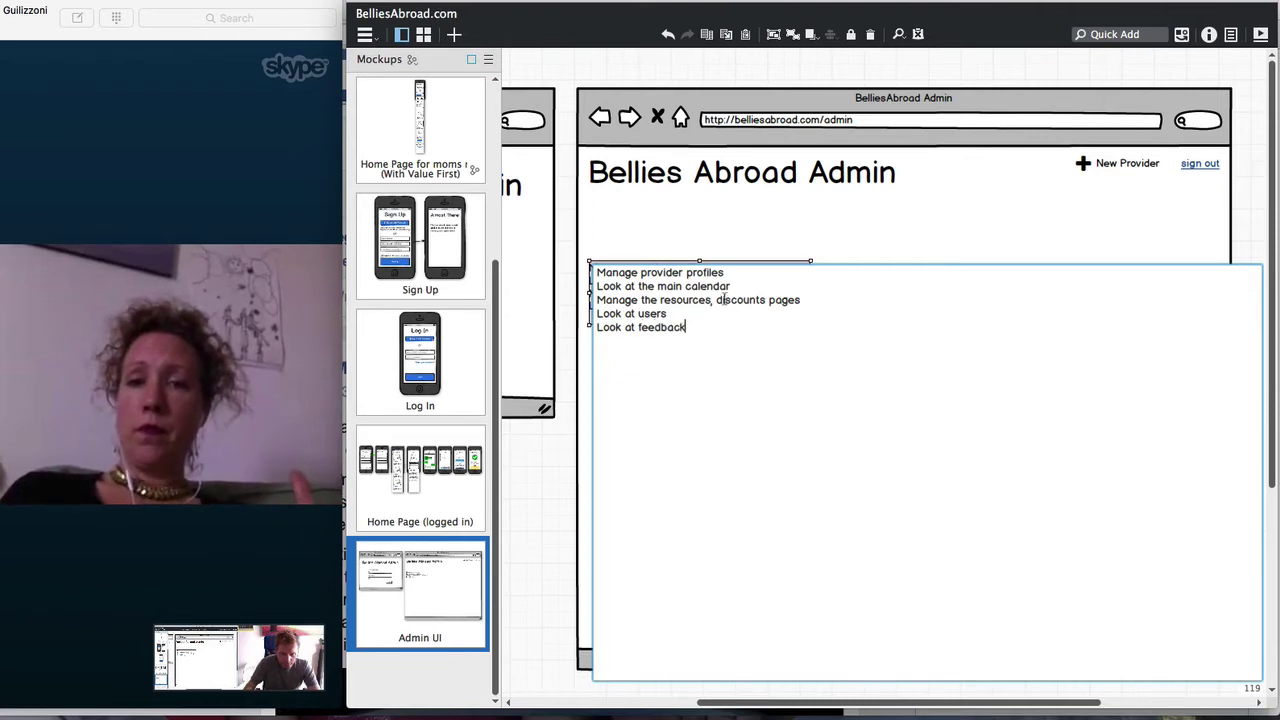
type("ck")
left_click(712, 260)
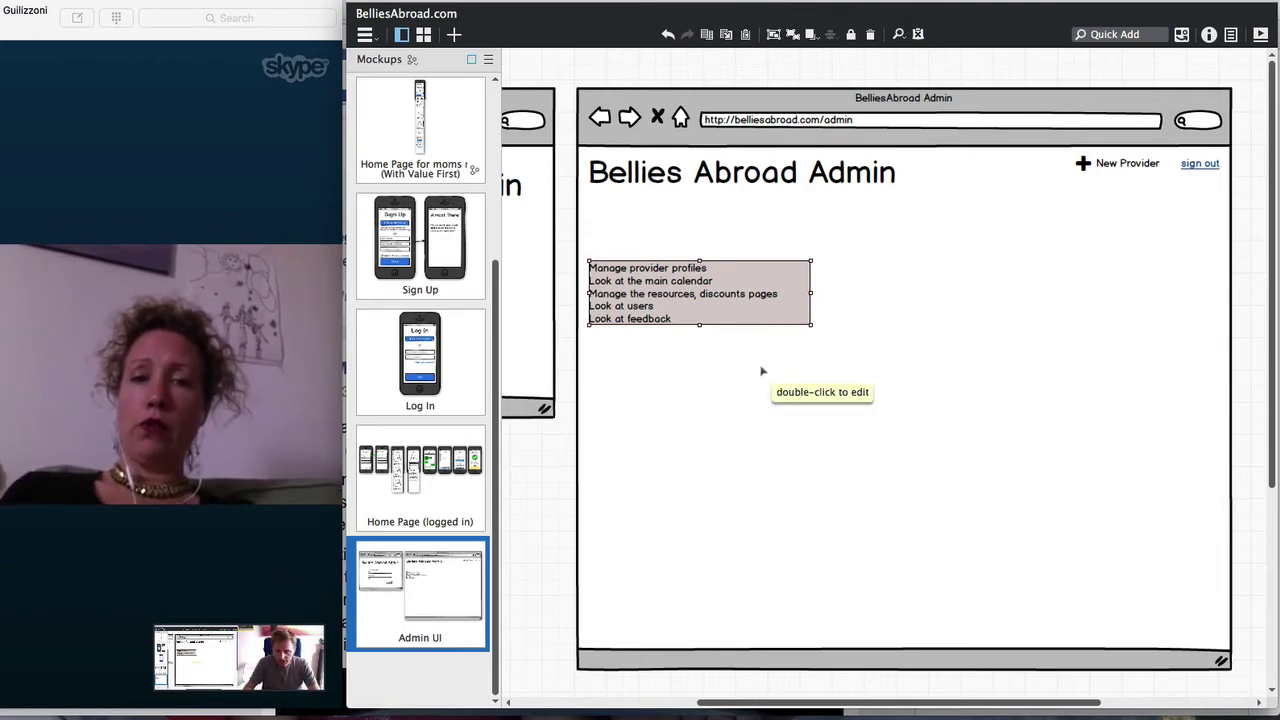
Add the line 'Dealing with feedback (forums, etc)' and begin a 'Reports and analytics' line
double_click(738, 311)
left_click(724, 327)
key("Return")
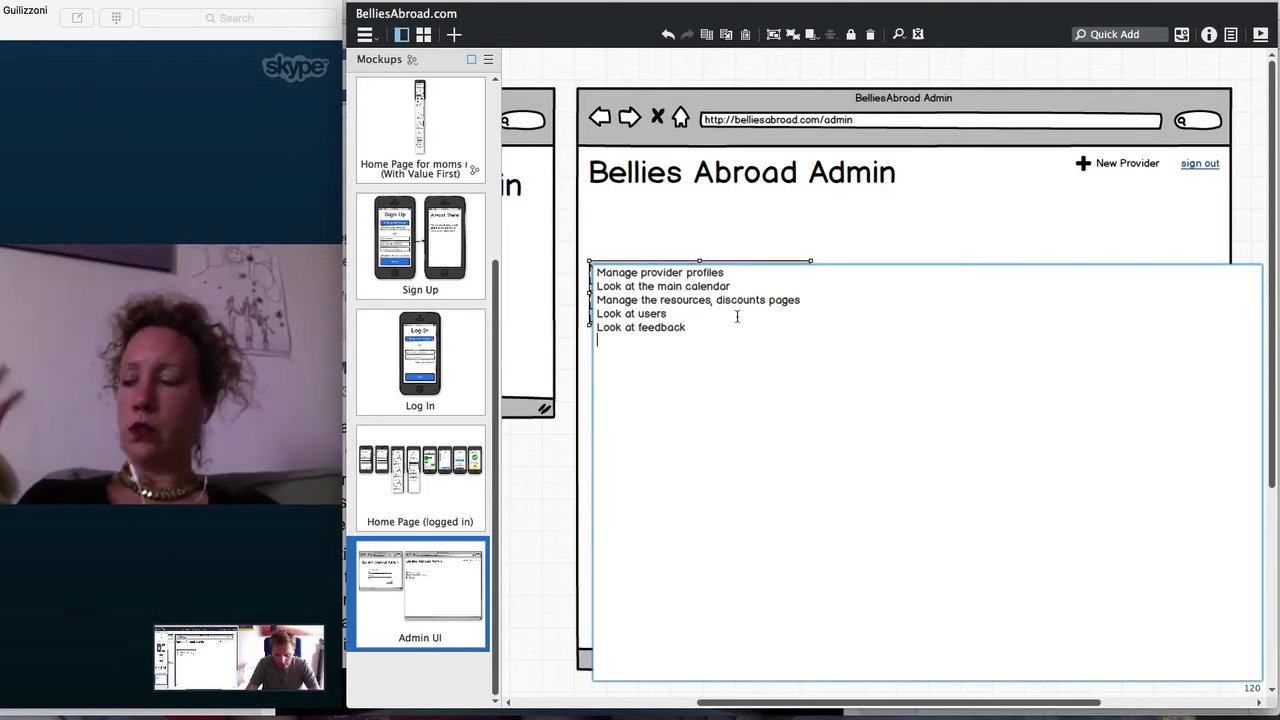
type("Dealing with ")
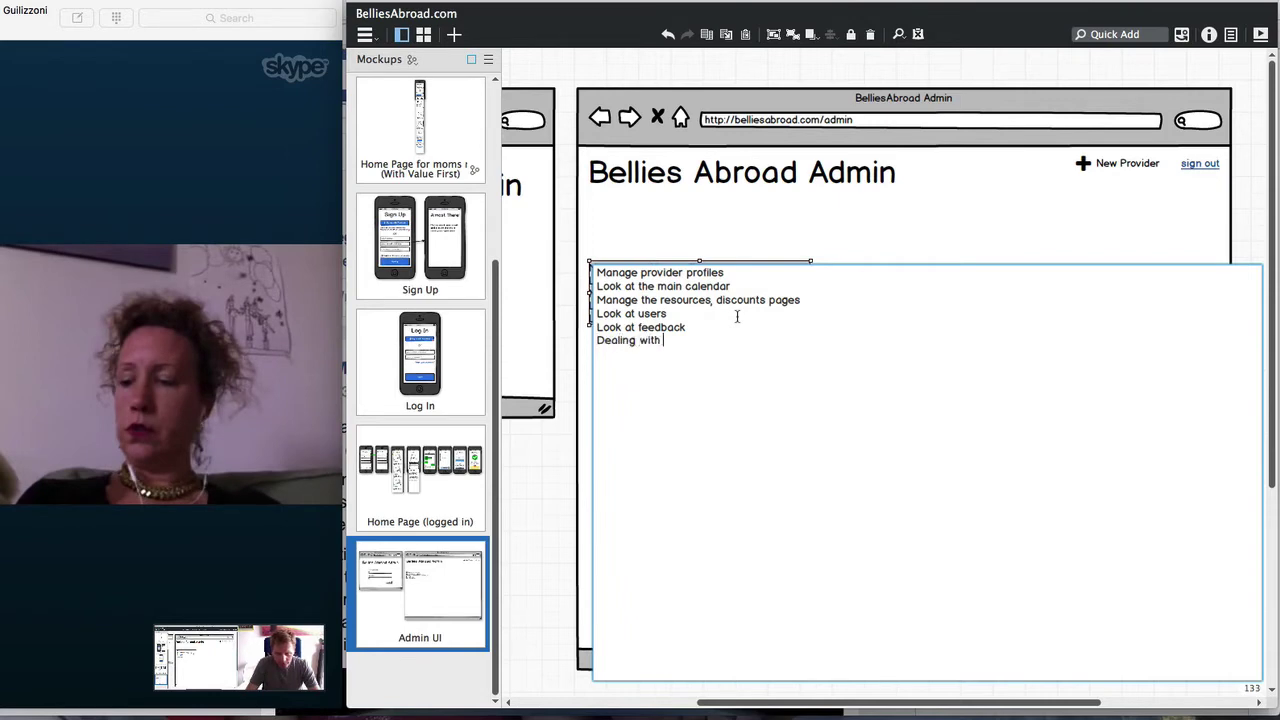
type("feedback /")
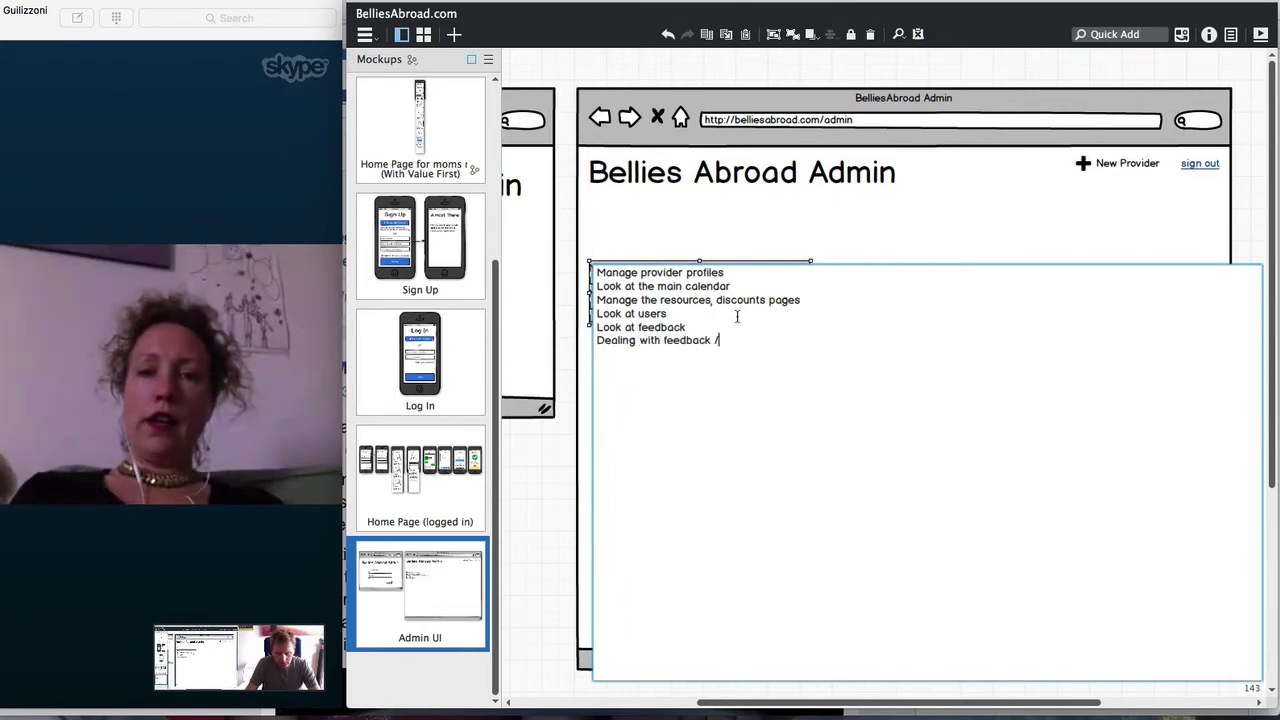
type(" forums")
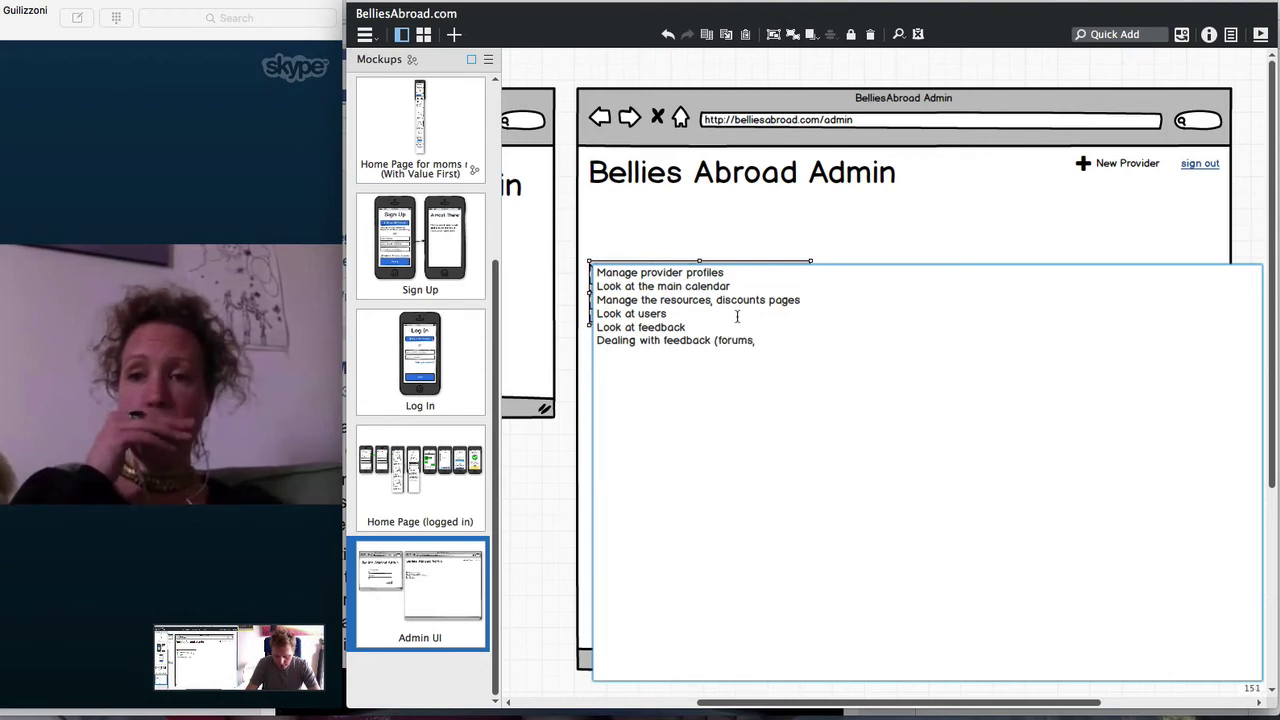
type(", etc)")
key("Return")
type("Reports a")
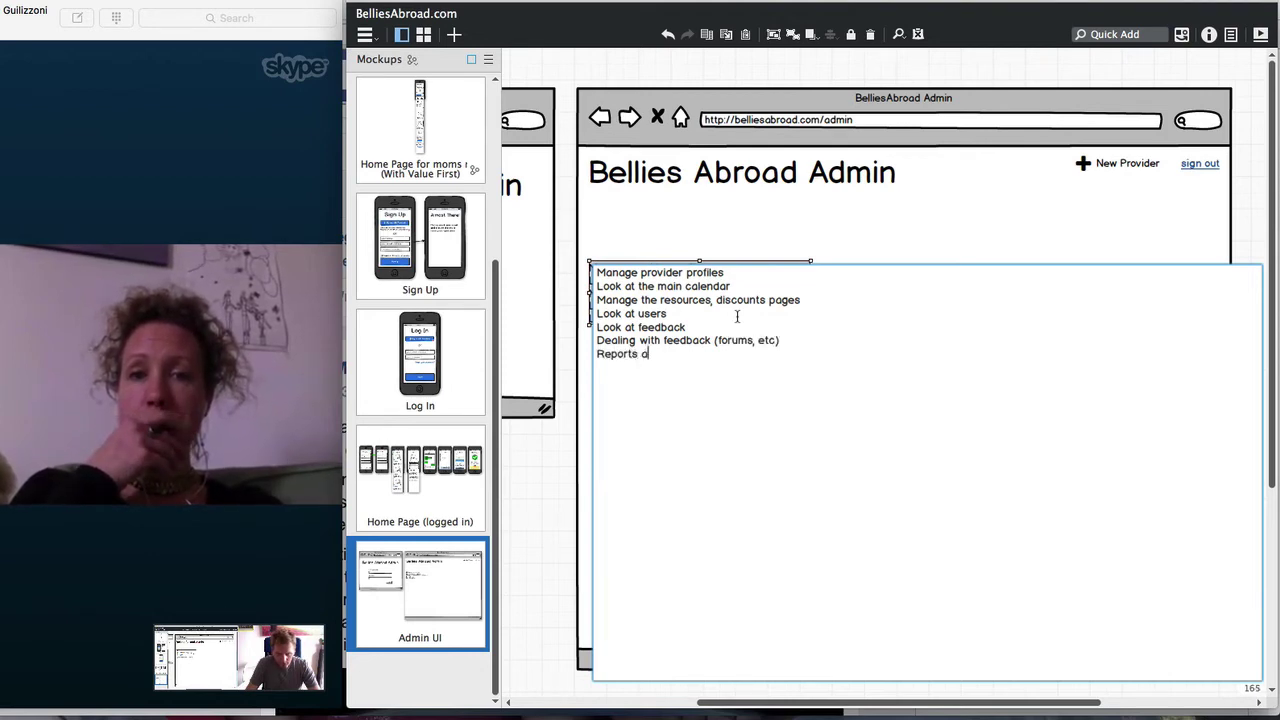
type("nd ano")
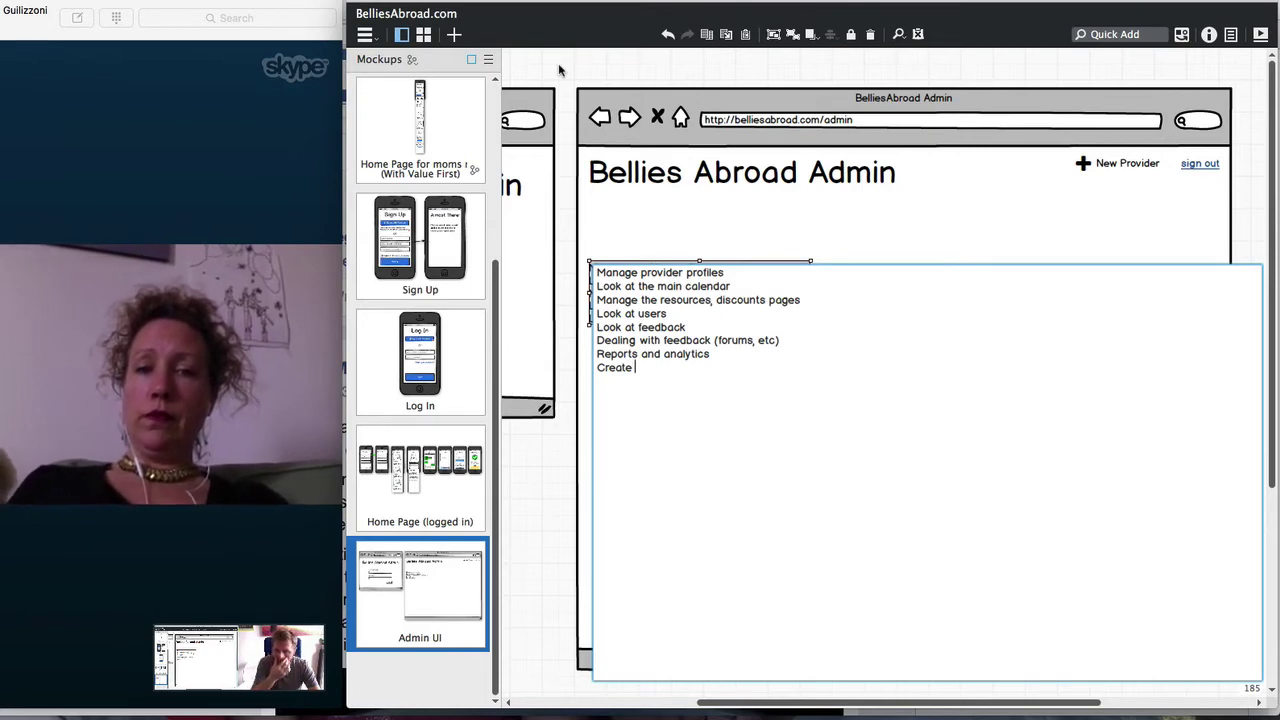
Add a '- Create polls' note under Reports and analytics and move the task list lower
left_click(597, 368)
key("Return")
type("- ")
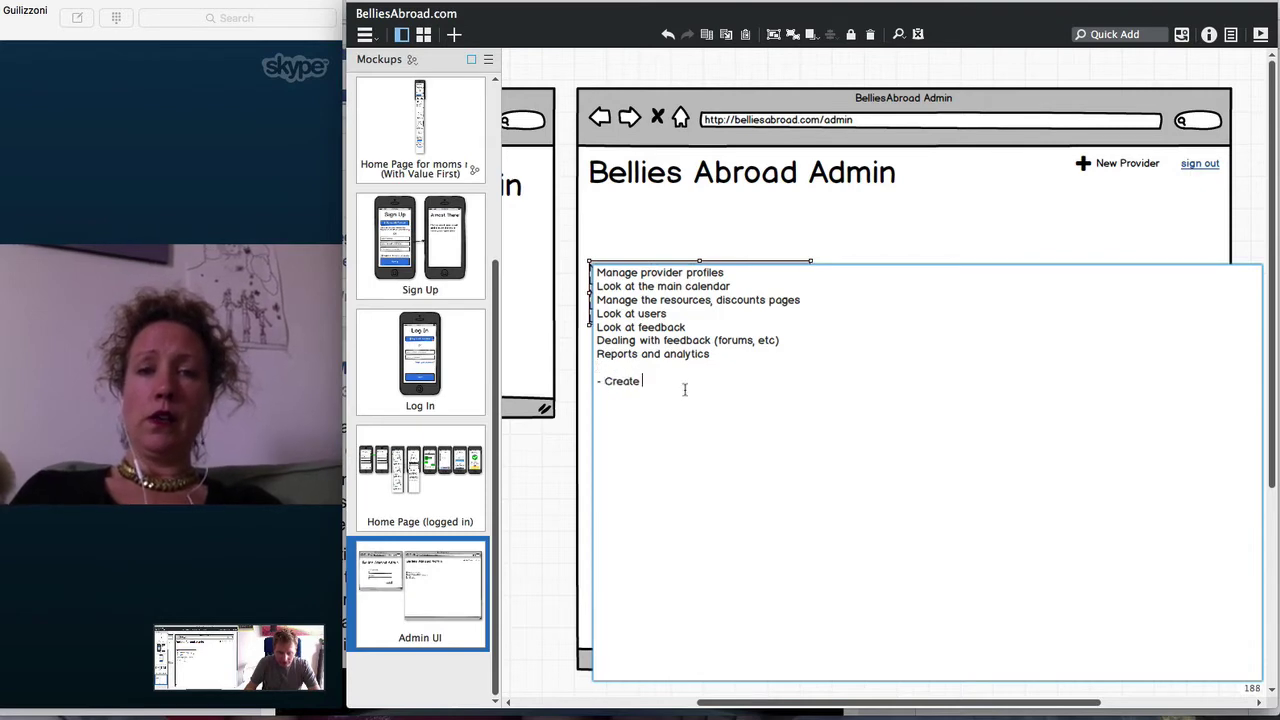
type("pool")
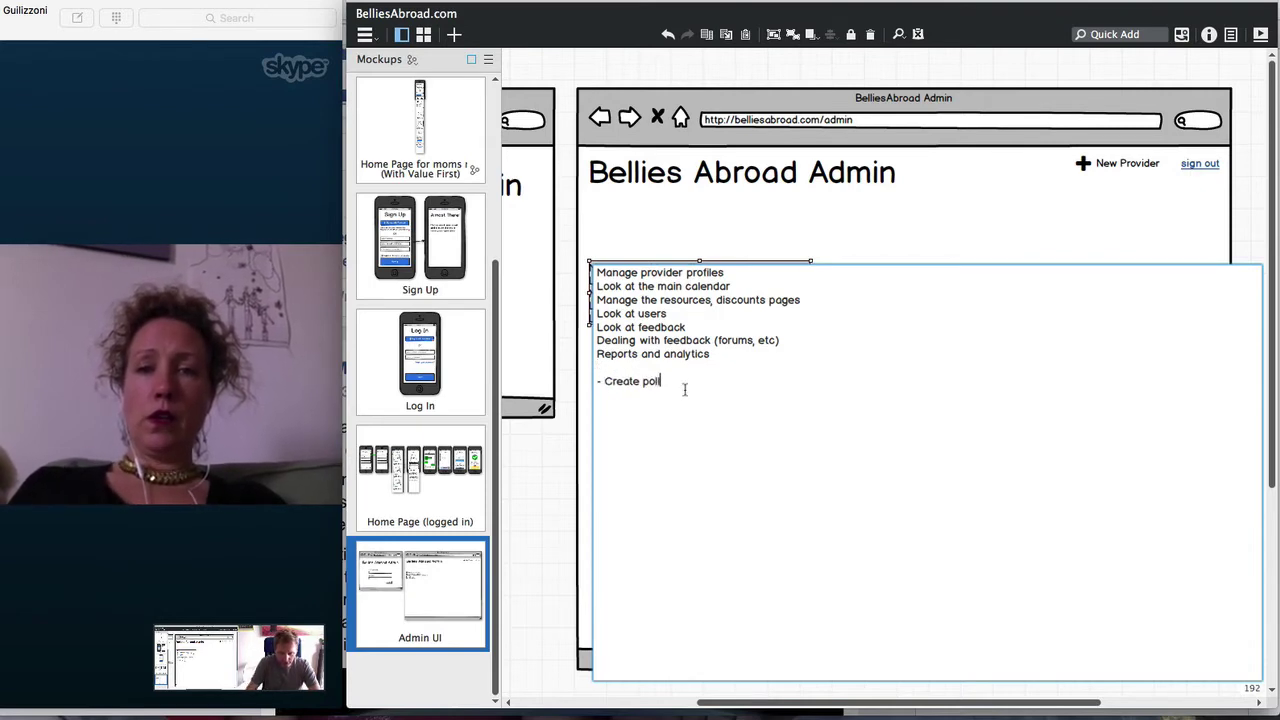
left_click(773, 356)
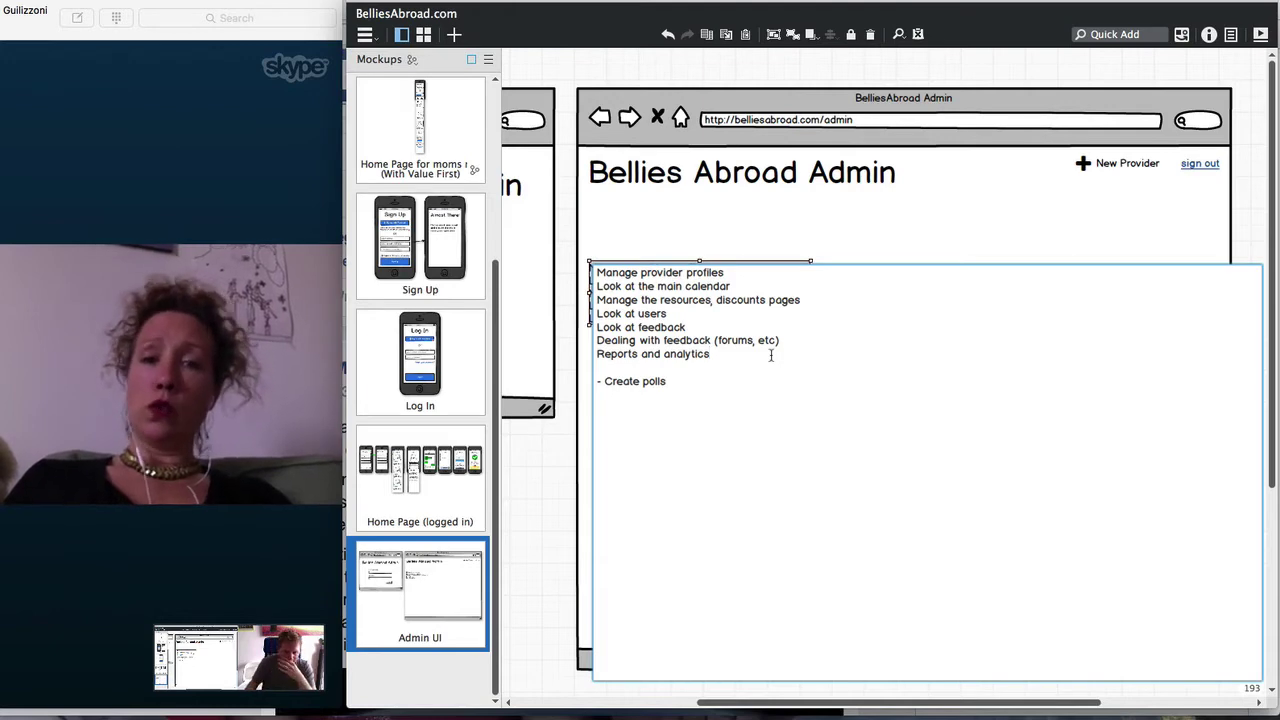
left_click(545, 502)
left_click_drag(649, 304, 665, 422)
Insert a borderless tabs bar below the Bellies Abroad Admin heading
type("tabl")
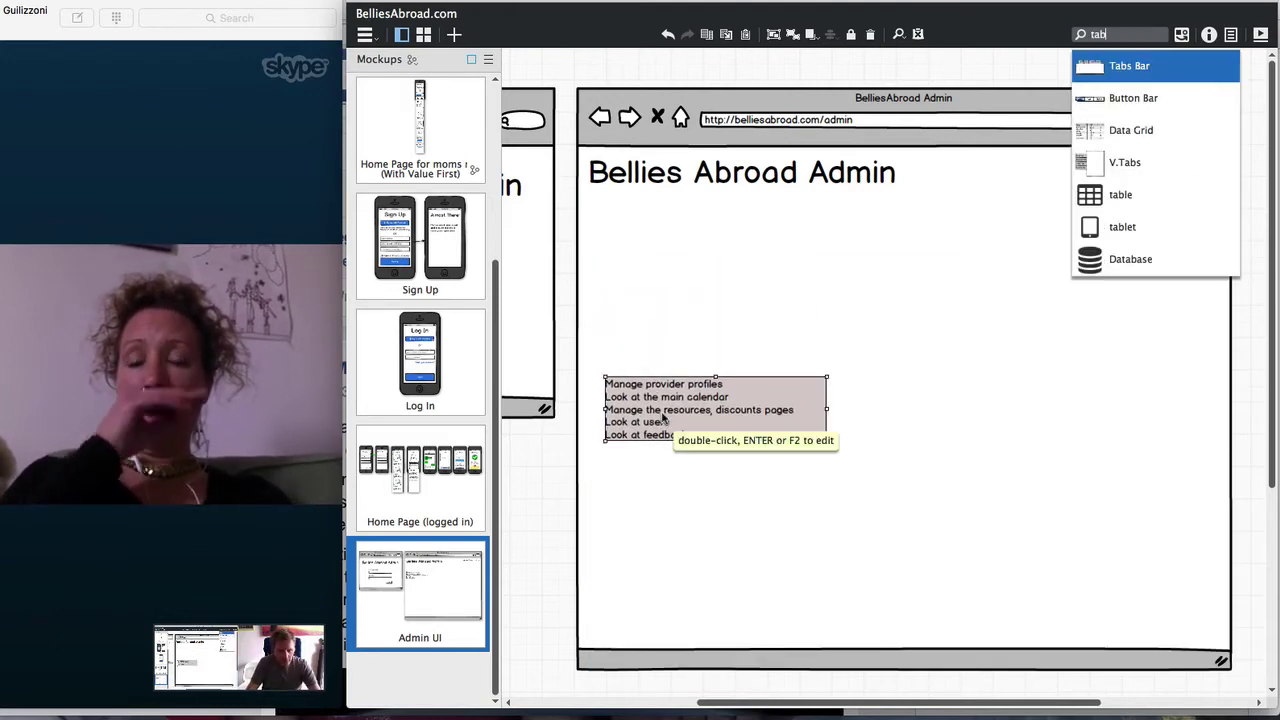
key("Return")
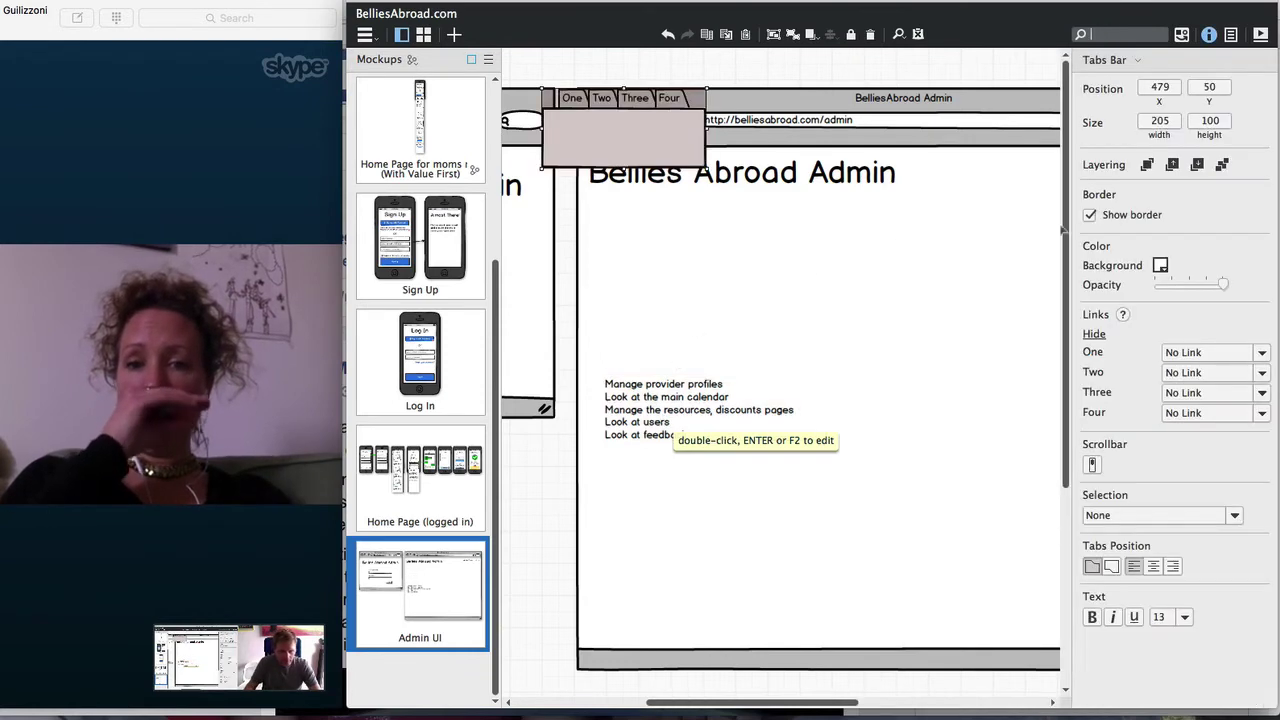
left_click(1090, 215)
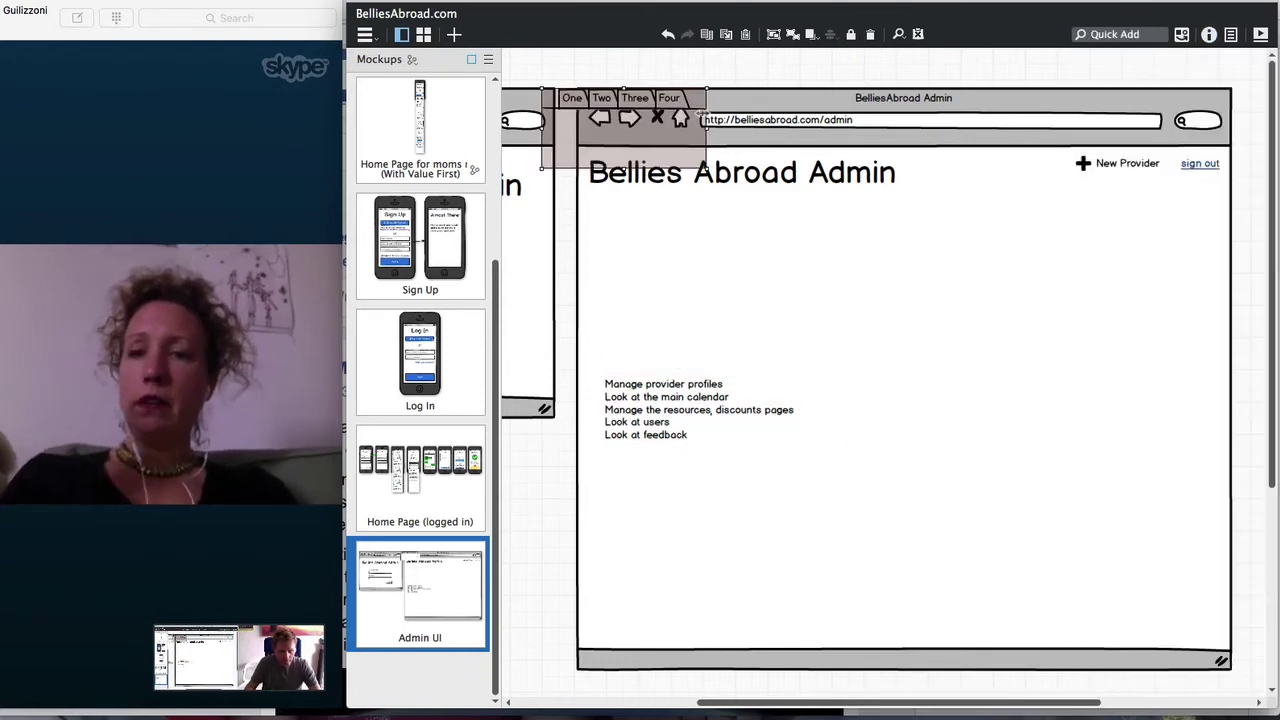
left_click_drag(669, 156, 704, 217)
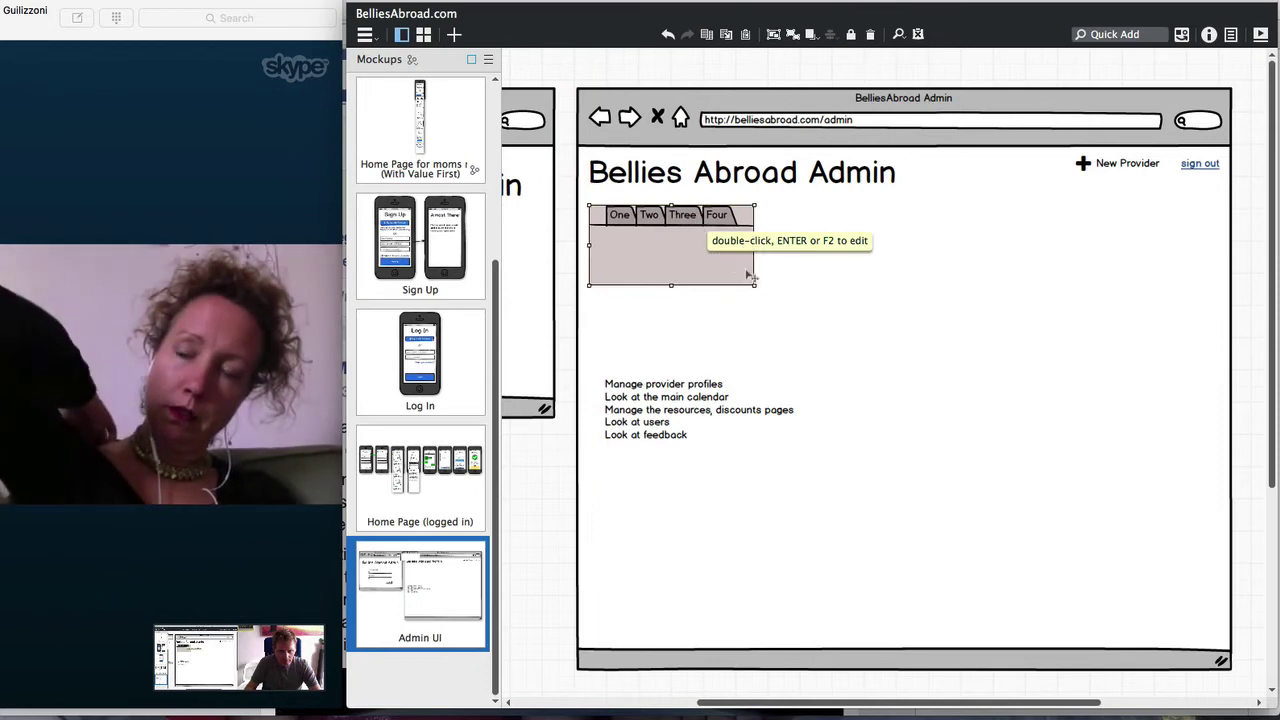
Check the Site Map, then label the tabs Providers, Users, Calendar, Resources and Analytics
key("Return")
type("Prov")
key("BackSpace")
key("BackSpace")
key("BackSpace")
key("BackSpace")
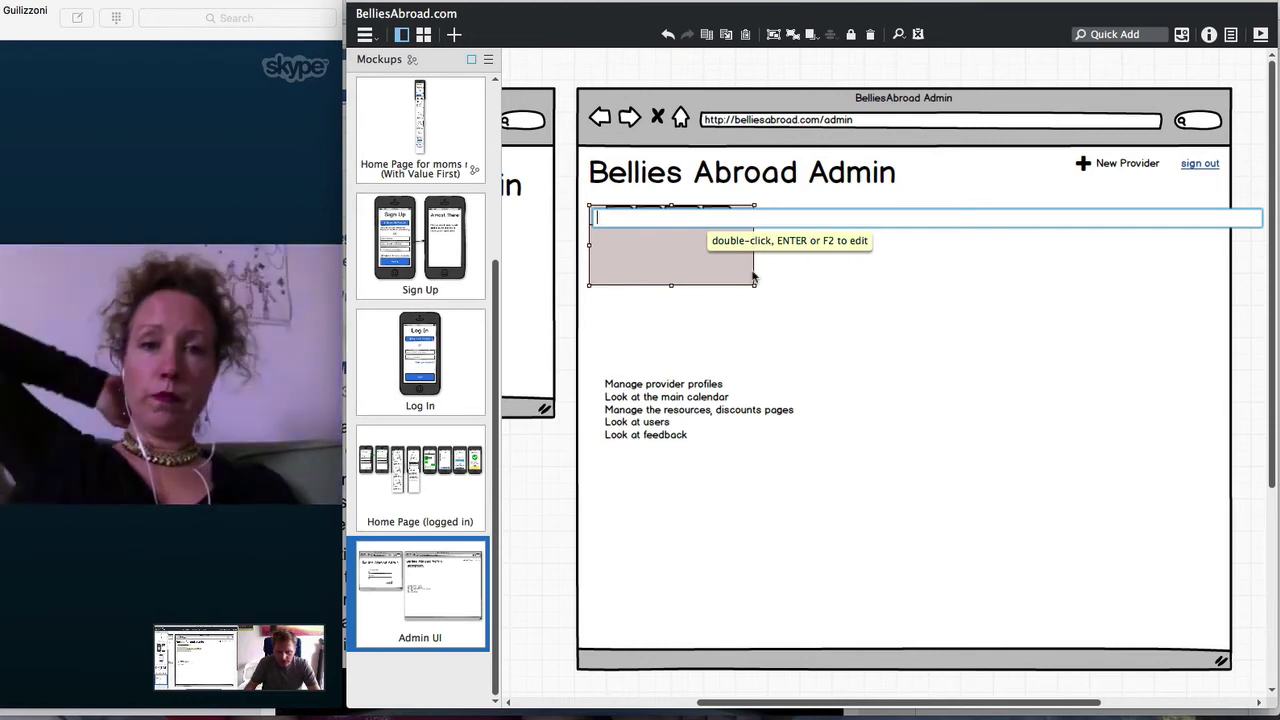
scroll(418, 141, "up", 5)
left_click(418, 130)
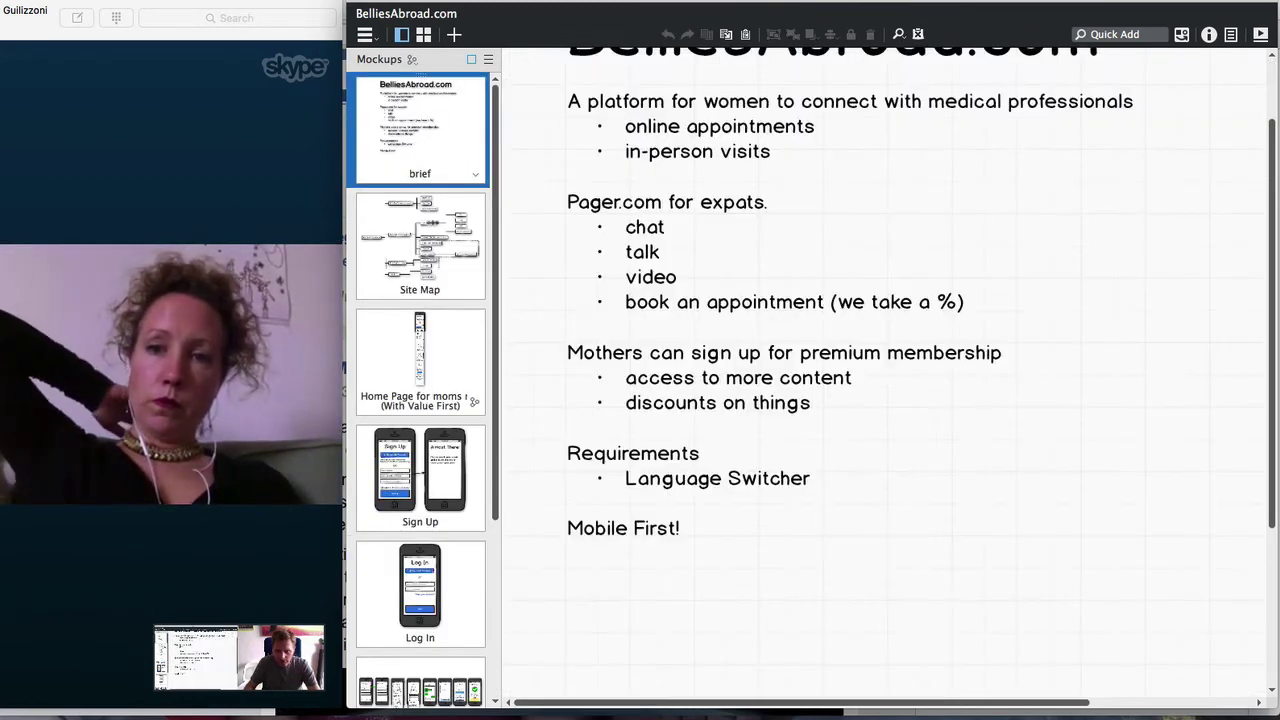
left_click(435, 240)
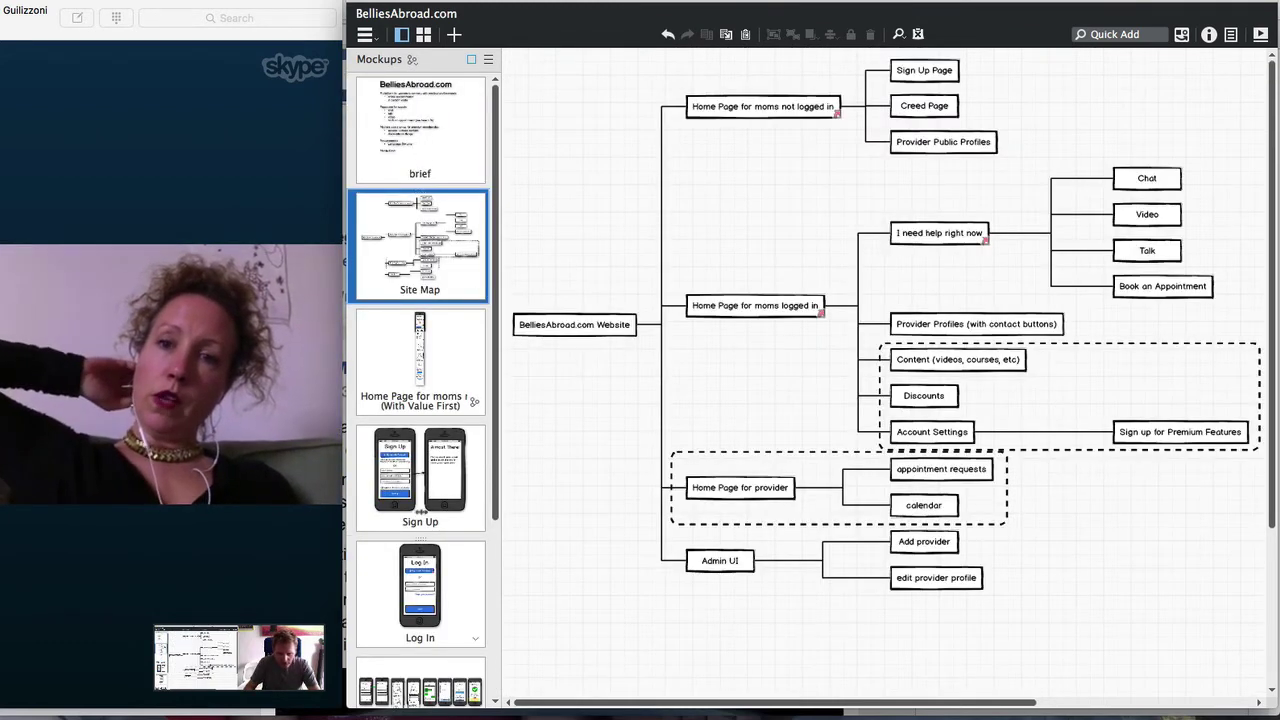
scroll(422, 510, "down", 5)
left_click(420, 590)
double_click(617, 250)
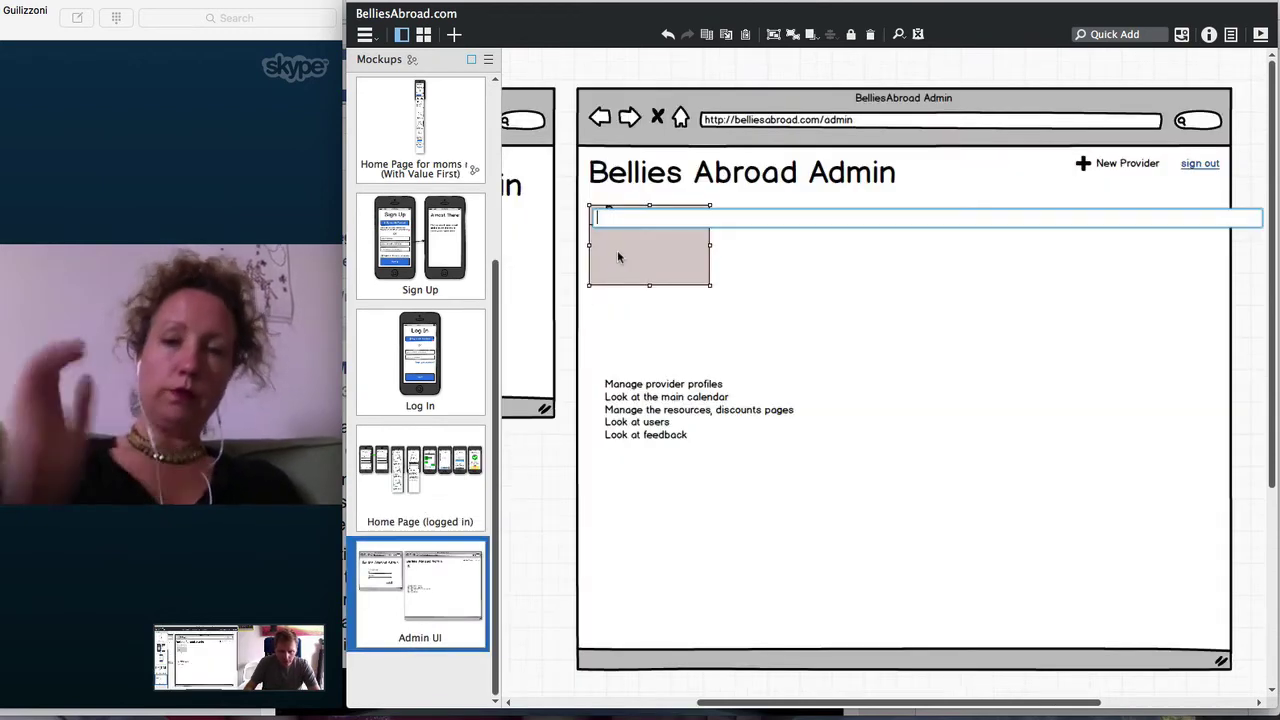
type("Provider")
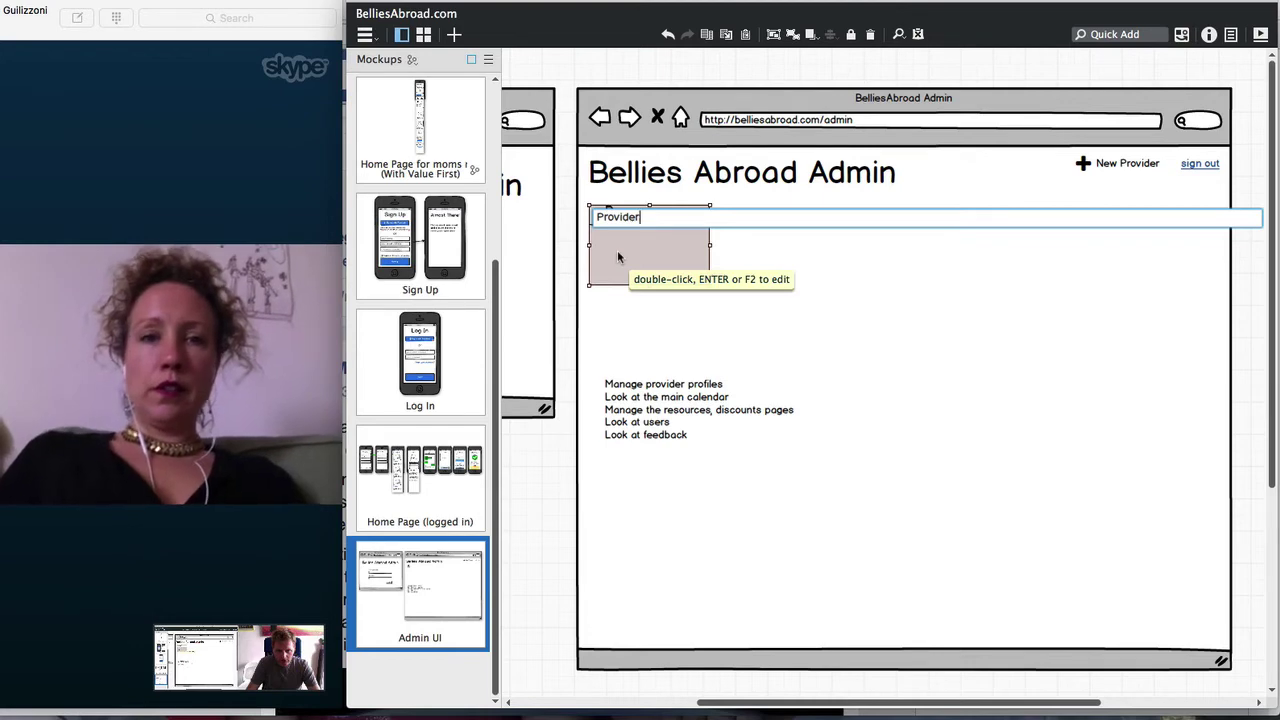
type("s, Users, ")
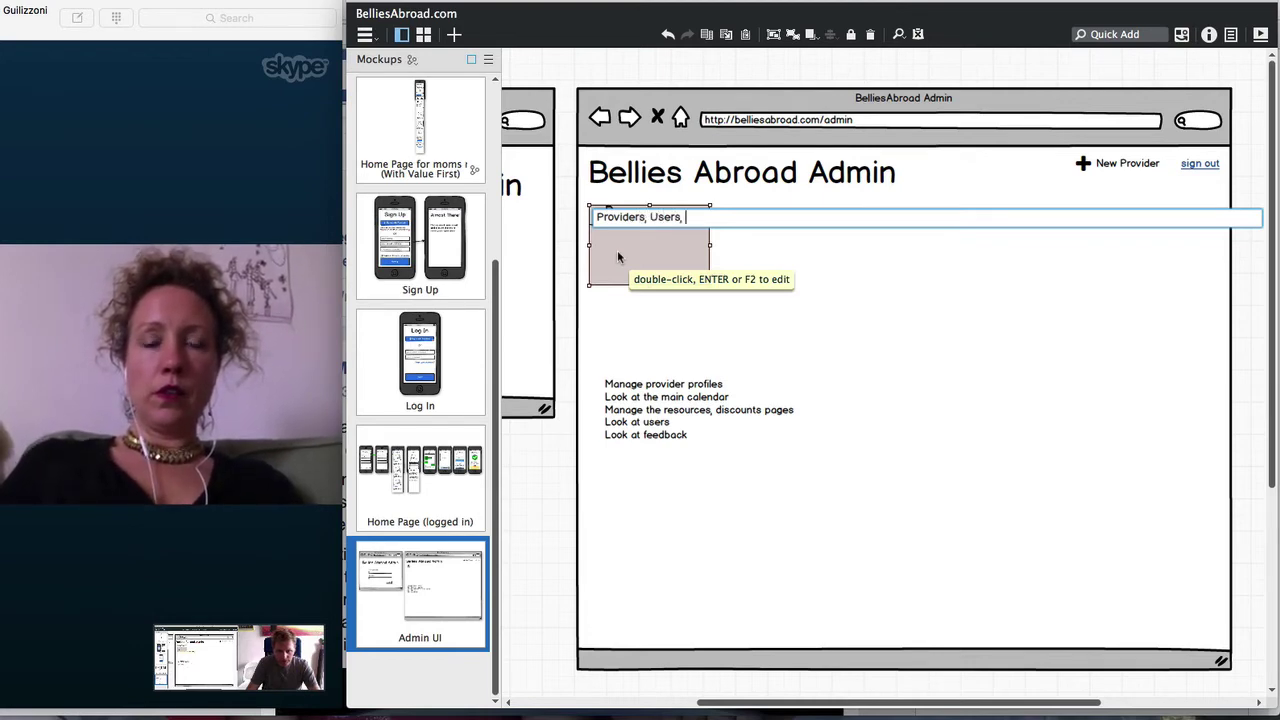
type("Colendar")
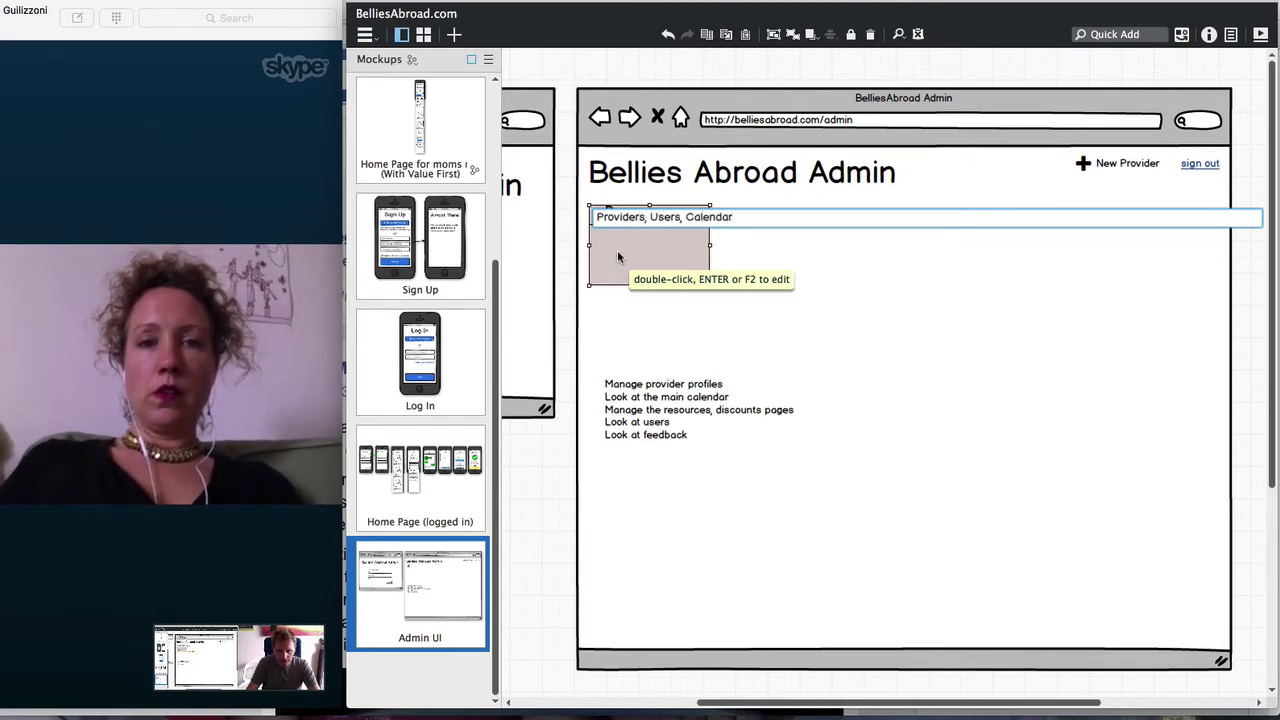
type(",")
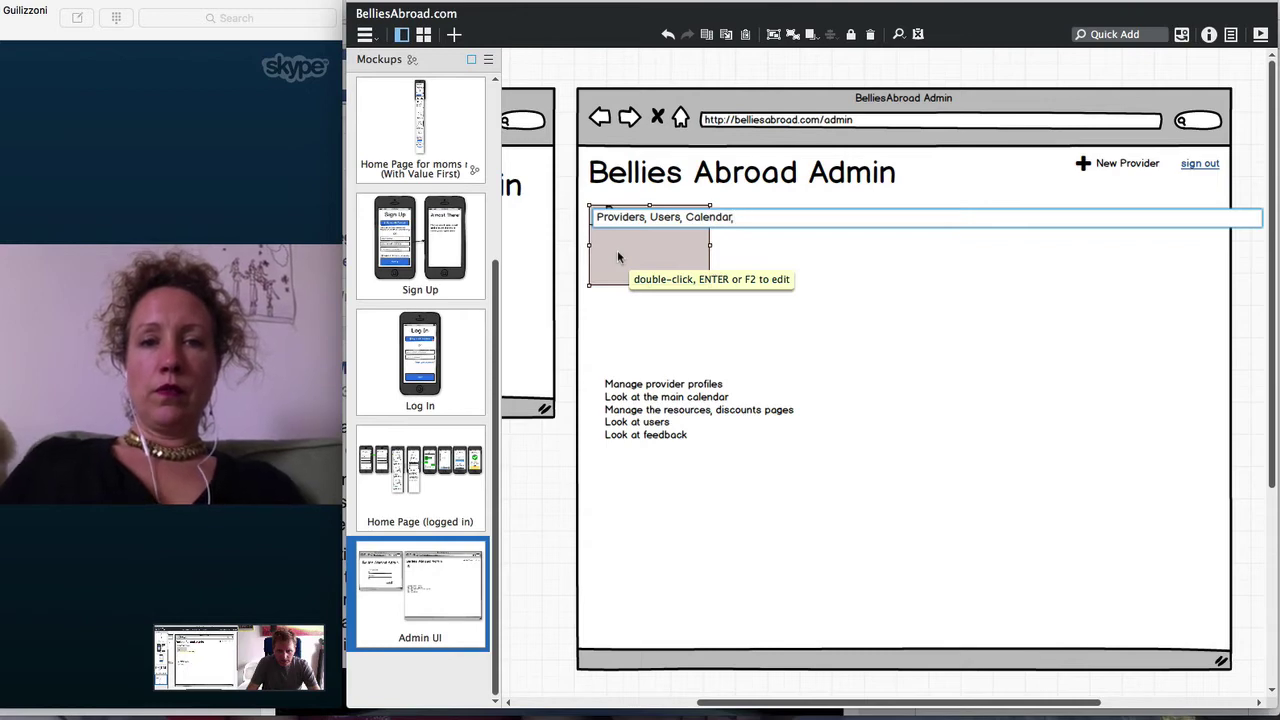
type(" Resources")
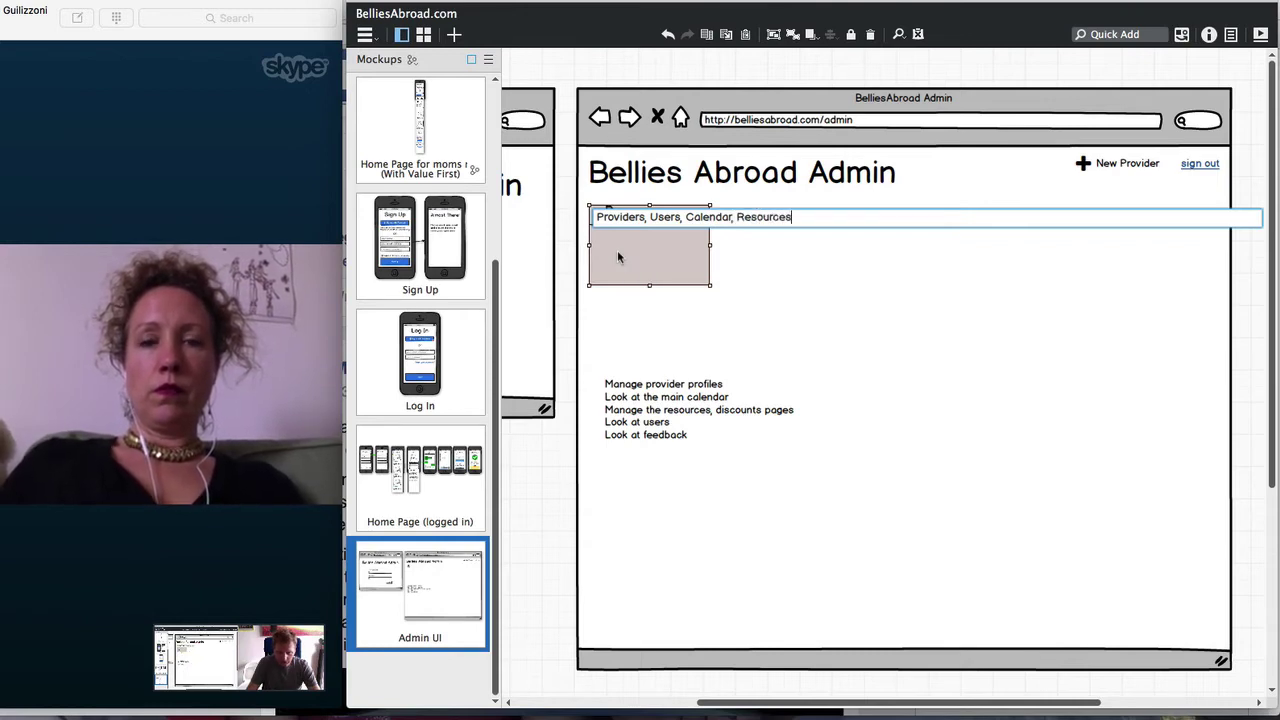
type(", And")
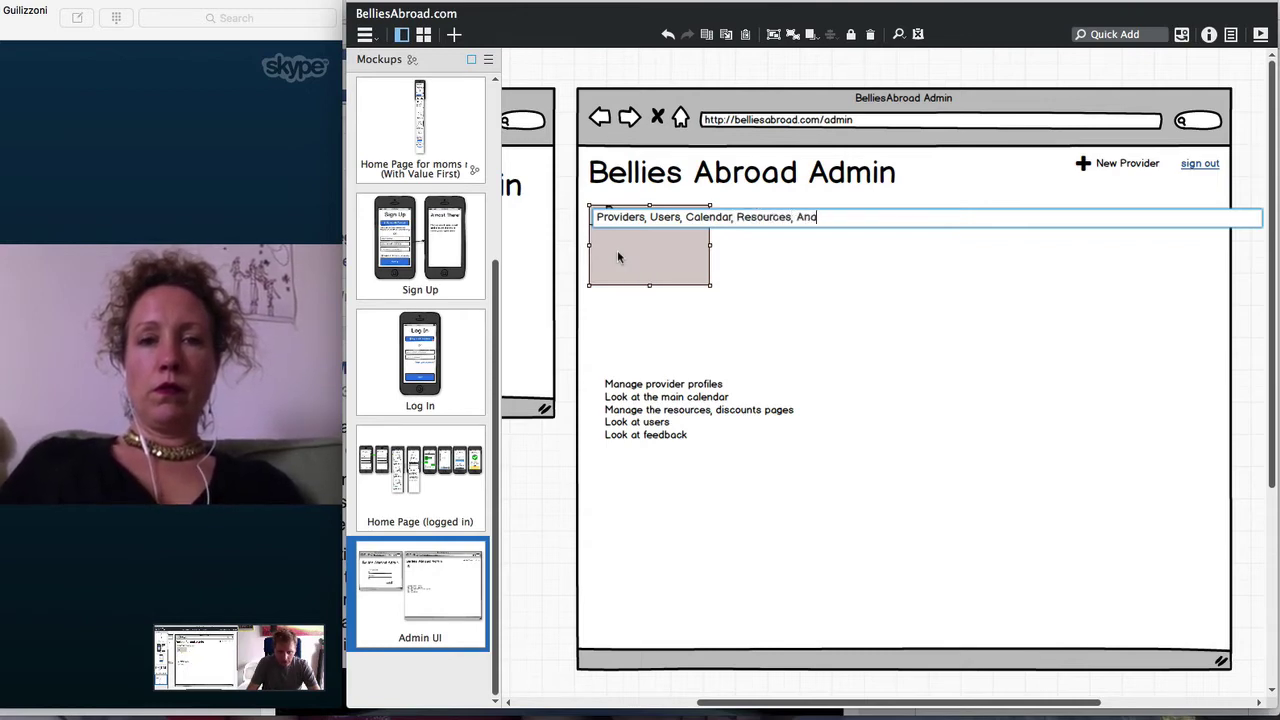
key("Return")
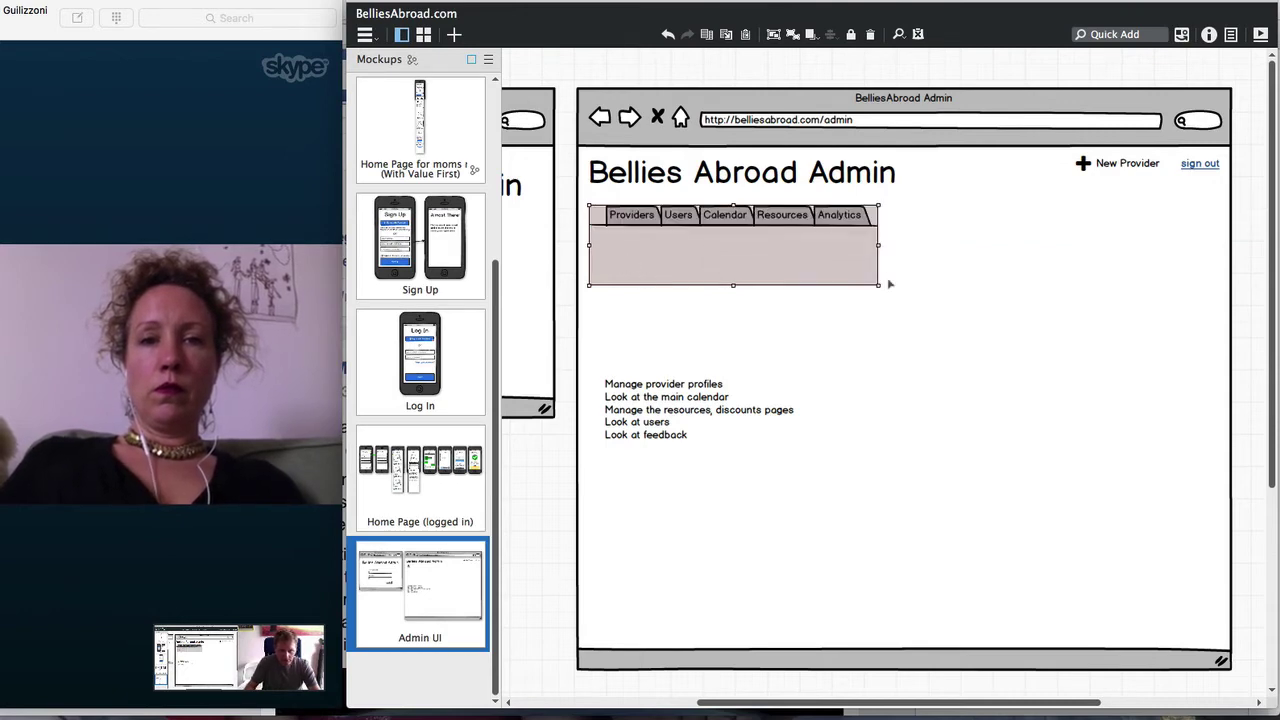
Stretch the tabs bar across the page and make Providers the selected tab with no link
left_click_drag(881, 287, 1217, 240)
key("super+i")
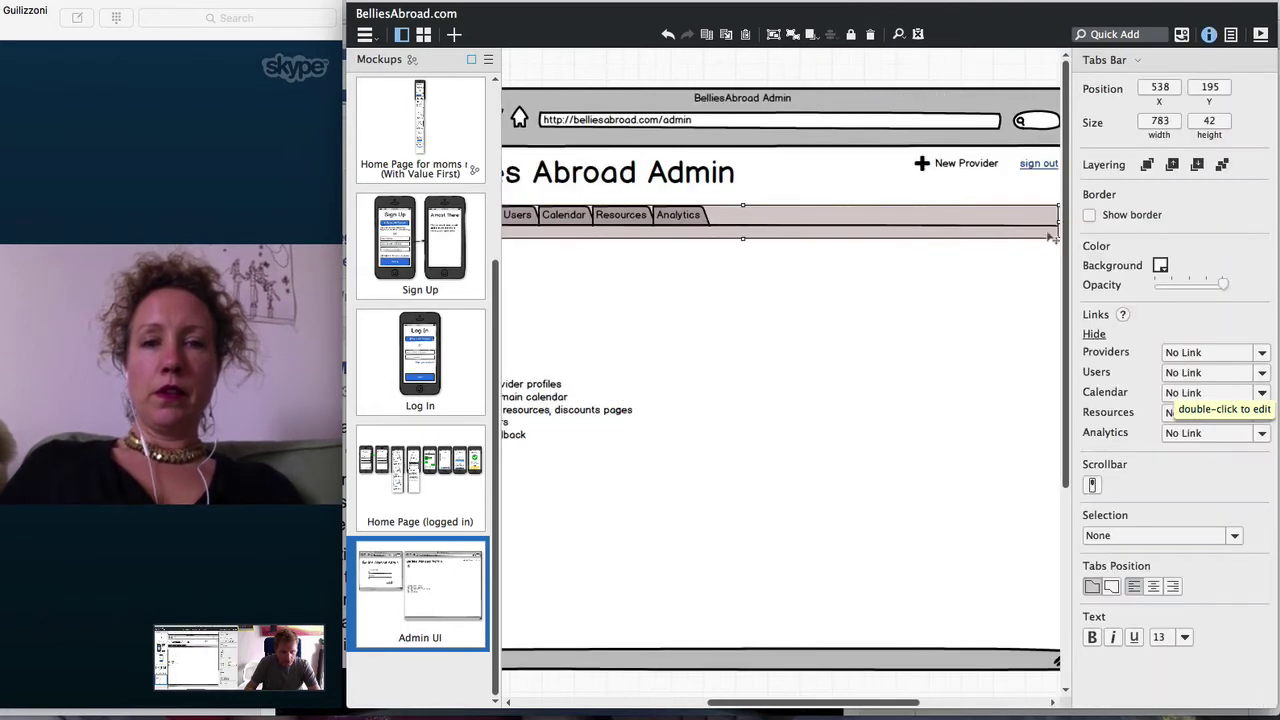
left_click(1177, 353)
left_click(1180, 345)
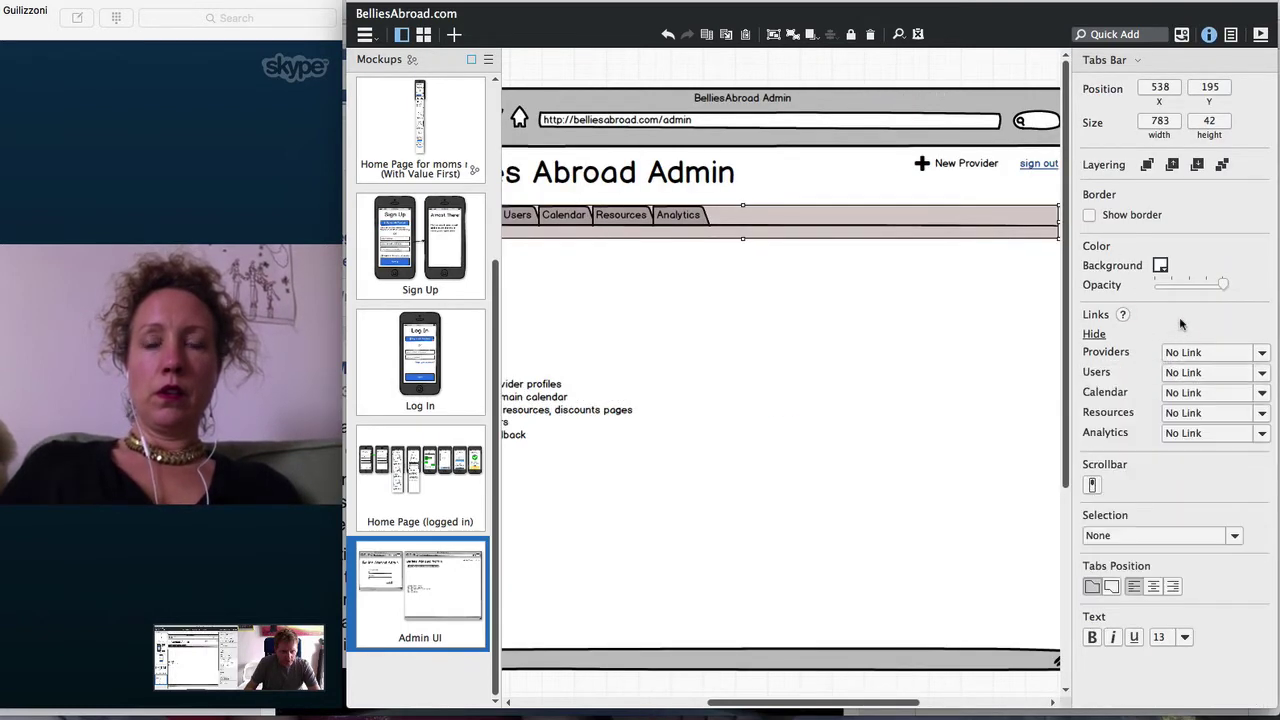
left_click(1140, 549)
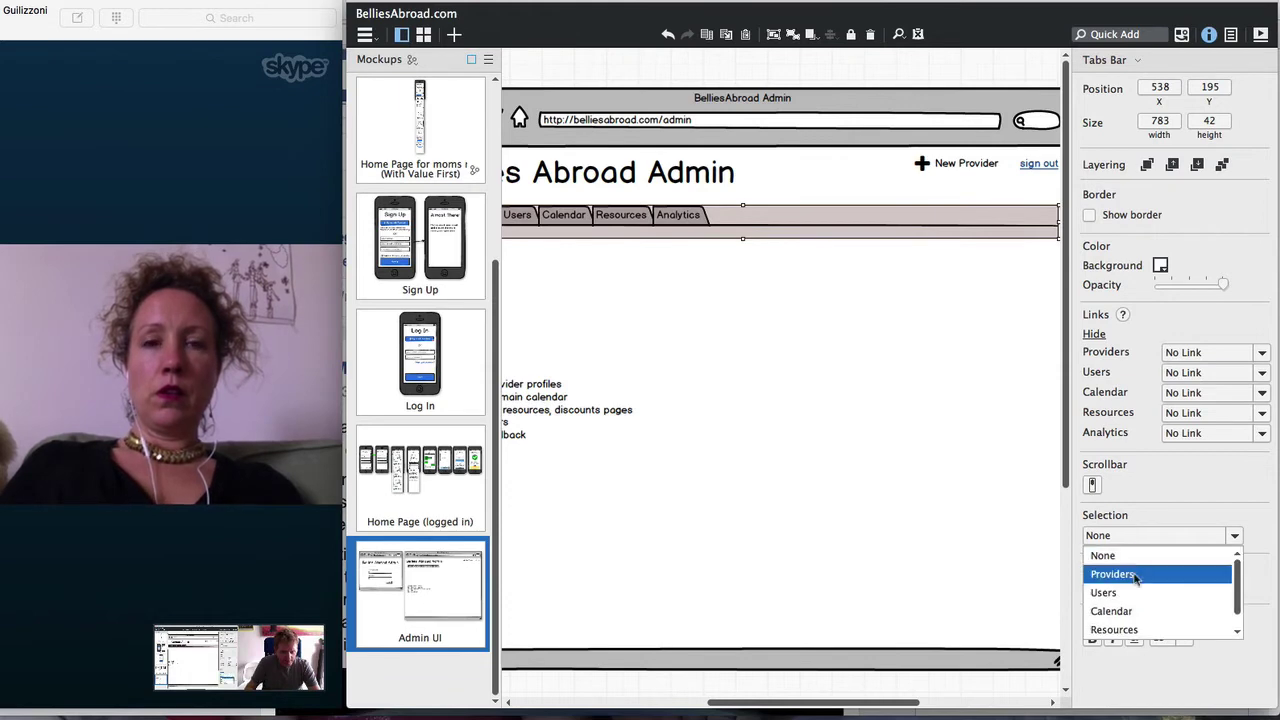
left_click(1138, 569)
key("super+i")
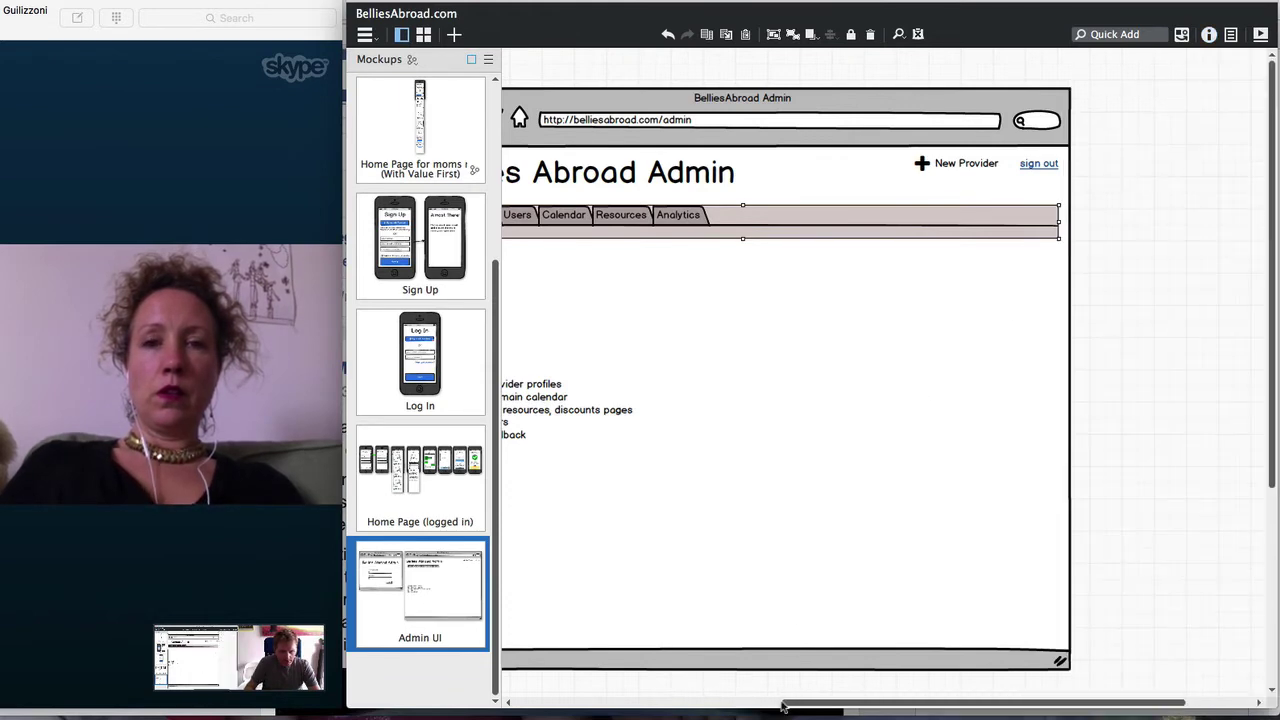
Nudge the task list text slightly lower within the Providers tab area
left_click_drag(796, 704, 718, 702)
left_click(715, 683)
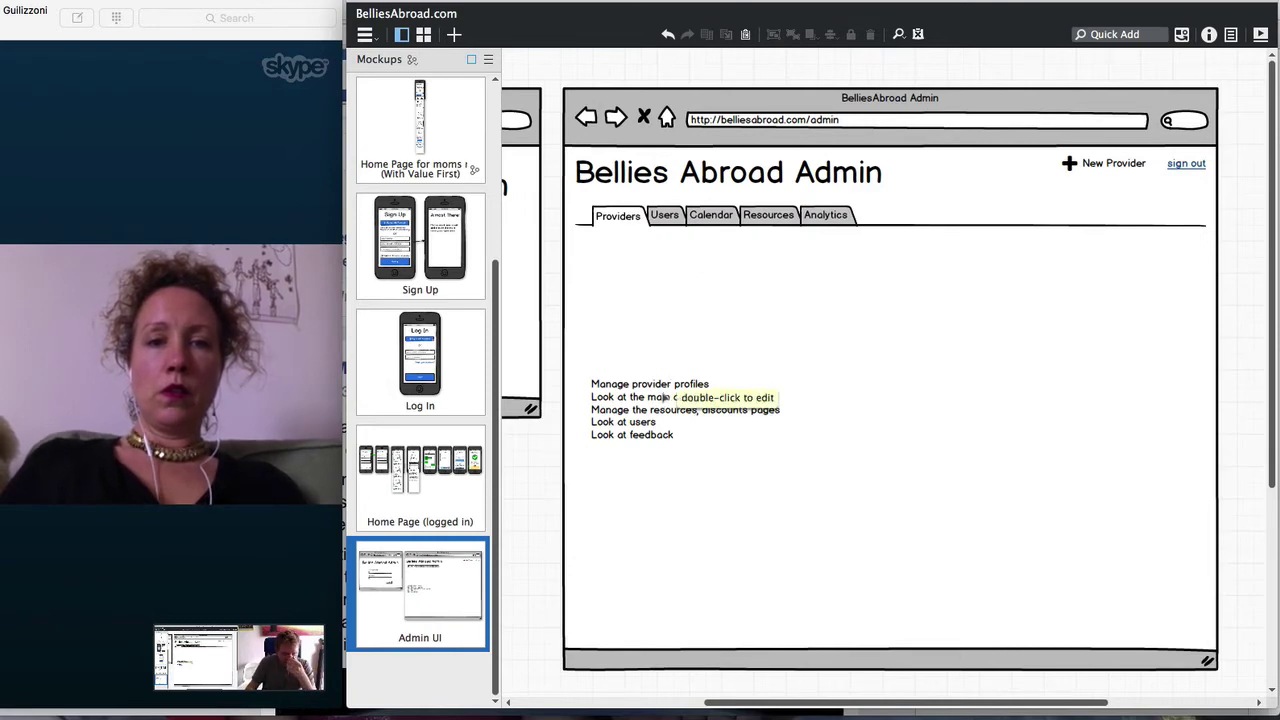
left_click_drag(668, 397, 671, 412)
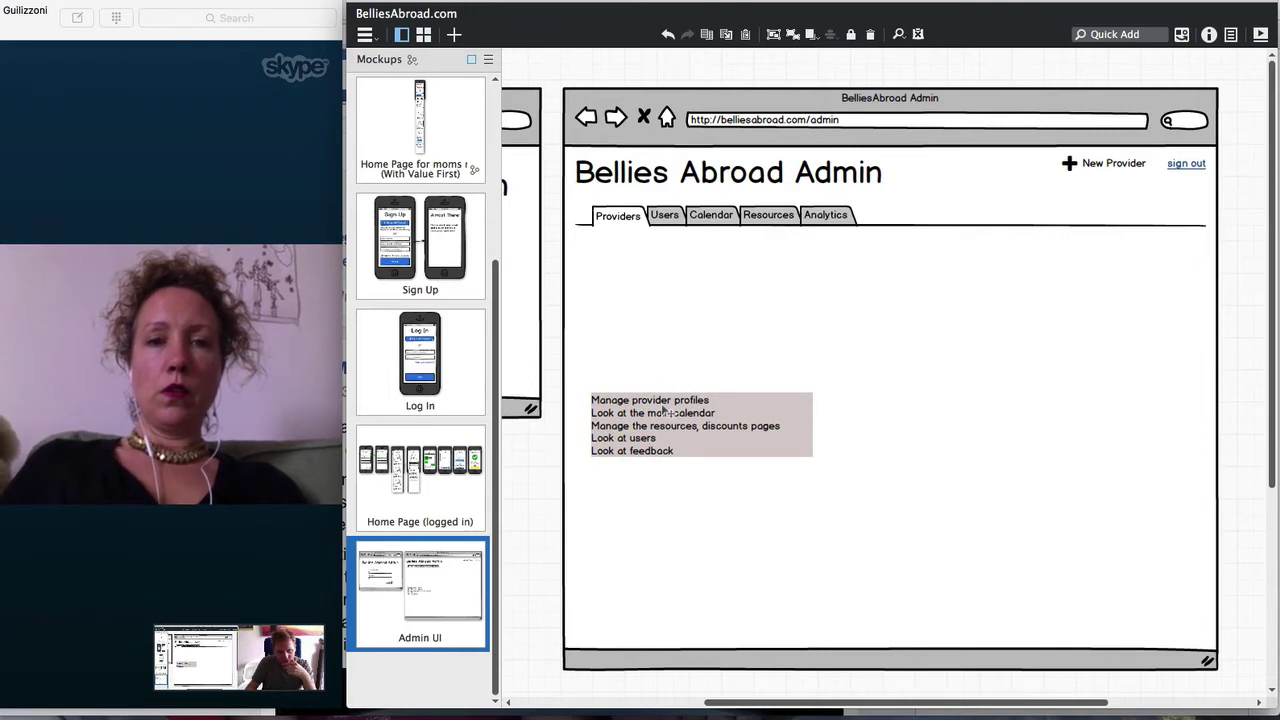
type("sea")
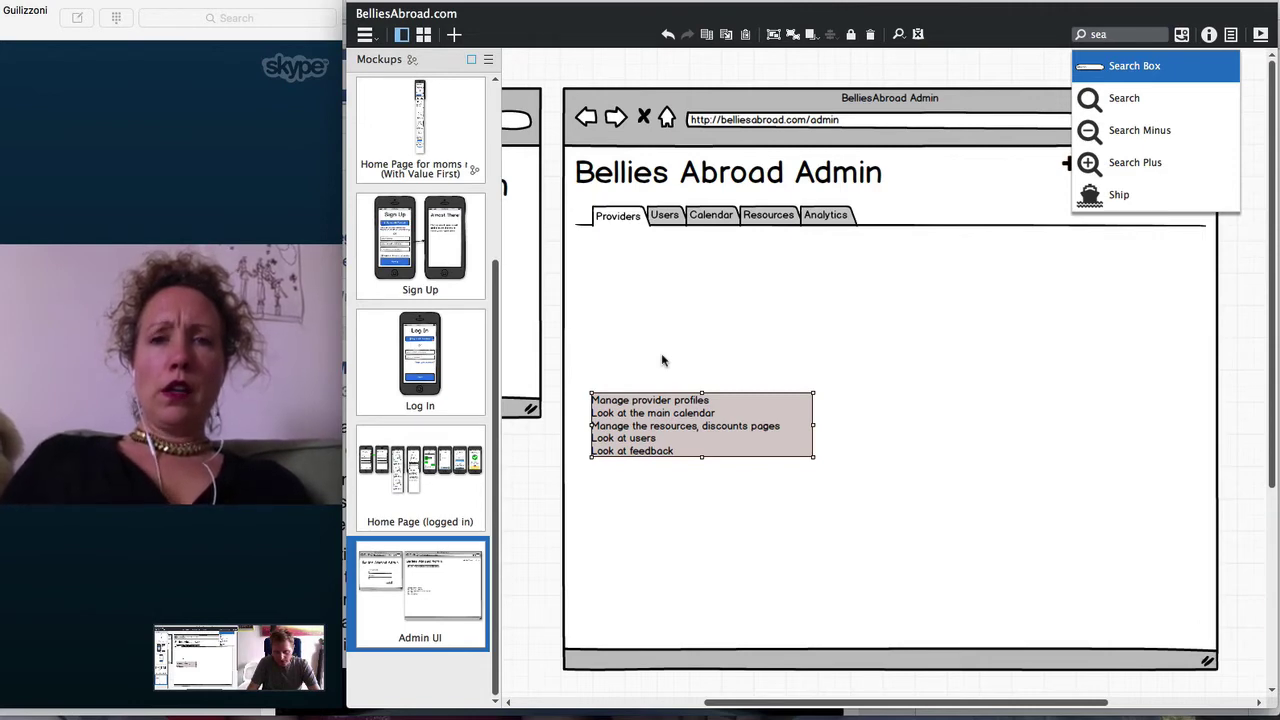
Try a data grid above the task list, move the text lower, then undo the grid
key("Escape")
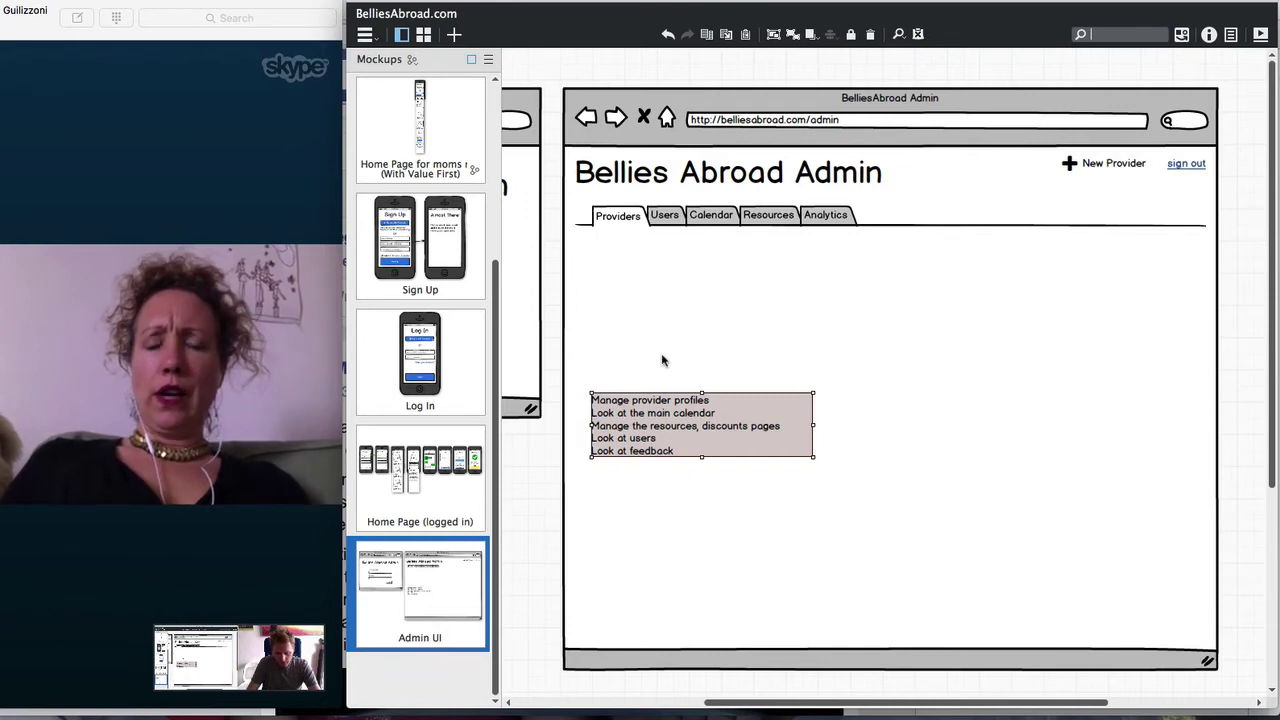
type("data")
key("Return")
left_click_drag(606, 214, 652, 368)
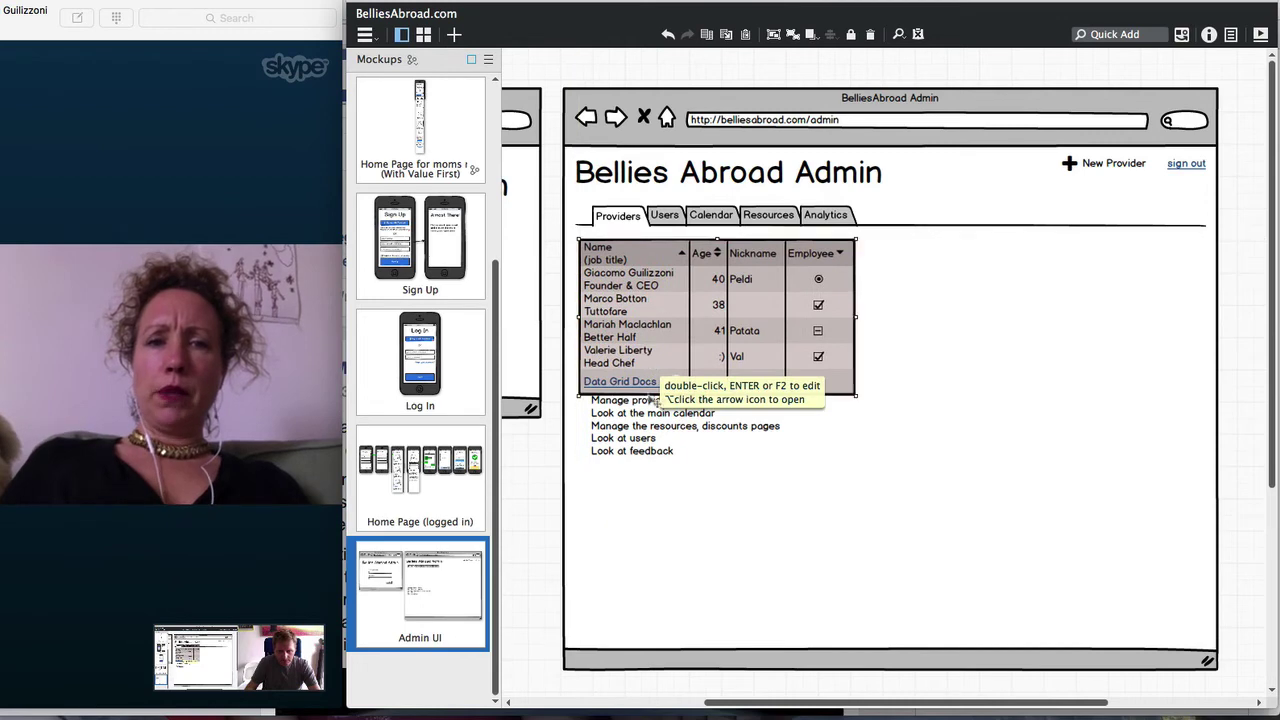
left_click_drag(645, 432, 645, 458)
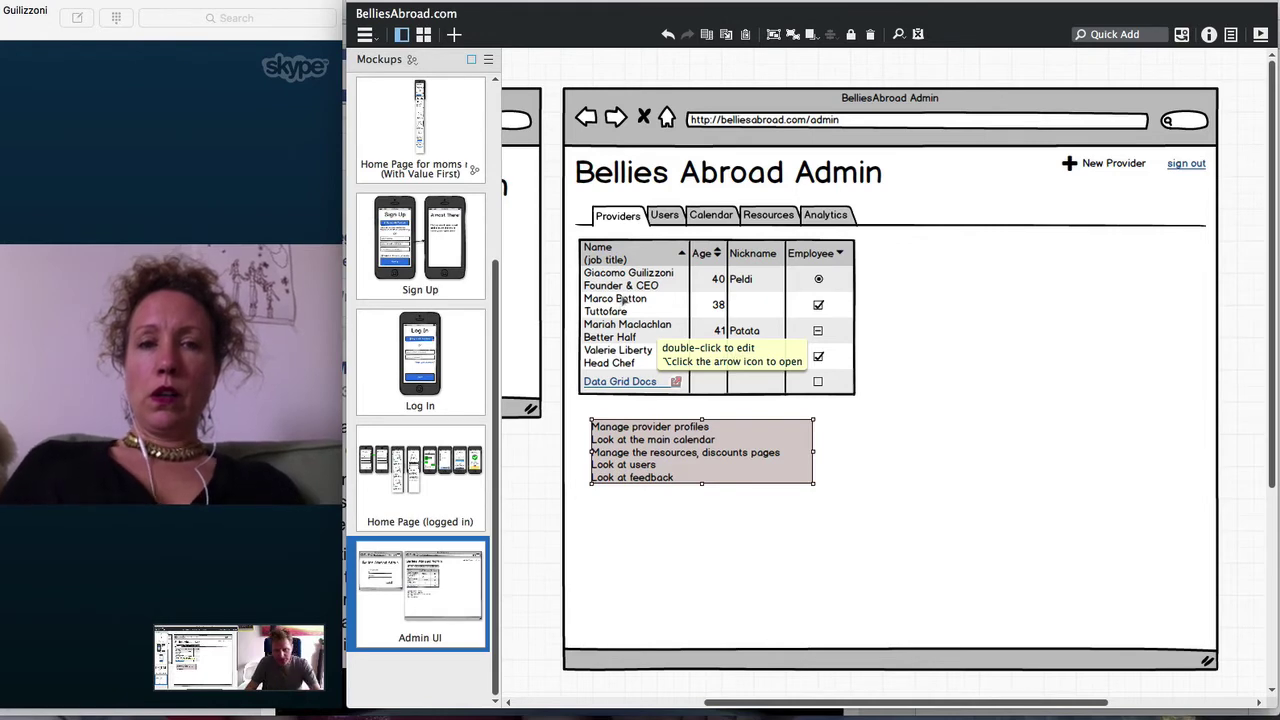
key("super+z")
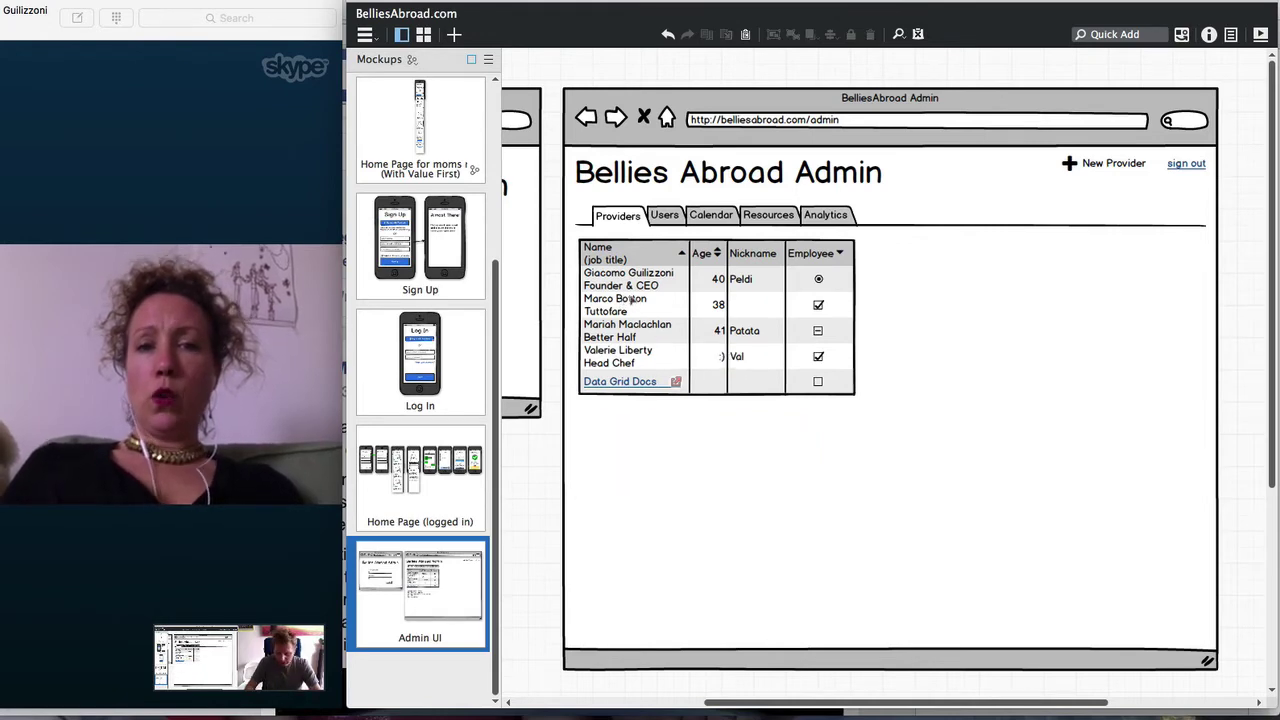
key("super+shift+z")
key("super+shift+z")
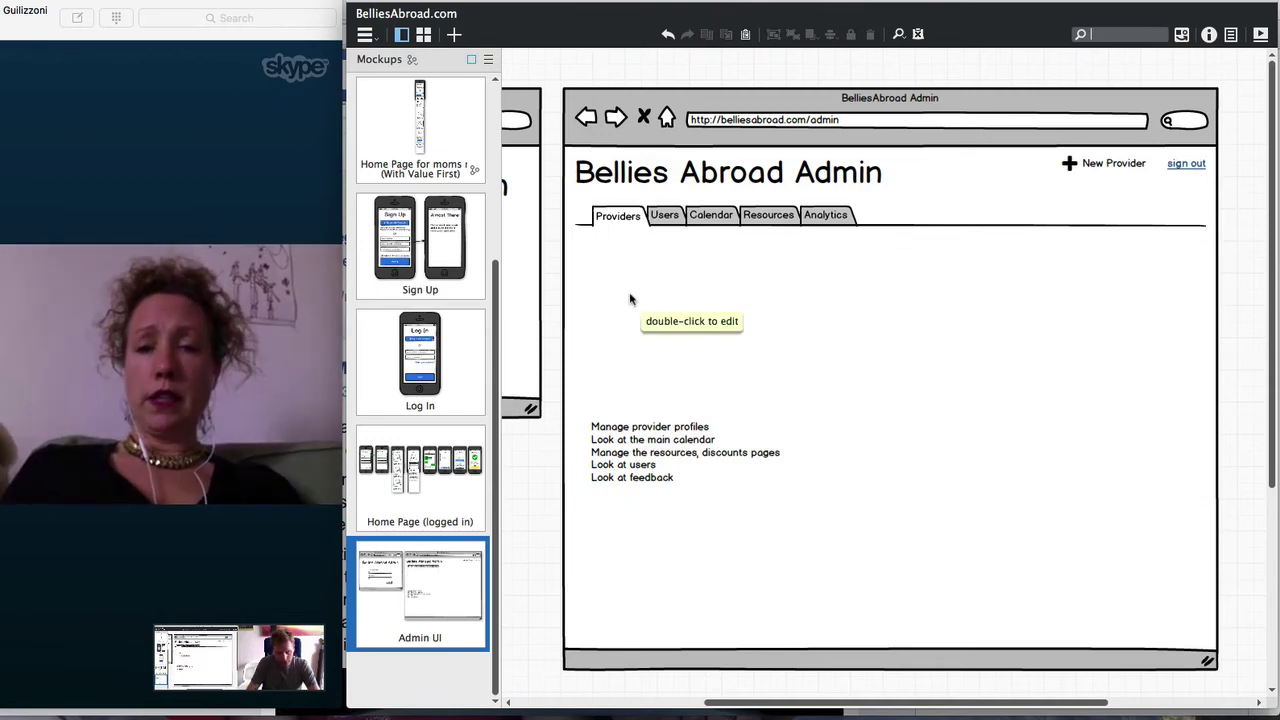
Quick Add a List element with 'list' and start editing its placeholder items
type("list")
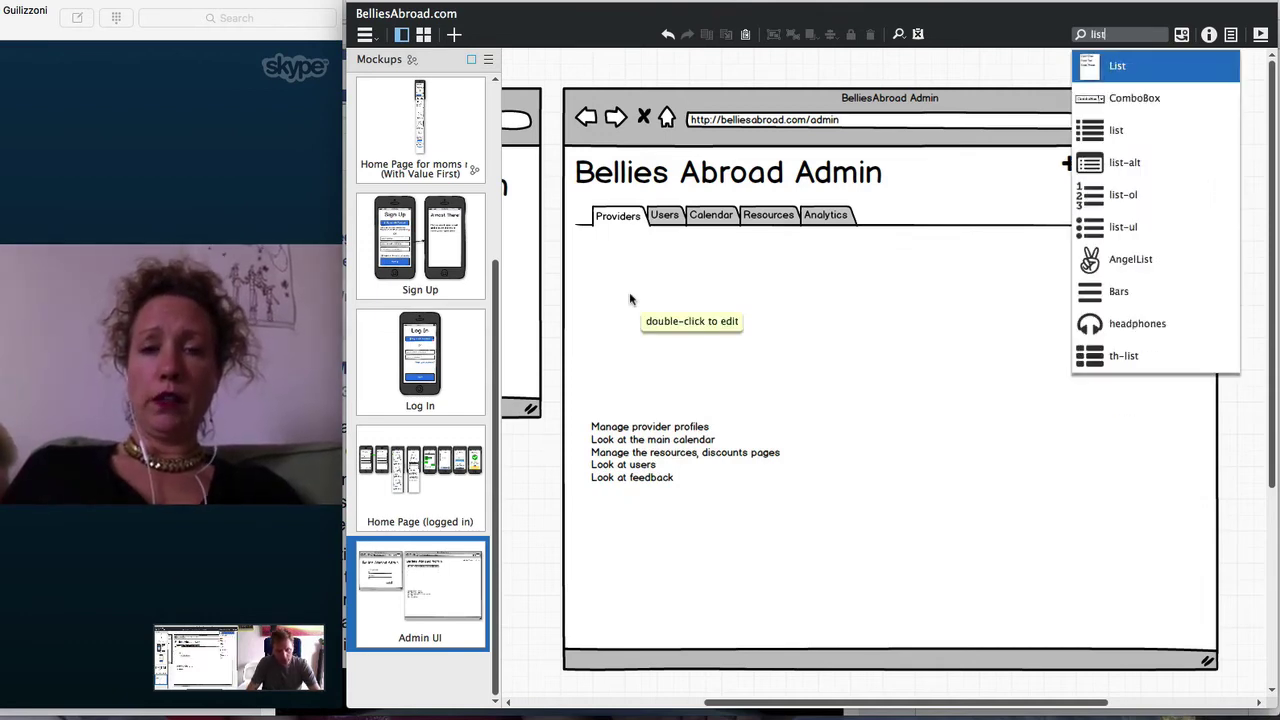
key("Return")
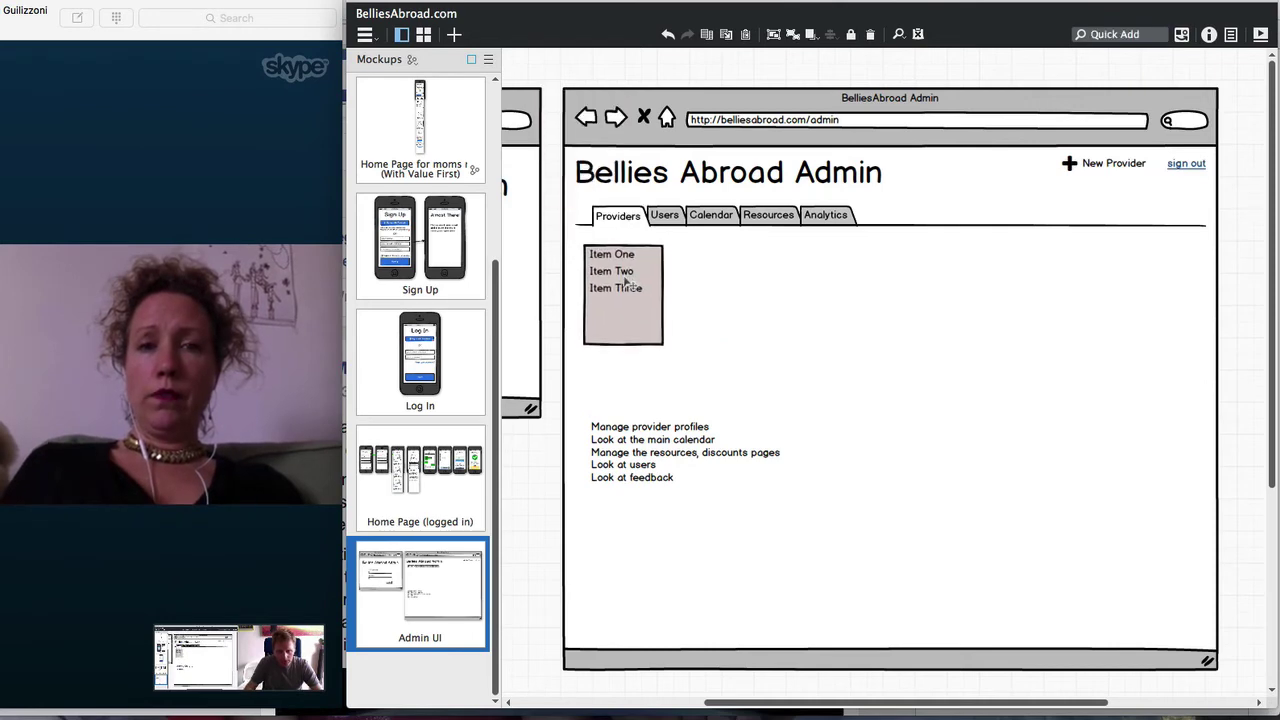
double_click(633, 305)
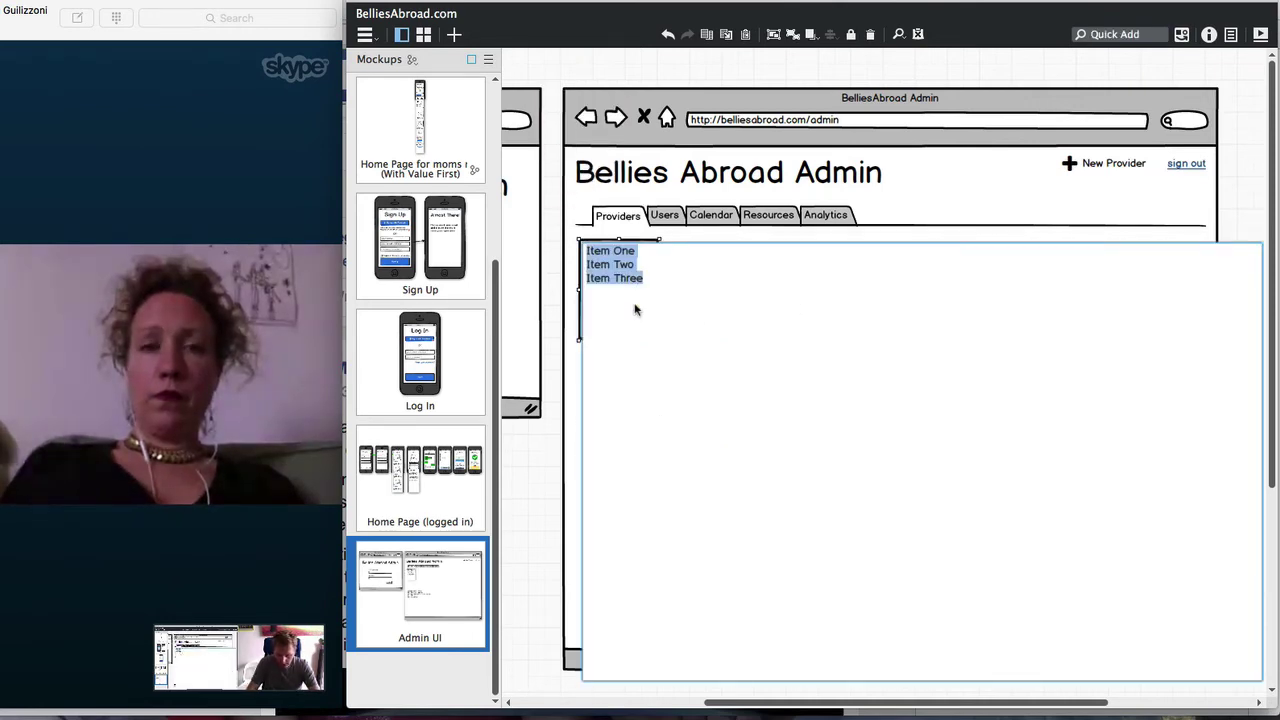
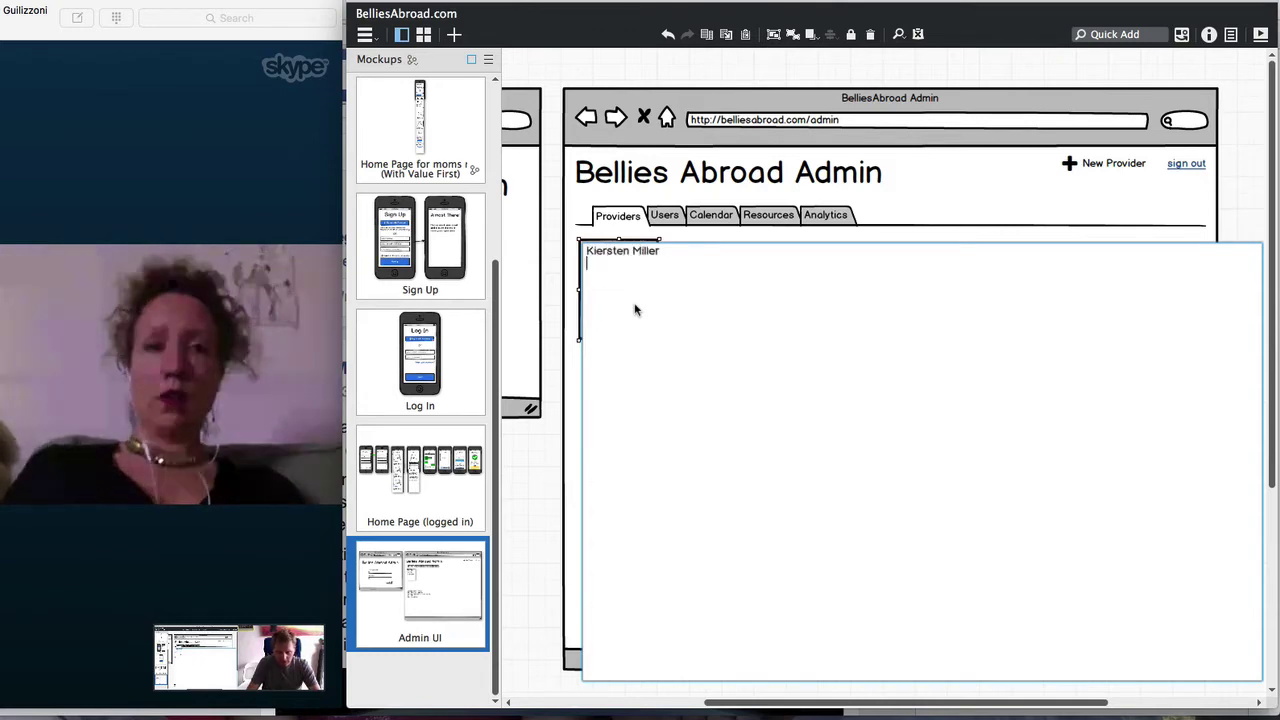
Replace the list items with six provider names and show the list's properties
key("Return")
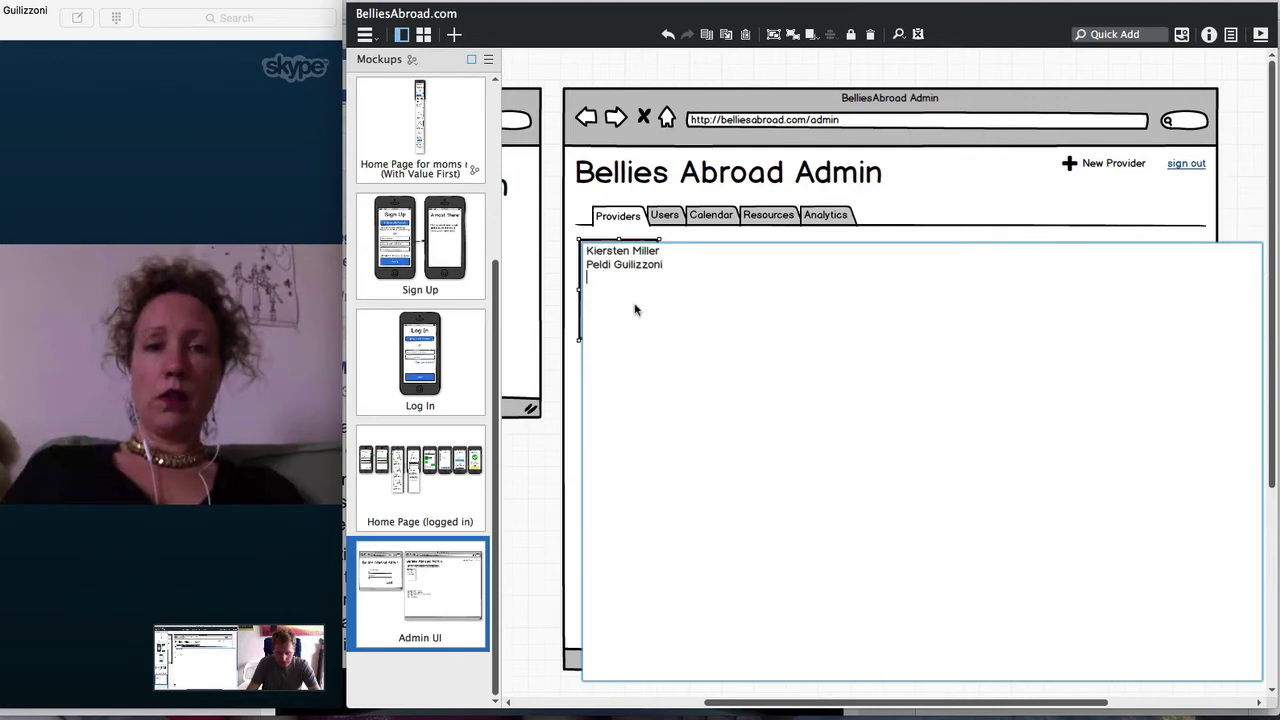
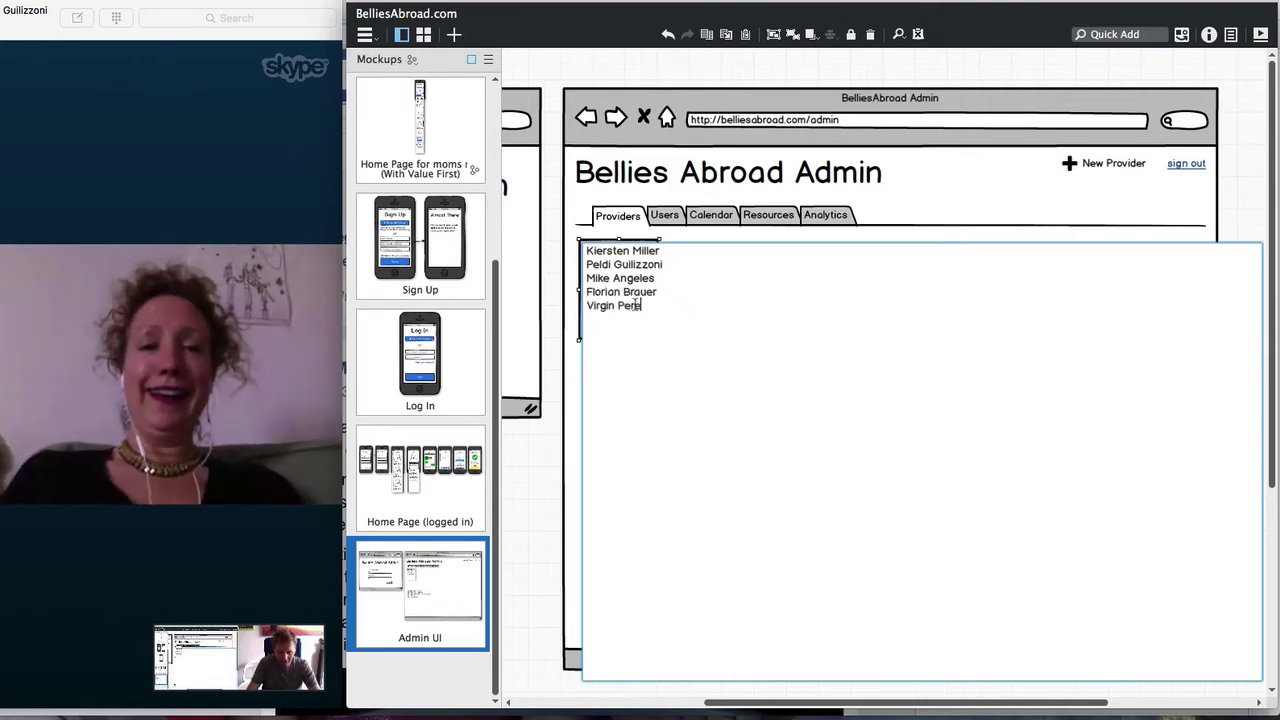
key("Return")
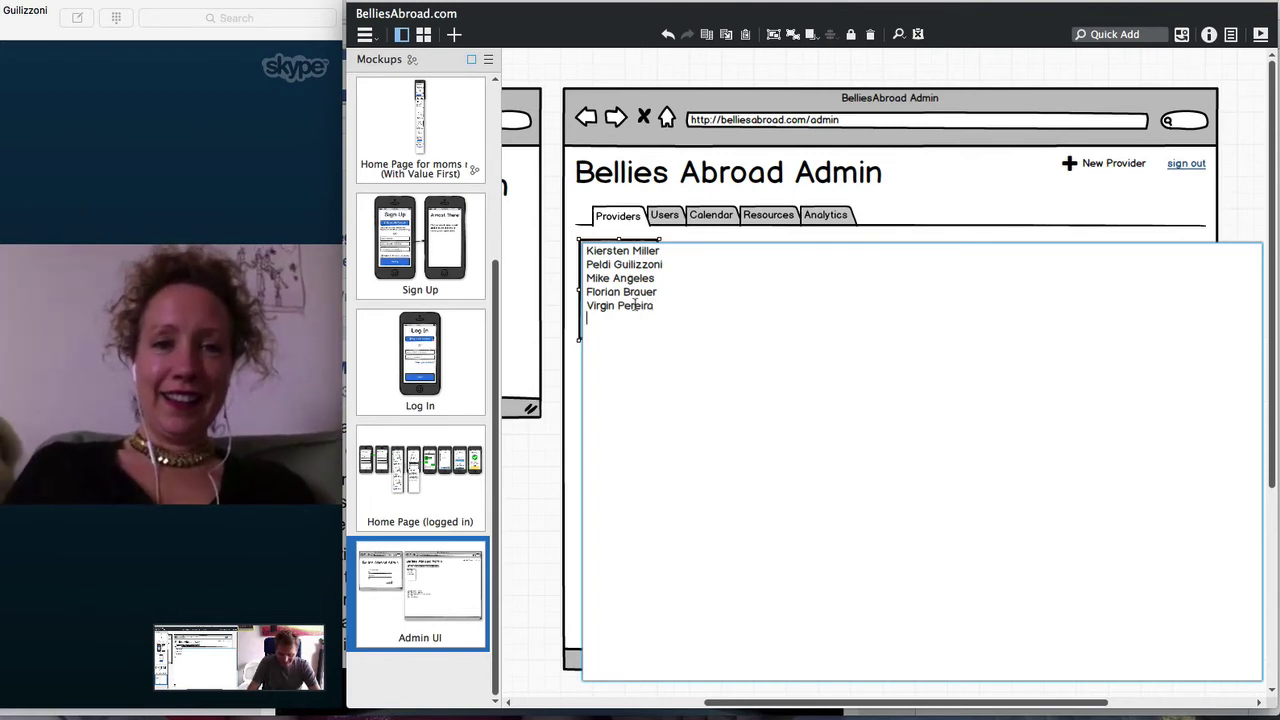
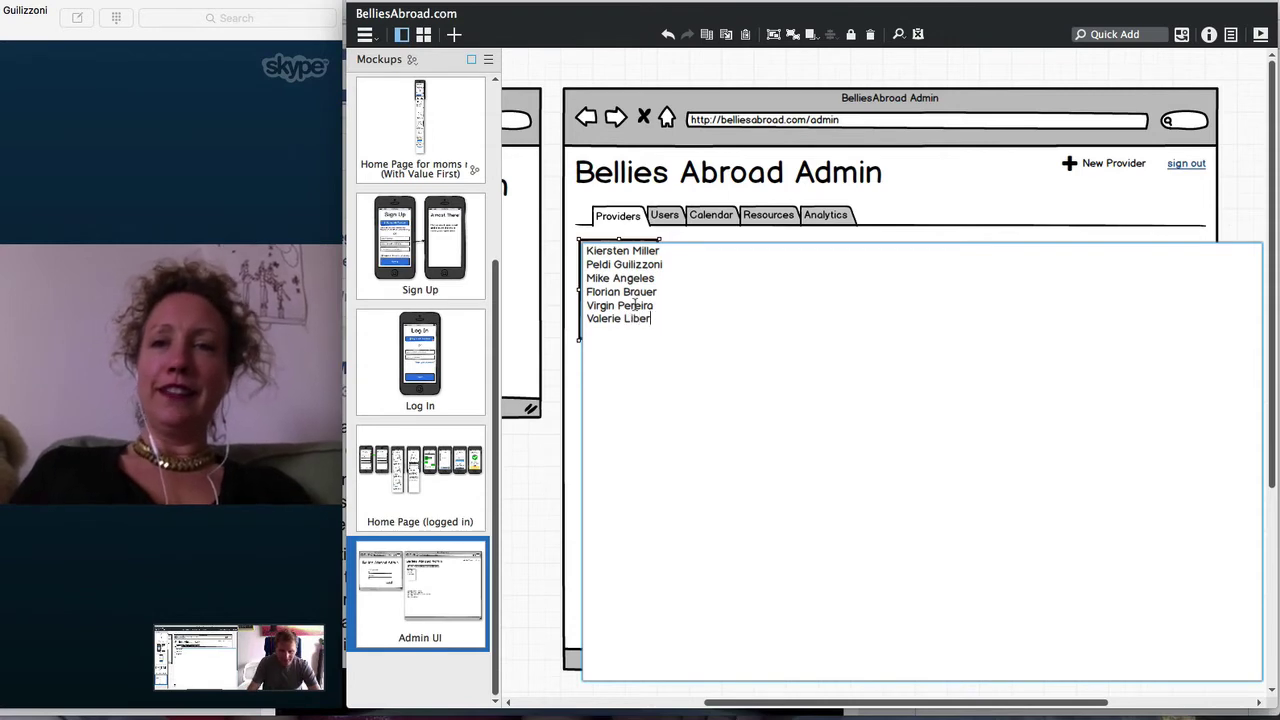
key("super+Return")
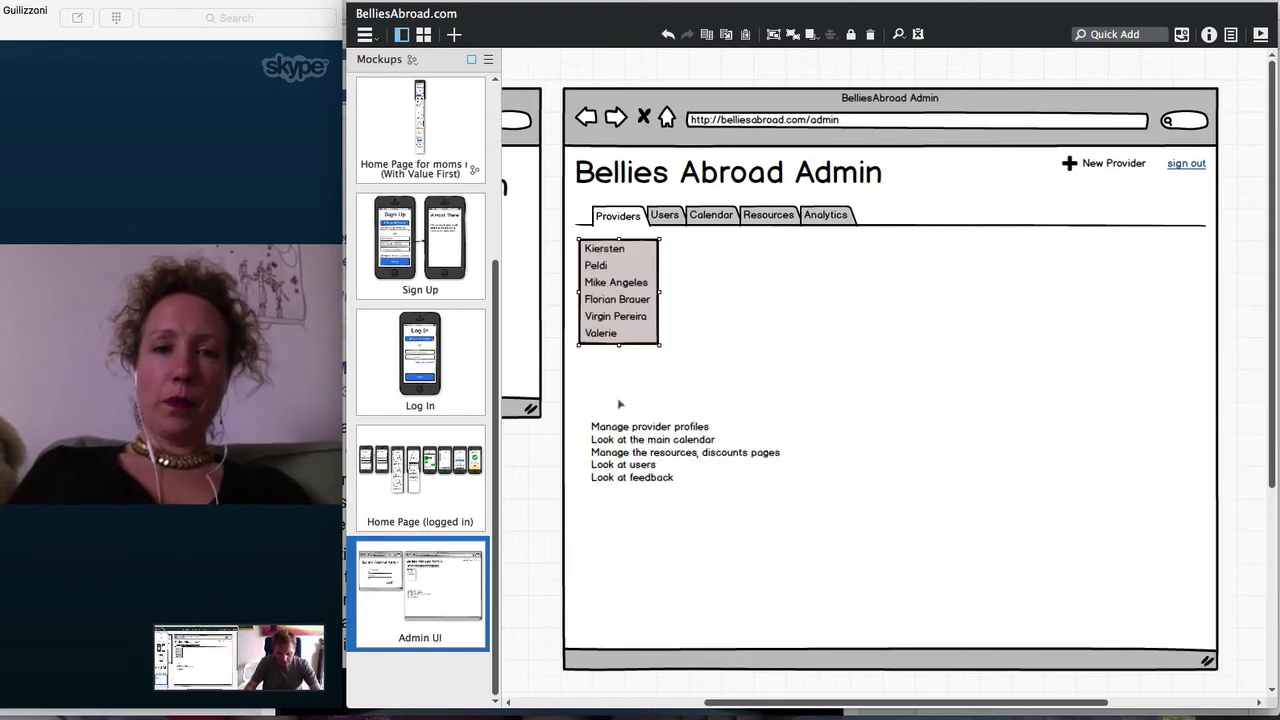
key("super+i")
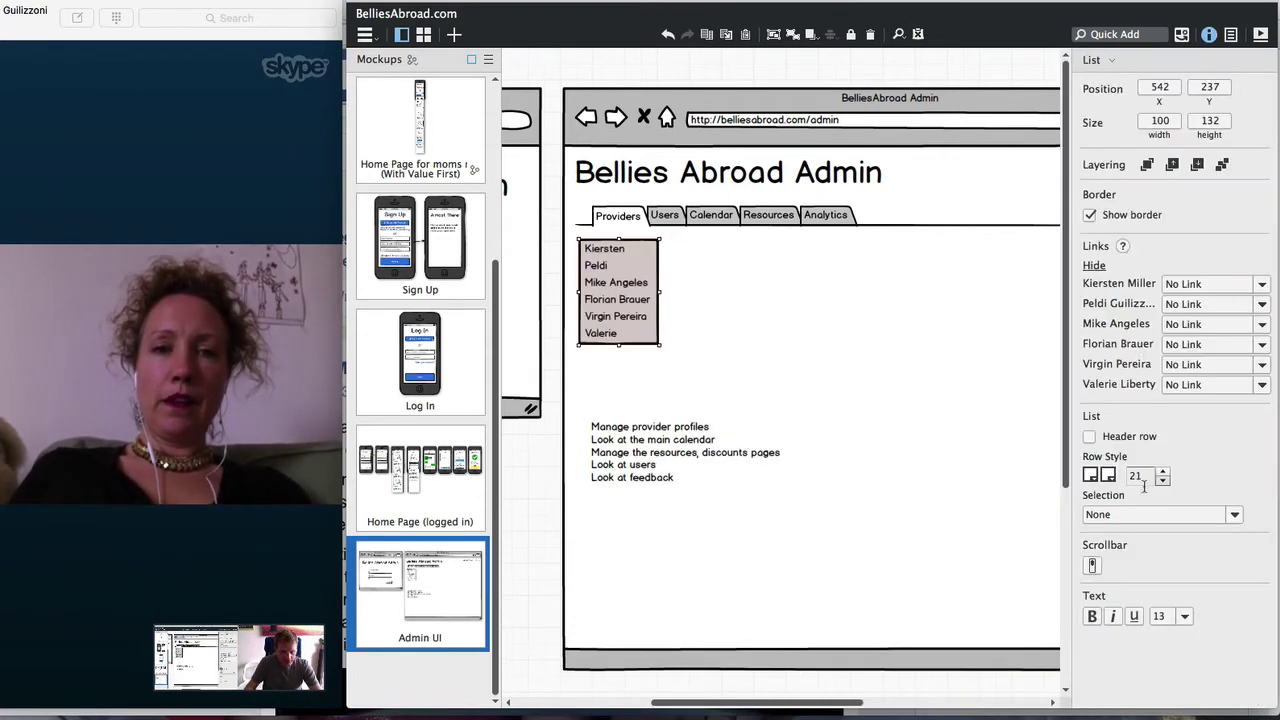
Give the list row height 33, remove its border, and narrow it to 124 wide
left_click_drag(1163, 476, 1163, 476)
left_click_drag(659, 344, 845, 411)
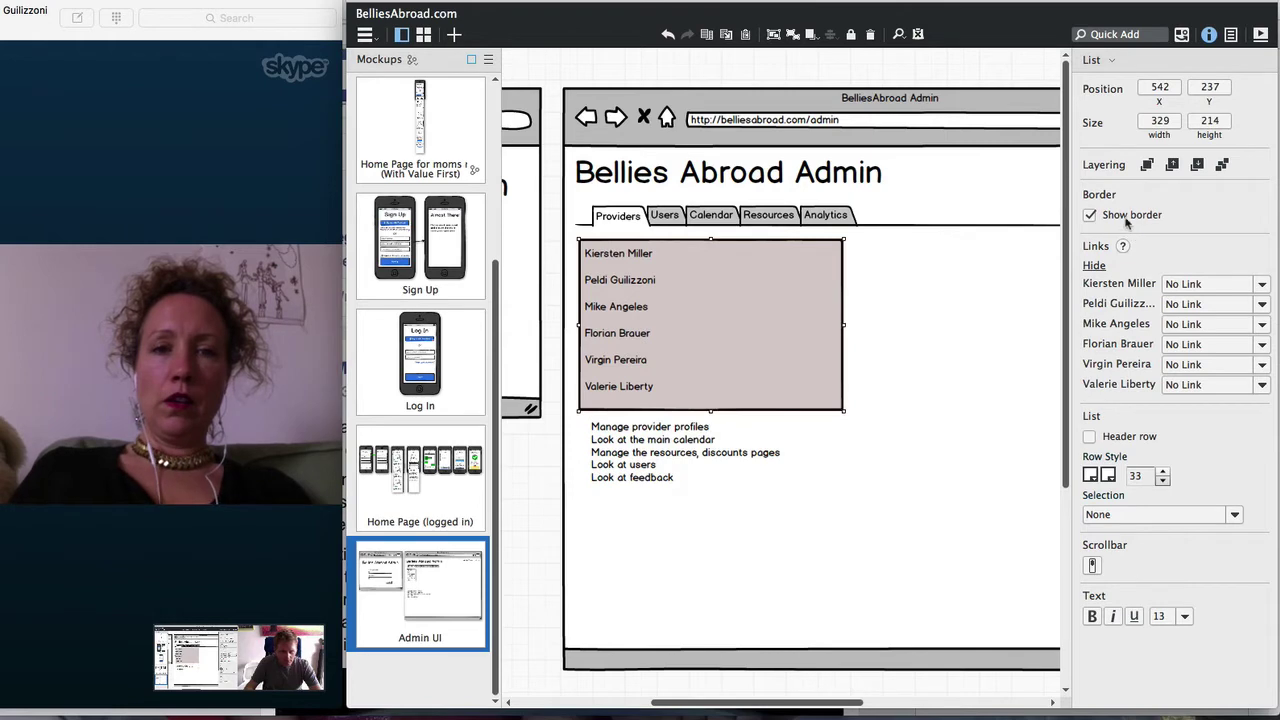
left_click(1126, 219)
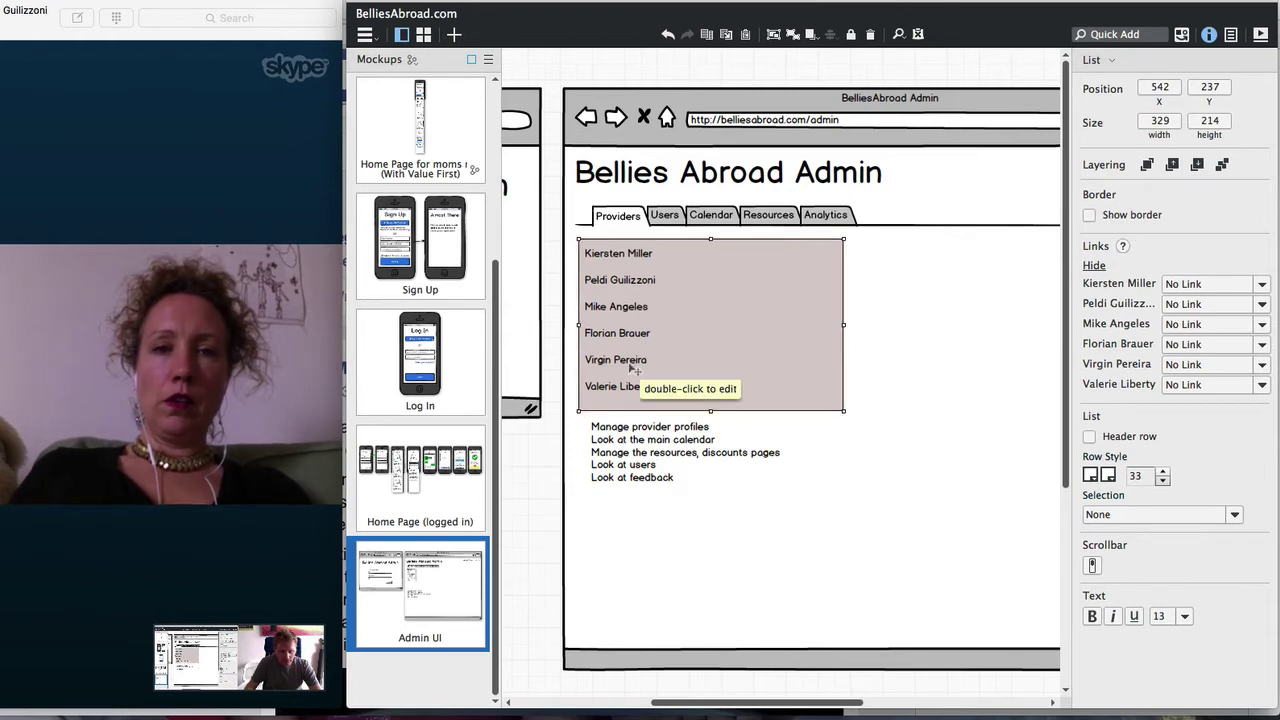
left_click(1134, 616)
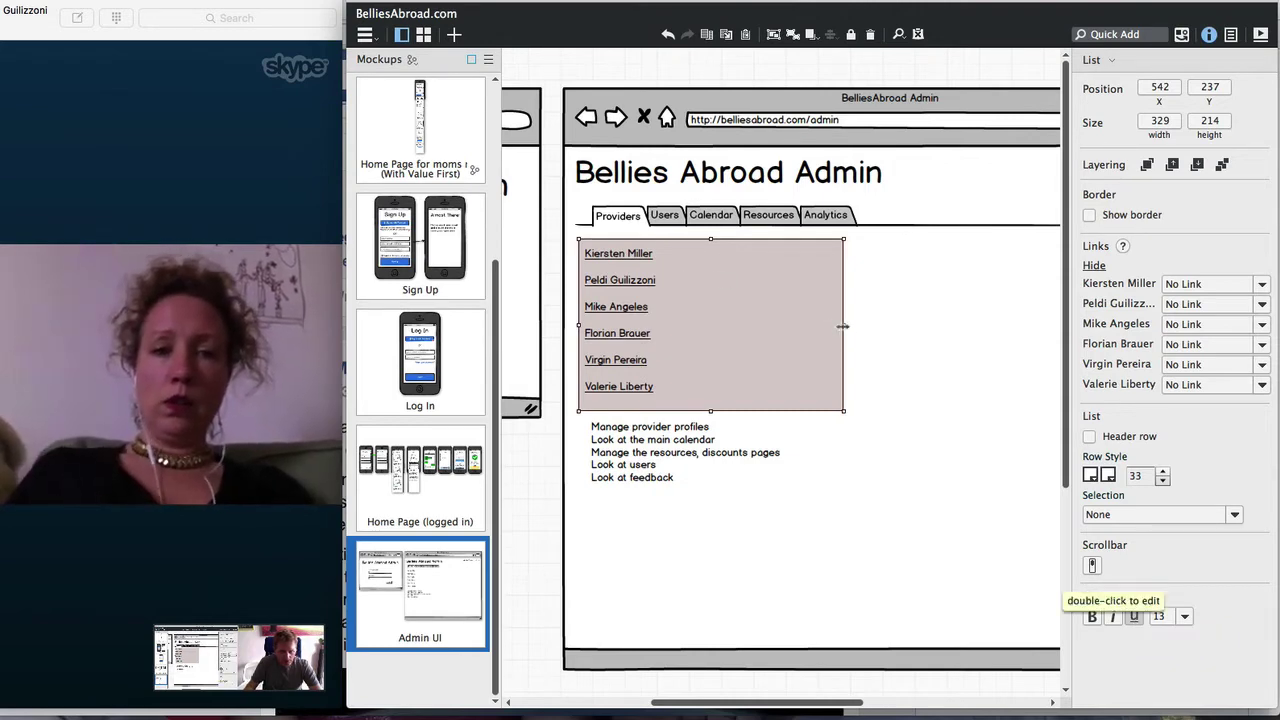
left_click_drag(844, 322, 678, 321)
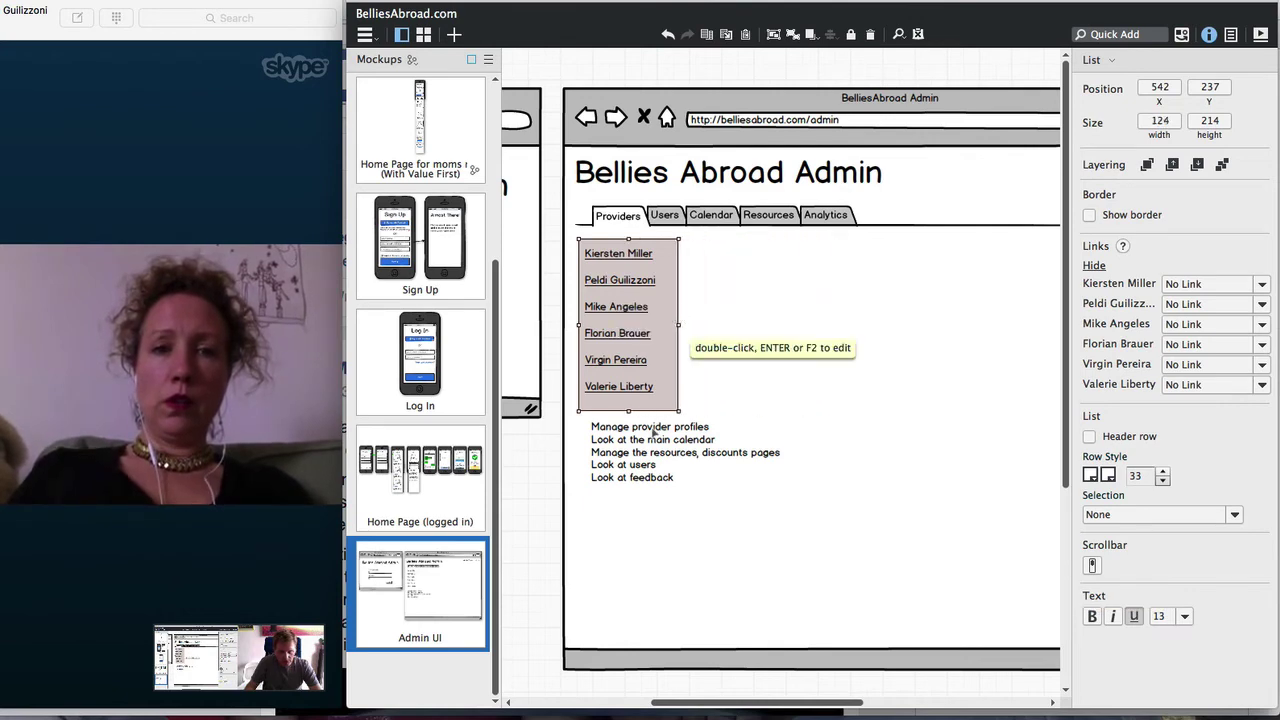
Mark the first provider row as selected, leave items un-underlined, and deselect the list
left_click(1129, 515)
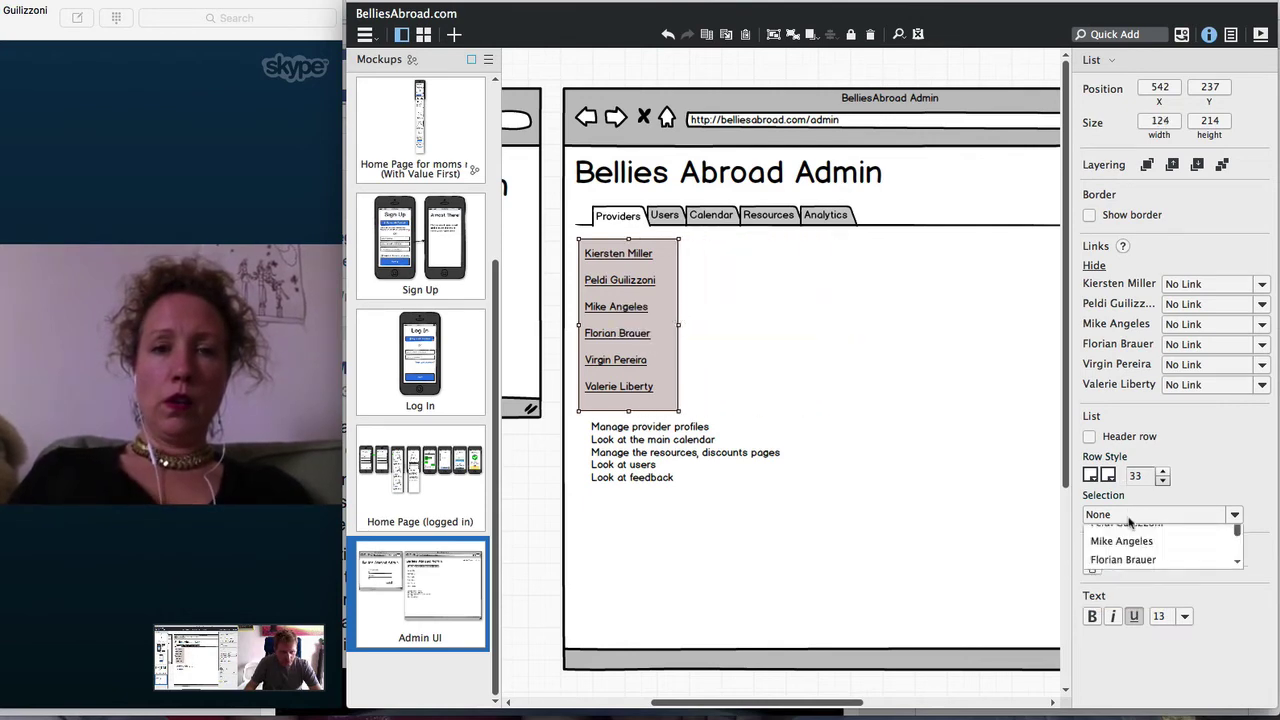
left_click(1128, 552)
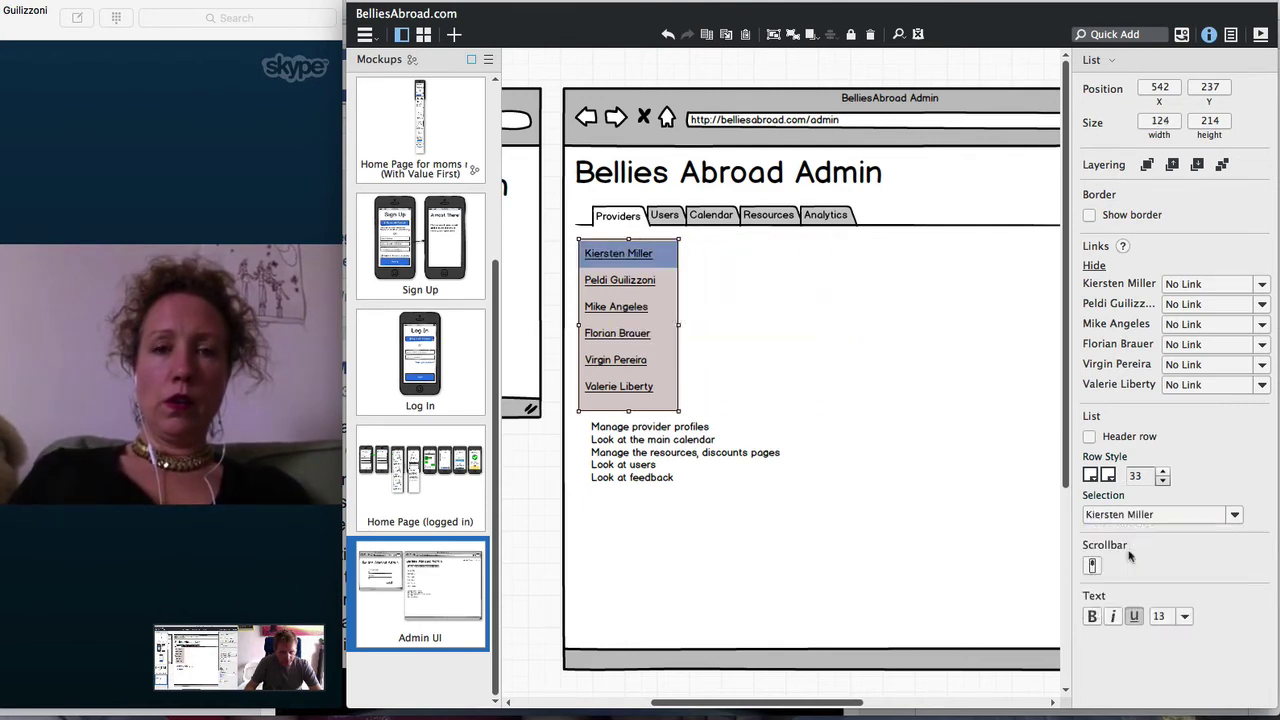
left_click(1135, 616)
left_click(754, 358)
left_click(538, 484)
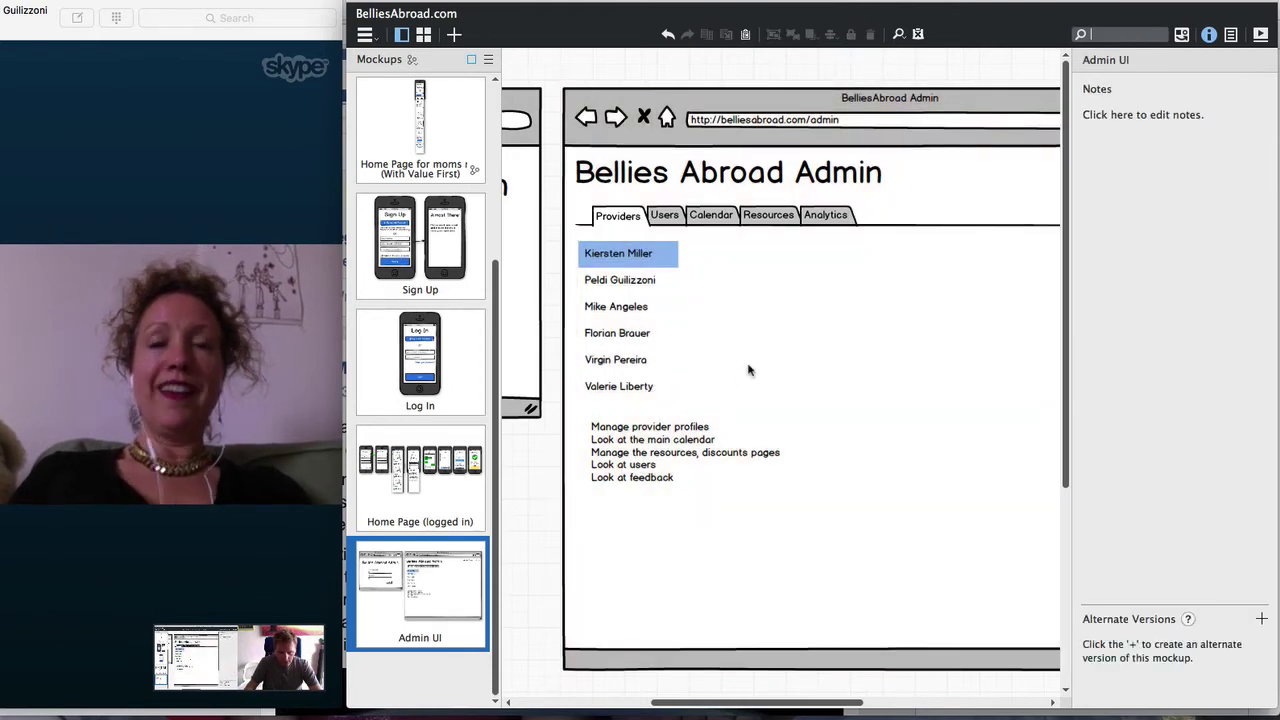
Add an 'A Big Title' heading beside the provider list
type("title")
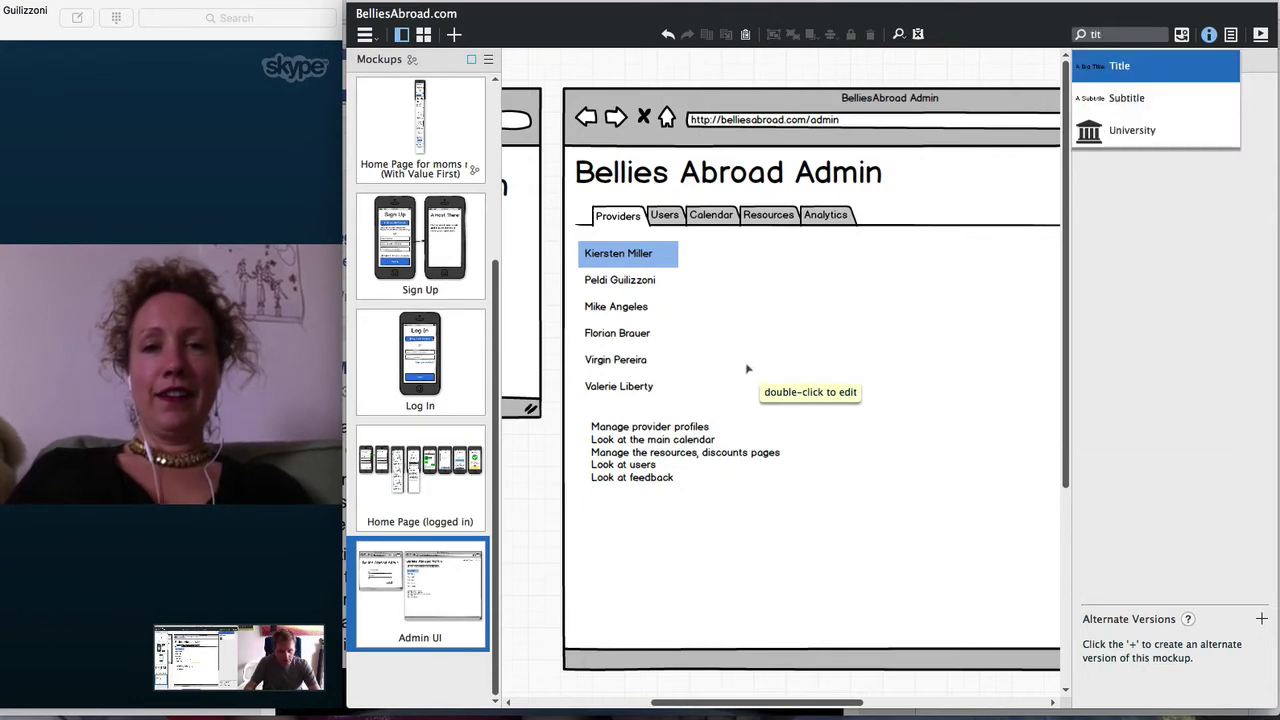
key("Return")
left_click(741, 262)
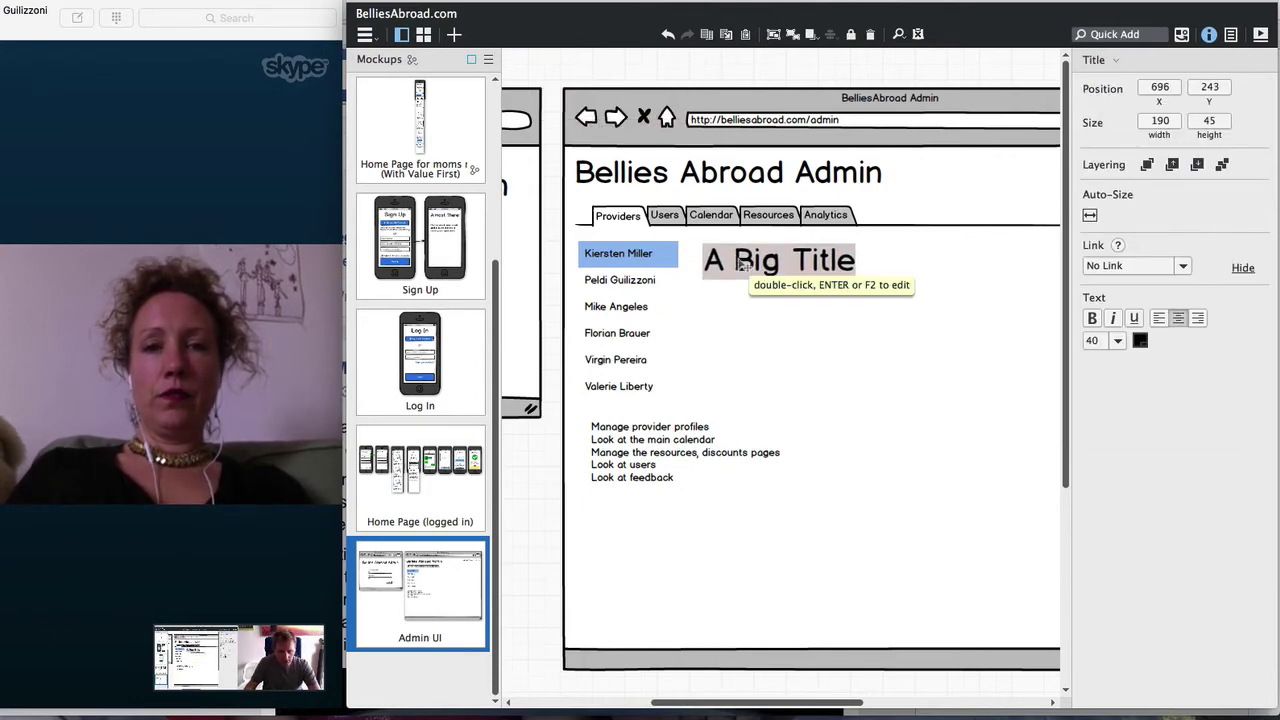
Add a placeholder rectangle to the detail area, hide the thumbnails, then delete the rectangle
type("re")
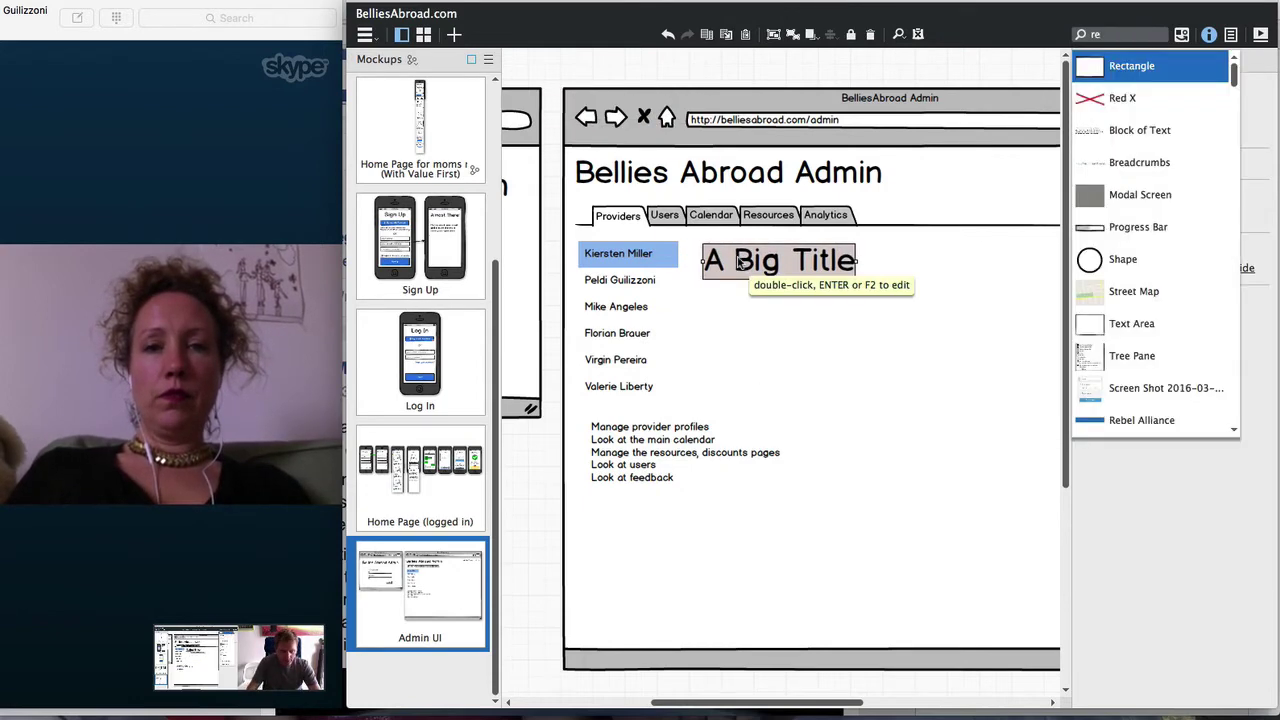
key("Return")
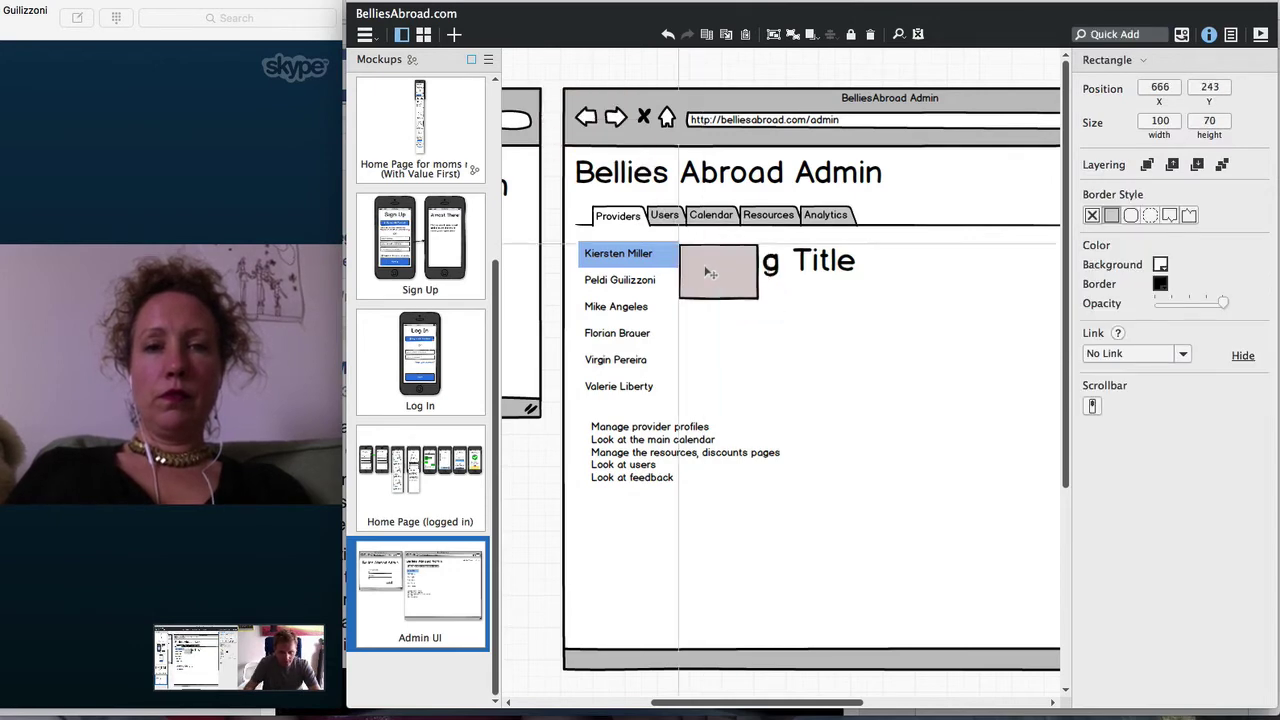
left_click(708, 271)
left_click_drag(760, 296, 1037, 540)
left_click_drag(742, 705, 788, 705)
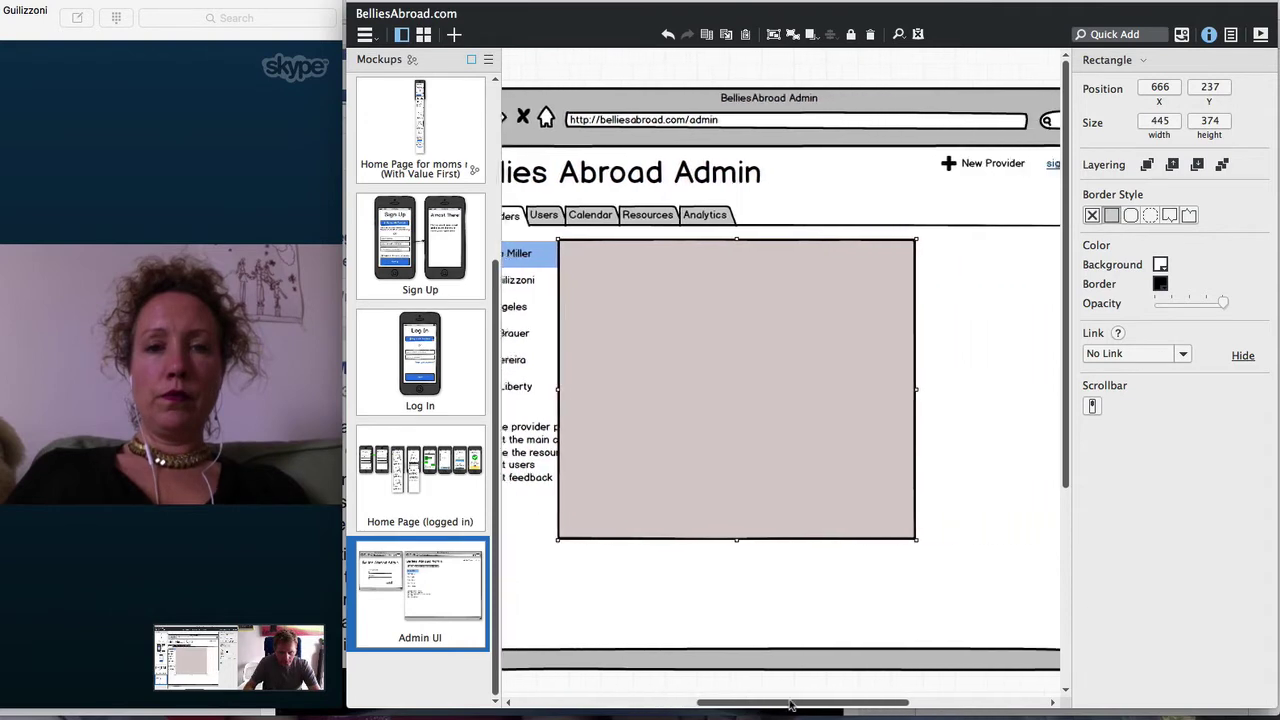
left_click(401, 34)
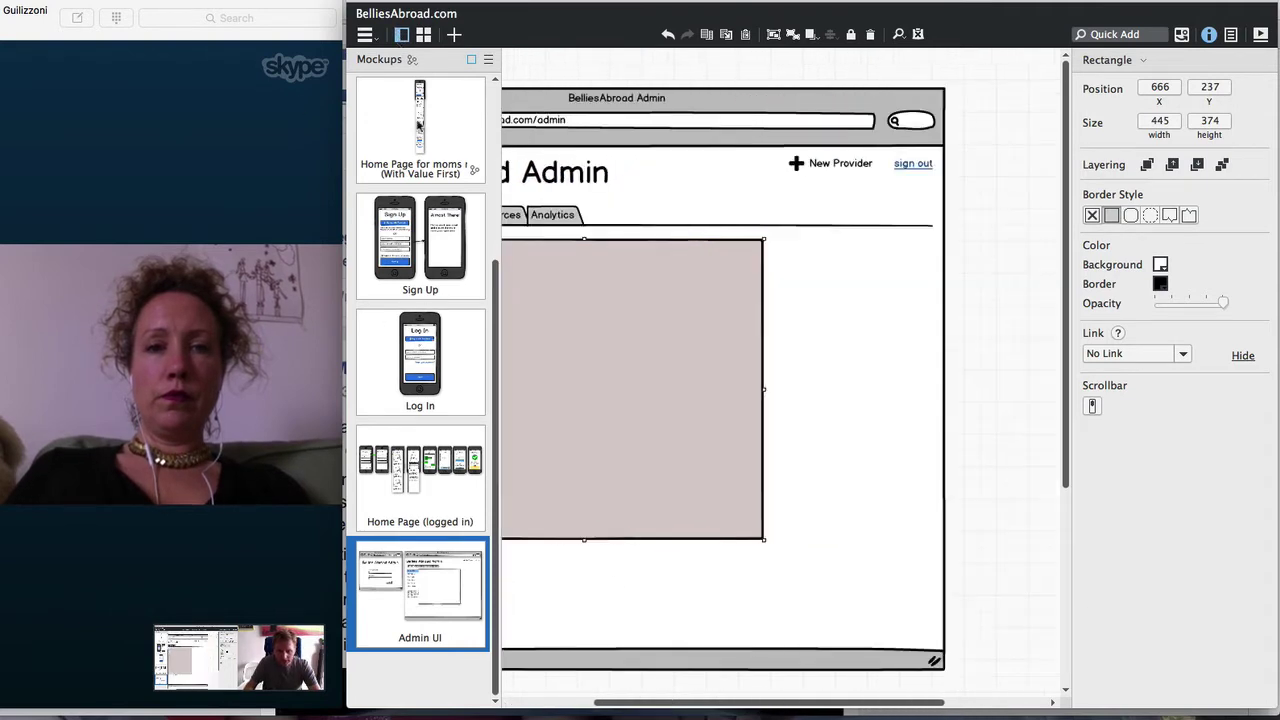
left_click_drag(680, 707, 641, 708)
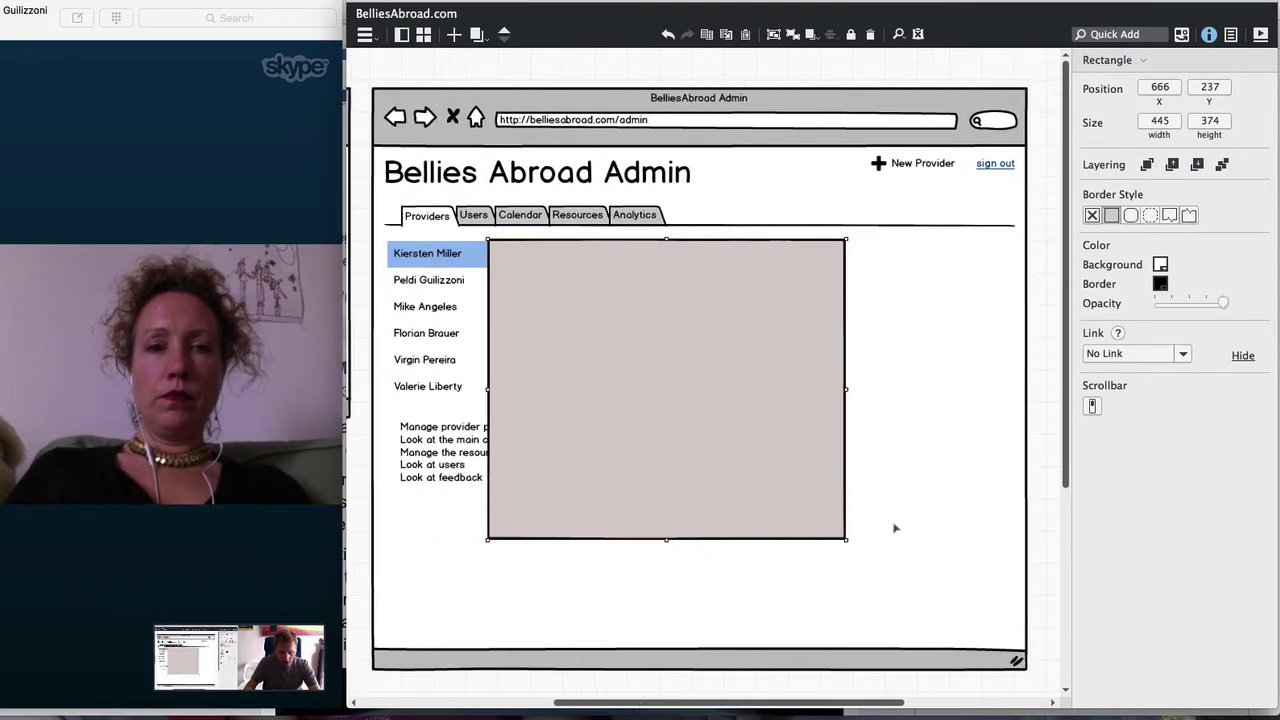
key("Delete")
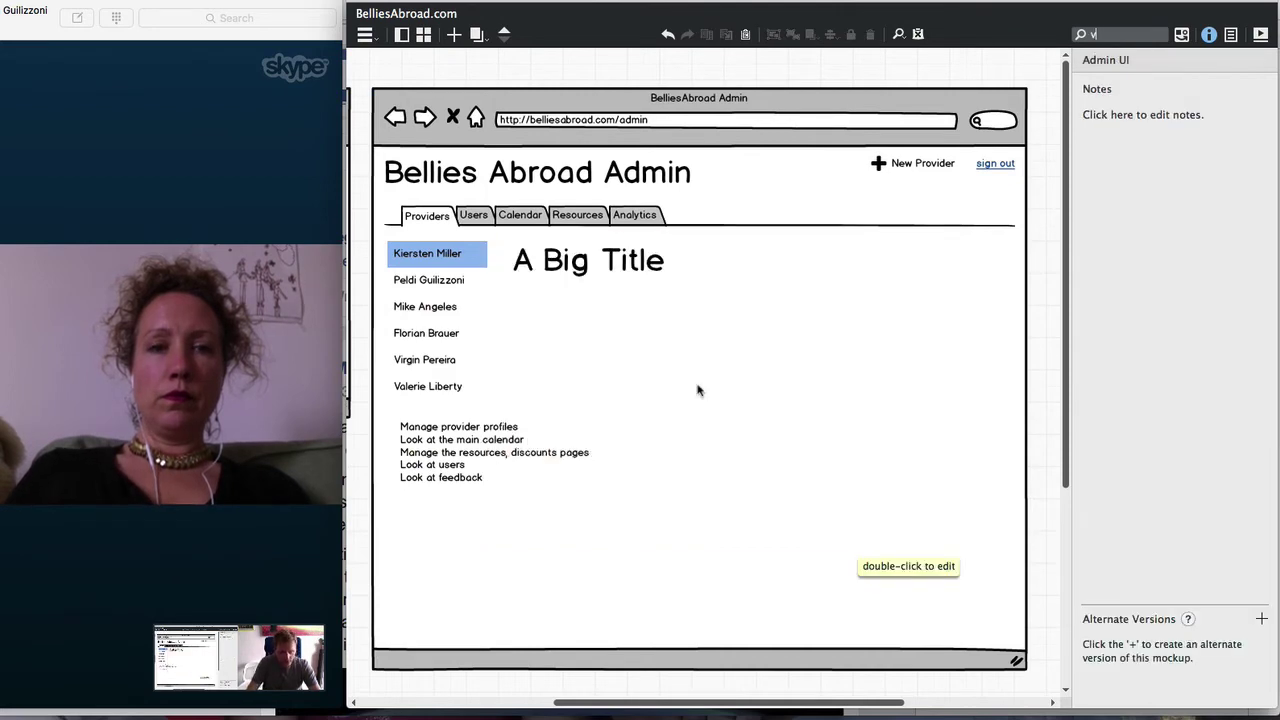
Insert a vertical rule beside the provider list and stretch it to the pane bottom
key("BackSpace")
key("Down")
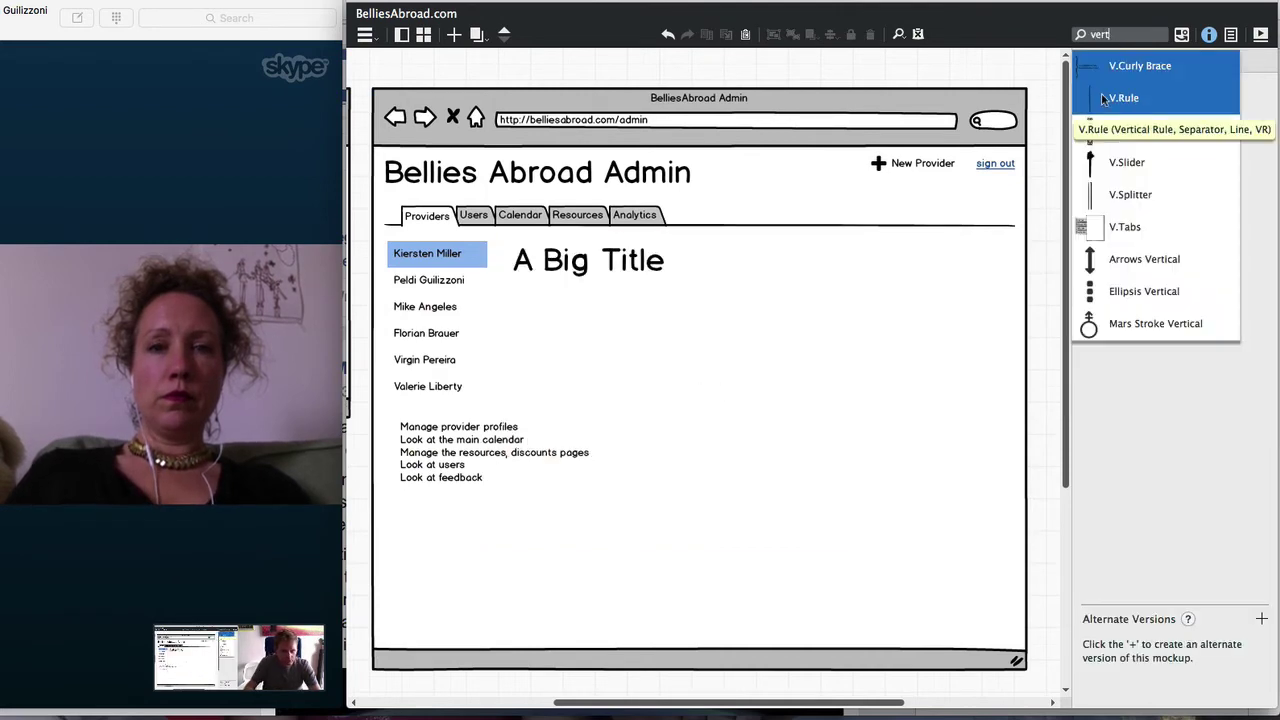
key("Return")
left_click_drag(401, 153, 497, 303)
left_click_drag(498, 478, 504, 637)
Change the big title heading to the first provider's name
left_click(513, 260)
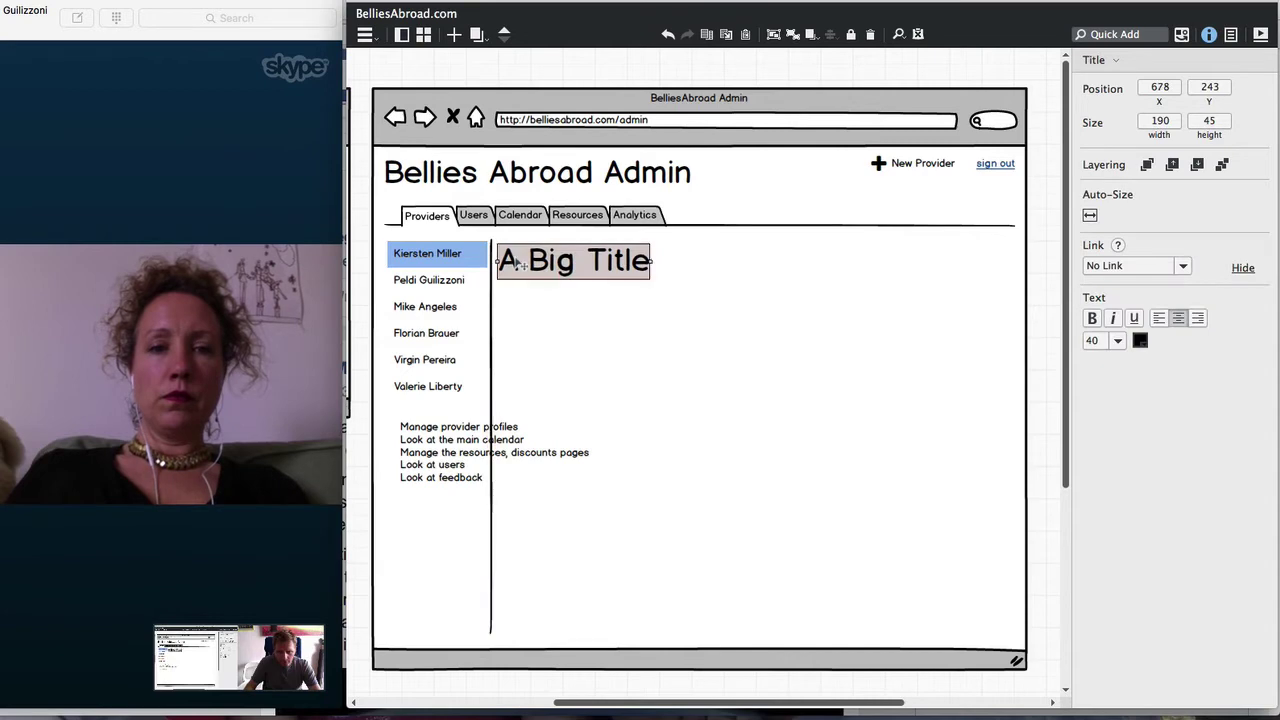
double_click(529, 267)
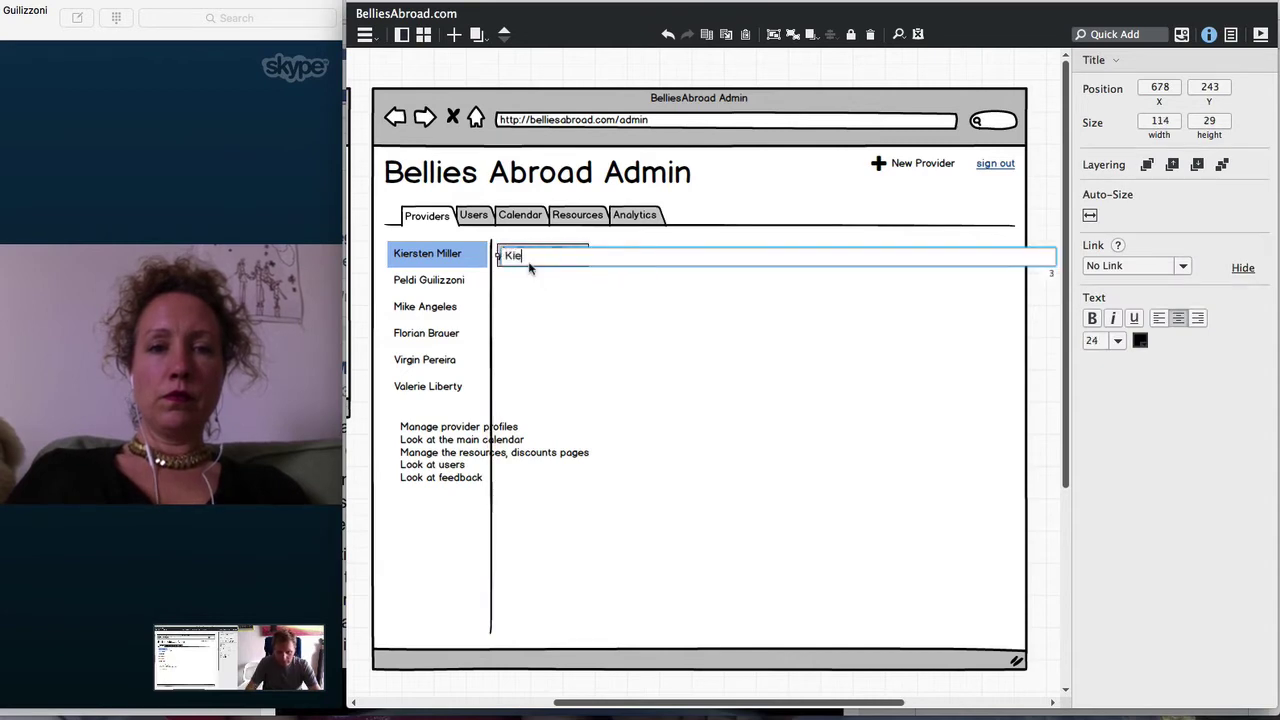
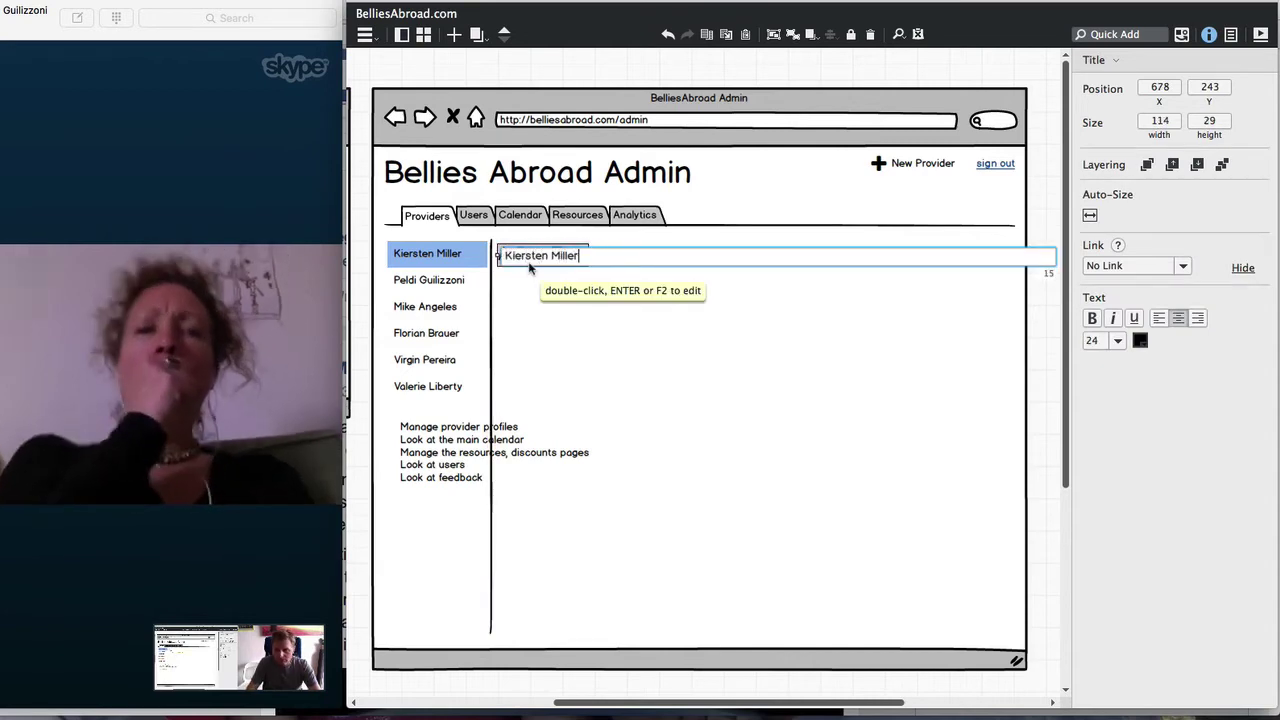
key("Return")
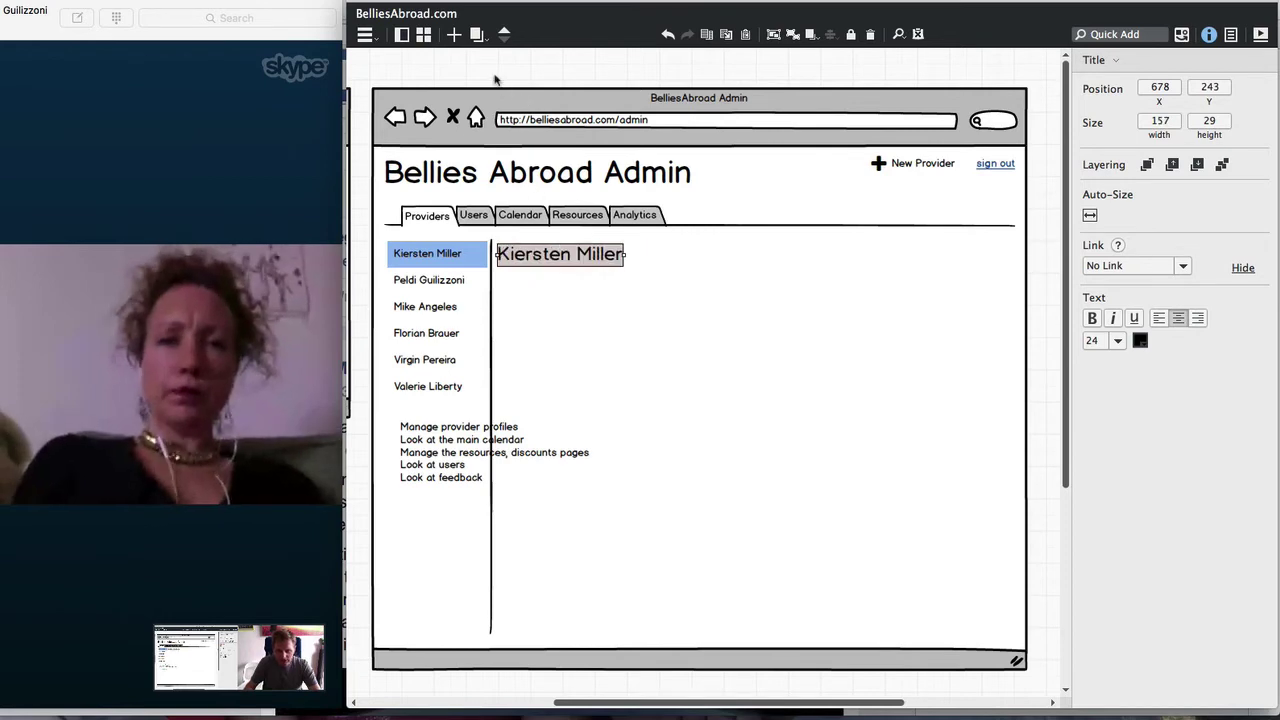
left_click(494, 79)
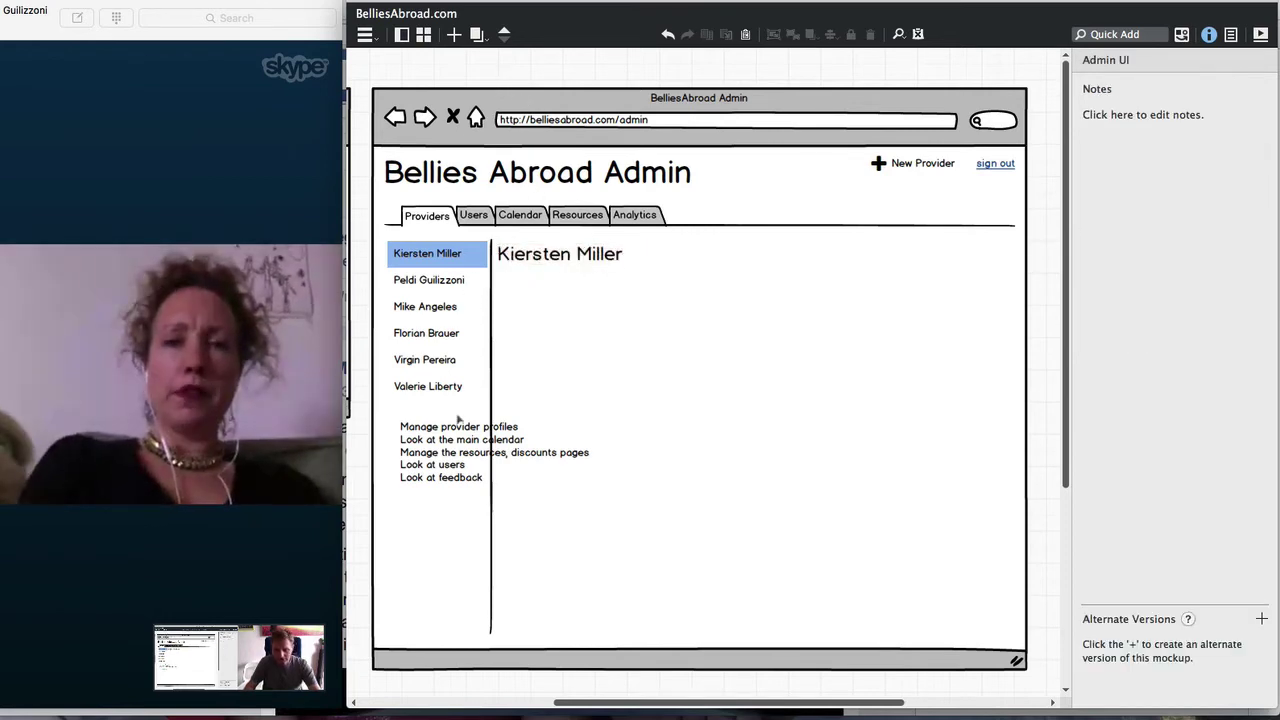
Insert a Webcam placeholder as the profile photo below the provider name
left_click(548, 264)
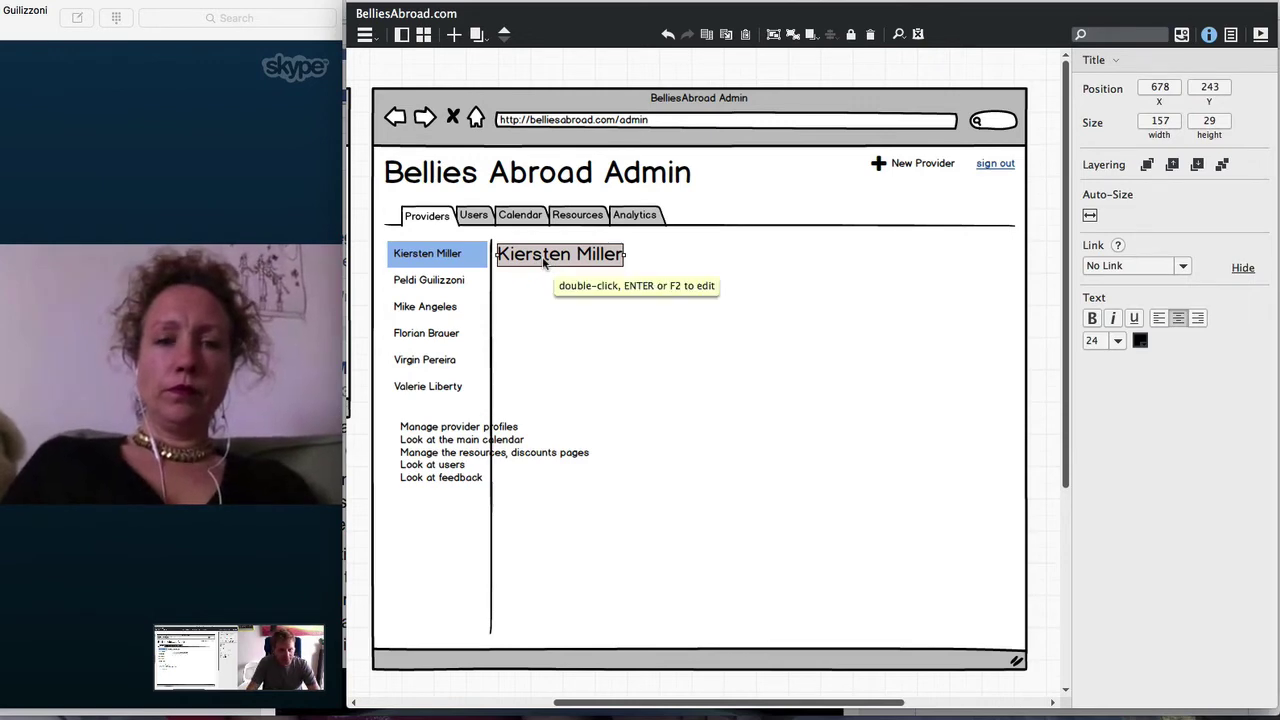
type("vide")
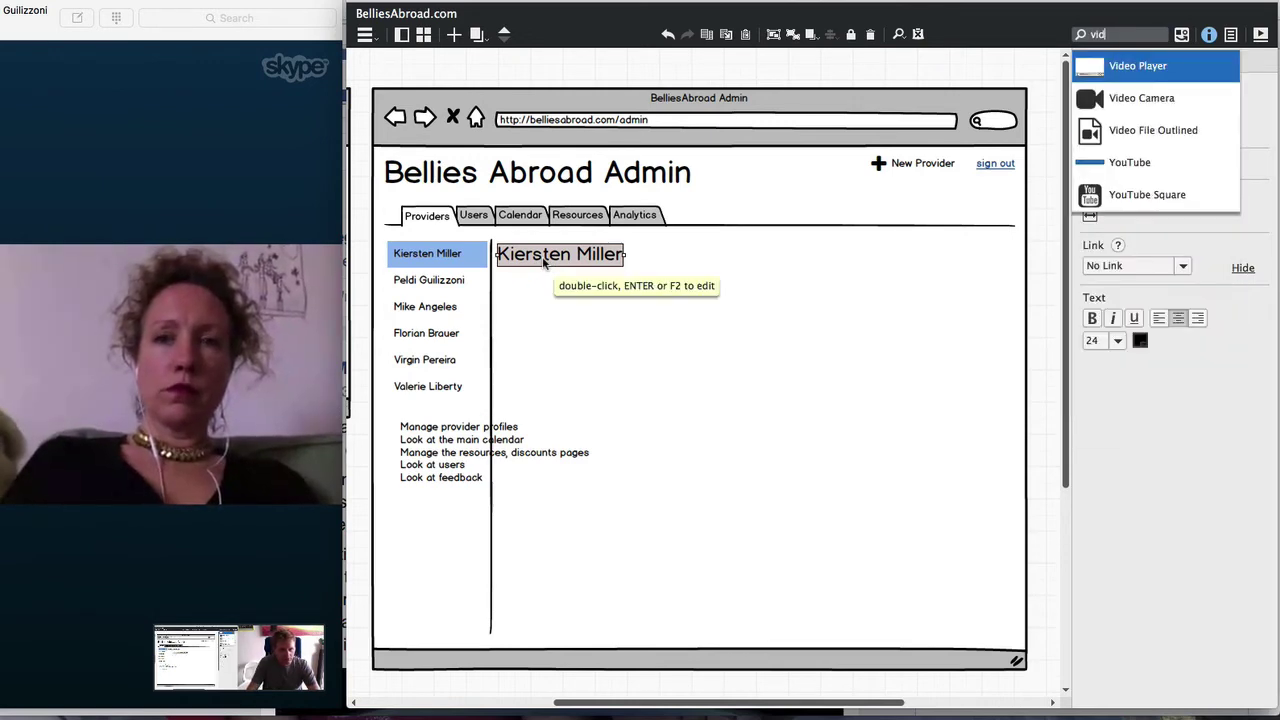
key("BackSpace")
key("BackSpace")
key("BackSpace")
key("BackSpace")
type("uwe")
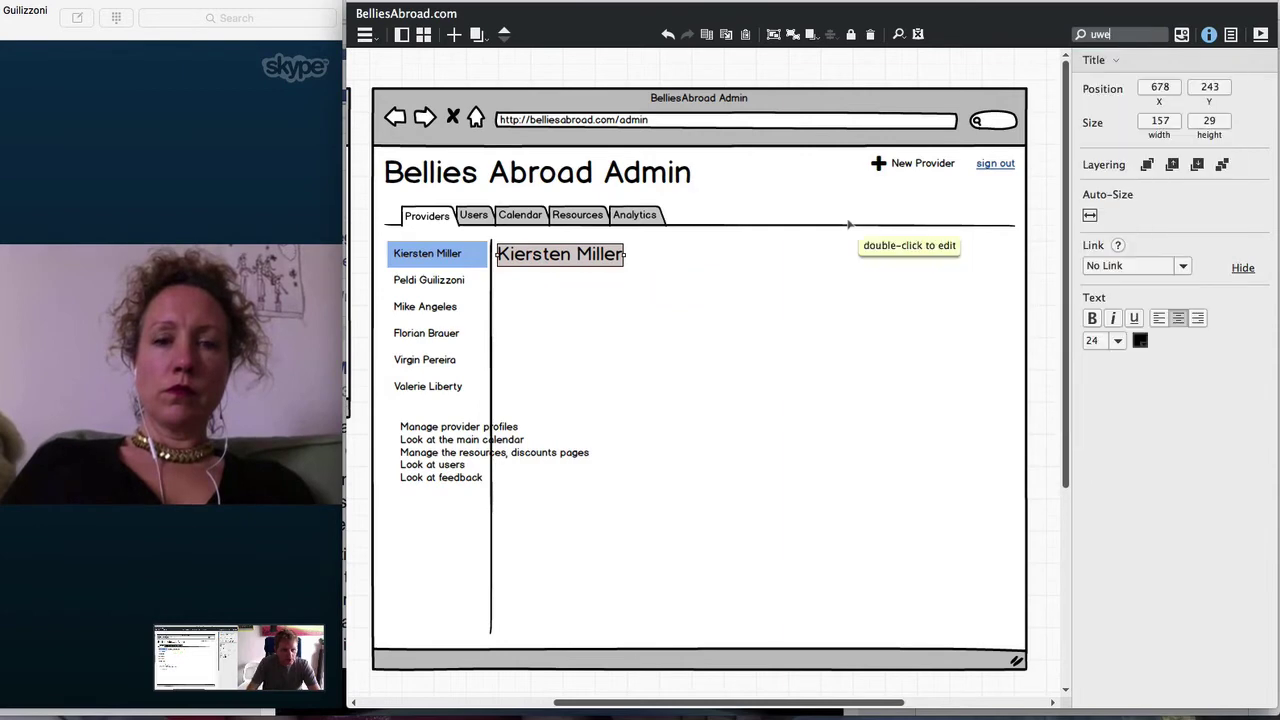
key("BackSpace")
key("BackSpace")
type("webc")
key("Return")
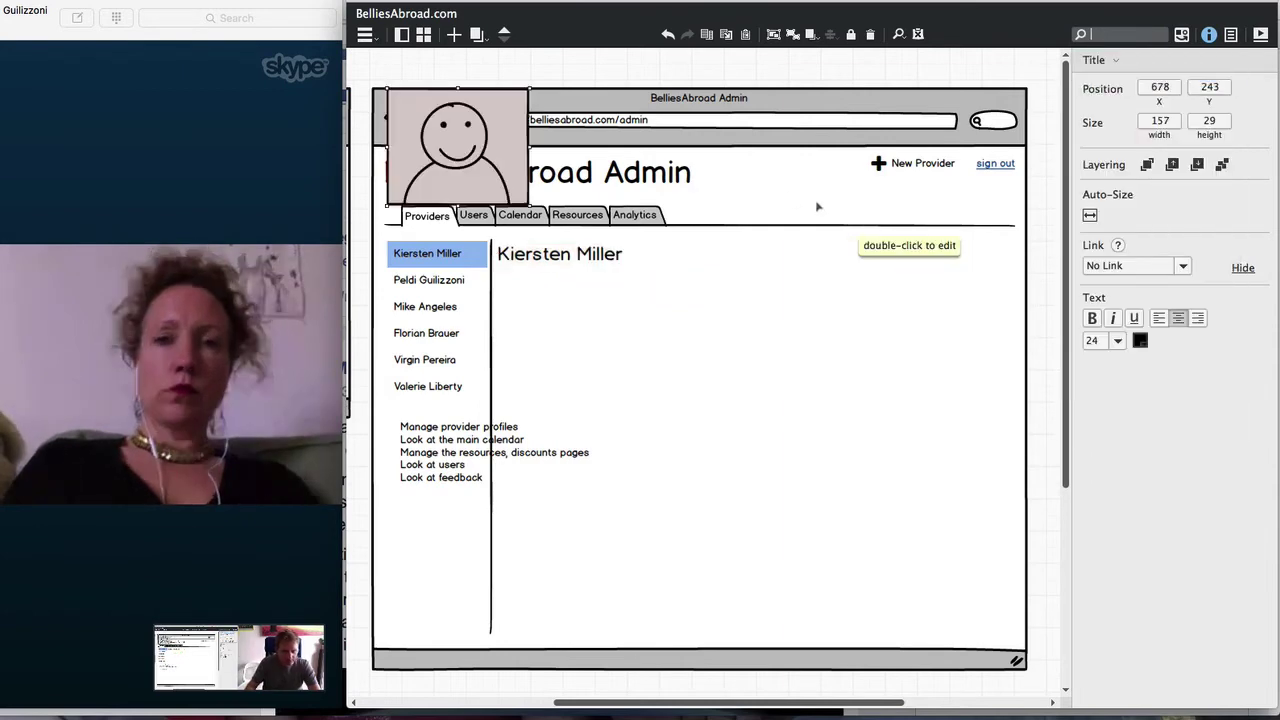
left_click_drag(519, 175, 608, 345)
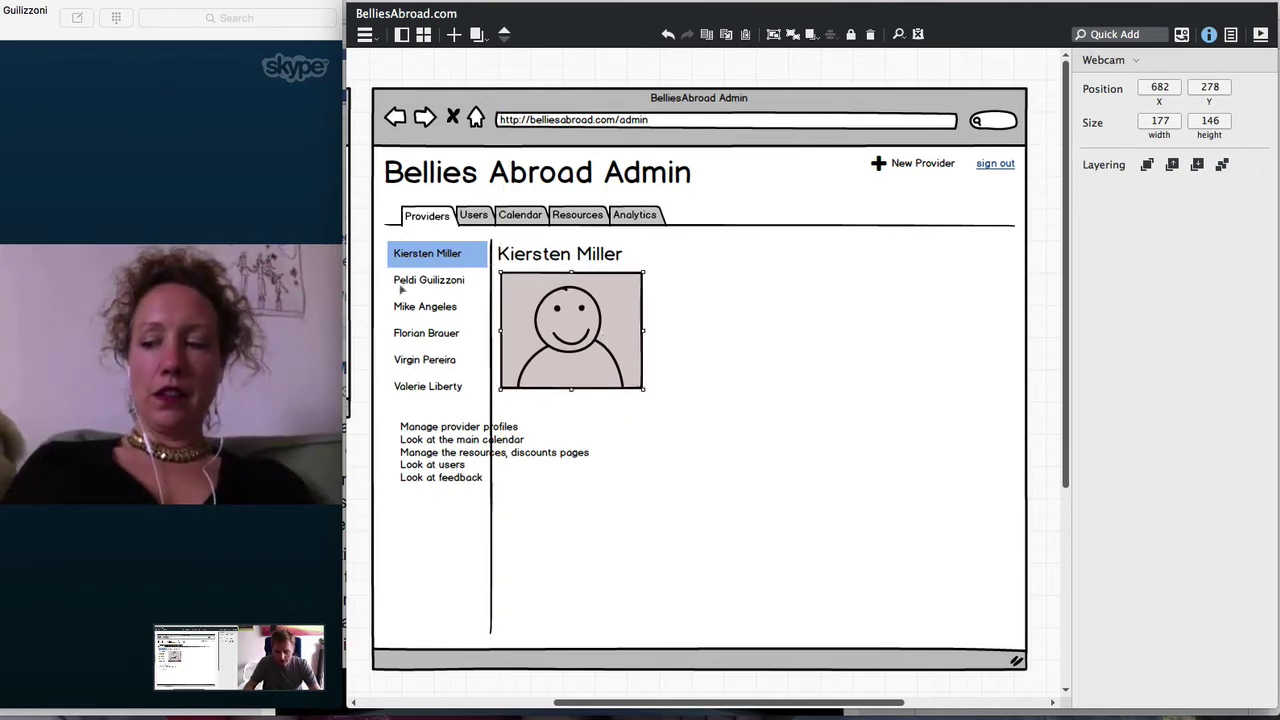
left_click(478, 35)
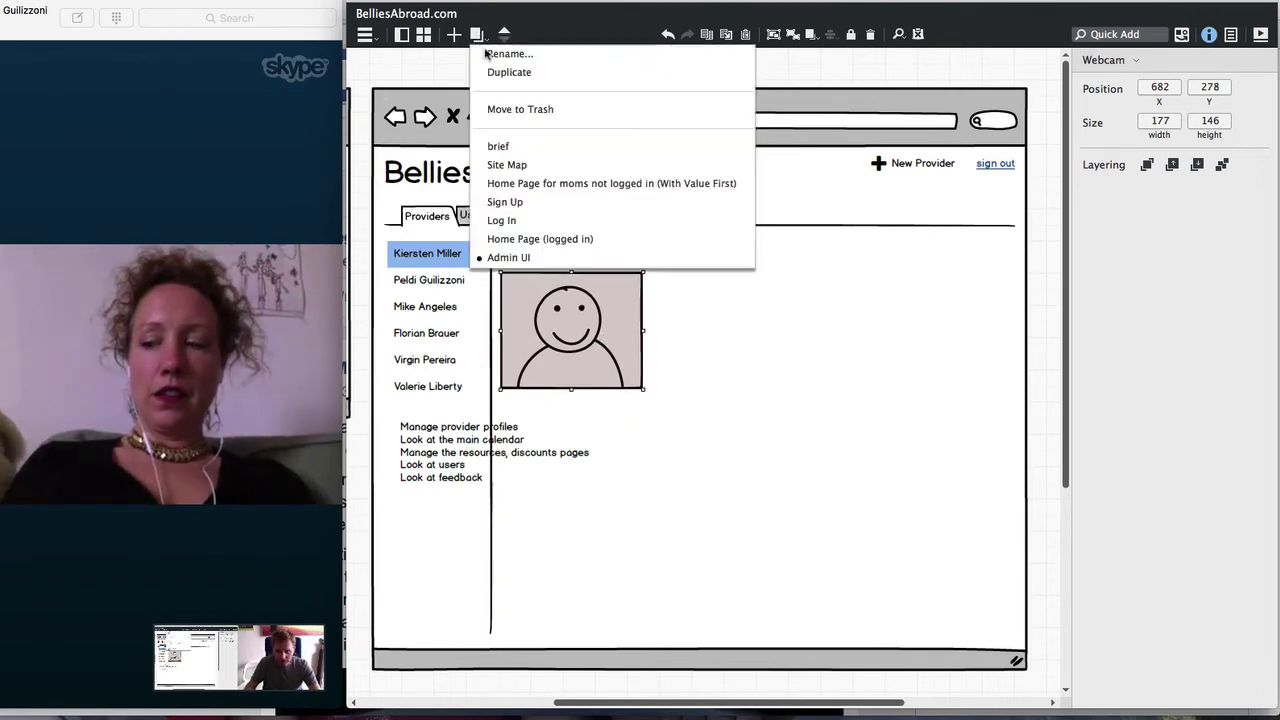
left_click(546, 184)
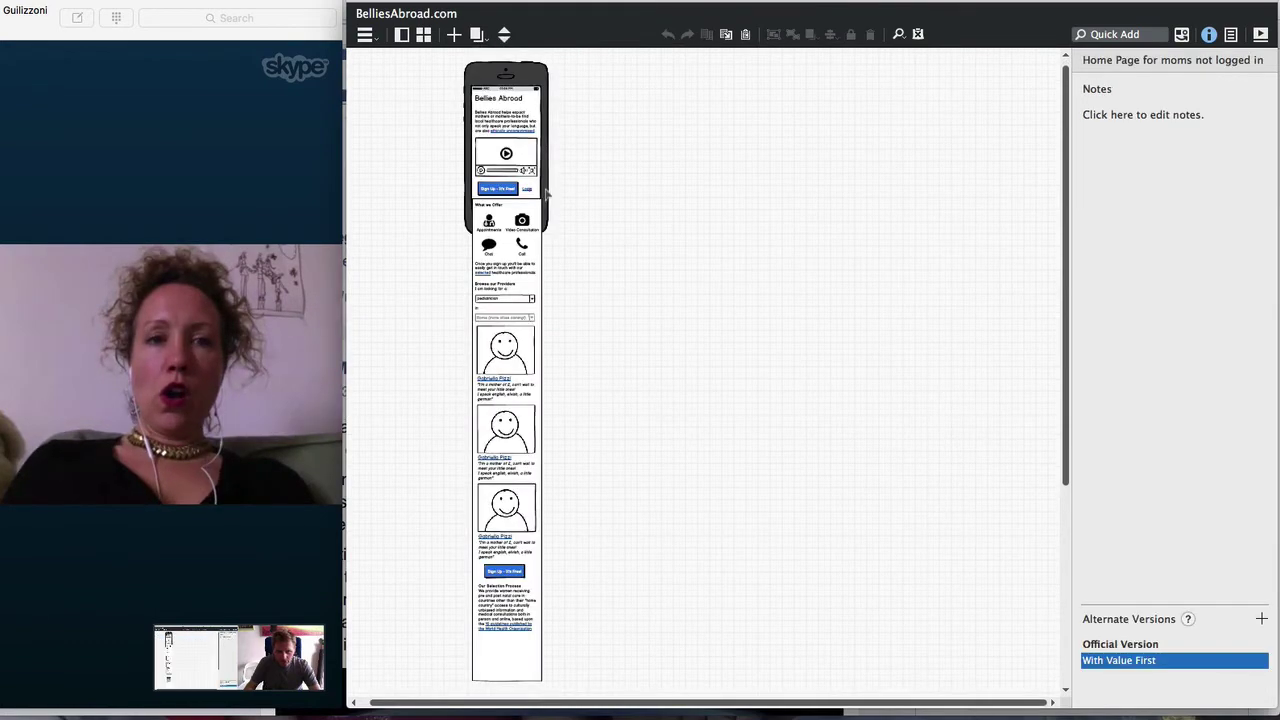
key("super+plus")
key("super+plus")
key("super+plus")
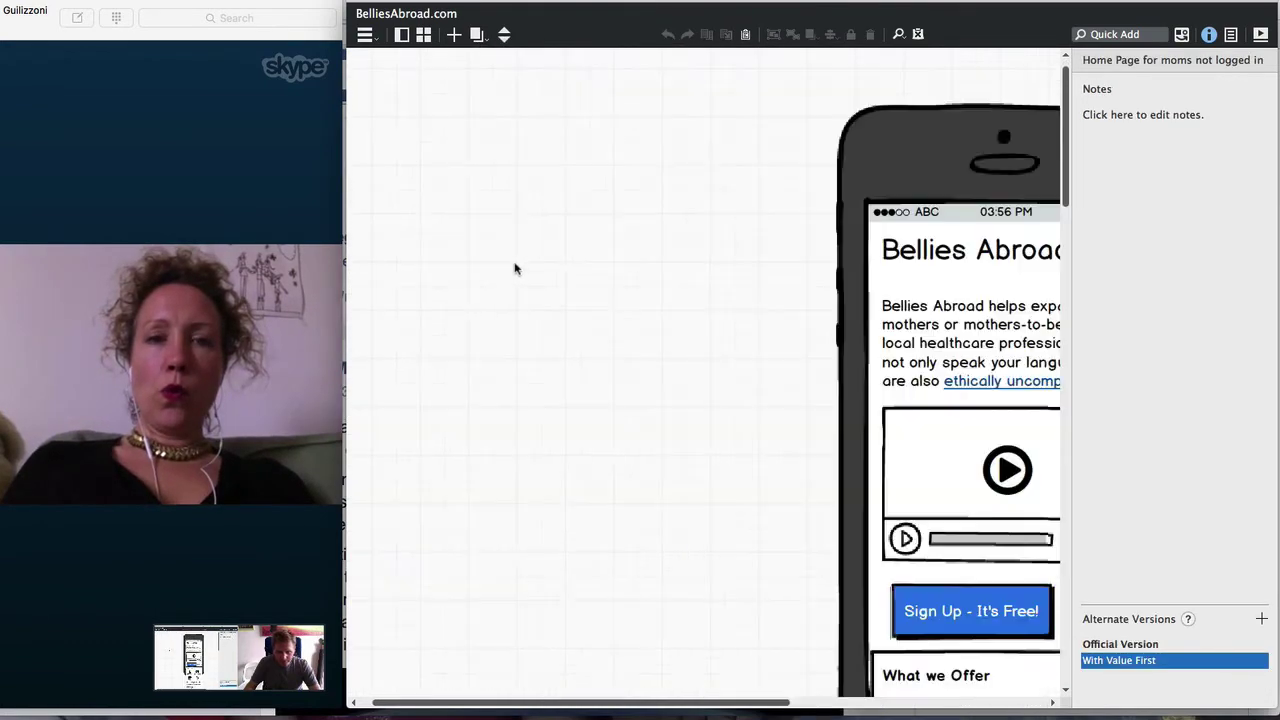
scroll(516, 267, "down", 15)
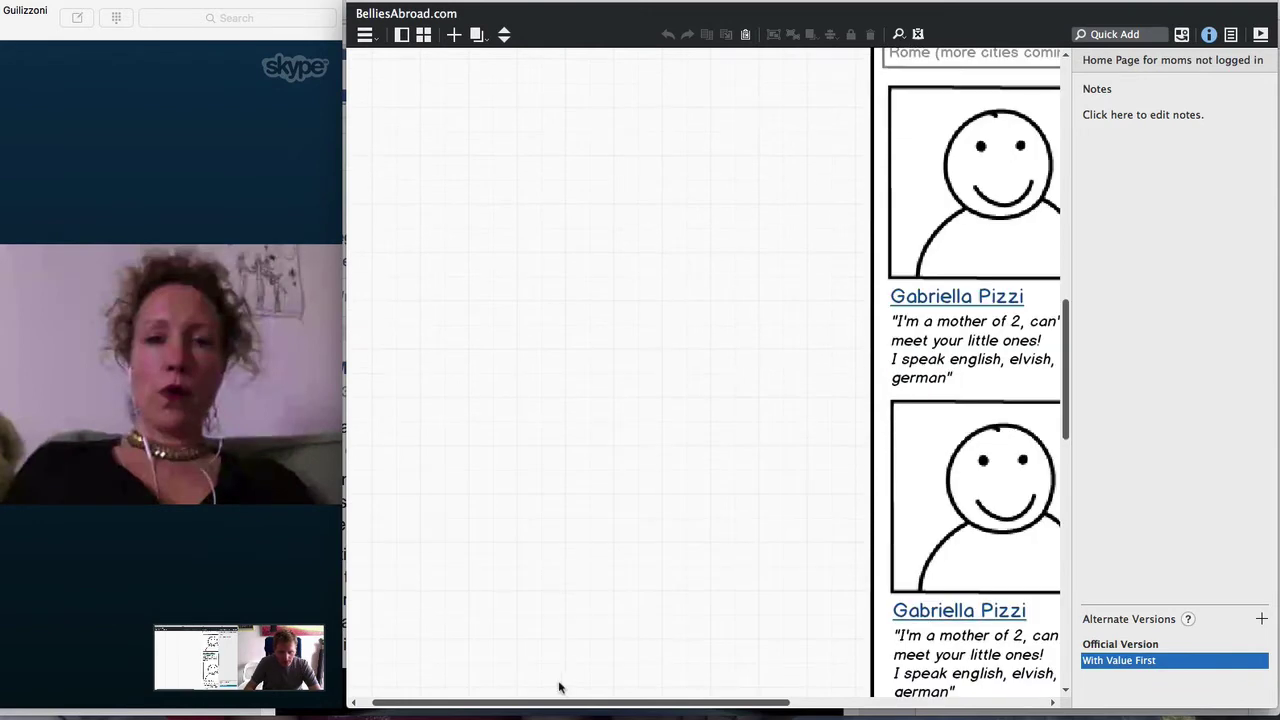
scroll(560, 706, "right", 5)
scroll(550, 400, "up", 6)
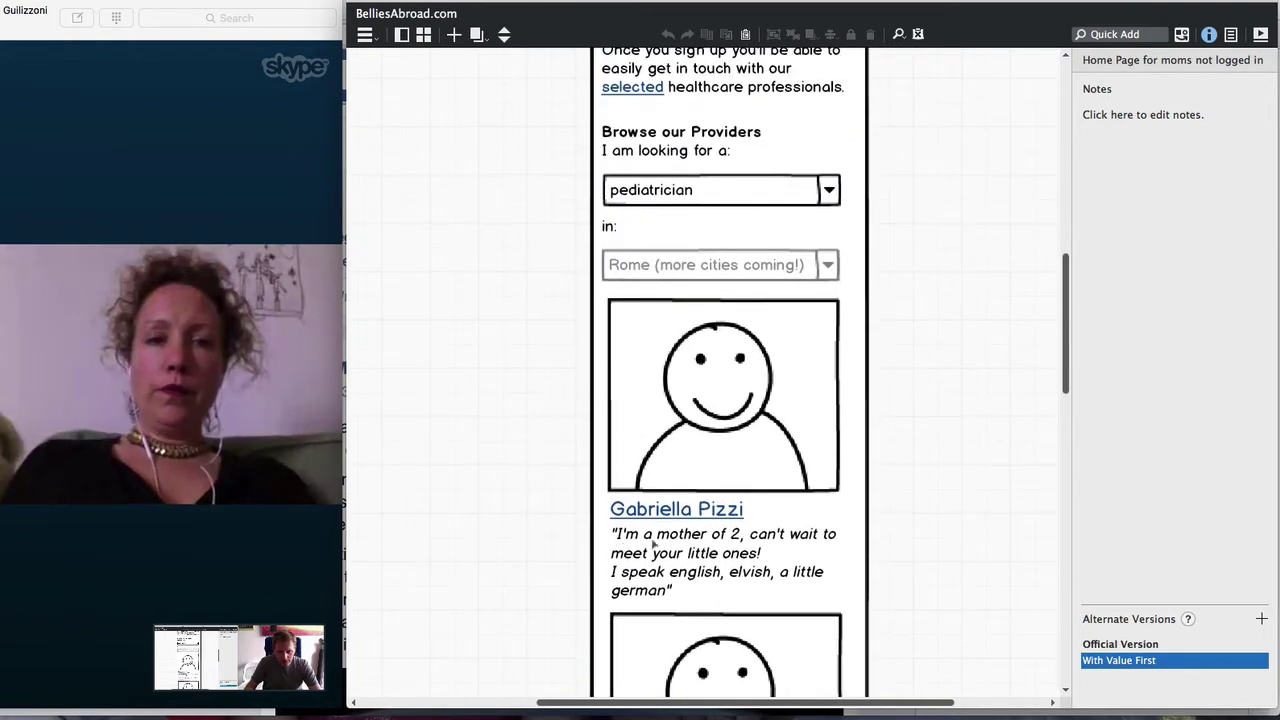
left_click(478, 35)
left_click(494, 258)
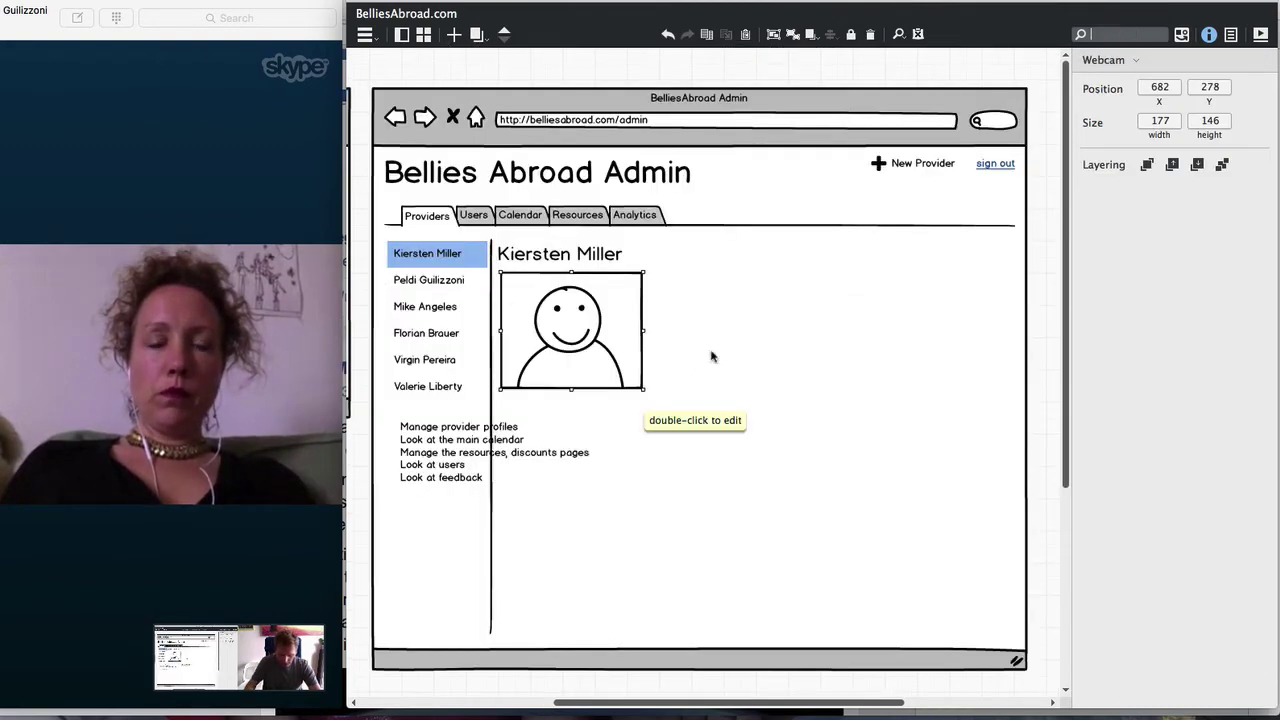
Copy the login form group from the login mockup and paste it beside the provider photo
left_click(516, 709)
left_click(494, 268)
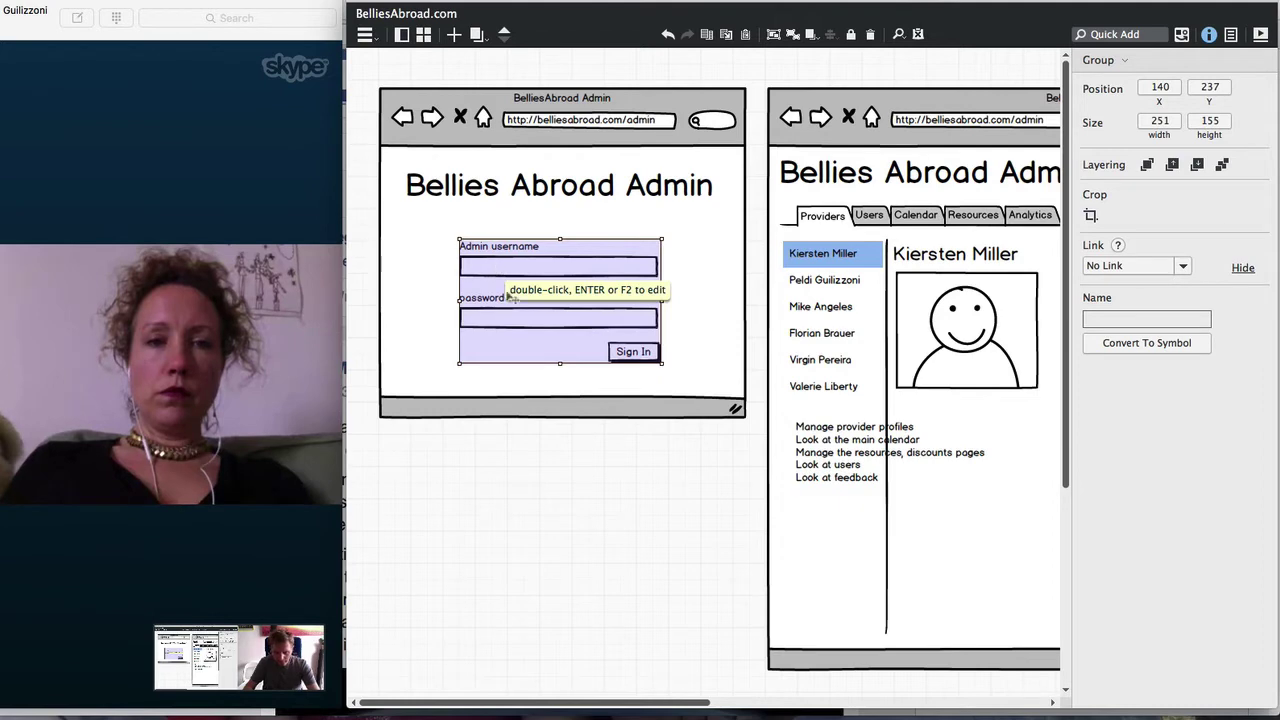
left_click(727, 705)
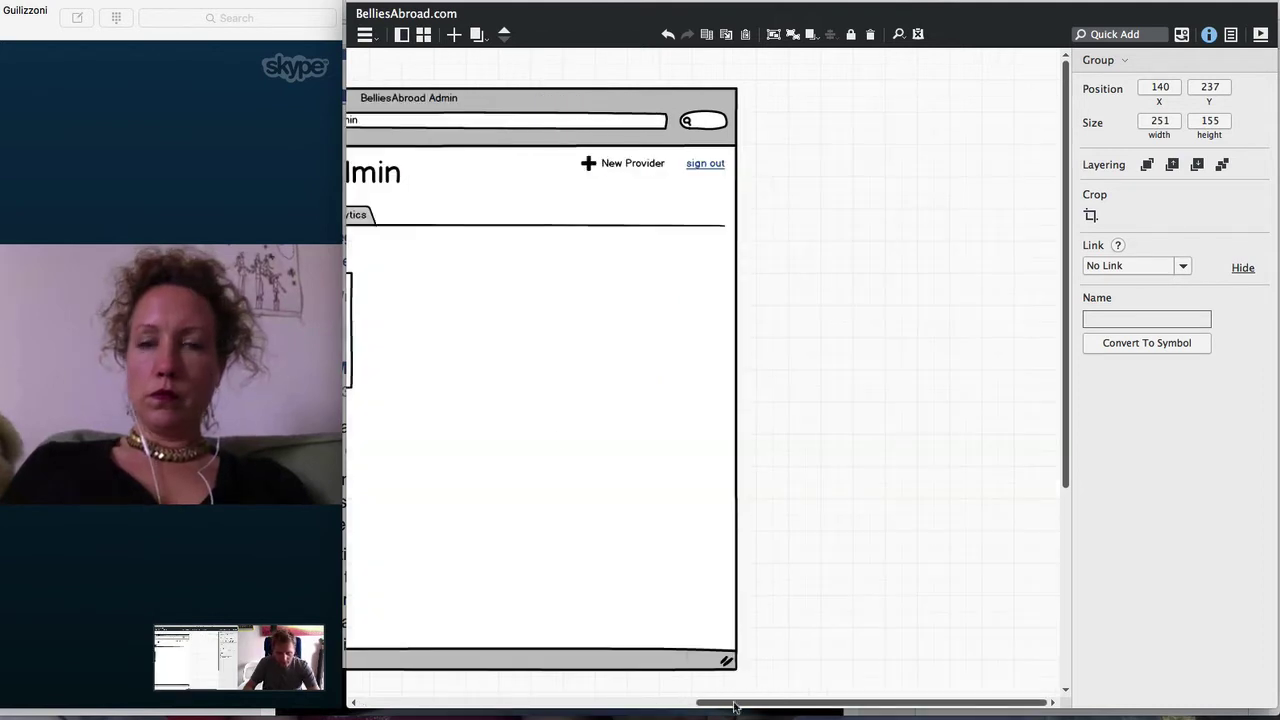
left_click_drag(723, 706, 636, 704)
key("super+v")
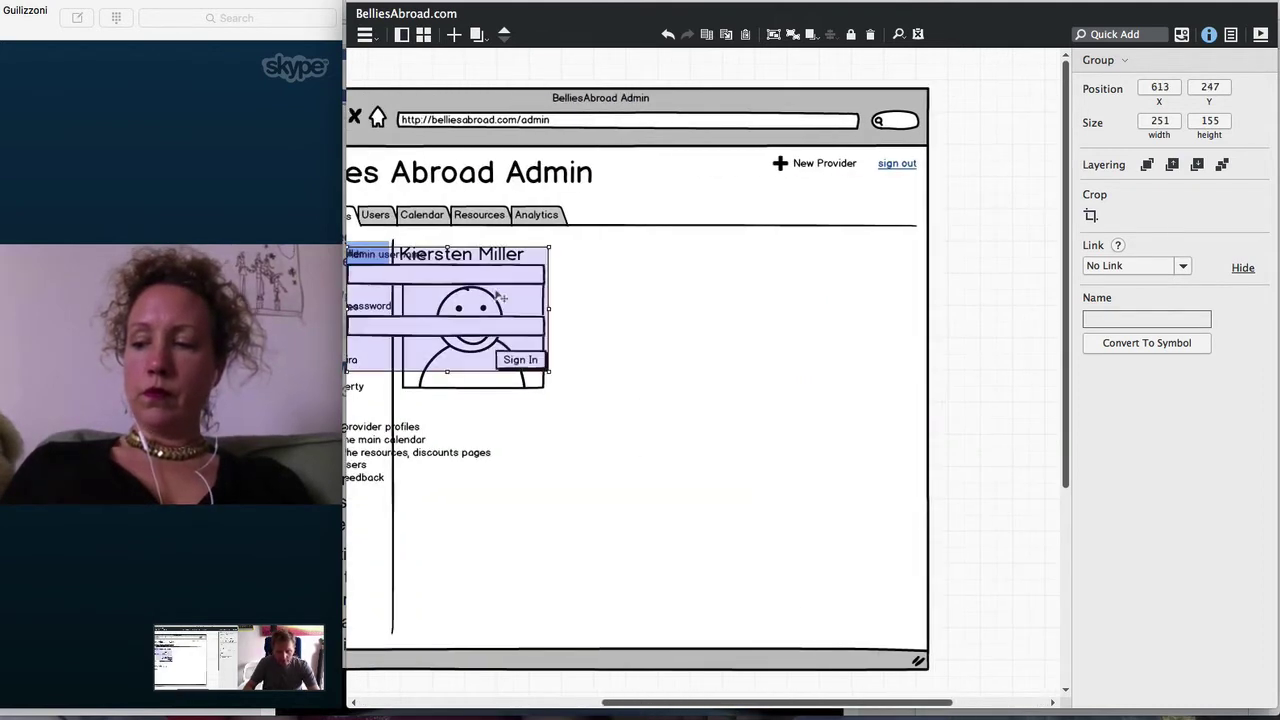
left_click_drag(440, 297, 657, 320)
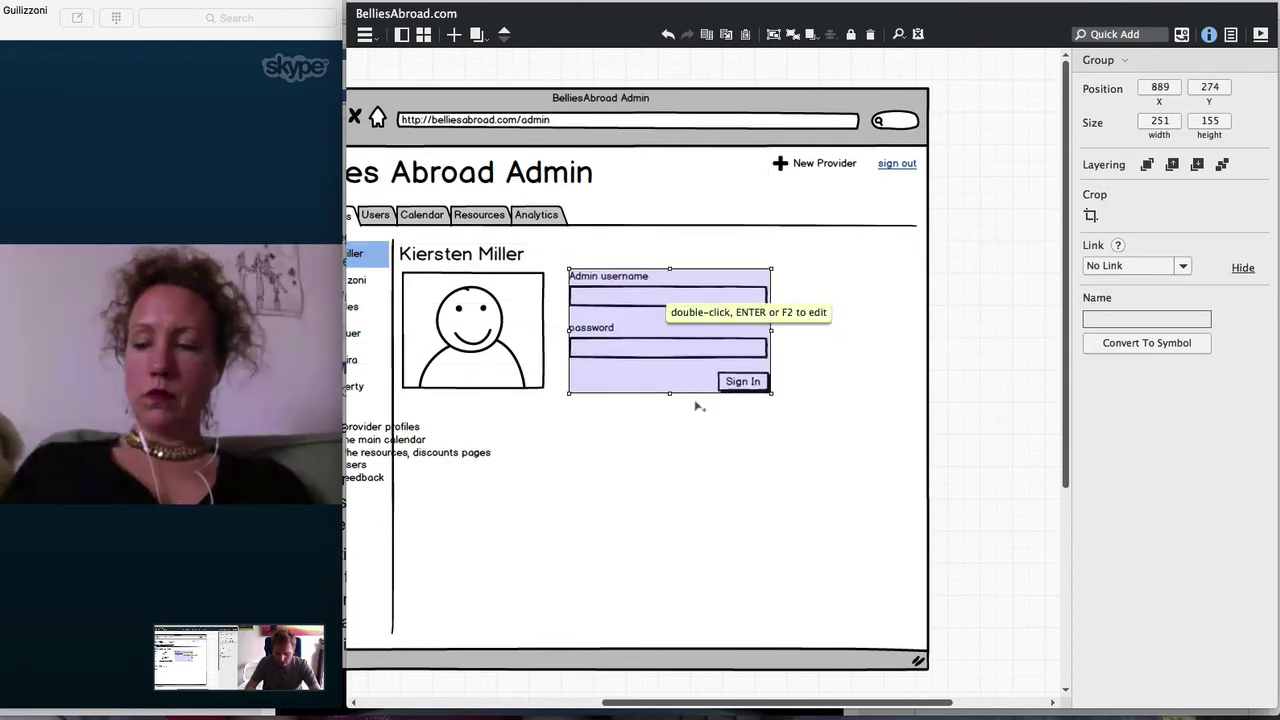
Ungroup the pasted login form and relabel the username label to 'Blurb'
key("super+shift+g")
left_click(986, 257)
double_click(613, 280)
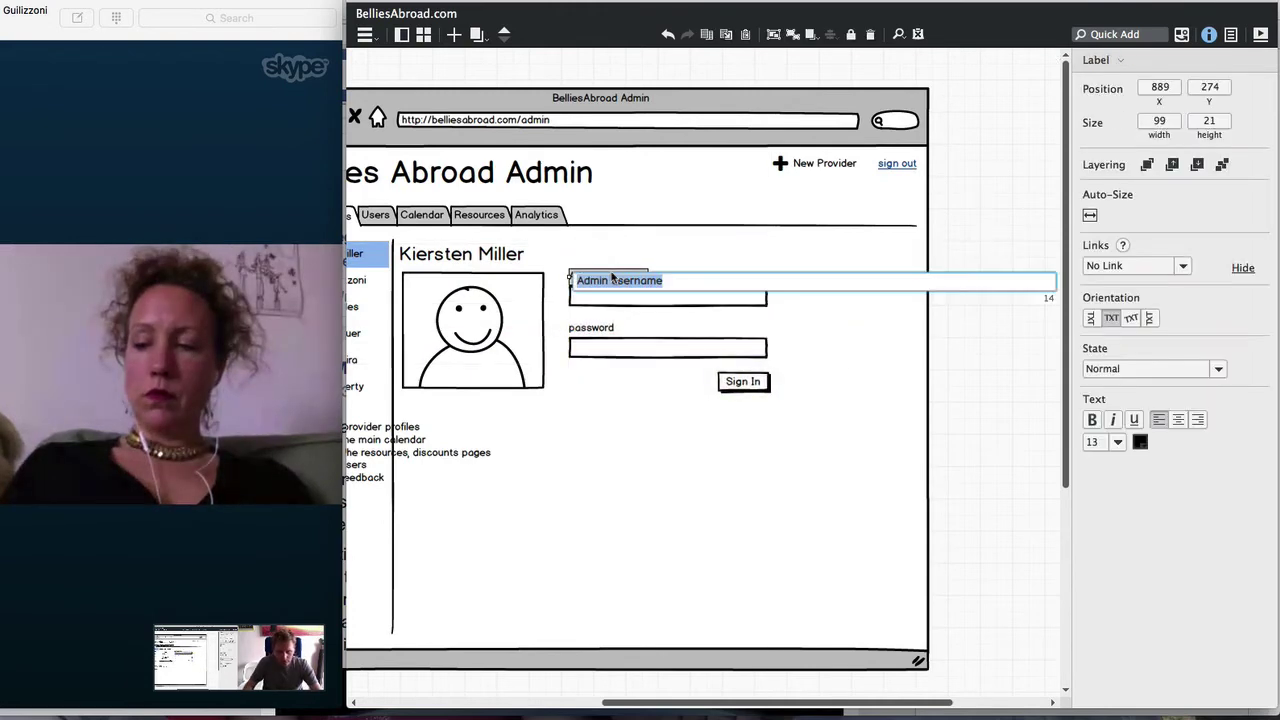
type("Blurb")
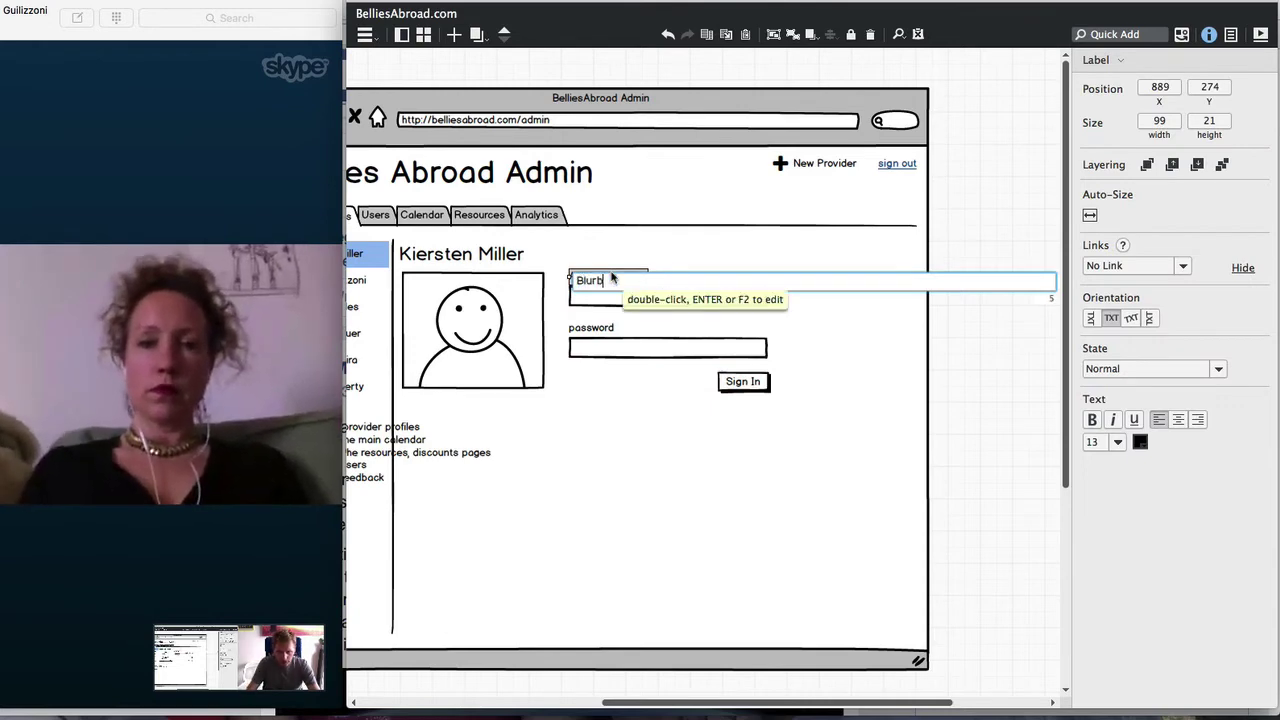
key("Return")
Transform the input under the Blurb label into a Text Area
left_click(656, 298)
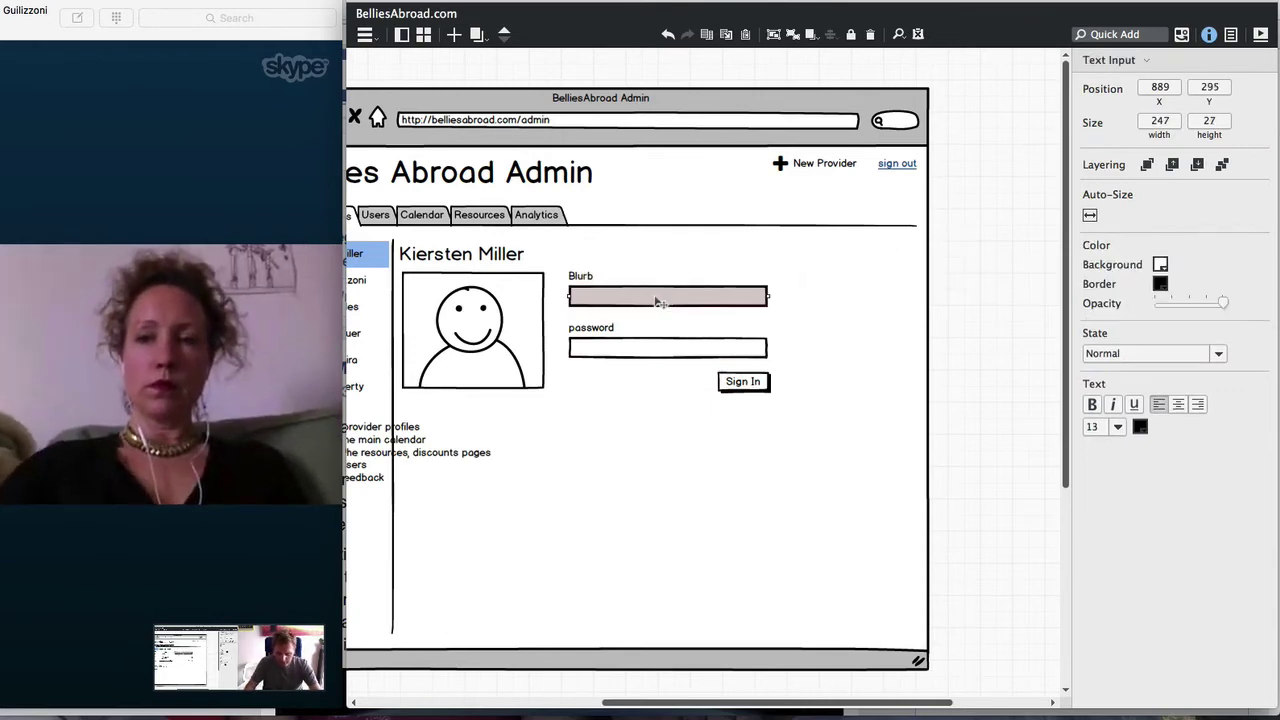
key("super+t")
type("te")
key("Down")
key("Return")
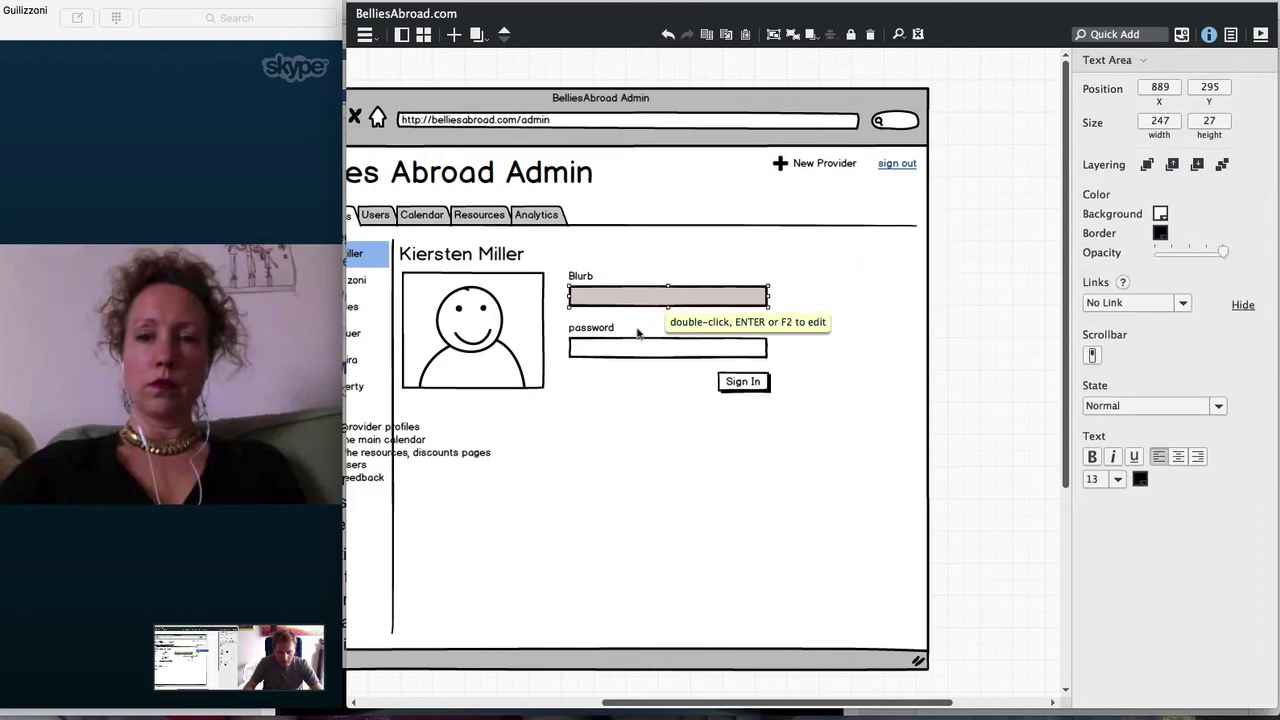
Move the password label, field and Sign In button far down, and make the Blurb box taller
left_click(581, 330)
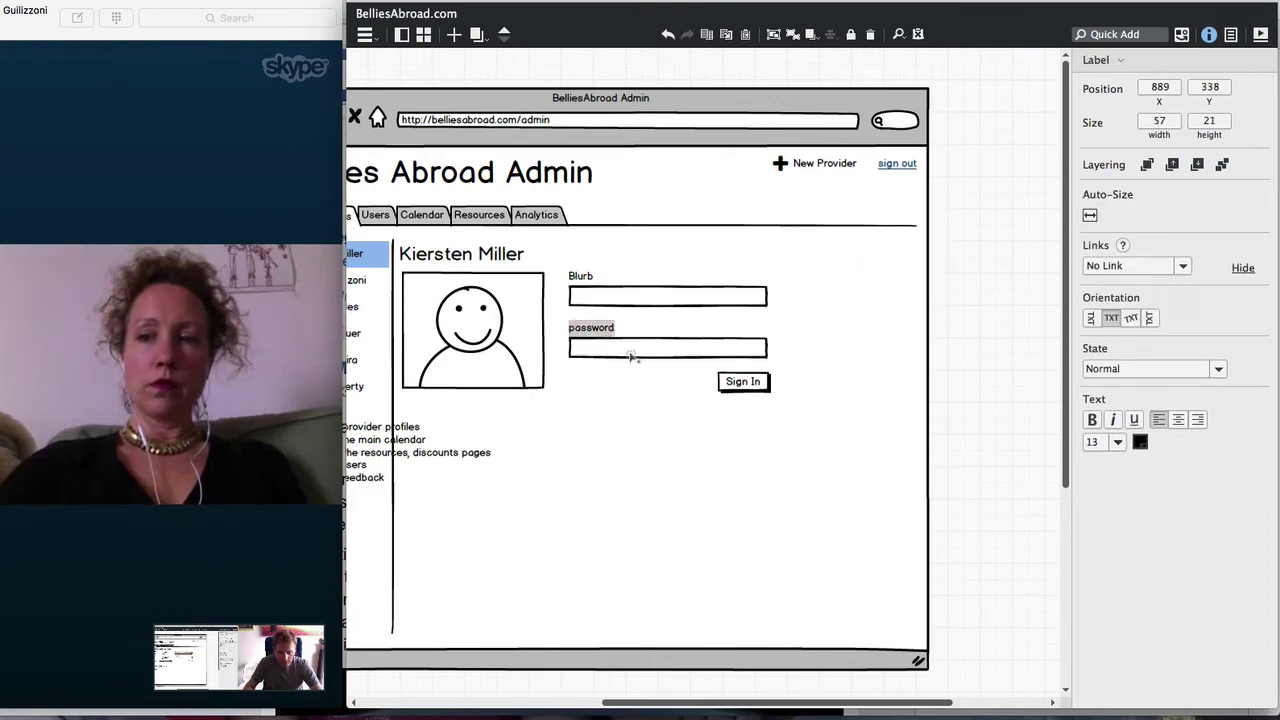
left_click(640, 347, "shift")
left_click(720, 383, "shift")
left_click_drag(651, 320, 648, 594)
left_click(668, 298)
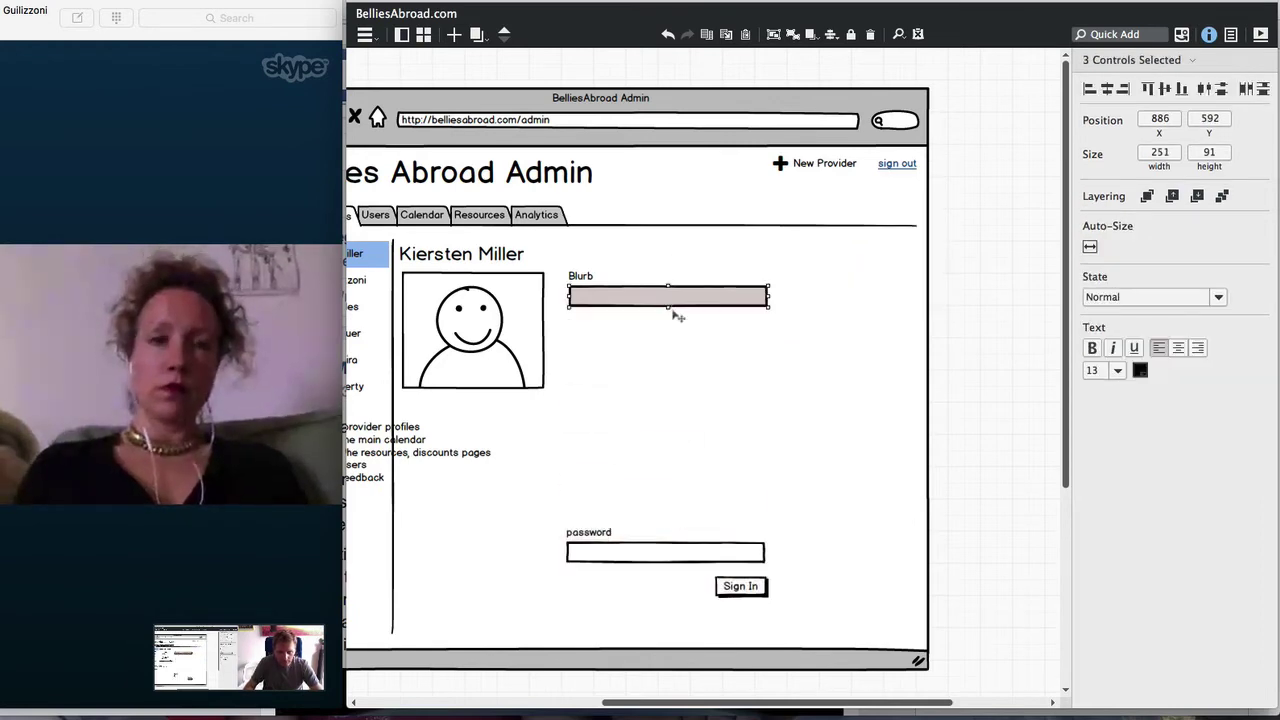
left_click_drag(667, 306, 663, 400)
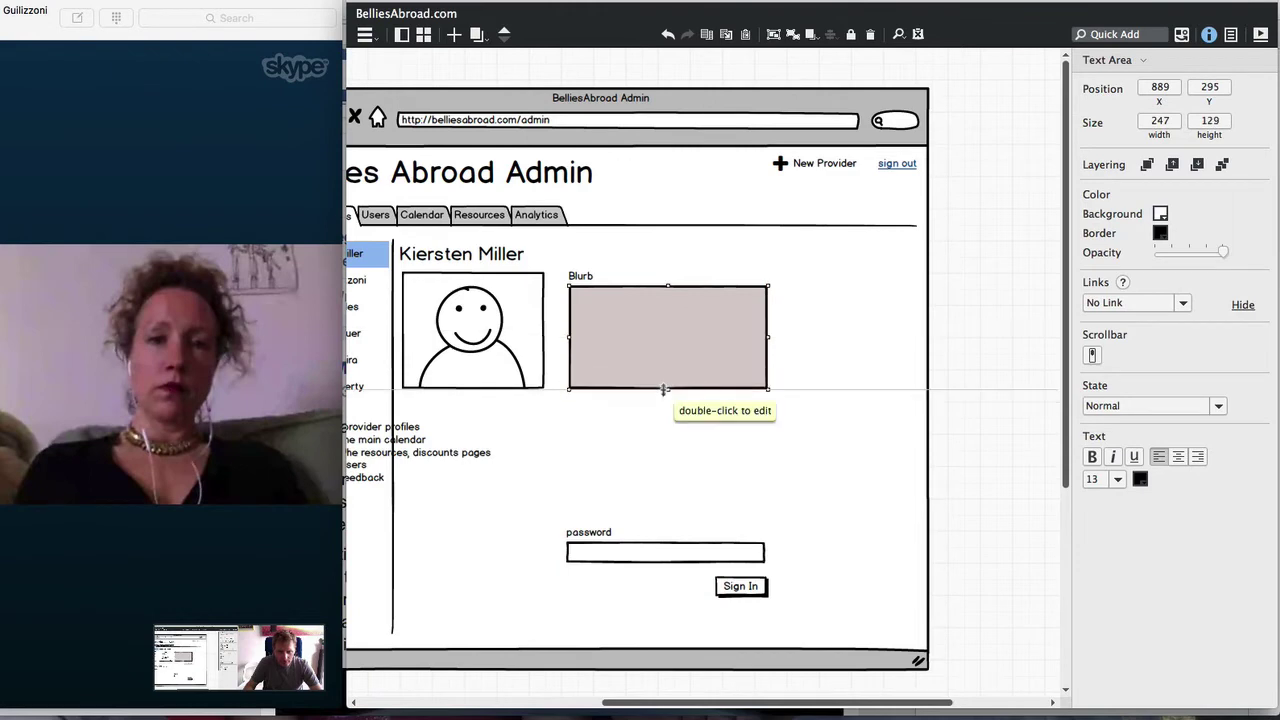
Copy the provider quote text from the Home Page for moms not logged in mockup
left_click(476, 37)
left_click(600, 188)
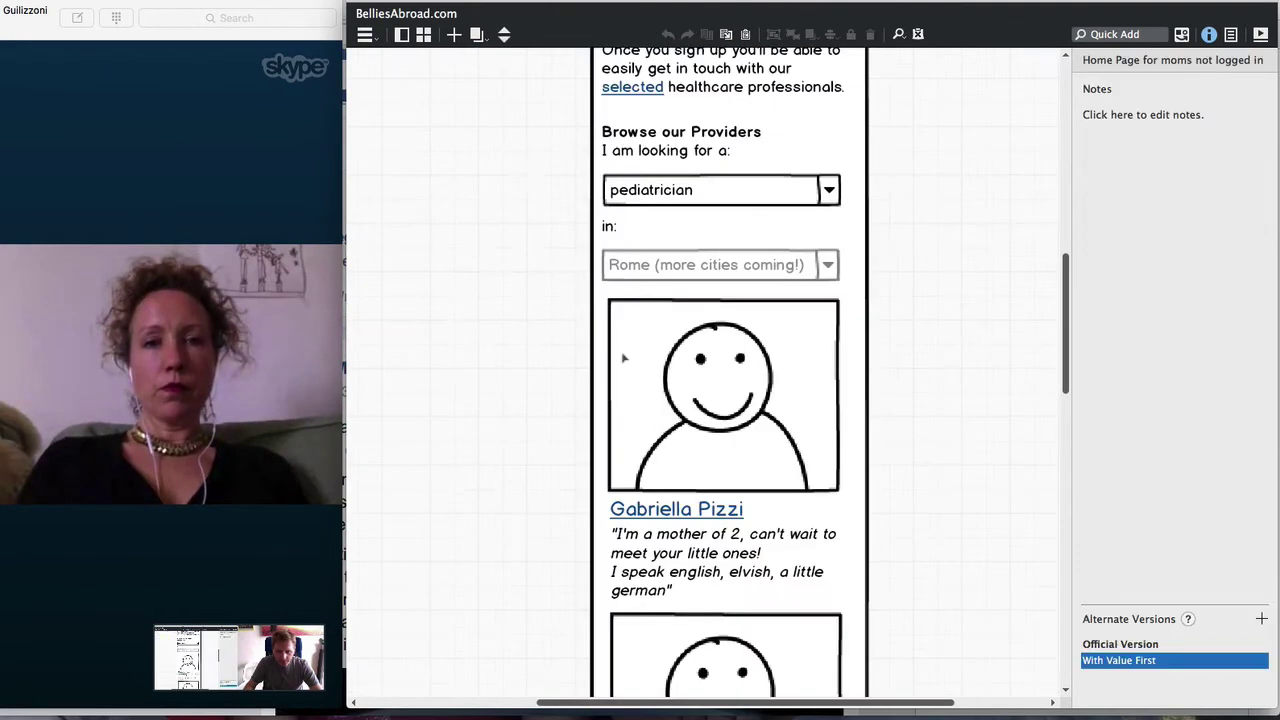
left_click(623, 357)
double_click(650, 548)
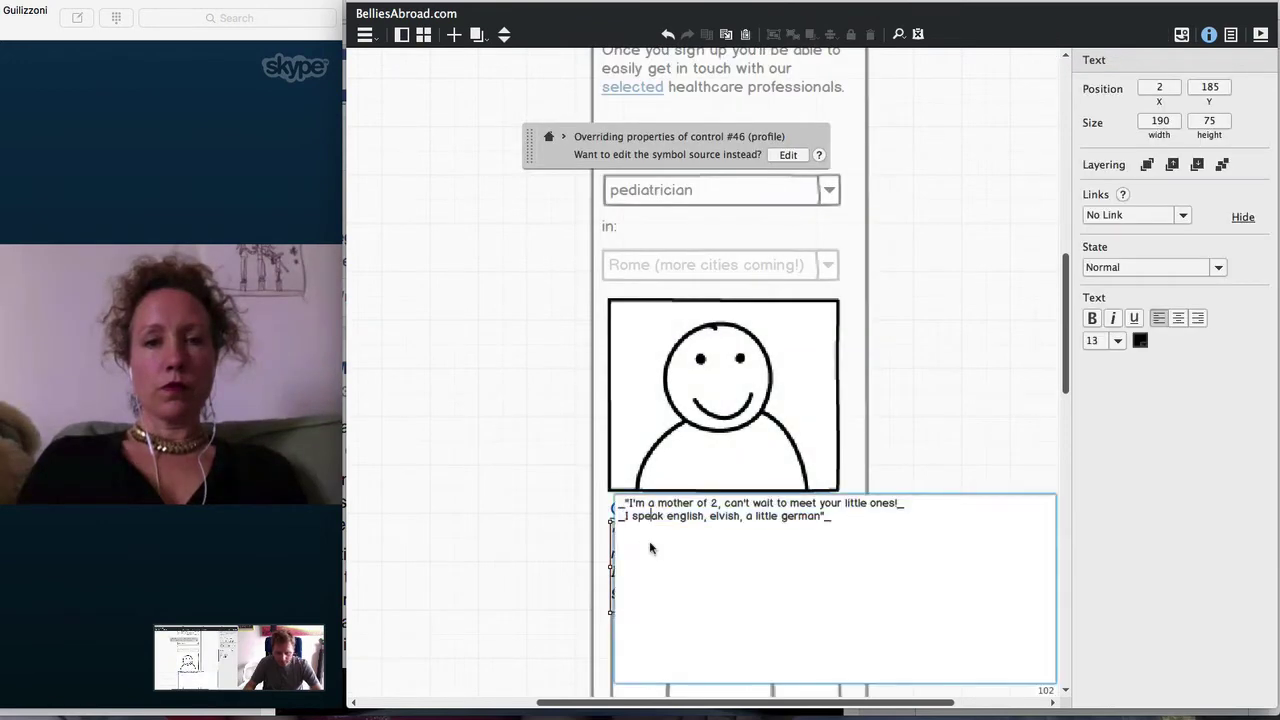
left_click_drag(896, 518, 626, 484)
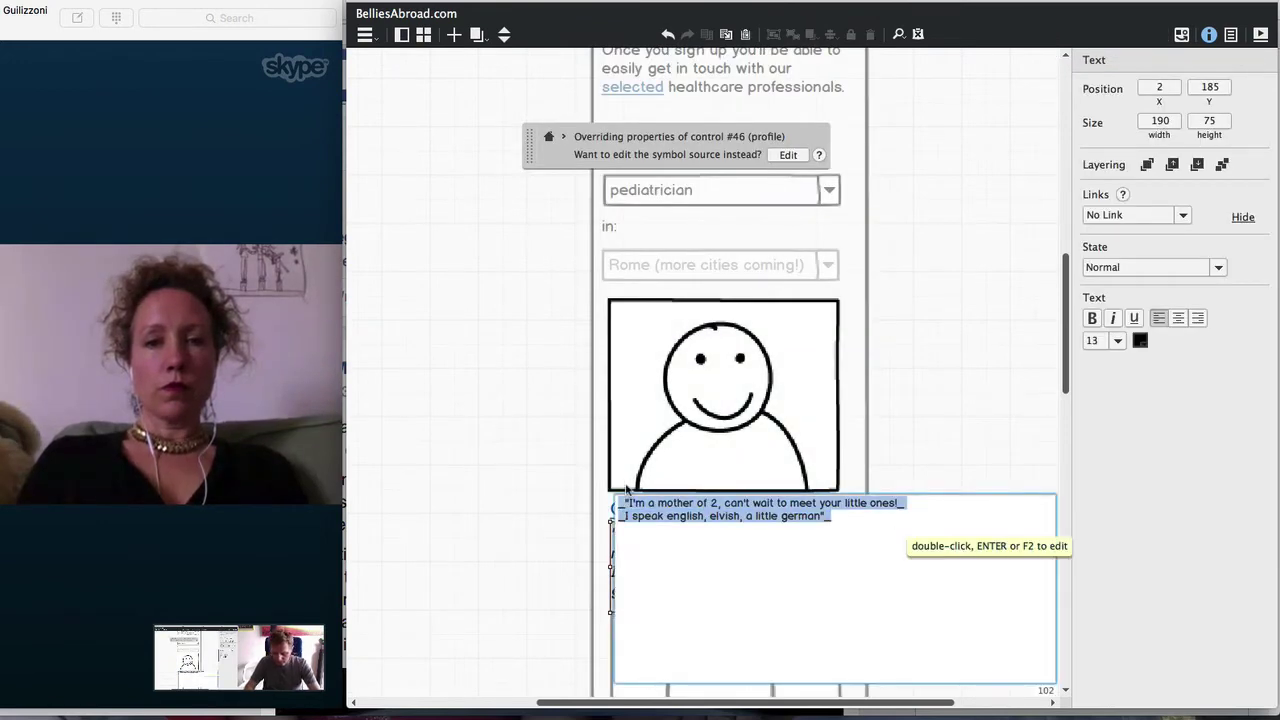
key("Escape")
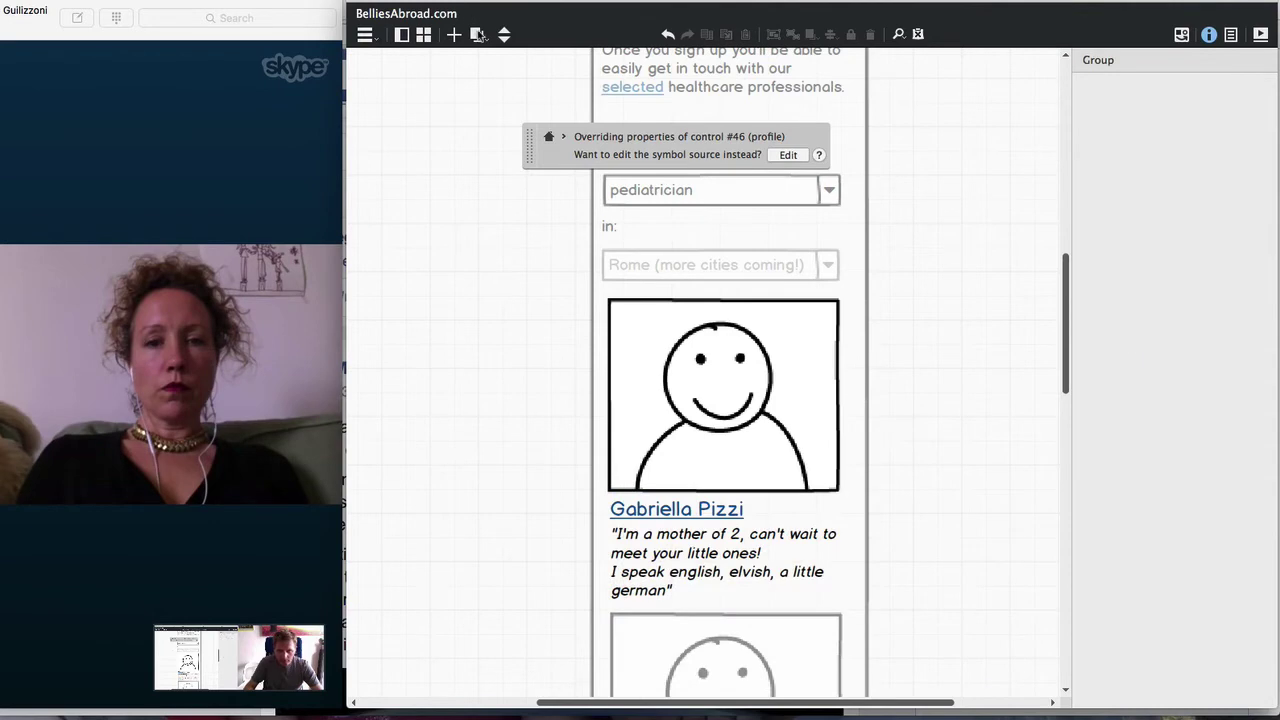
Paste the quote into the Blurb text area on the Admin UI mockup
left_click(476, 34)
left_click(508, 257)
left_click(652, 364)
double_click(652, 366)
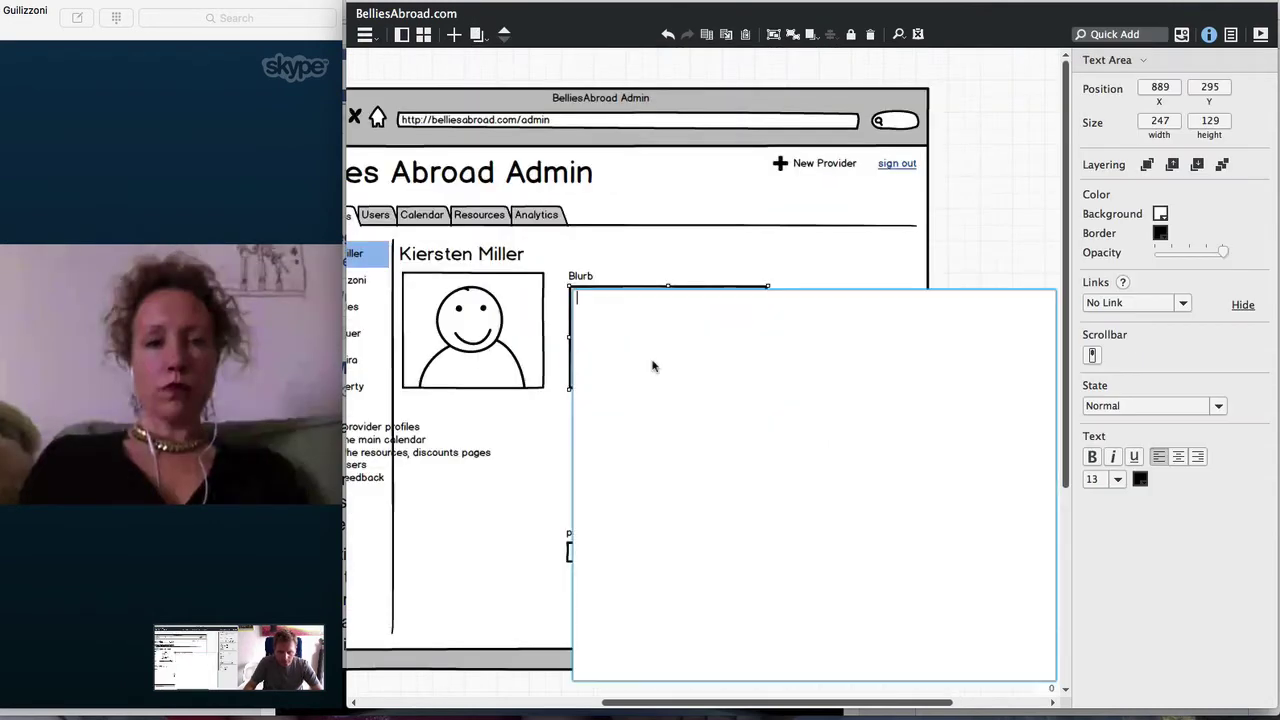
left_click(988, 231)
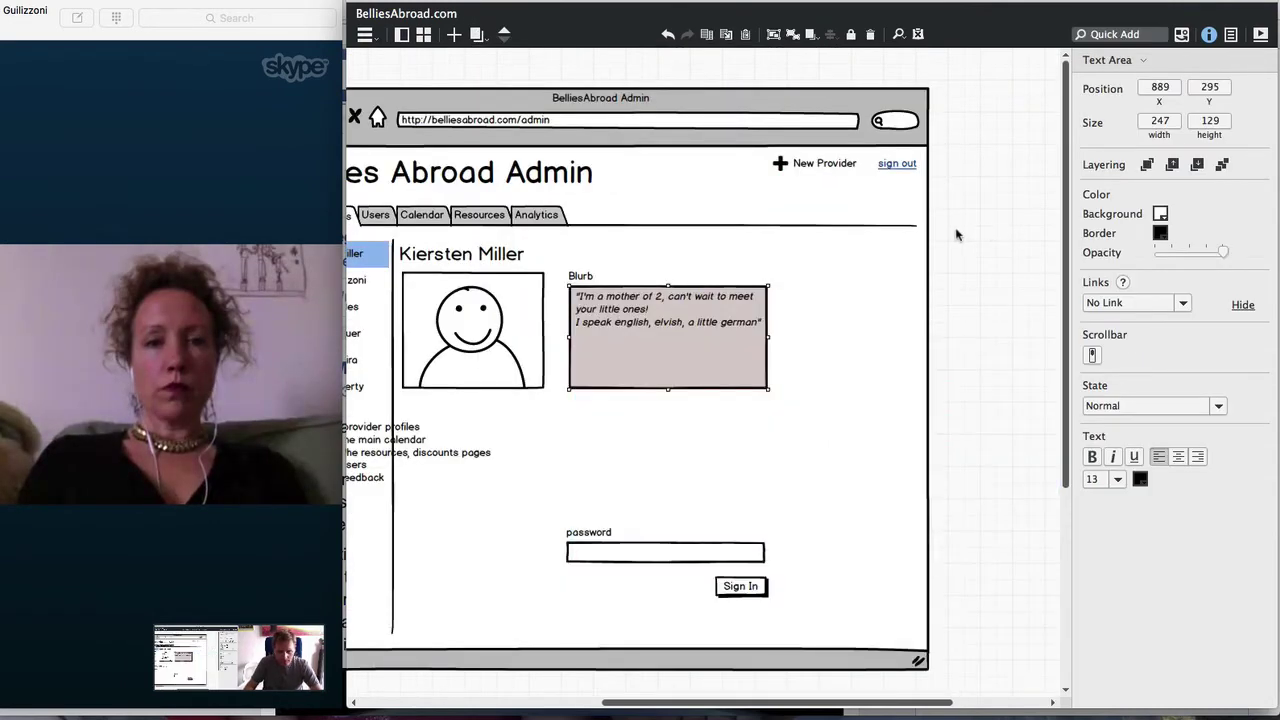
left_click(957, 235)
left_click(620, 308)
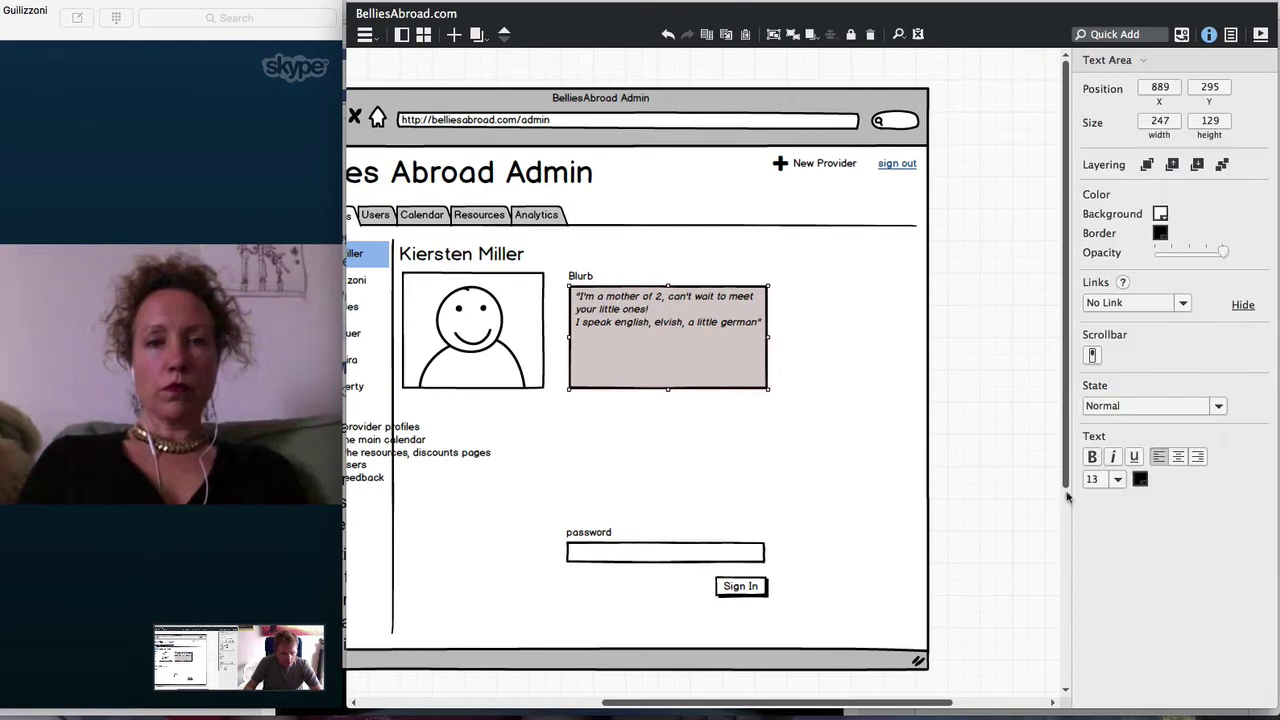
double_click(632, 338)
left_click(640, 357)
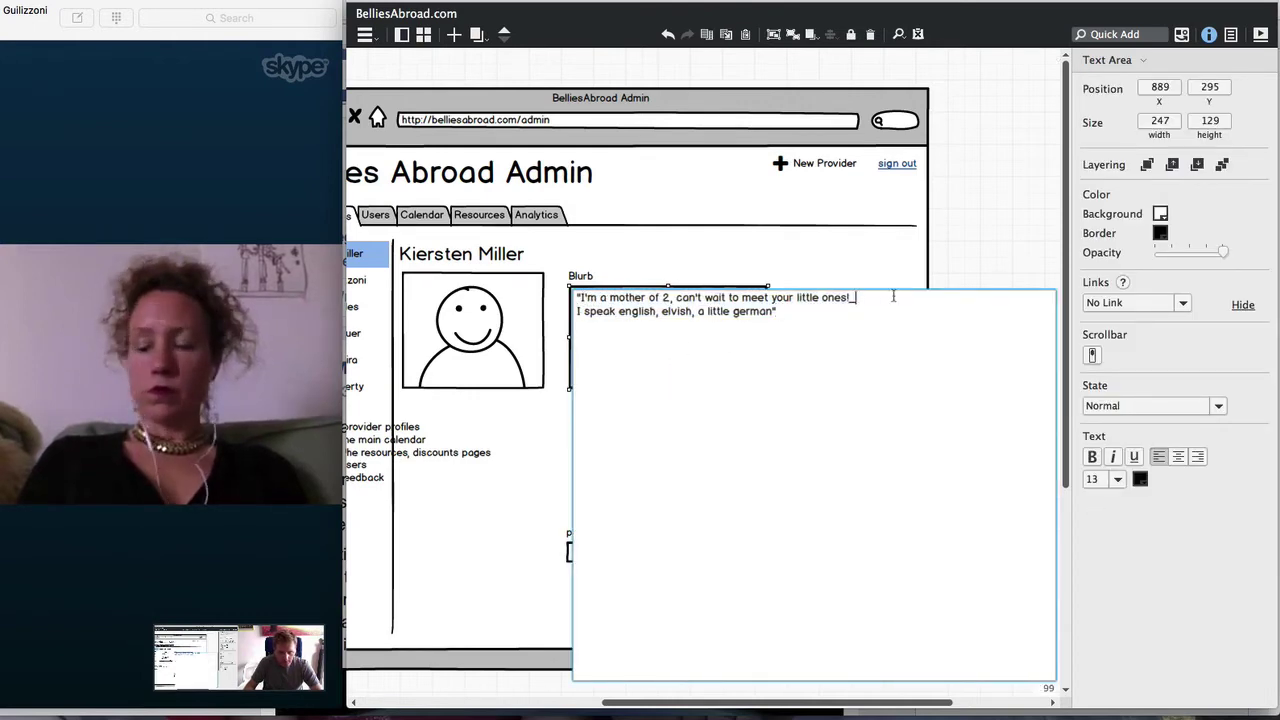
Move the password label under the Blurb box, rename it 'Category', and put Sign In beneath it
left_click(984, 262)
left_click(982, 268)
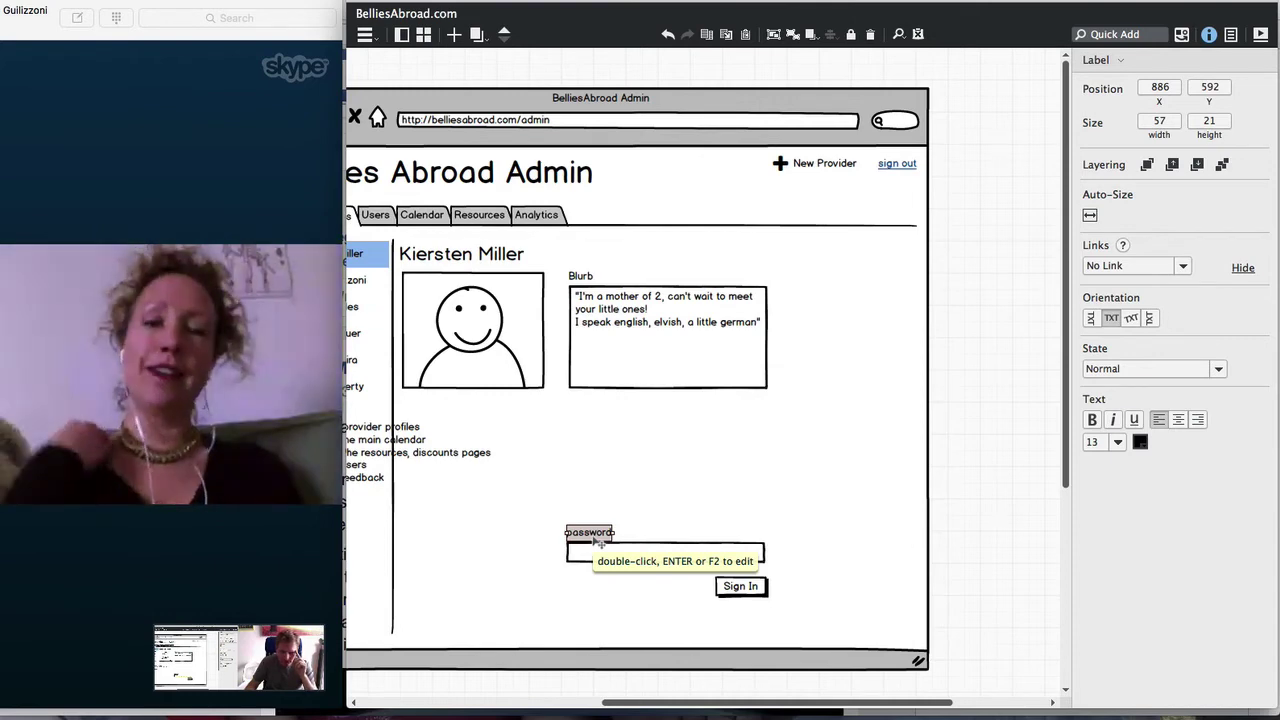
left_click_drag(598, 541, 594, 411)
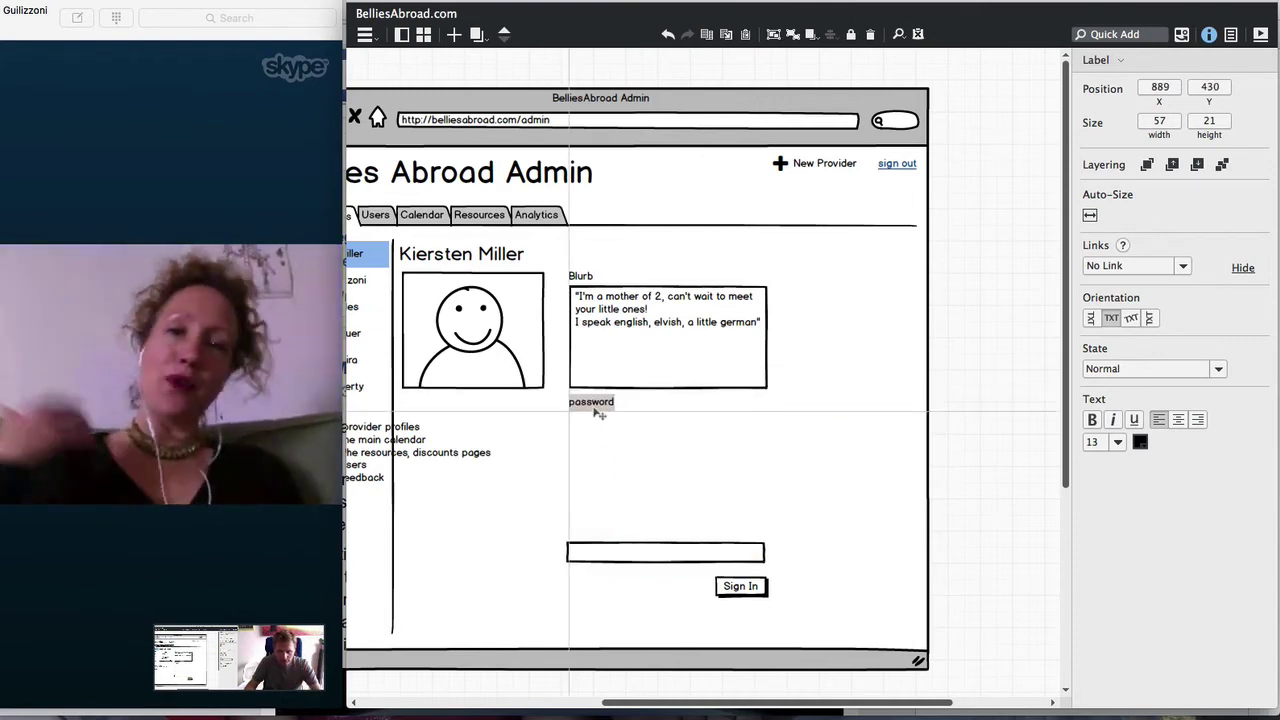
double_click(592, 410)
type("Category")
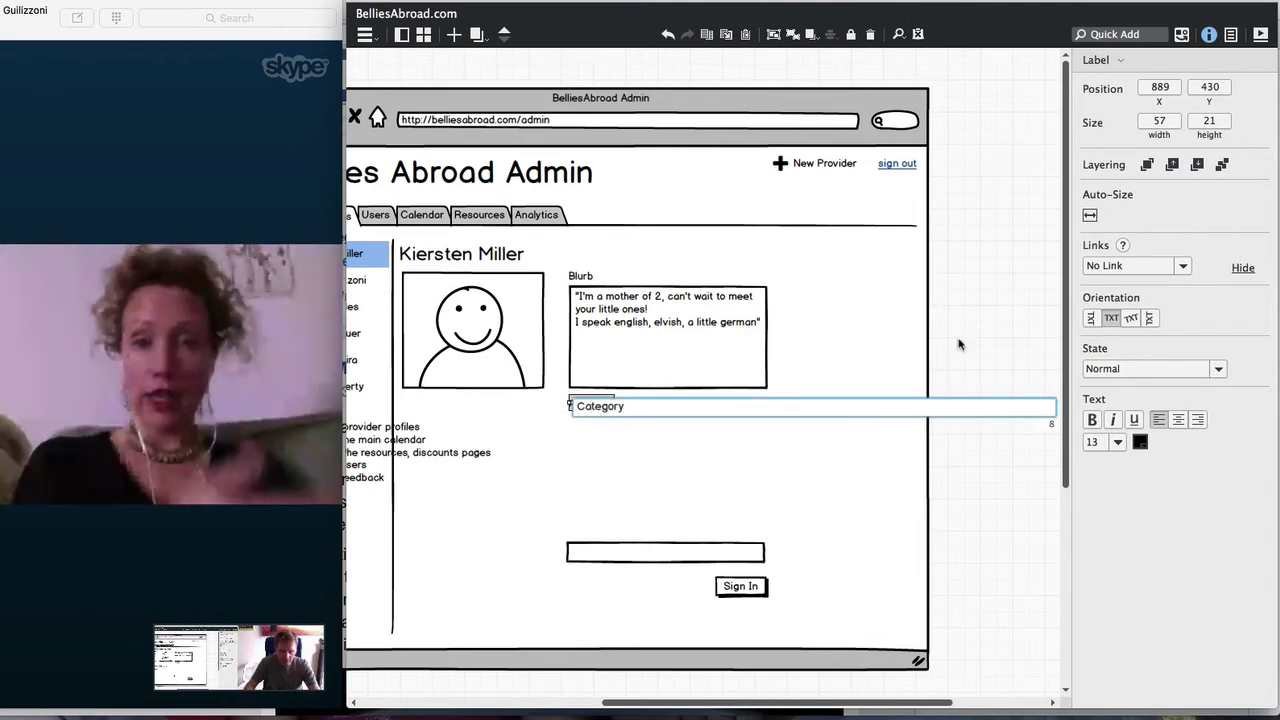
key("Return")
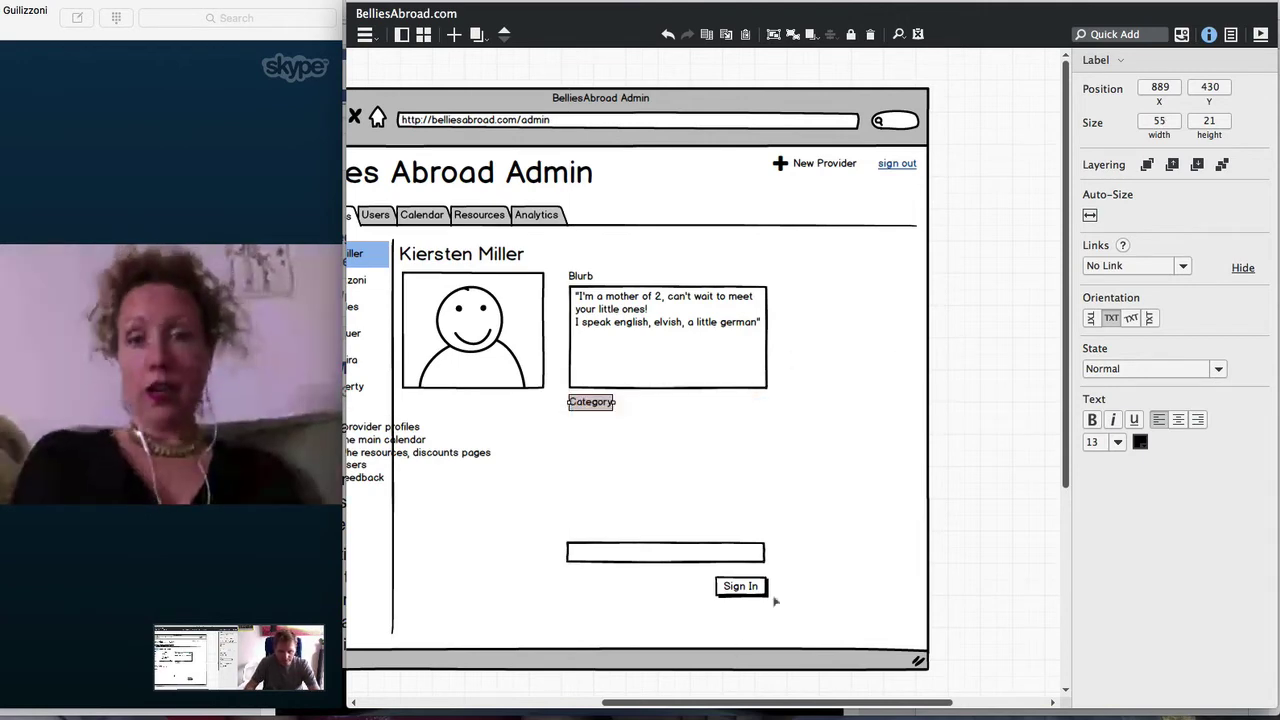
left_click_drag(741, 588, 595, 424)
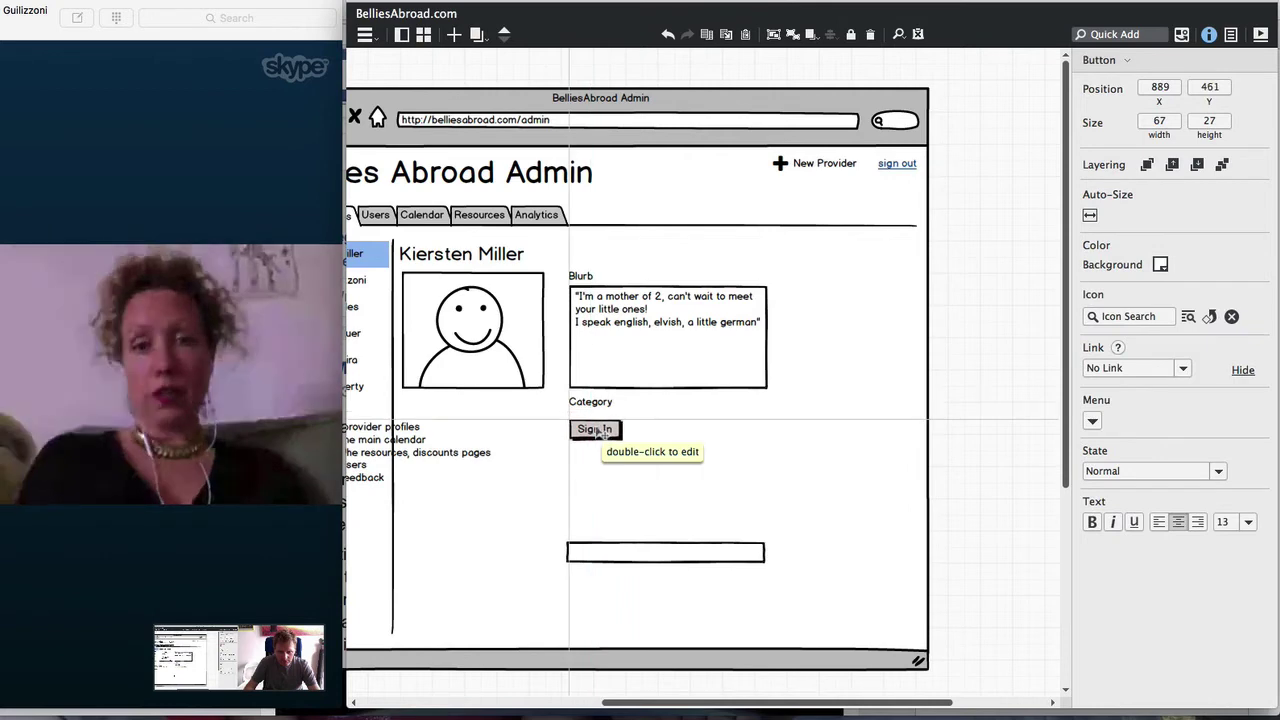
left_click(482, 38)
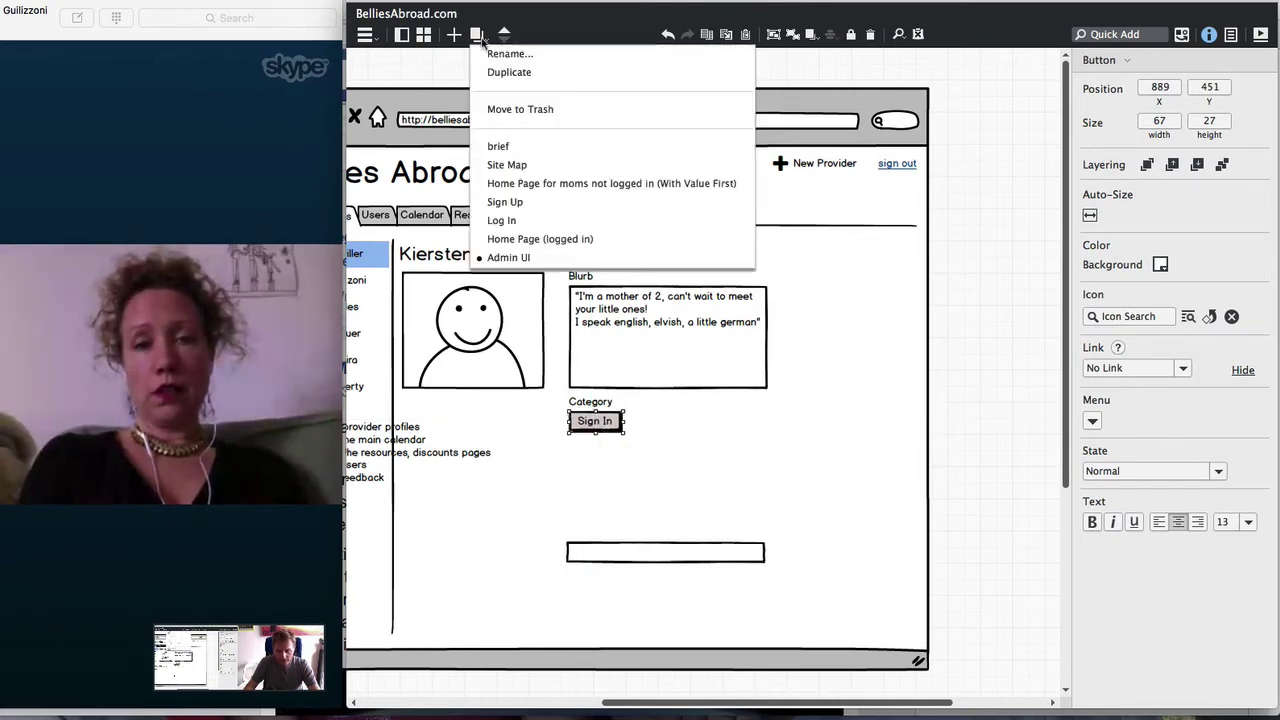
left_click(512, 186)
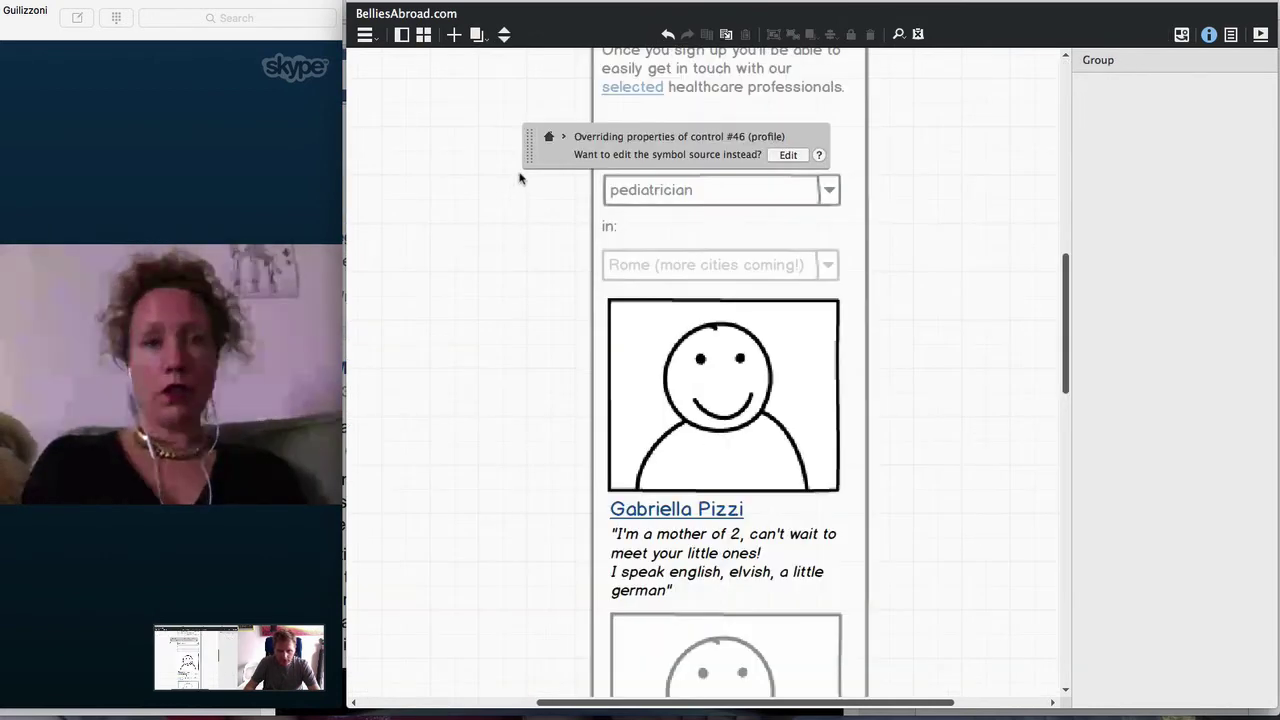
scroll(514, 185, "up", 5)
scroll(519, 178, "down", 1)
left_click(472, 216)
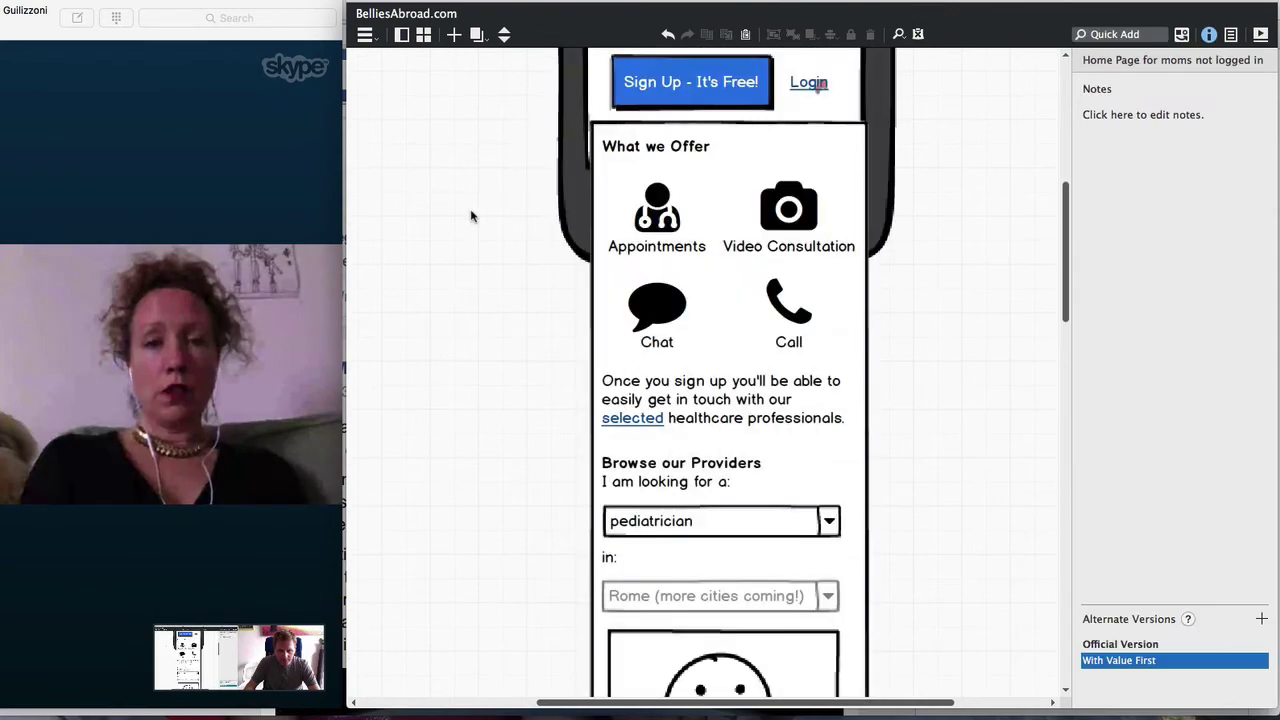
scroll(472, 216, "up", 3)
scroll(472, 216, "down", 4)
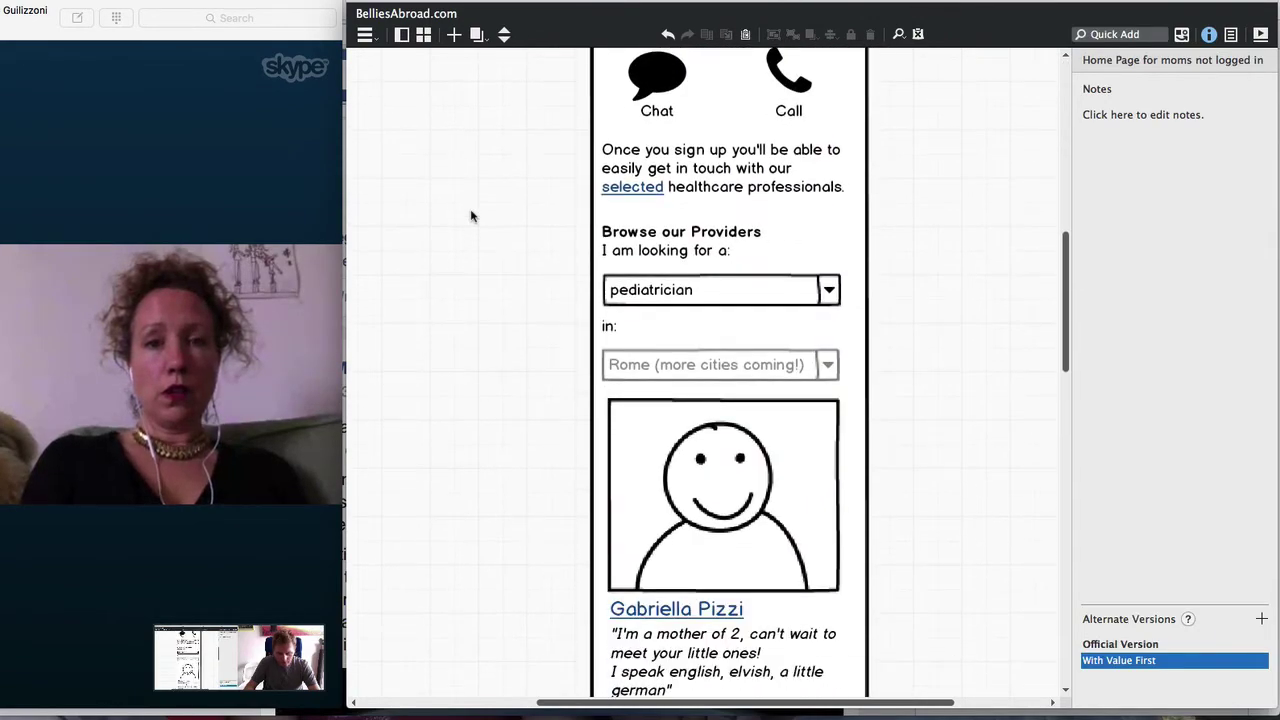
key("super+0")
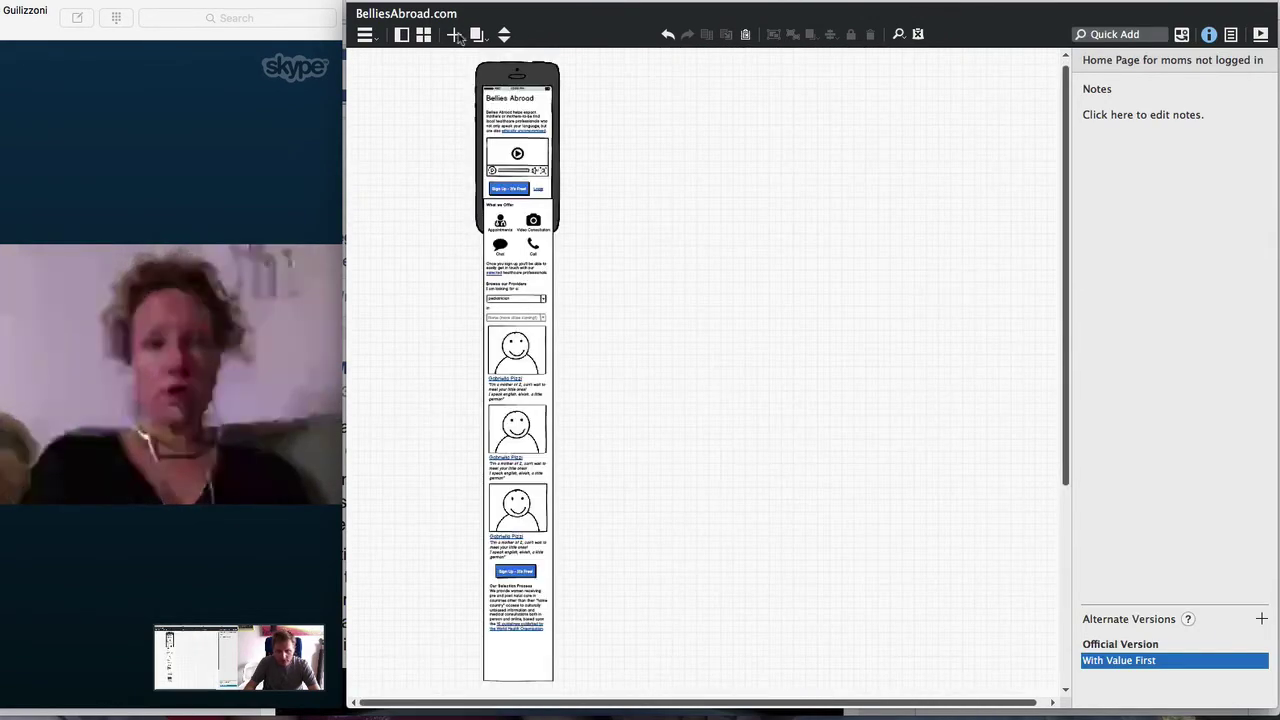
left_click(504, 33)
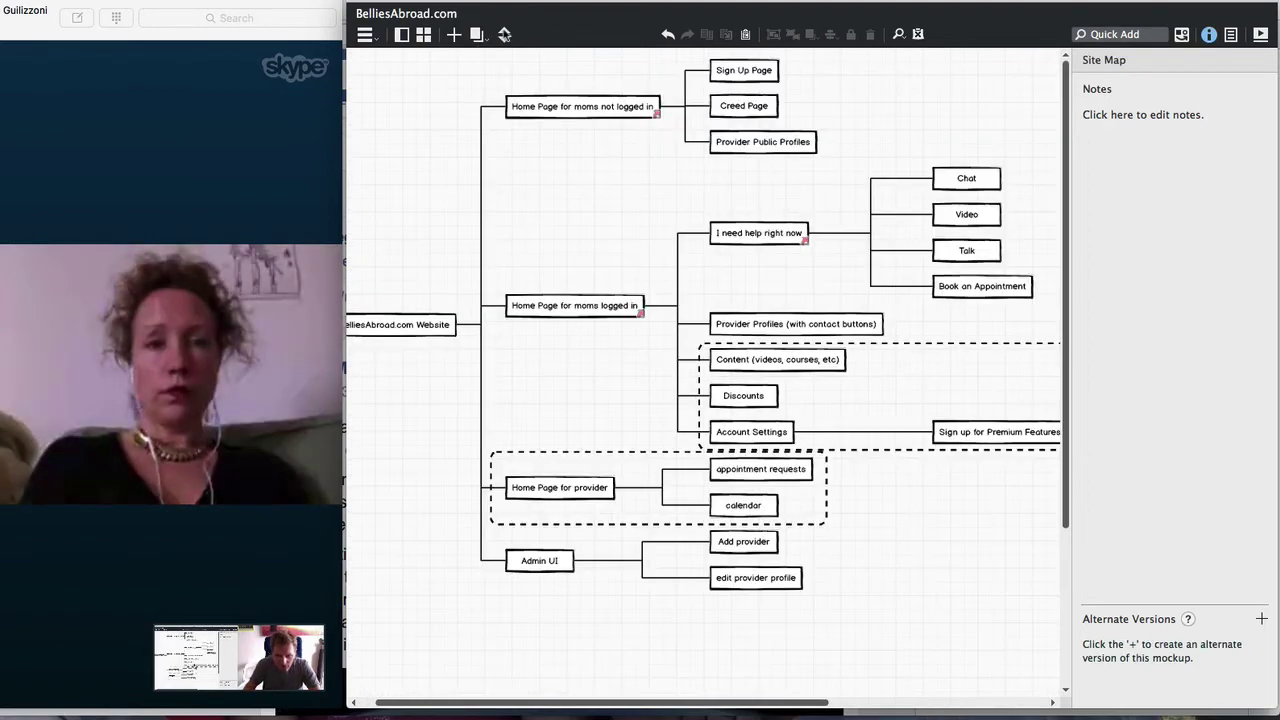
left_click(504, 35)
left_click(504, 38)
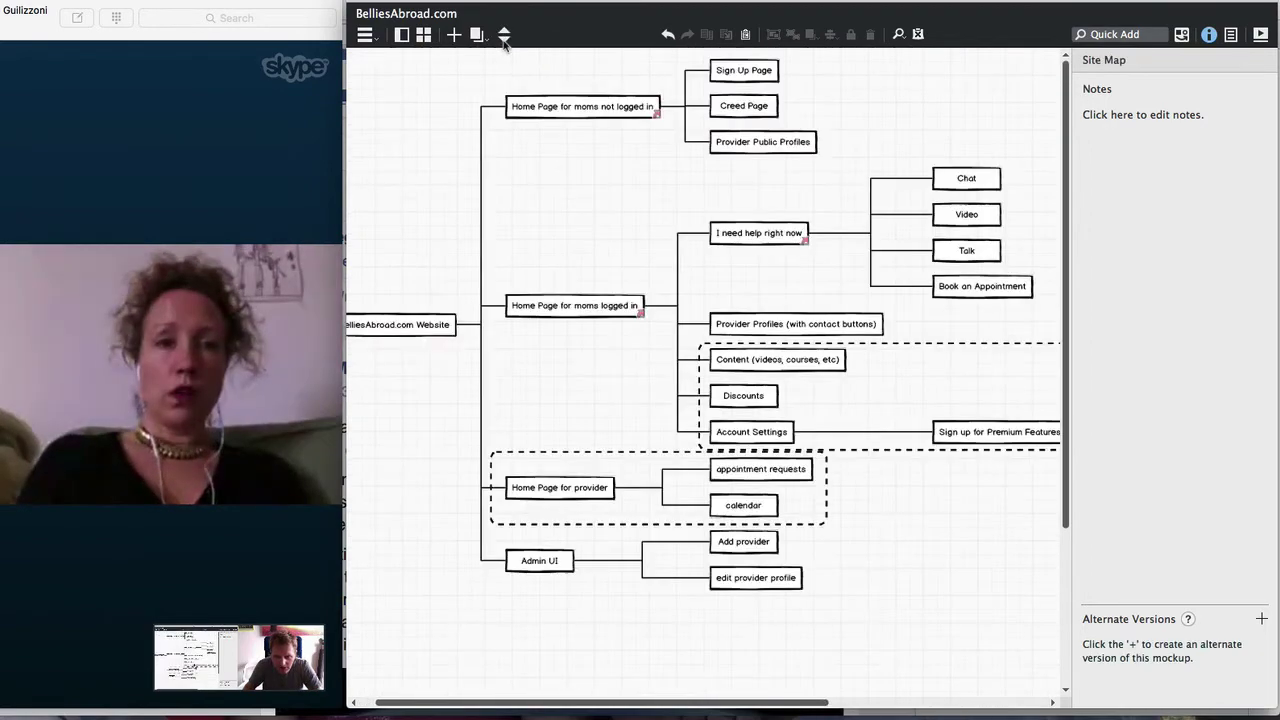
left_click(504, 38)
left_click(504, 39)
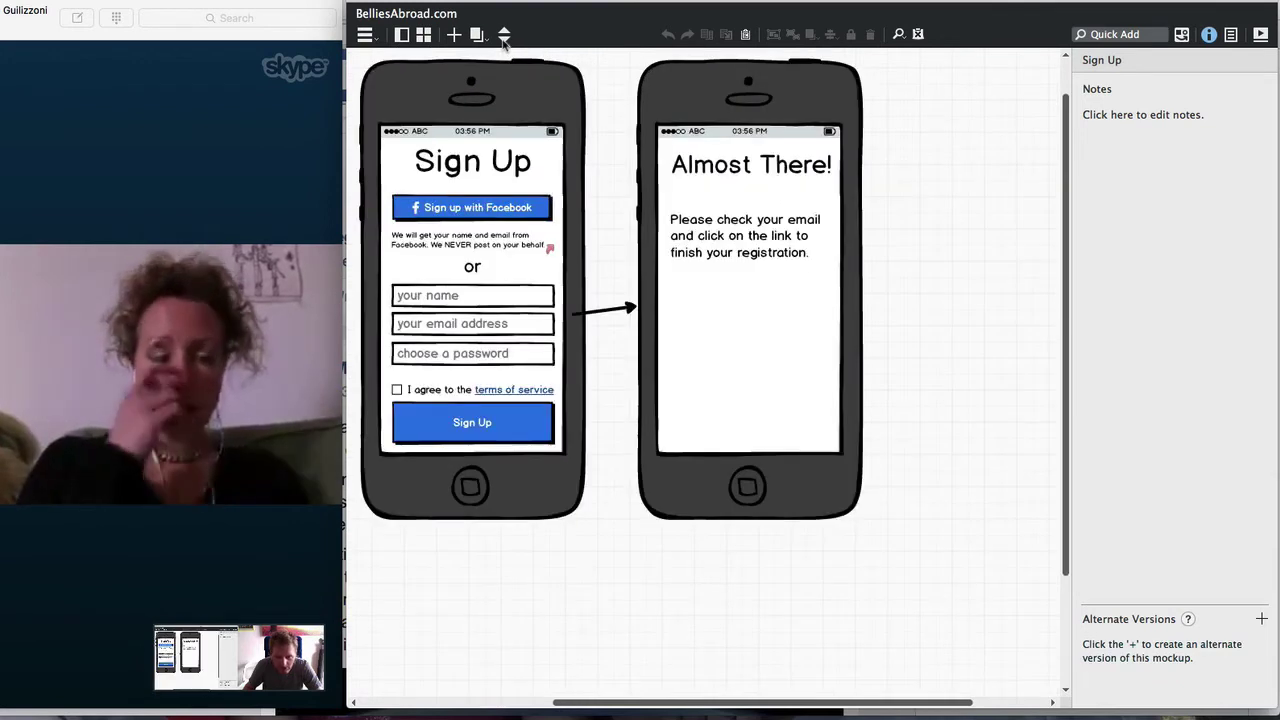
left_click(504, 38)
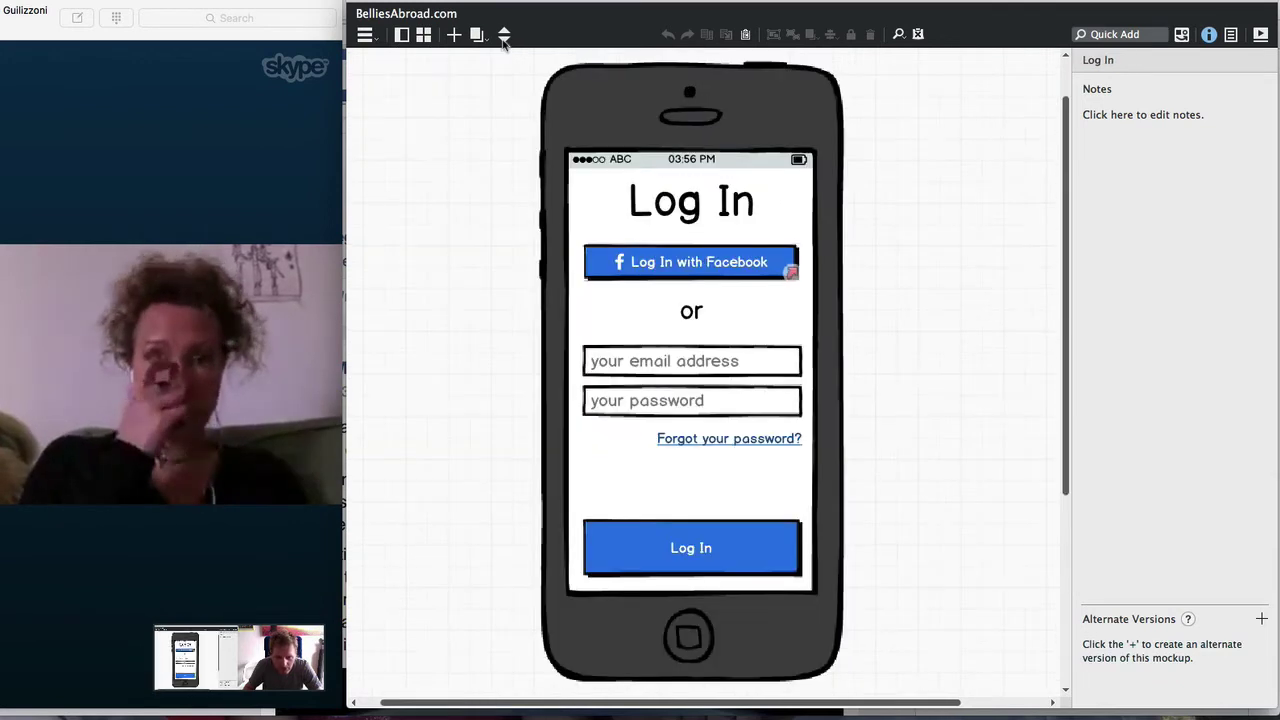
left_click(504, 38)
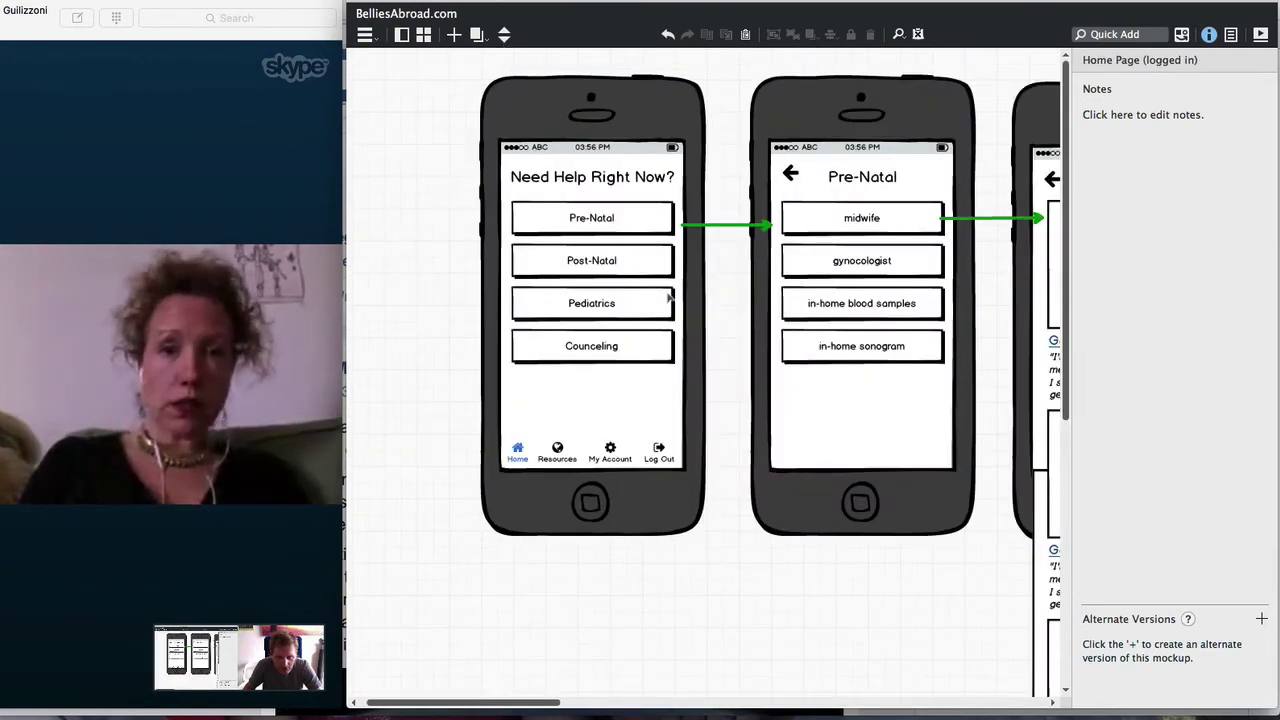
left_click(875, 230)
left_click(879, 262, "shift")
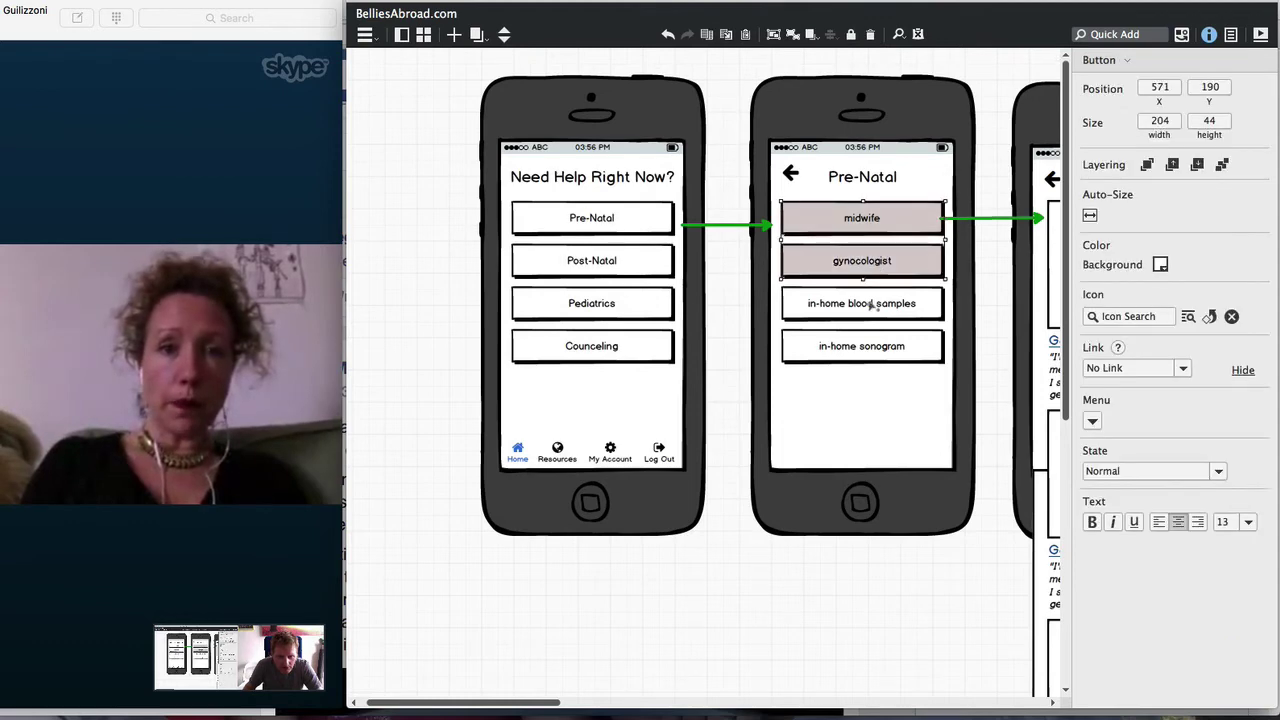
left_click(861, 303, "shift")
left_click(861, 346, "shift")
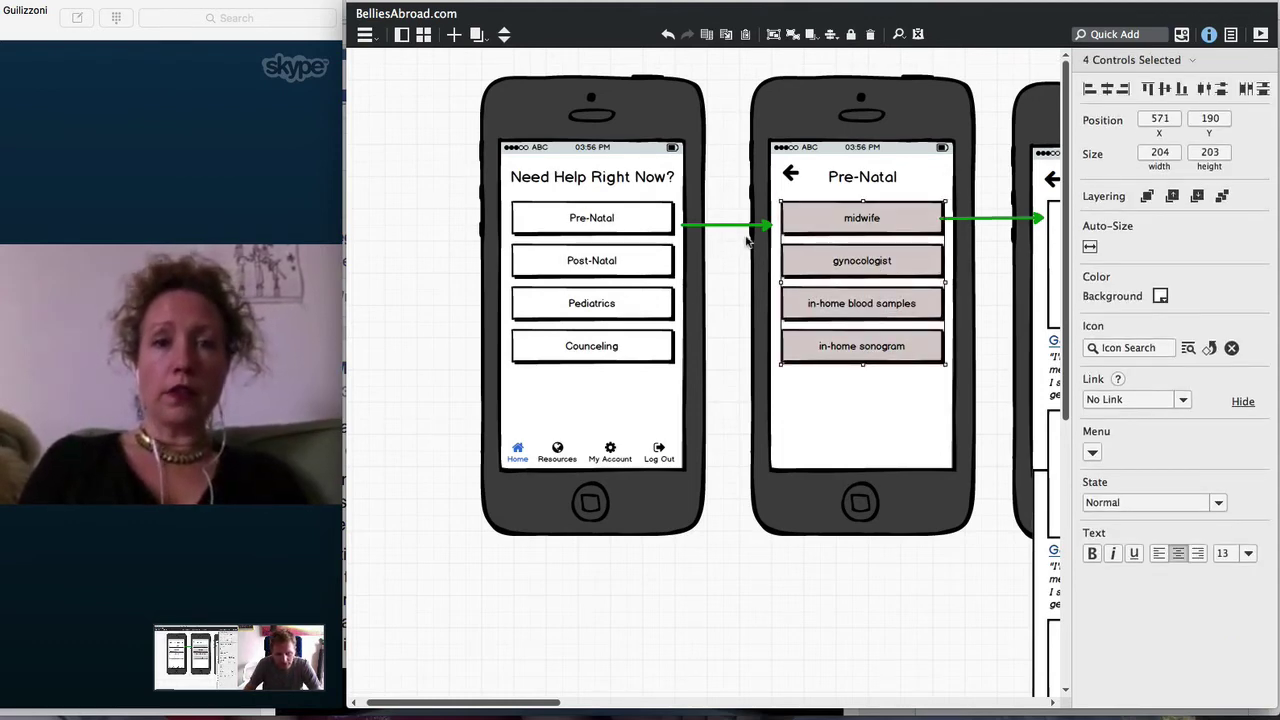
left_click(478, 36)
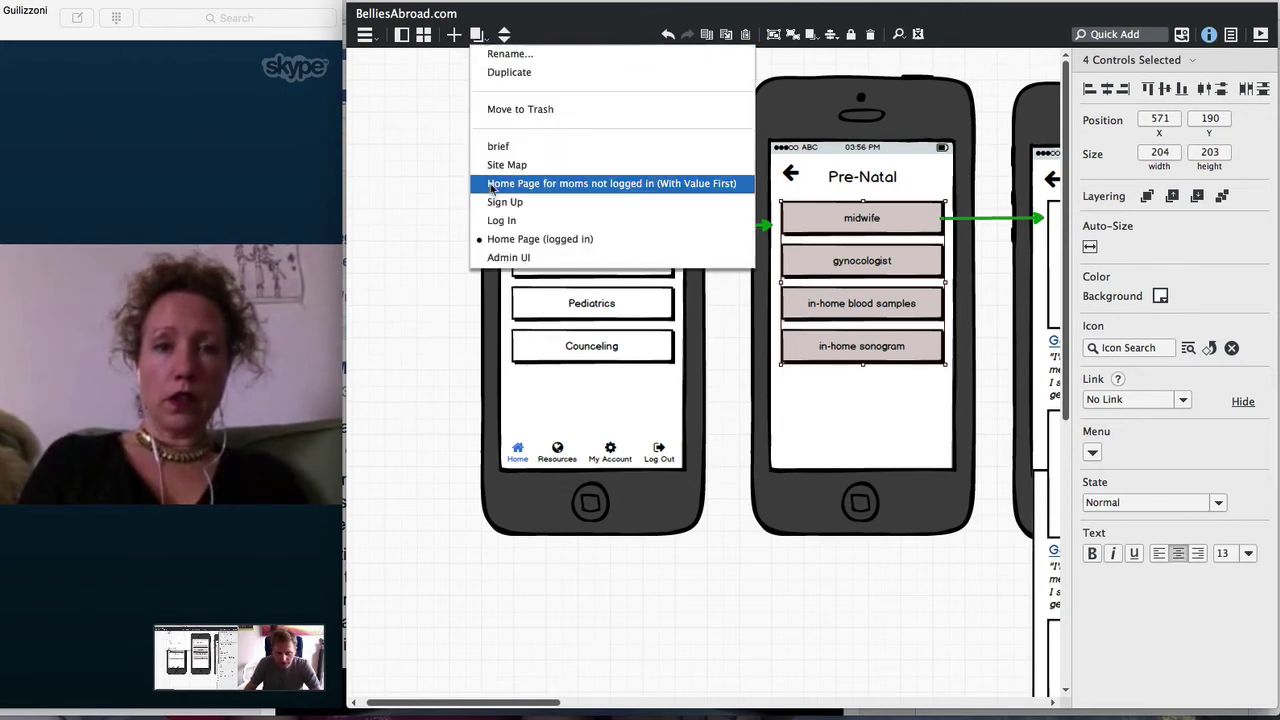
left_click(520, 255)
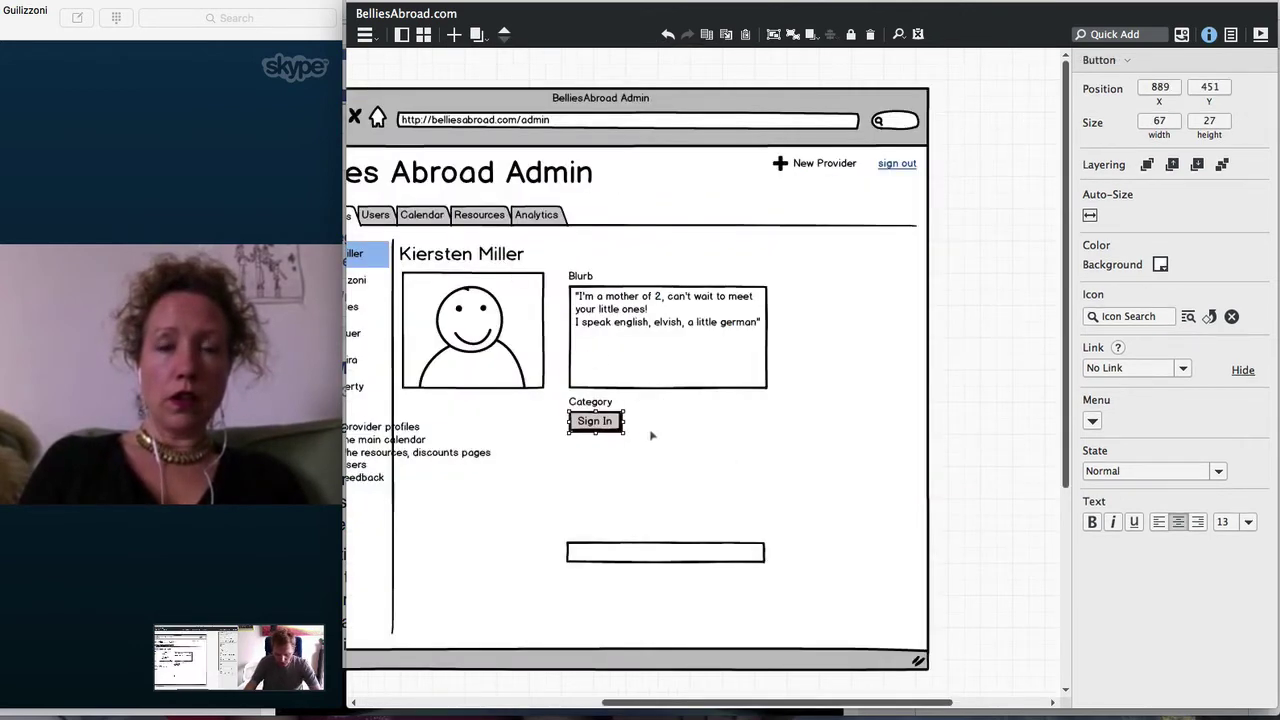
Paste the four Pre-Natal buttons beside Category, tighten and narrow them to 160, and duplicate them alongside
key("ctrl+v")
left_click_drag(456, 228, 825, 416)
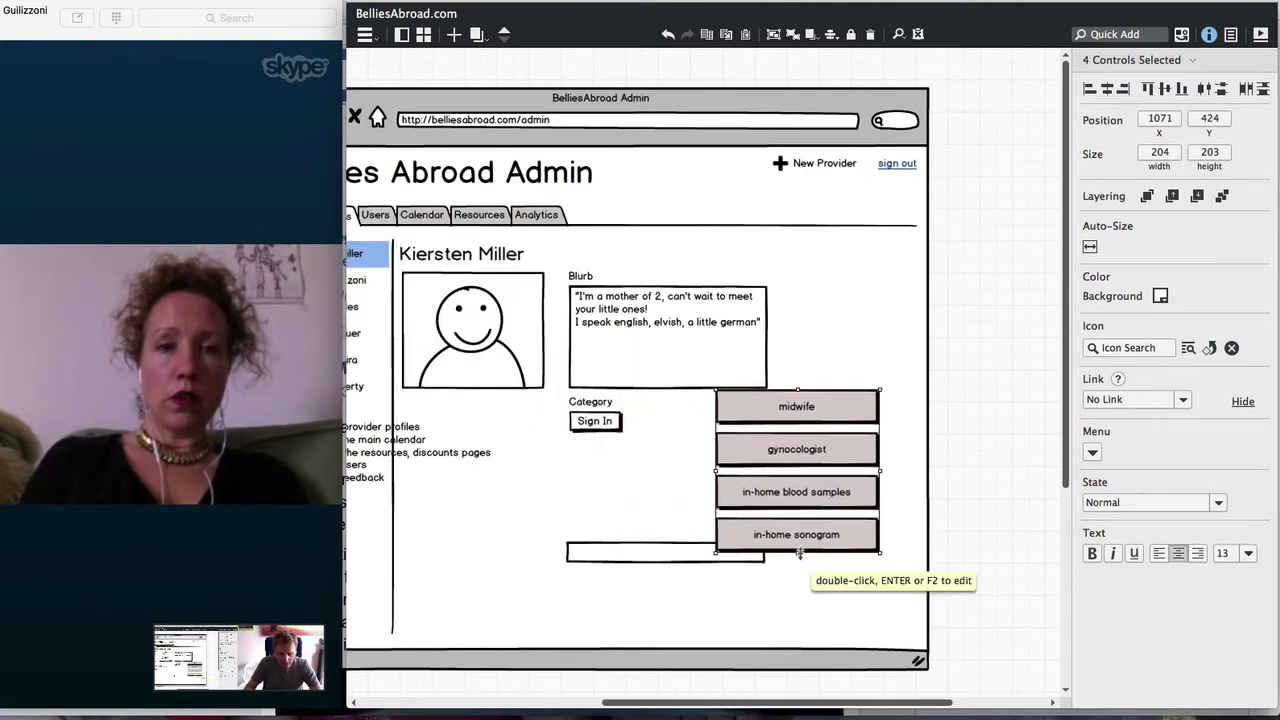
left_click_drag(799, 553, 803, 498)
left_click_drag(878, 442, 843, 442)
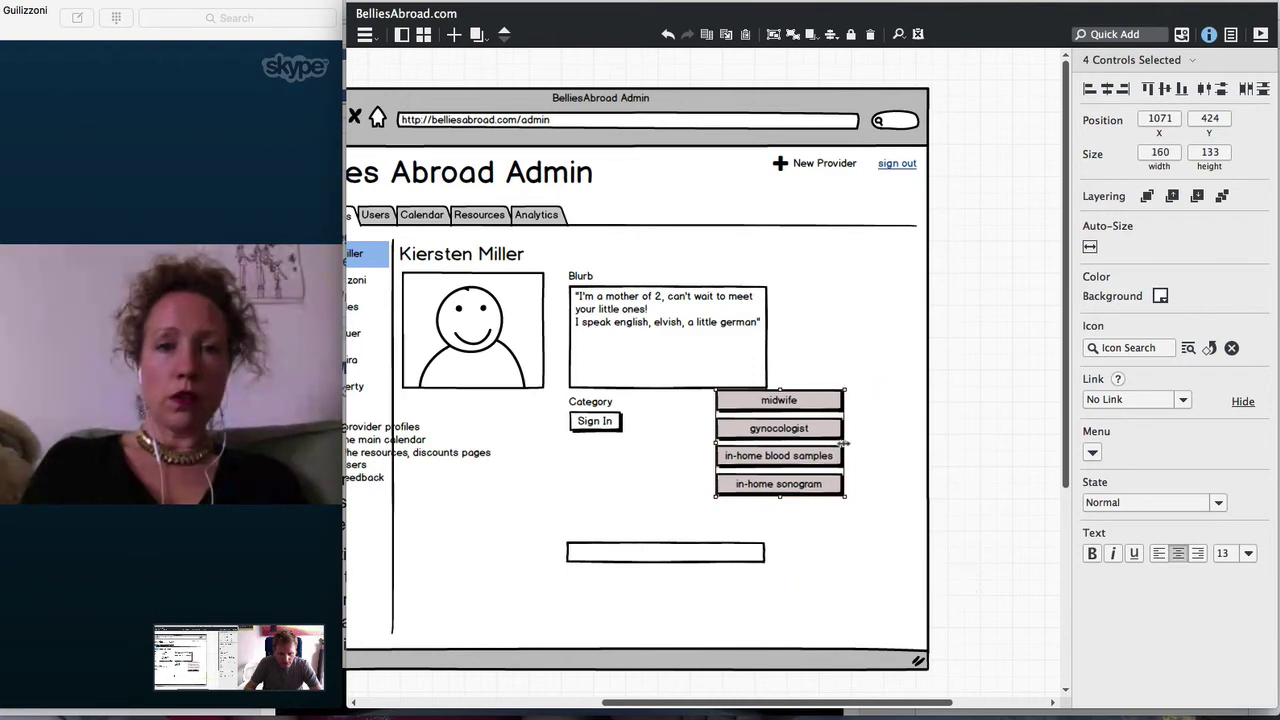
key("ctrl+d")
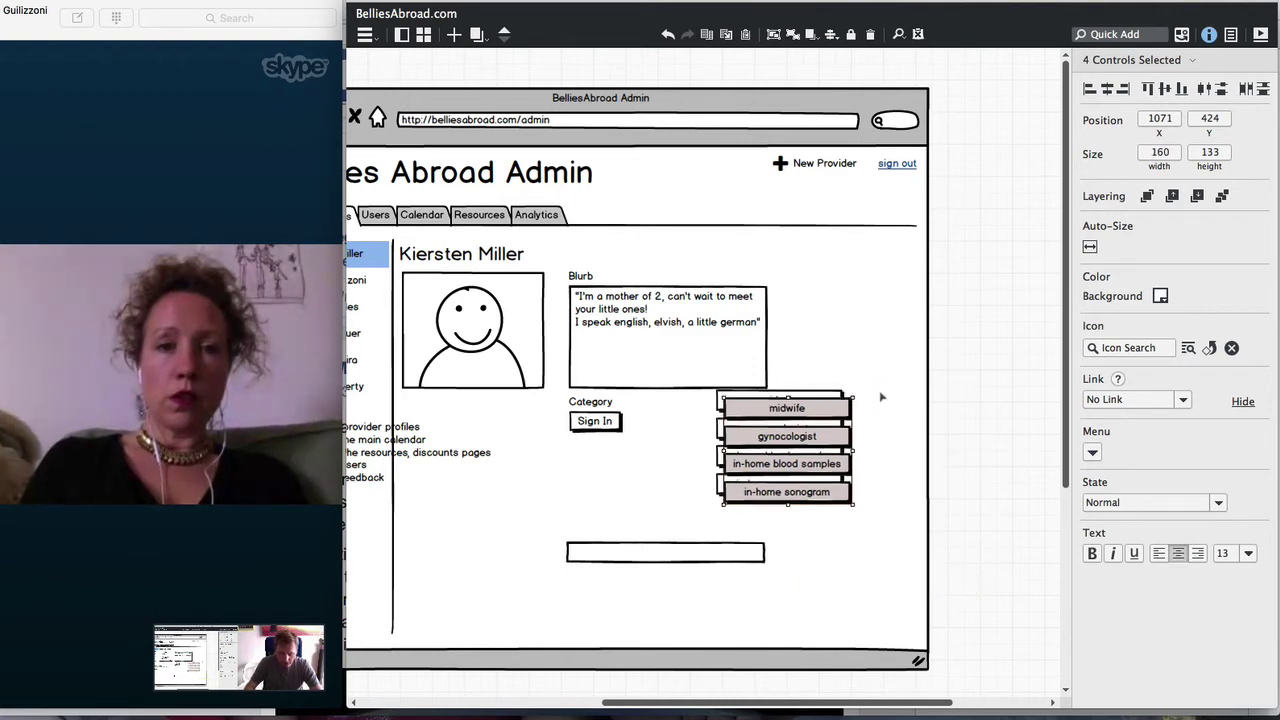
left_click_drag(815, 410, 948, 402)
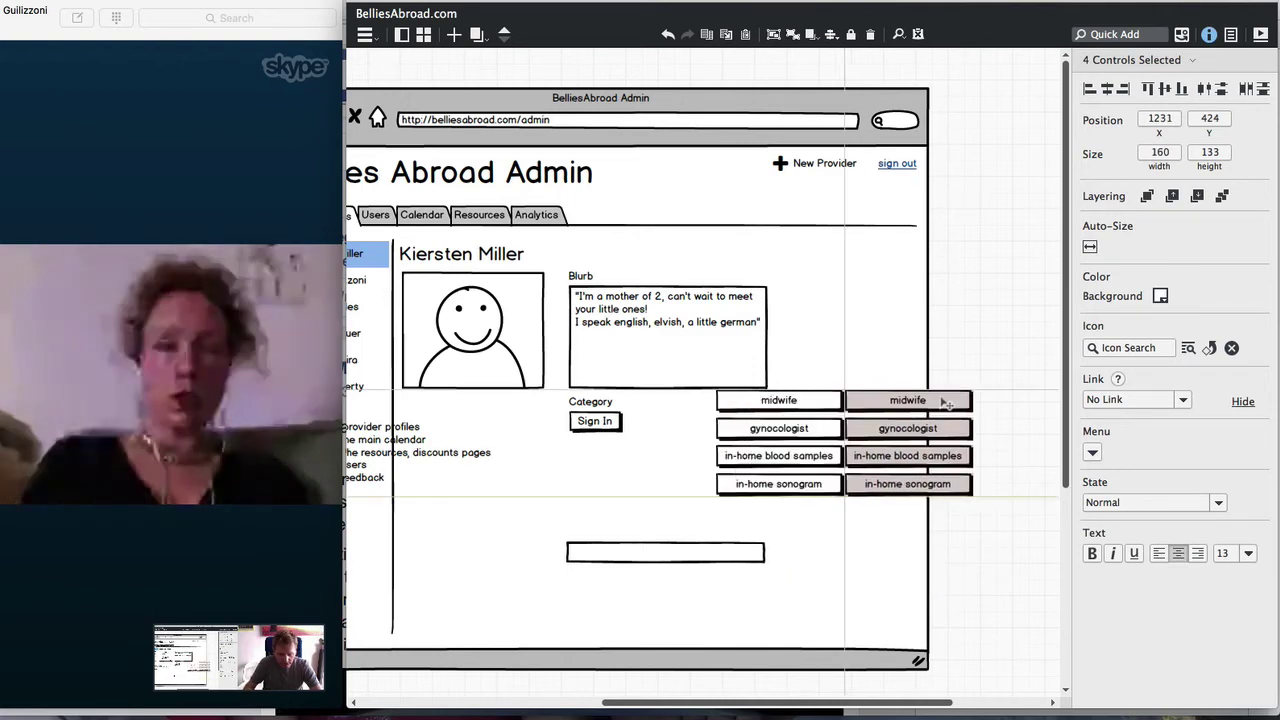
Delete the Sign In button and rename the label to 'Categories'
left_click(596, 412)
key("Delete")
double_click(592, 403)
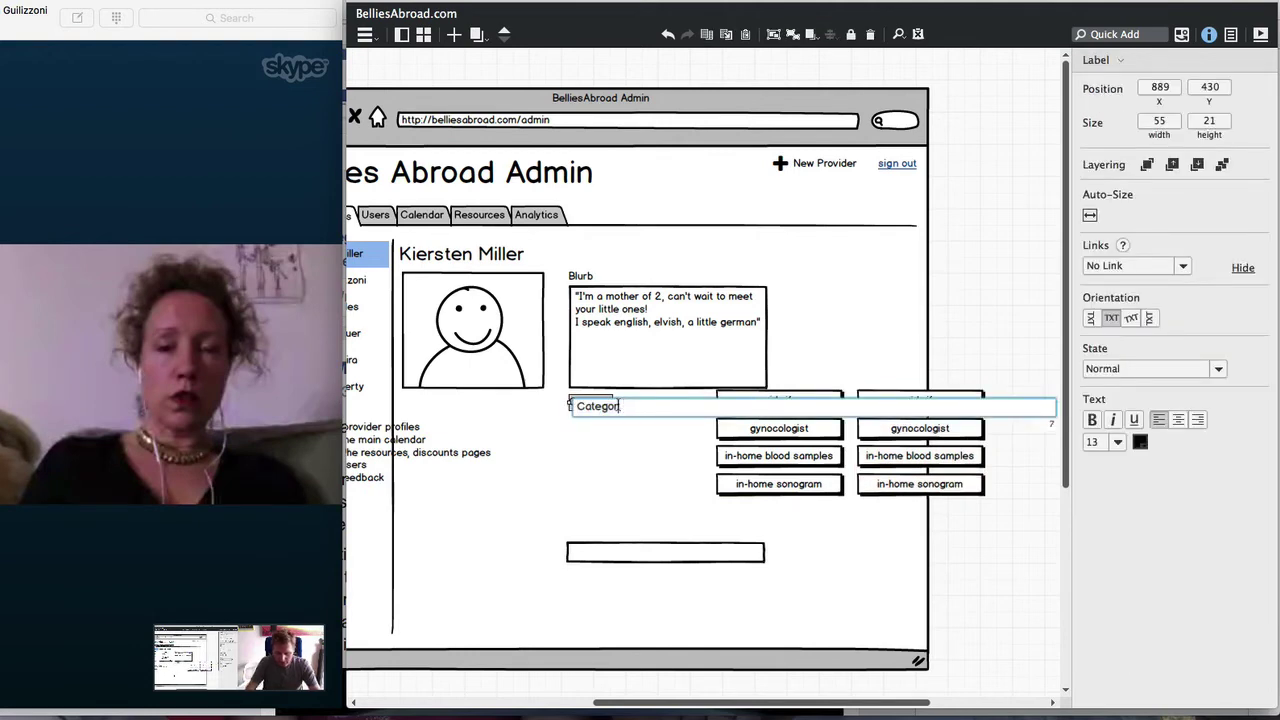
type("ies")
key("Return")
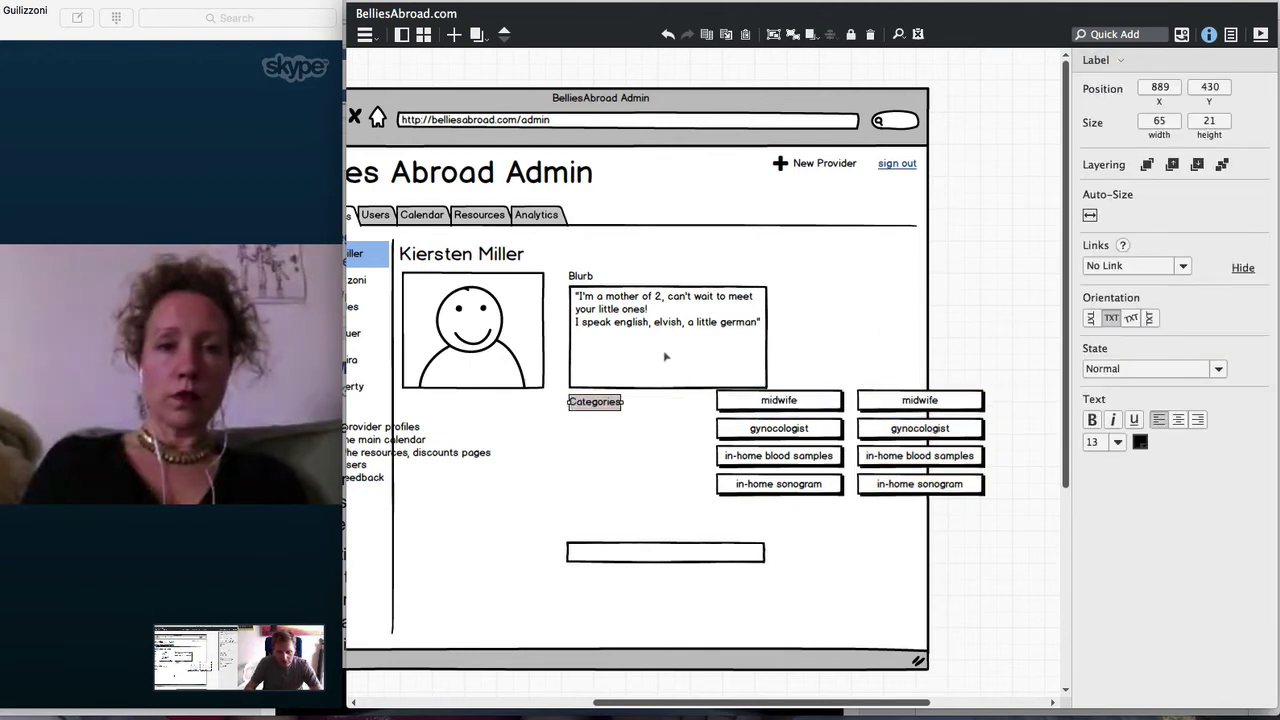
Set the midwife and right in-home blood samples buttons to the In Focus state
left_click(777, 401)
left_click(919, 455, "shift")
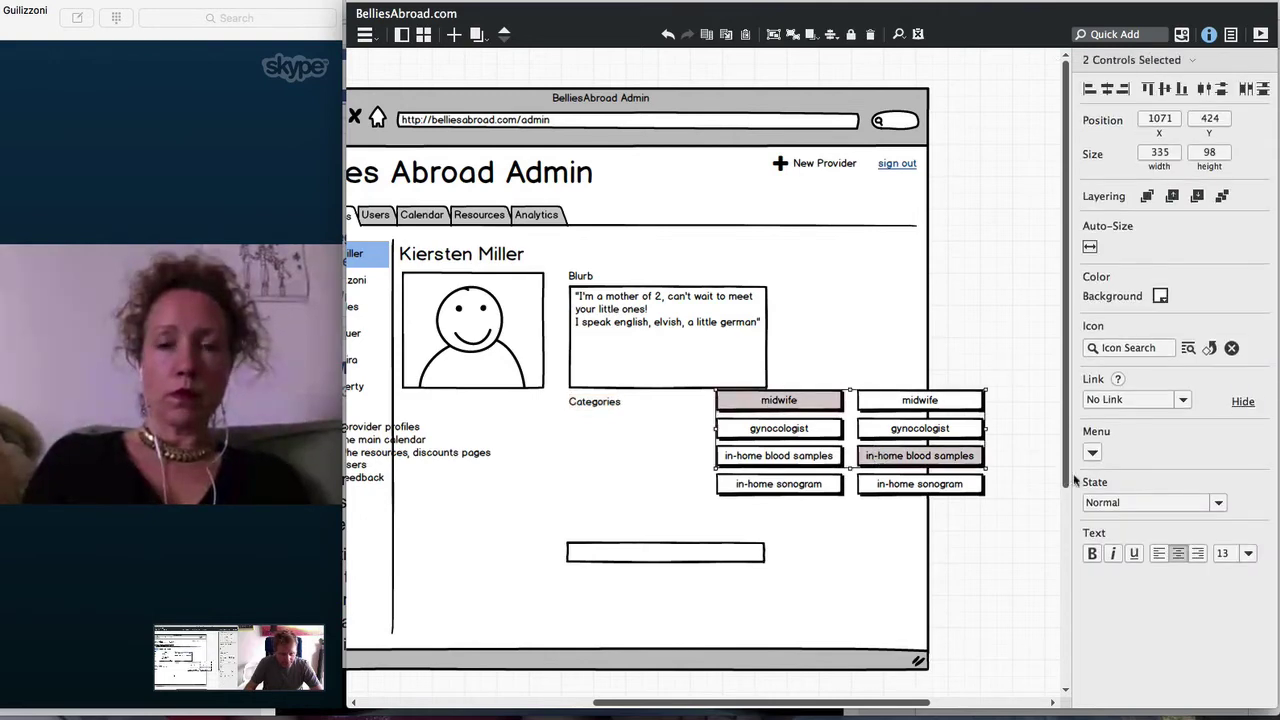
left_click(1127, 504)
left_click(1112, 560)
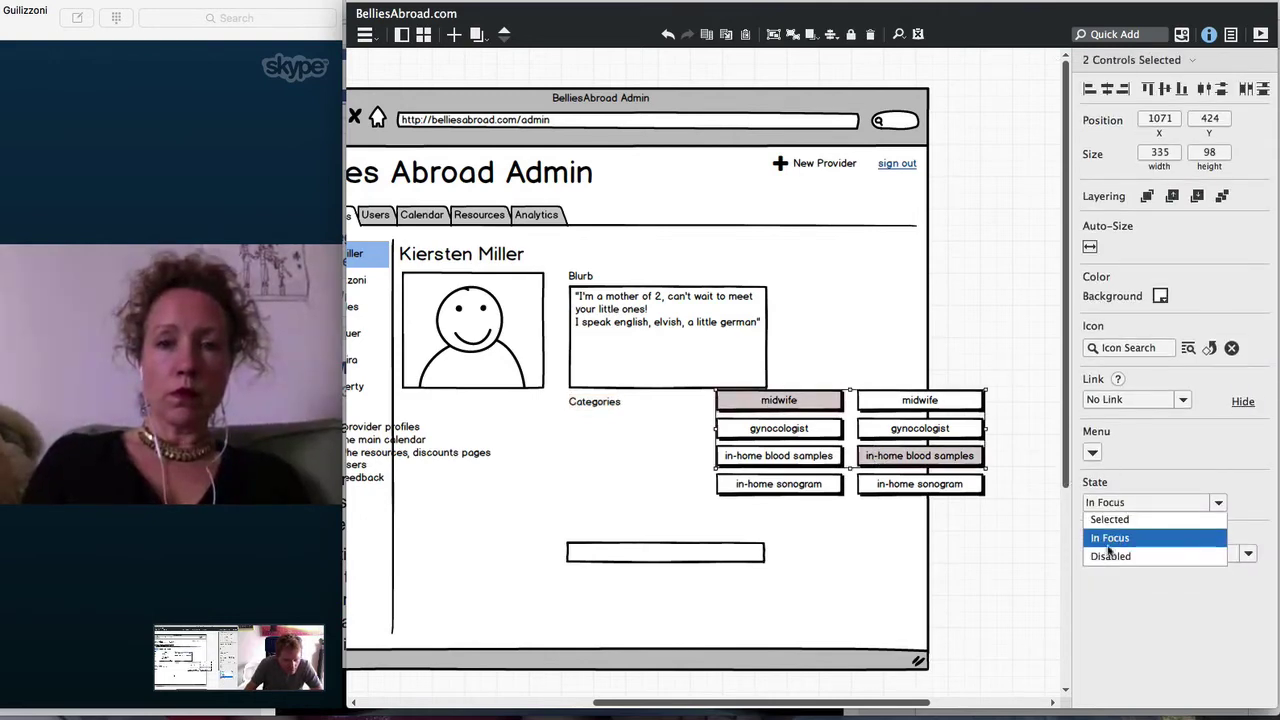
Move the eight buttons up under Categories and delete the empty text input below them
left_click_drag(1002, 356, 690, 525)
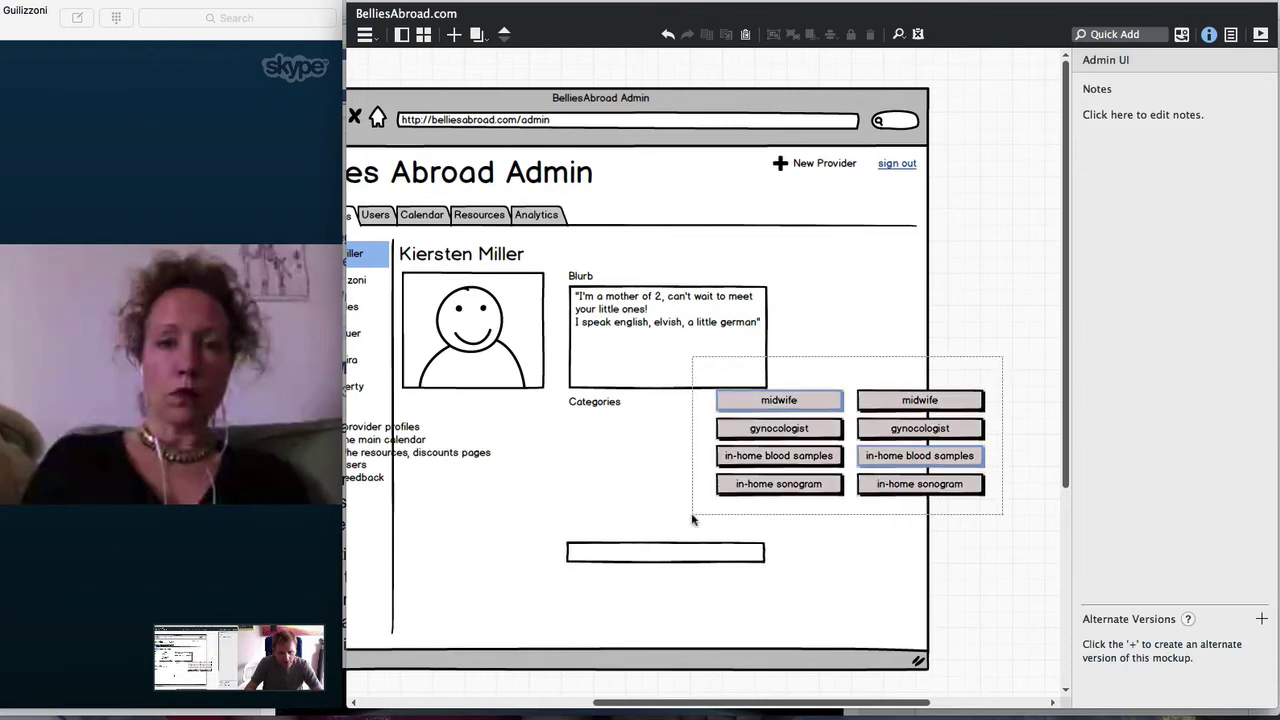
left_click_drag(770, 411, 622, 437)
left_click_drag(636, 432, 630, 429)
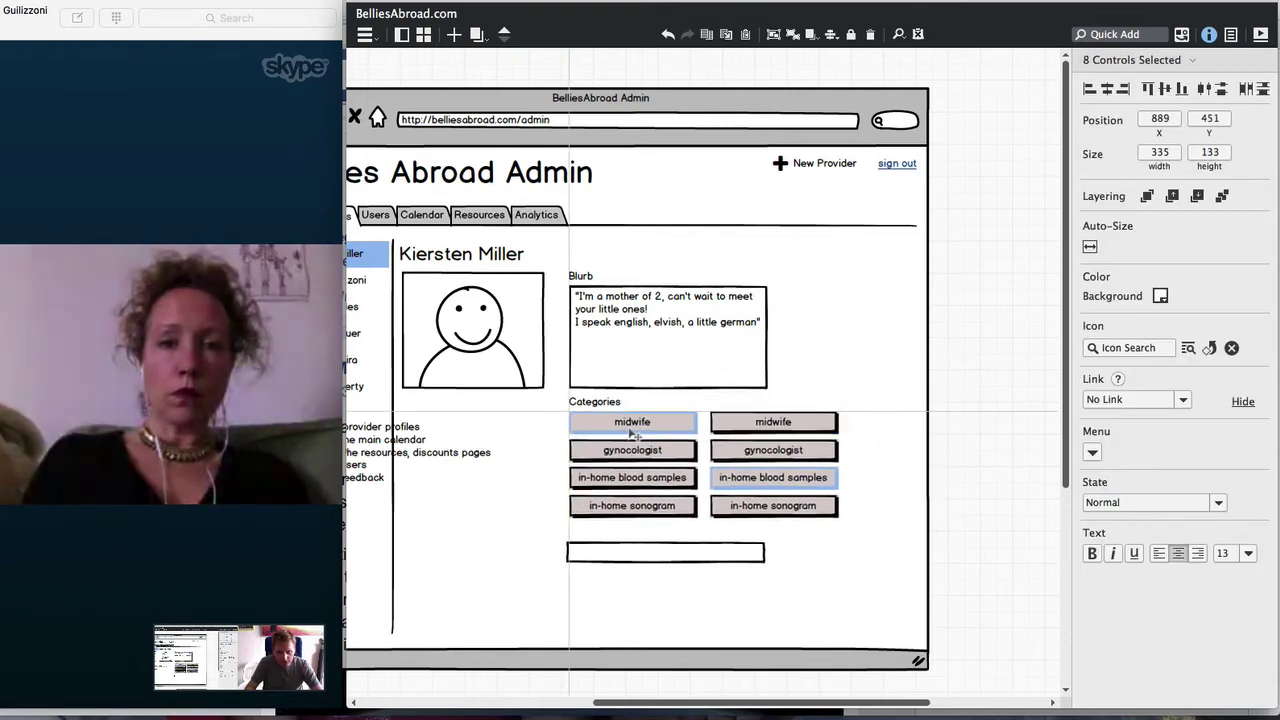
left_click(960, 533)
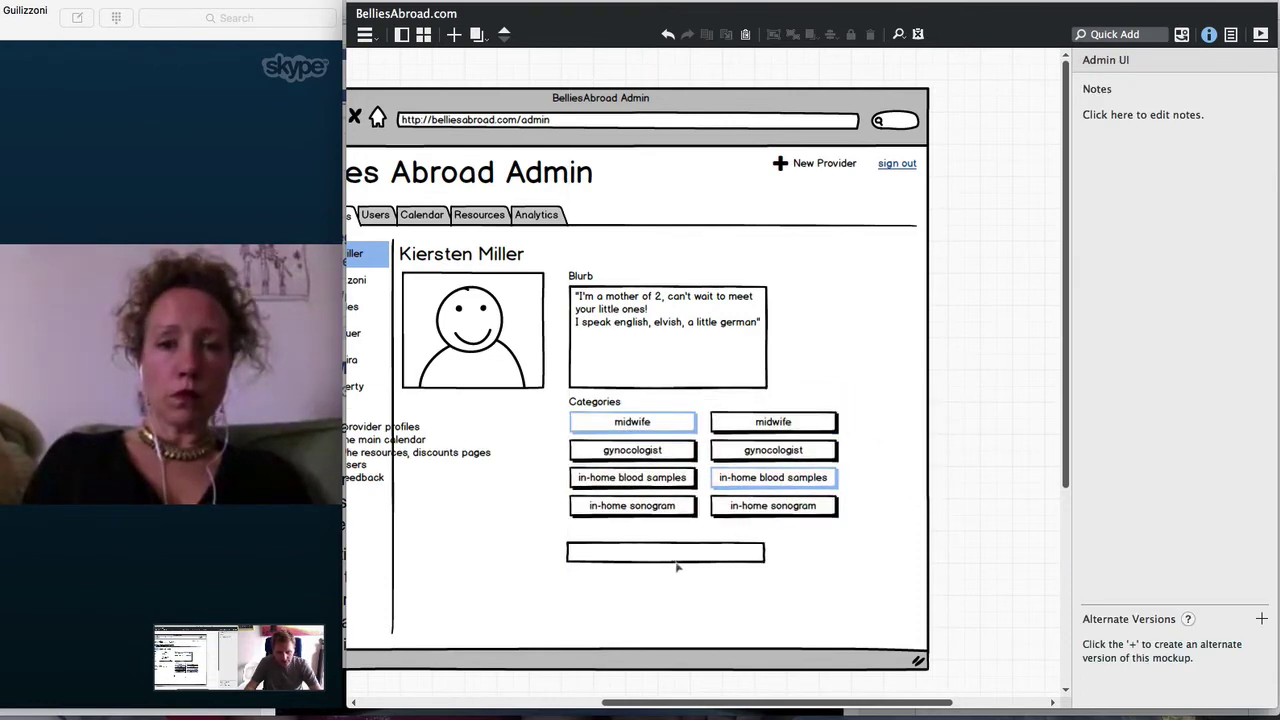
left_click(665, 552)
key("Delete")
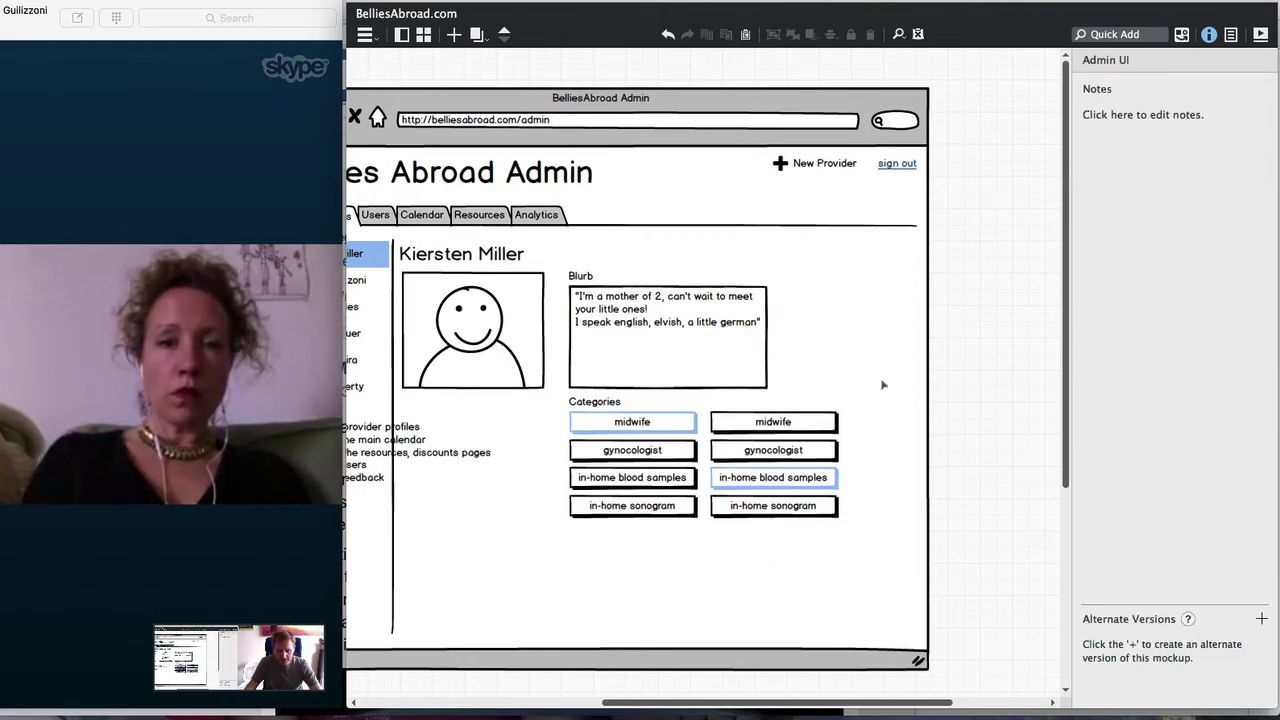
left_click_drag(972, 387, 520, 548)
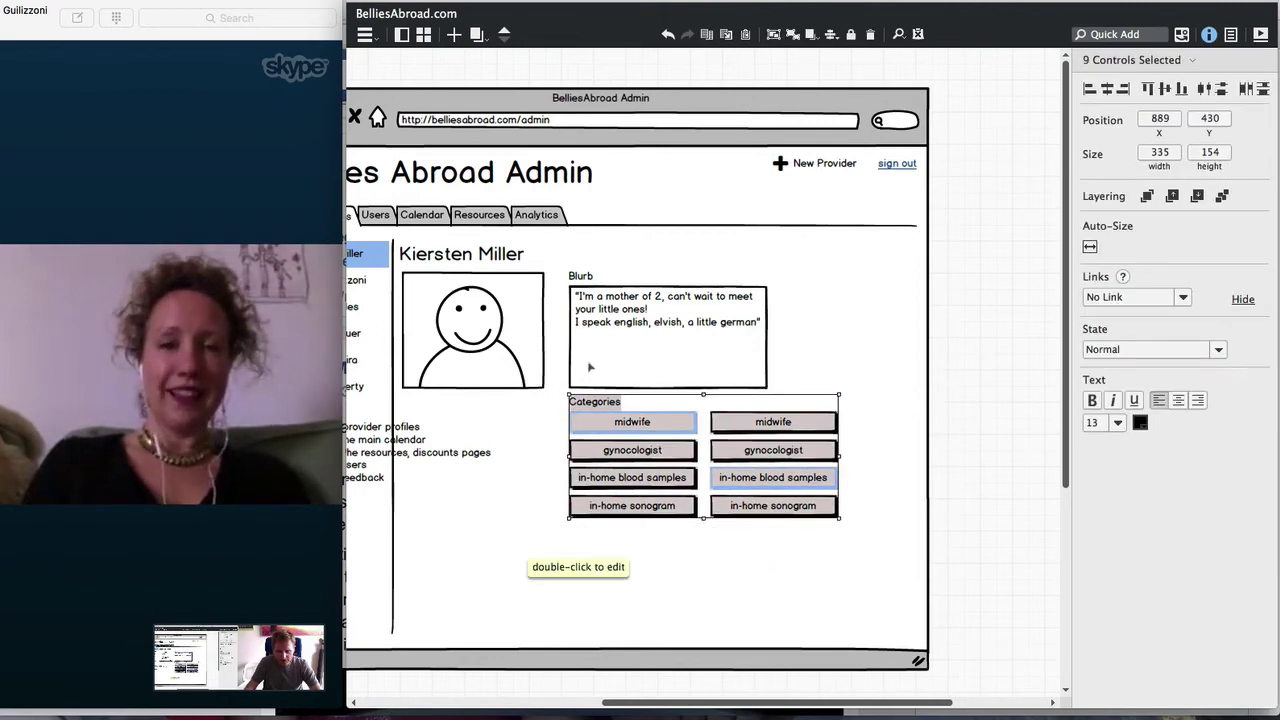
Group the Categories label with its buttons, and the Blurb label with its text box
key("ctrl+g")
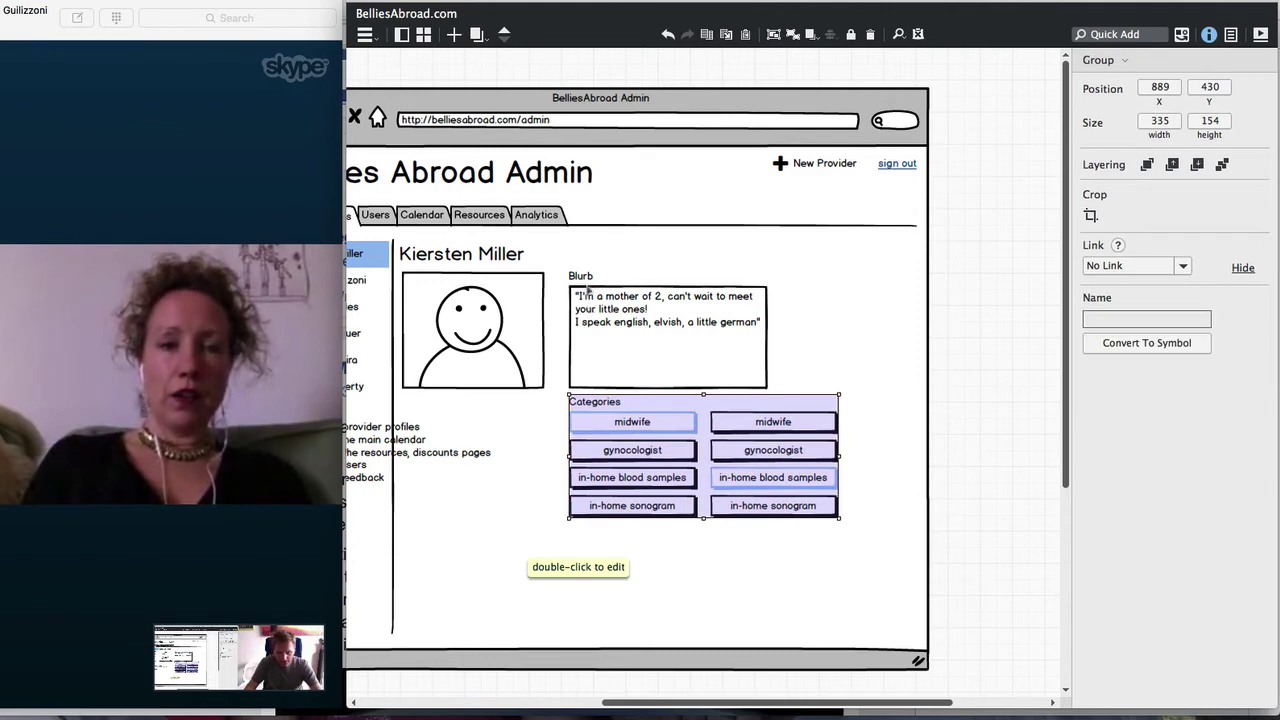
left_click(581, 277)
left_click(600, 312, "shift")
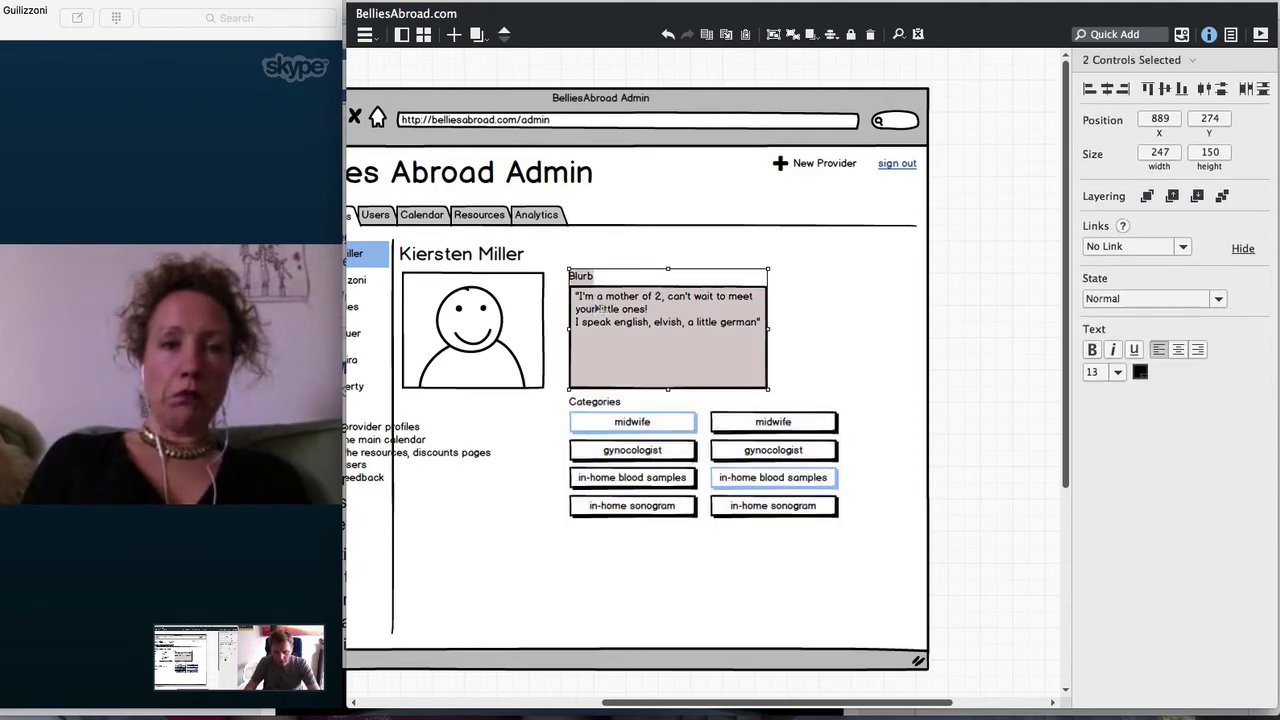
key("ctrl+g")
double_click(583, 277)
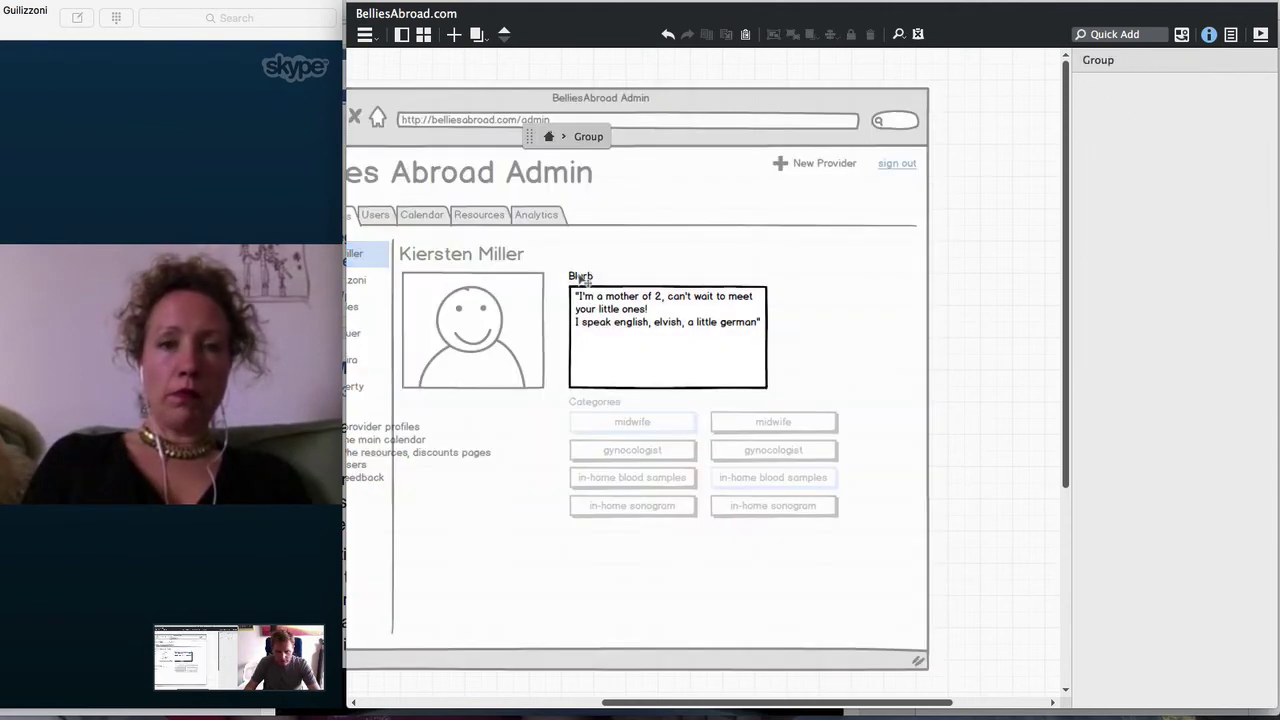
left_click(581, 459)
Move the Categories group up beside the photo and the Blurb group below it
left_click(590, 408)
double_click(592, 405)
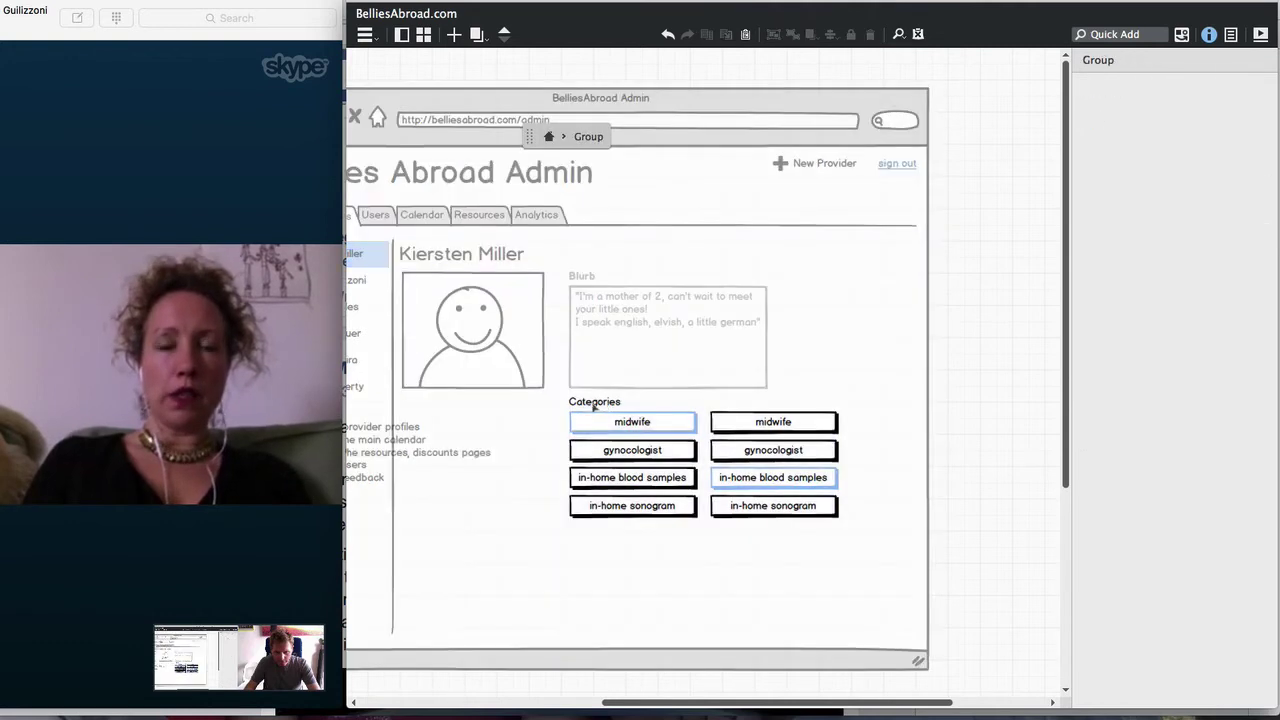
left_click(940, 373)
left_click(635, 440)
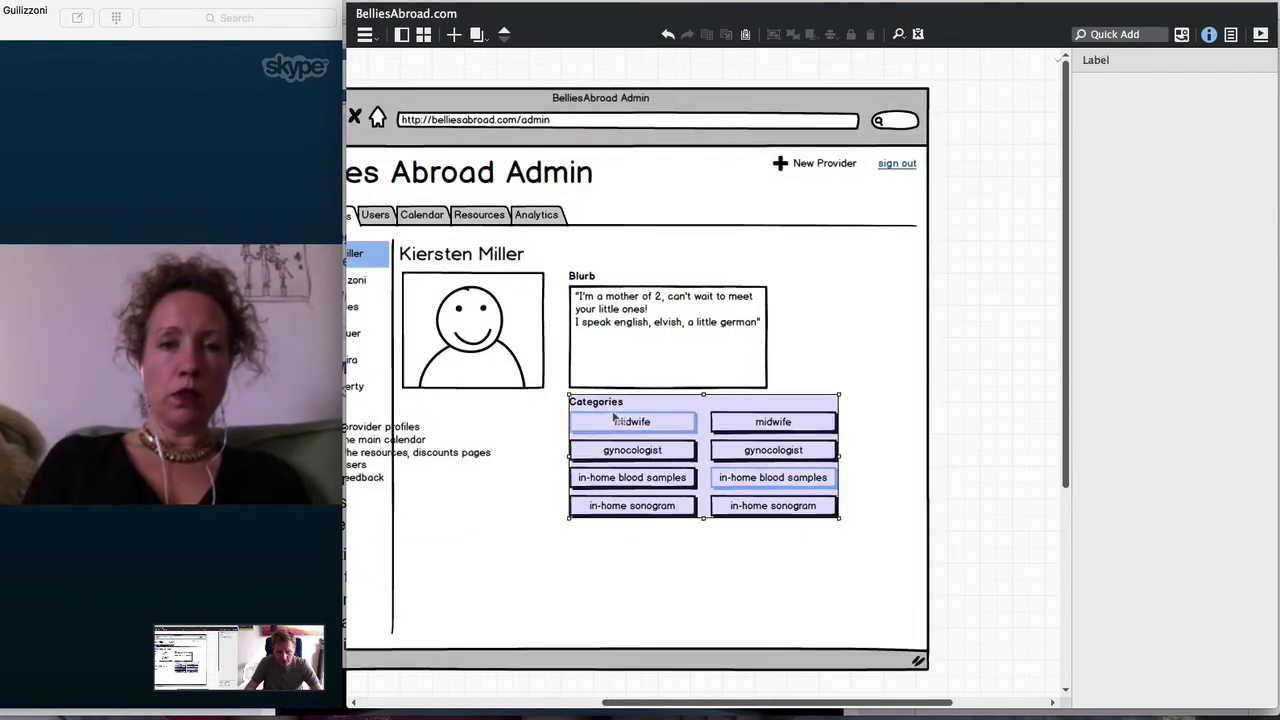
left_click_drag(635, 440, 722, 290)
left_click(580, 308)
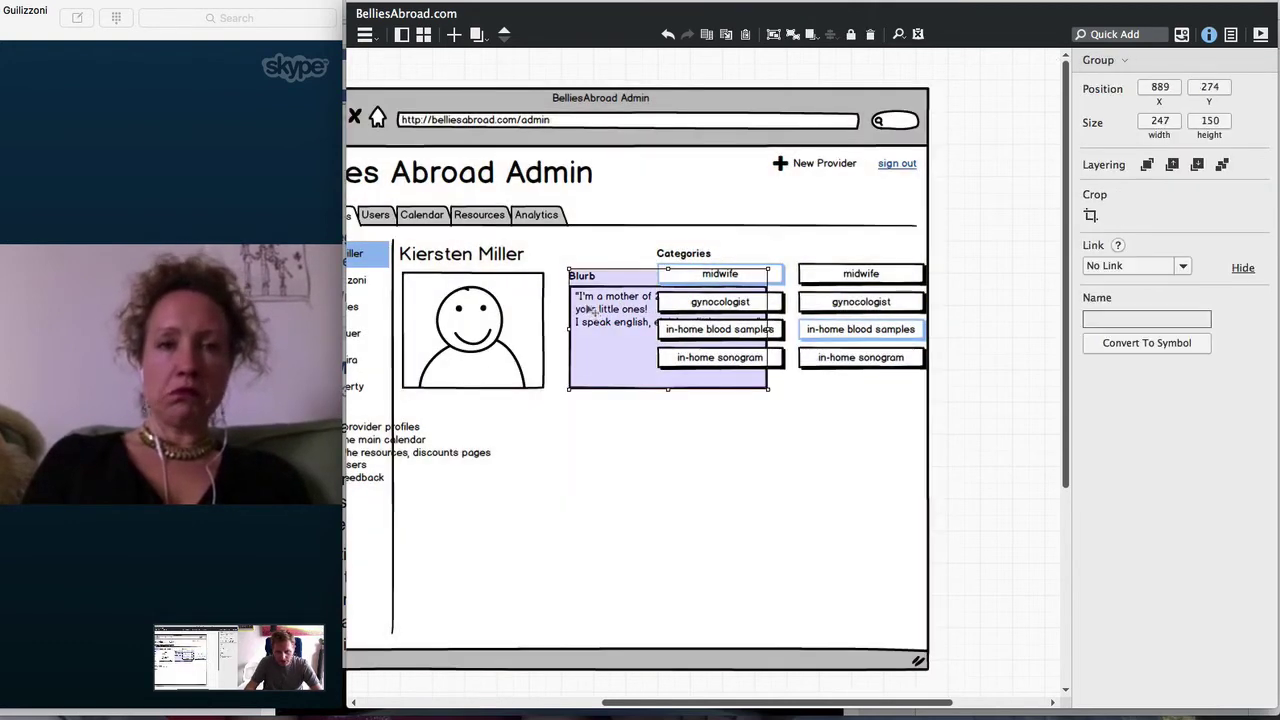
left_click_drag(580, 308, 412, 440)
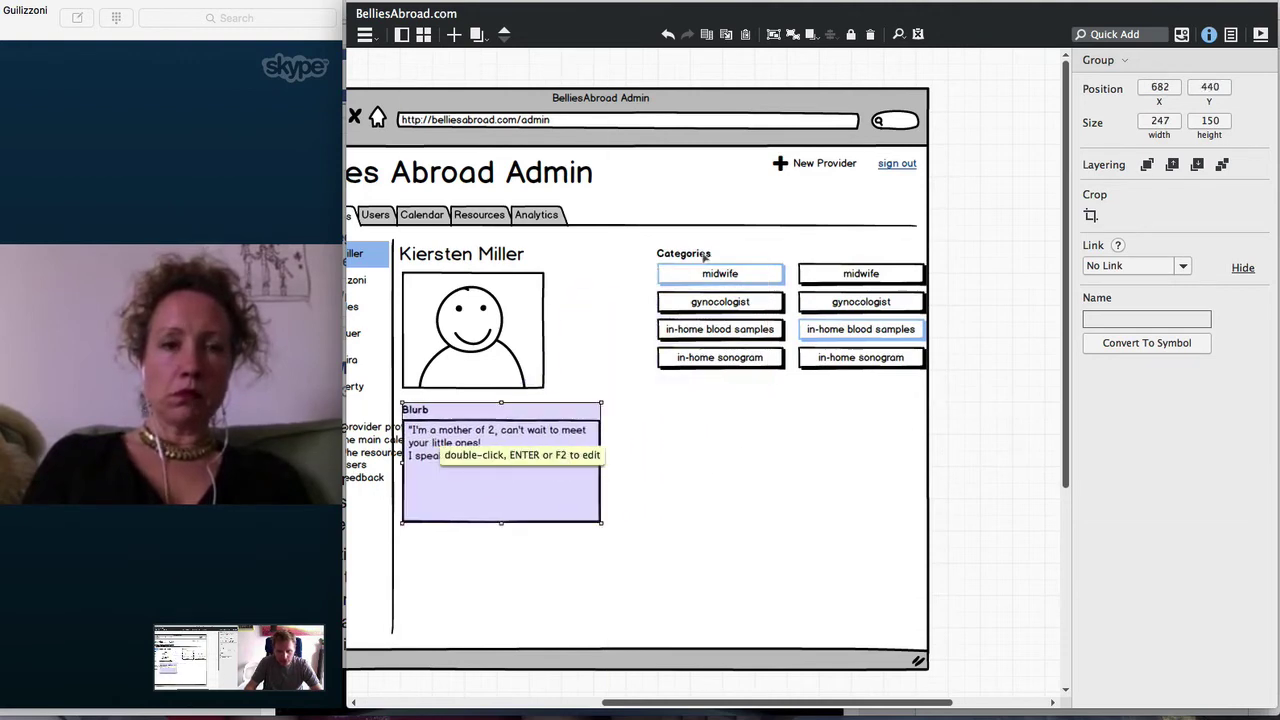
left_click_drag(705, 274, 608, 296)
Shift the photo right, Categories buttons under the name, and Blurb group beneath the photo
left_click_drag(460, 305, 821, 311)
left_click_drag(670, 307, 498, 311)
left_click(834, 314)
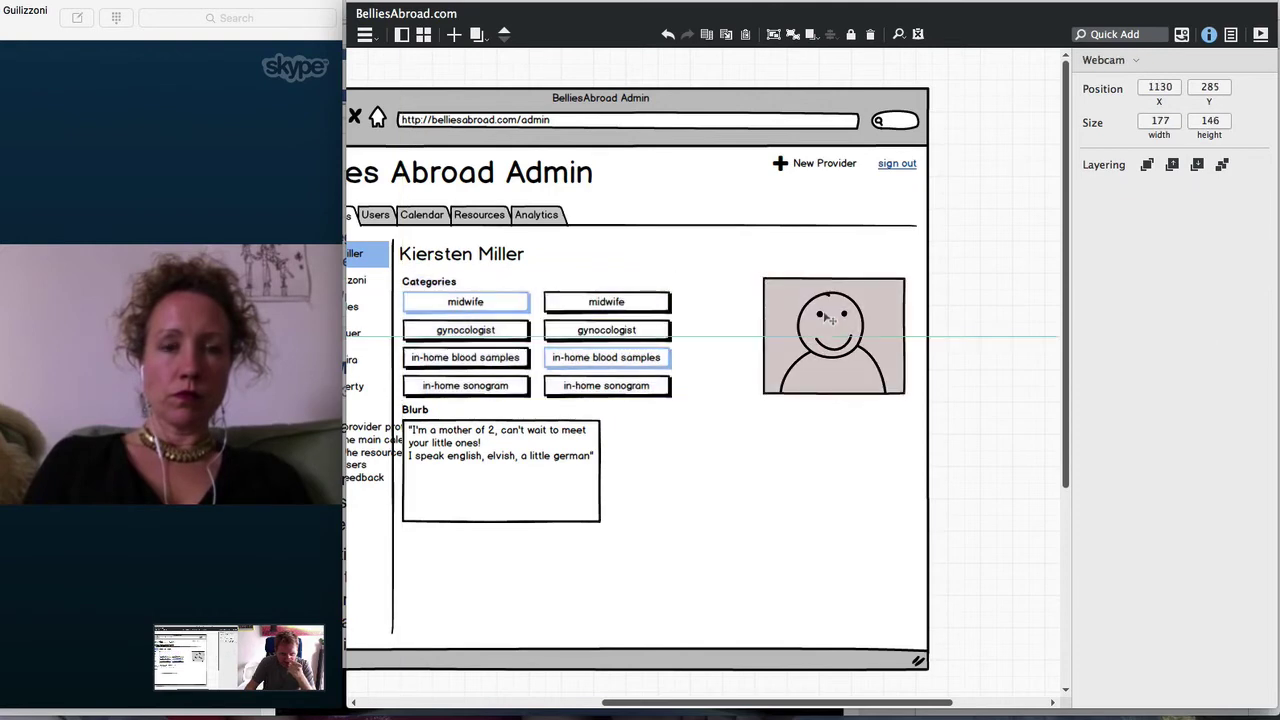
left_click_drag(508, 448, 820, 457)
Narrow the Blurb text box from both sides and align the Blurb label with it
double_click(820, 457)
left_click(906, 476)
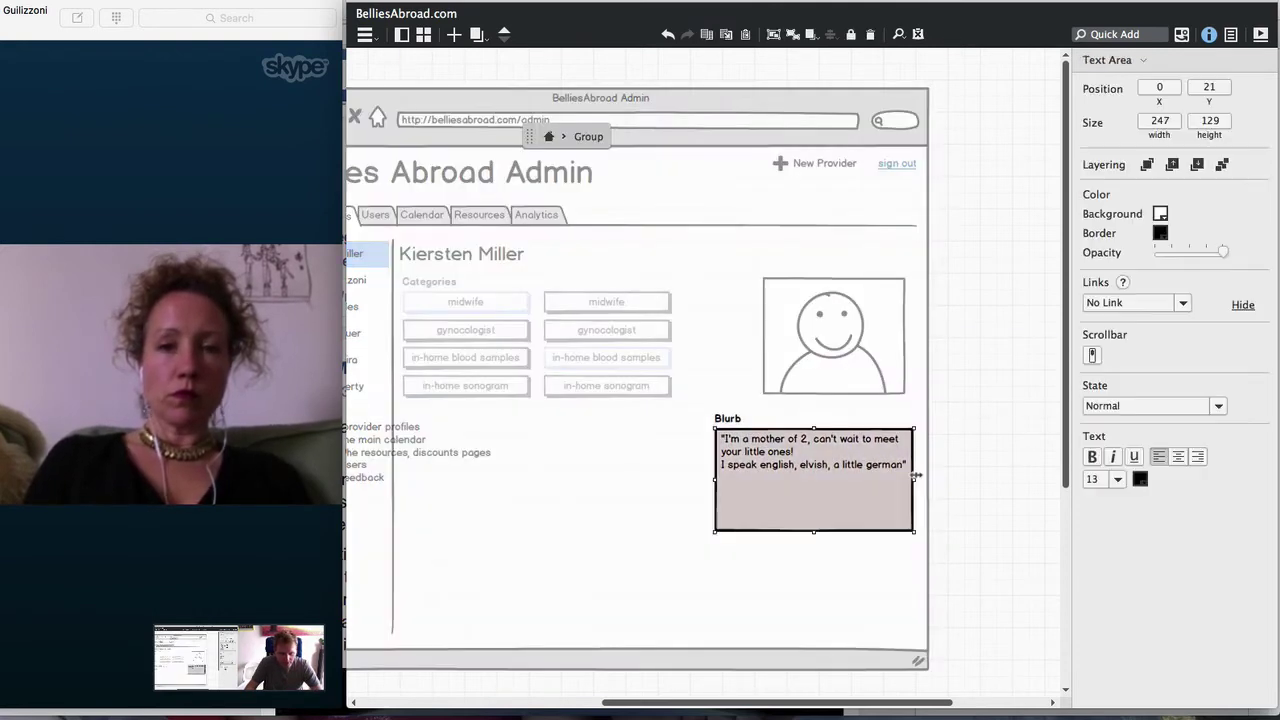
left_click_drag(912, 478, 910, 477)
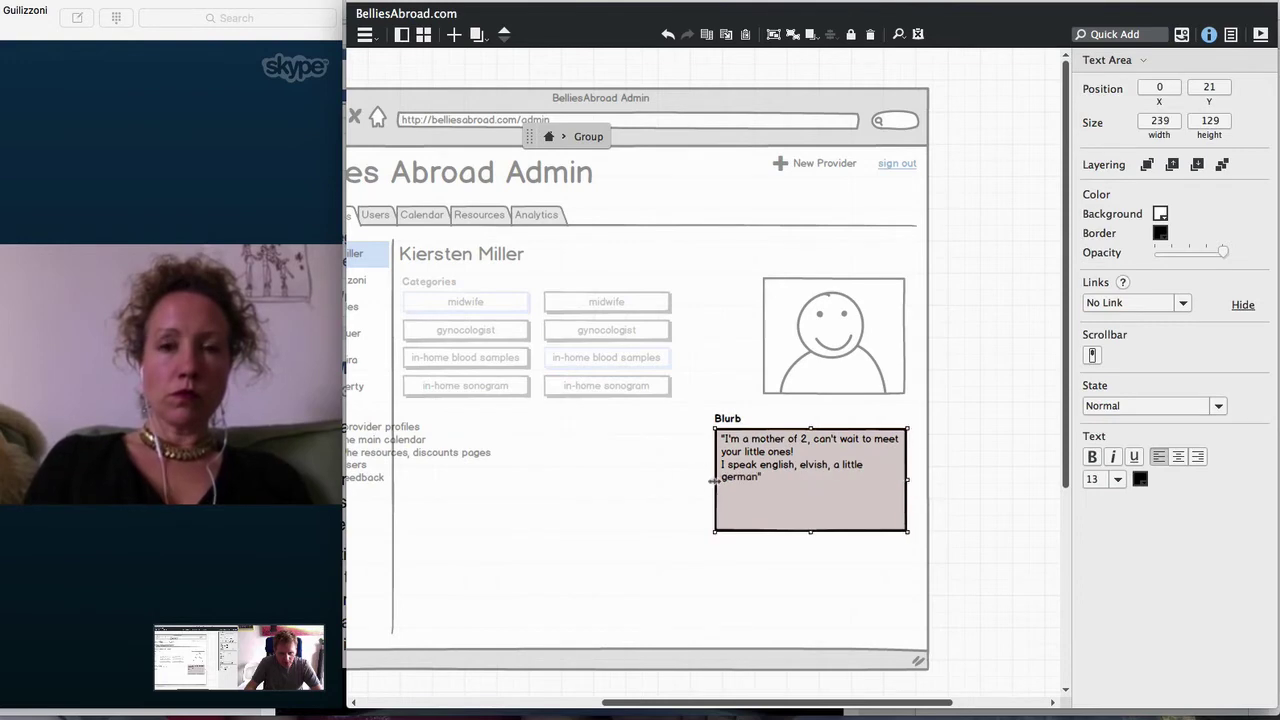
left_click_drag(713, 480, 765, 478)
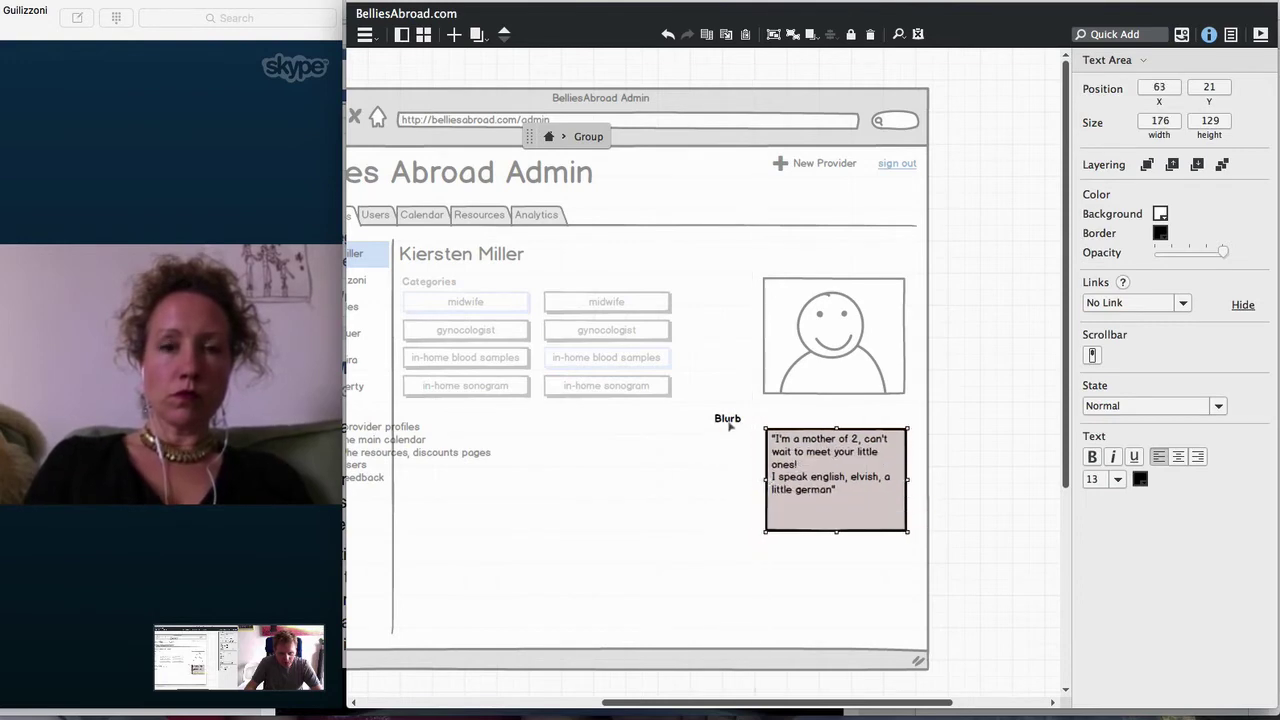
left_click_drag(730, 425, 810, 441)
key("Escape")
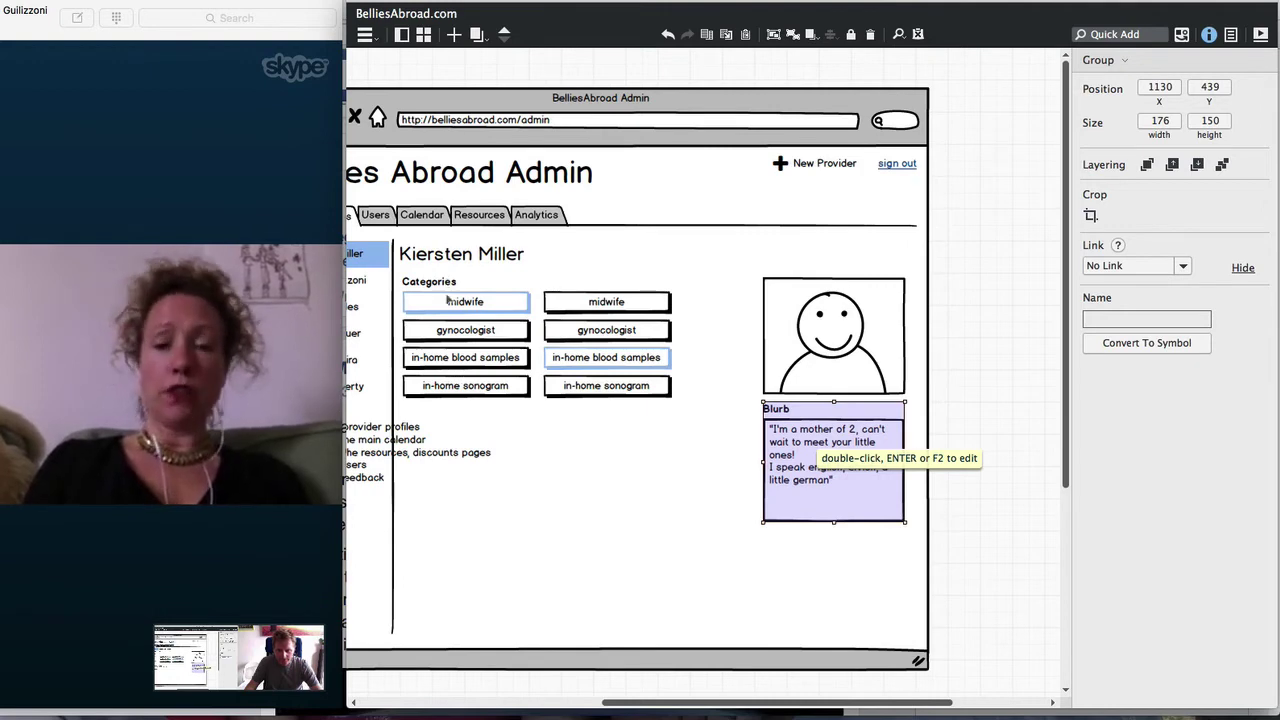
Preview full screen, then place the Blurb group under Categories and move the task list lower
key("super+f")
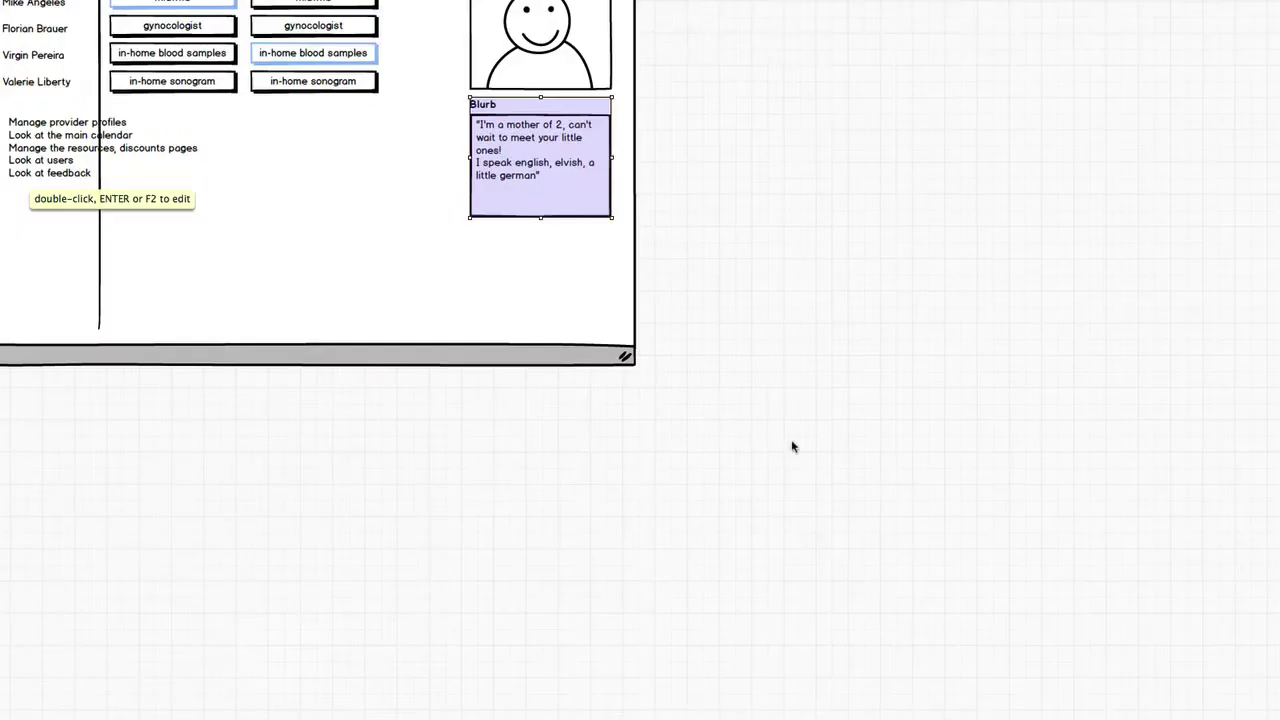
key("Escape")
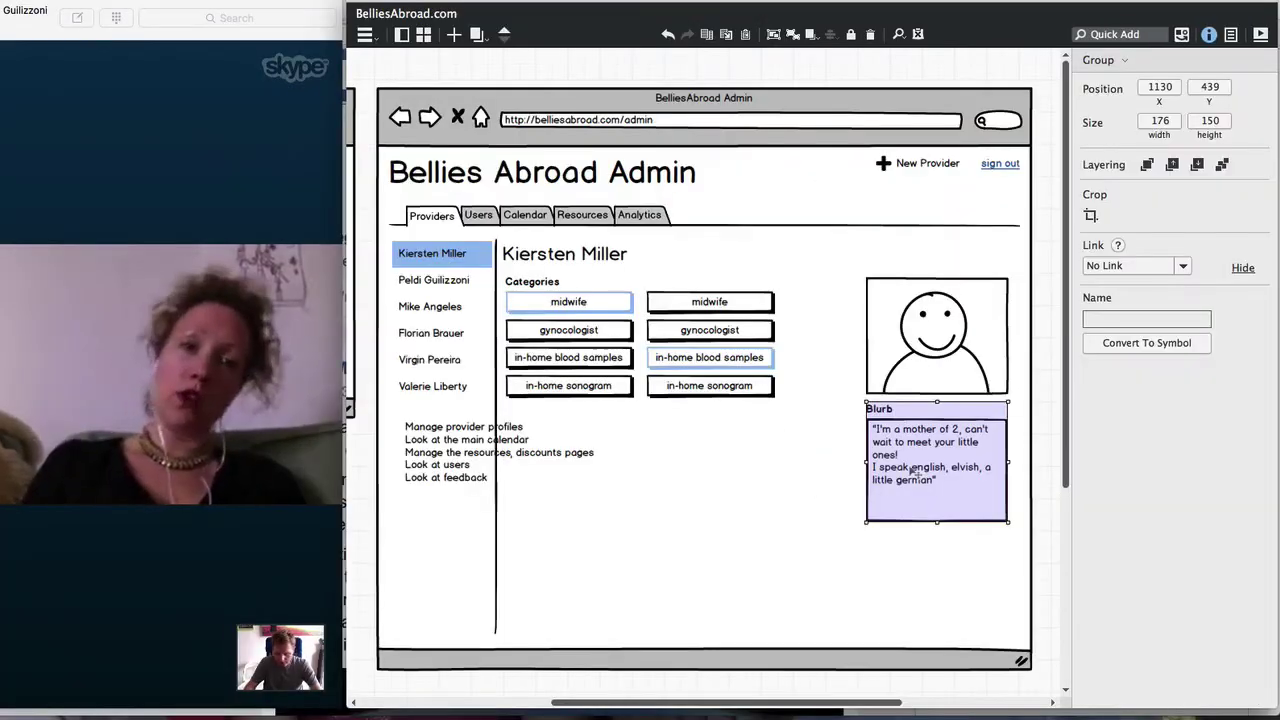
left_click_drag(913, 470, 548, 467)
left_click_drag(428, 538, 428, 714)
scroll(447, 443, "up", 2)
left_click(521, 423)
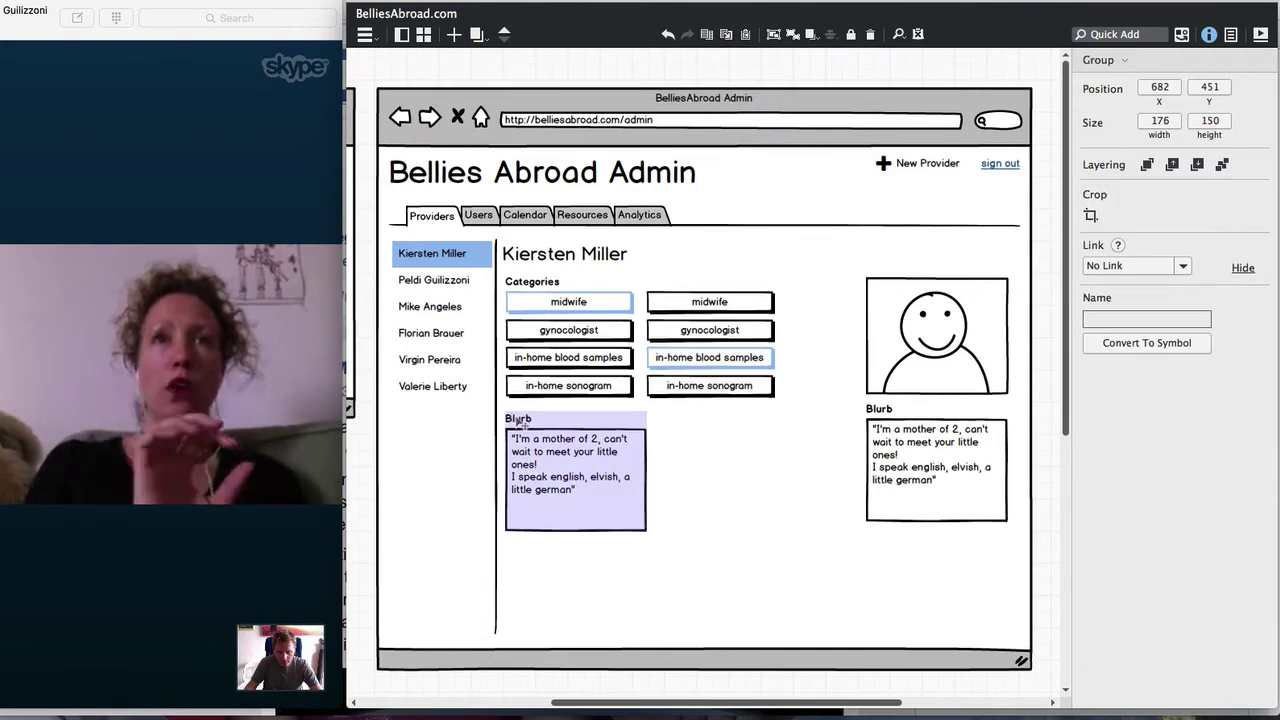
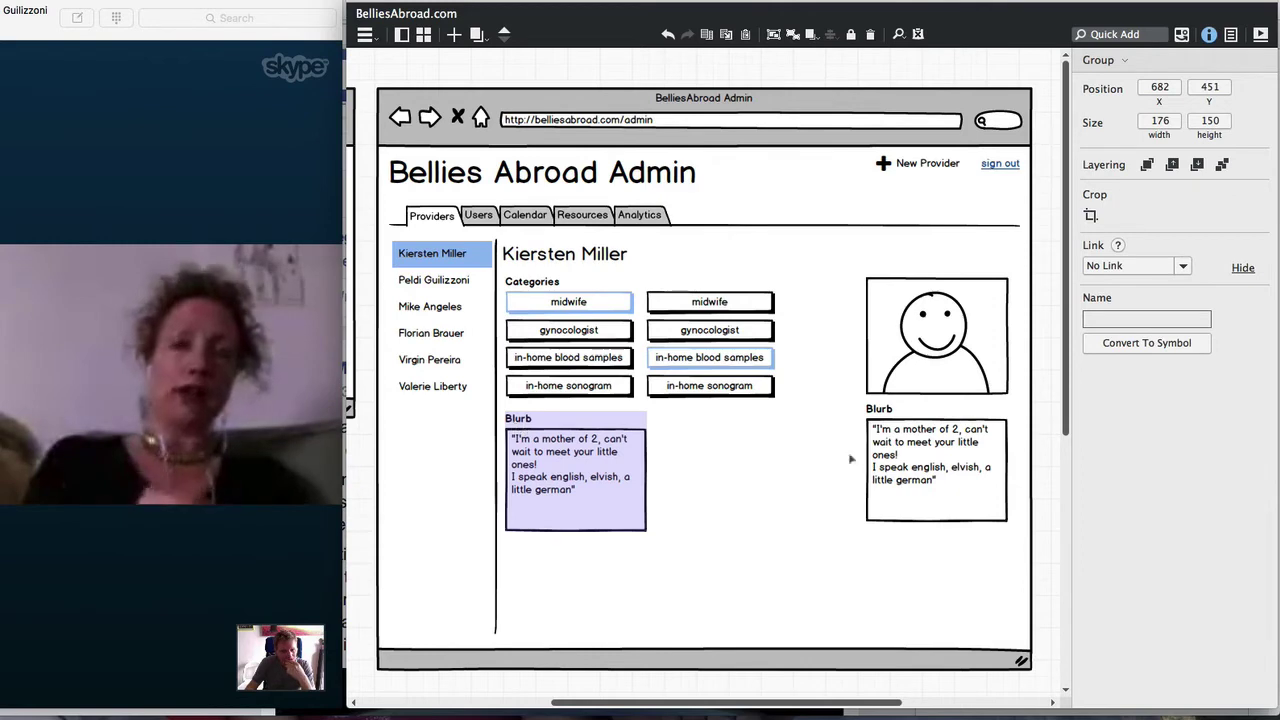
Enter the left Blurb group and open its 'Blurb' heading to rename it Testimonials
left_click(918, 482)
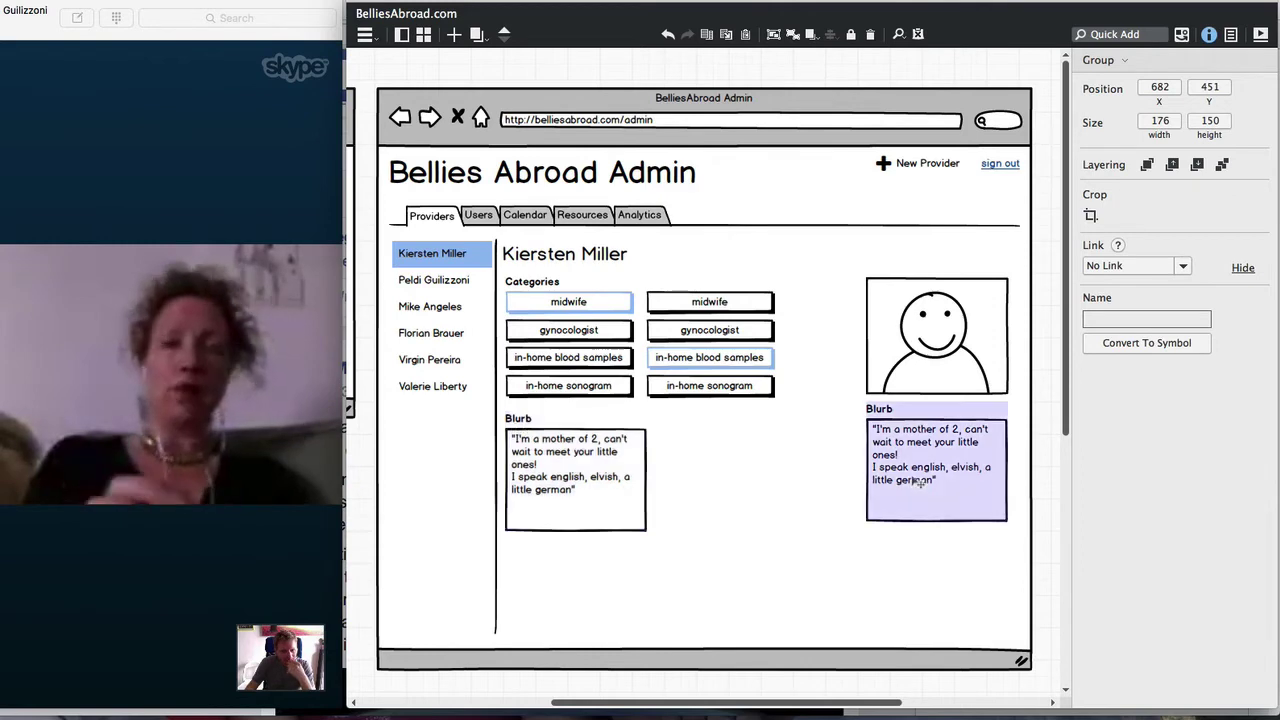
left_click(533, 470)
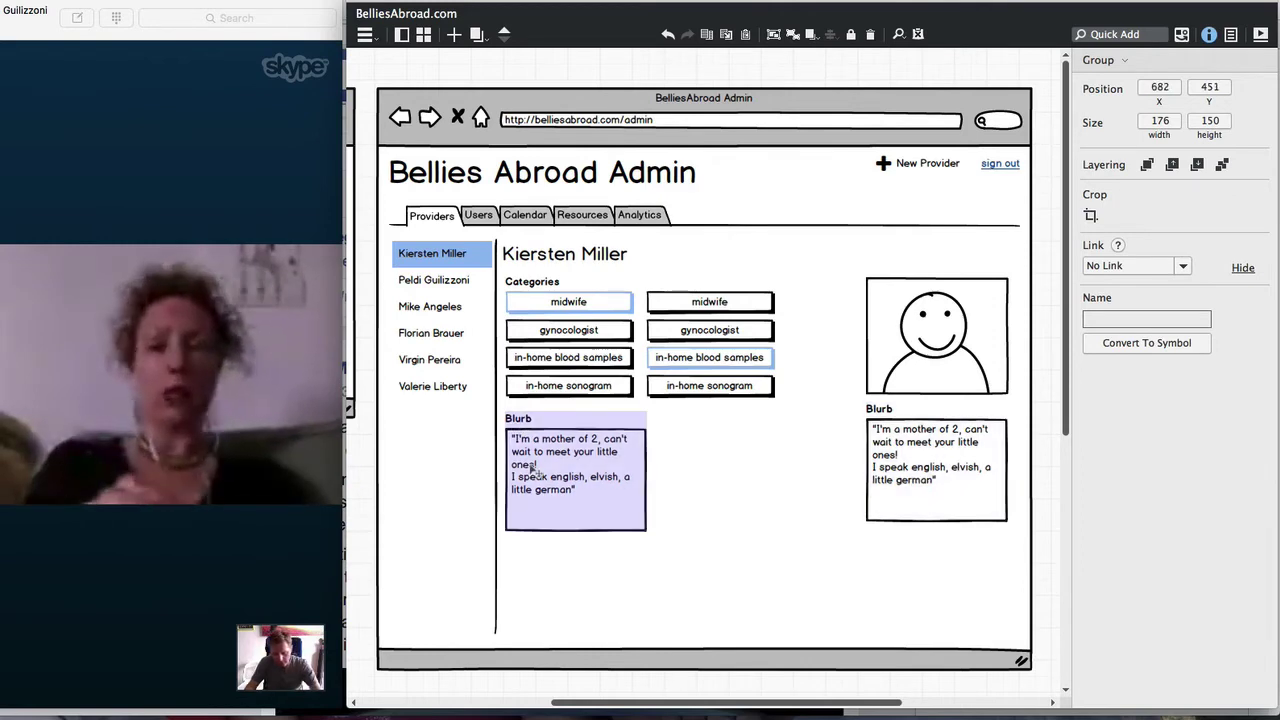
double_click(523, 441)
double_click(519, 420)
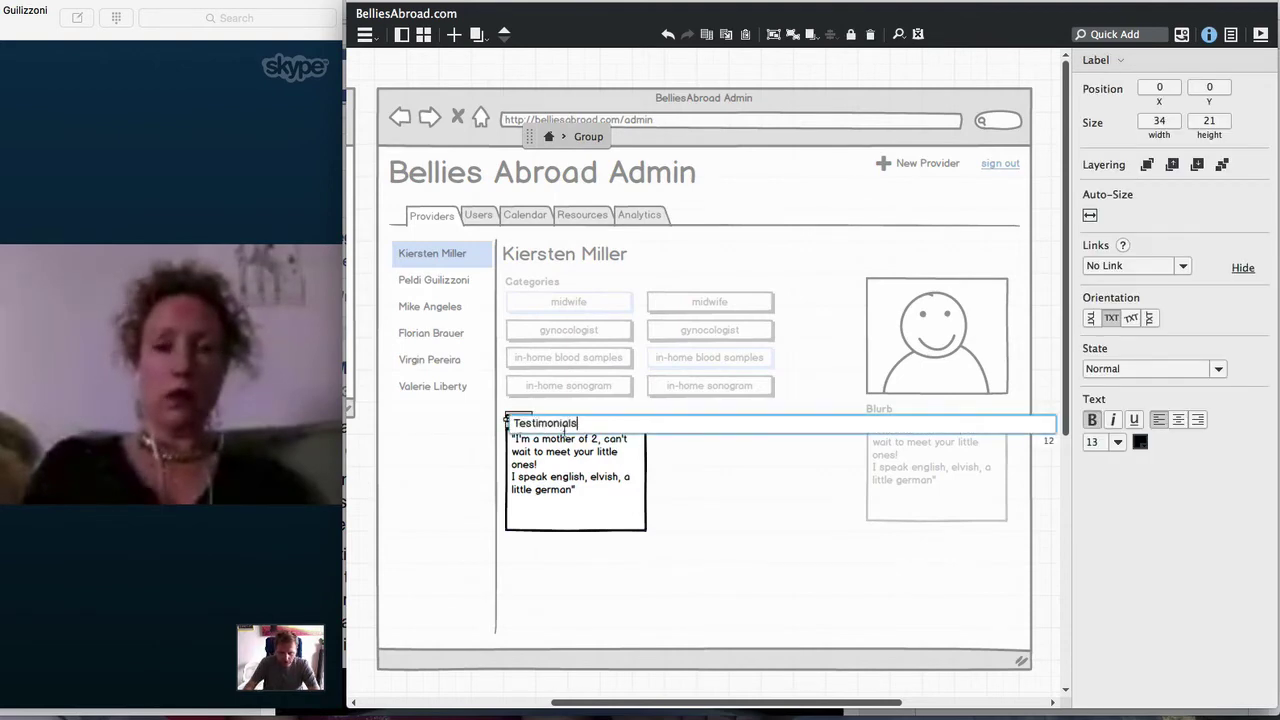
Commit the Testimonials heading and set the box text to 'Gabriella is awesome - suzie'
left_click(727, 470)
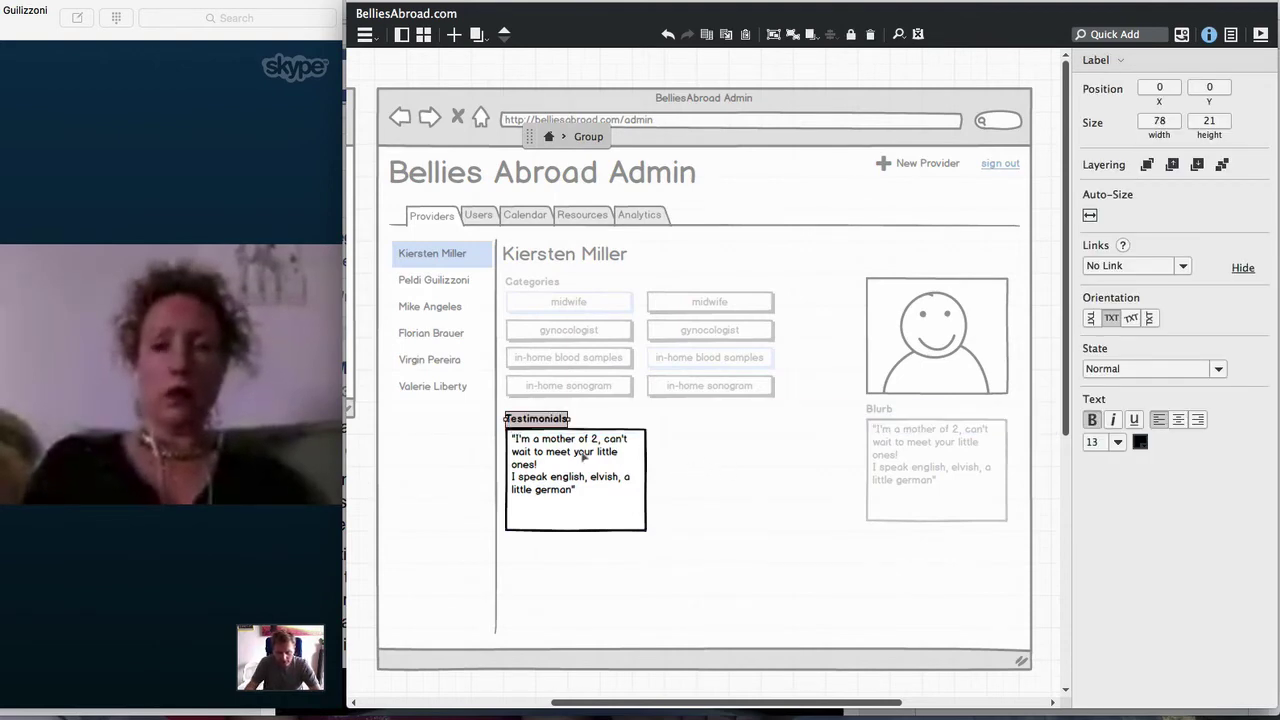
double_click(583, 456)
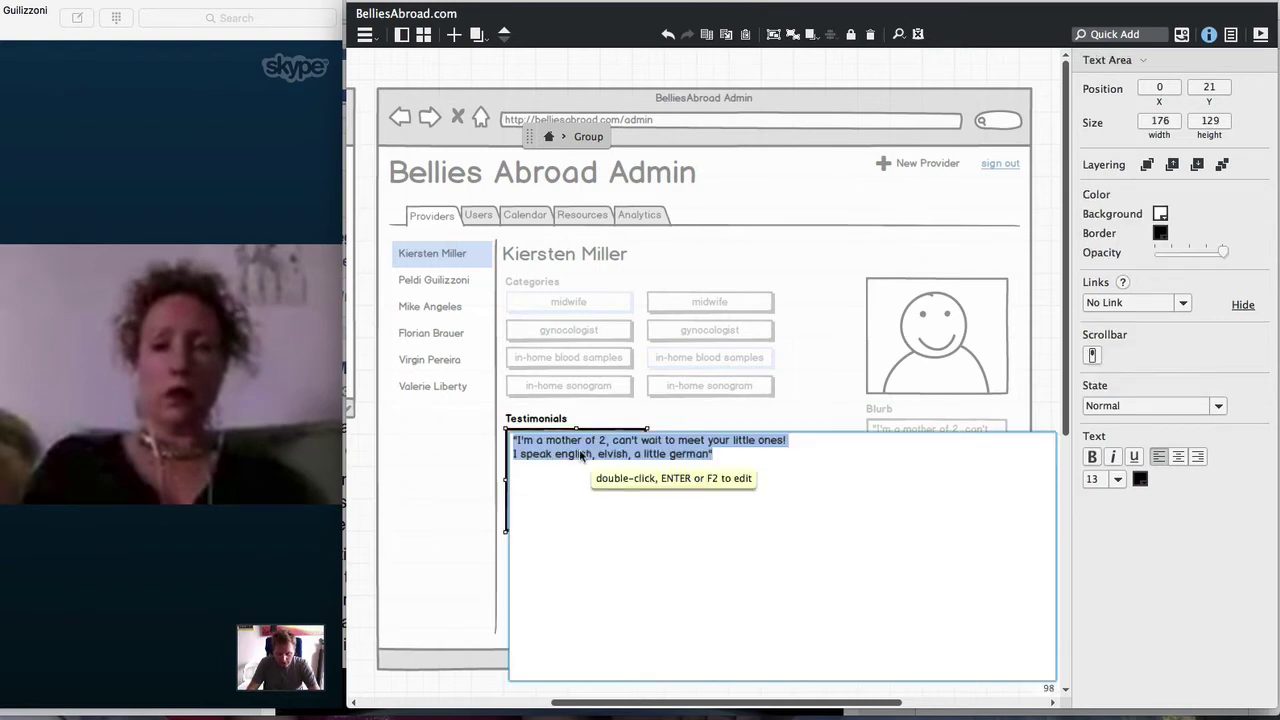
type("Gabriella")
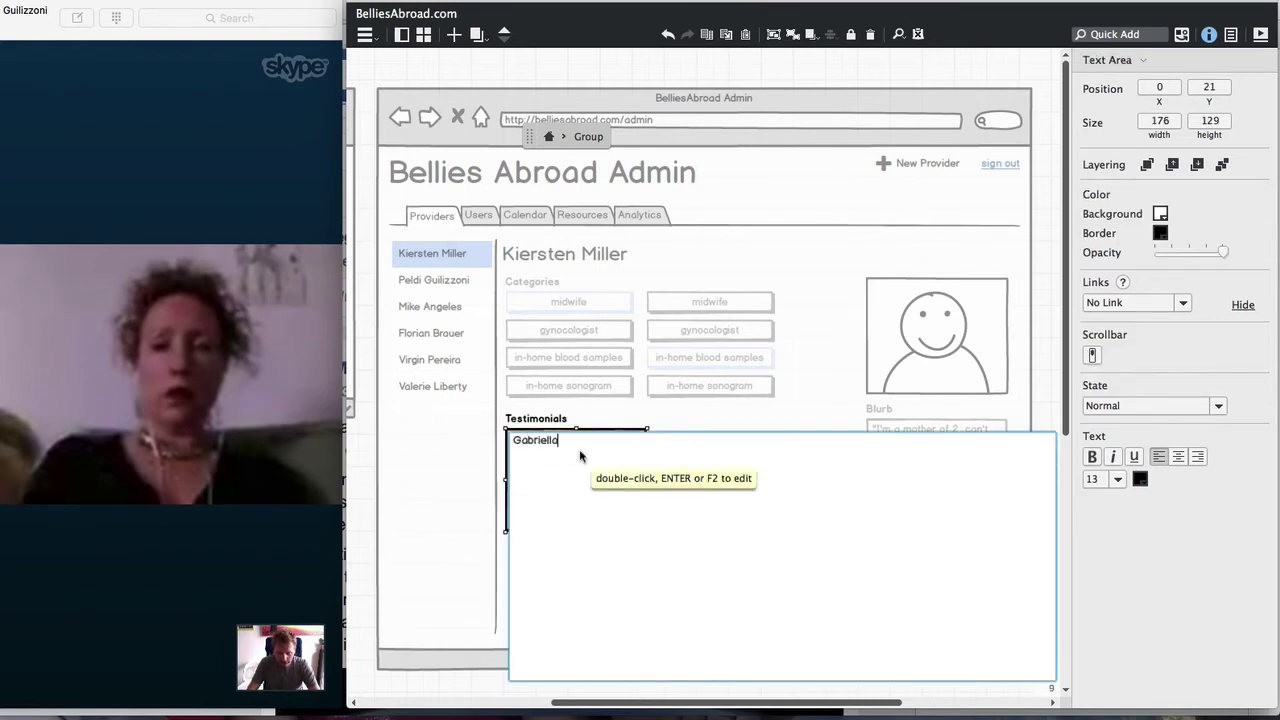
type(" is awesome")
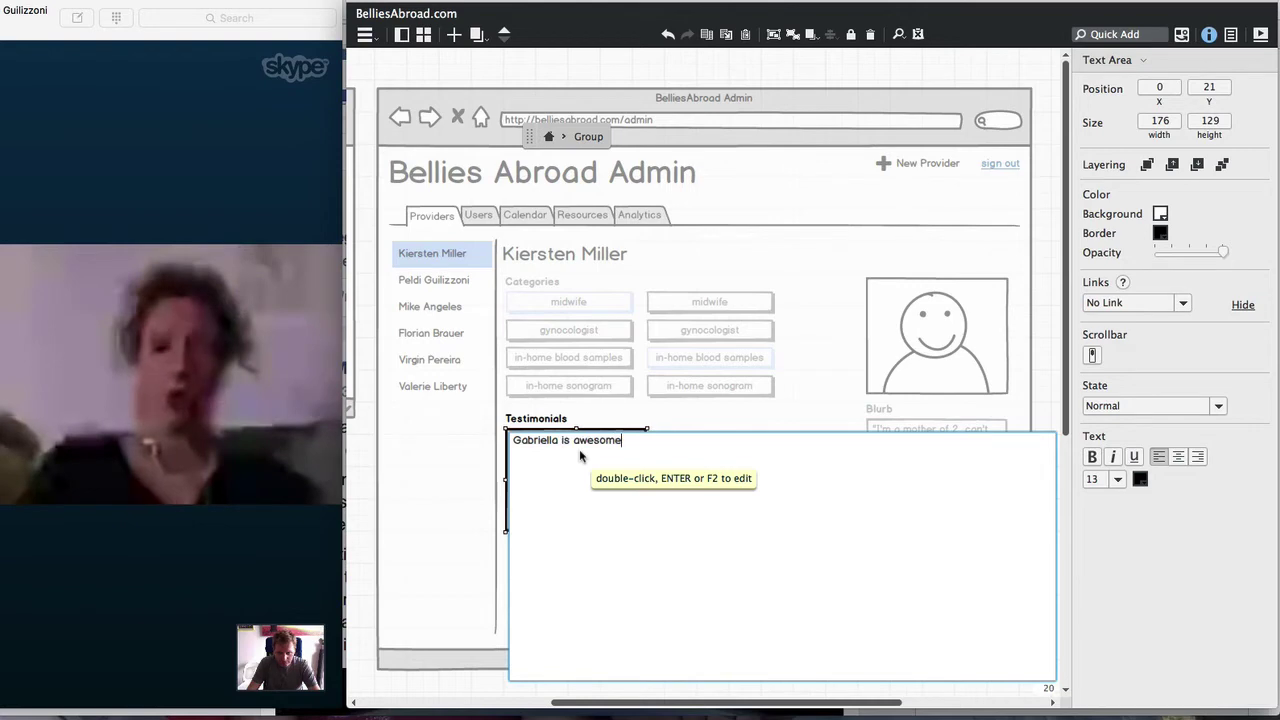
type(" - suzie")
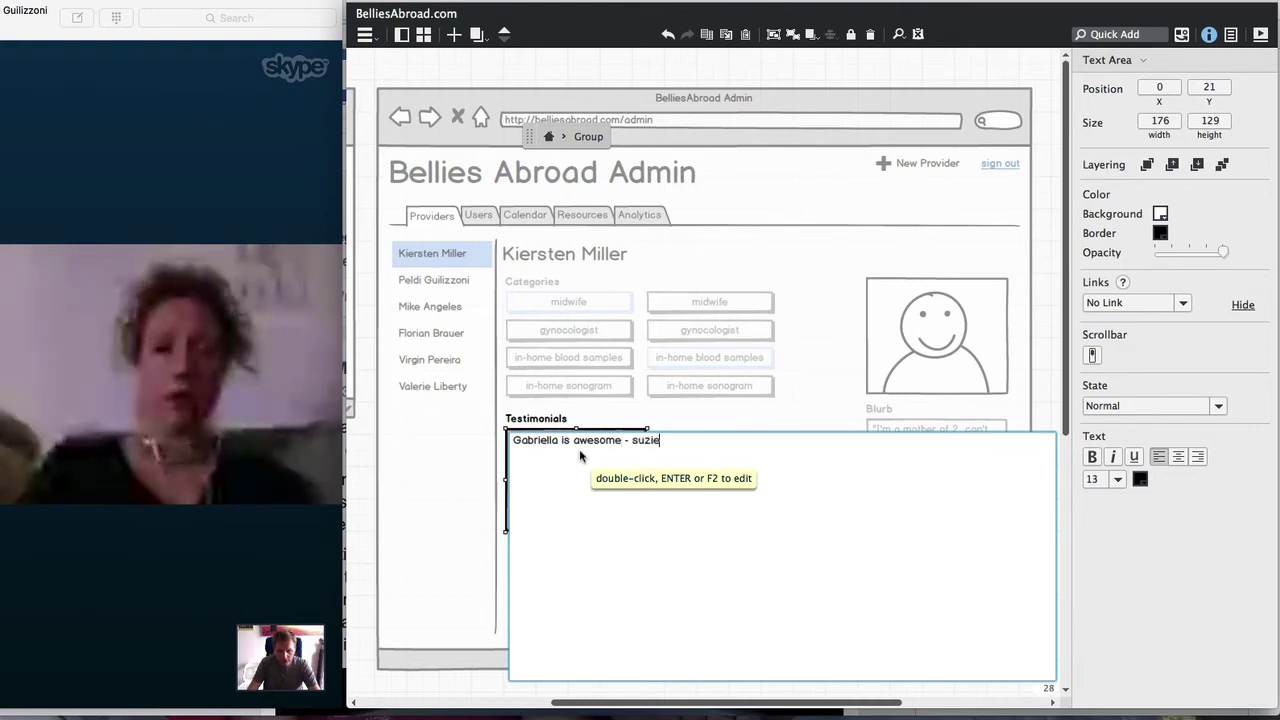
left_click(688, 415)
Share the Balsamiq mockup window with the caller through the call's window-sharing option
mouse_move(211, 234)
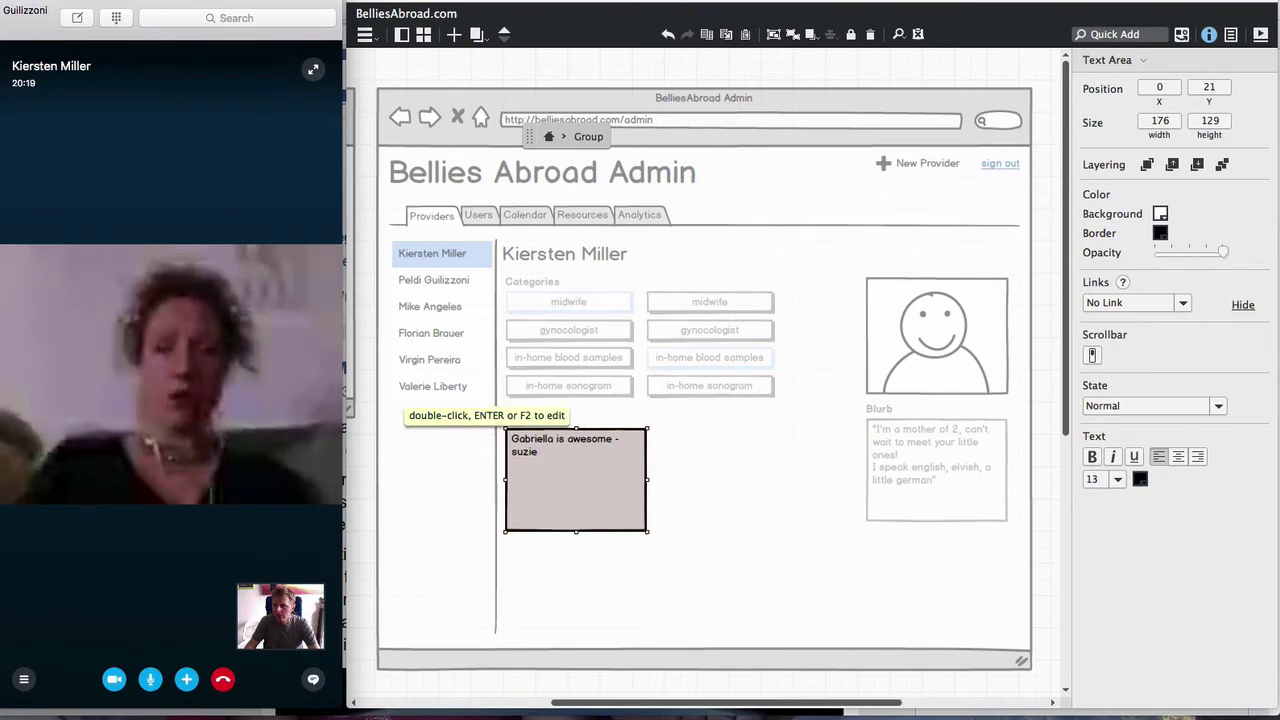
left_click(2, 2)
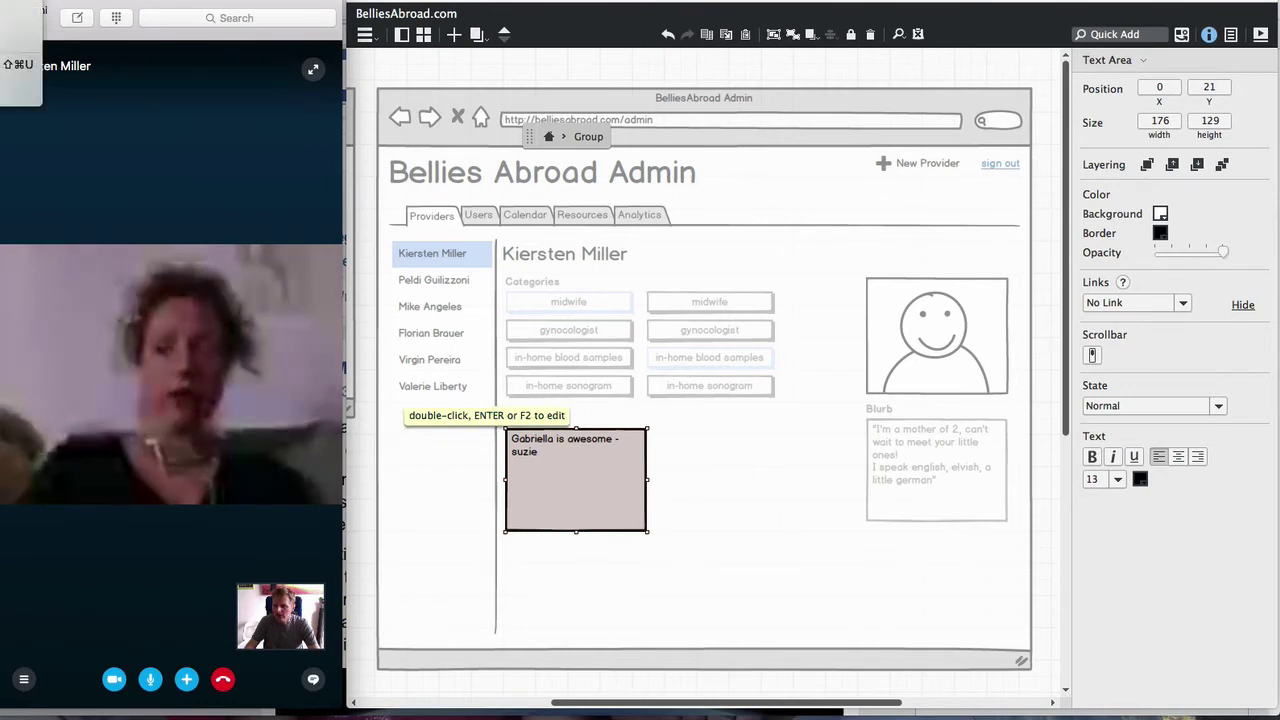
left_click(3, 34)
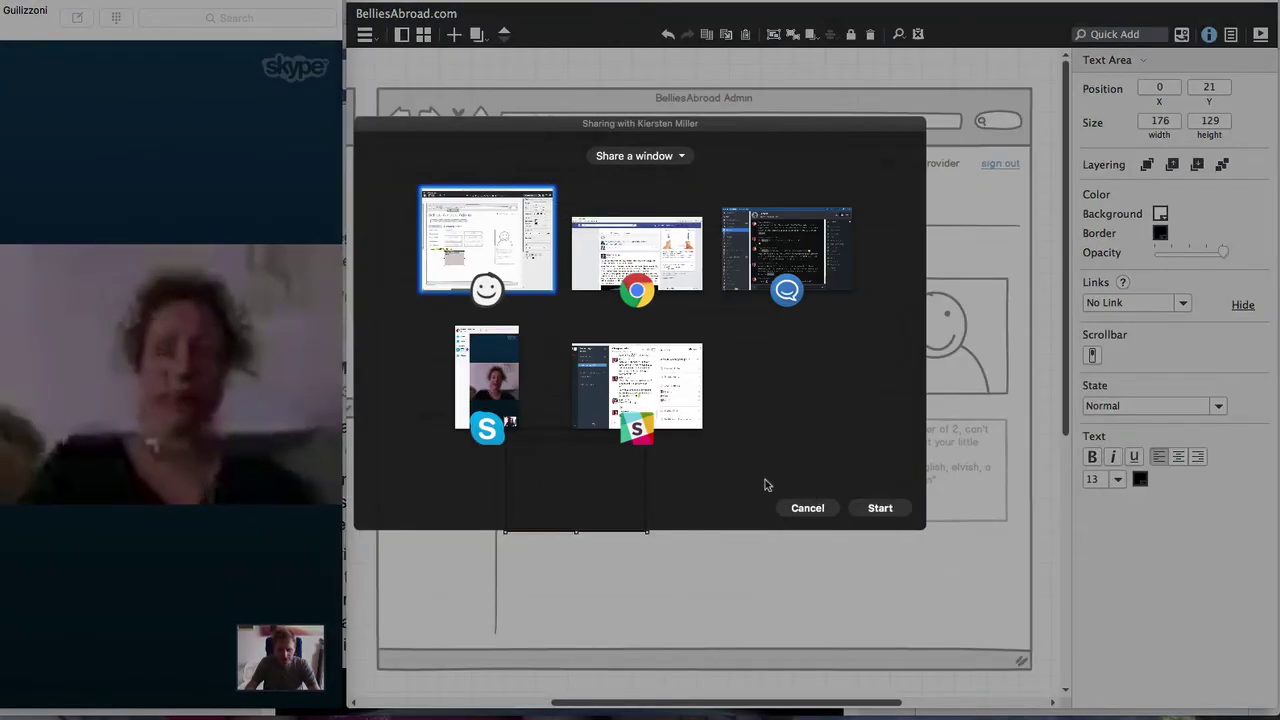
left_click(880, 508)
left_click(678, 458)
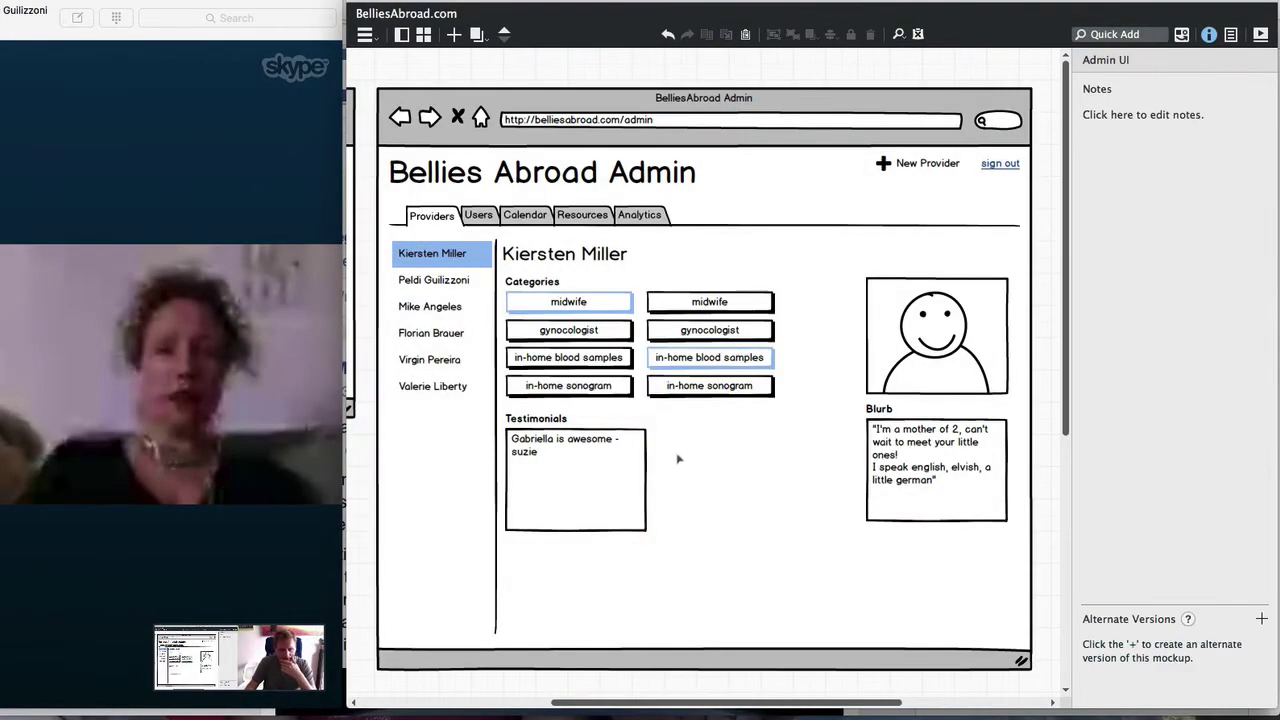
left_click(579, 490)
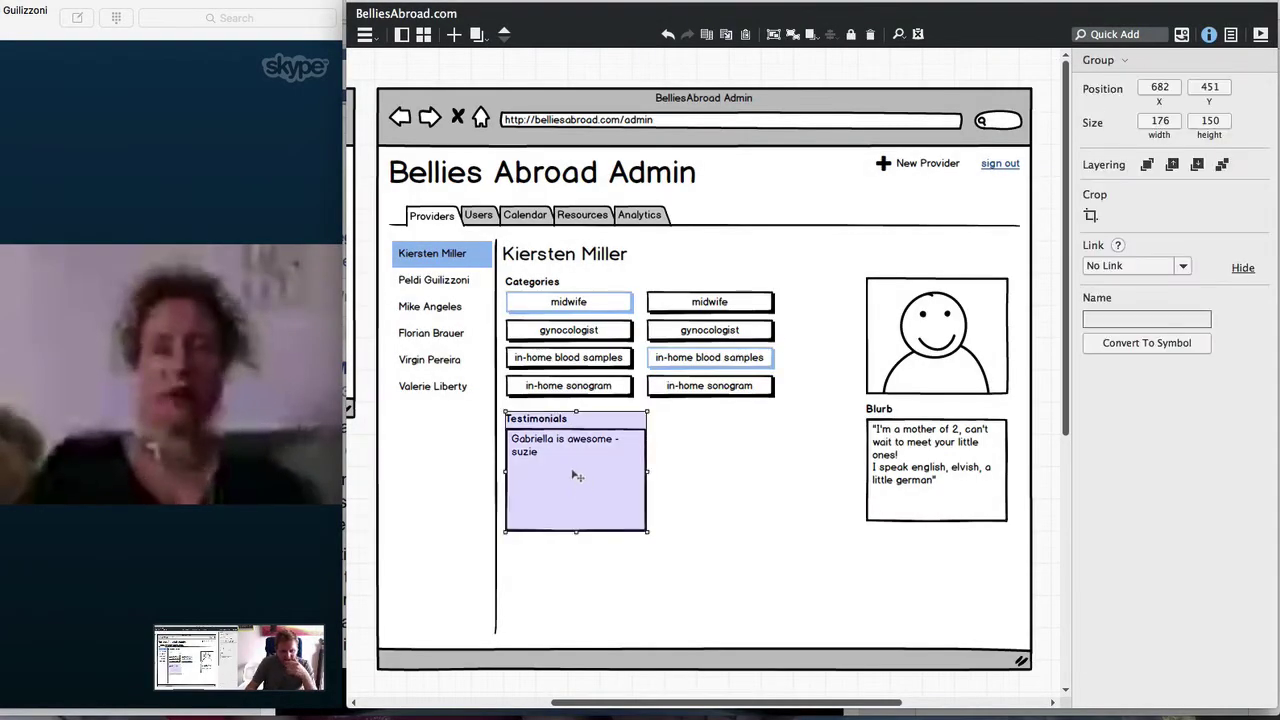
Move Testimonials under the right-hand Blurb and make the browser frame 810 tall
left_click_drag(570, 460, 931, 587)
left_click(700, 662)
left_click_drag(693, 672, 703, 616)
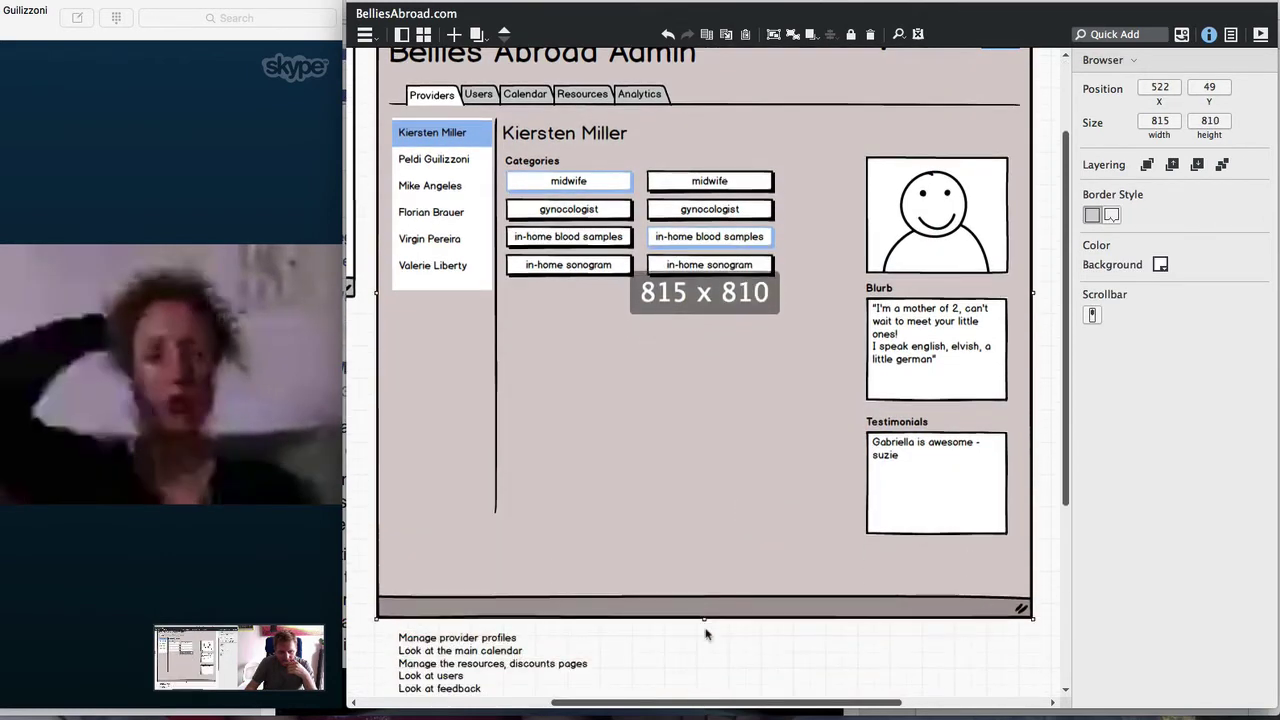
scroll(712, 610, "up", 3)
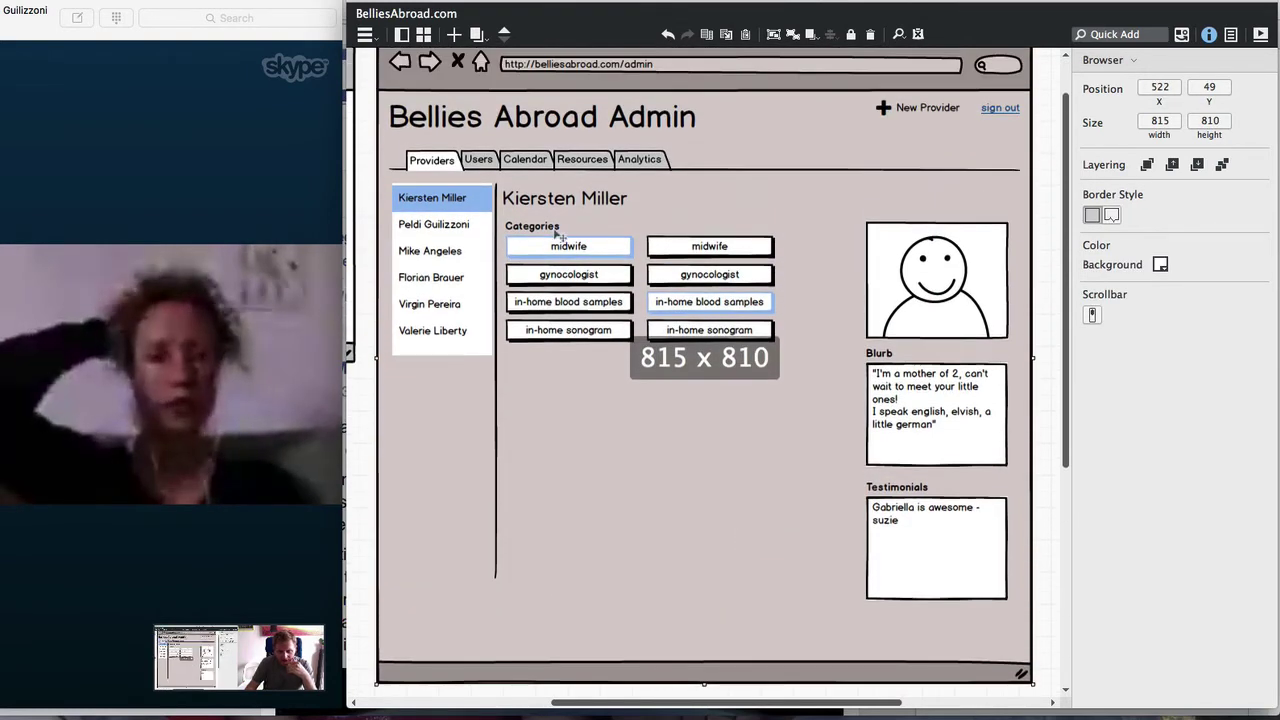
Alt-drag a copy of the Testimonials box to sit beneath the Categories buttons
left_click(557, 235)
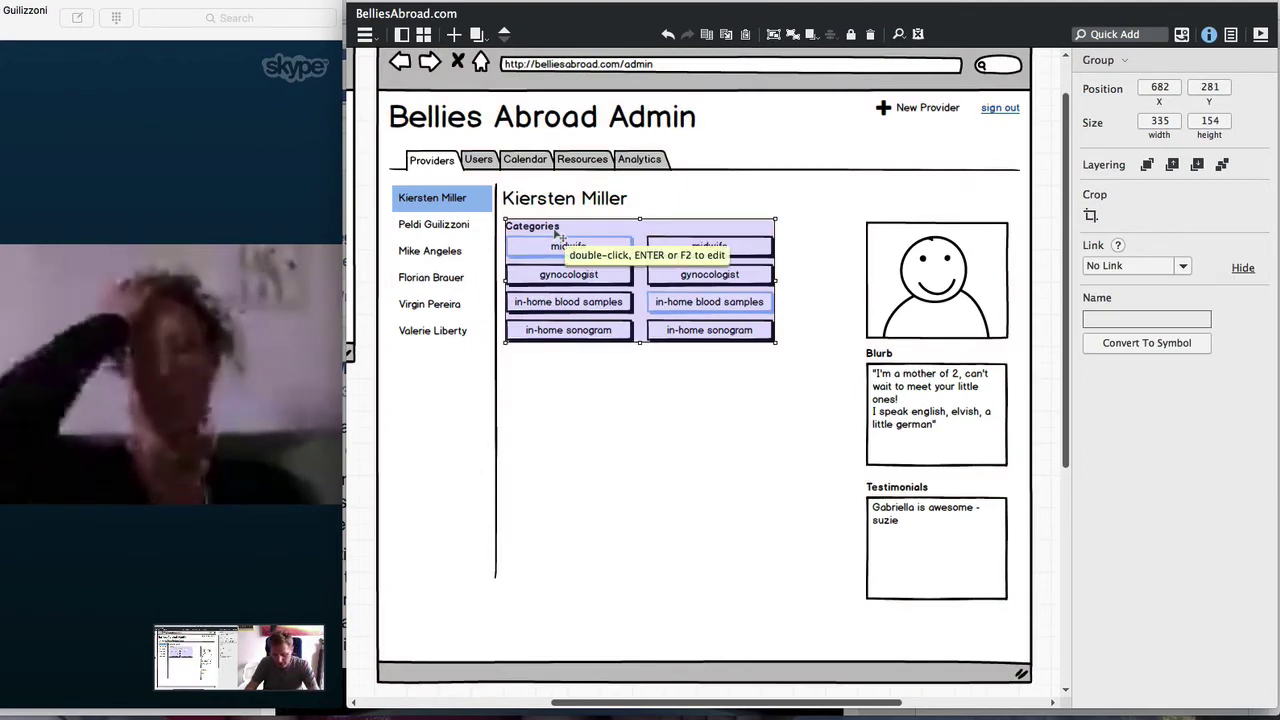
left_click(933, 556)
left_click_drag(933, 556, 563, 418)
left_click(937, 413)
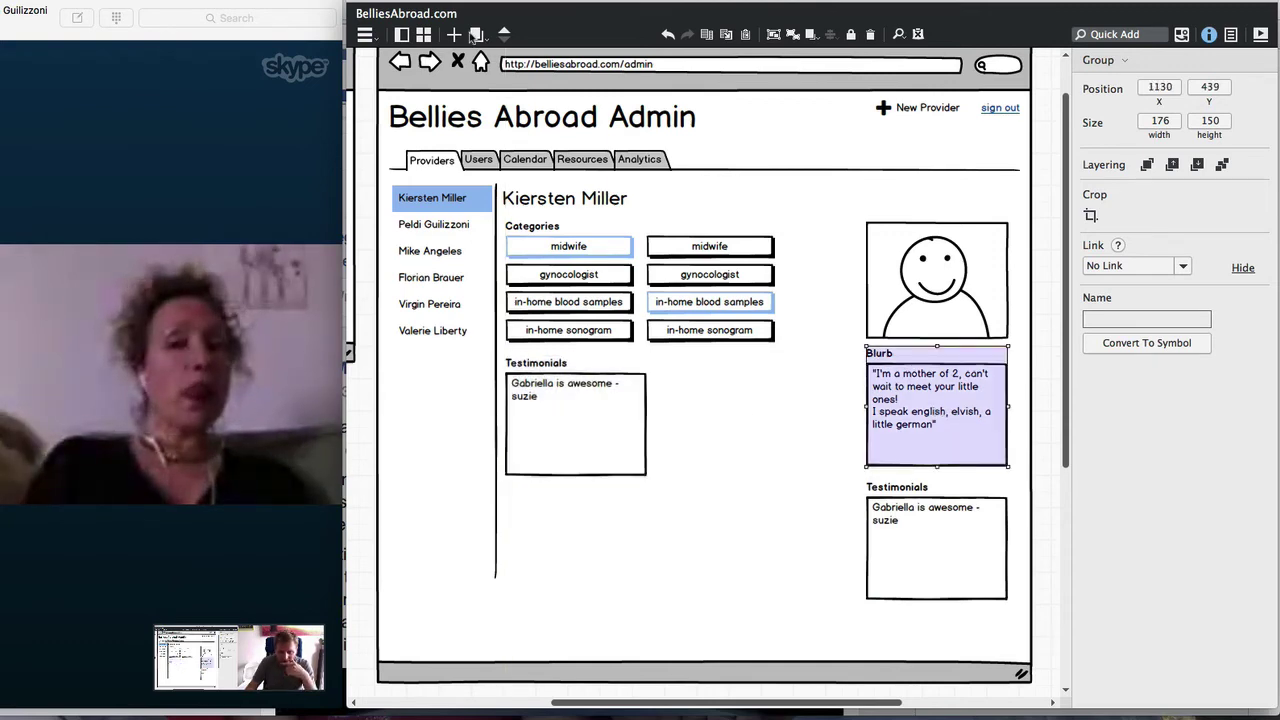
left_click(485, 41)
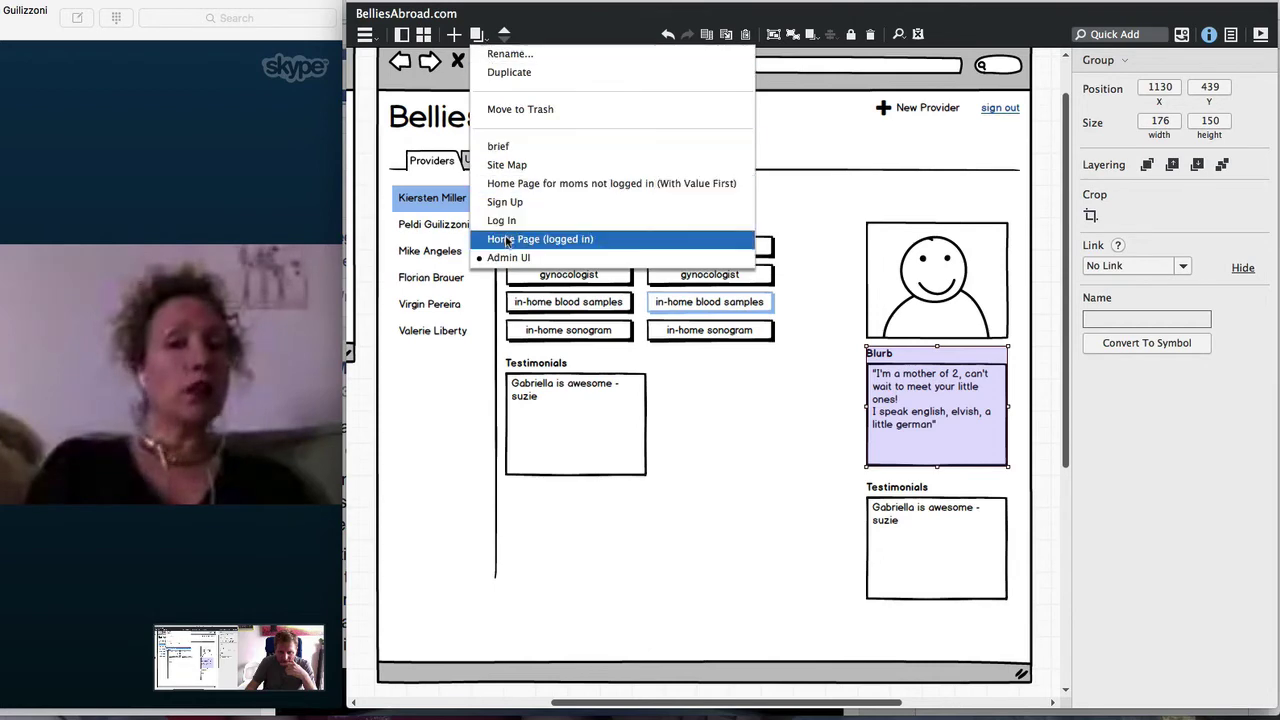
On Home Page (logged in), select the four Gabriella contact buttons and About Gabriella bio
left_click(508, 240)
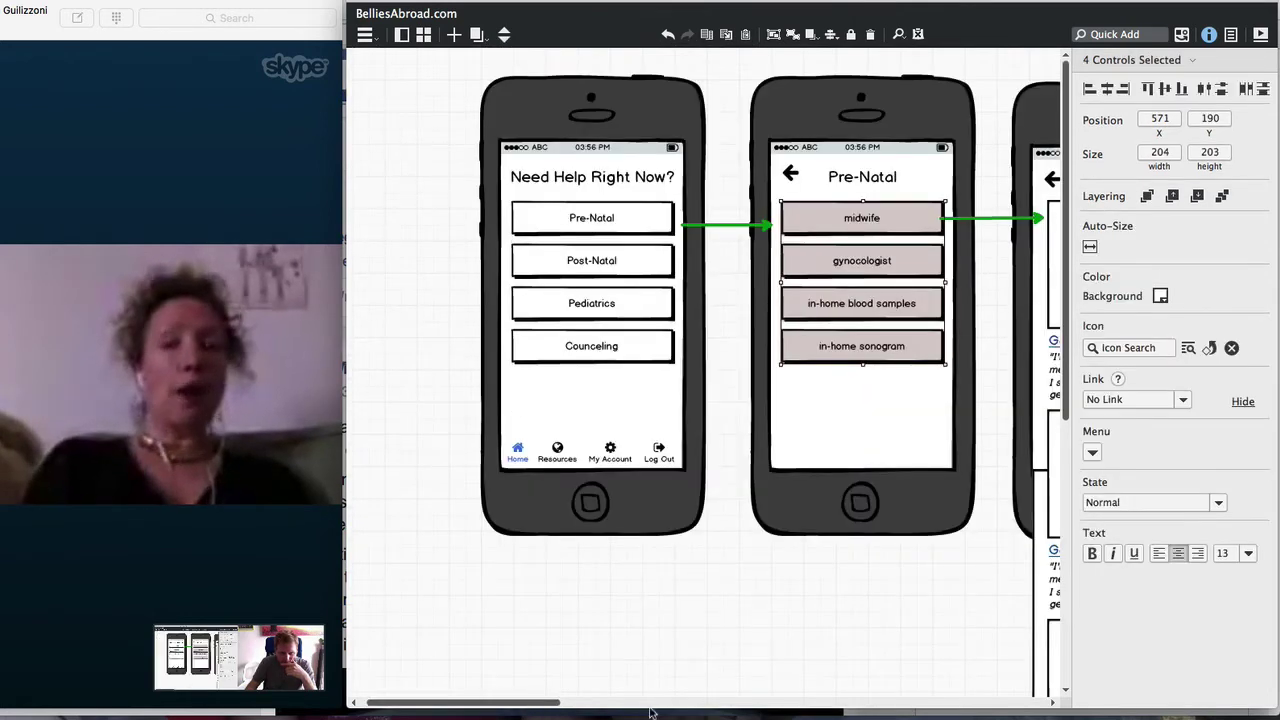
left_click_drag(548, 711, 576, 709)
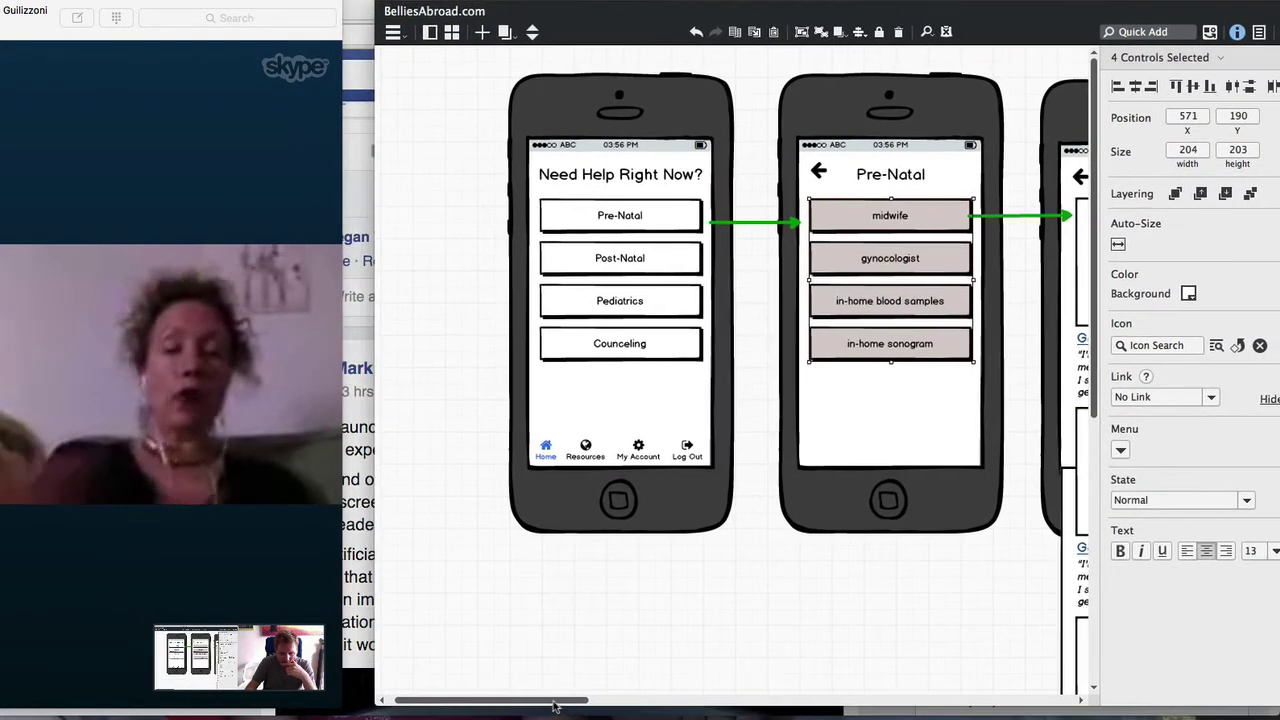
left_click_drag(597, 1, 572, 2)
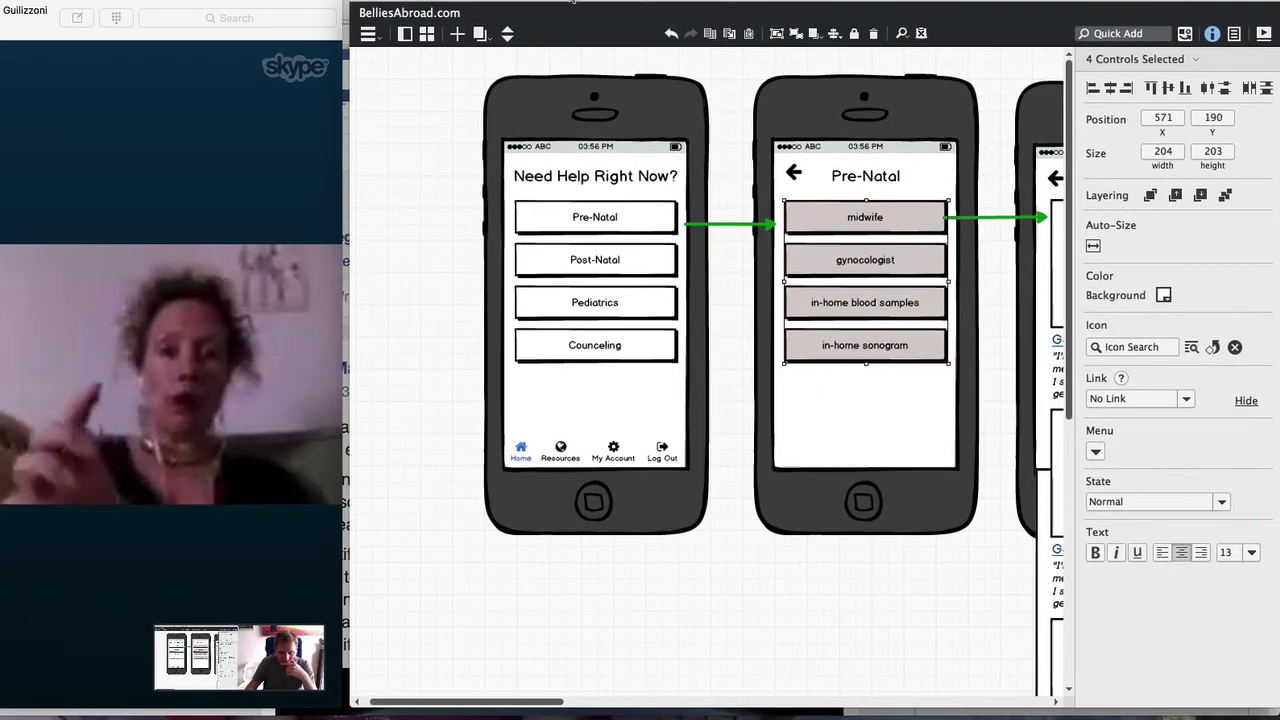
scroll(461, 651, "right", 10)
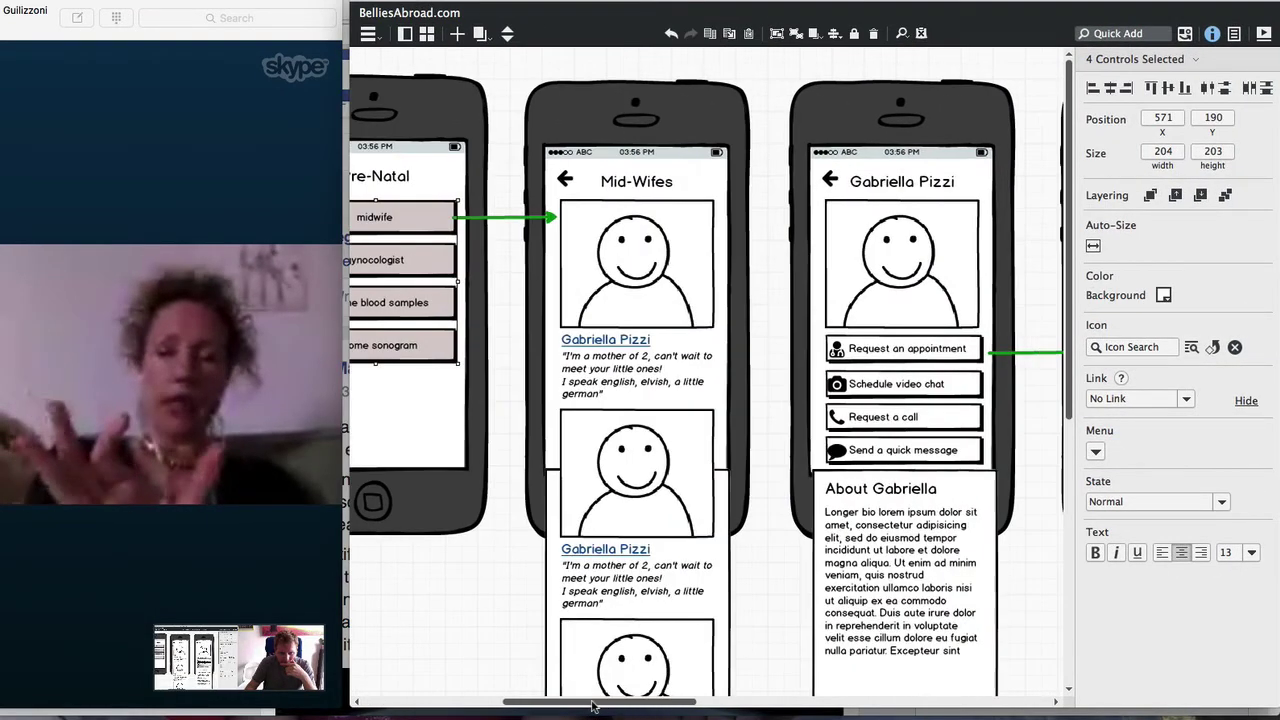
scroll(570, 553, "down", 5)
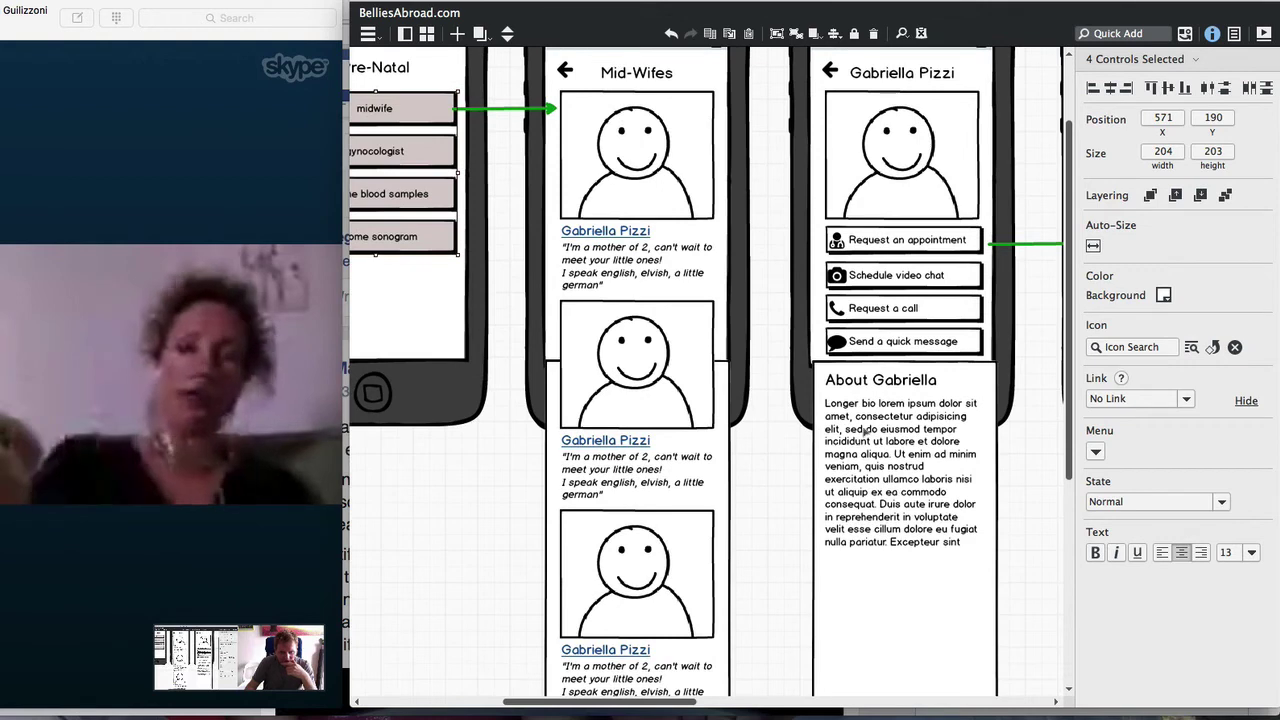
scroll(930, 468, "down", 1)
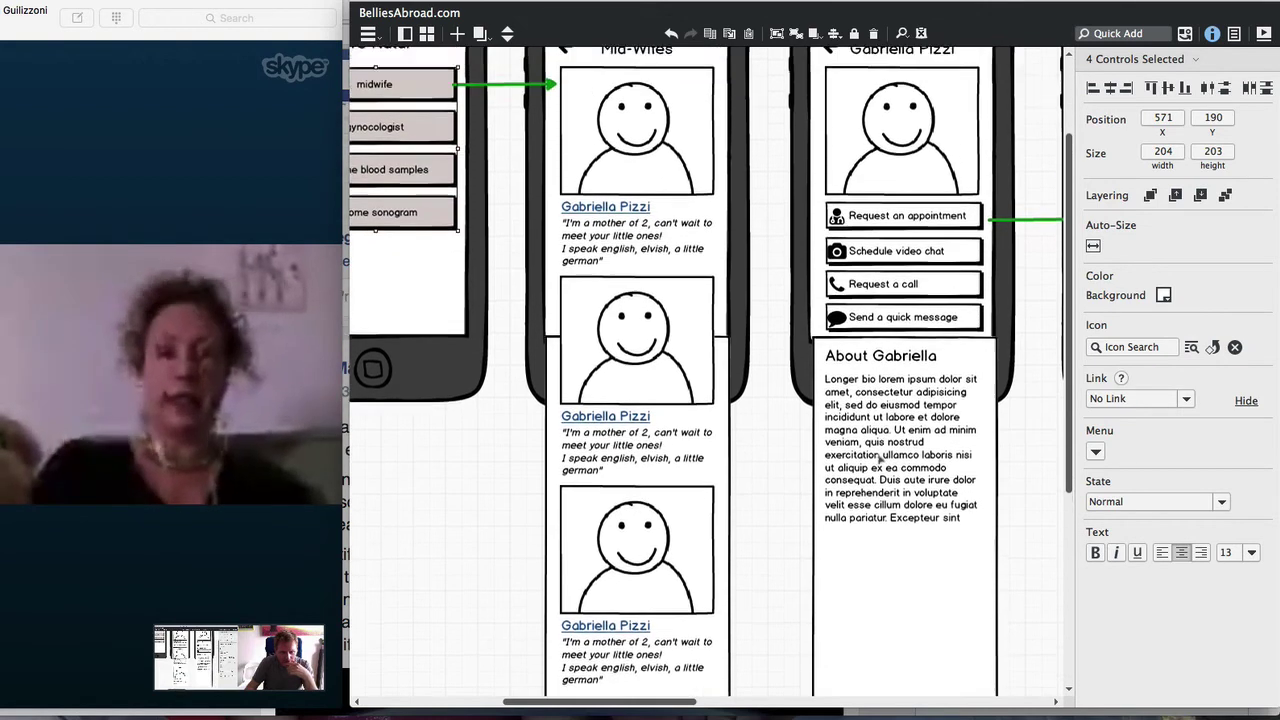
scroll(878, 471, "up", 3)
left_click_drag(761, 231, 1010, 590)
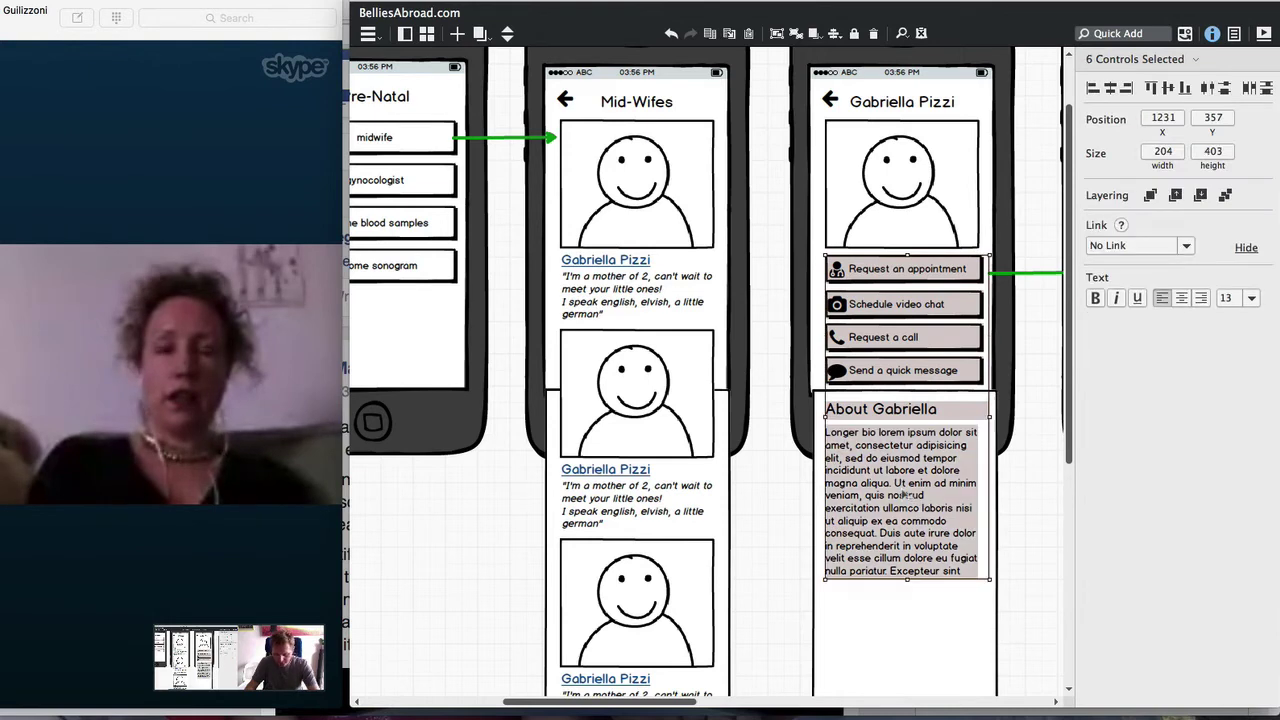
Paste the copied buttons and bio into the Admin UI mockup at the lower left
left_click(472, 35)
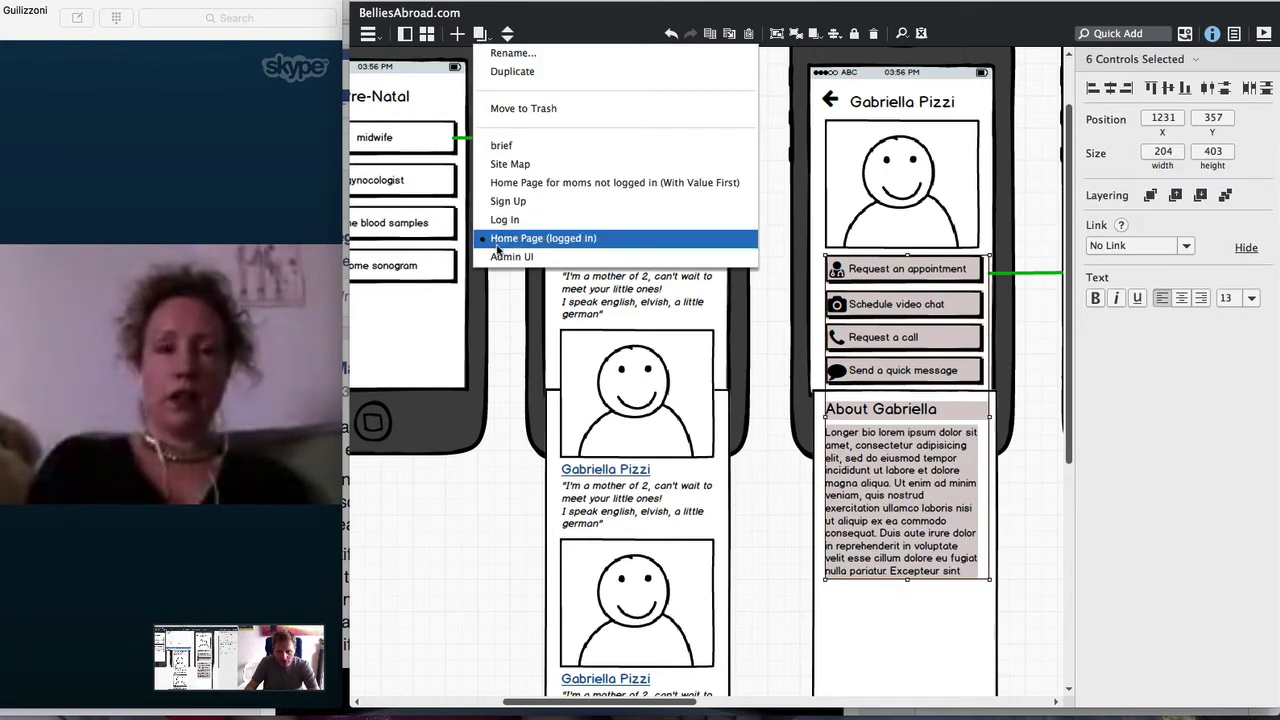
left_click(600, 254)
key("super+v")
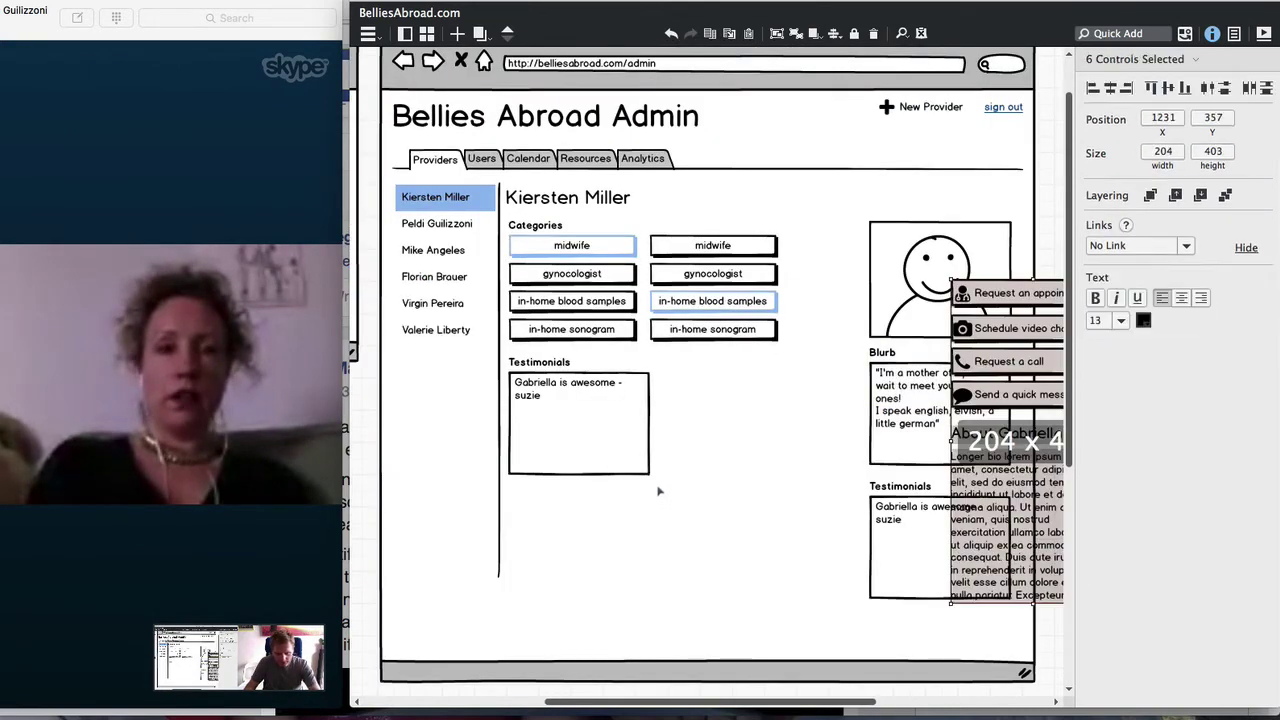
left_click_drag(1010, 308, 463, 550)
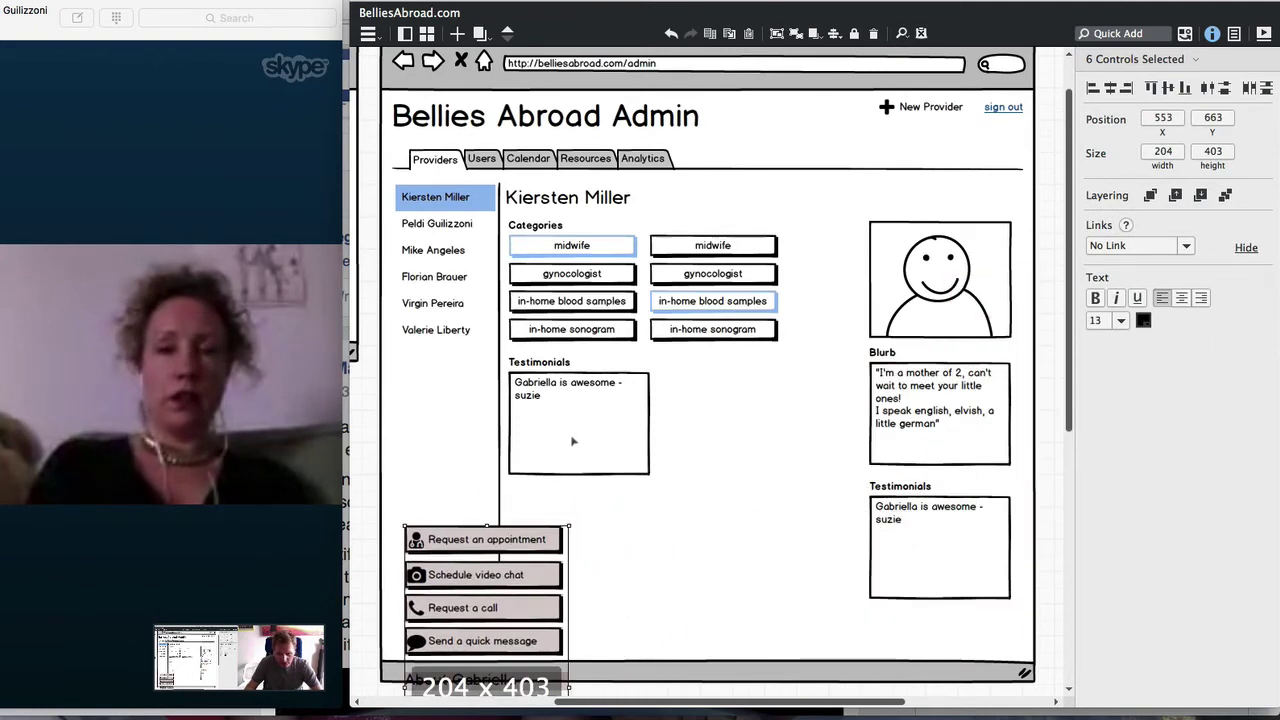
scroll(577, 412, "down", 2)
left_click(575, 361)
Rename the Testimonials box under Categories to Longer Bio and enlarge its text area
double_click(560, 352)
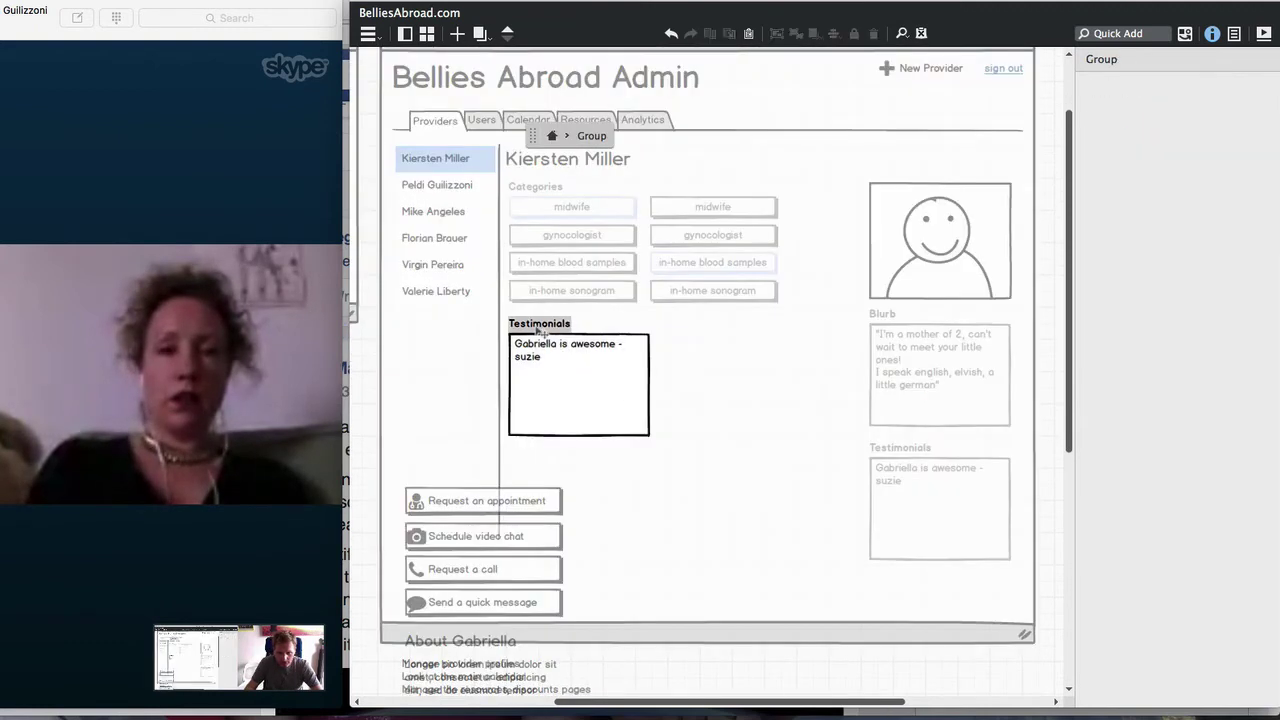
double_click(536, 325)
type("Longer Bio")
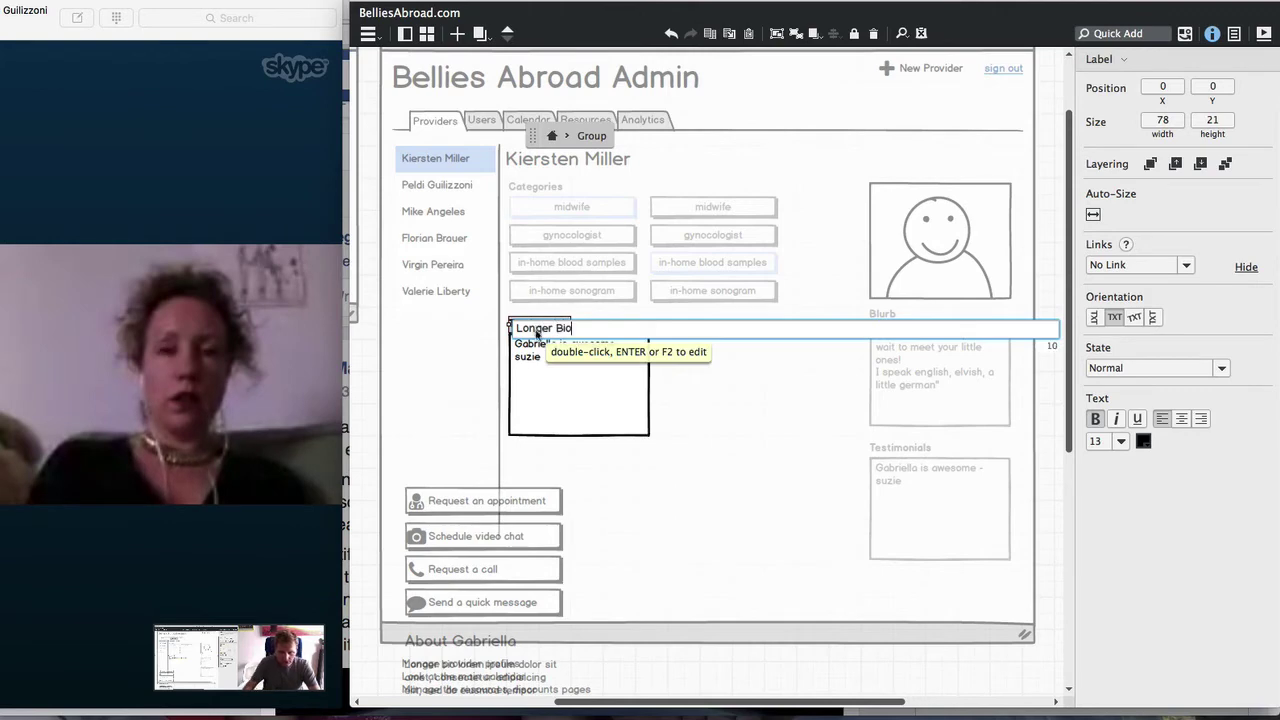
key("Return")
left_click(586, 410)
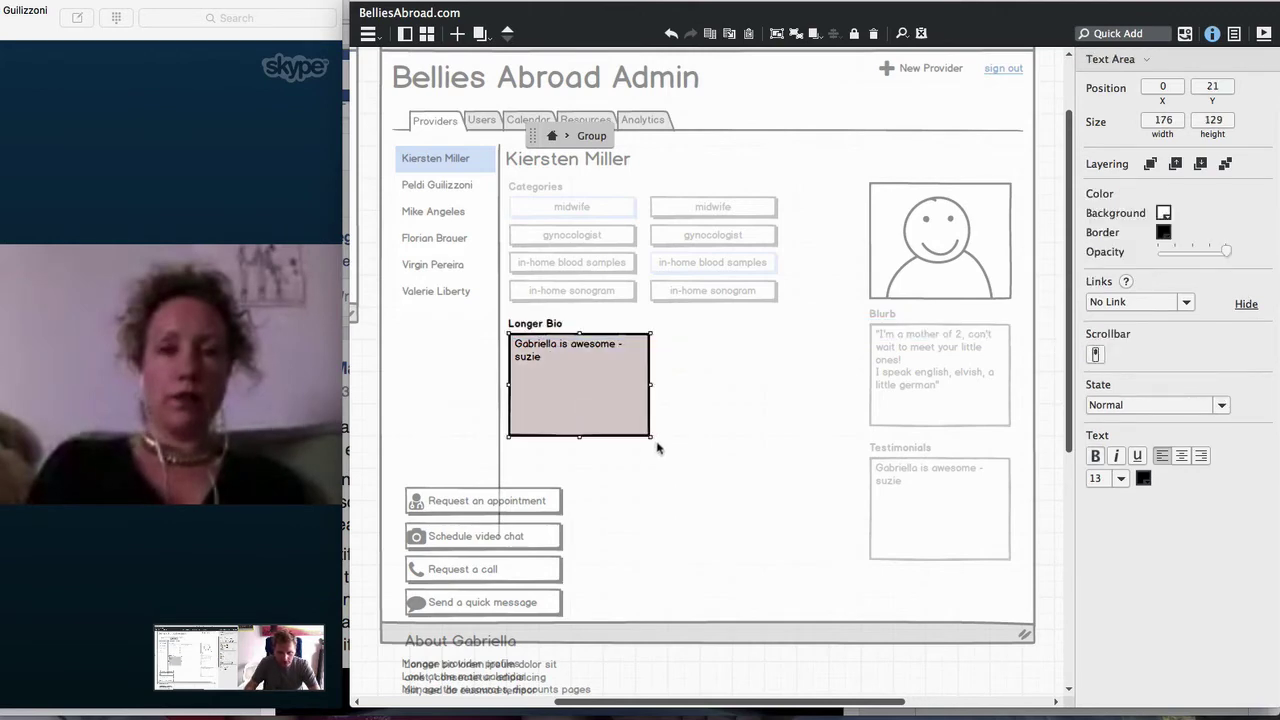
left_click_drag(652, 438, 843, 485)
scroll(458, 499, "down", 2)
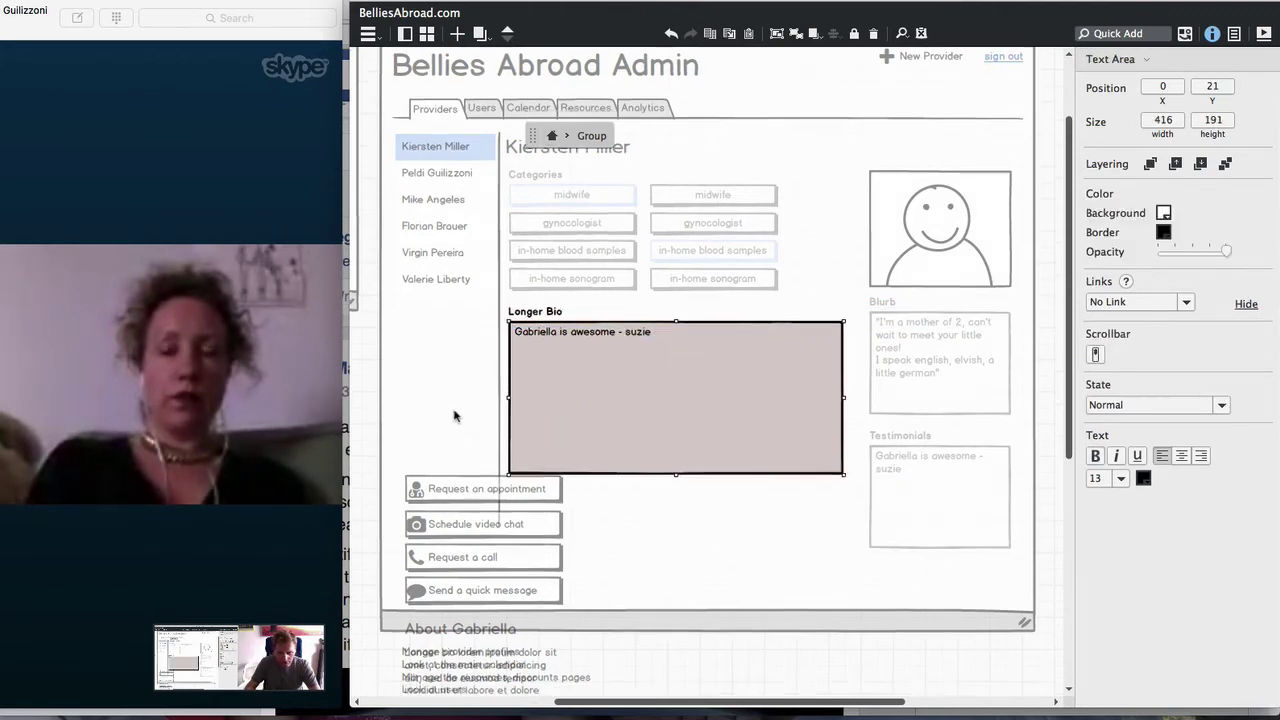
key("Escape")
Fill the Longer Bio box with the lorem ipsum text and delete the leftover lorem block
double_click(505, 668)
key("ctrl+c")
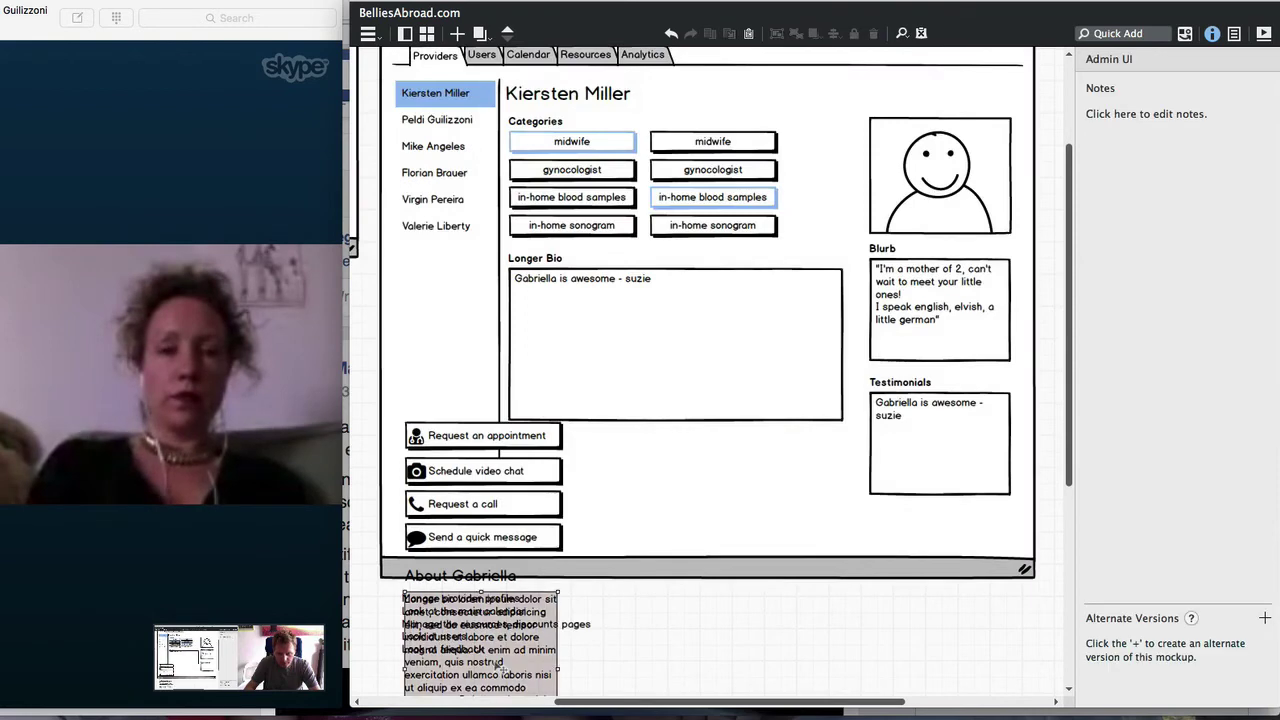
key("Escape")
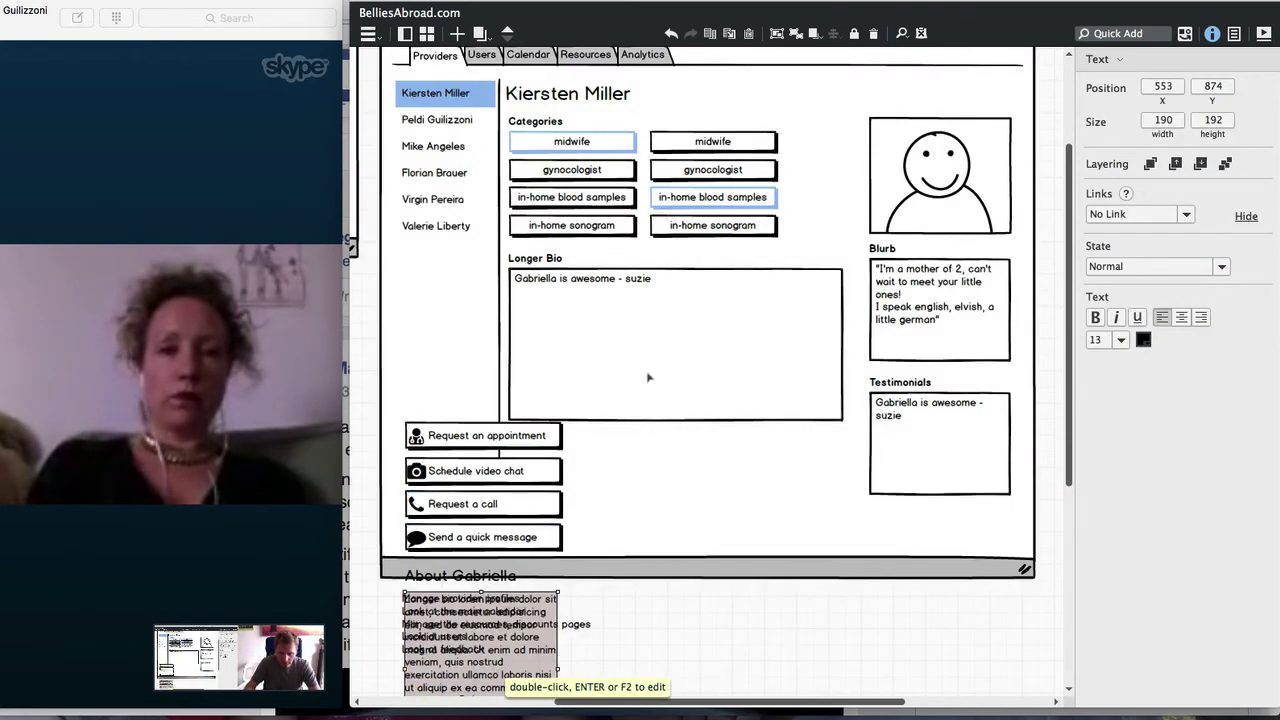
double_click(648, 377)
double_click(648, 377)
key("ctrl+v")
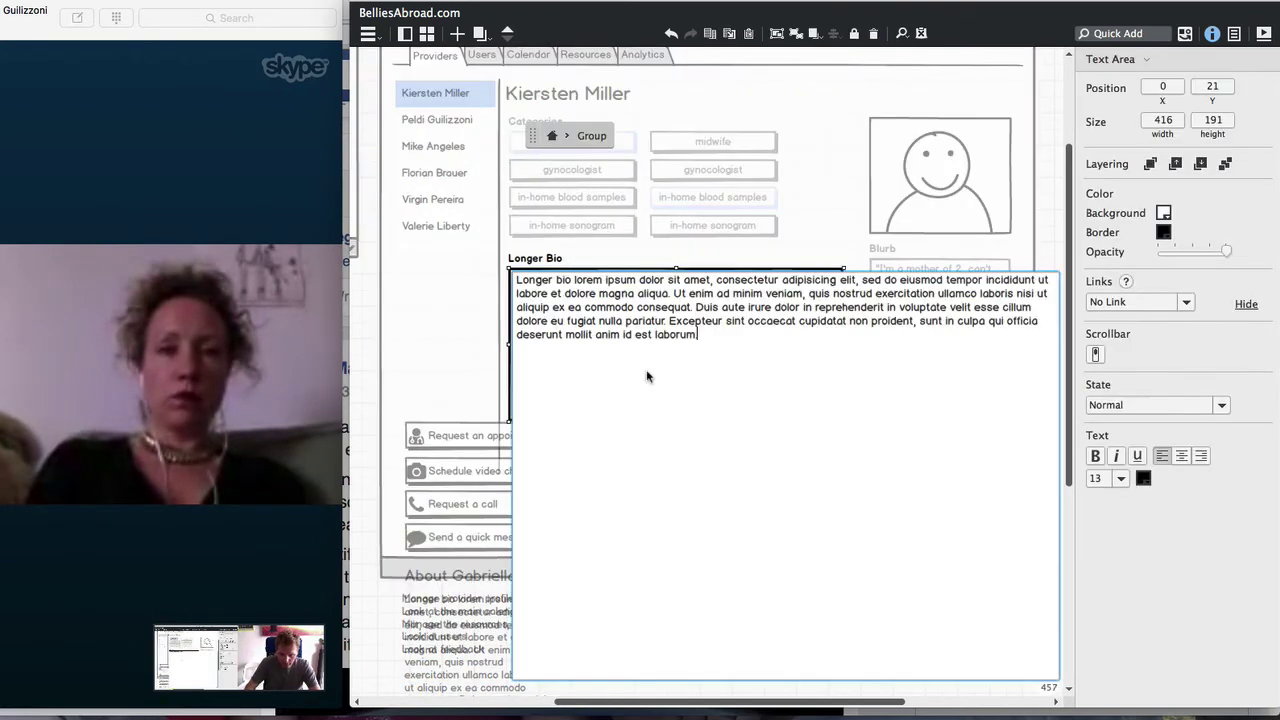
key("Escape")
key("Escape")
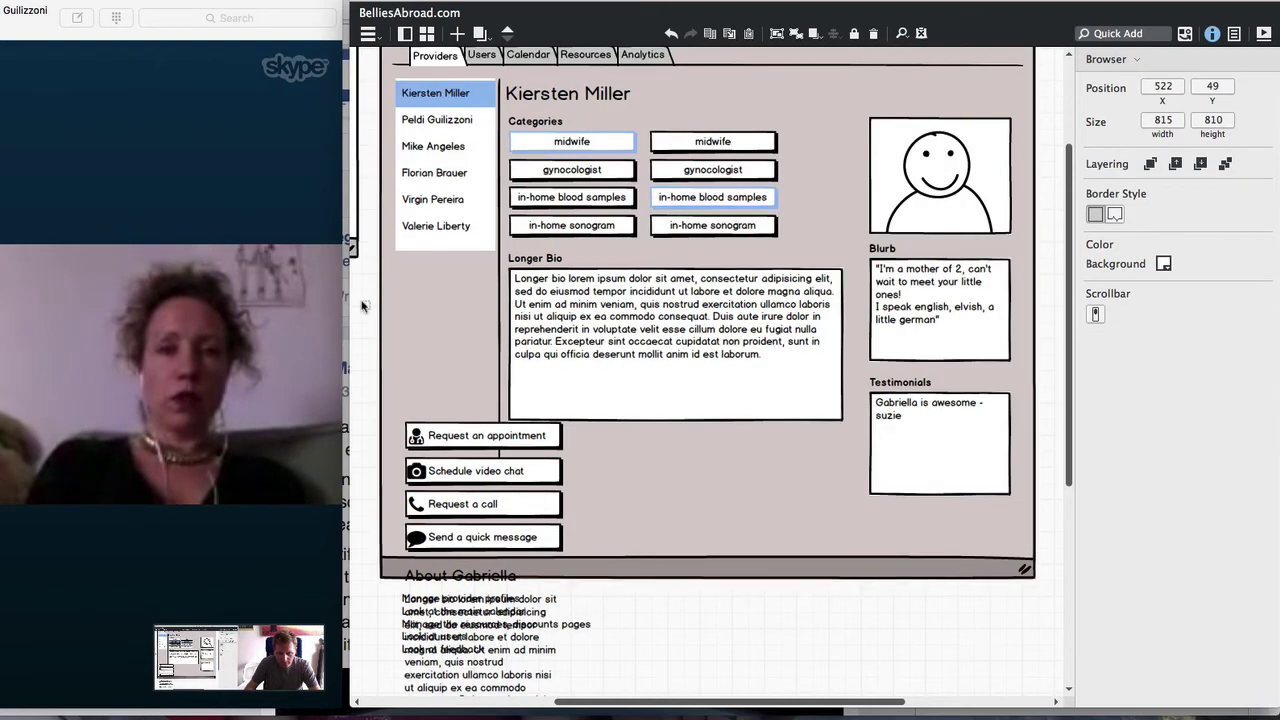
left_click(490, 632)
key("Delete")
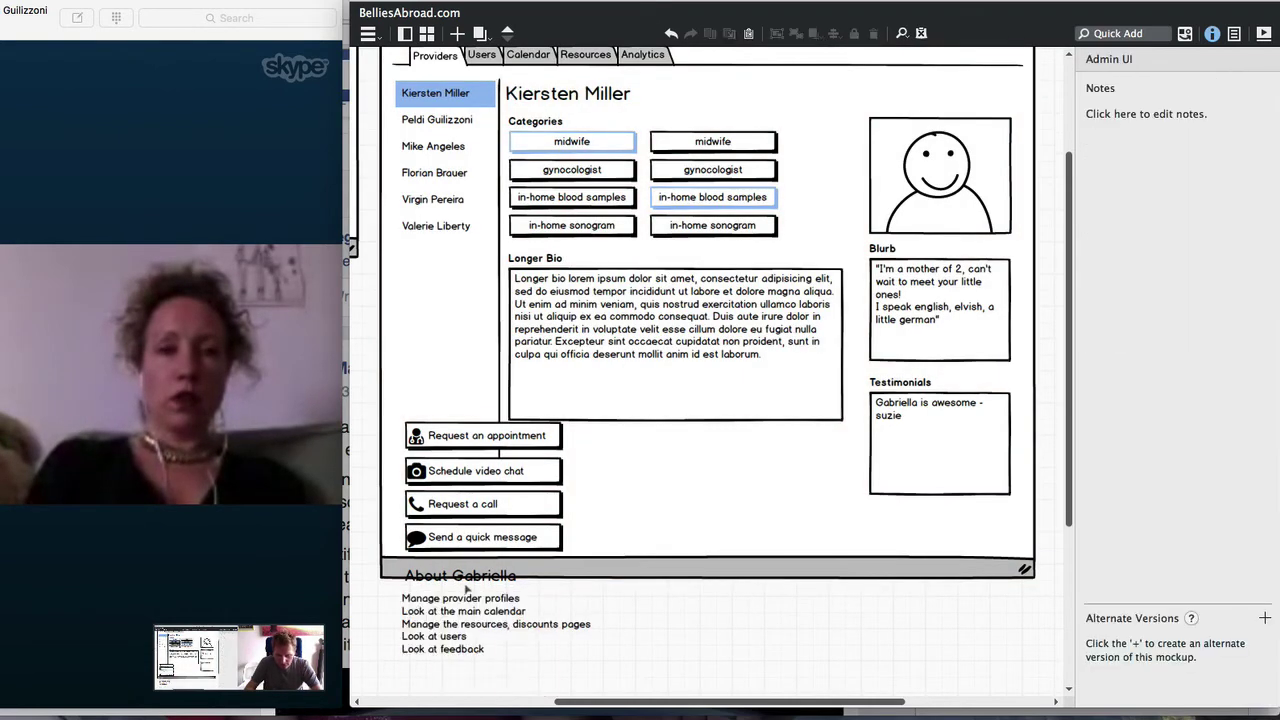
Move the four contact buttons together down and to the right
left_click(487, 540)
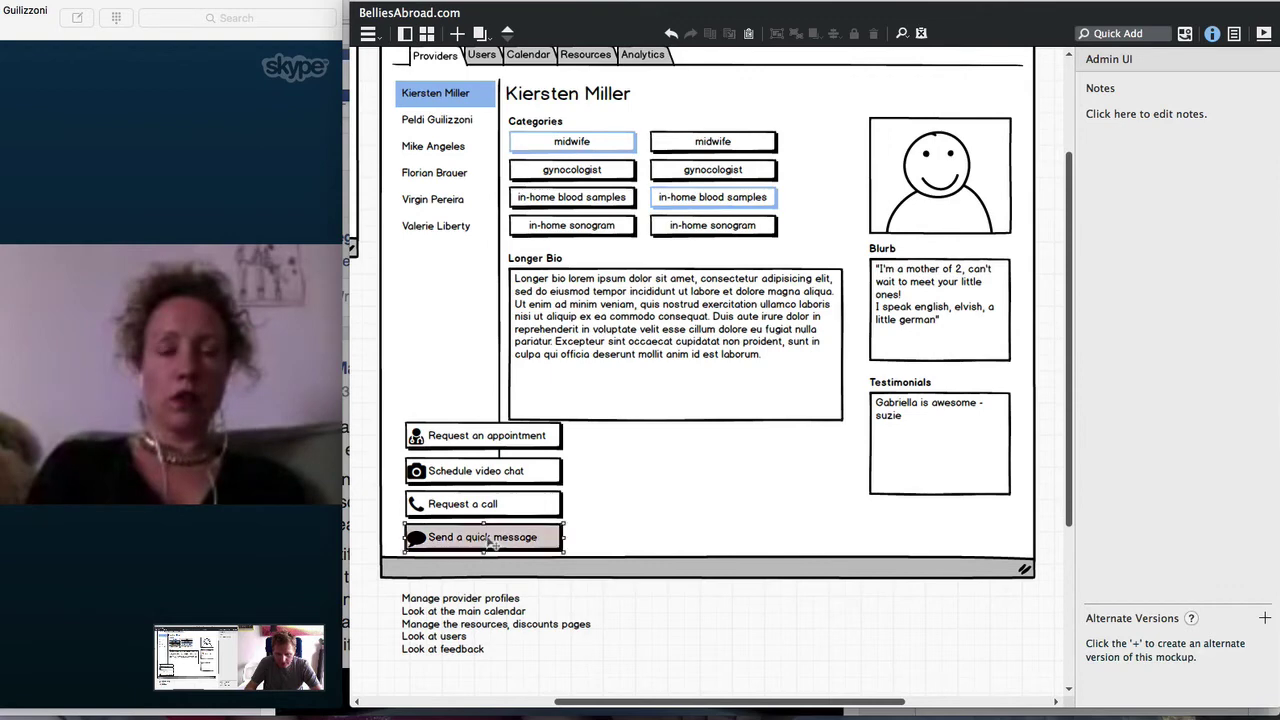
left_click(490, 507, "shift")
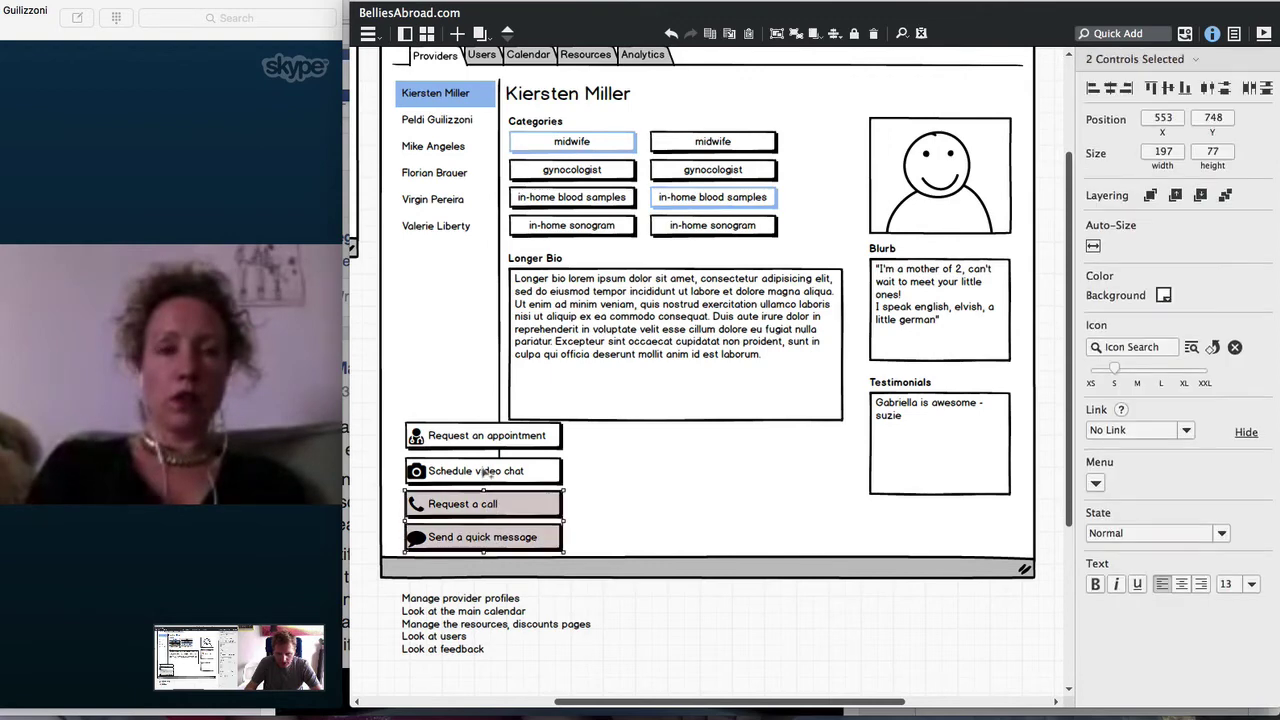
left_click(492, 472, "shift")
left_click(496, 442, "shift")
left_click_drag(512, 437, 784, 532)
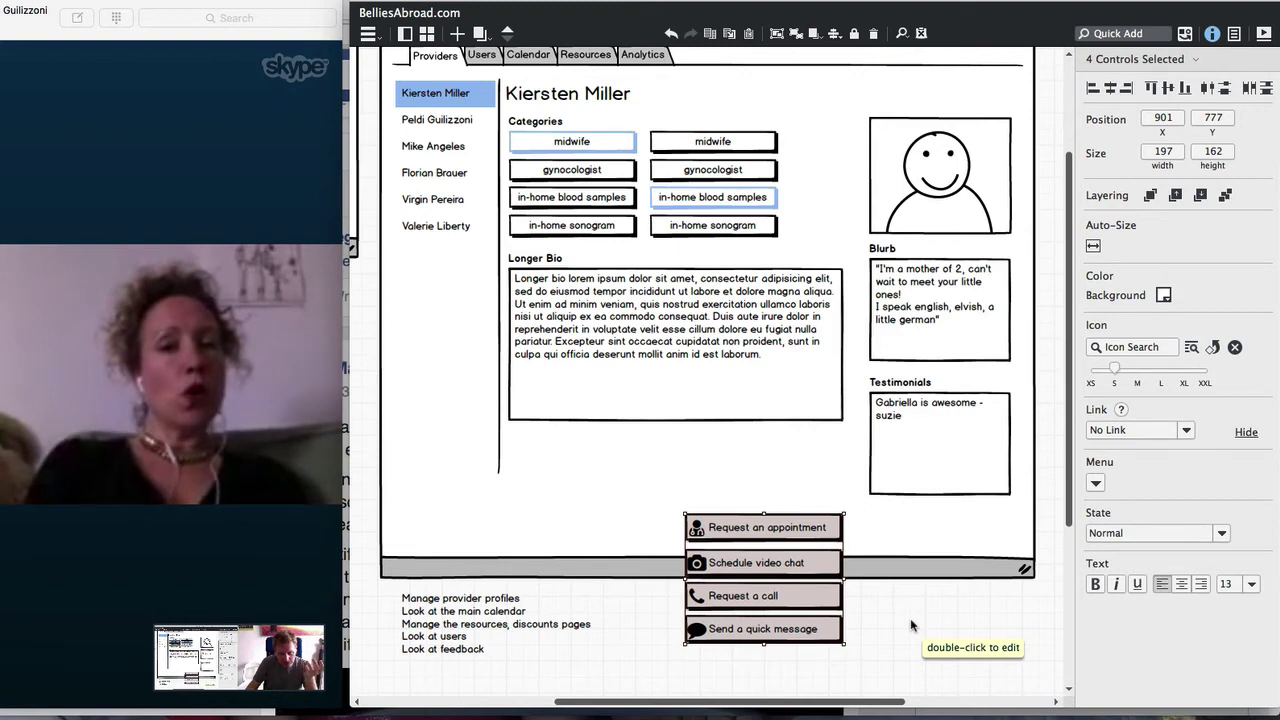
Duplicate the Longer Bio group just below itself, then delete the duplicate
left_click(628, 290)
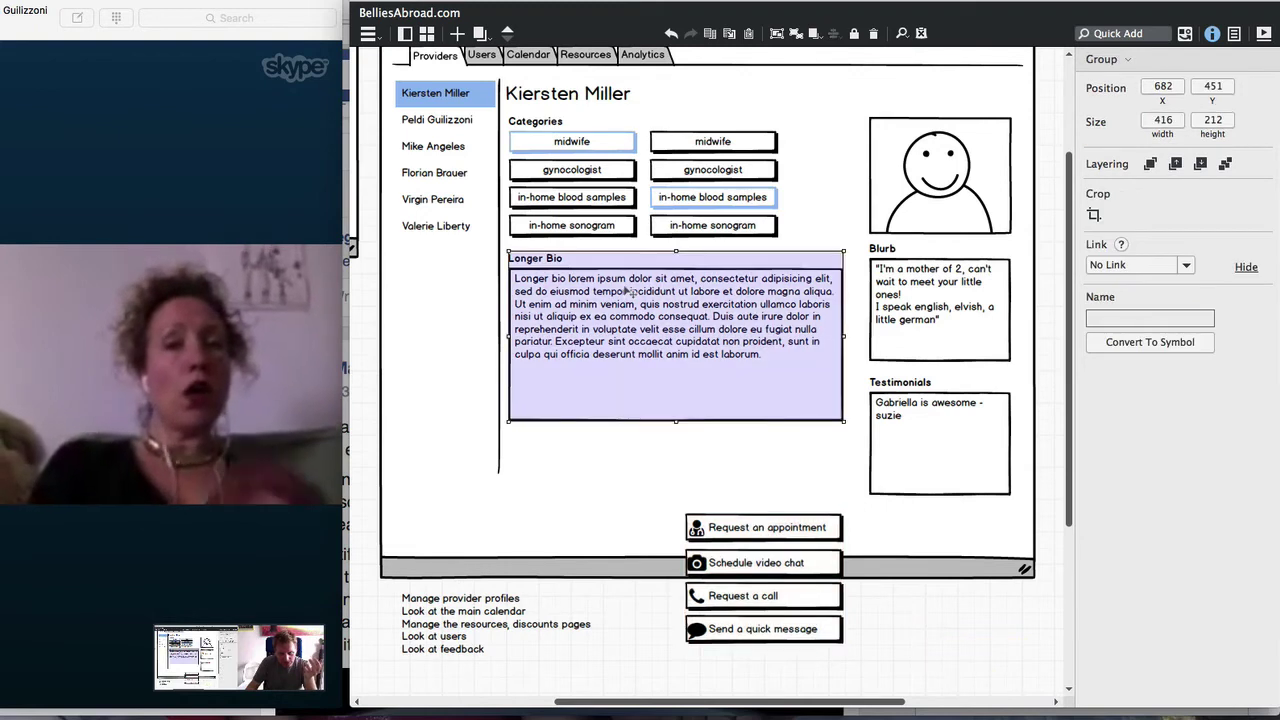
left_click_drag(628, 290, 627, 486)
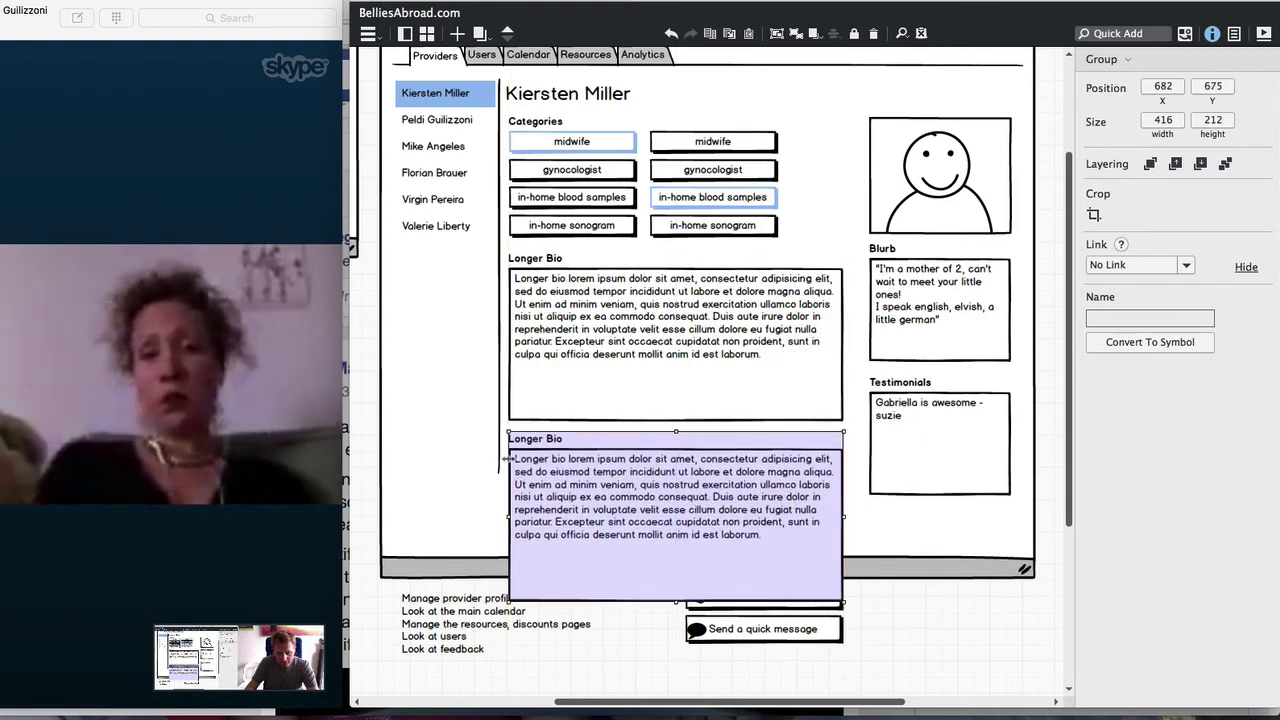
double_click(510, 456)
double_click(534, 443)
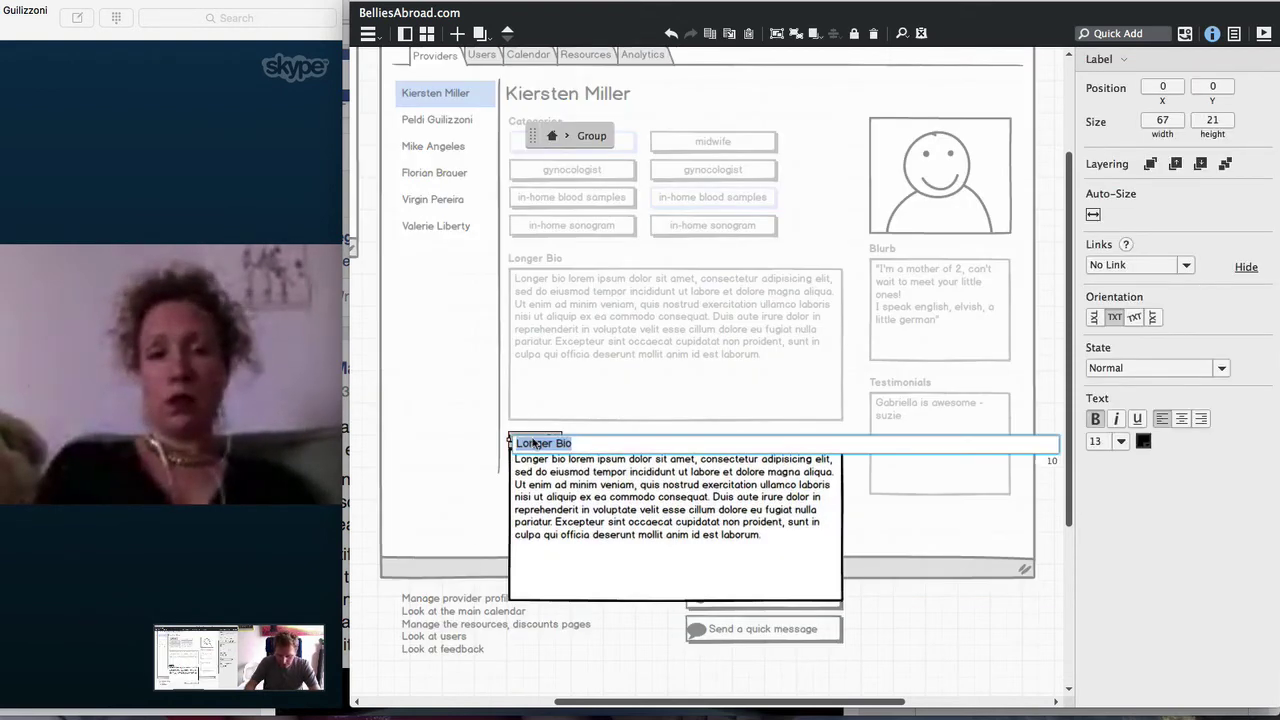
key("Escape")
key("Escape")
left_click(551, 461)
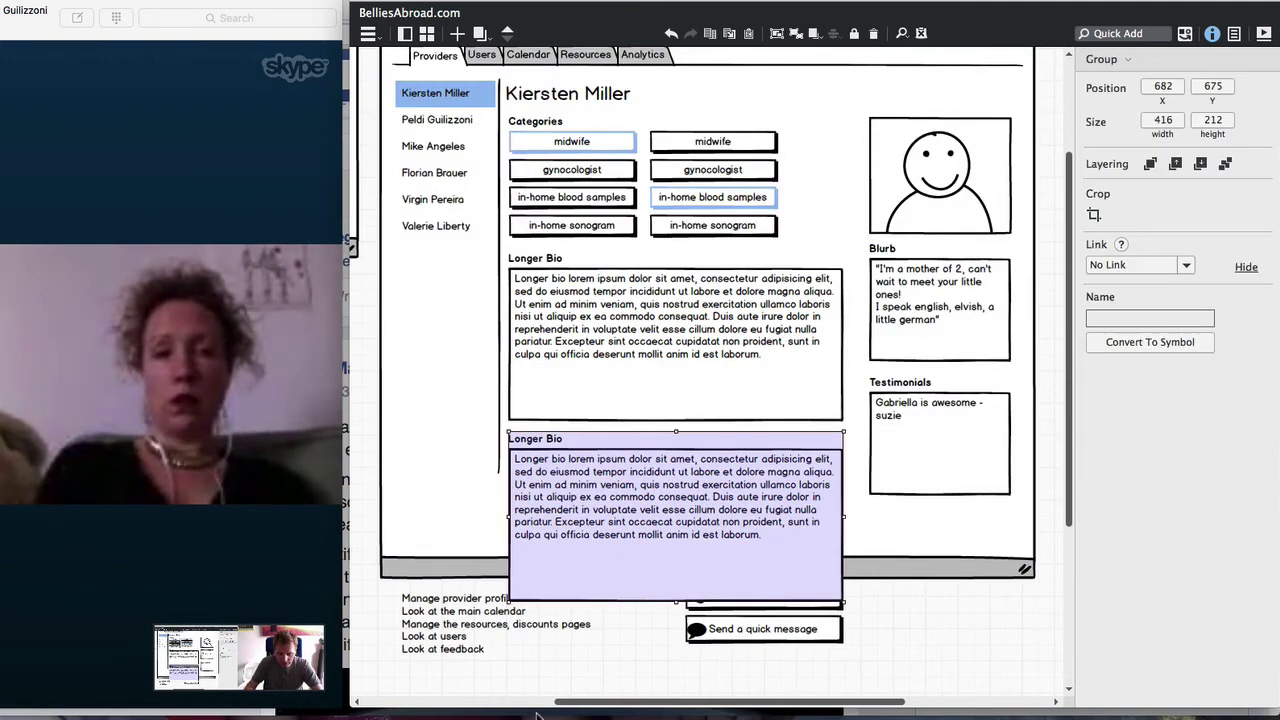
key("Delete")
scroll(528, 705, "left", 5)
Alt-drag a copy of the admin login form below the Longer Bio box
left_click(606, 146)
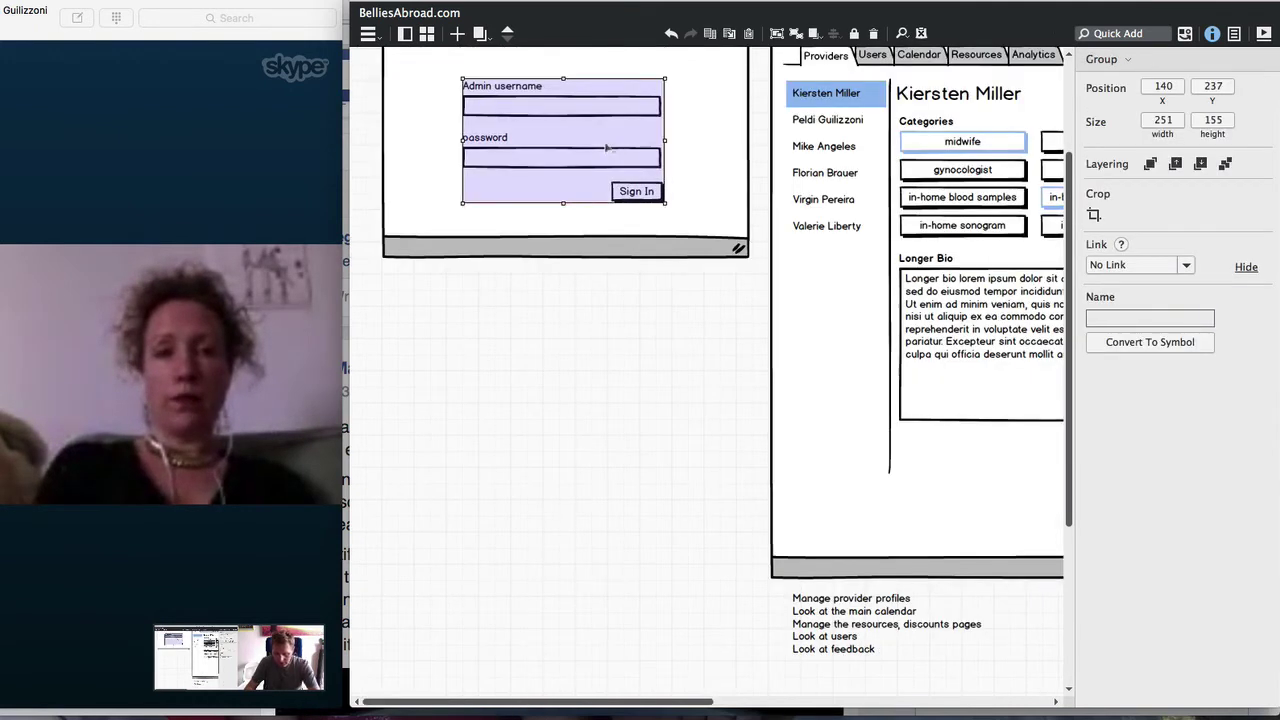
left_click_drag(606, 146, 1044, 500)
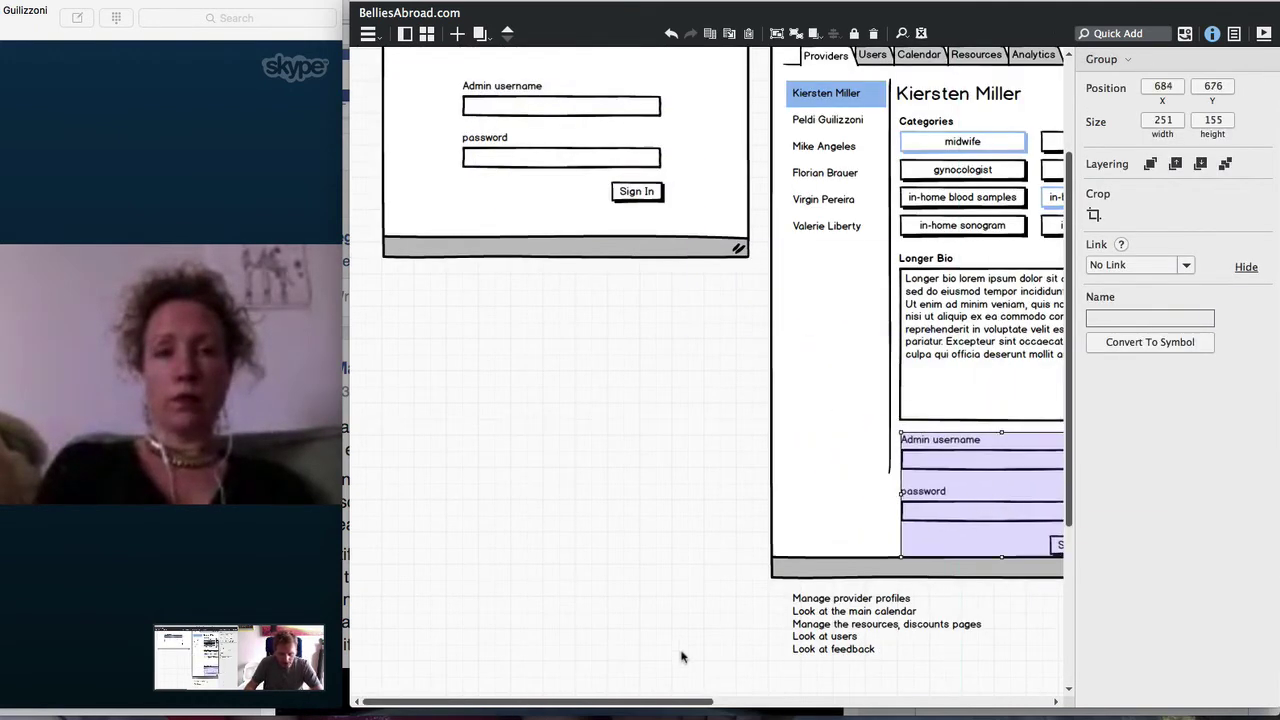
scroll(666, 708, "right", 6)
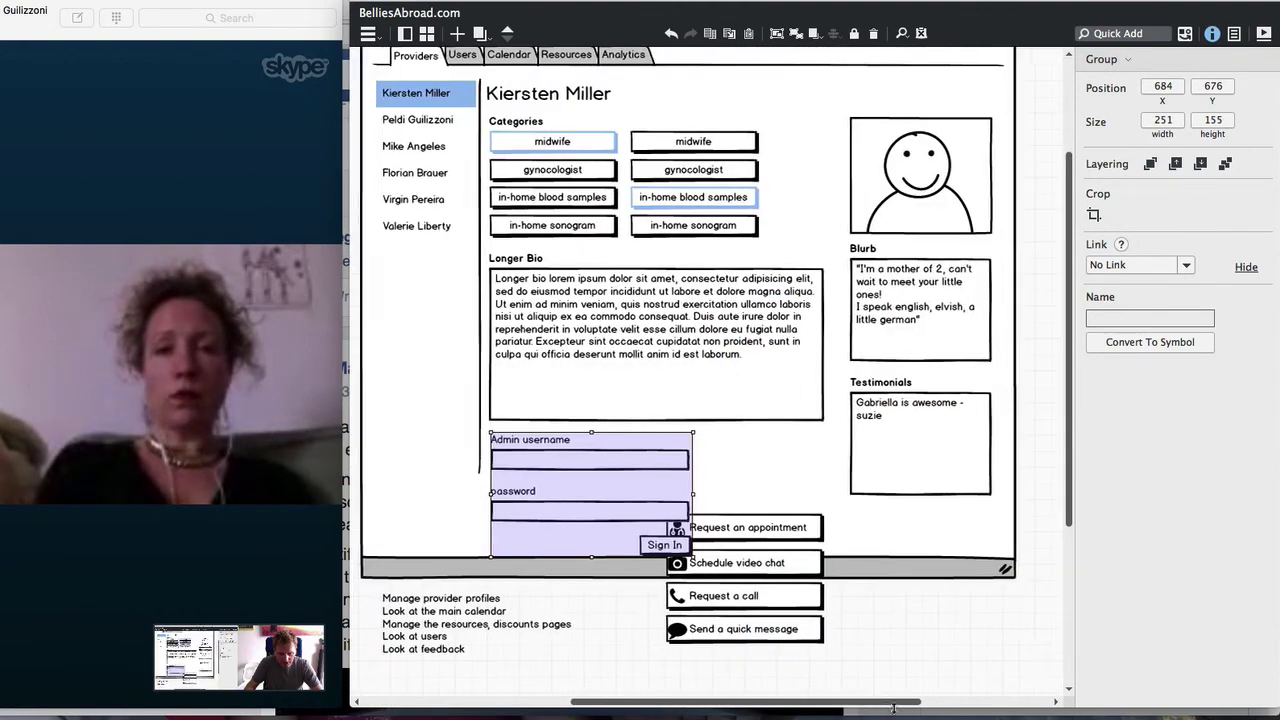
Change the copied form's 'Admin username' label to 'Email'
double_click(524, 455)
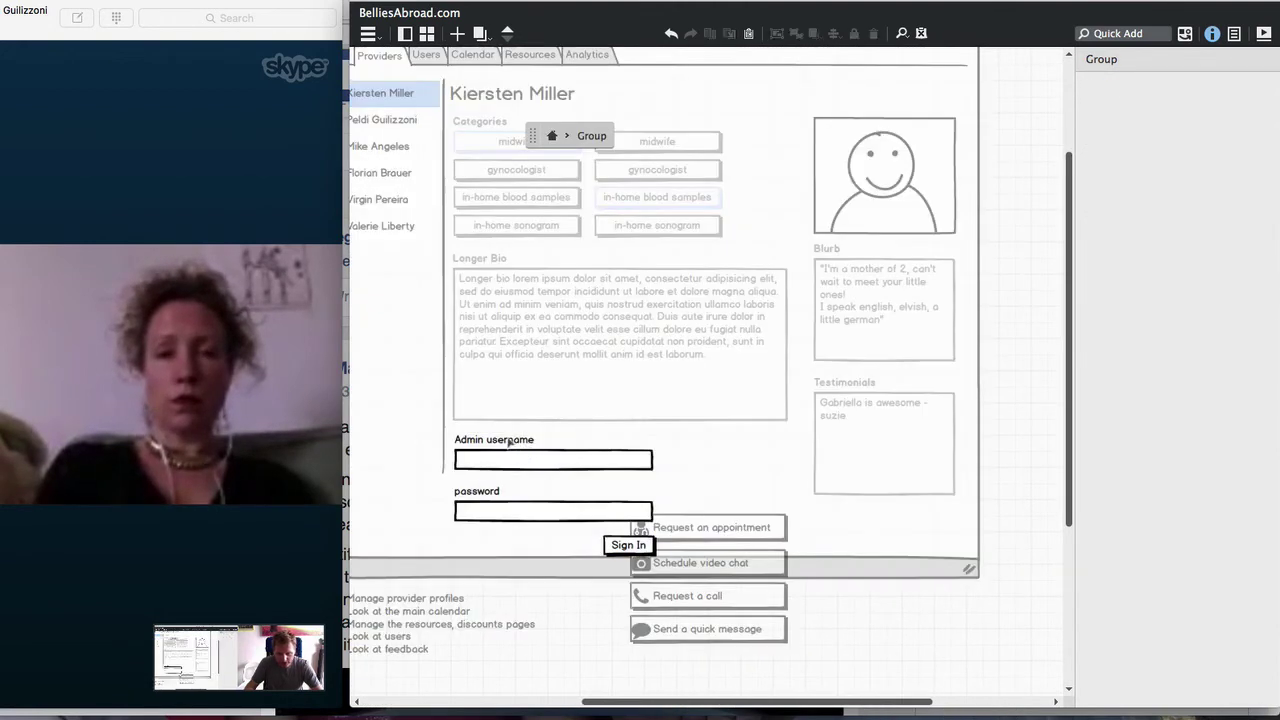
double_click(494, 440)
left_click(491, 443)
left_click_drag(502, 445, 458, 445)
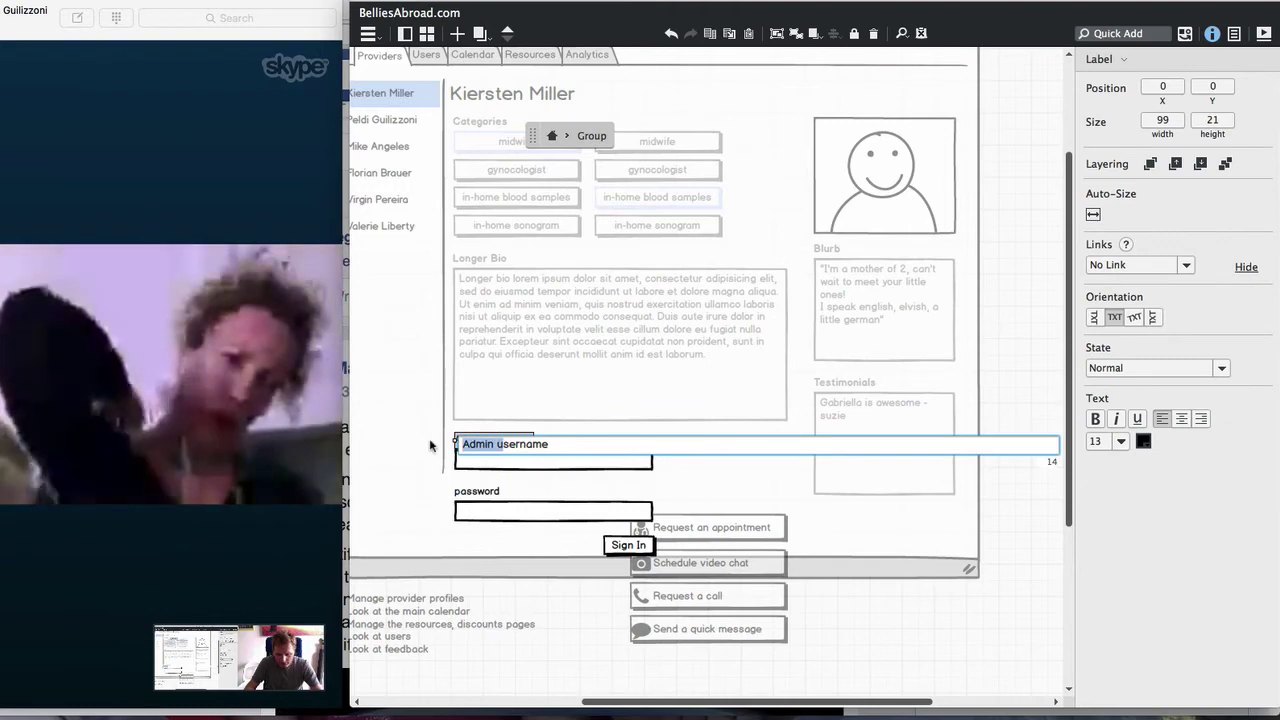
key("BackSpace")
key("Delete")
type("U")
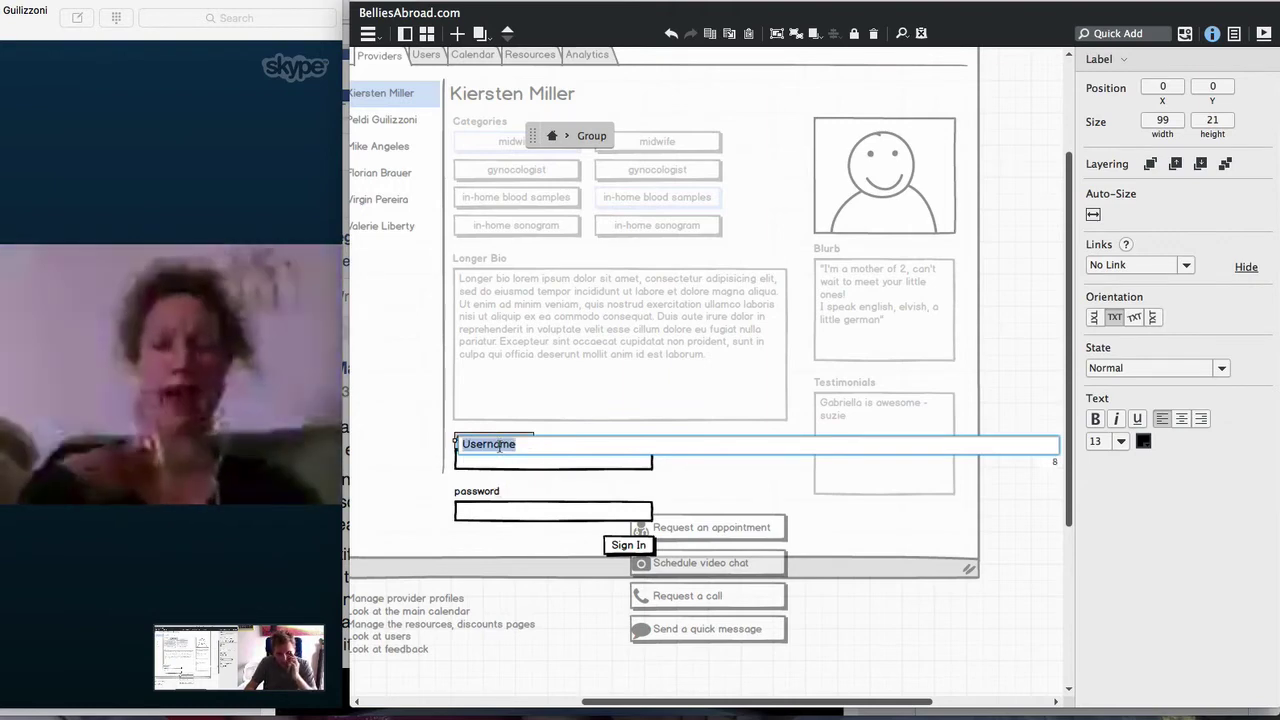
type("p")
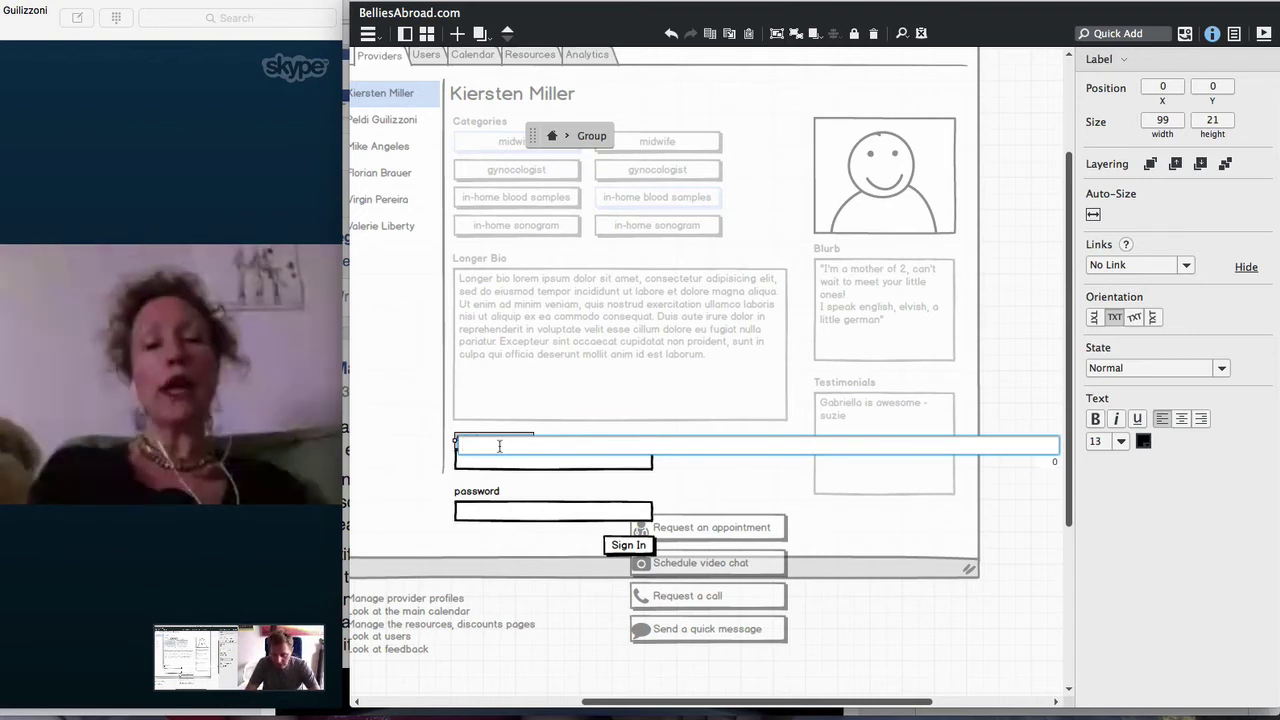
type("mail")
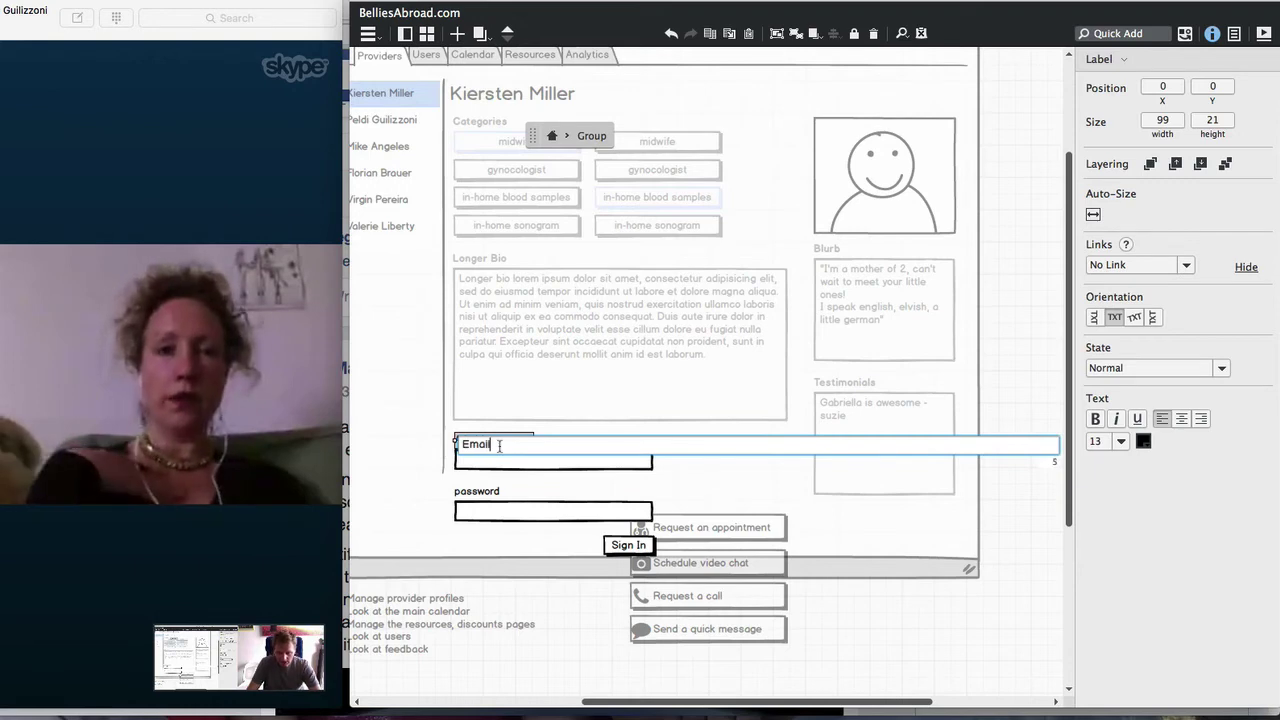
key("Return")
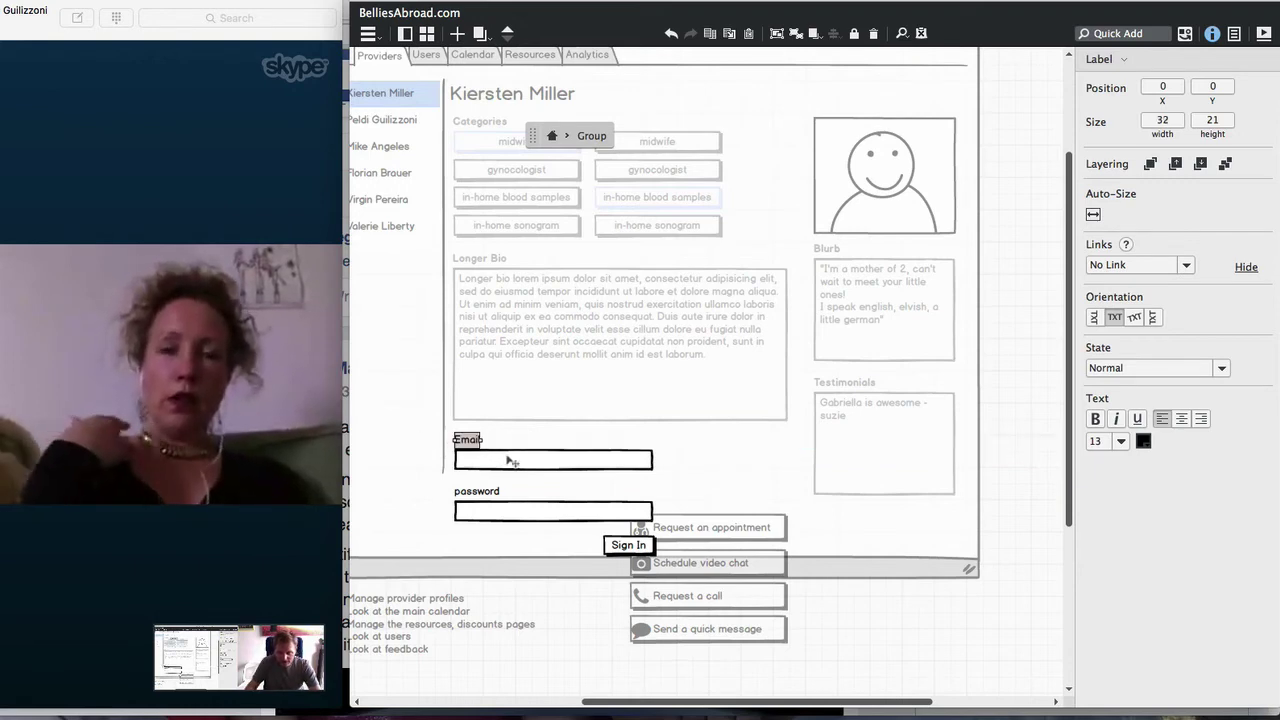
Reselect the Email label and its input field, reopening the label text for editing
left_click(490, 449)
left_click(476, 441)
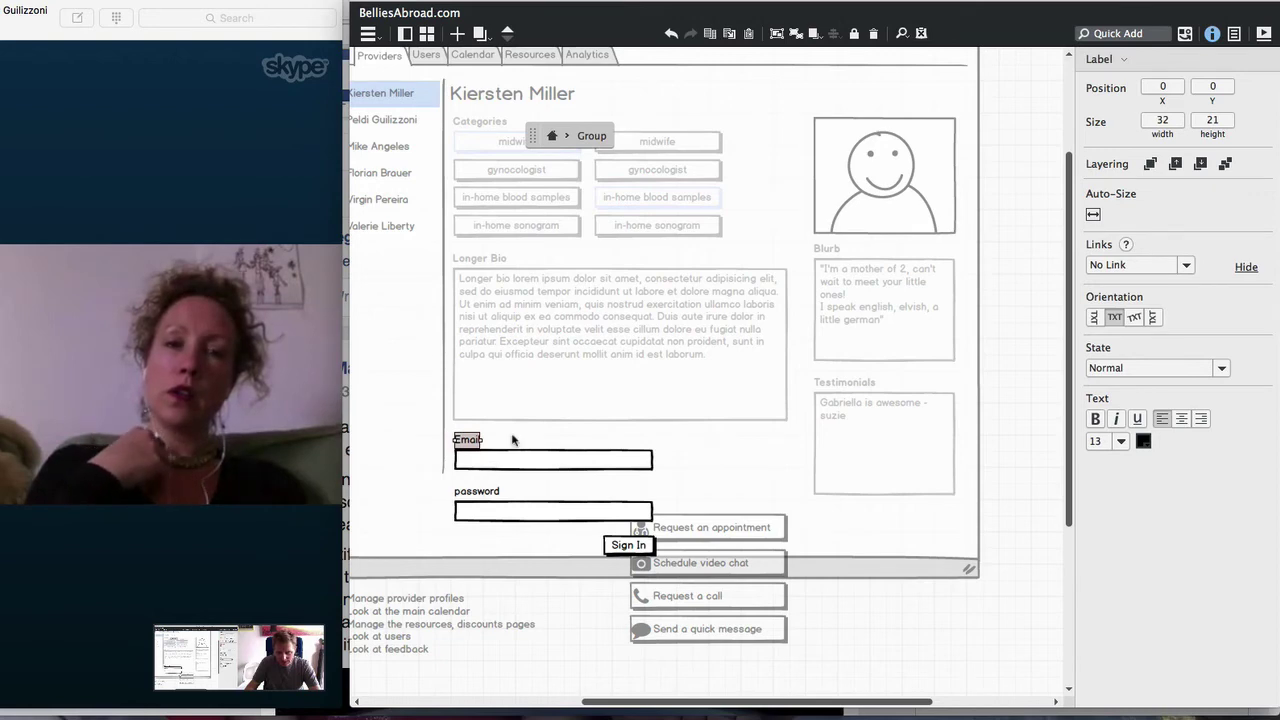
left_click(512, 440)
double_click(468, 440)
left_click(497, 462)
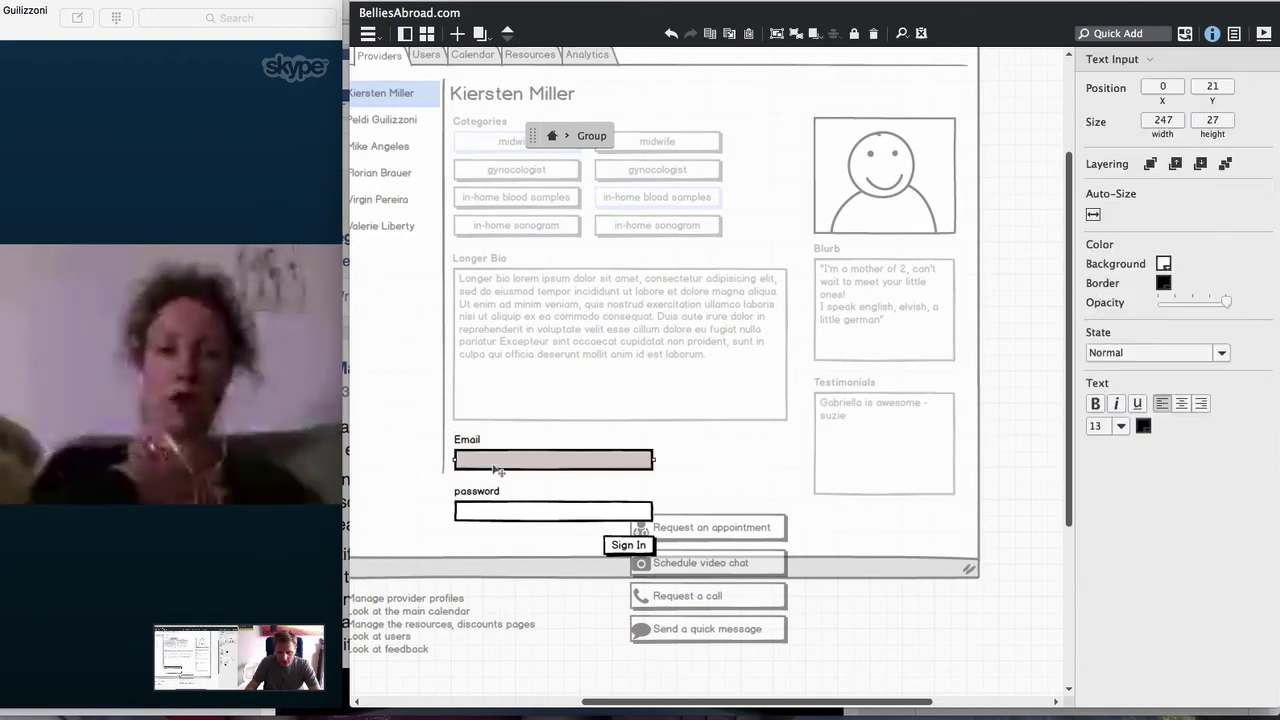
Enter a sample e-mail address in the Email field and delete the password input box
double_click(497, 465)
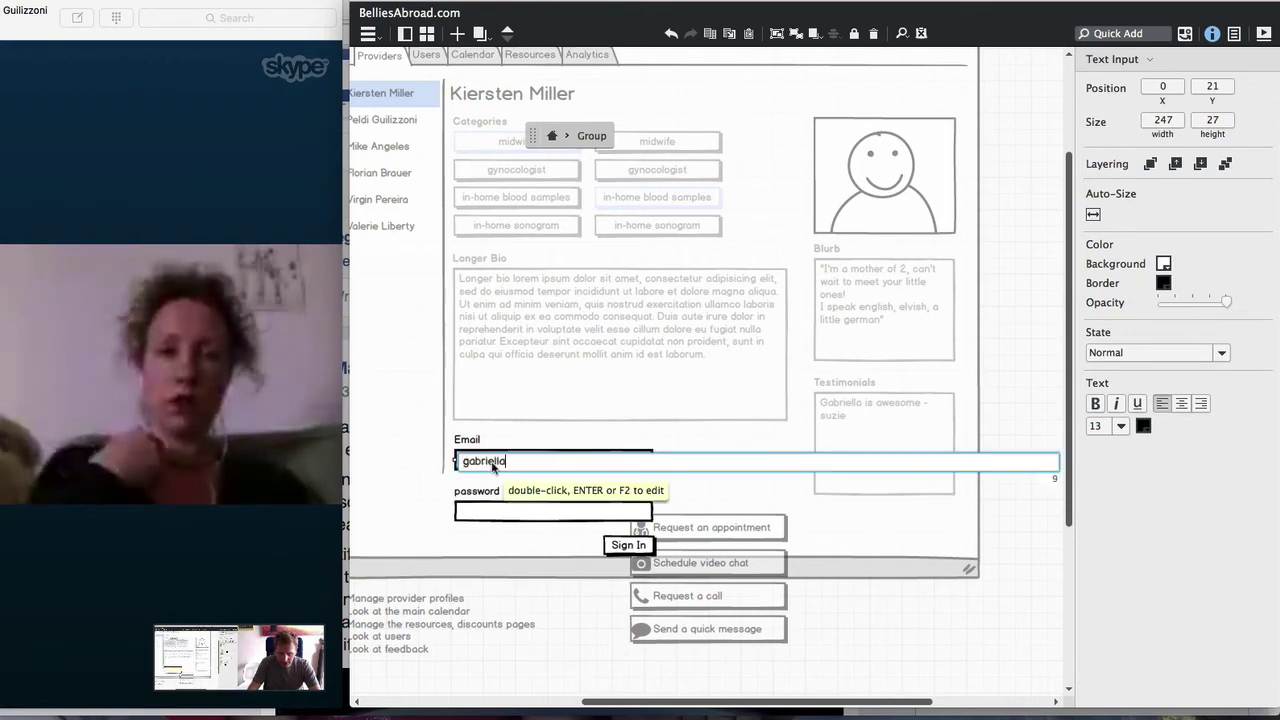
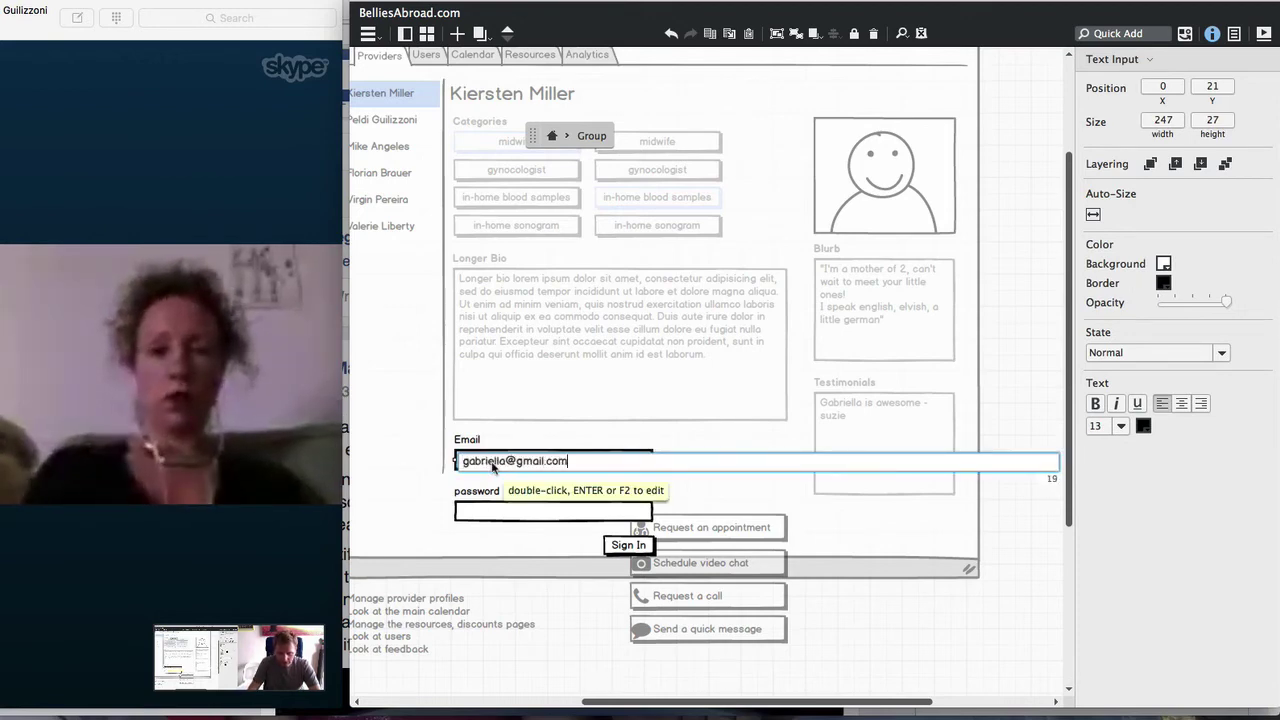
key("Return")
left_click(508, 511)
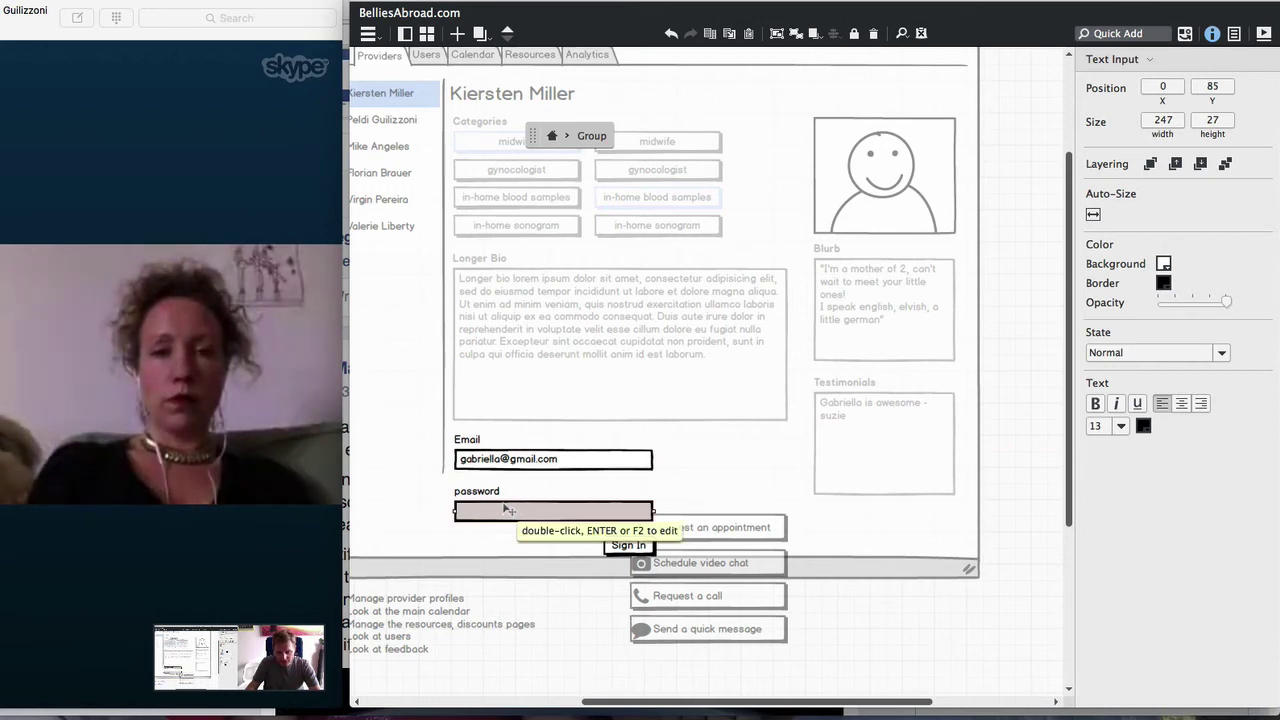
key("Delete")
Rename the password label to 'Reset password' and convert it into a Link
left_click(490, 492)
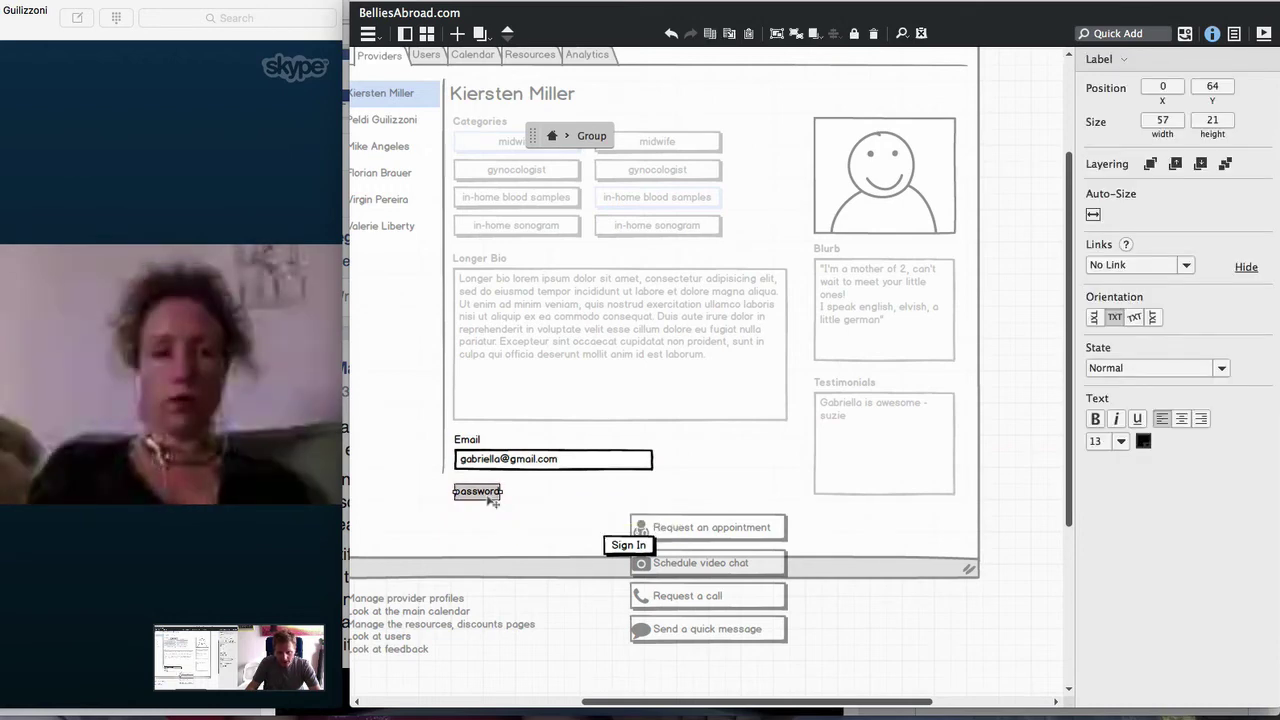
double_click(490, 494)
type("P")
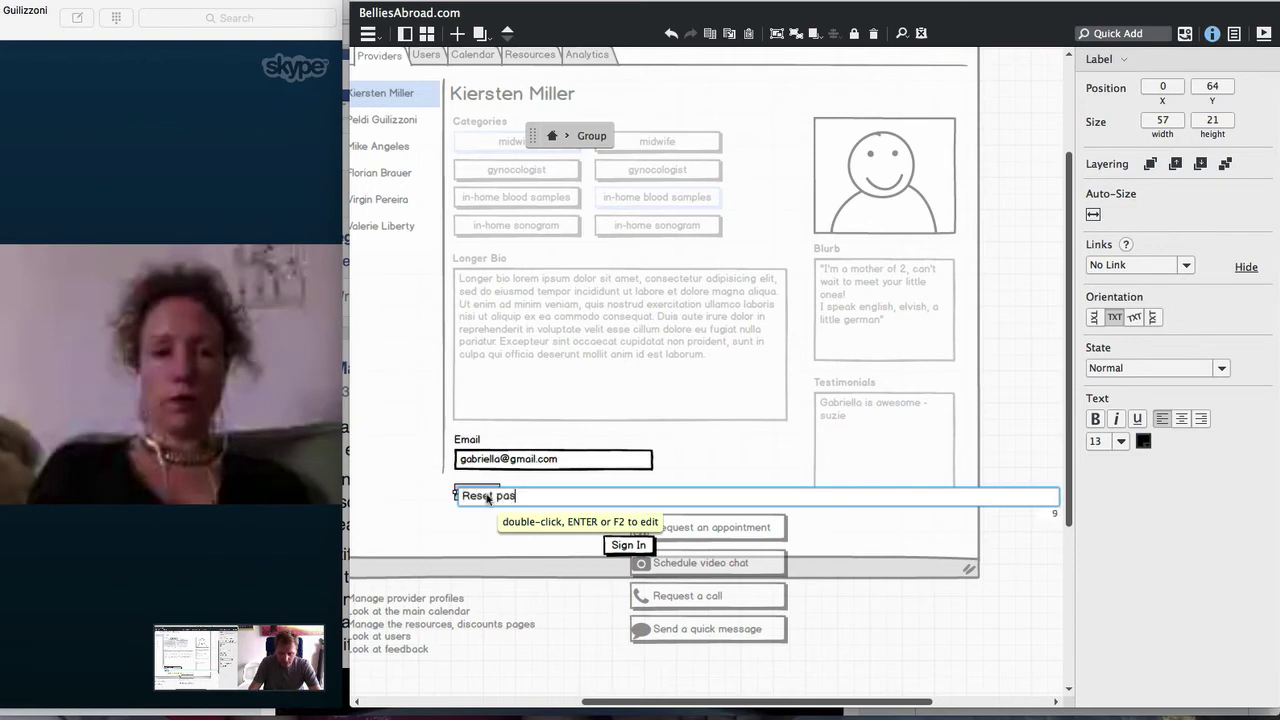
type("eset password")
key("Return")
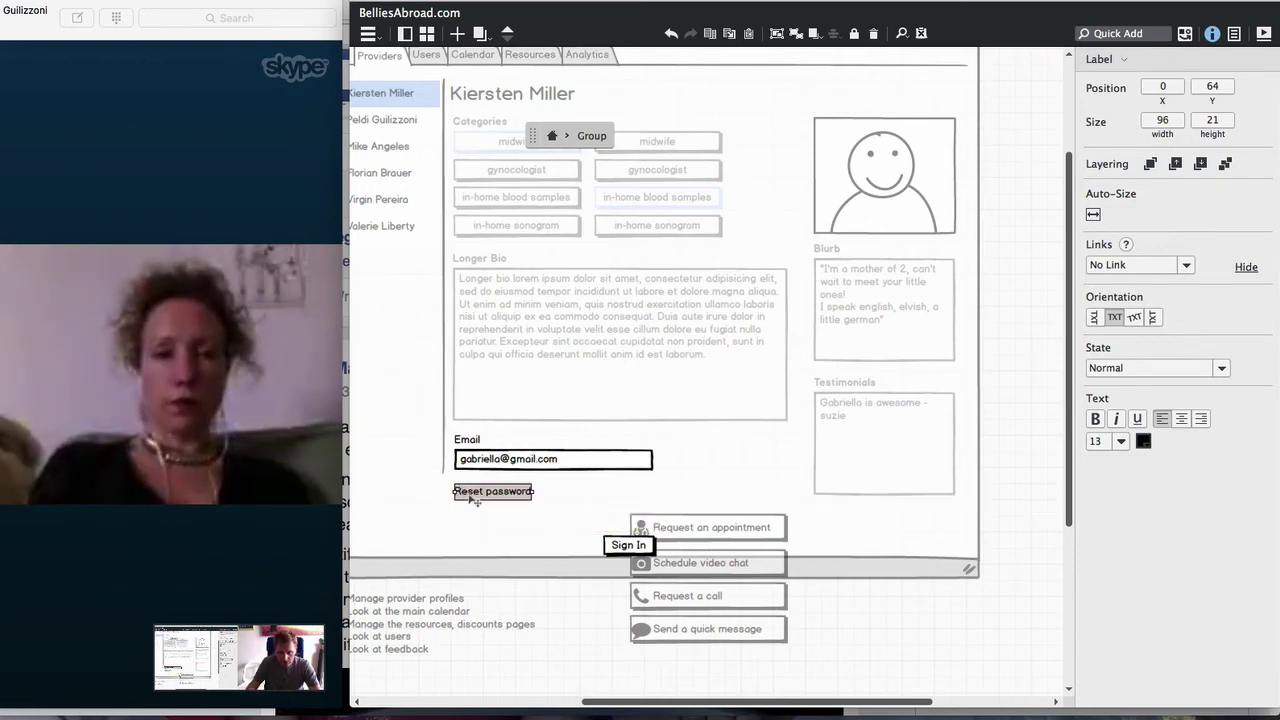
key("ctrl+t")
type("lin")
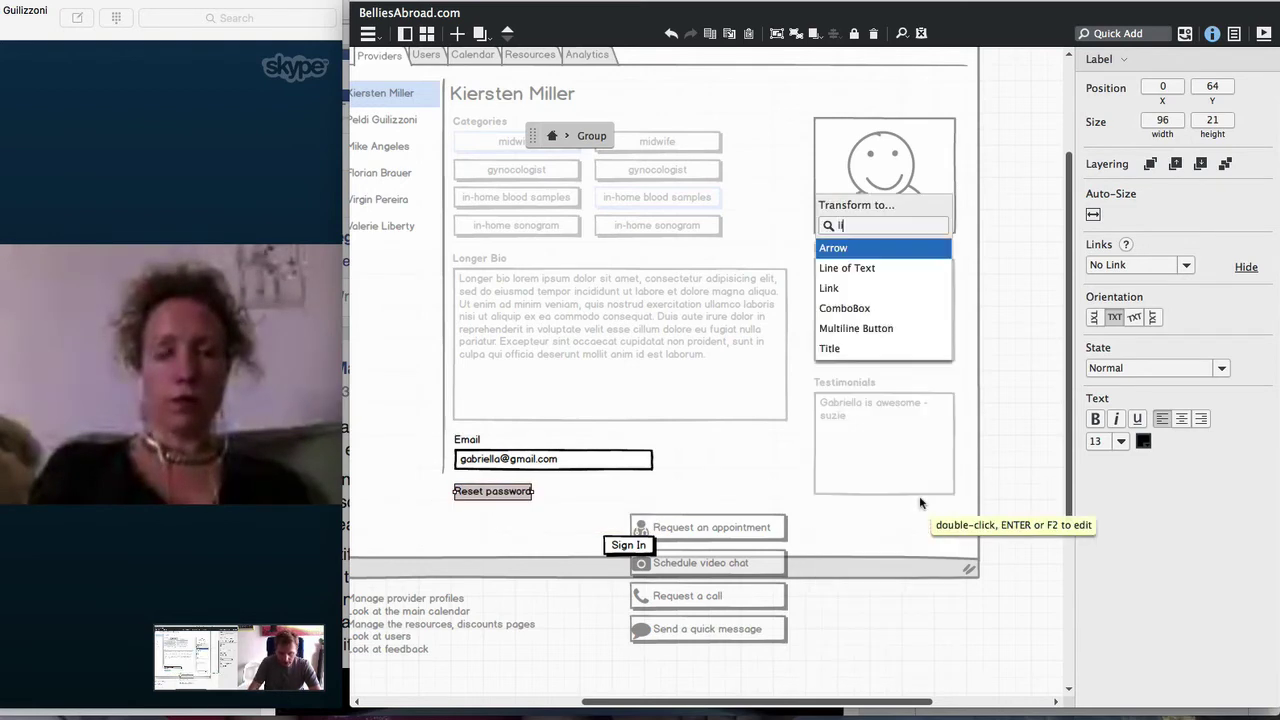
key("Down")
key("Down")
key("Return")
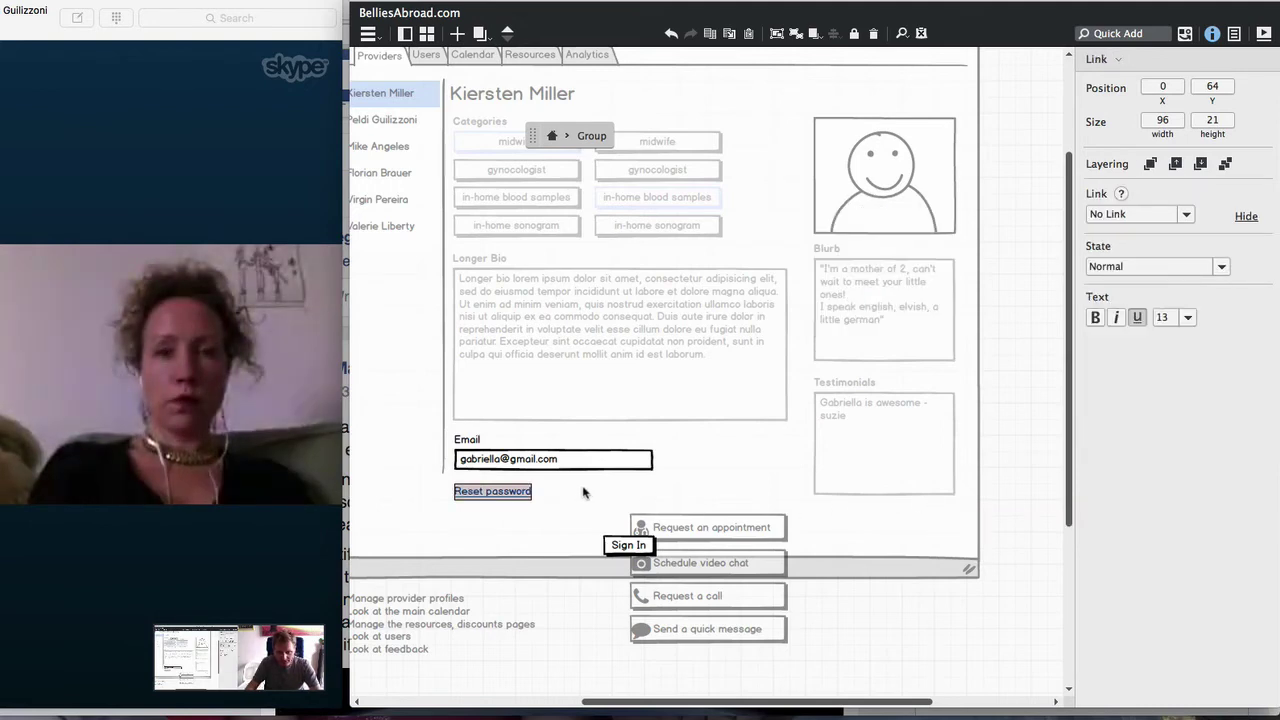
Delete the Sign In button and fine-tune the Reset password link's position
left_click_drag(490, 500, 490, 493)
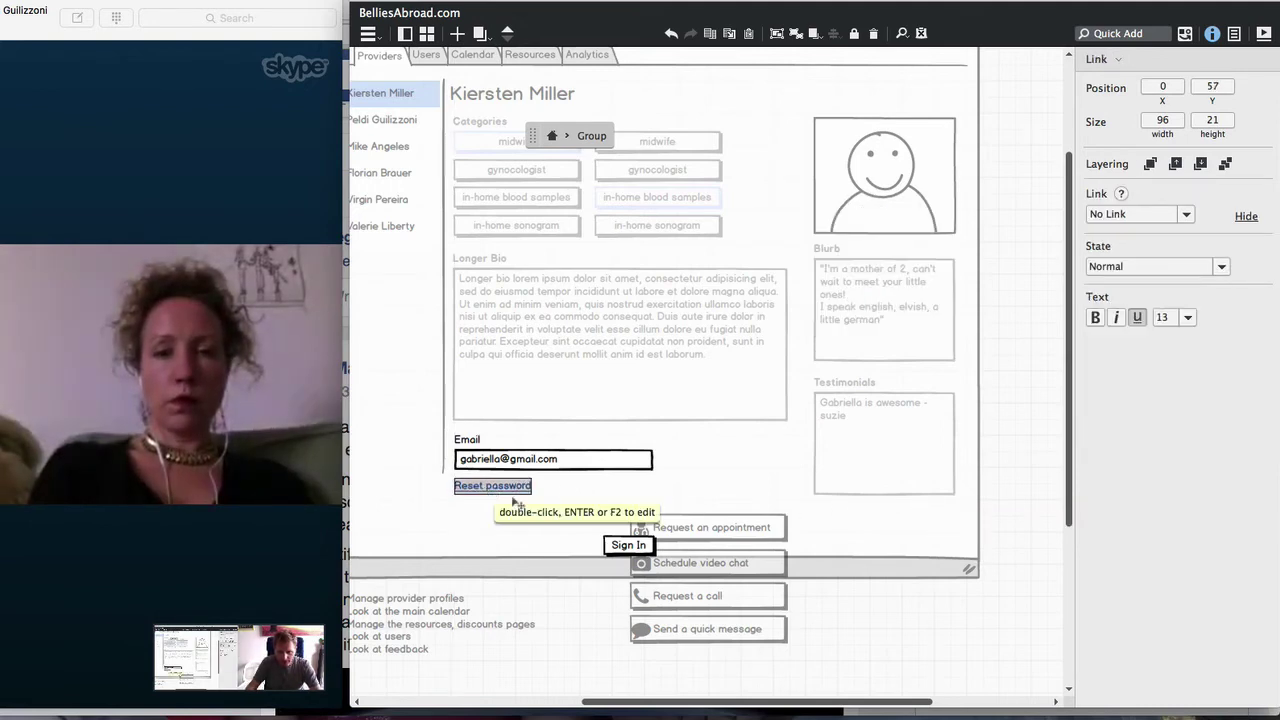
left_click(614, 550)
key("Delete")
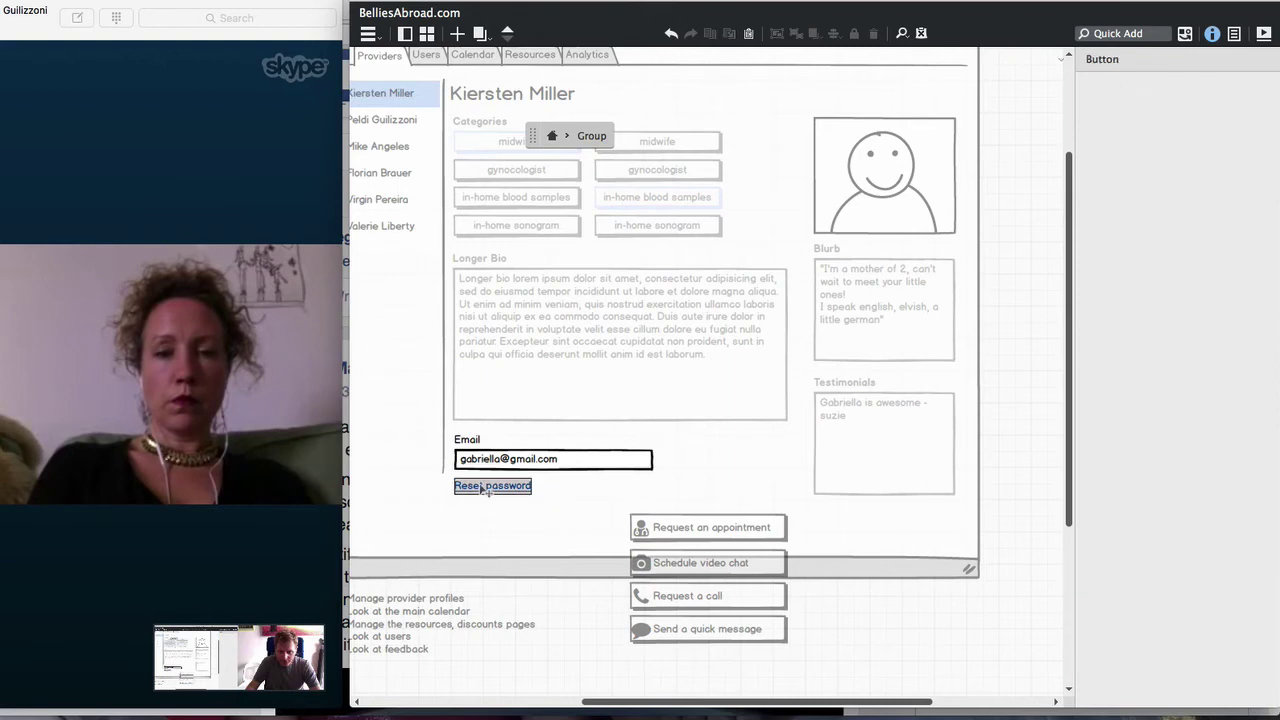
left_click_drag(484, 486, 484, 494)
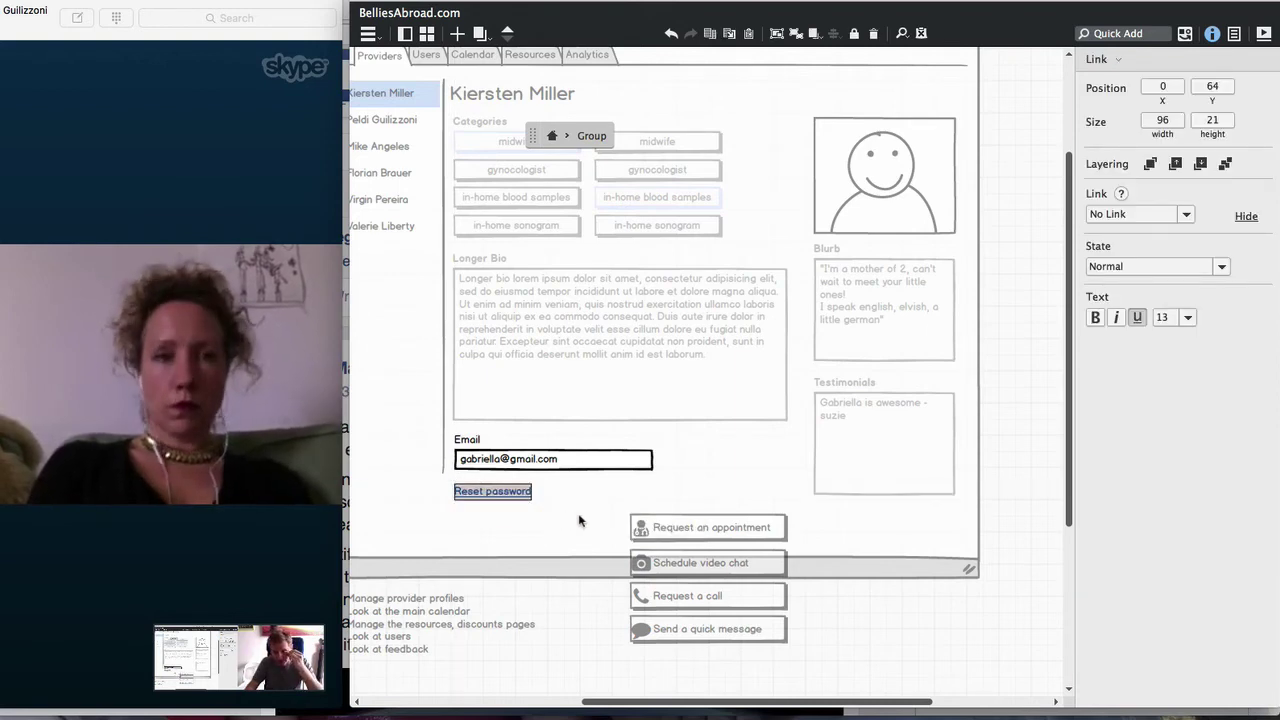
Ungroup the Email label, field and link, and widen the Email field to match the bio box
left_click(810, 643)
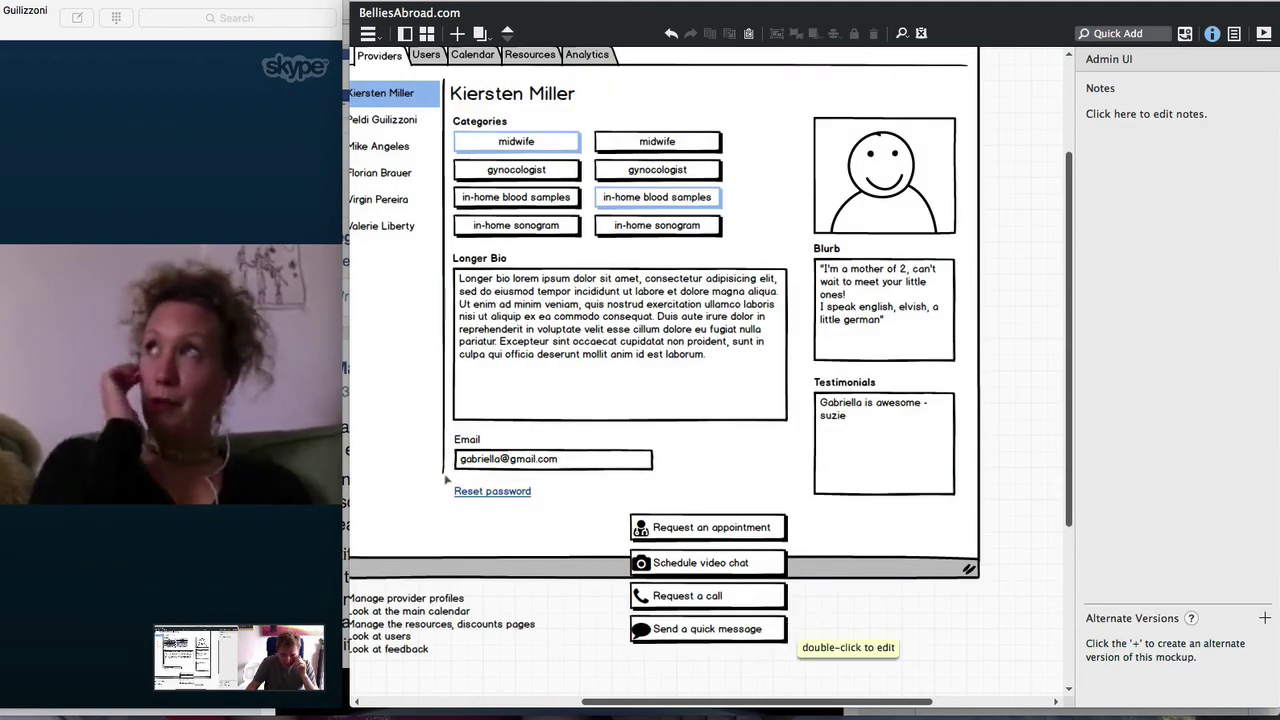
left_click(487, 497)
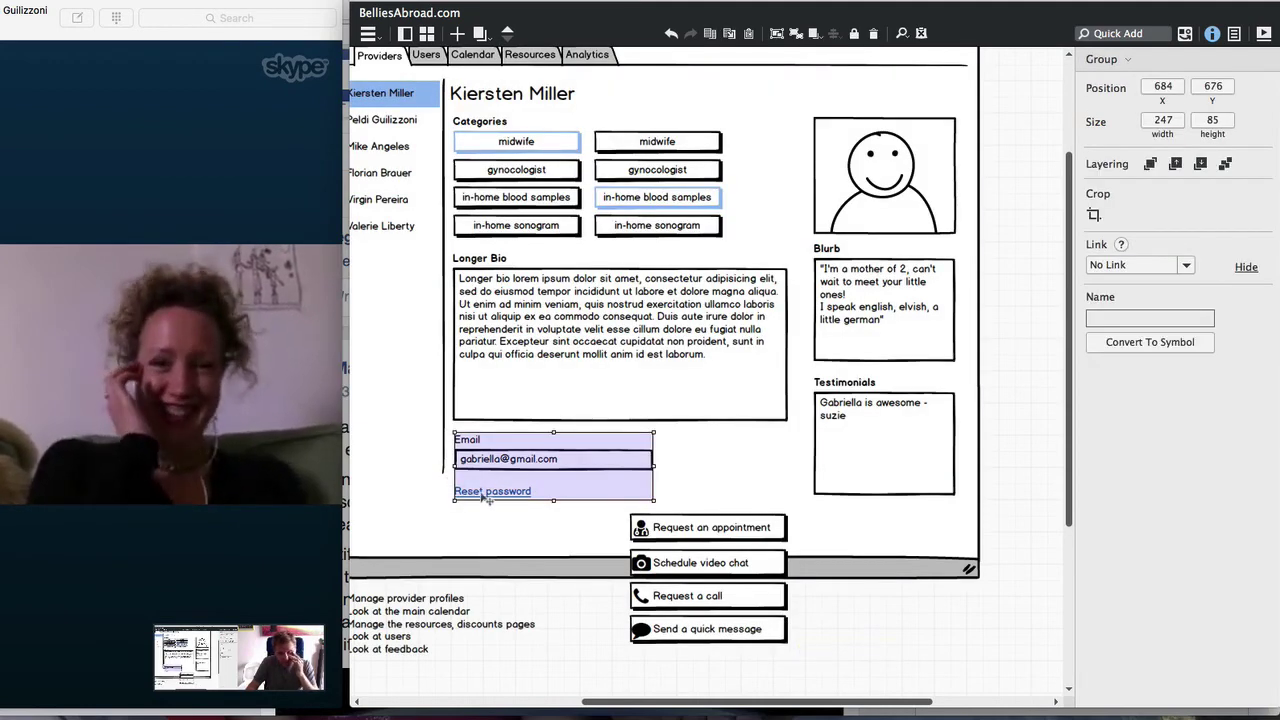
key("super+shift+g")
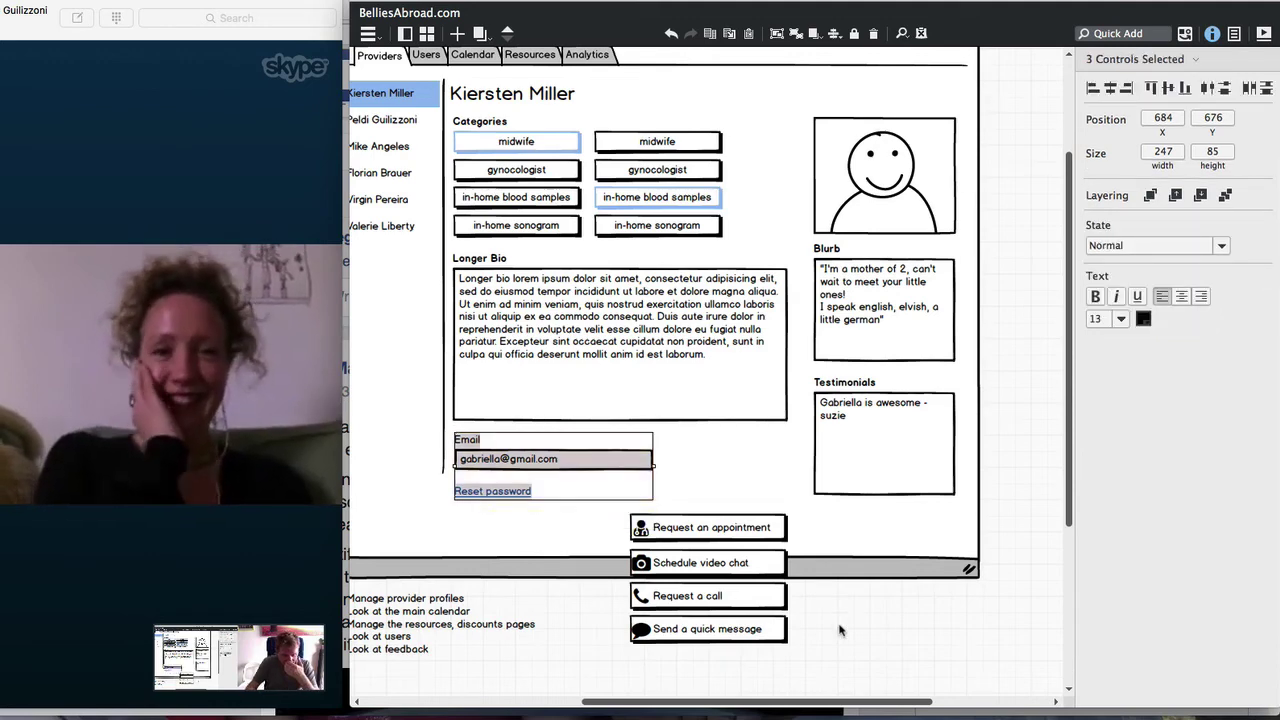
left_click(840, 630)
left_click(565, 462)
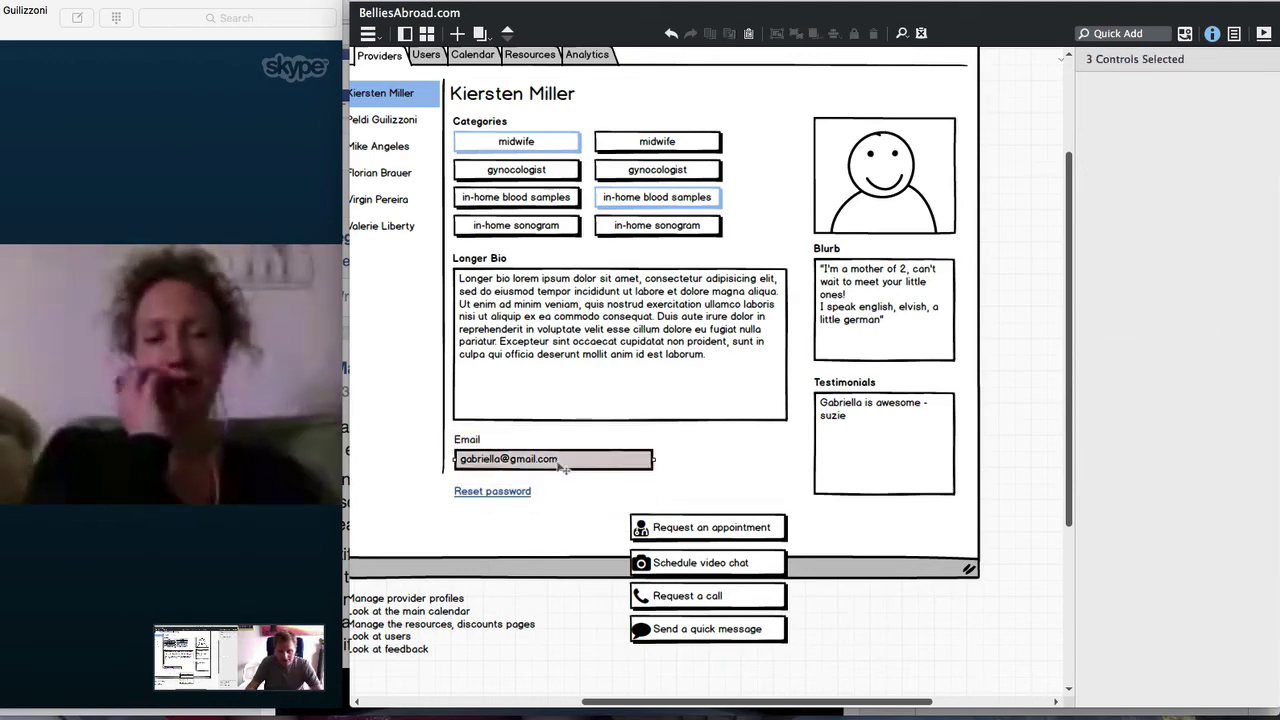
left_click_drag(653, 459, 788, 460)
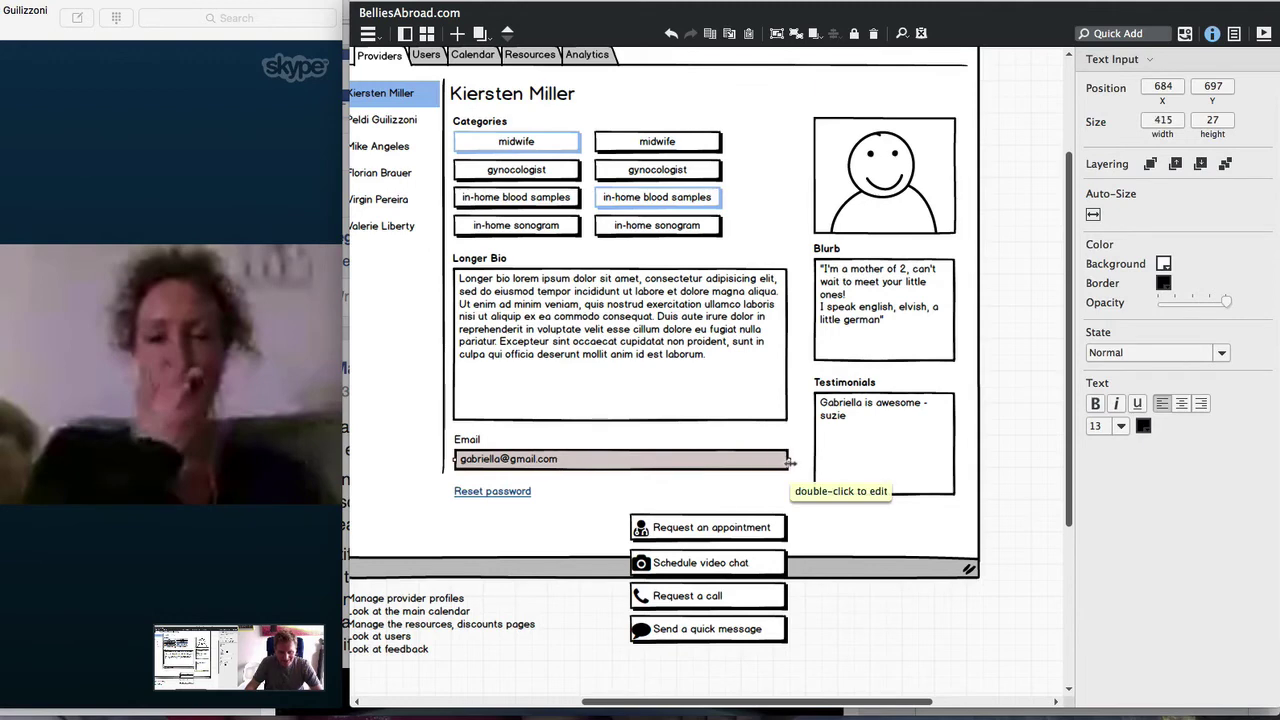
left_click(760, 500)
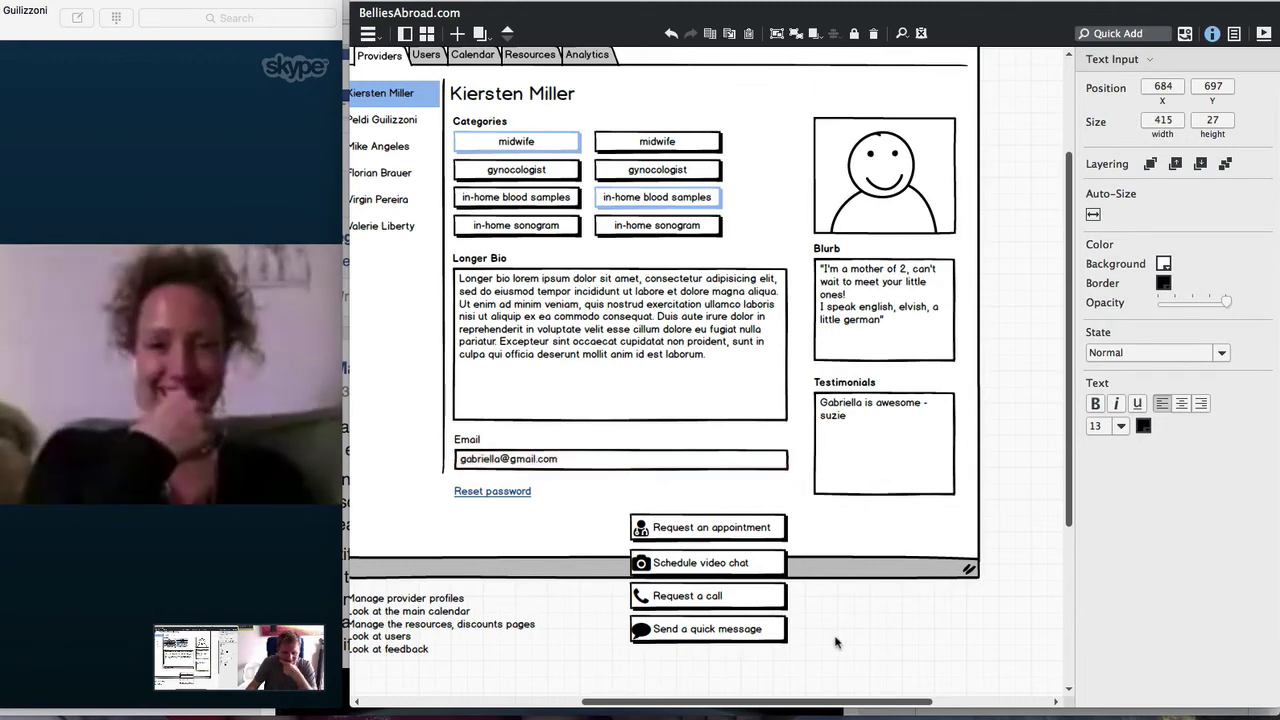
Select all four contact buttons and delete them
left_click(722, 527)
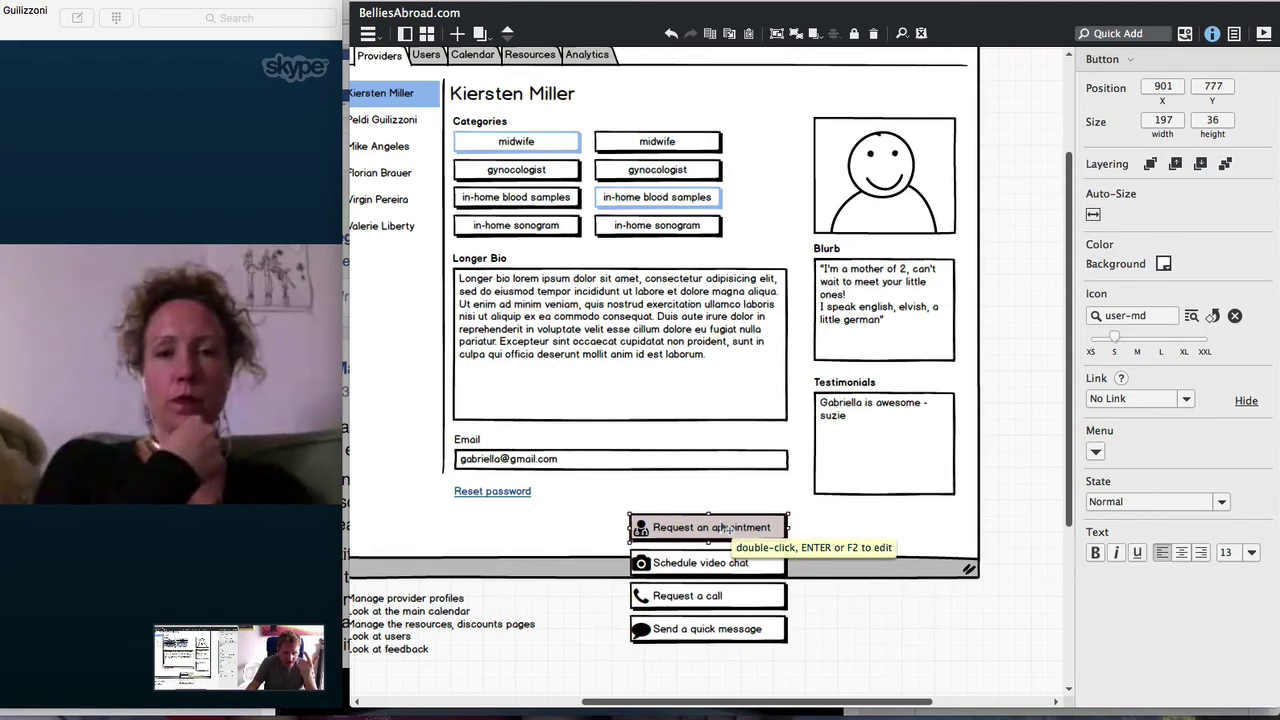
left_click(720, 566)
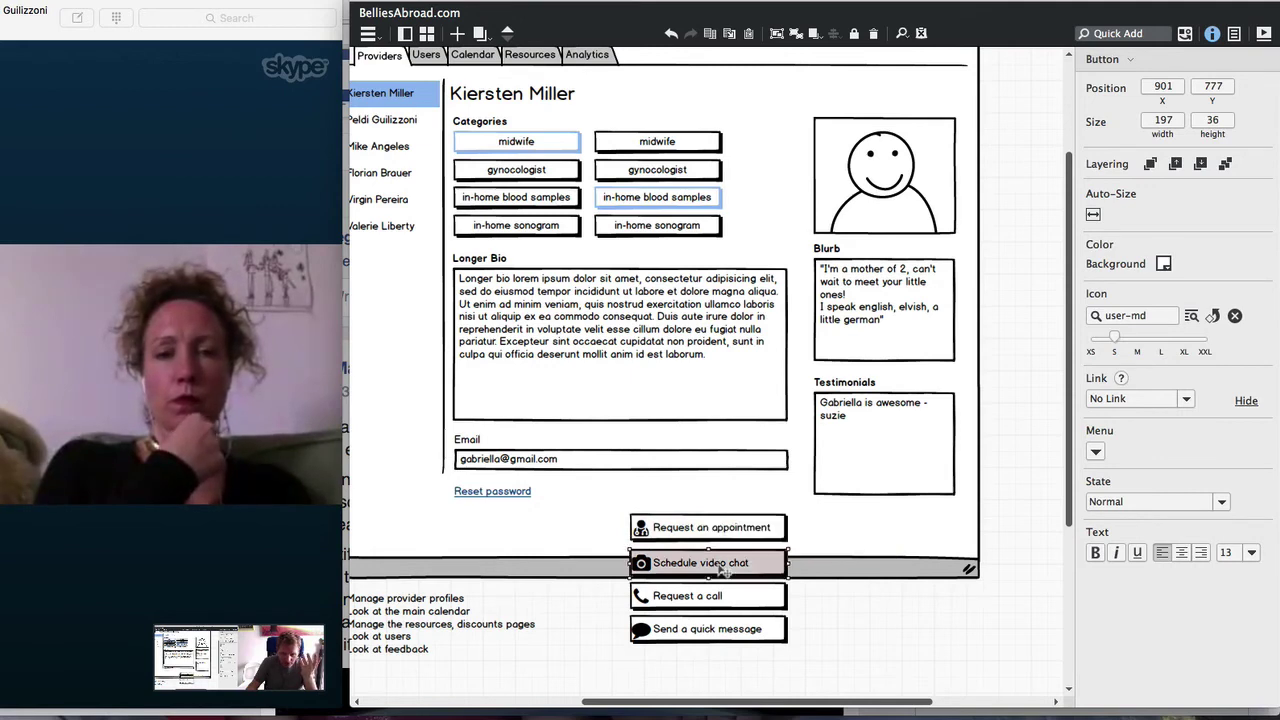
left_click(709, 603)
left_click(708, 633)
left_click(702, 603)
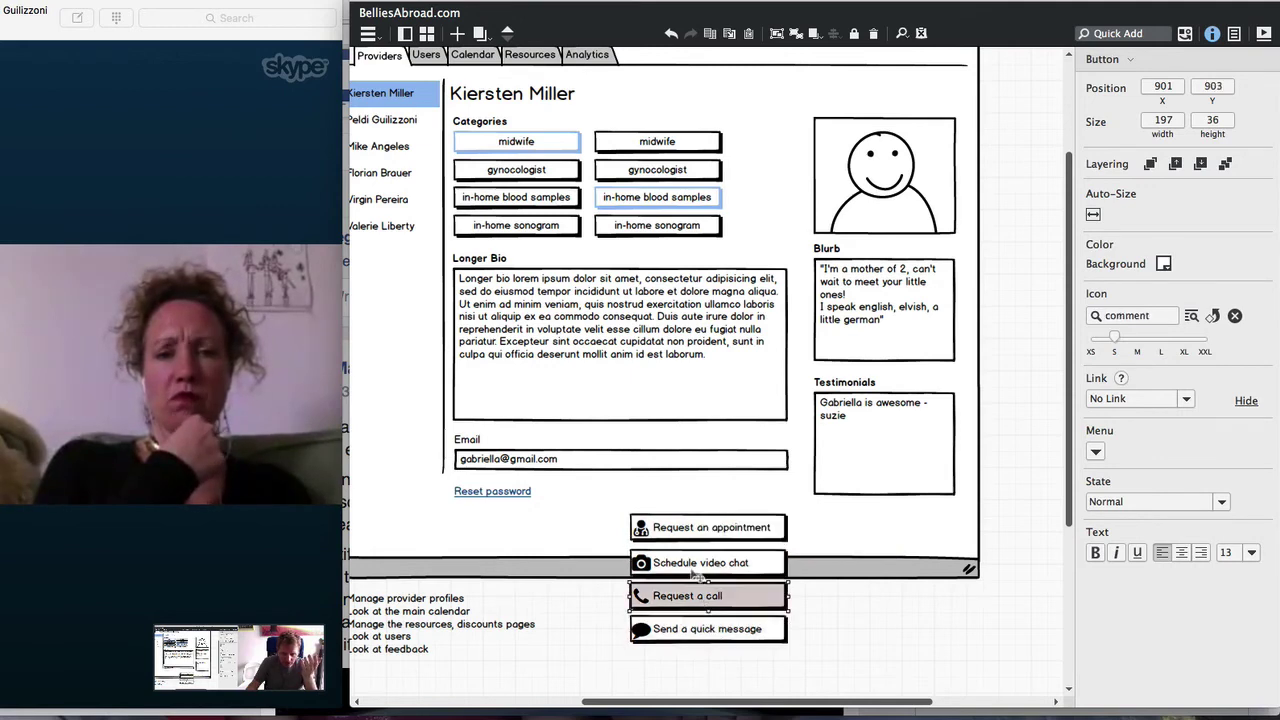
left_click(689, 567)
left_click(679, 531)
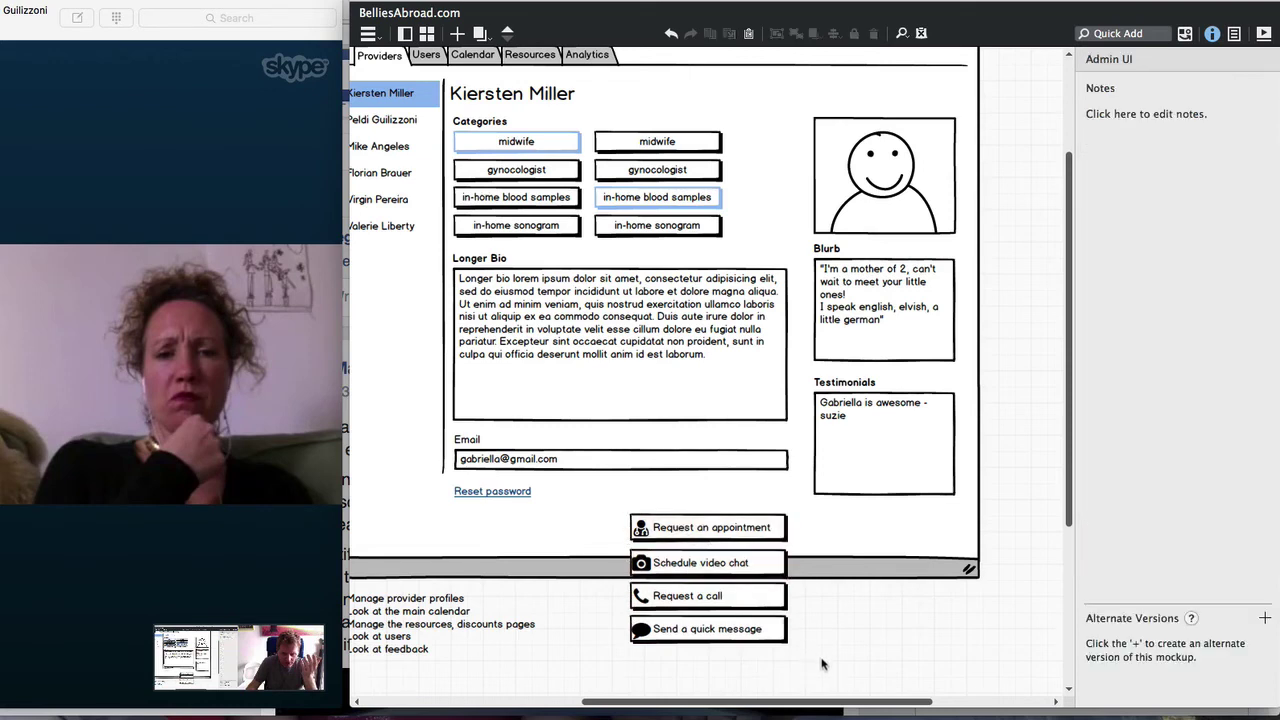
left_click_drag(829, 663, 584, 516)
key("Delete")
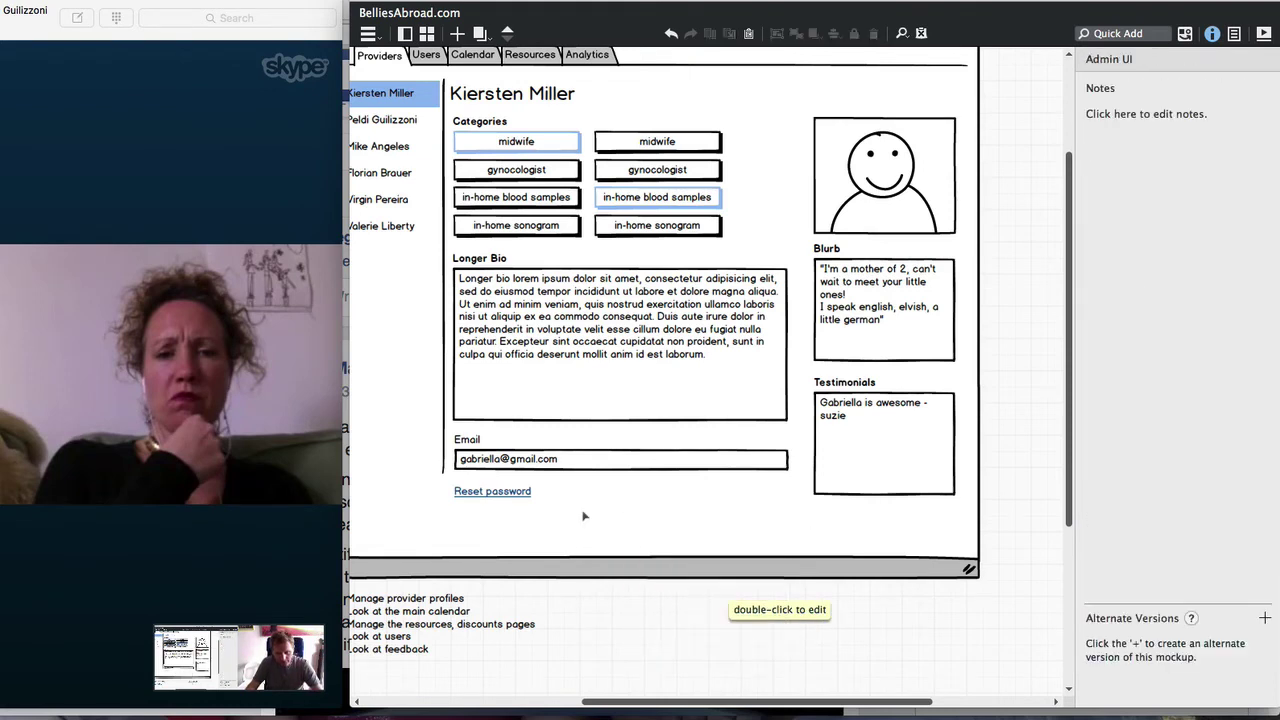
scroll(587, 487, "up", 2)
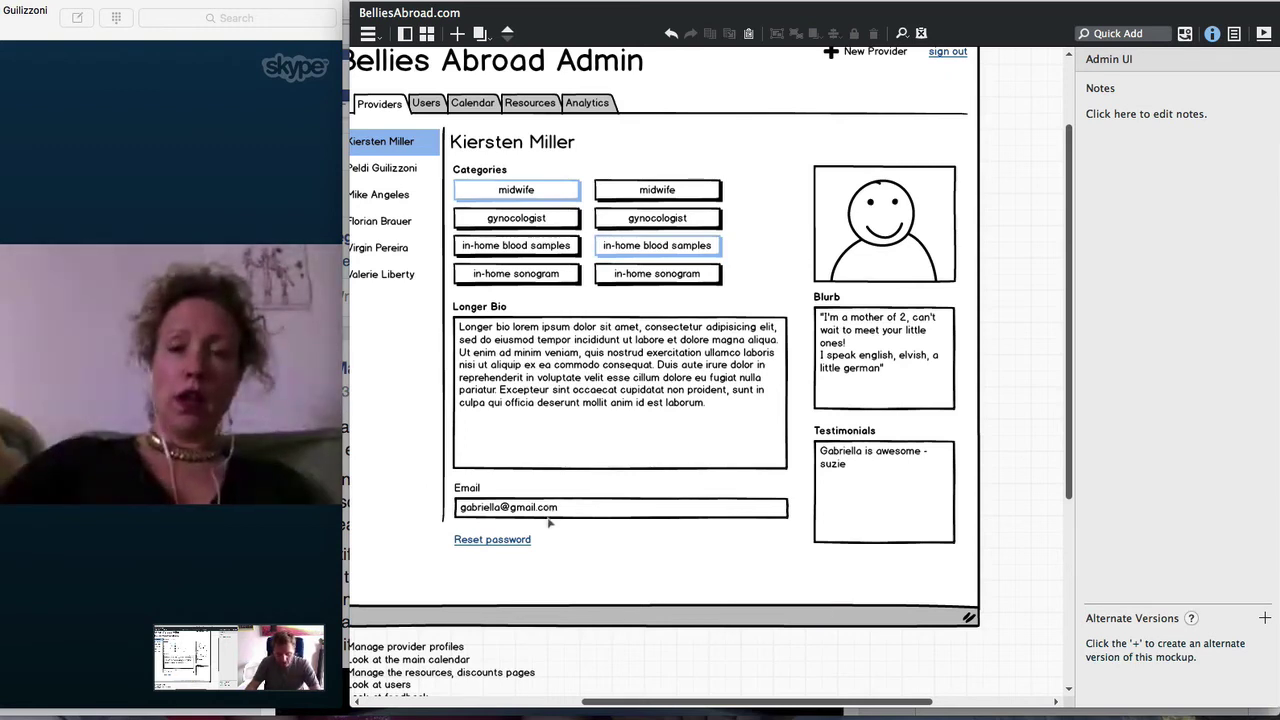
key("slash")
type("sub")
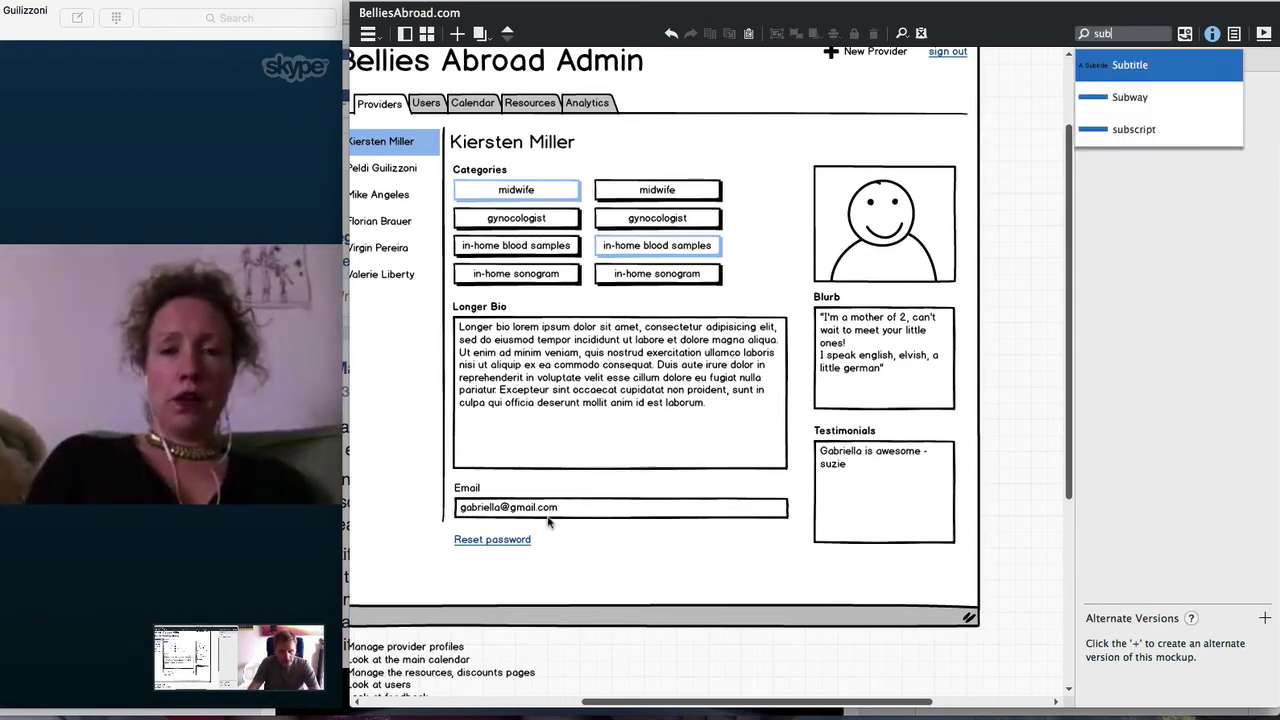
key("Return")
key("Return")
type("Re")
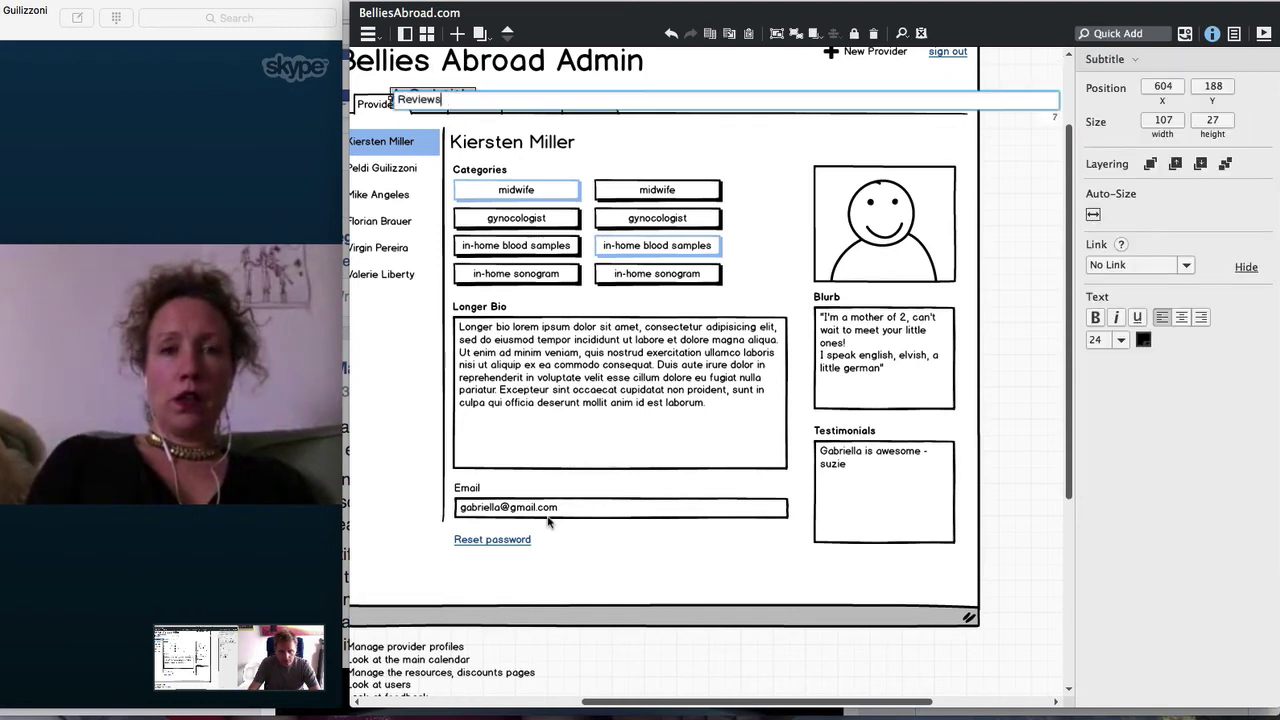
type("views")
key("Return")
left_click_drag(440, 98, 504, 572)
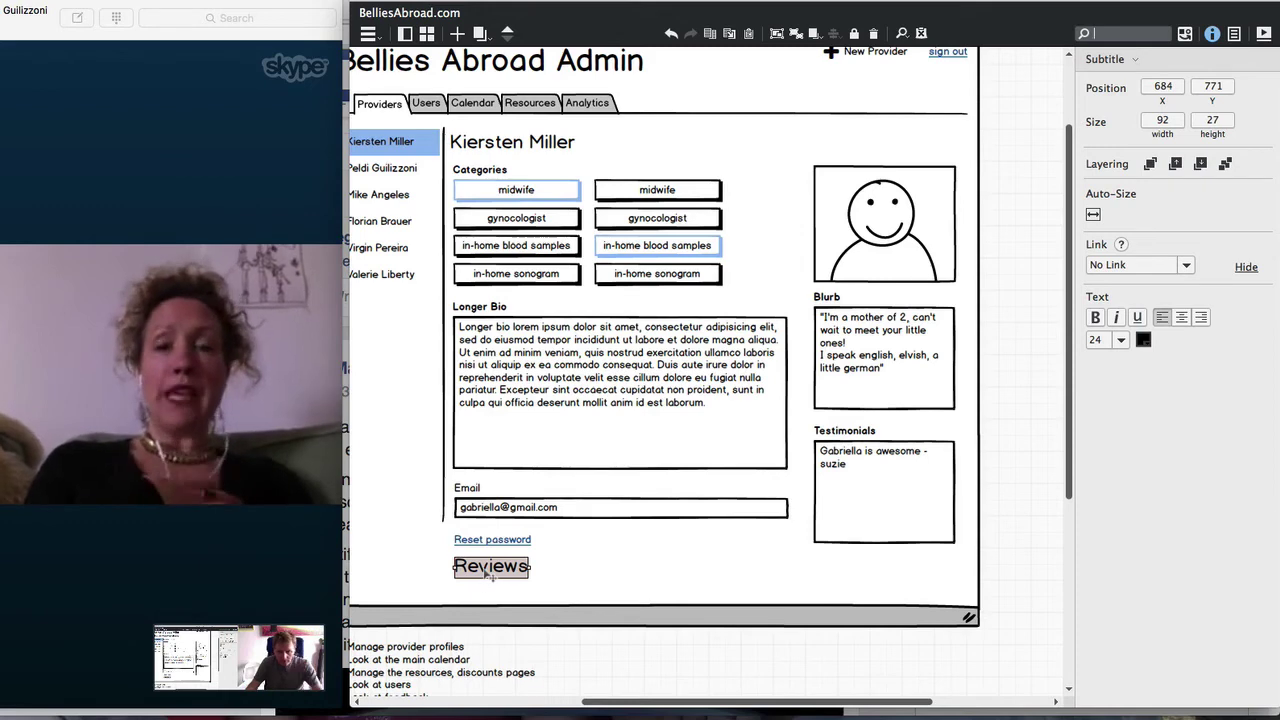
key("Delete")
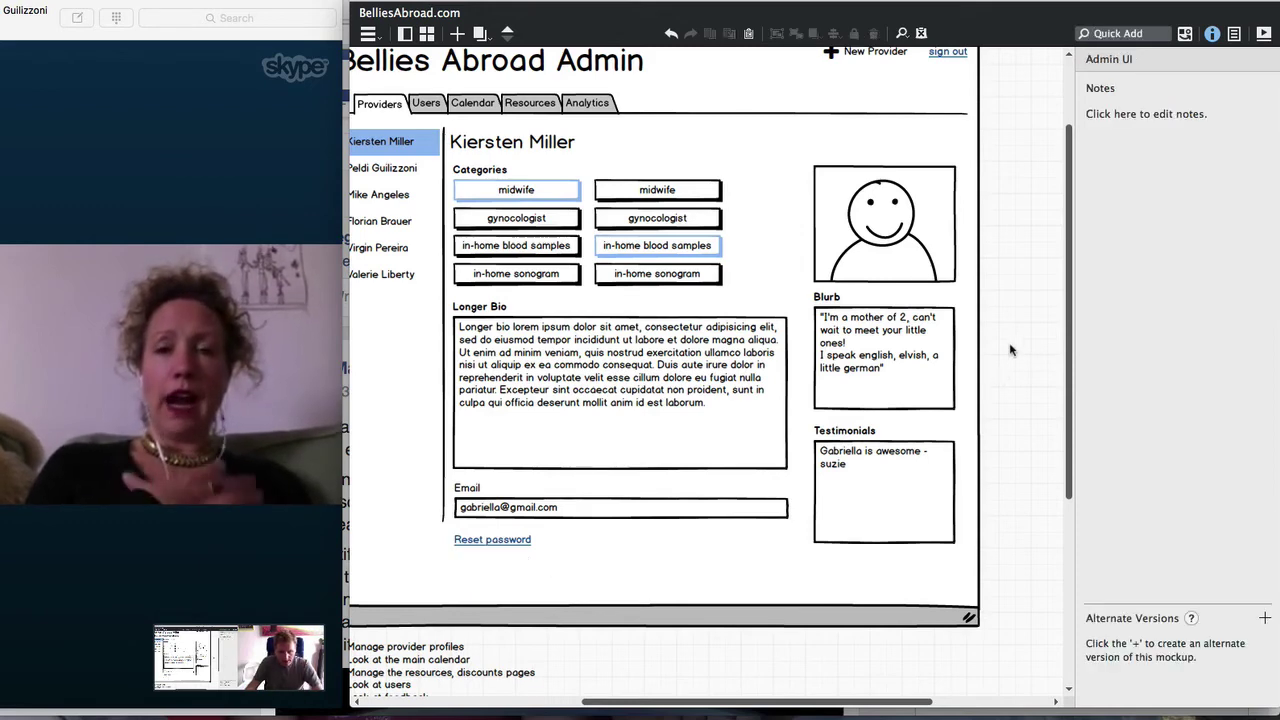
Copy the tabs bar onto the profile with 'Reviews' and 'Edit Info' tabs, Reviews active
left_click_drag(552, 122, 597, 282)
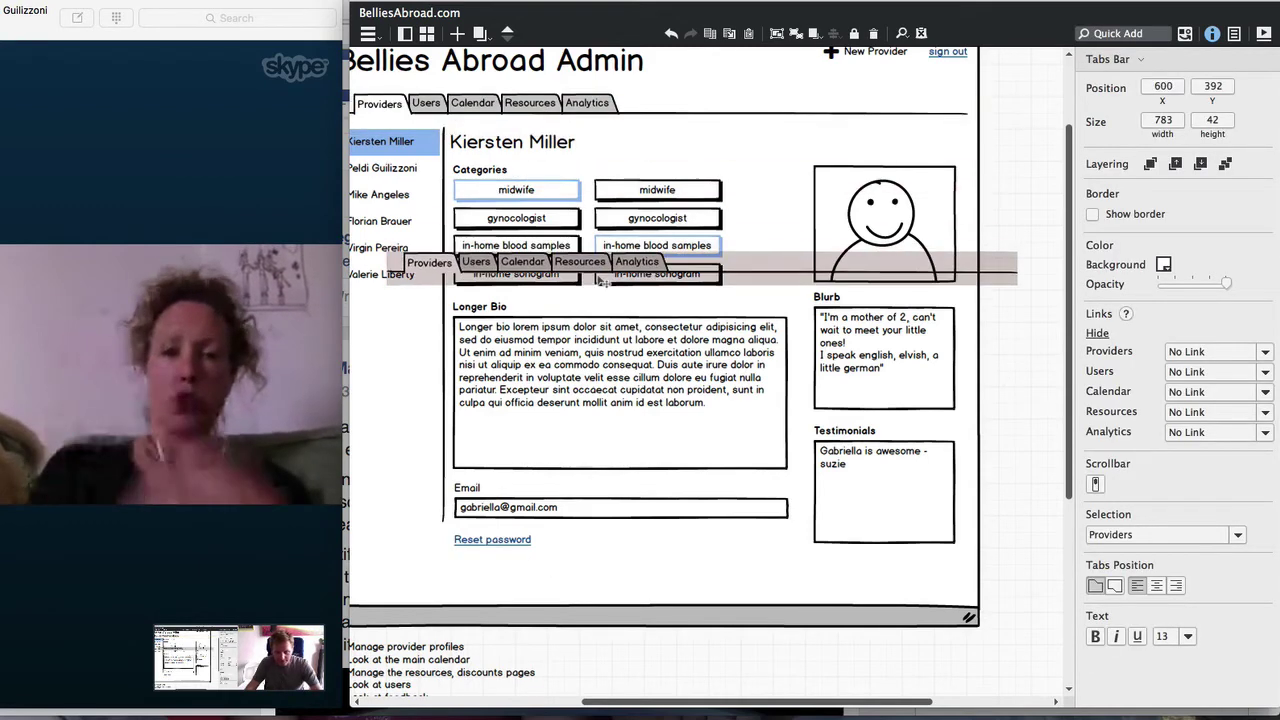
key("Return")
type("Reviews, Edit Info")
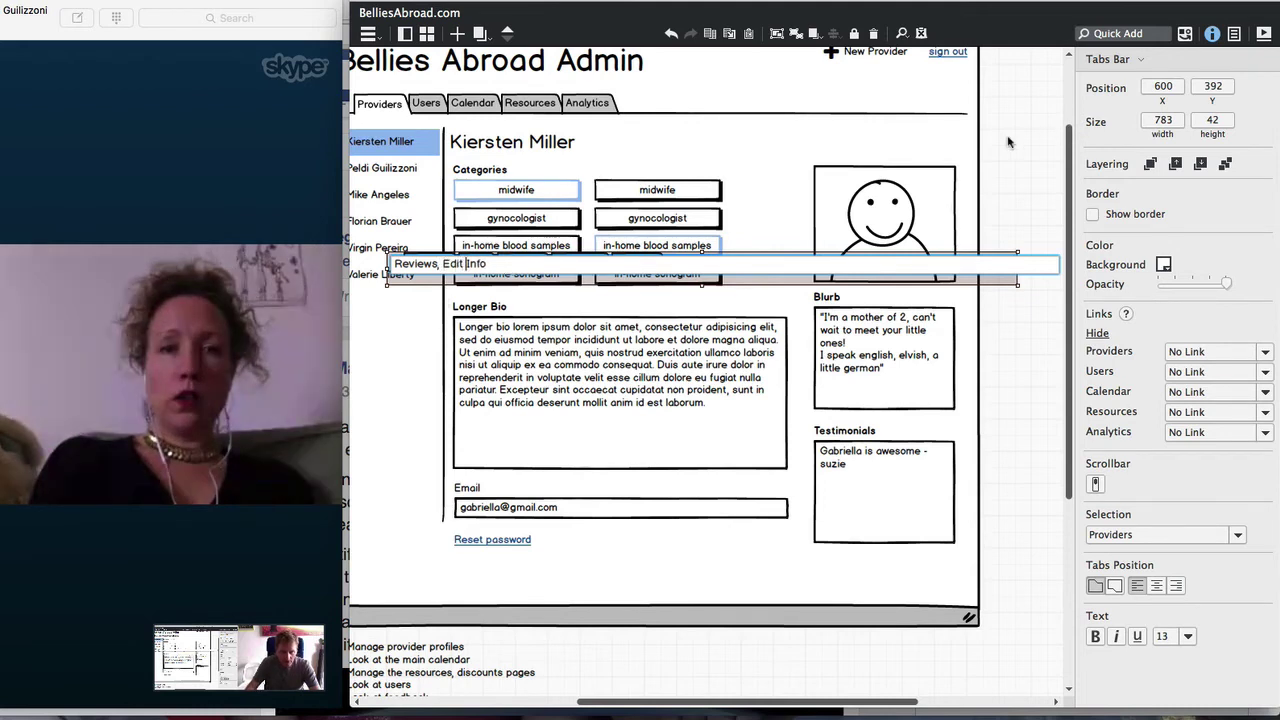
key("Return")
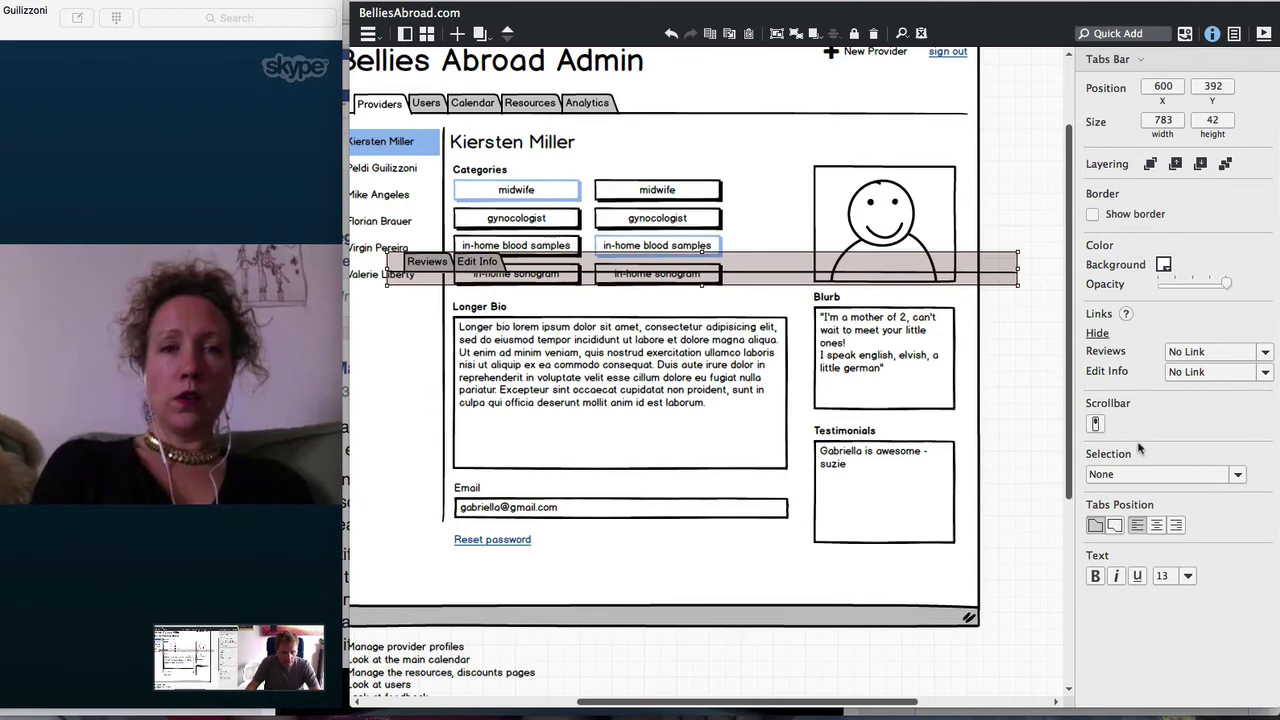
left_click(1146, 474)
left_click(1140, 511)
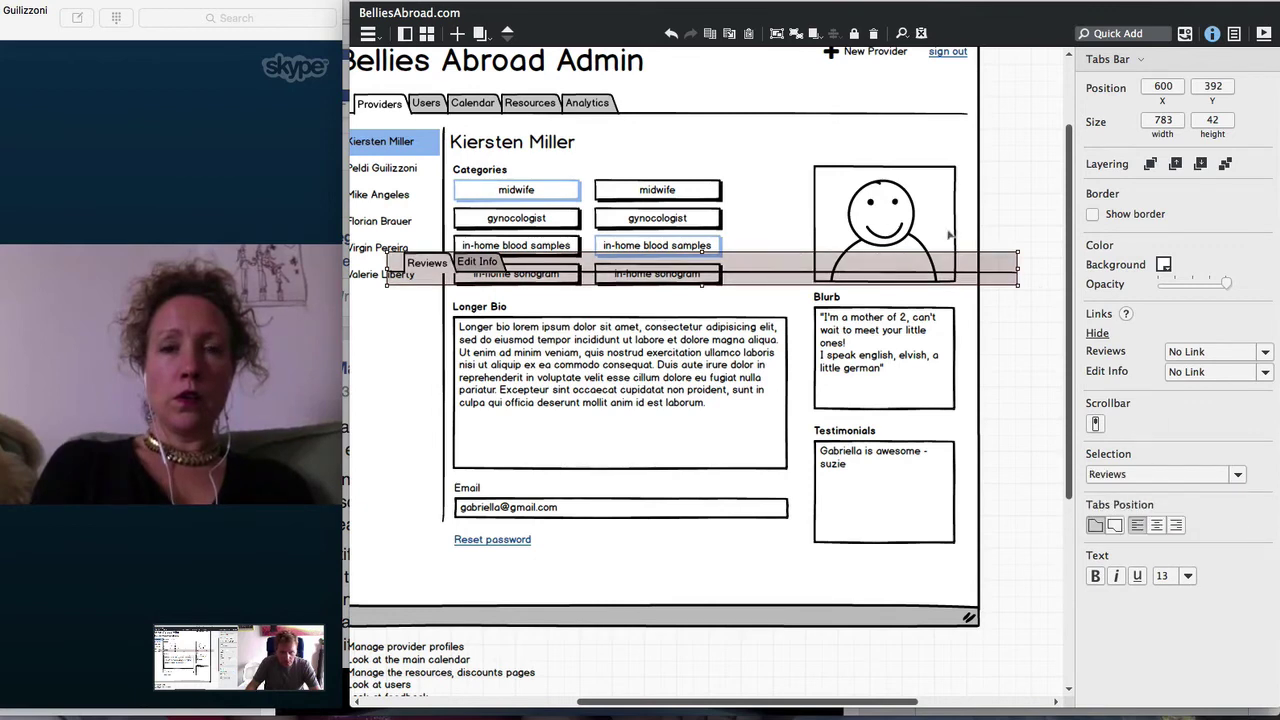
Narrow and reposition the new tabs bar over the name heading, then delete the stray bar
left_click_drag(1017, 268, 770, 268)
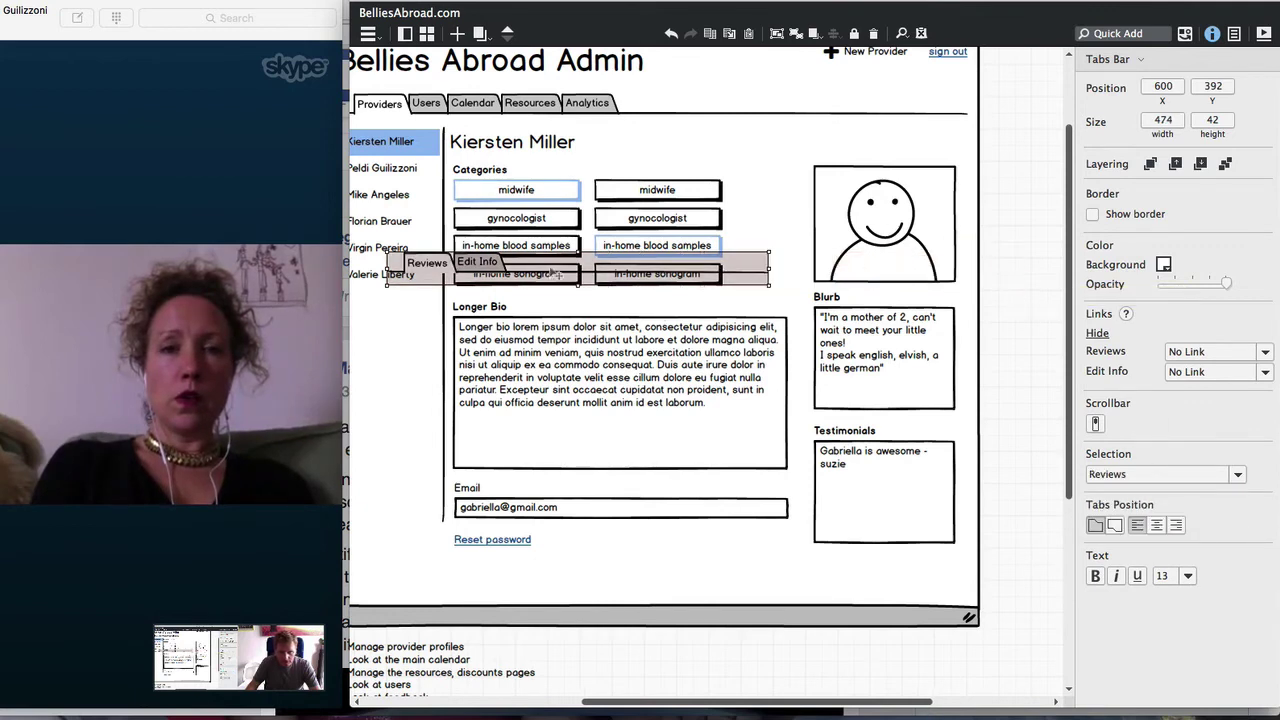
left_click_drag(578, 254, 655, 190)
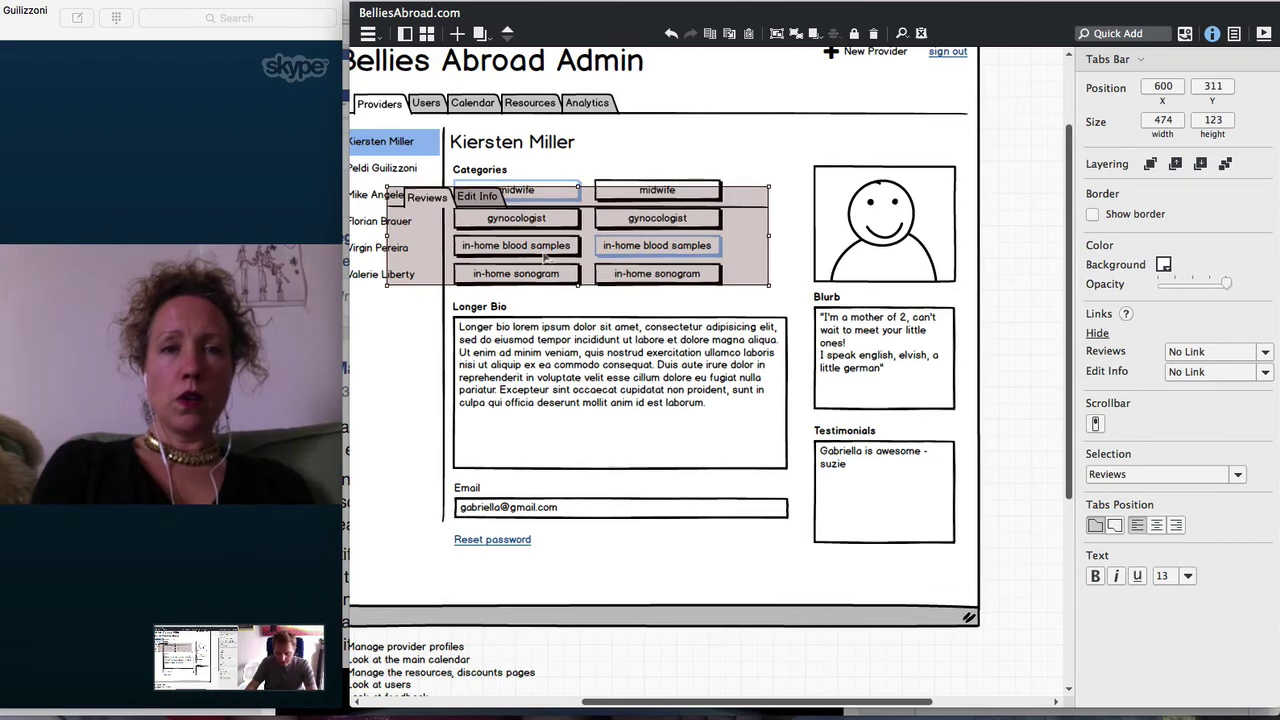
left_click_drag(548, 268, 548, 149)
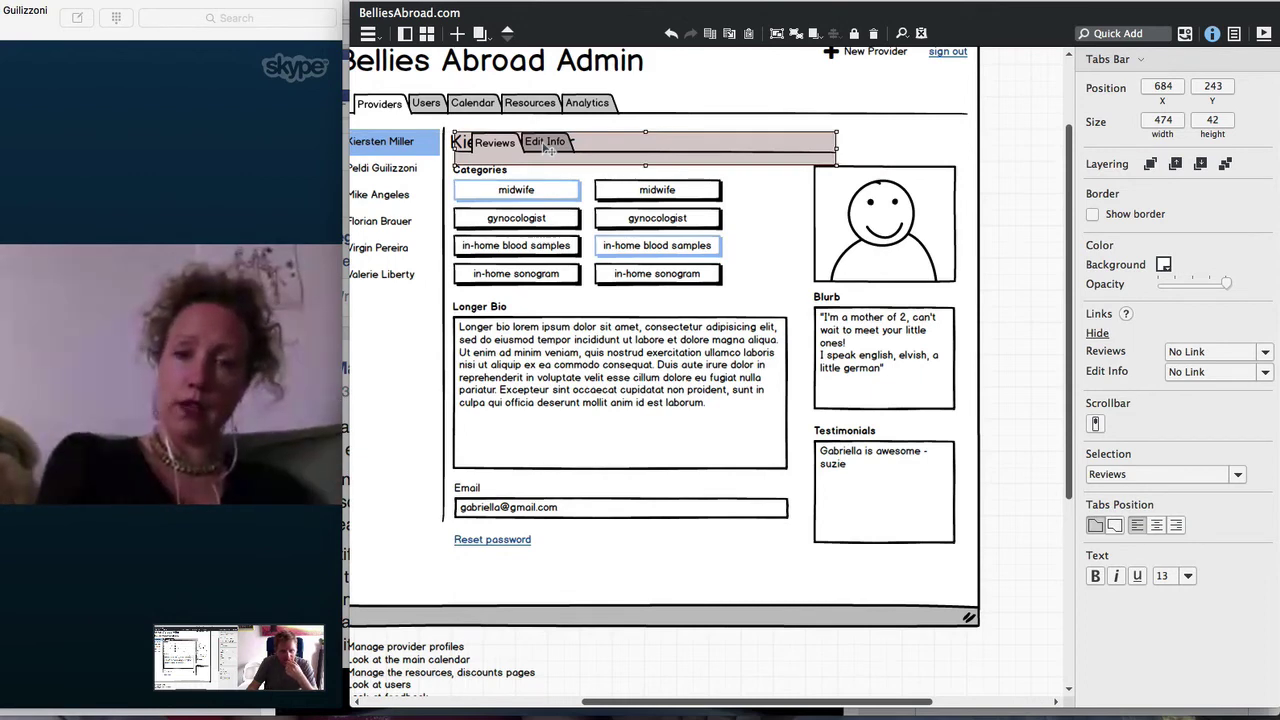
mouse_move(548, 149)
left_mouse_down()
mouse_move(548, 115)
mouse_move(548, 140)
left_mouse_up()
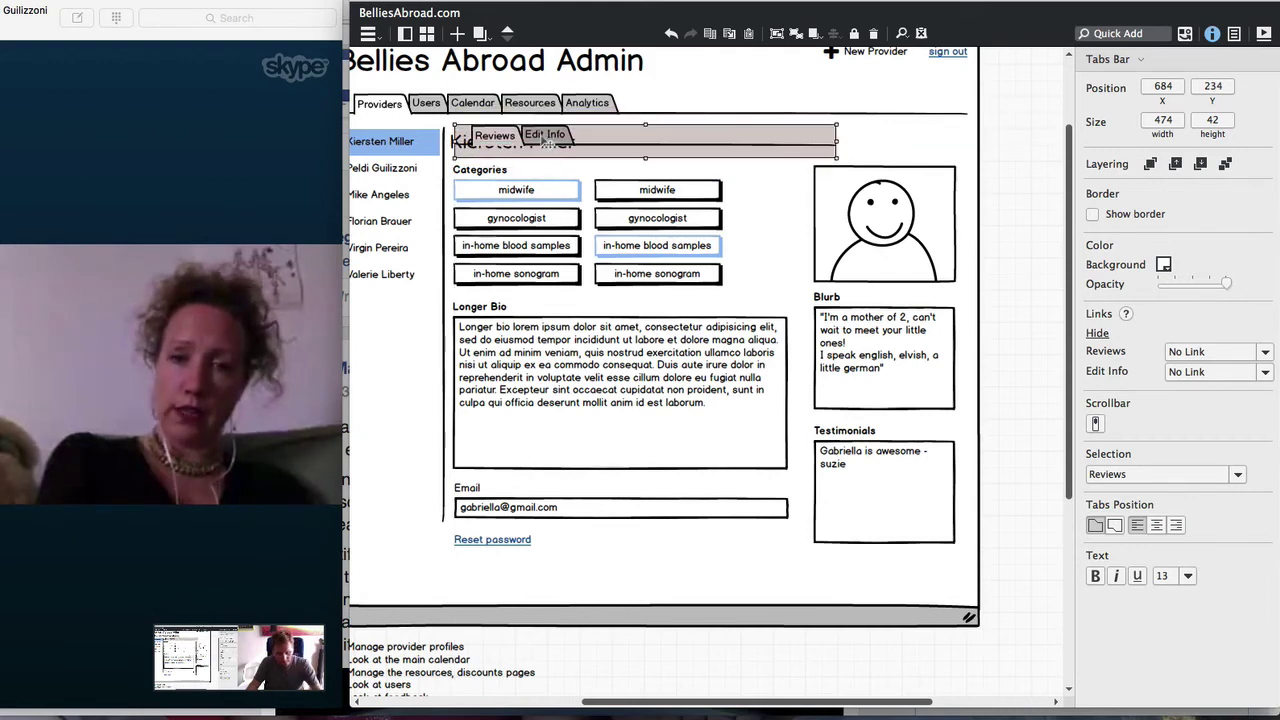
key("Delete")
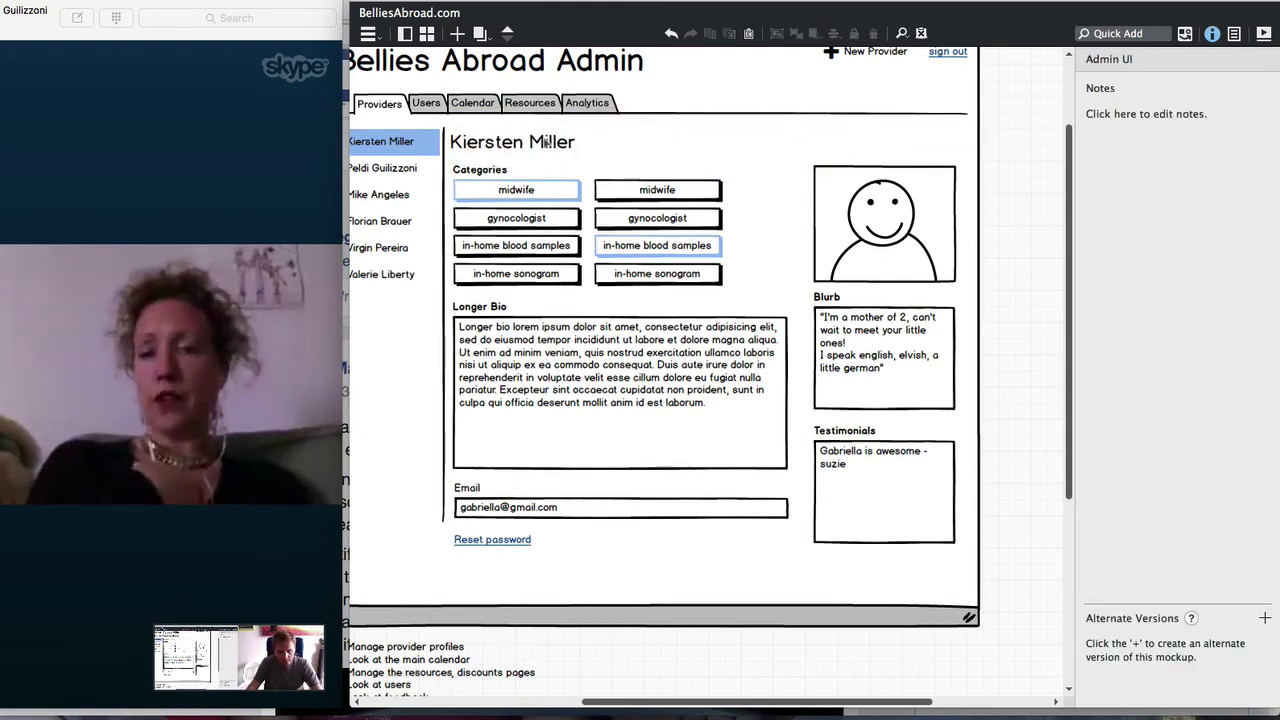
Group the eight profile controls, from Categories to Testimonials, into one 625×480 group
key("super+minus")
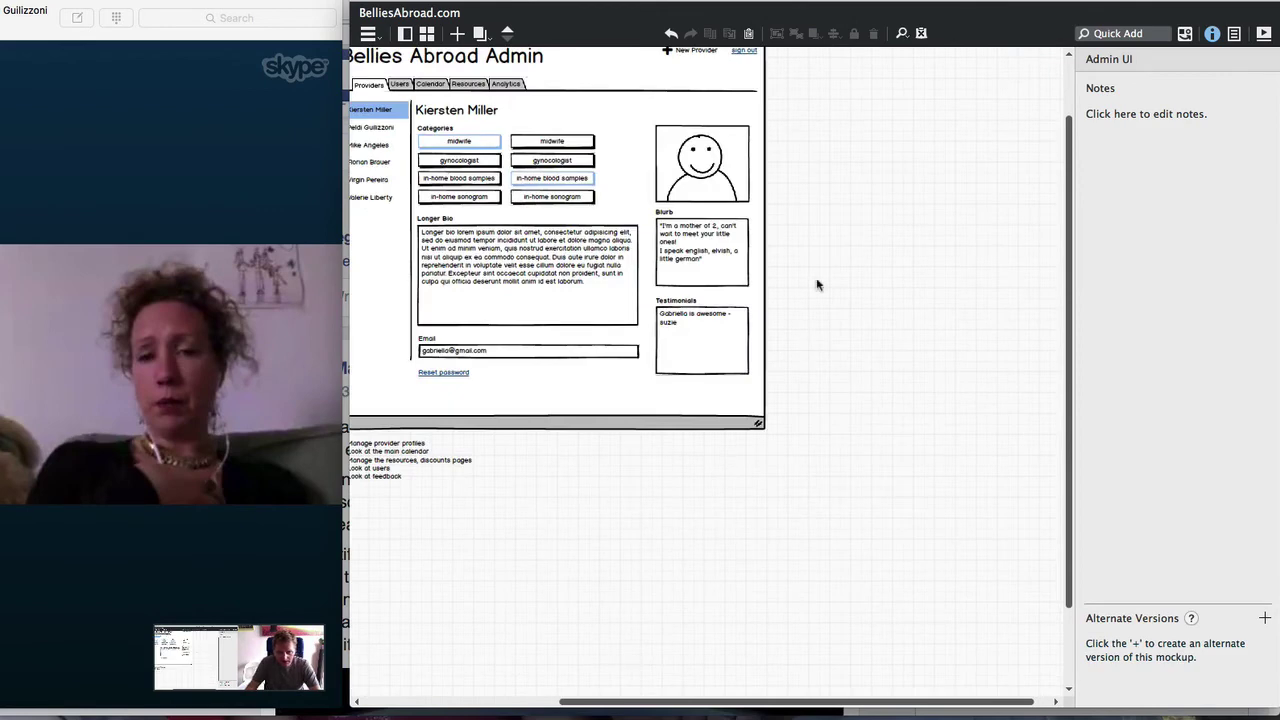
scroll(815, 260, "up", 3)
left_click_drag(808, 176, 397, 465)
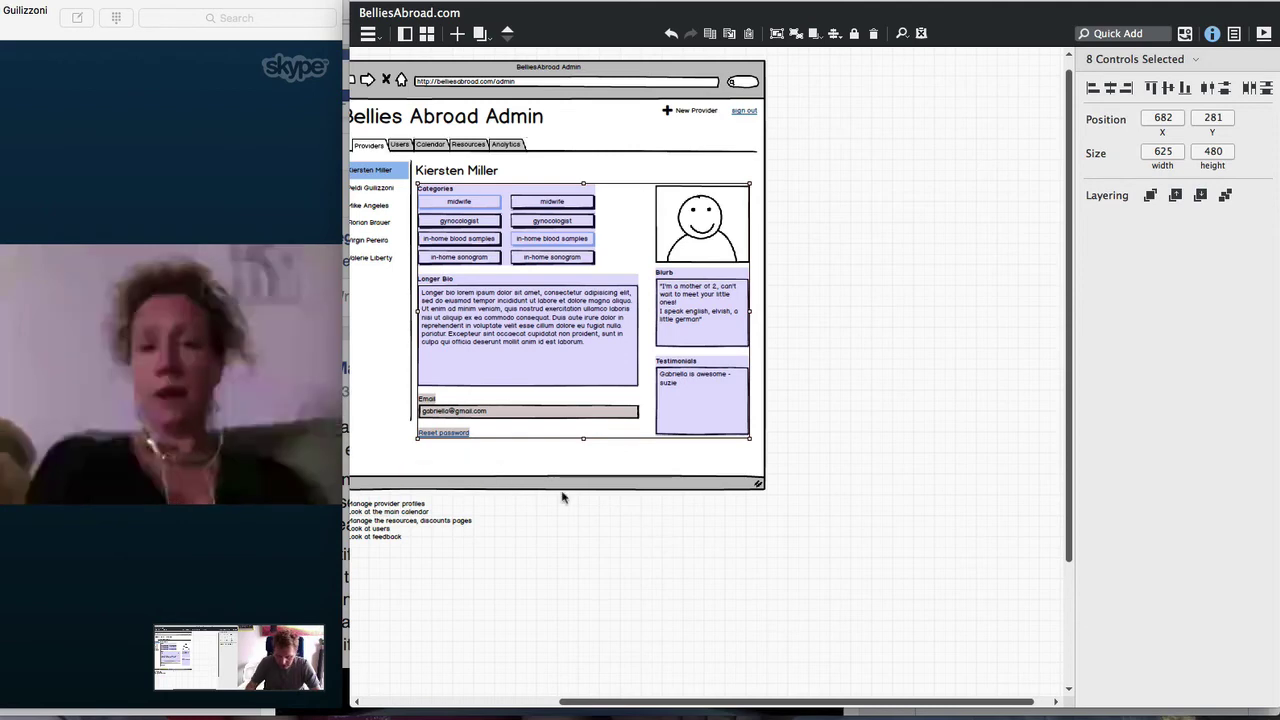
key("super+g")
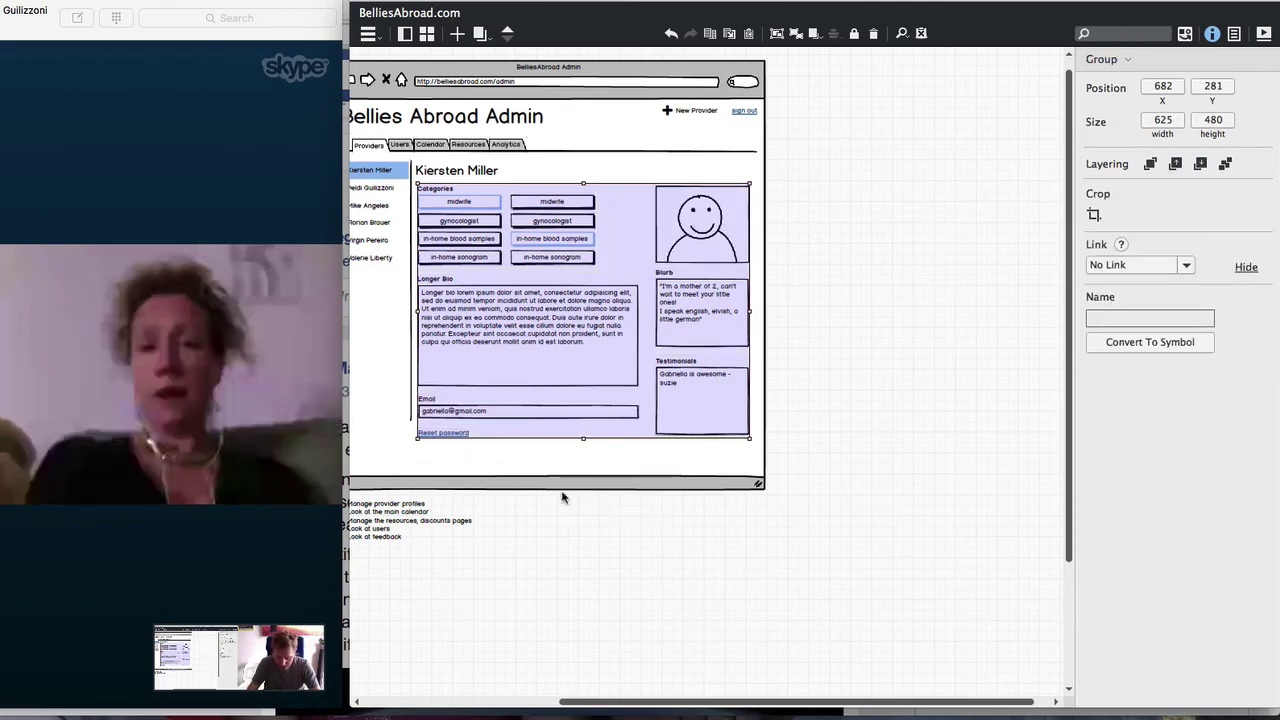
Quick Add a Window control and move it lower and to the right
type("dia")
key("Down")
key("Down")
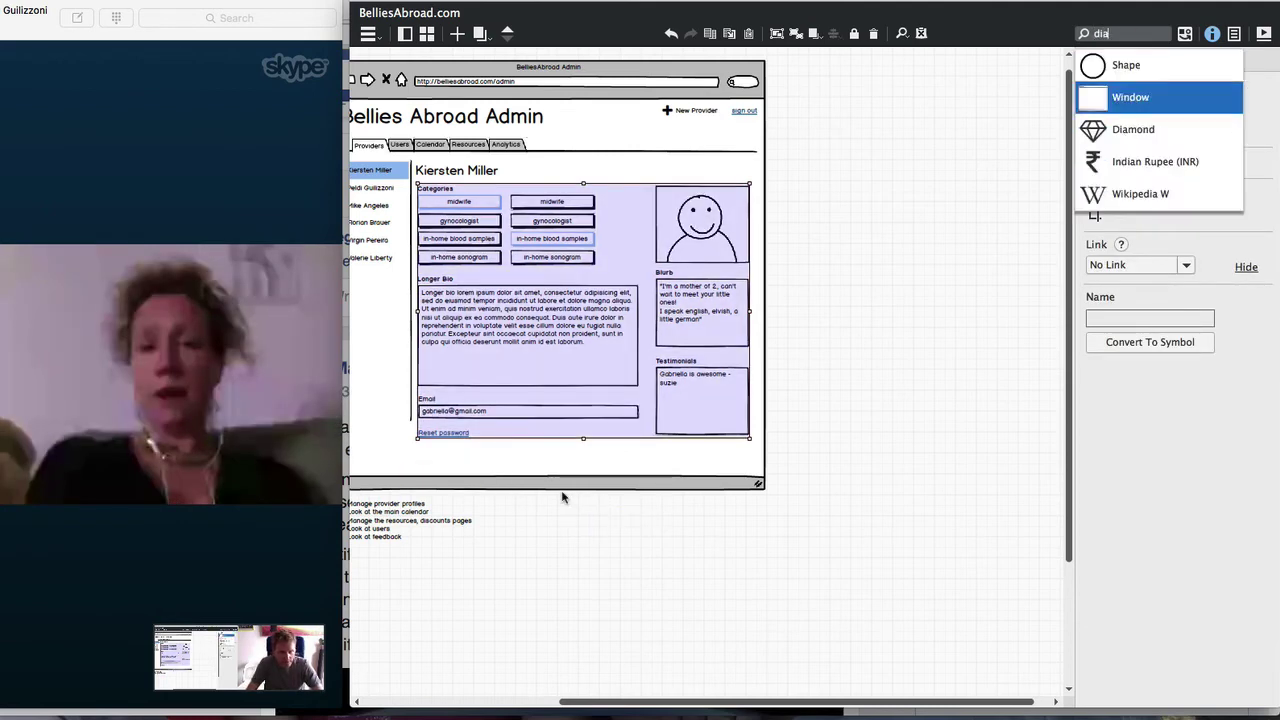
type("lo")
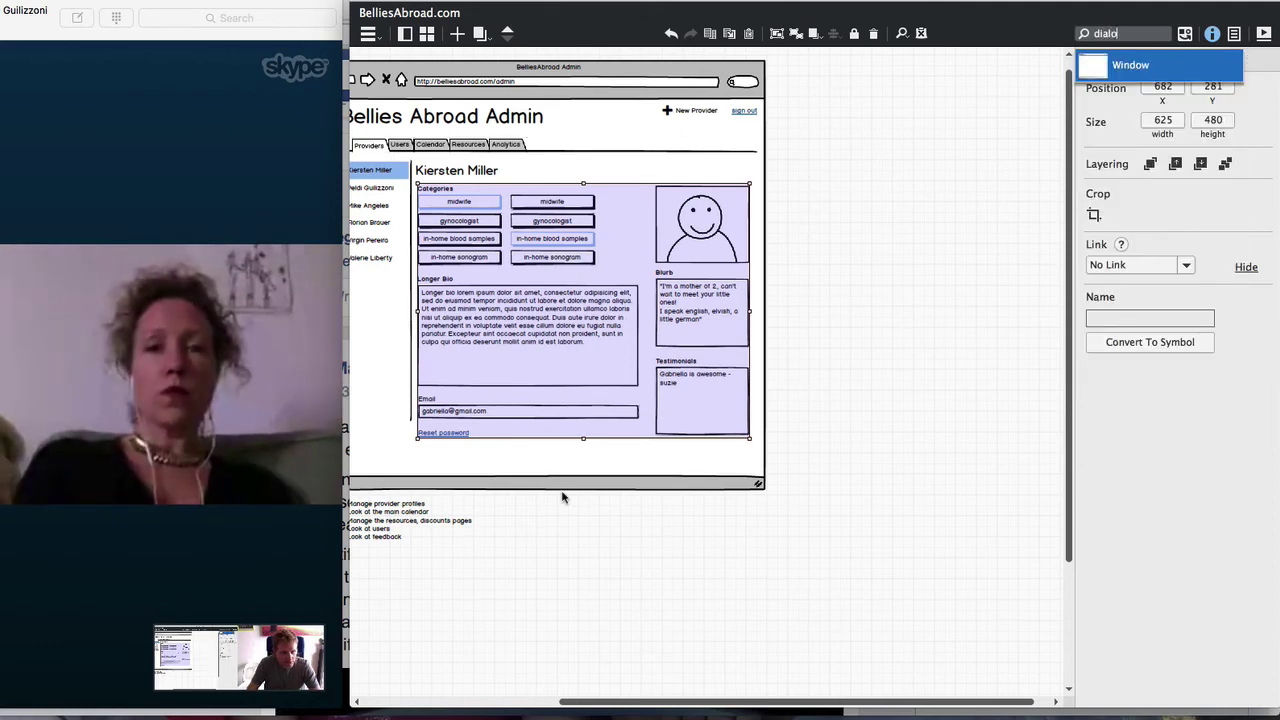
key("Return")
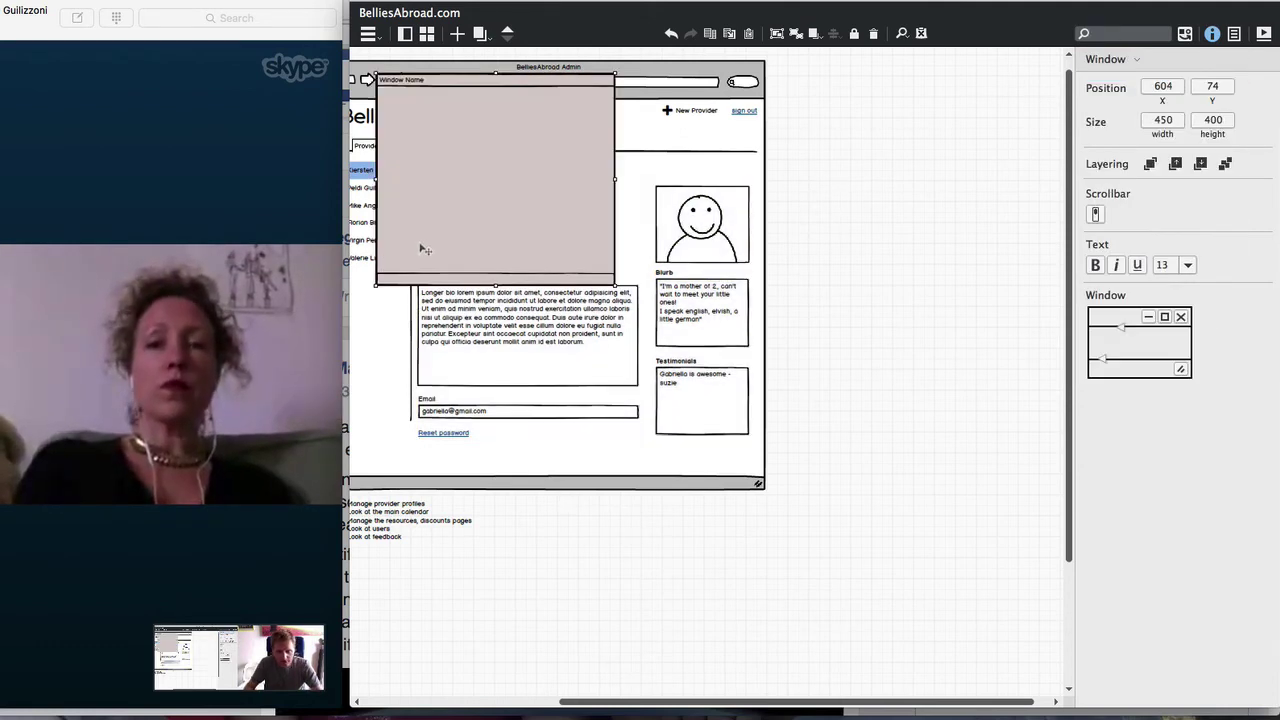
left_click_drag(423, 251, 762, 480)
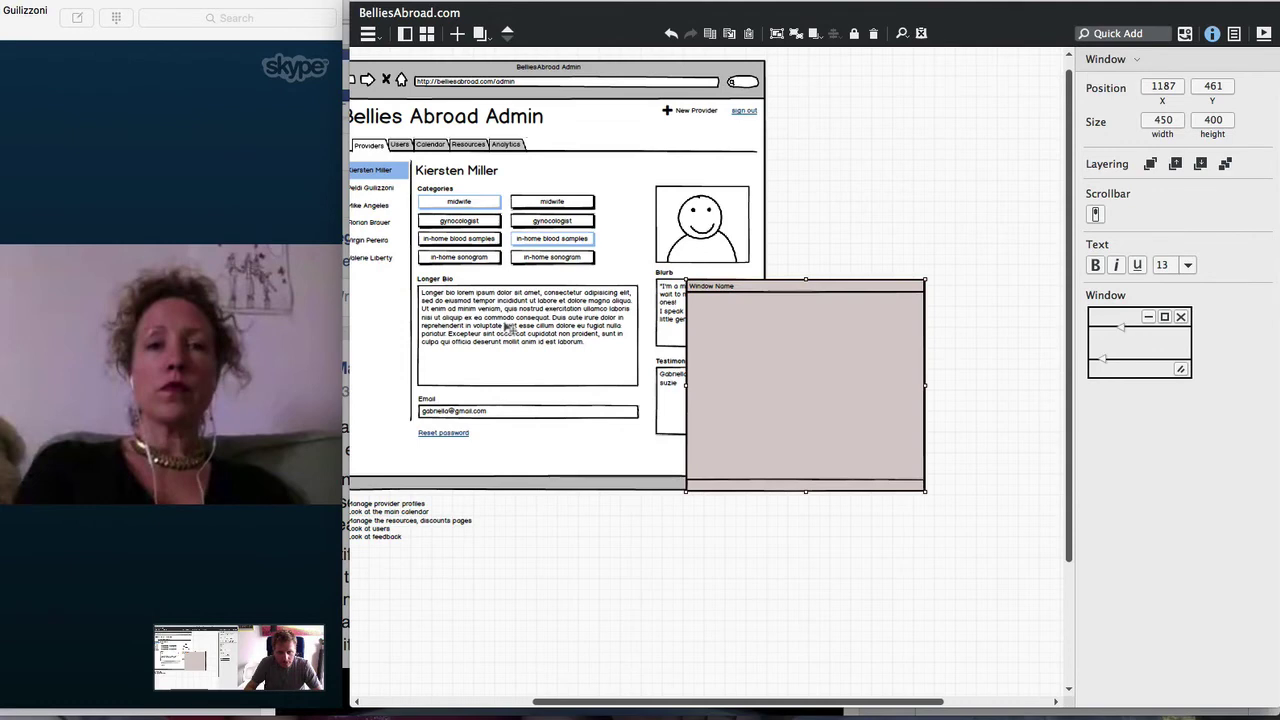
Group the profile panel group together with the new window
left_click(508, 327)
left_click(1150, 163)
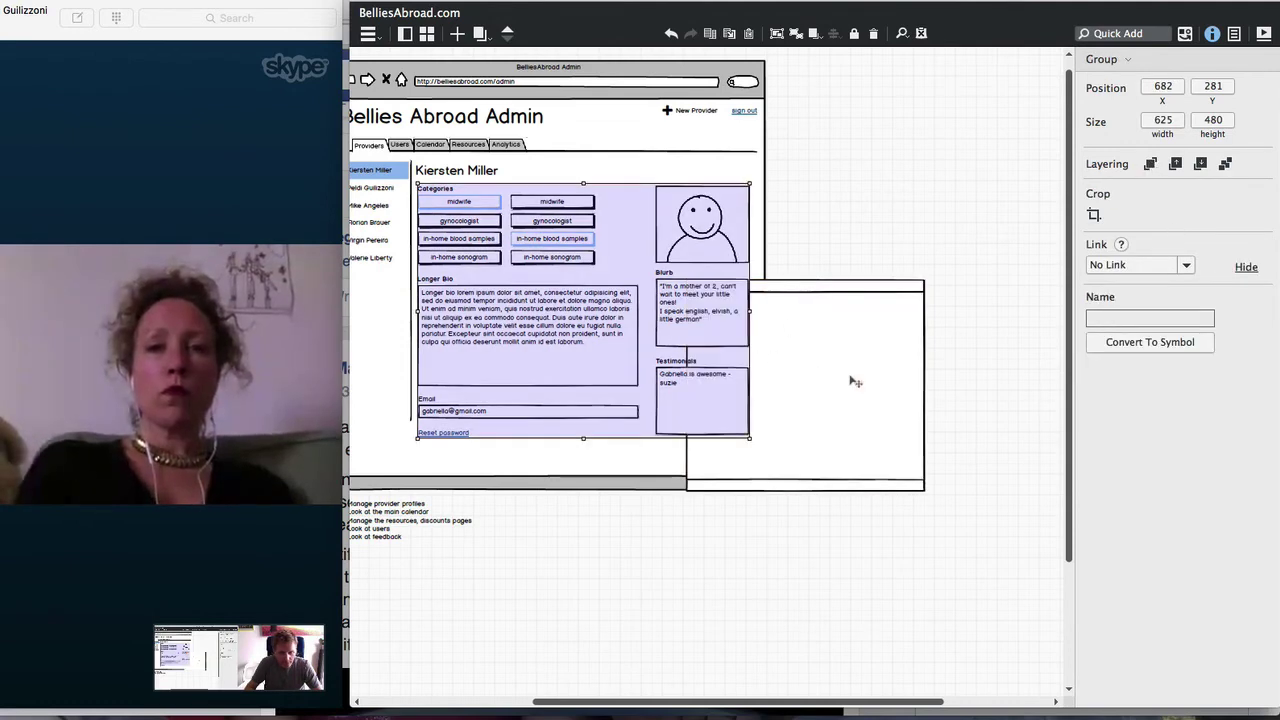
left_click(856, 382)
left_click(550, 300)
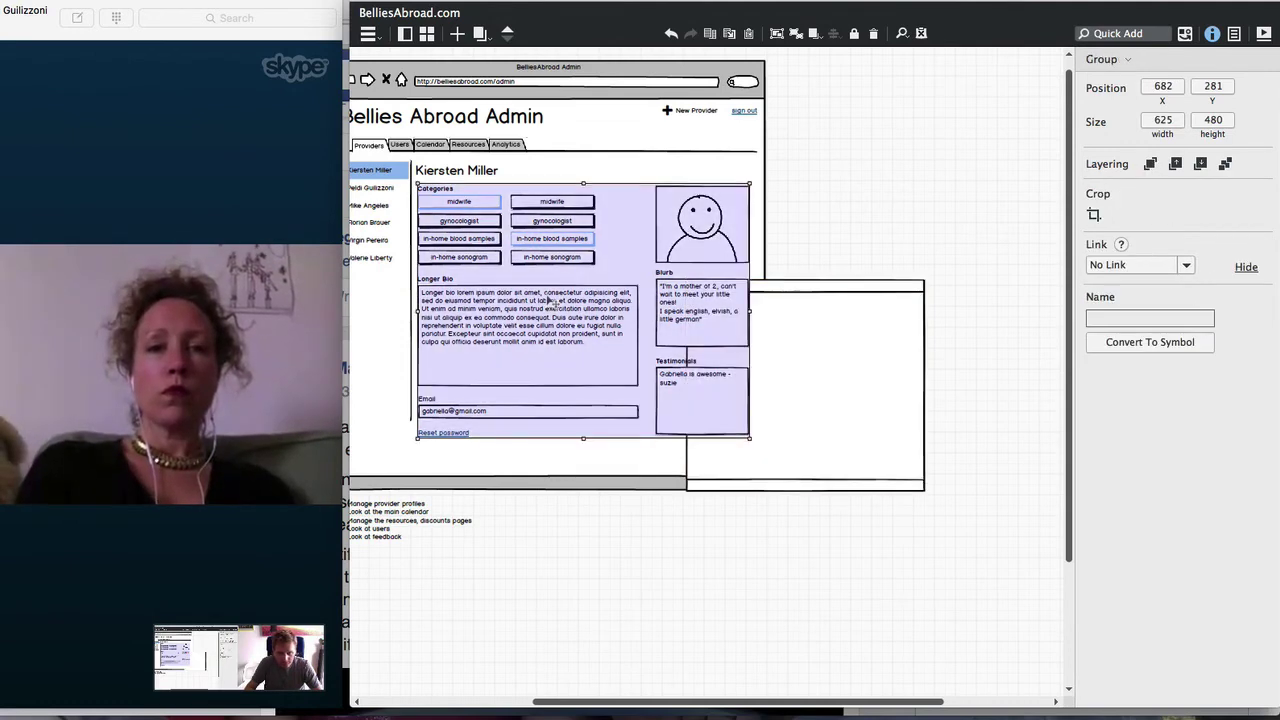
key("Delete")
left_click(766, 353)
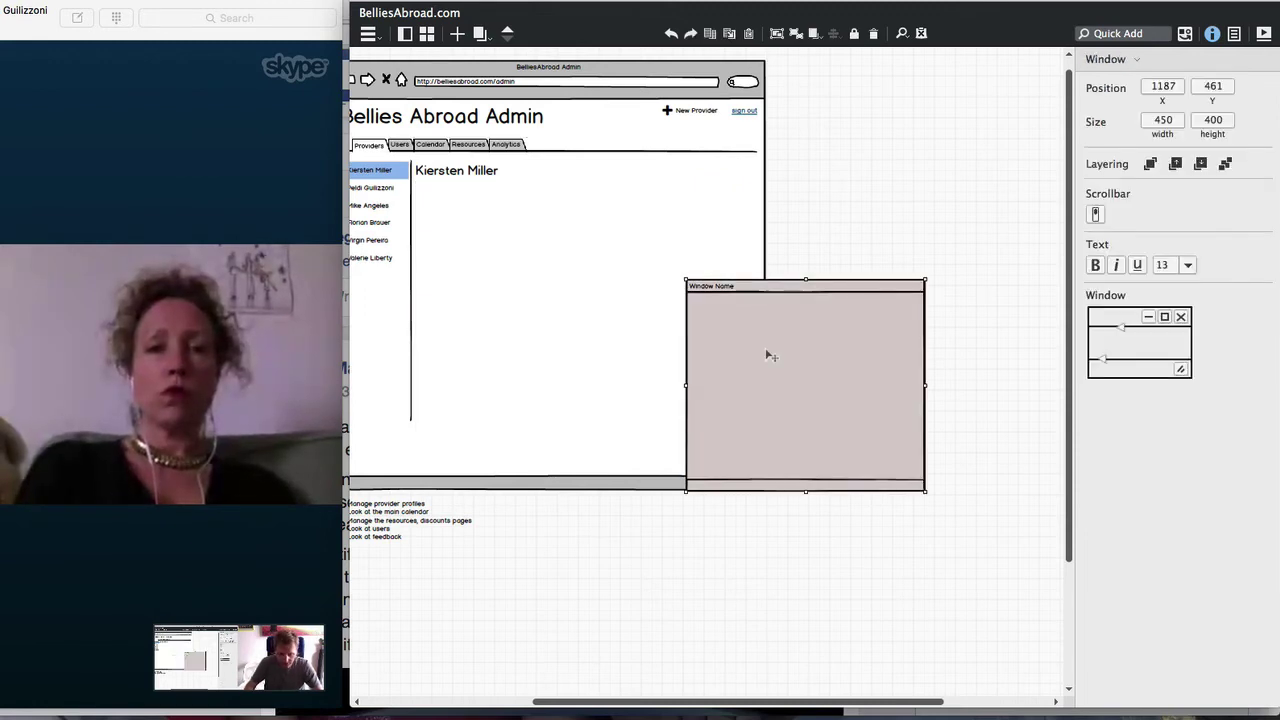
key("Escape")
key("ctrl+z")
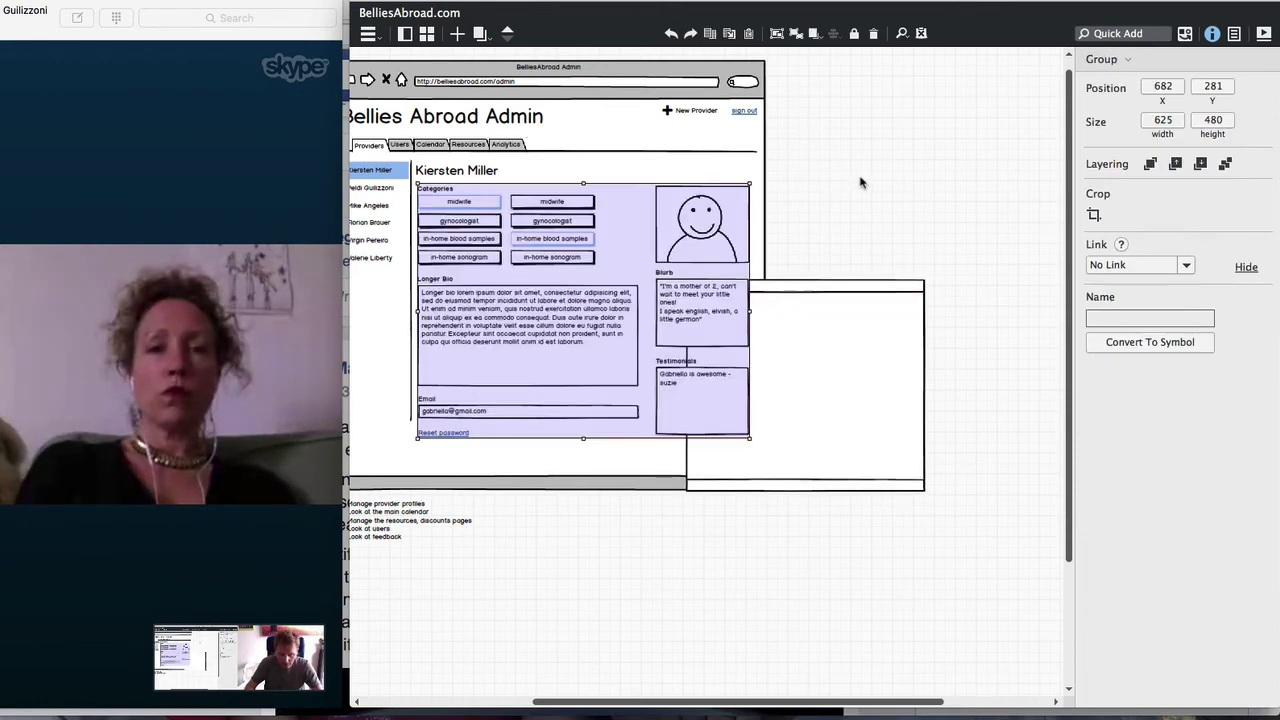
left_click(850, 297, "shift")
key("ctrl+g")
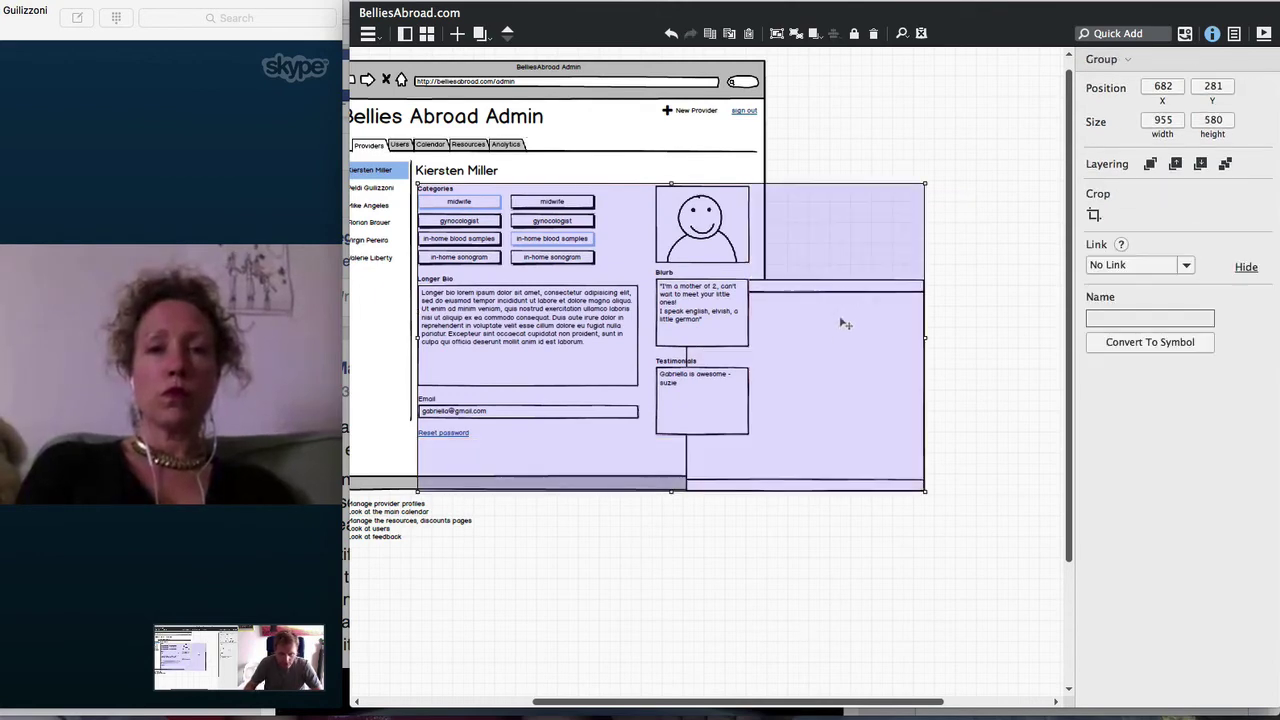
Inside the group, send the window behind the profile panel and resize it to 658×575
double_click(840, 338)
left_click_drag(840, 338, 590, 232)
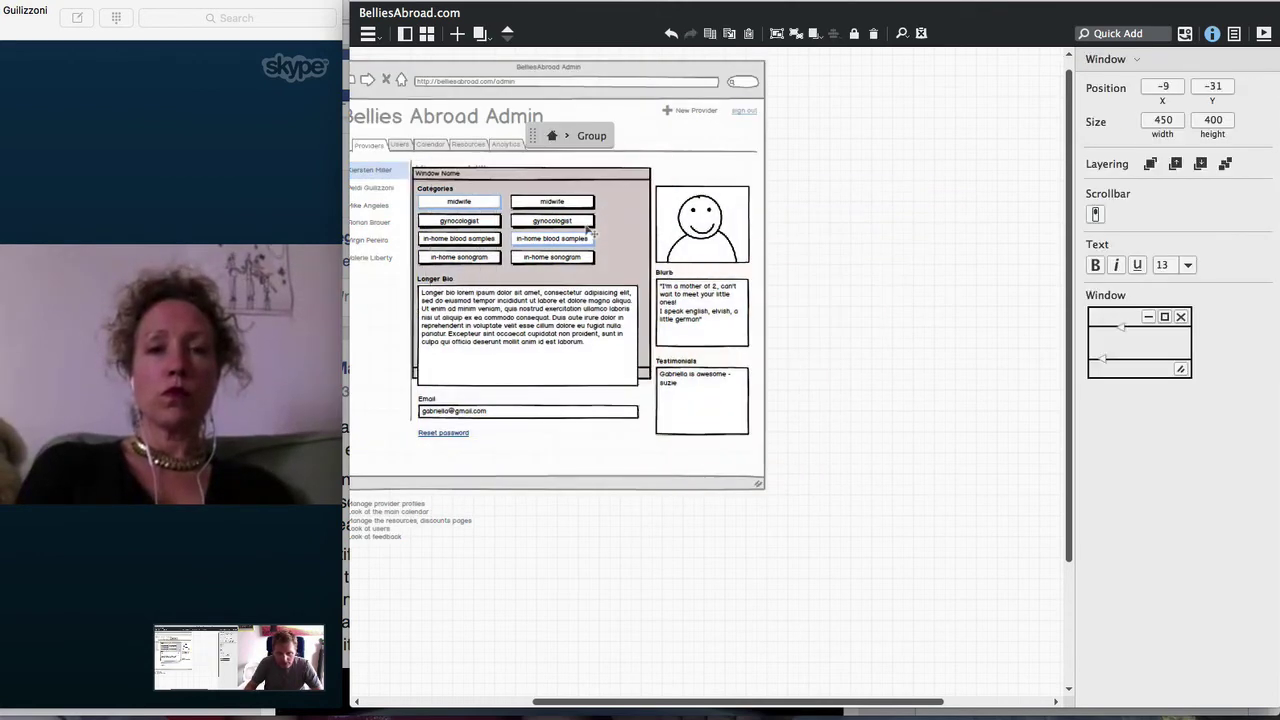
left_click_drag(647, 380, 766, 477)
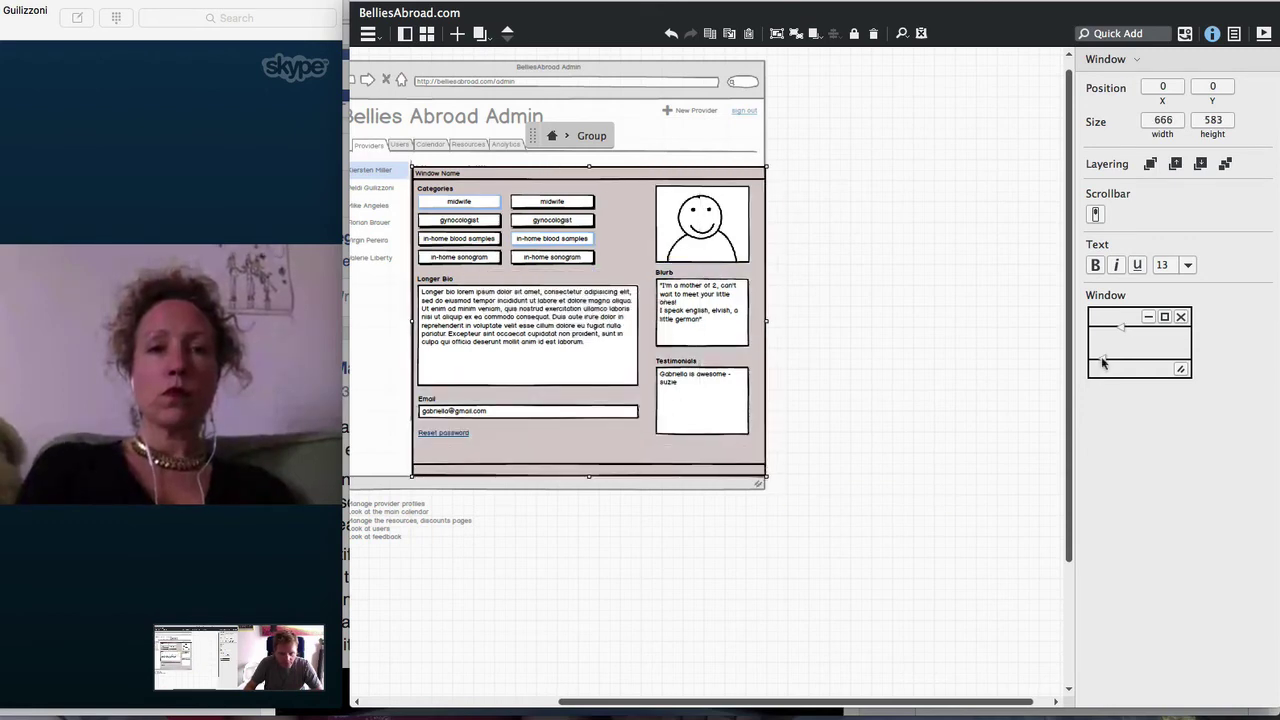
left_click_drag(1103, 363, 1103, 340)
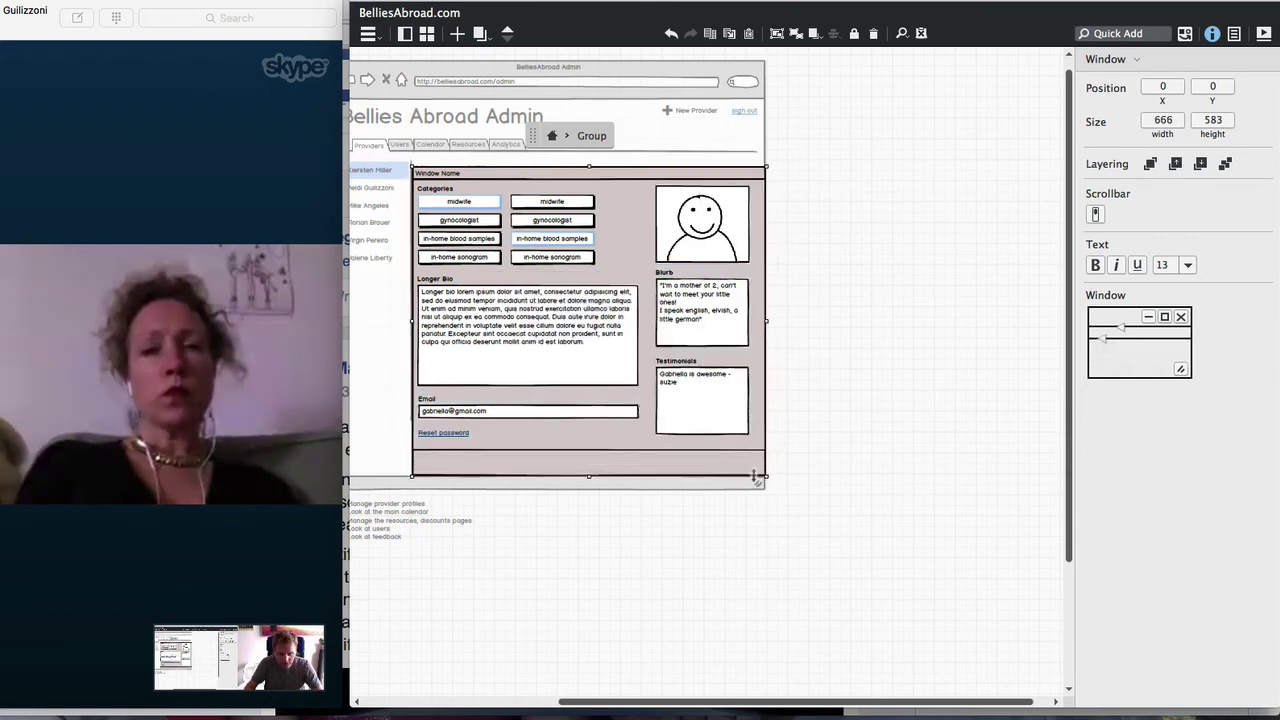
left_click_drag(766, 481, 762, 473)
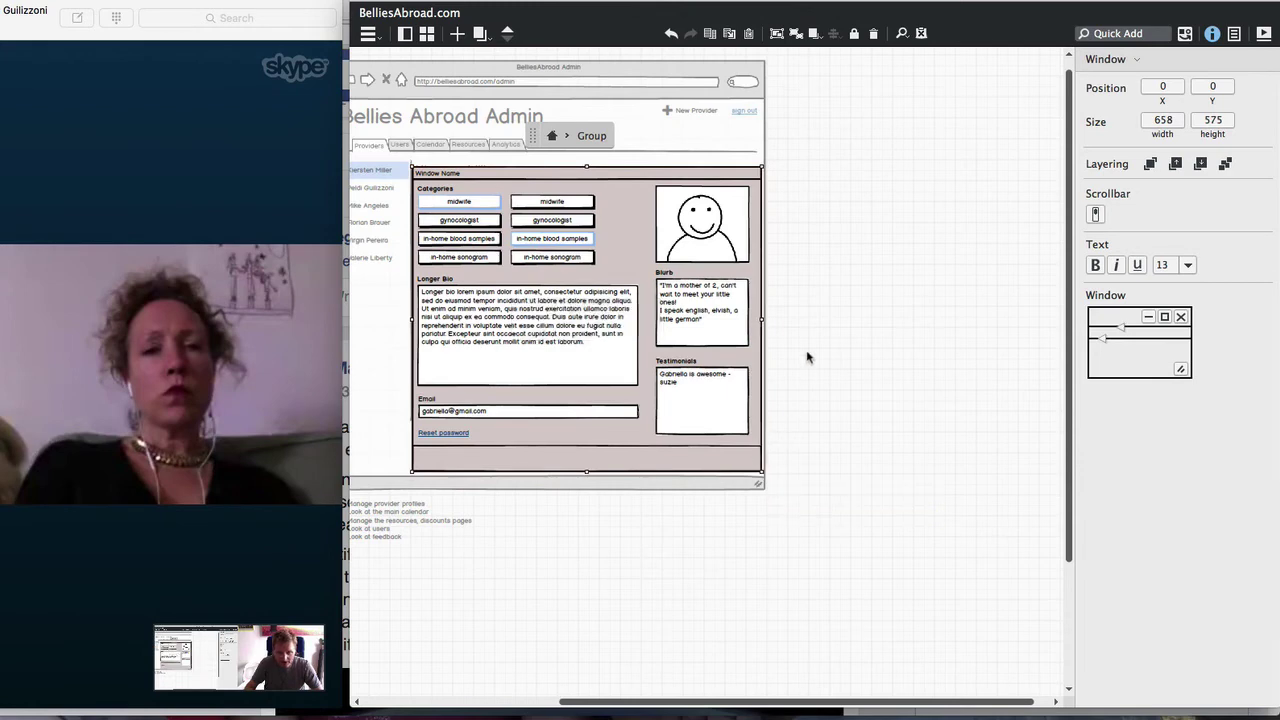
Retitle the window with an edit-profile title for Gabriella and add a 'Save Changes' button
double_click(570, 178)
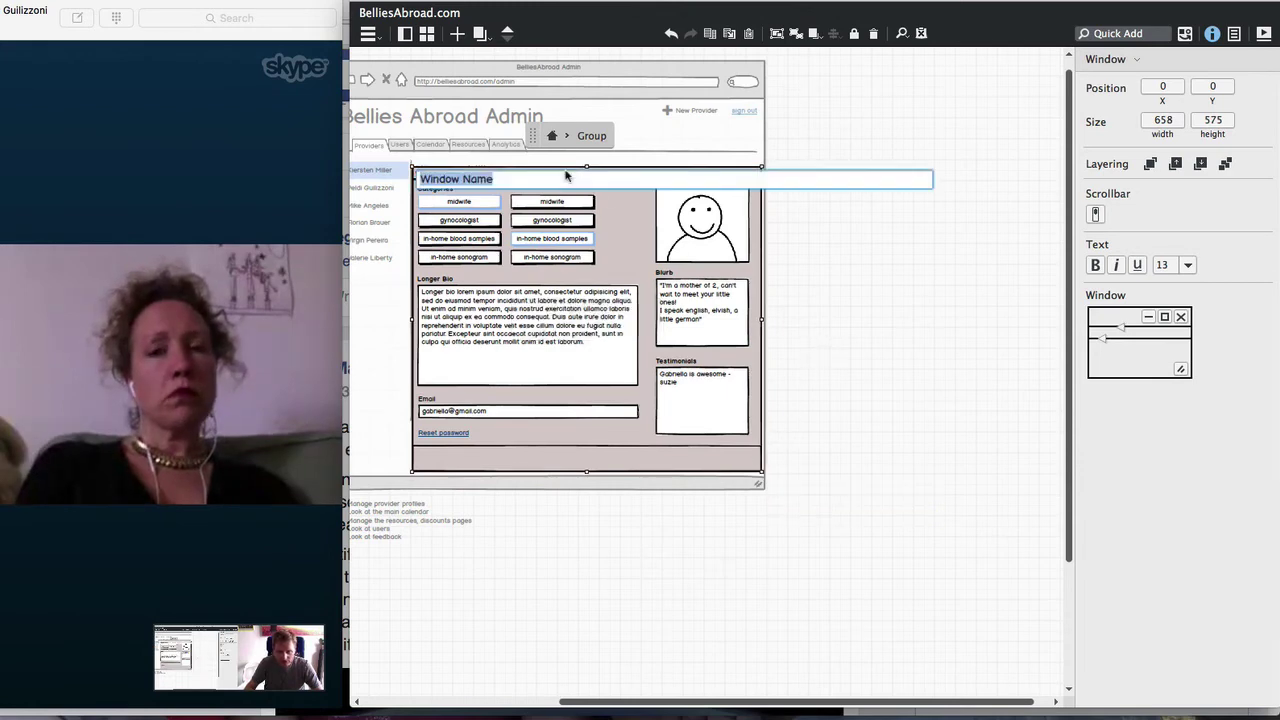
type("Edit Grabriella's Profile")
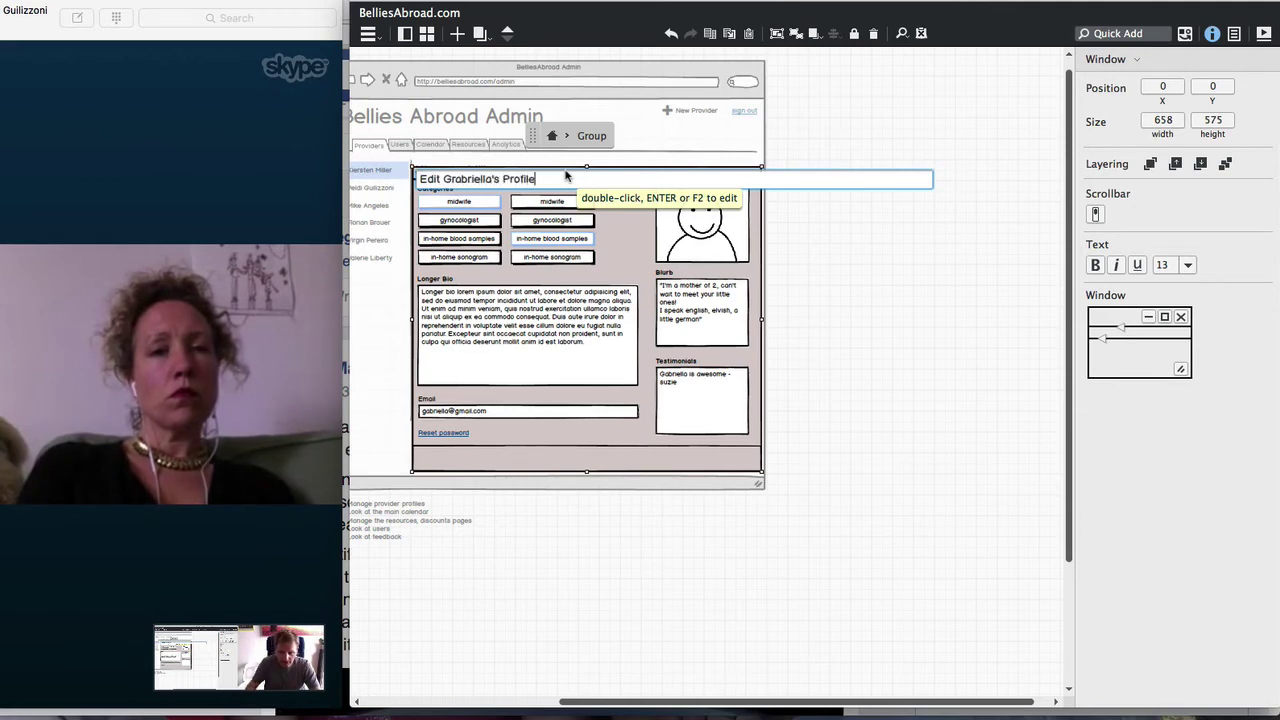
key("Return")
key("slash")
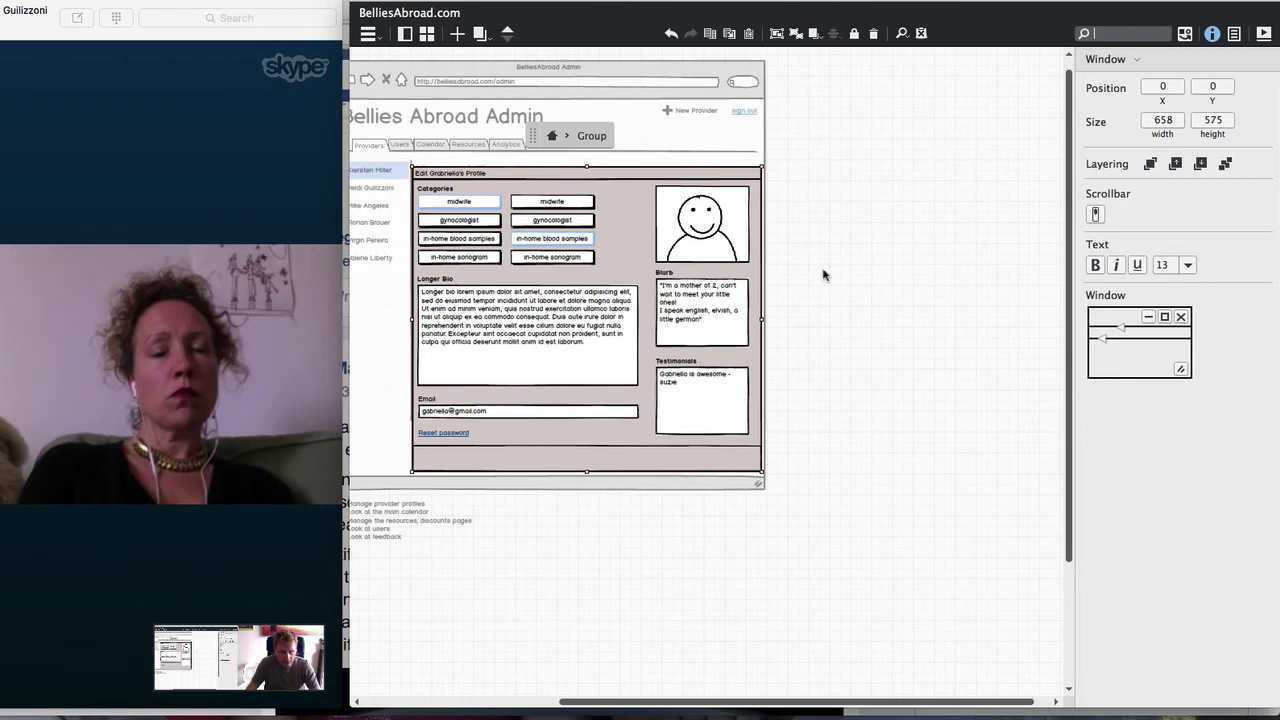
type("button")
key("Return")
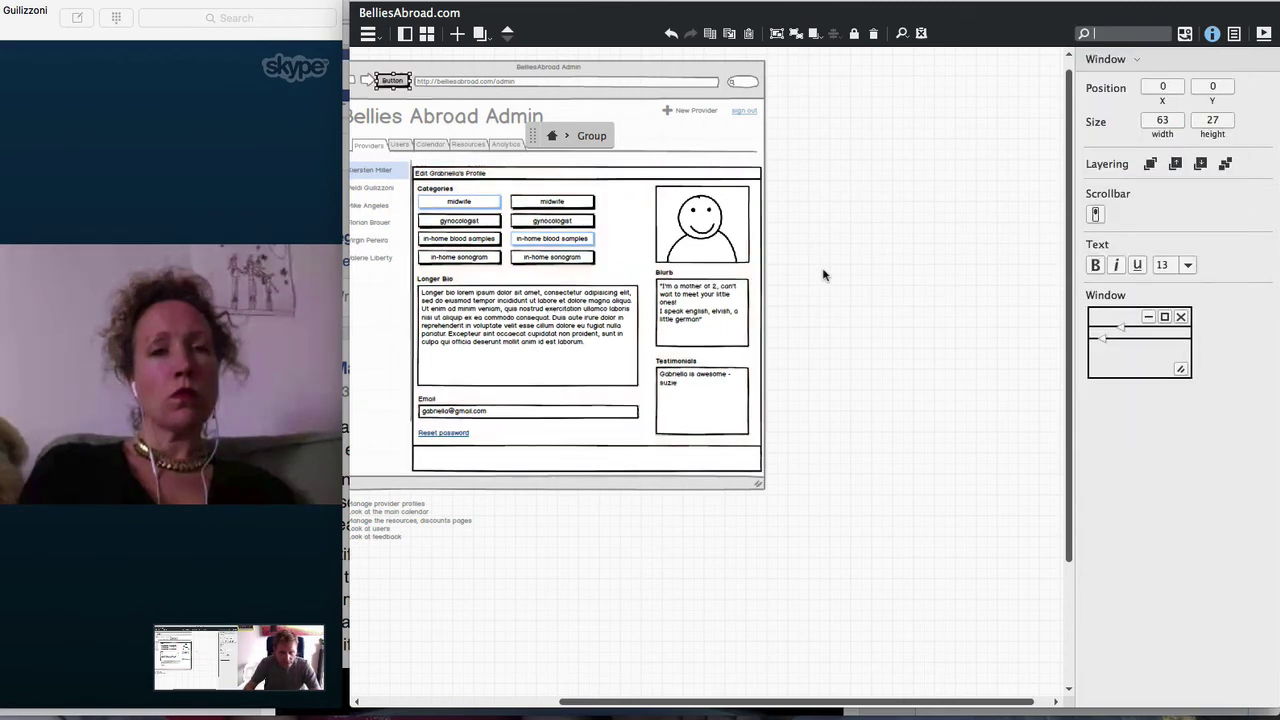
type("Save Cho")
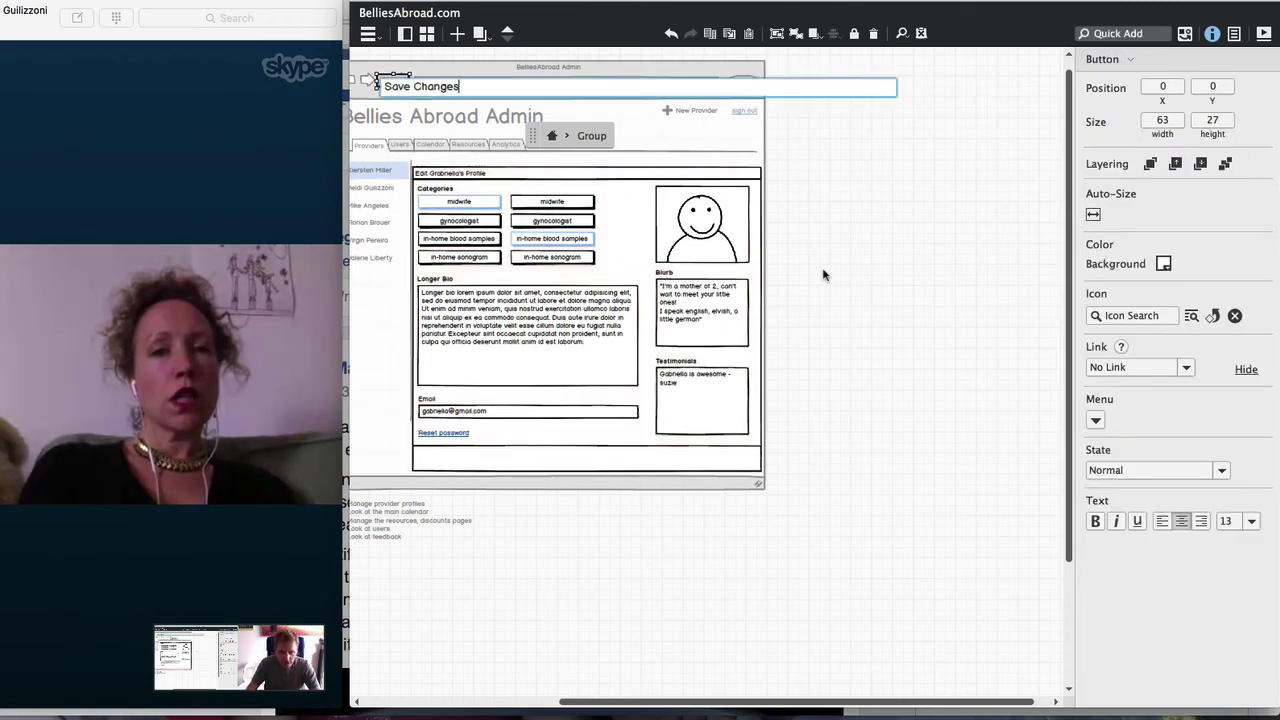
key("Return")
Add a 'Cancel' link control
key("slash")
type("link")
key("Return")
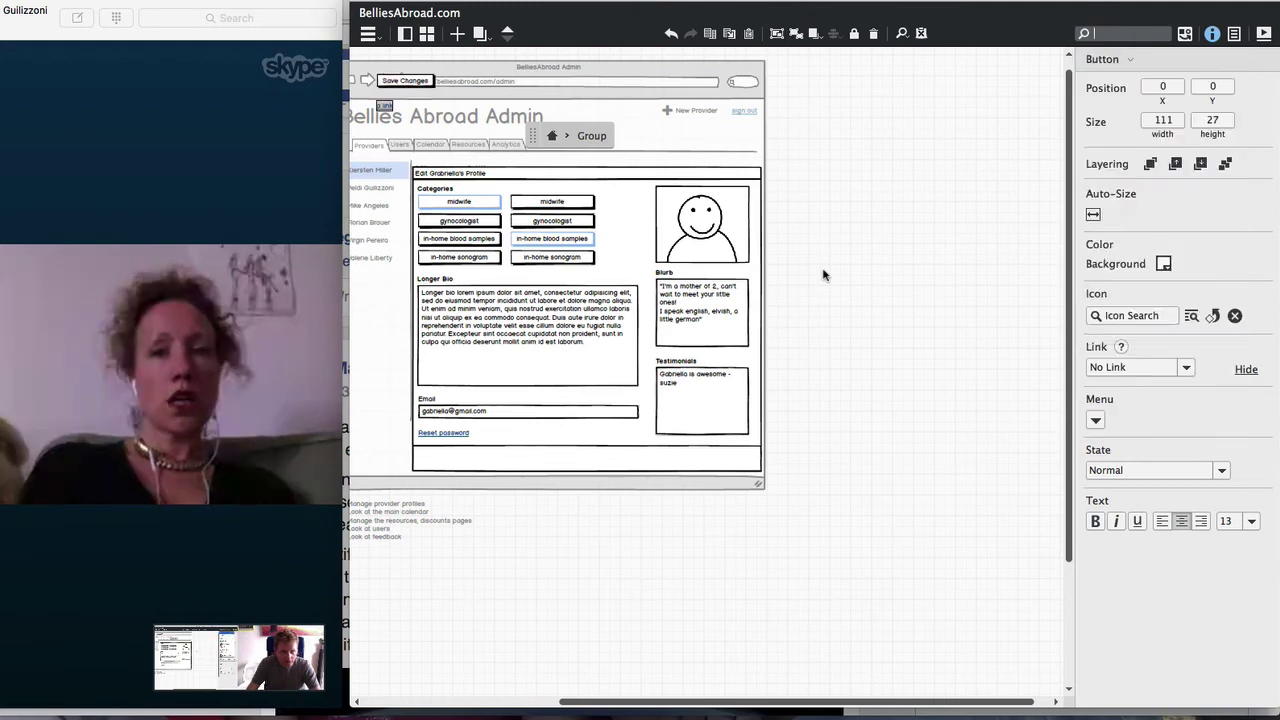
type("Cancel")
key("Return")
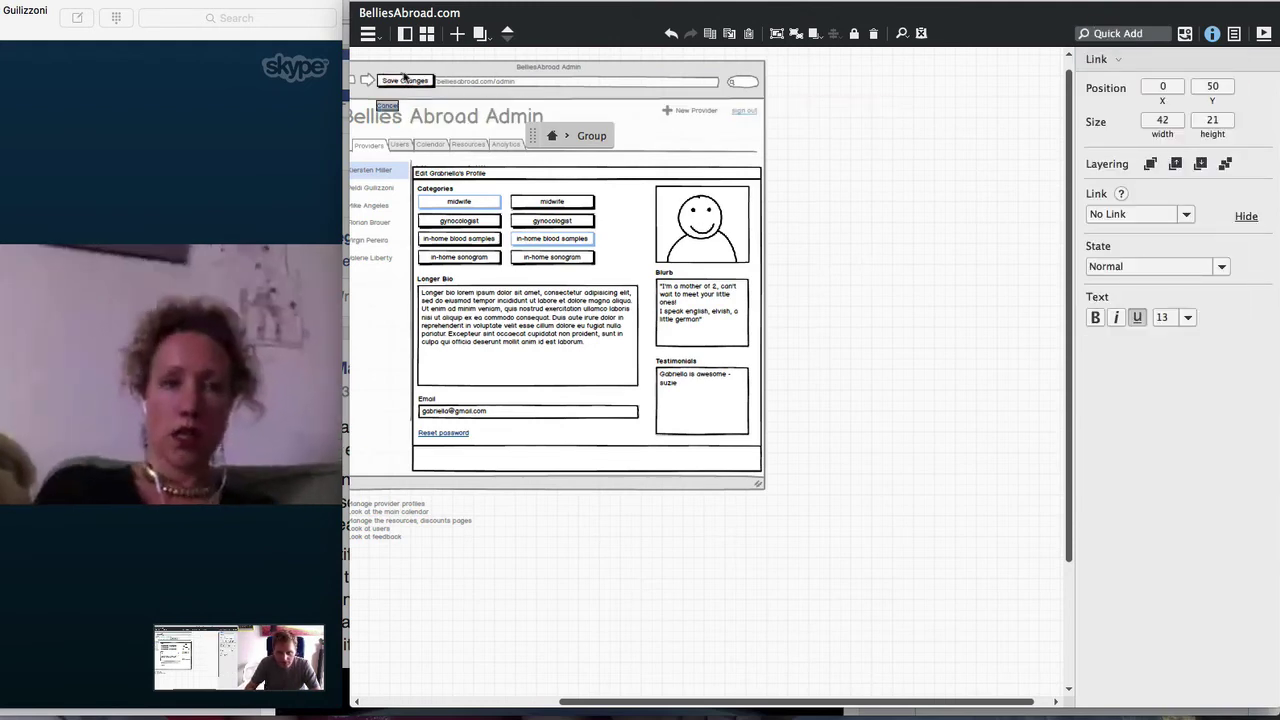
Place Save Changes and Cancel at the window's bottom right, then move the dialog lower and right
left_click_drag(404, 78, 729, 464)
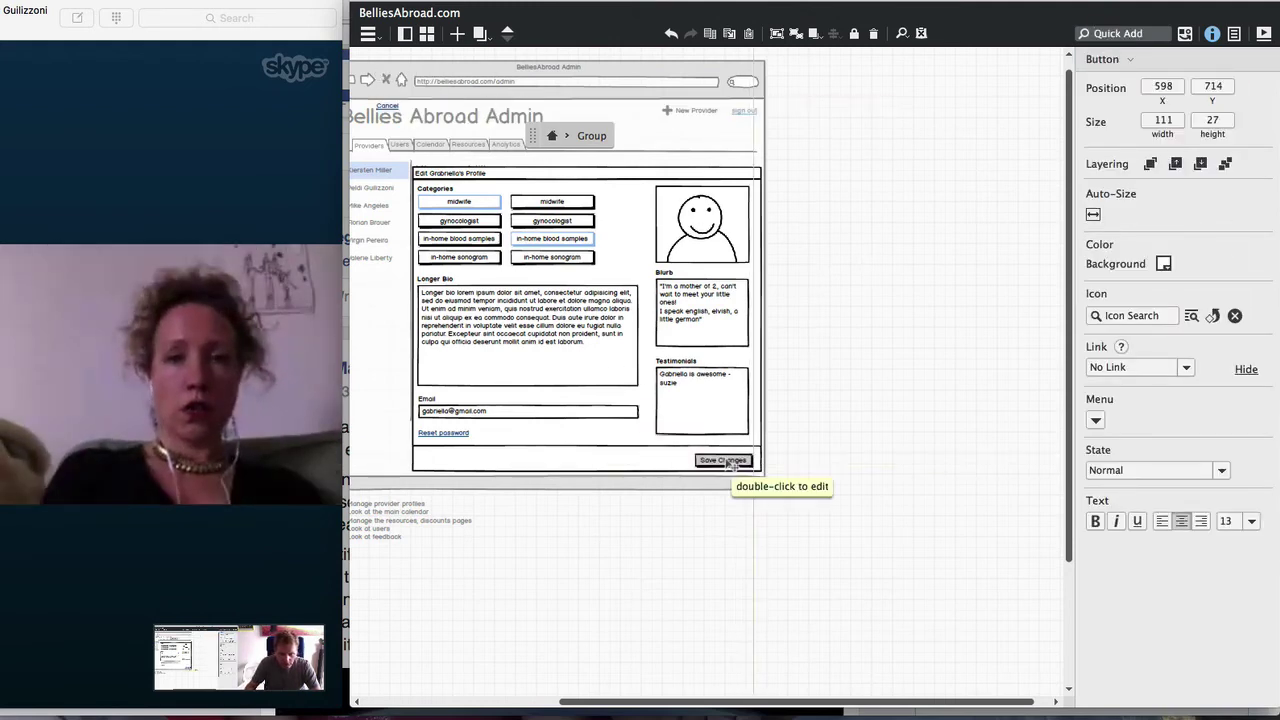
left_click_drag(387, 107, 670, 462)
key("super+equal")
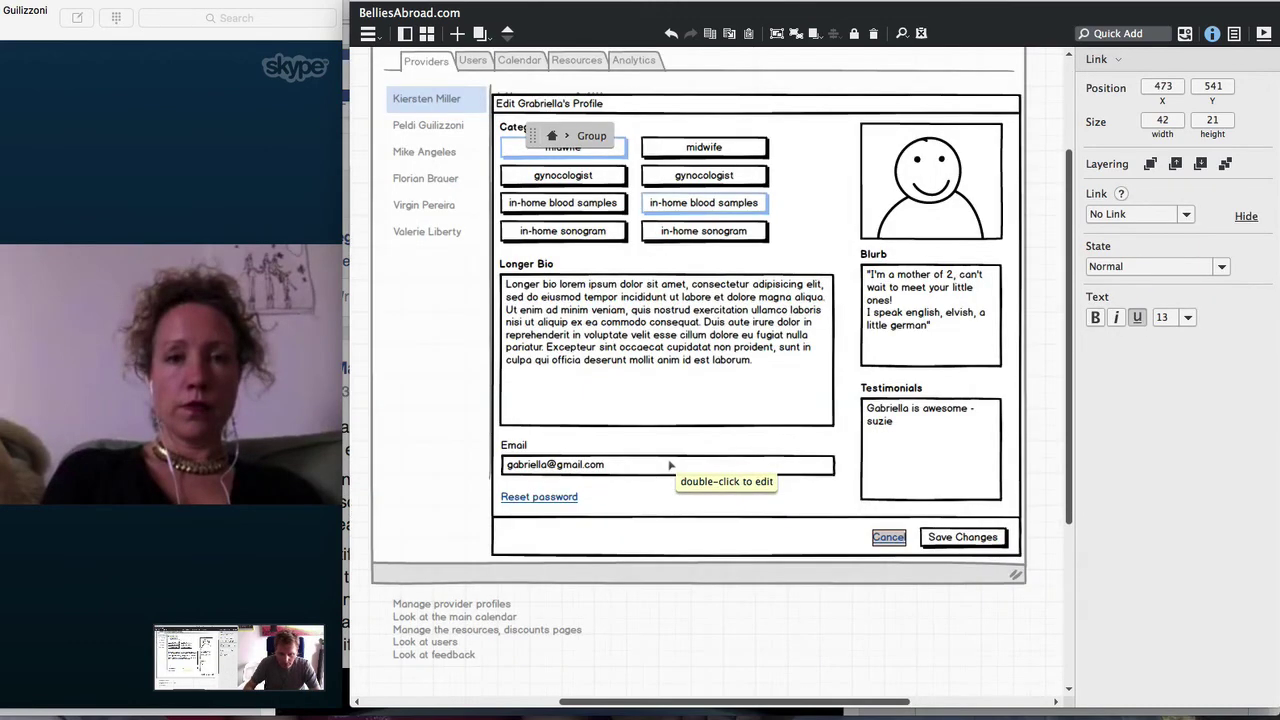
left_click(551, 136)
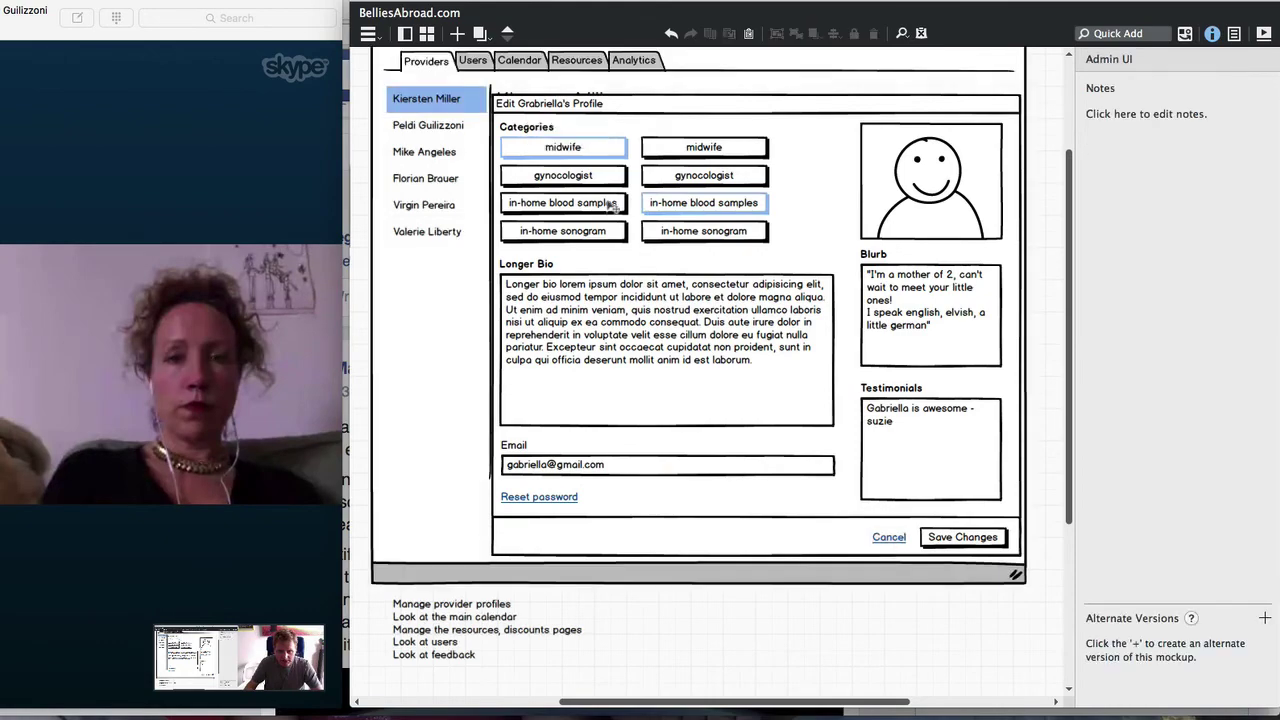
left_click_drag(630, 310, 693, 373)
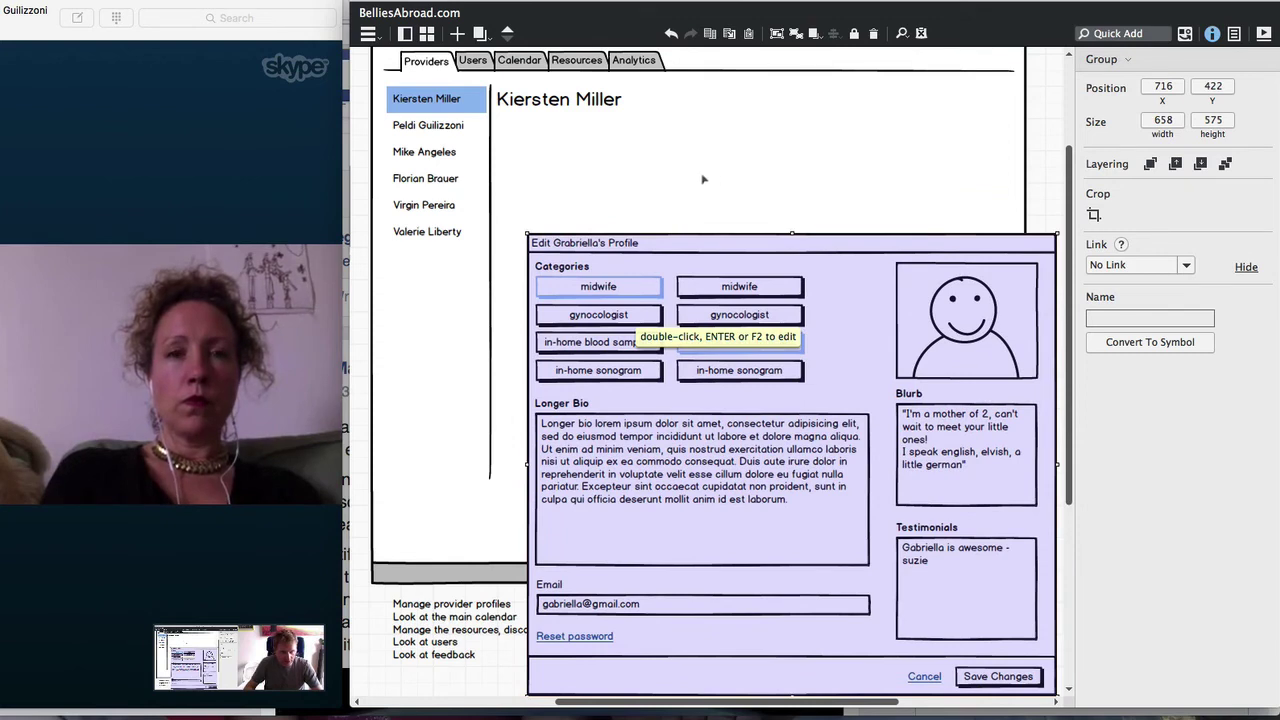
Copy the New Provider label and give the copy a pencil icon
scroll(703, 179, "up", 2)
left_click(888, 114)
left_click_drag(897, 115, 955, 193)
left_click(1111, 387)
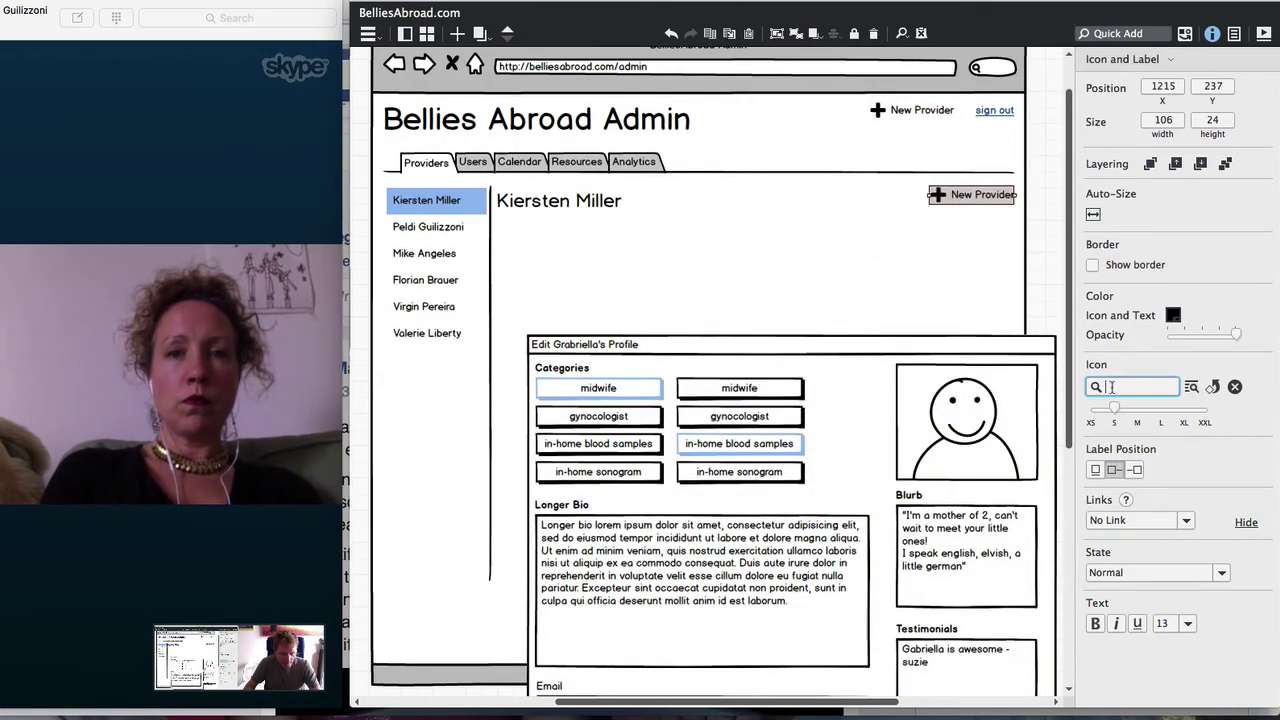
type("edi")
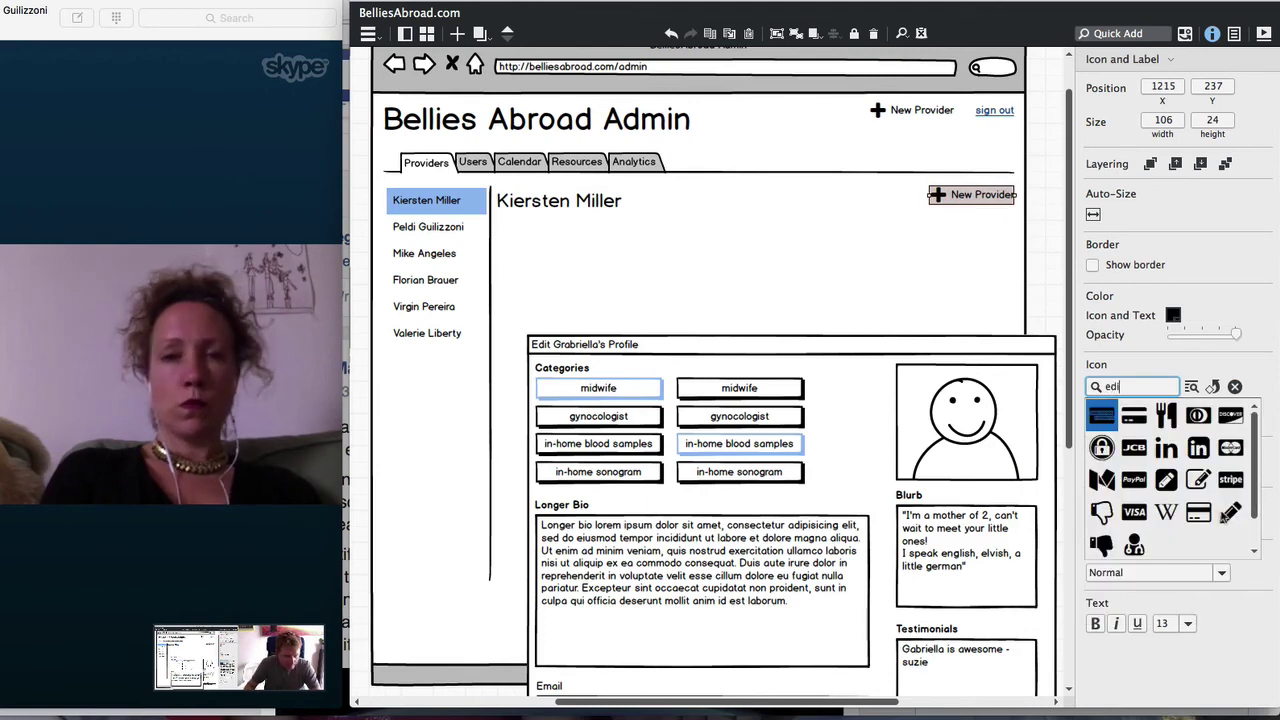
left_click(1230, 512)
Rename the copy 'Edit Profile' and centre the profile dialog over the admin page
double_click(978, 197)
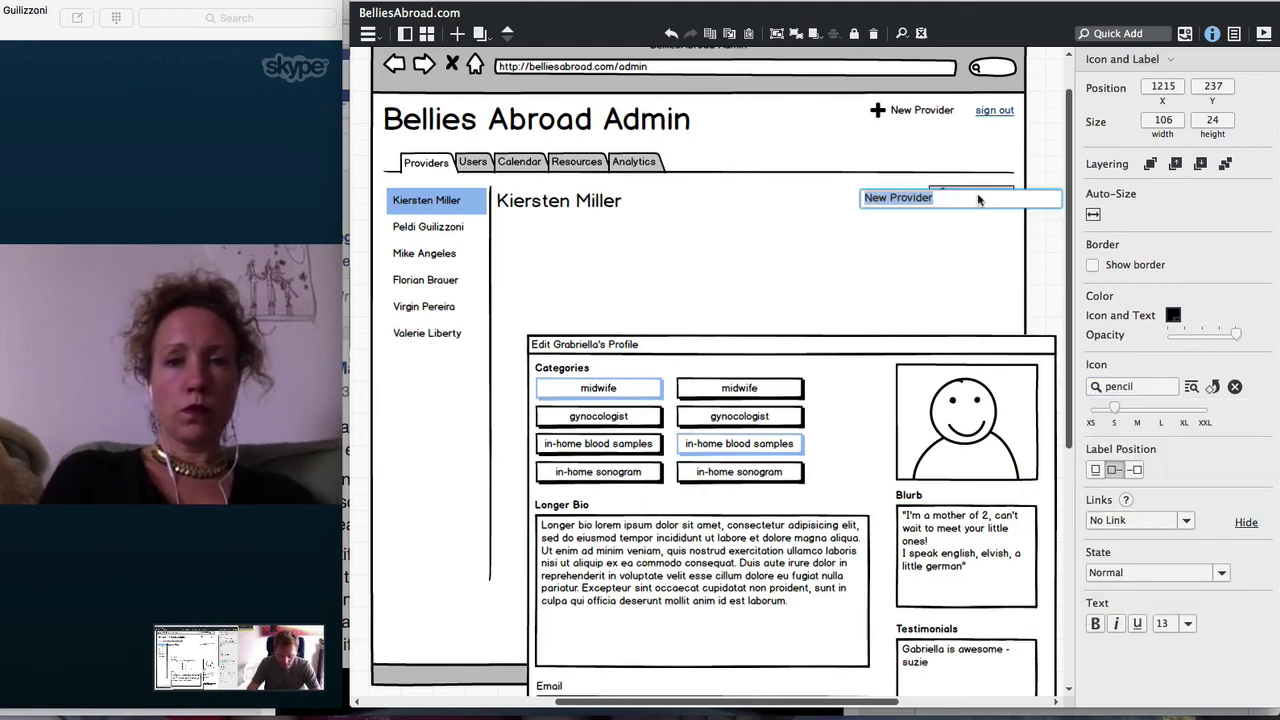
type("Edit Prof")
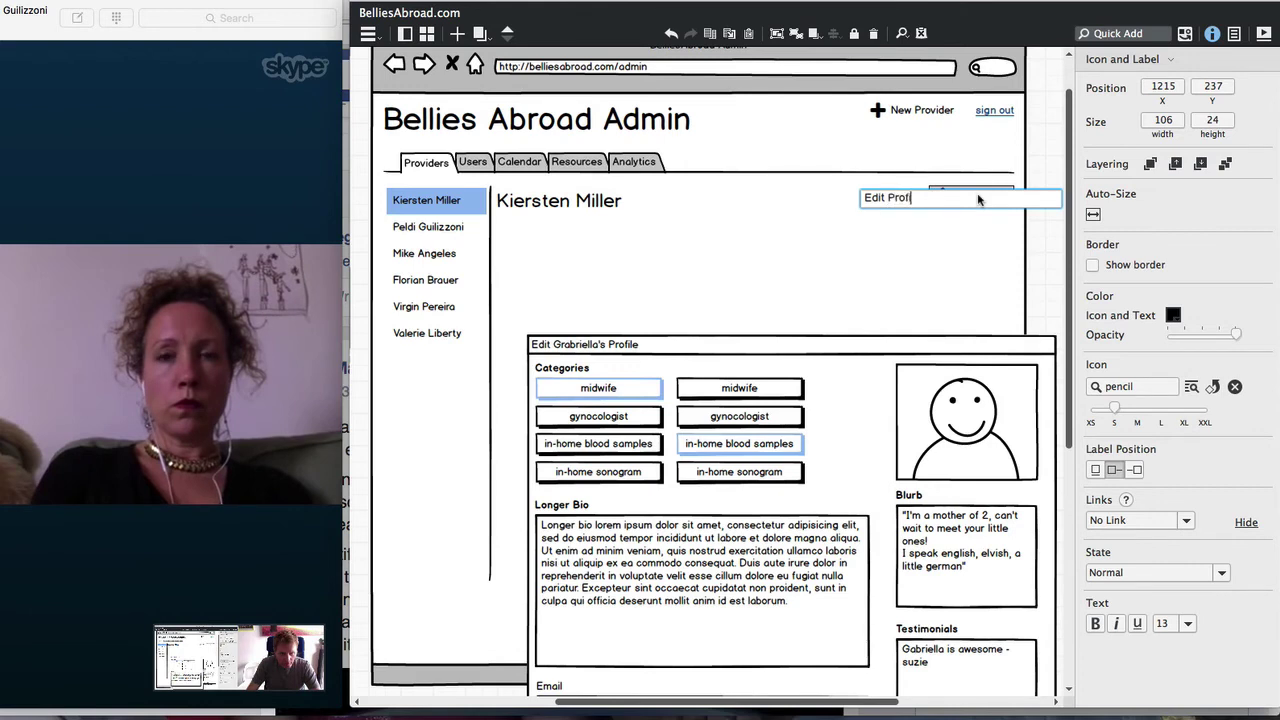
type("ile")
key("Return")
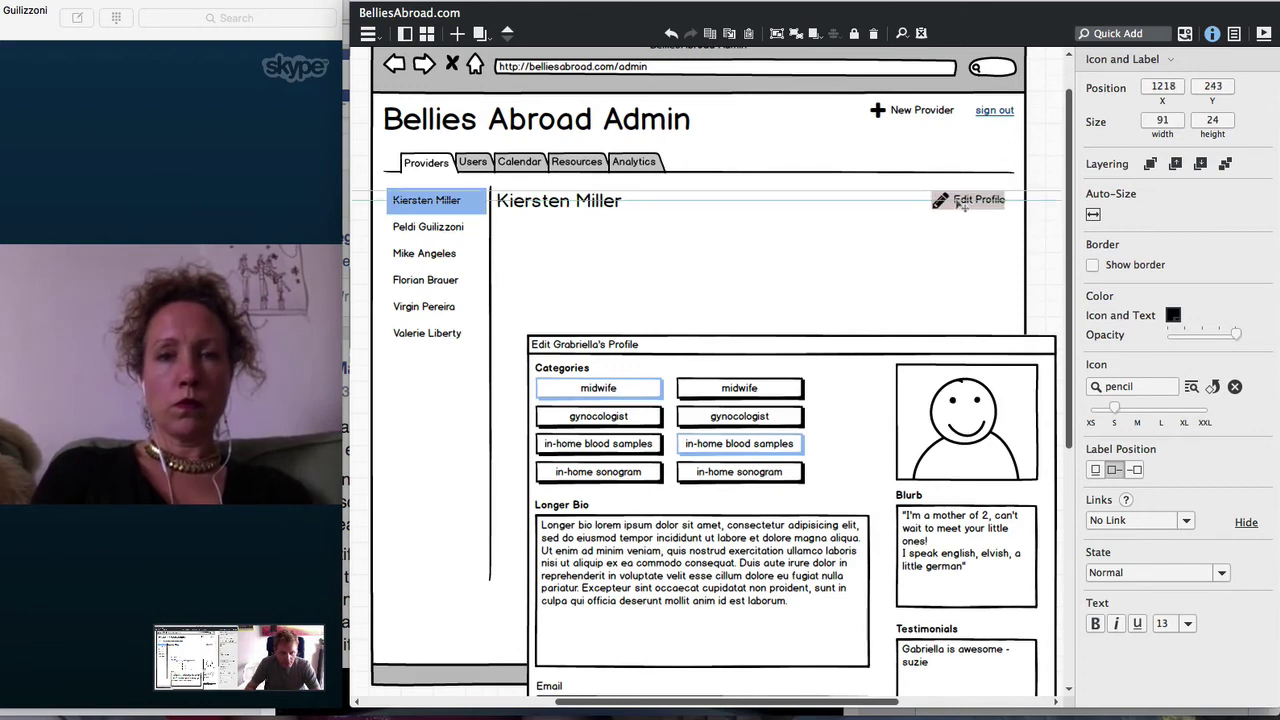
left_click_drag(960, 204, 967, 203)
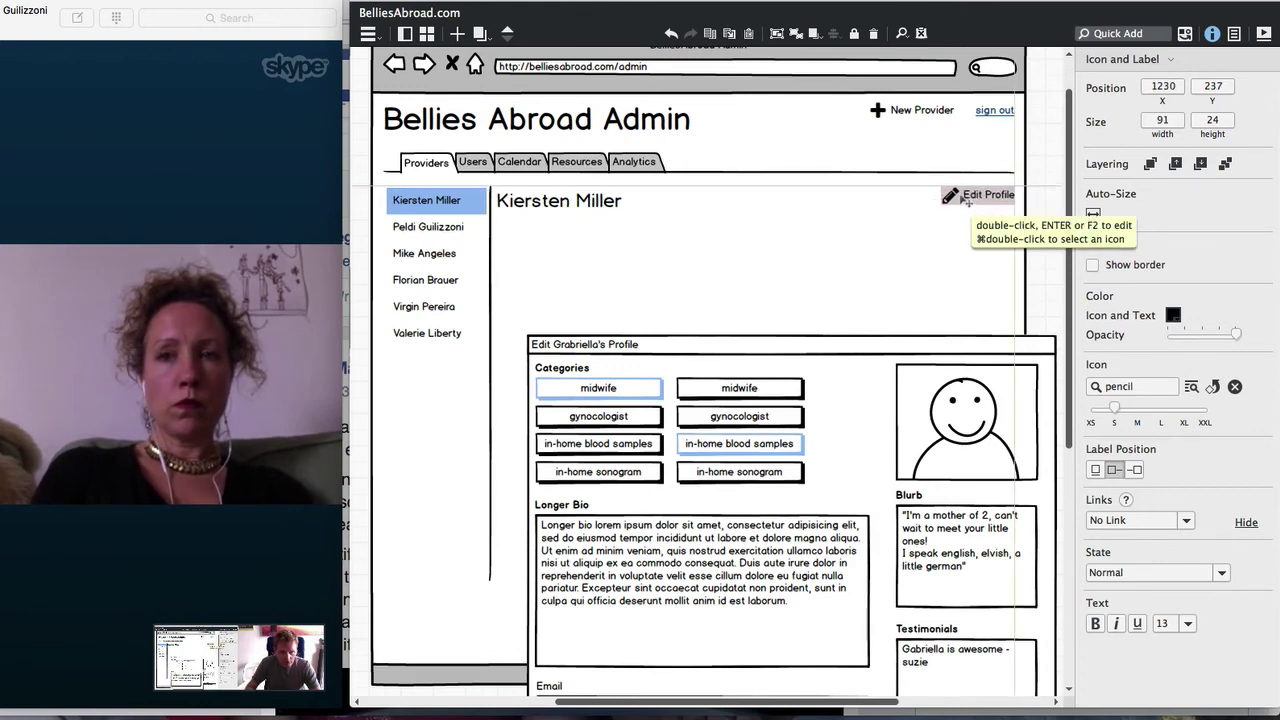
left_click_drag(600, 344, 922, 344)
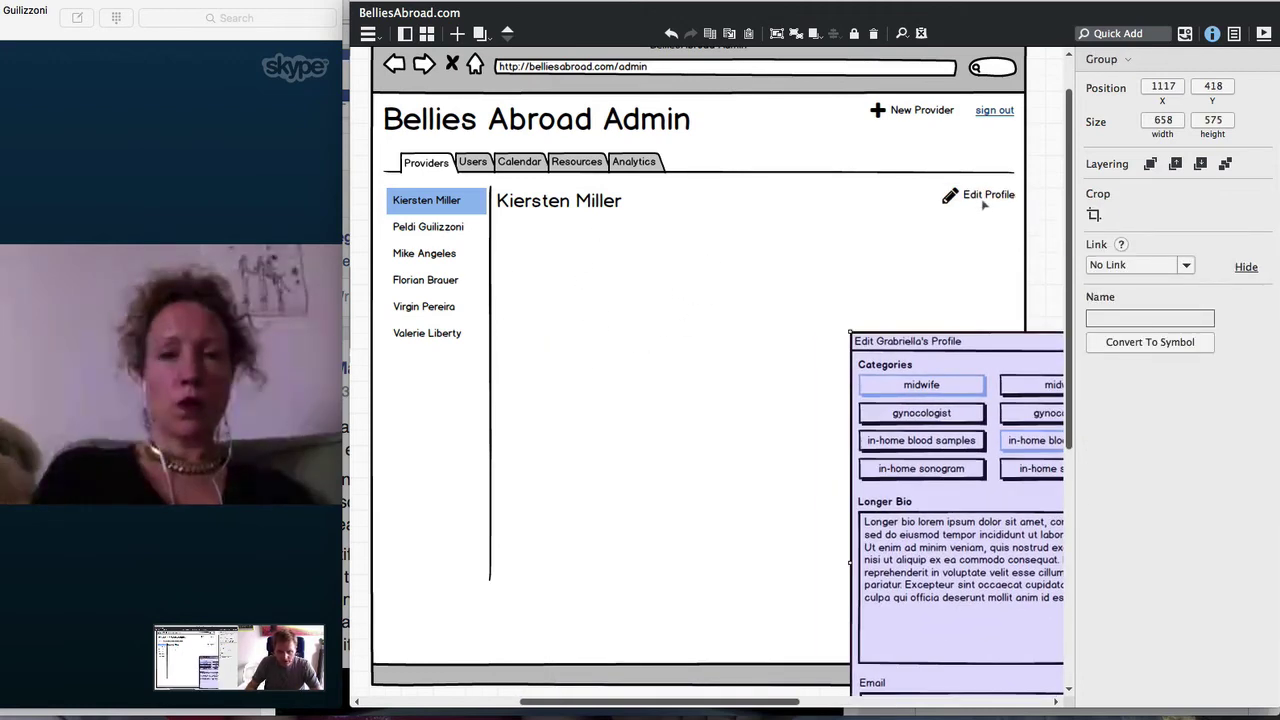
left_click_drag(988, 396, 571, 193)
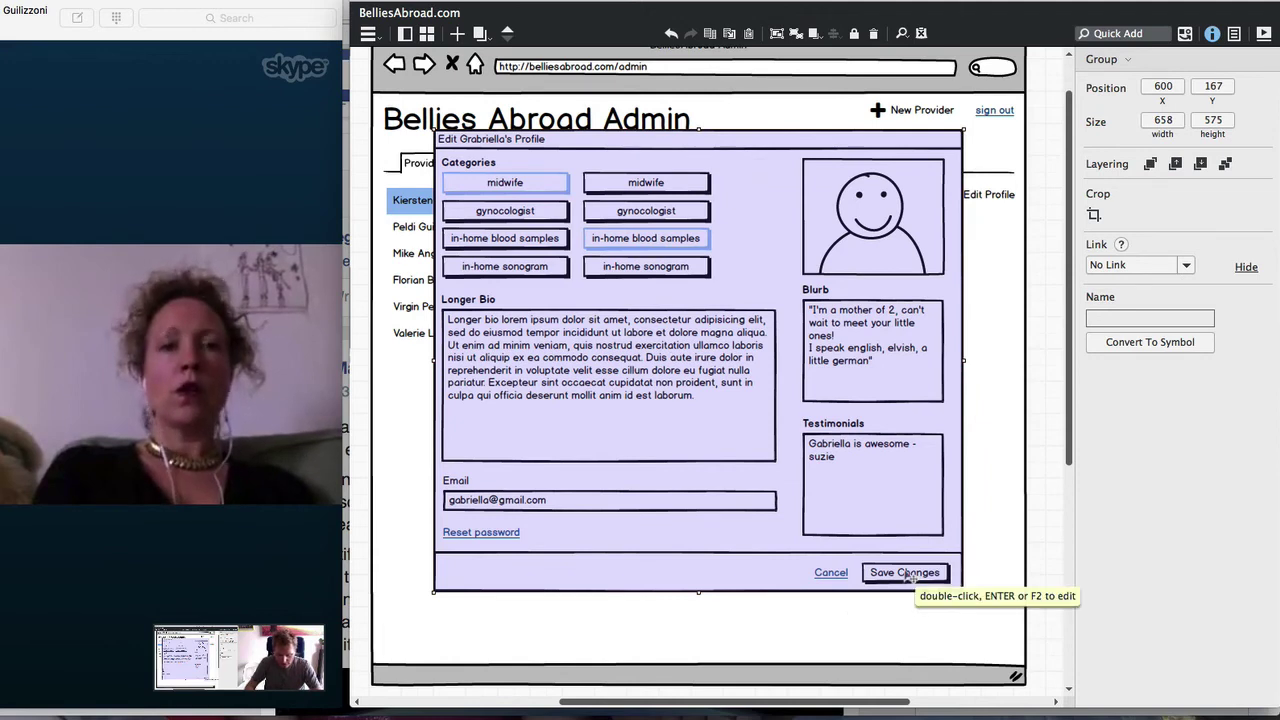
Add a Modal Screen overlay sized to cover the admin browser mockup
type("miod")
key("BackSpace")
key("BackSpace")
key("BackSpace")
type("od")
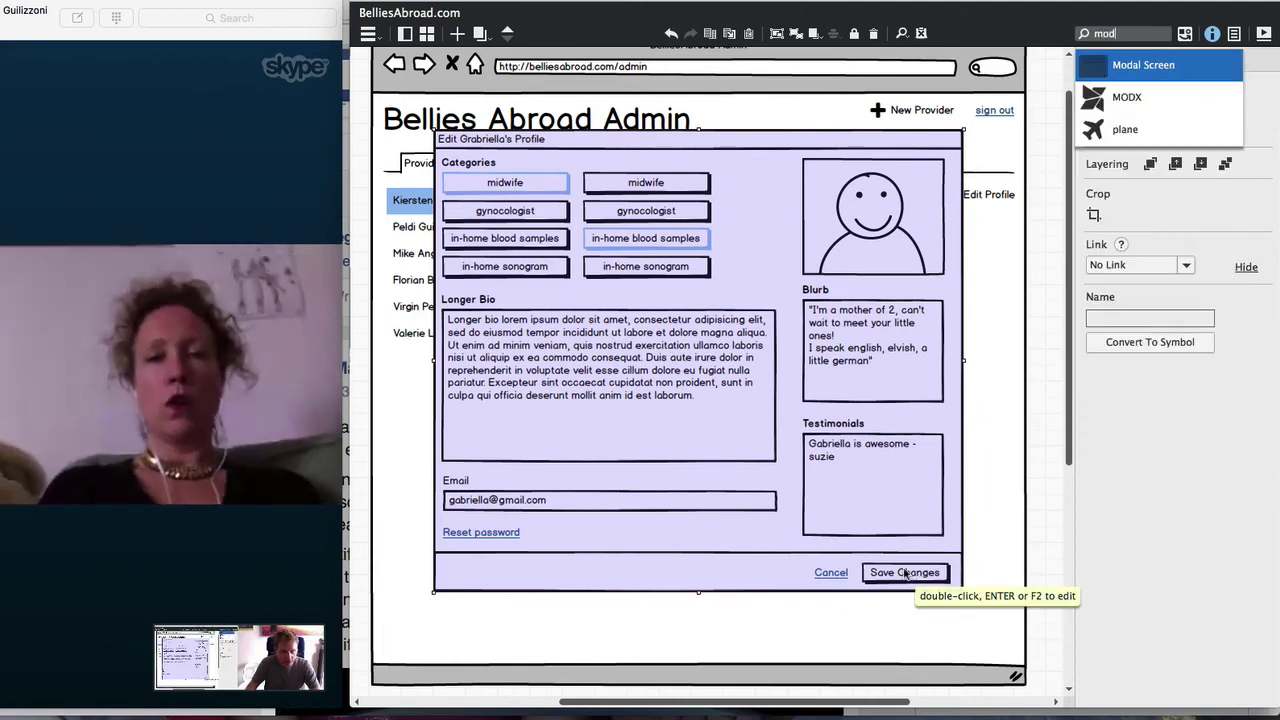
key("Return")
left_click_drag(440, 205, 422, 207)
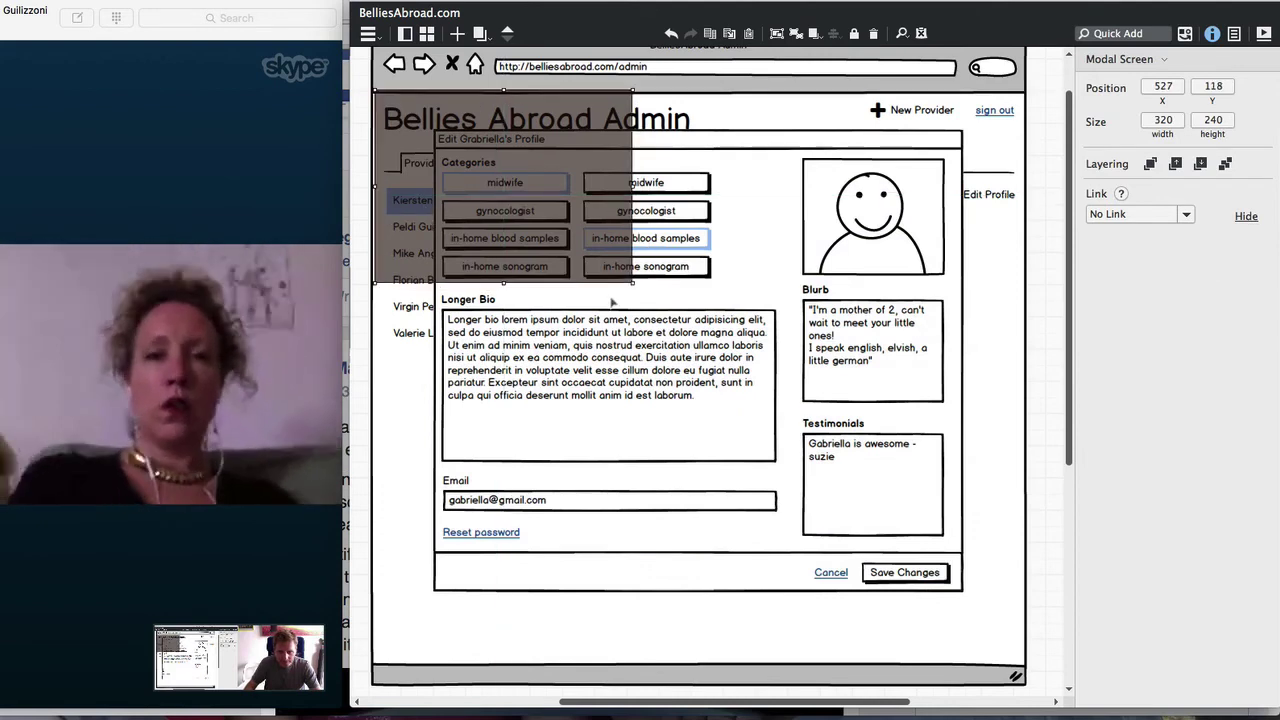
left_click_drag(627, 284, 1028, 664)
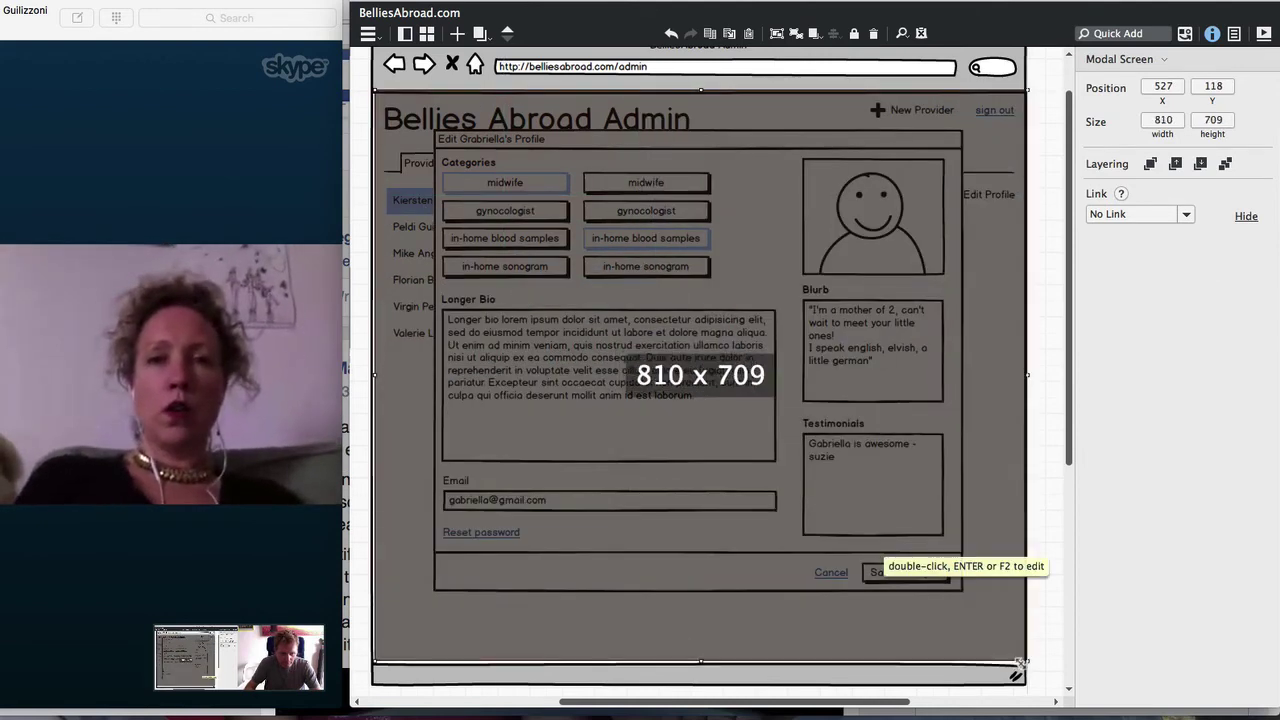
Bring the dialog group in front of the overlay and widen the overlay to 815×709
right_click(745, 279)
left_click(790, 277)
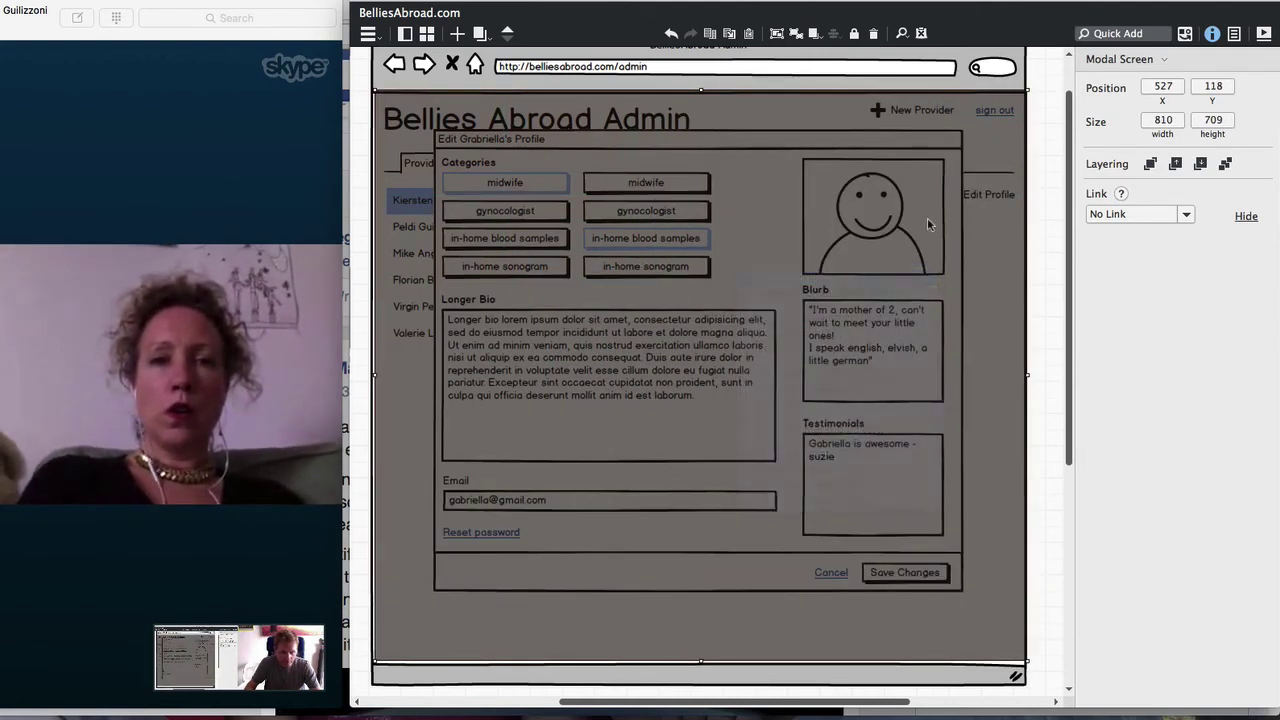
left_click(1149, 164)
left_click(1030, 213)
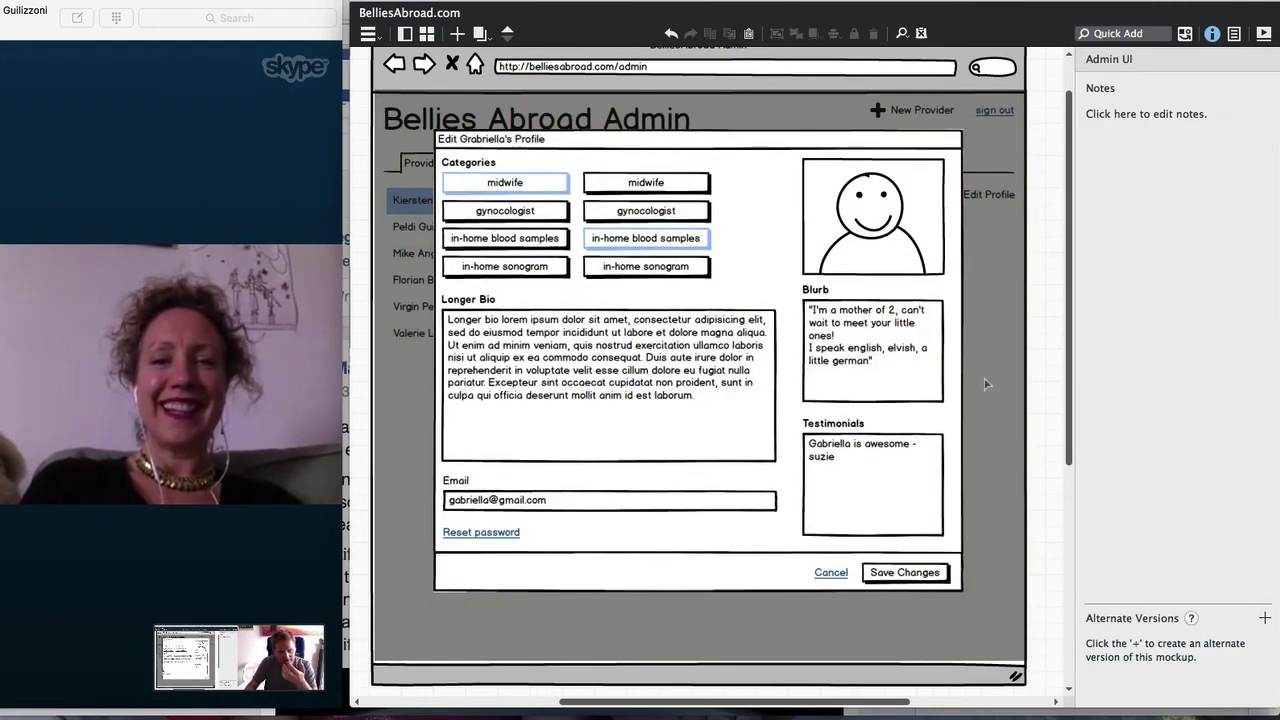
left_click(424, 280)
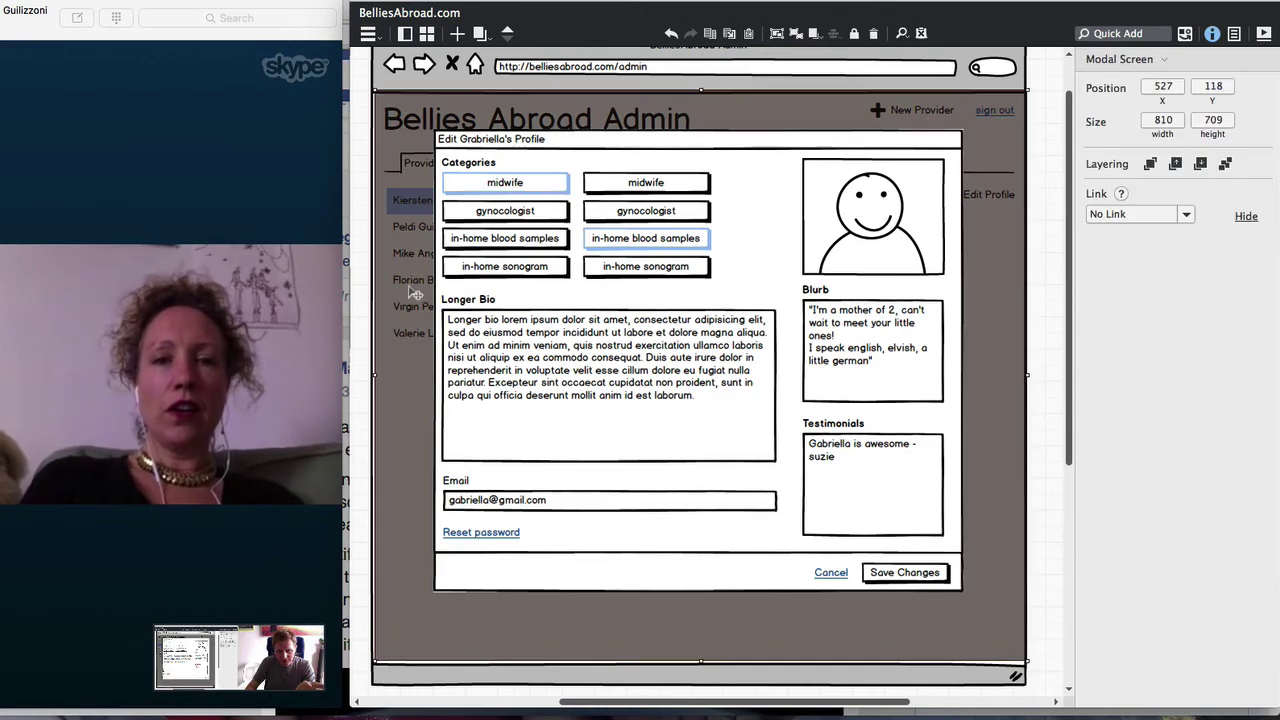
left_click_drag(374, 375, 370, 375)
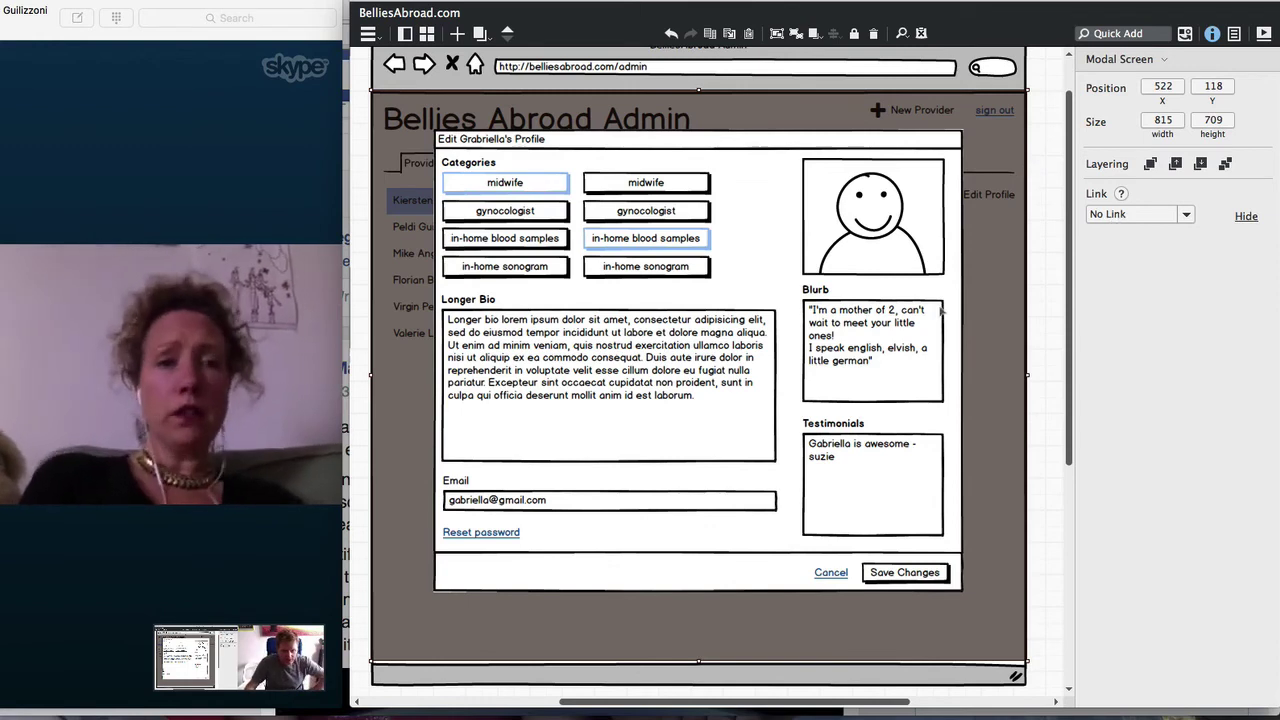
Turn on the close button of the dialog's window frame
double_click(932, 262)
left_click(955, 290)
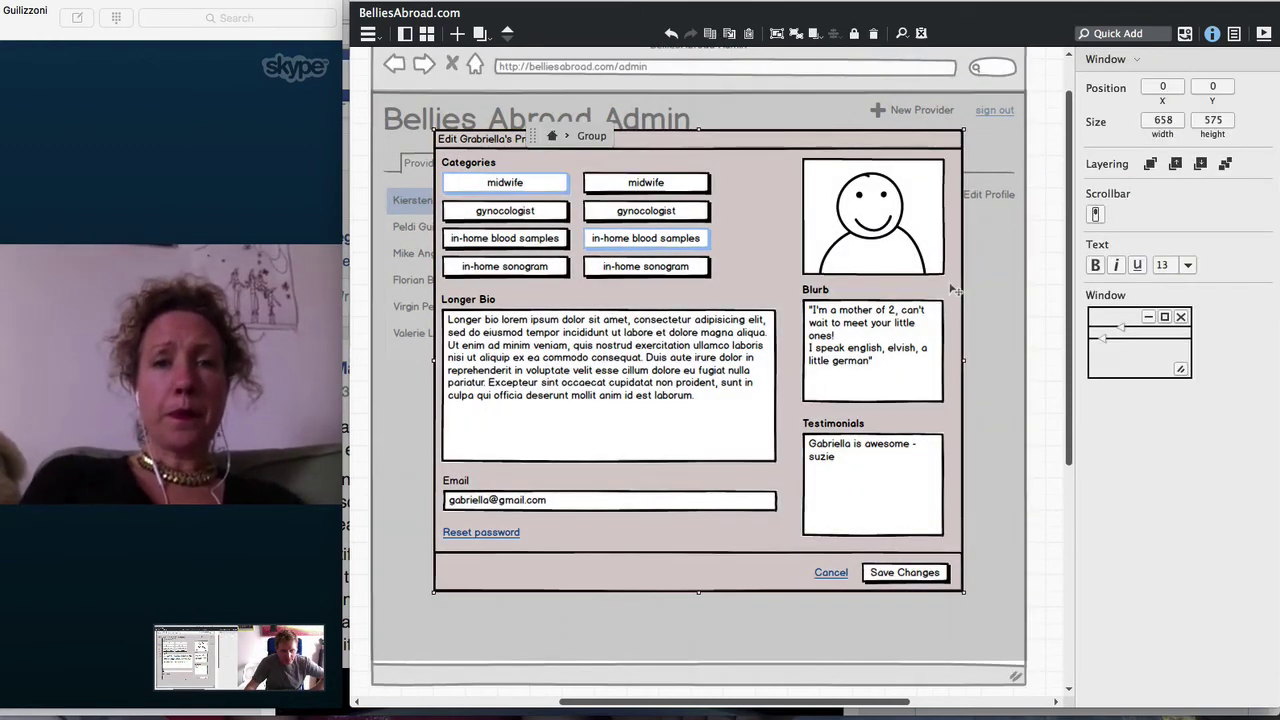
left_click(1181, 317)
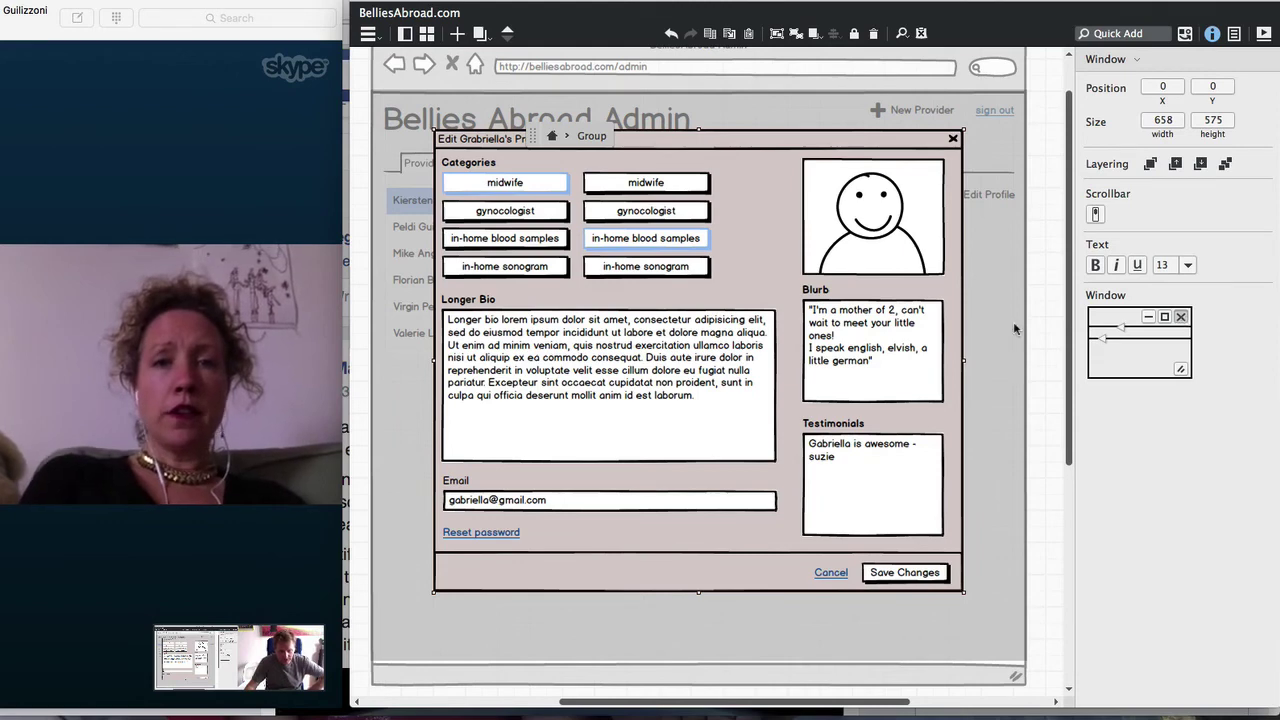
left_click(1039, 229)
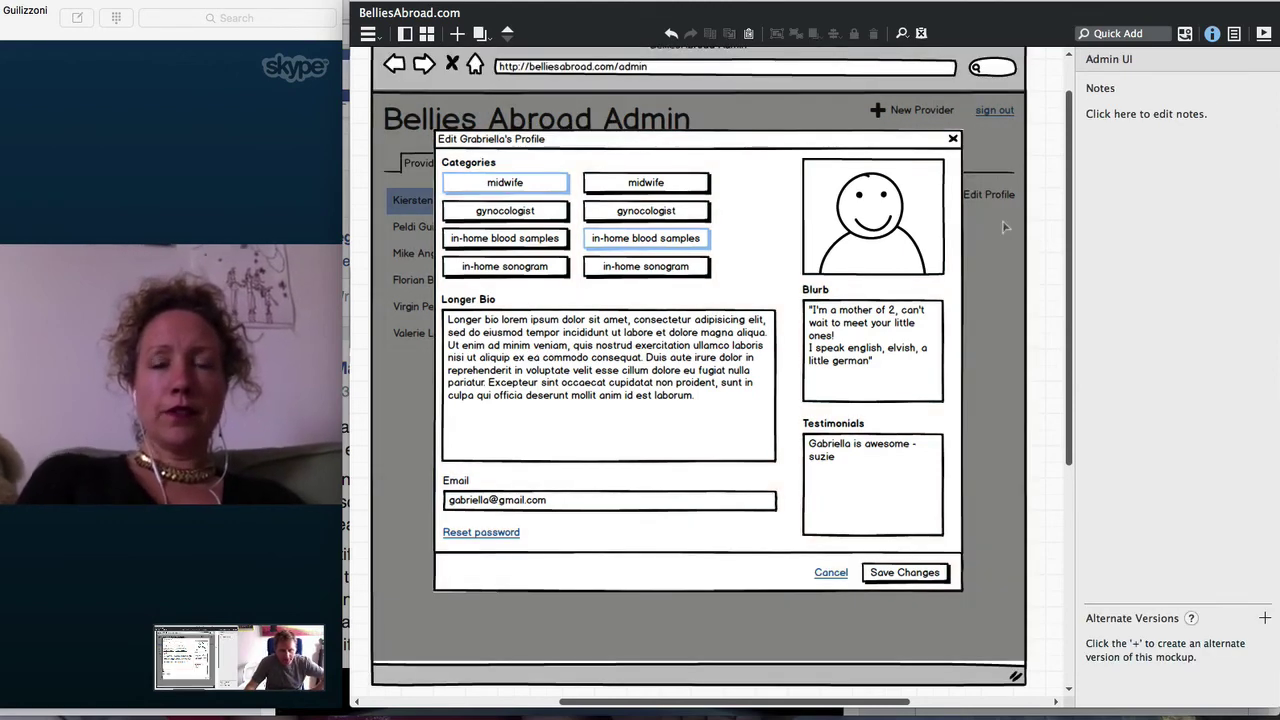
left_click(672, 265)
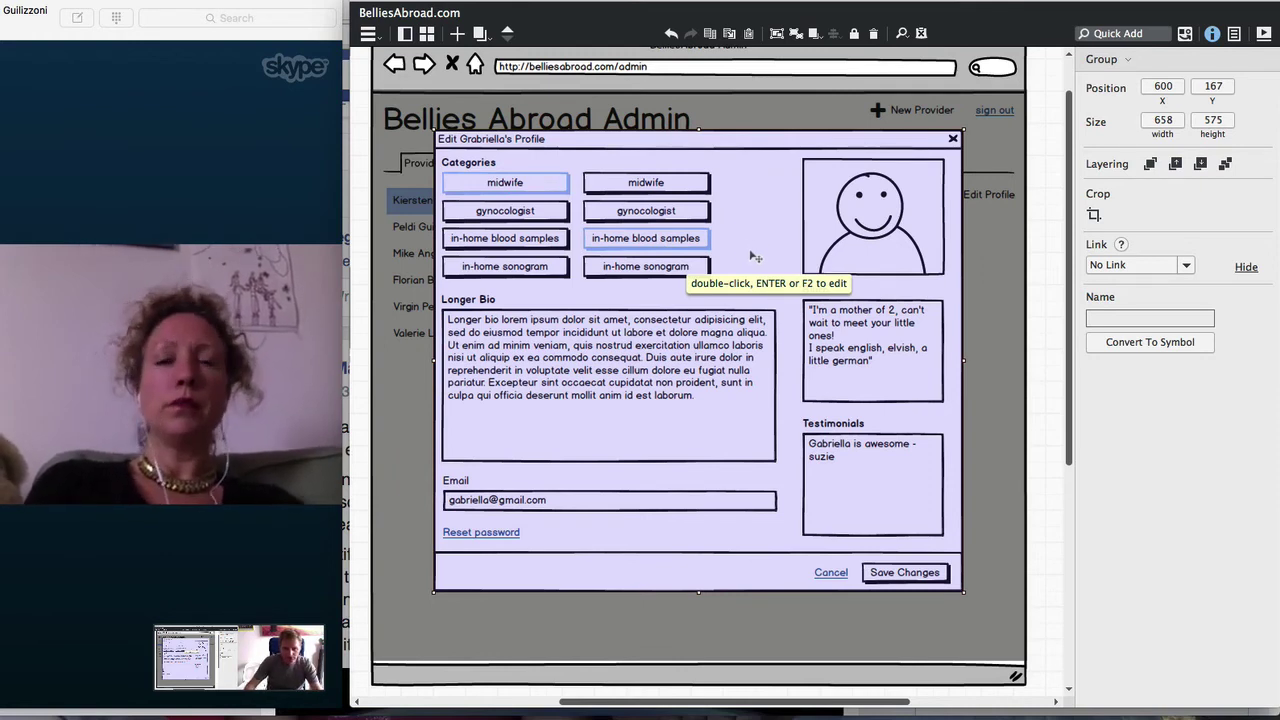
Duplicate the whole admin mockup to the right and remove the dialog from the original
key("super+minus")
key("super+minus")
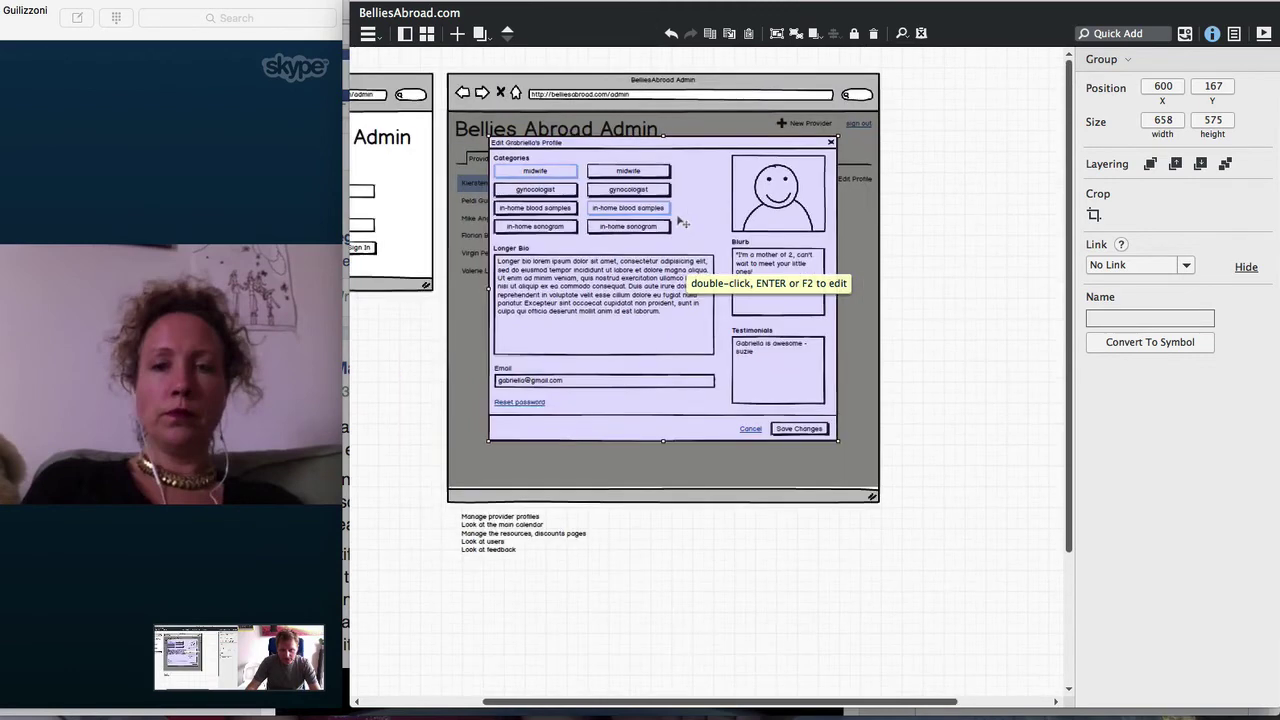
left_click_drag(442, 62, 990, 560)
left_click_drag(580, 306, 1033, 315)
left_click(669, 349)
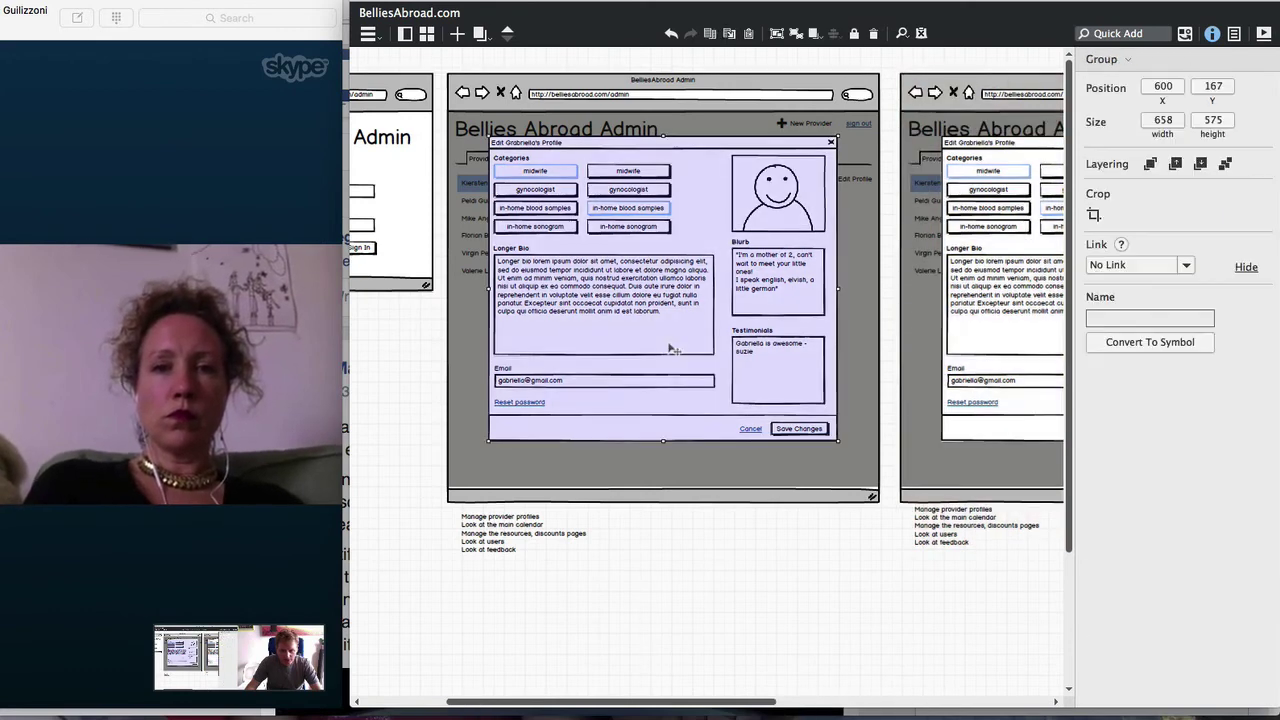
key("Delete")
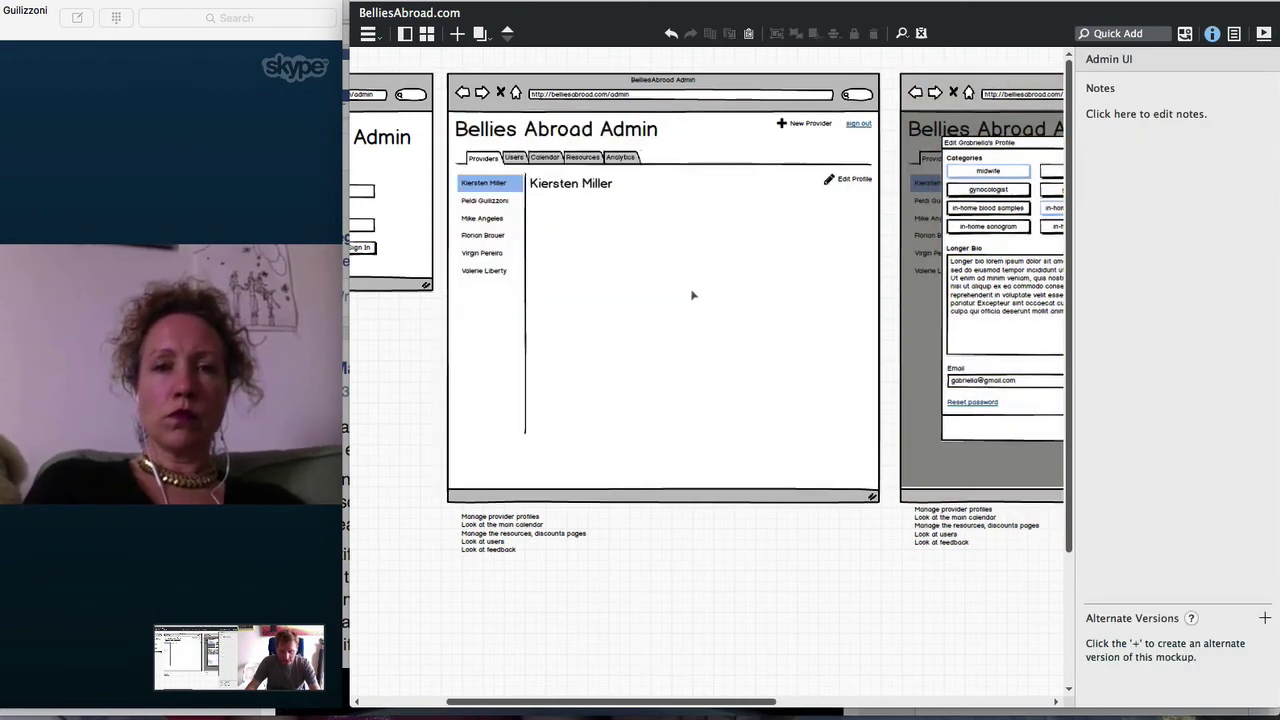
double_click(573, 183)
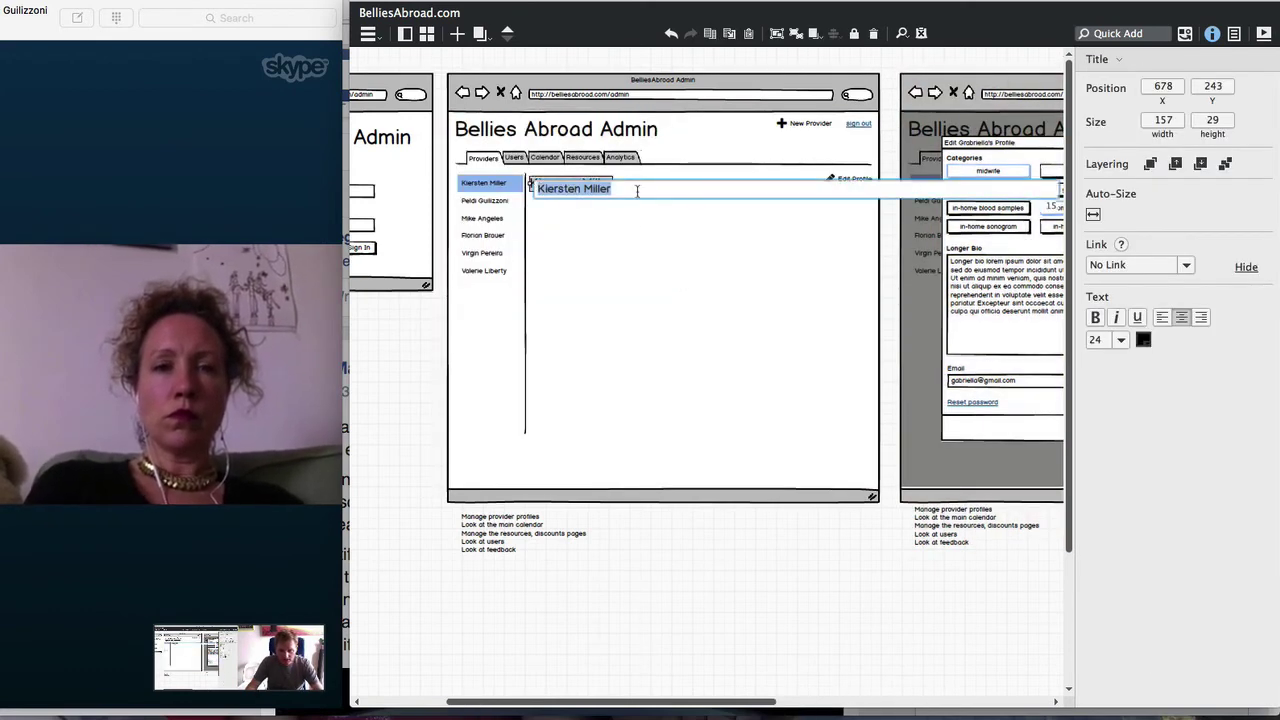
left_click(636, 189)
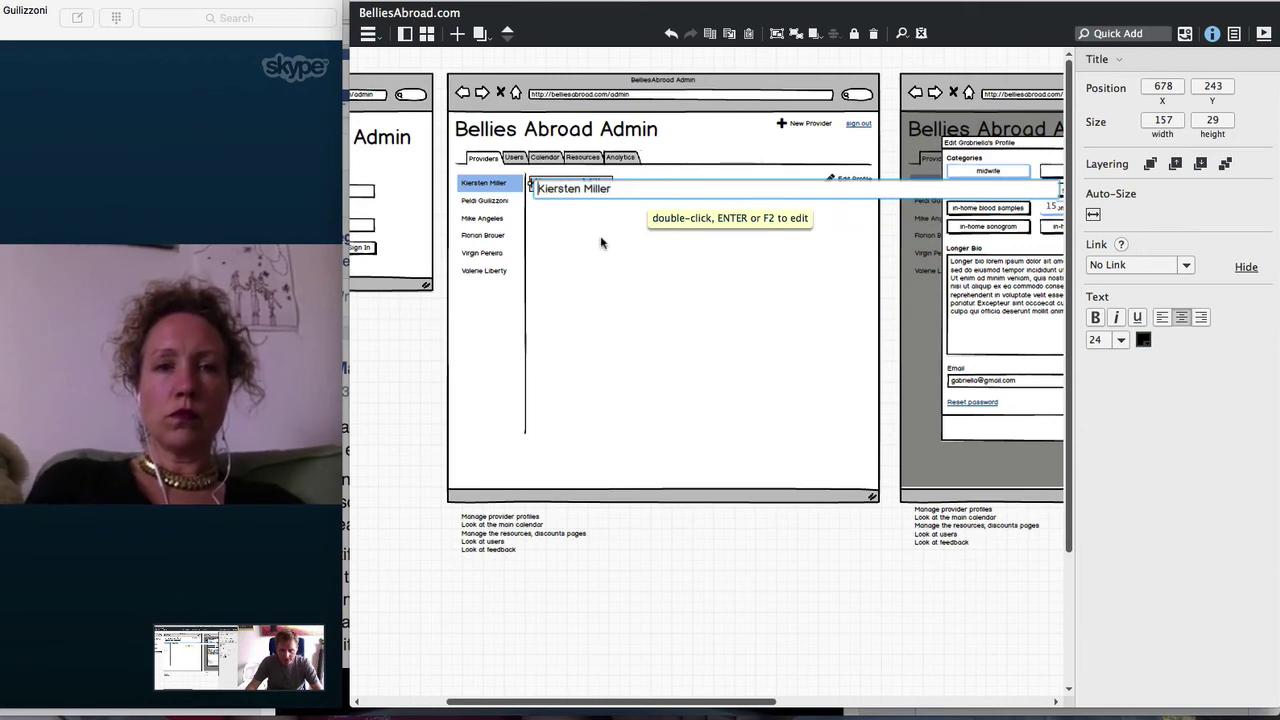
key("Return")
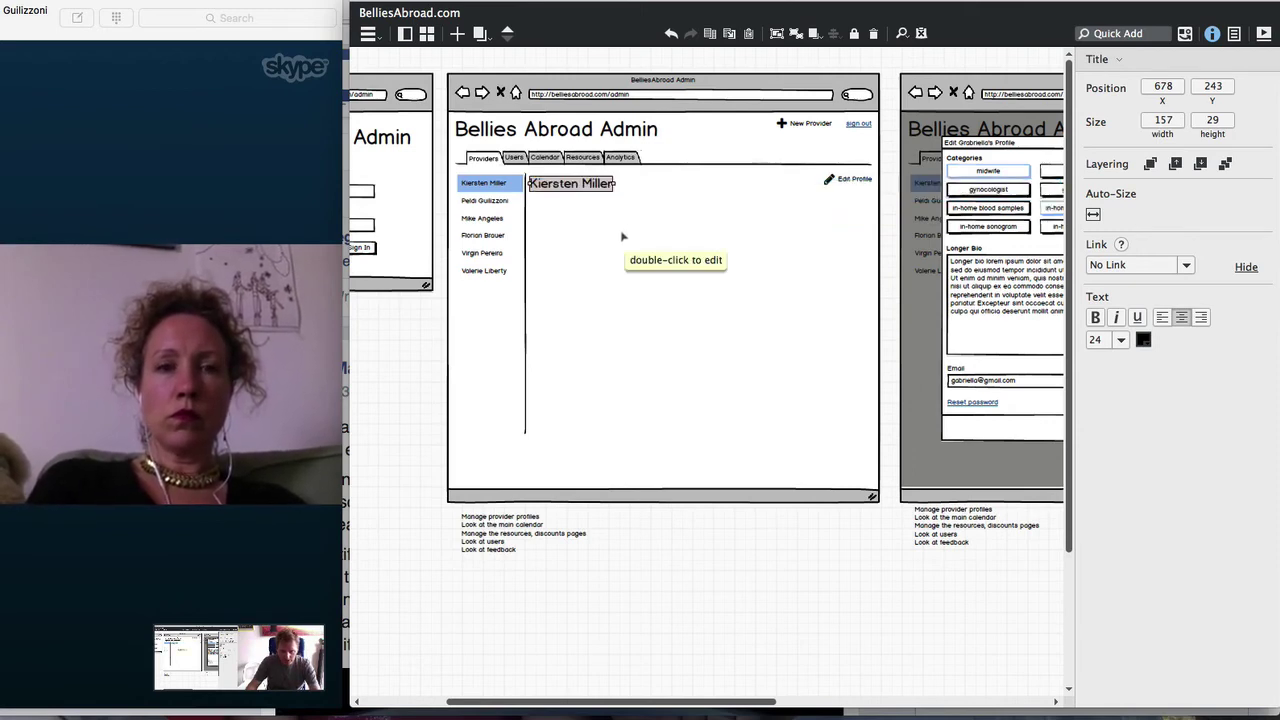
key("Return")
type("'s")
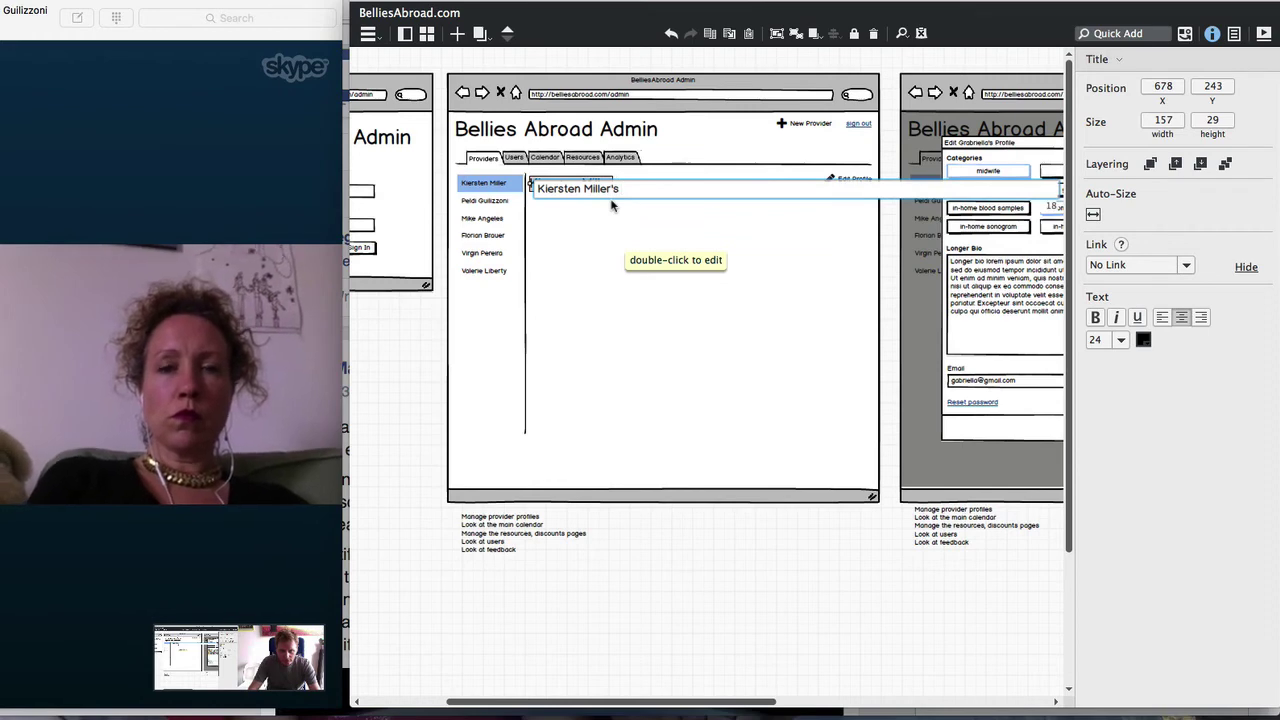
key("BackSpace")
key("BackSpace")
key("Return")
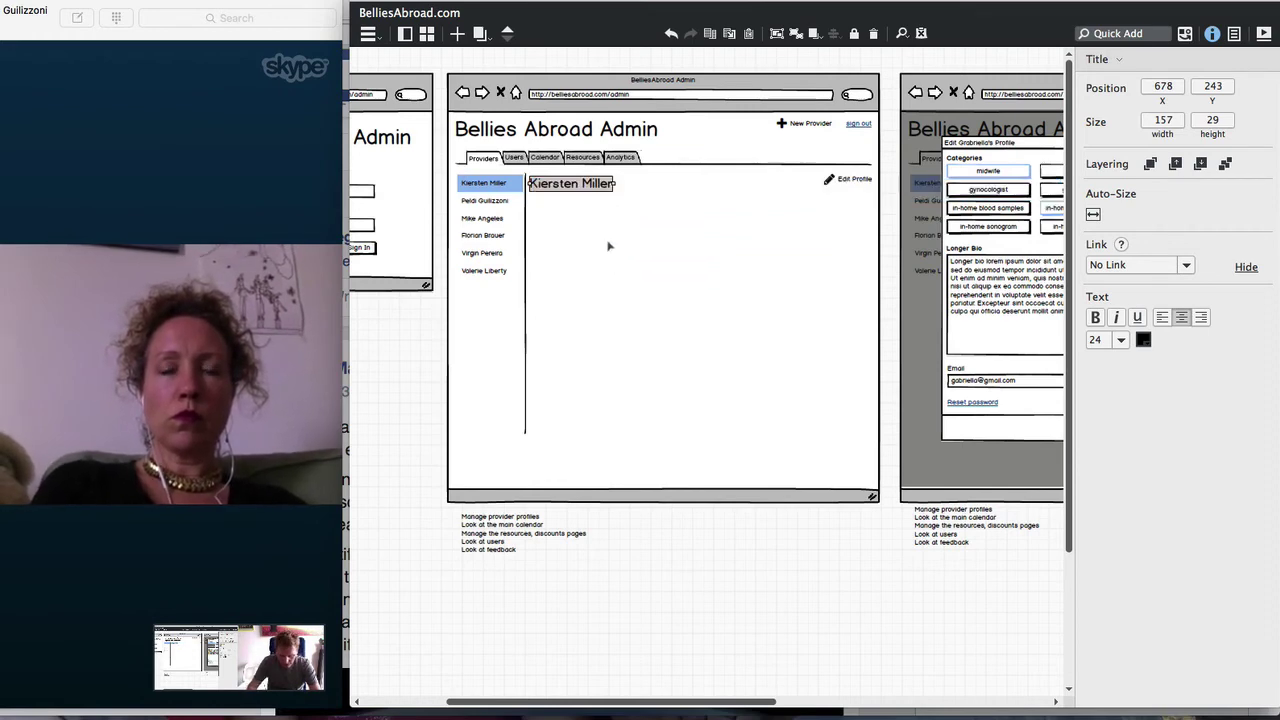
Add a lorem-ipsum Text paragraph to the provider panel and shorten its box
key("/")
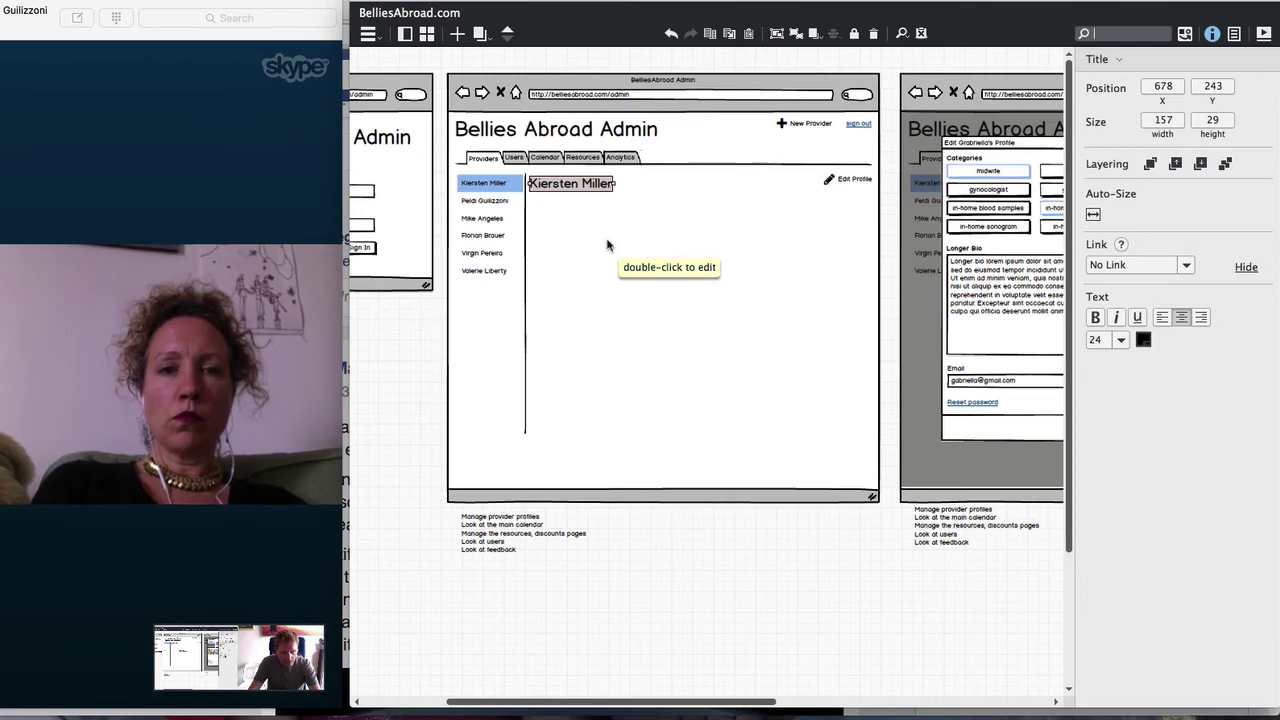
type("text")
key("Return")
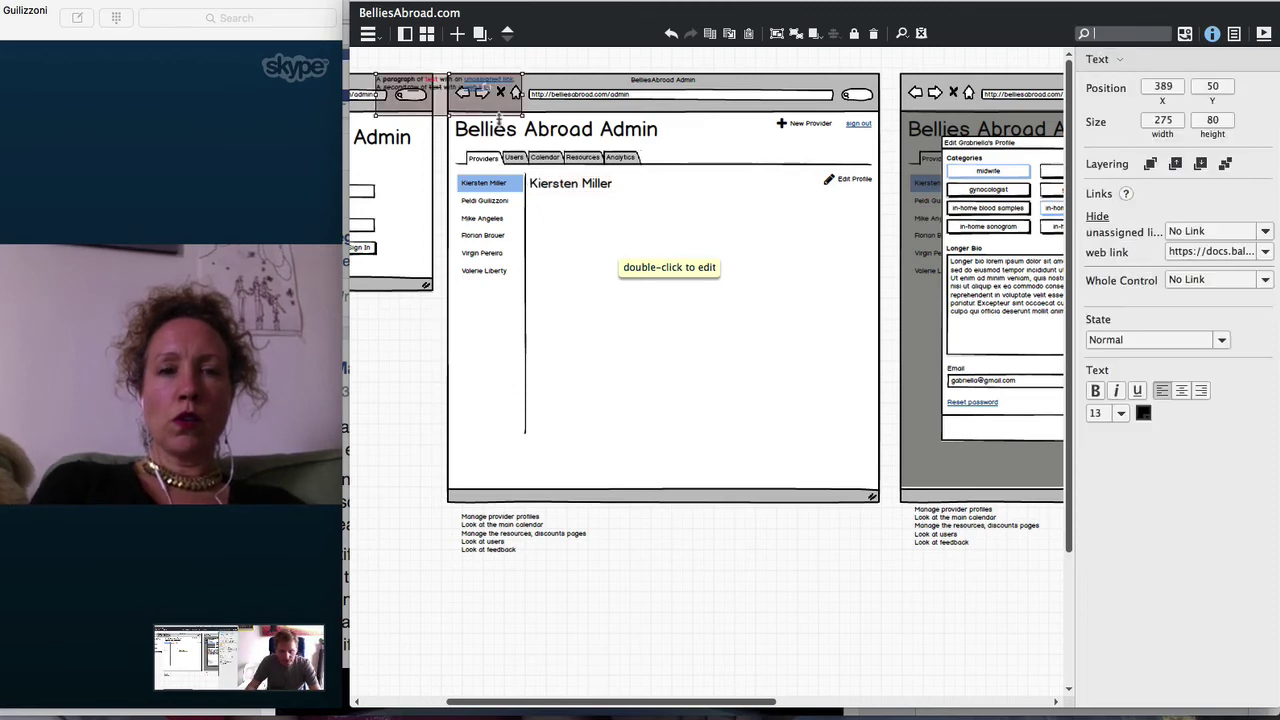
left_click_drag(498, 118, 846, 264)
double_click(846, 266)
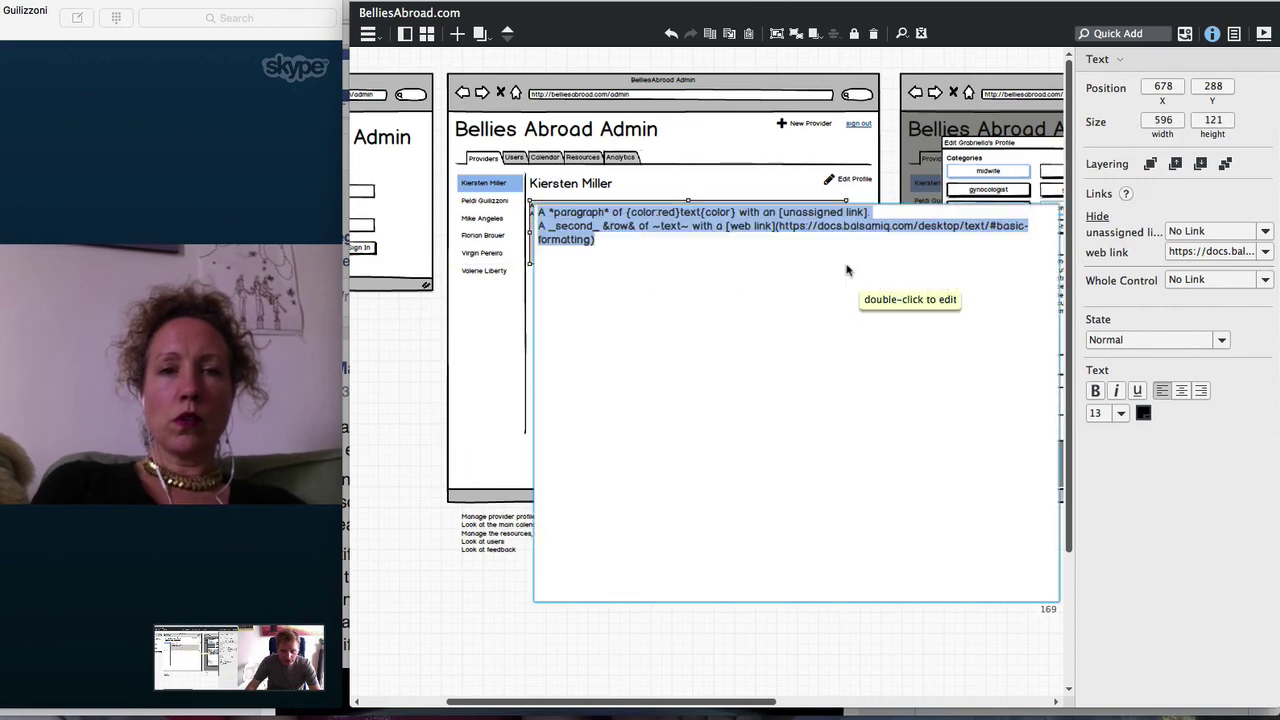
type("Lorem ipsum dolor sit amet, consectetur adipisicing elit, sed do eiusmod tempor incididunt ut labore et dolore magna aliqua. Ut enim ad minim veniam, quis nostrud exercitation ullamco laboris nisi ut aliquip ex ea commodo consequat. Duis aute irure dolor in reprehenderit in voluptate velit esse cillum dolore eu fugiat nulla pariatur. Excepteur sint occaecat cupidatat non proident, sunt in culpa qui officia deserunt mollit anim id est laborum.")
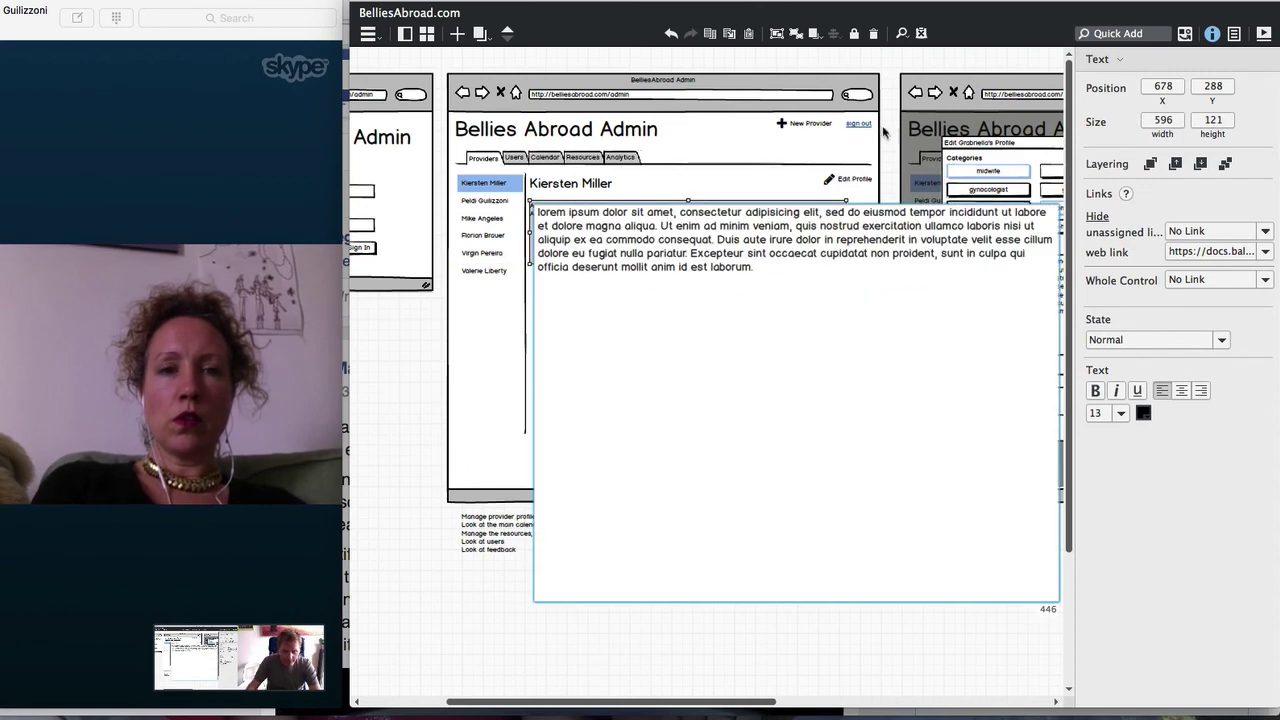
key("super+Return")
left_click_drag(772, 264, 772, 248)
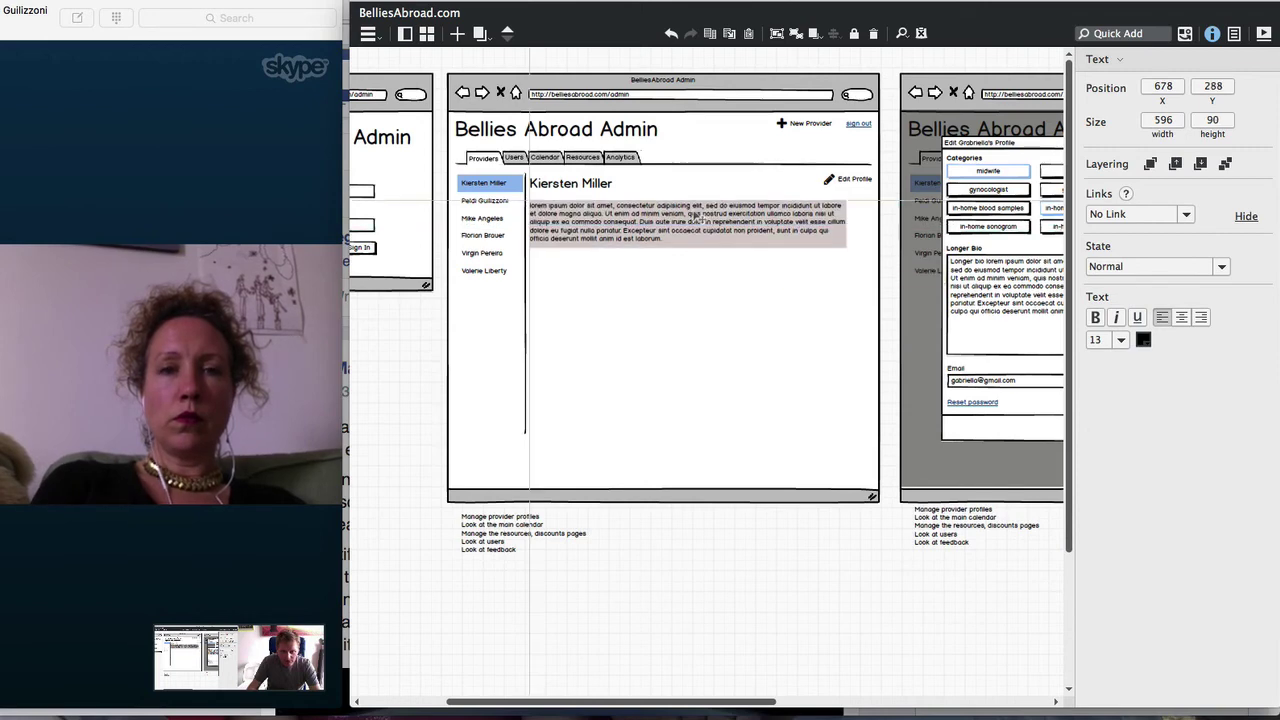
Widen the paragraph from 596 to 636 so its text reflows
double_click(690, 247)
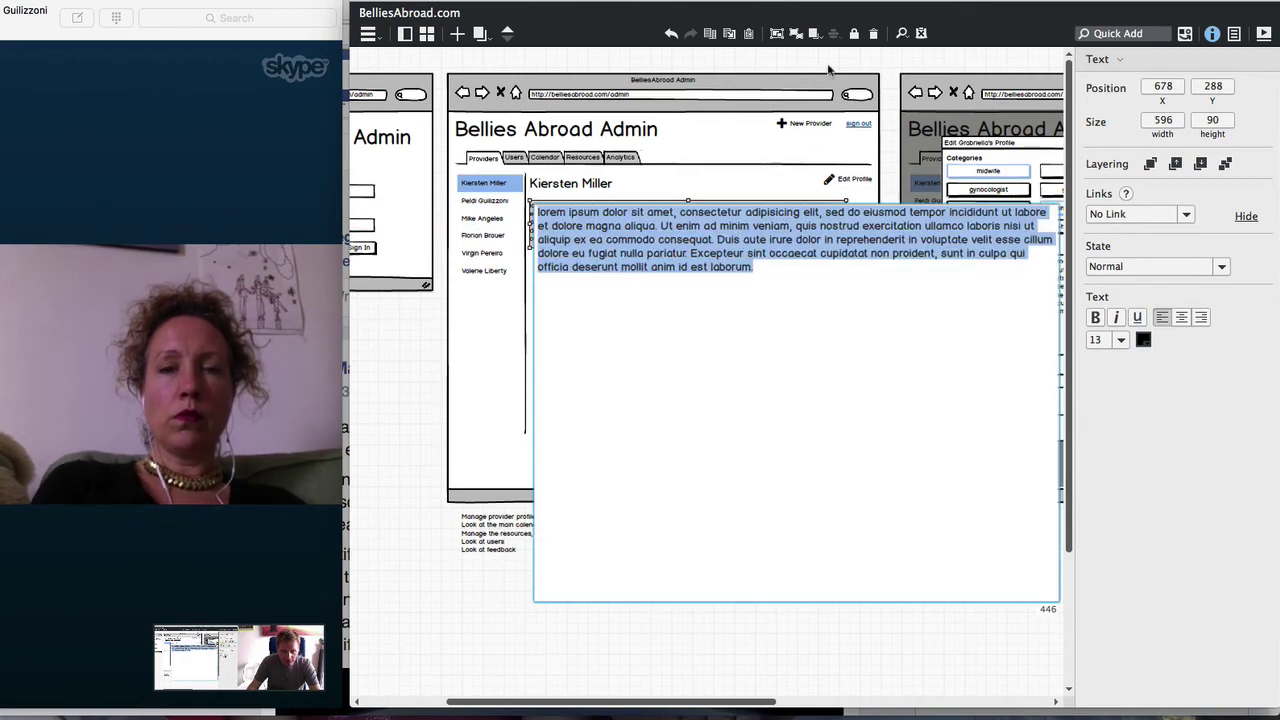
key("Escape")
key("super+equal")
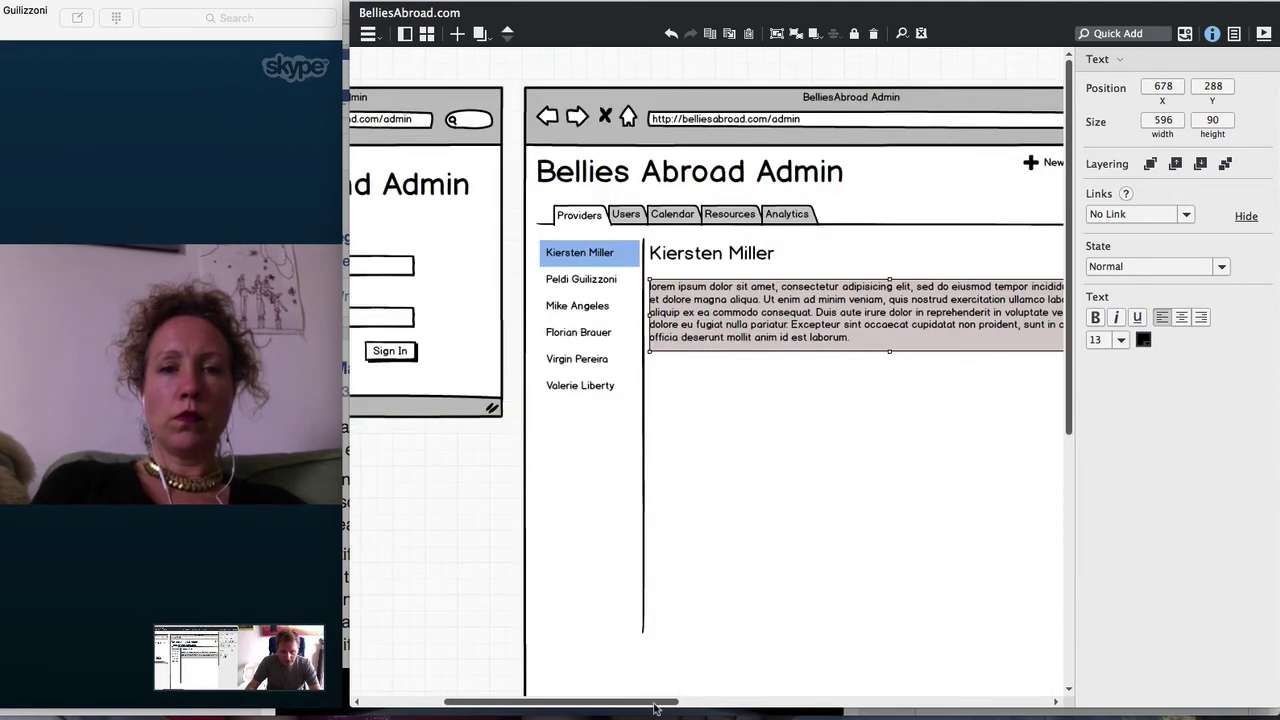
left_click_drag(656, 703, 706, 706)
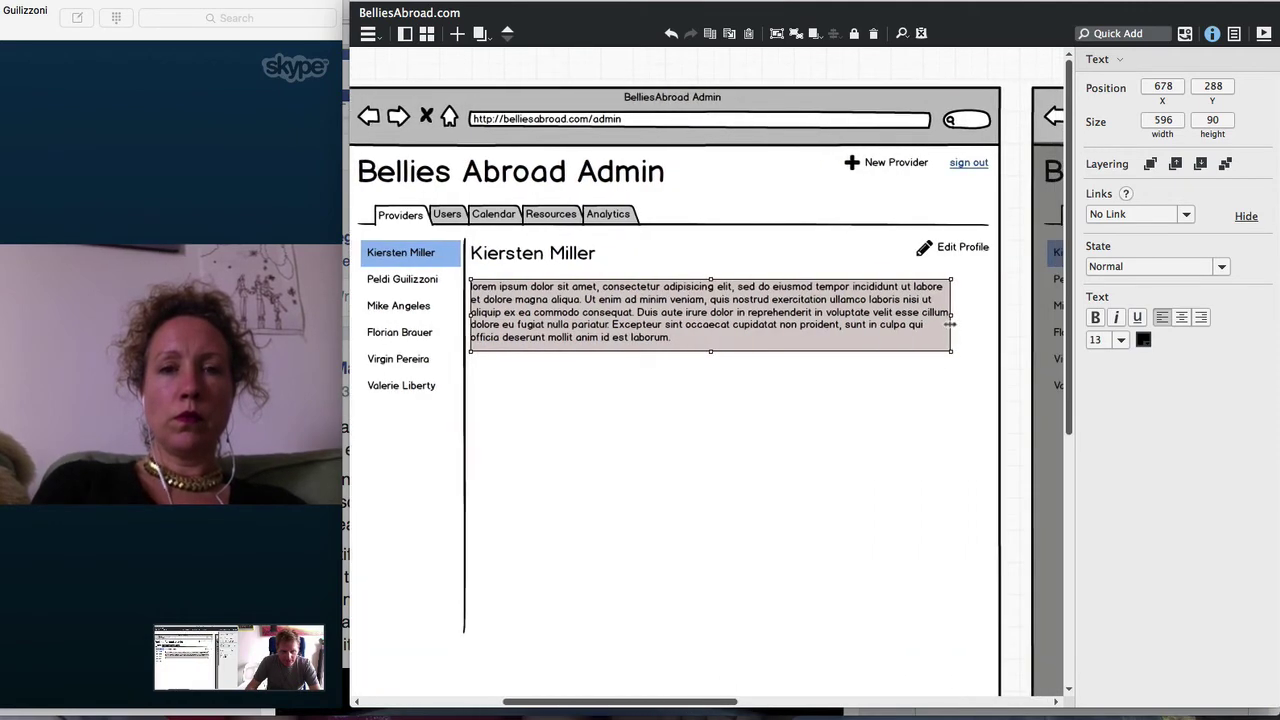
left_click_drag(950, 324, 984, 325)
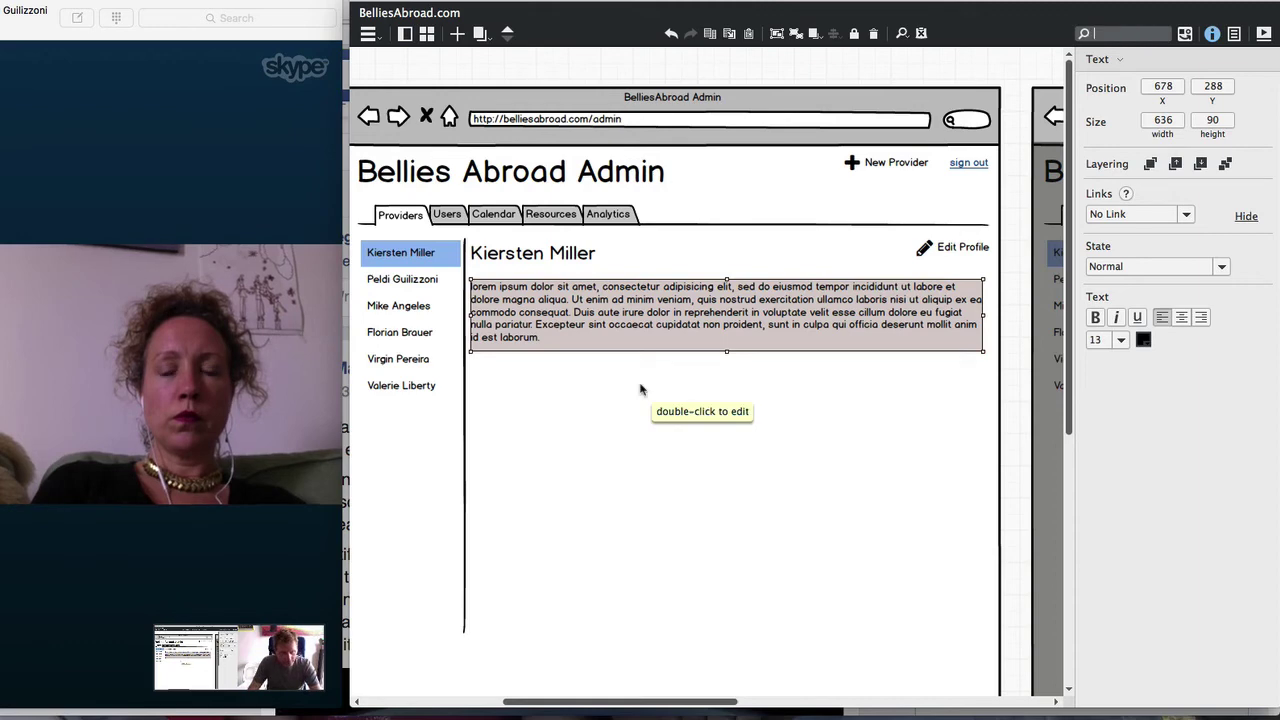
Add a 'User Lastname' link below the paragraph and move it to the right edge
type("link")
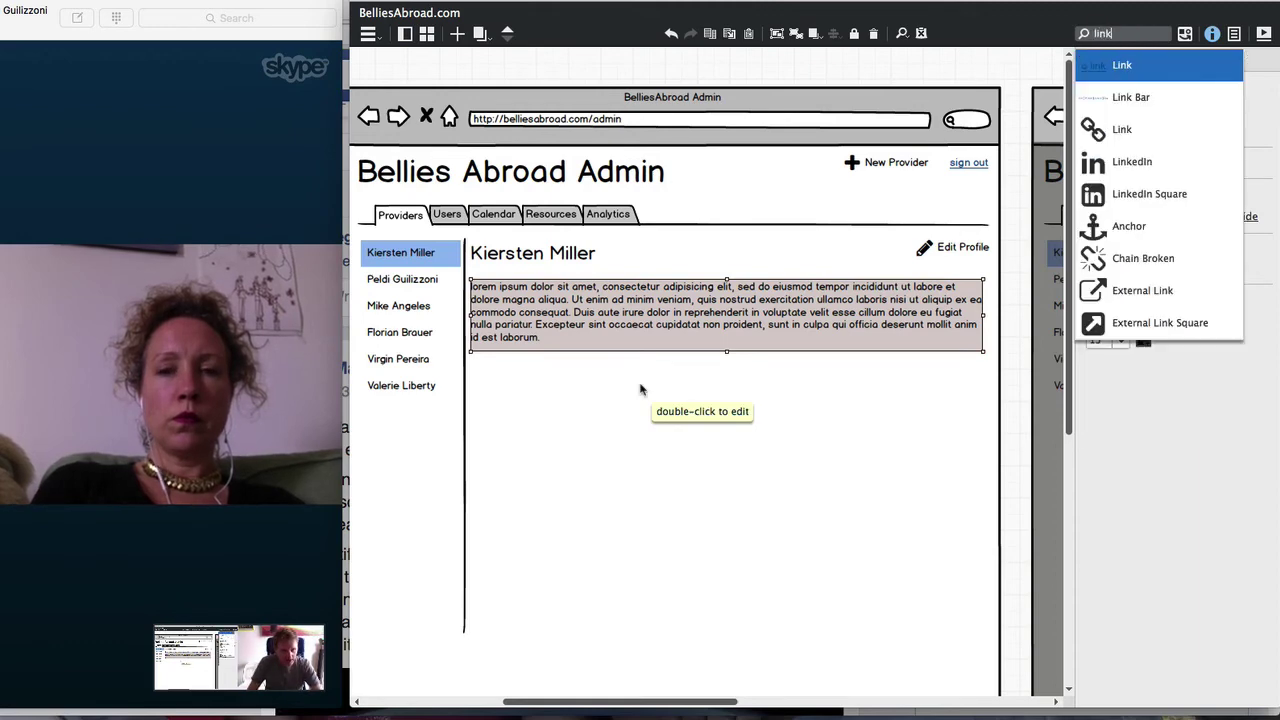
key("Return")
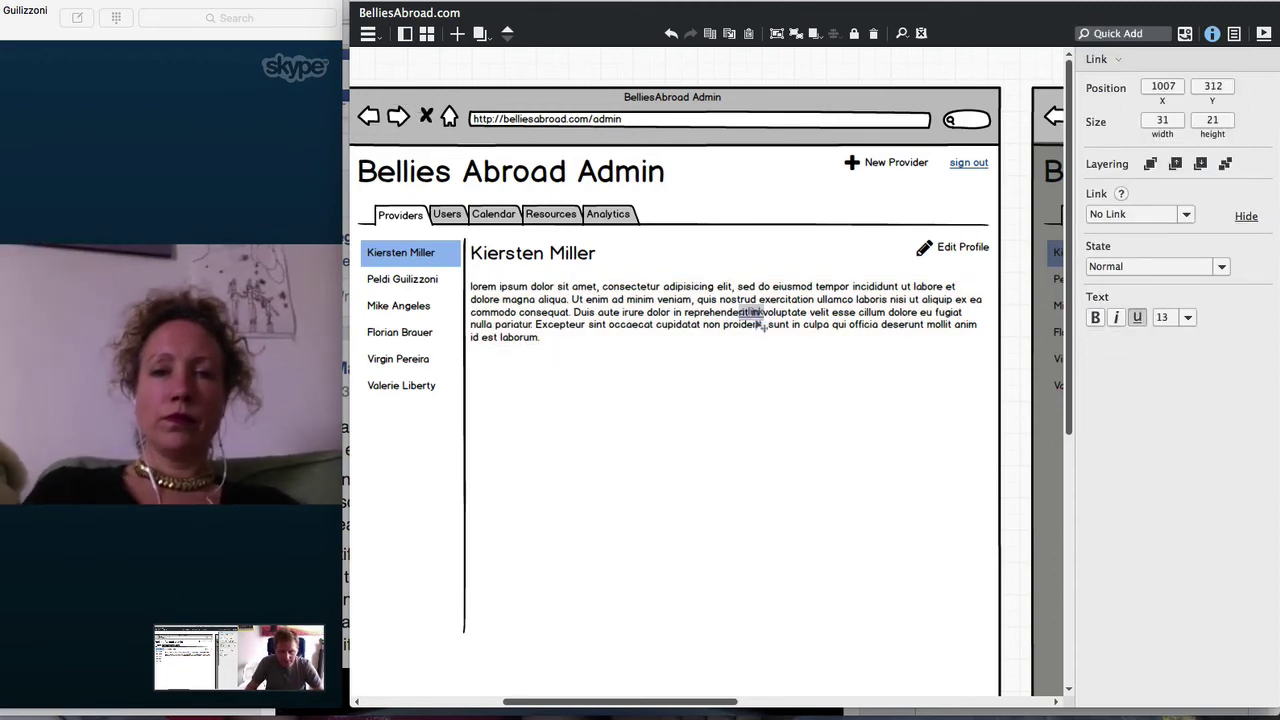
left_click(788, 360)
key("Return")
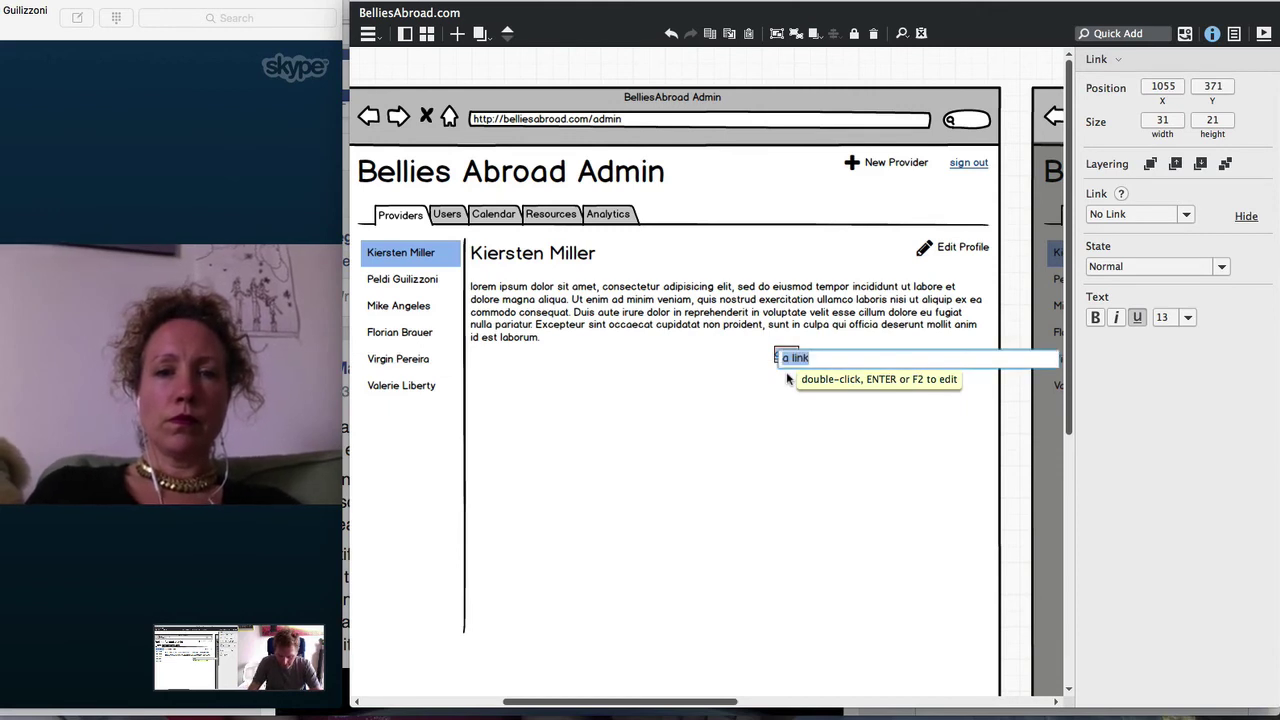
type("User Lo")
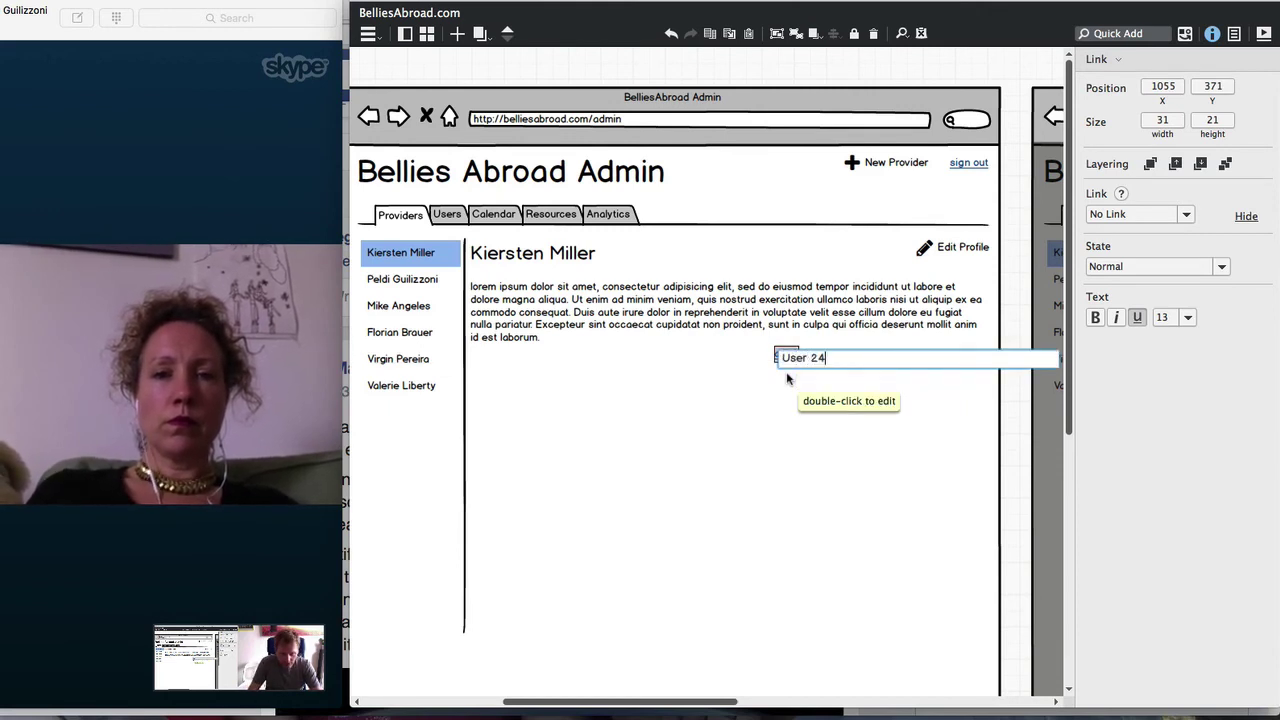
key("BackSpace")
key("BackSpace")
type("Lostname")
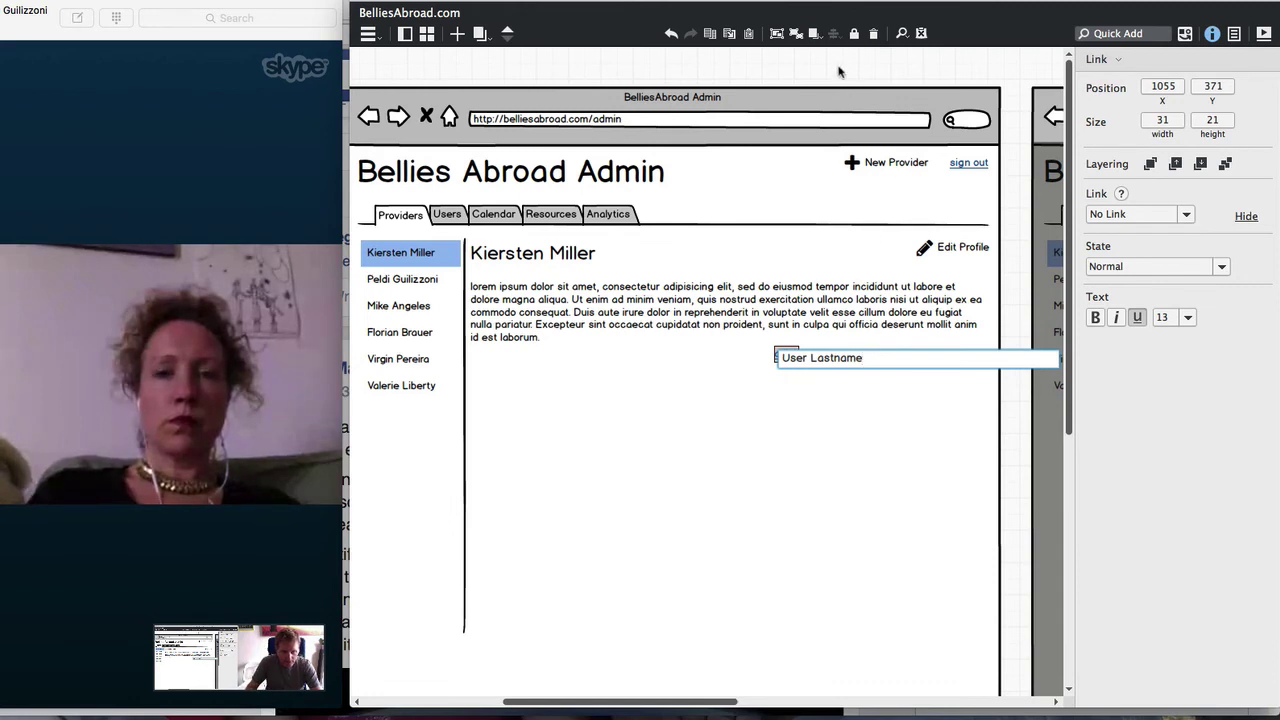
key("Return")
left_click_drag(818, 364, 949, 370)
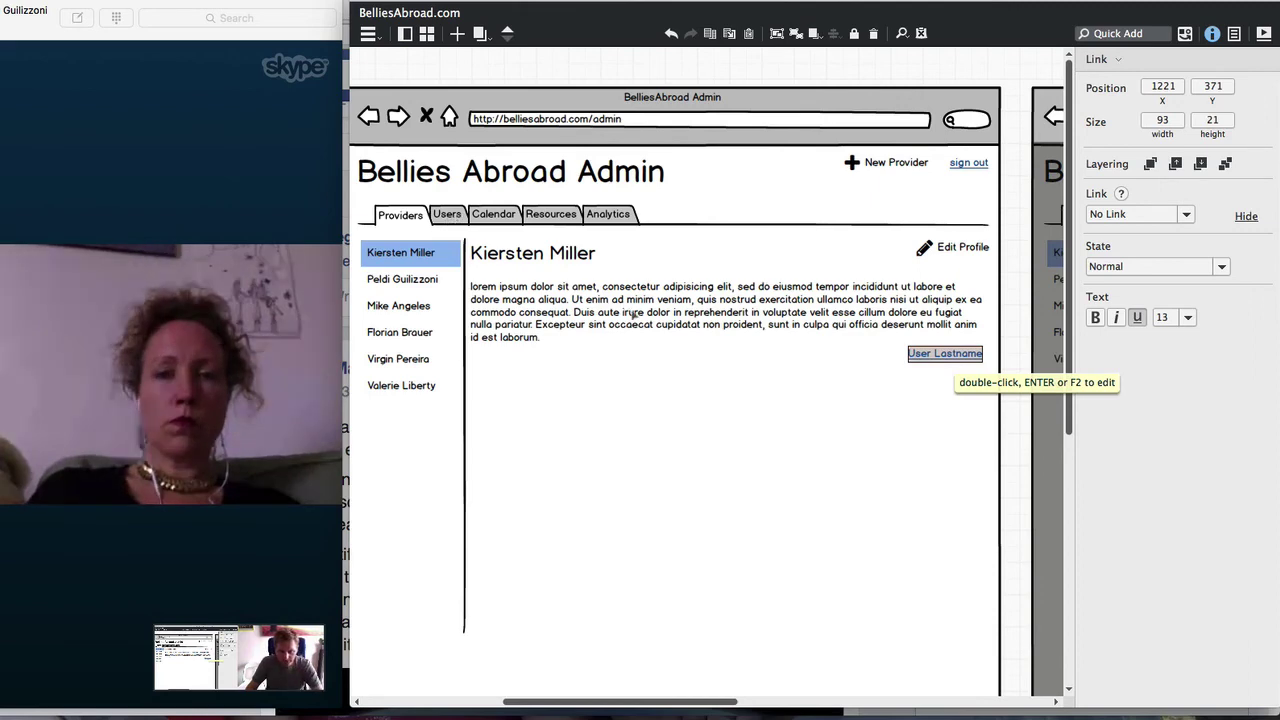
type("s")
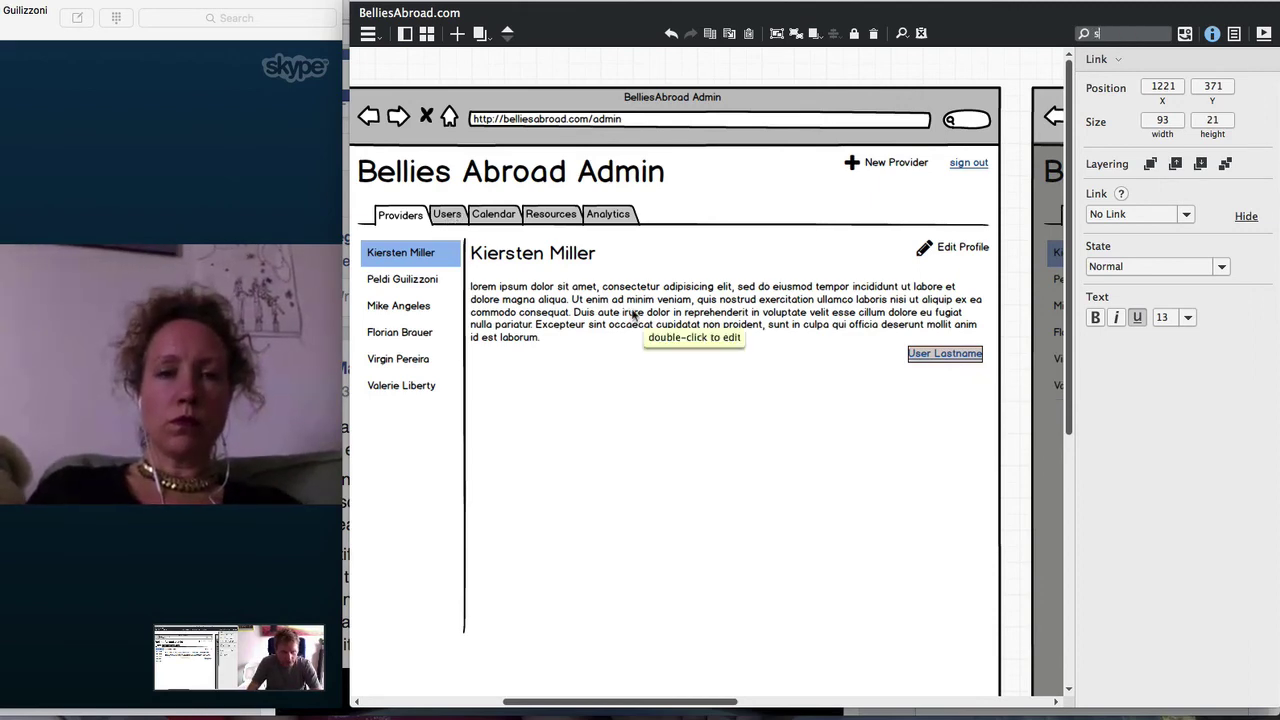
type("tar")
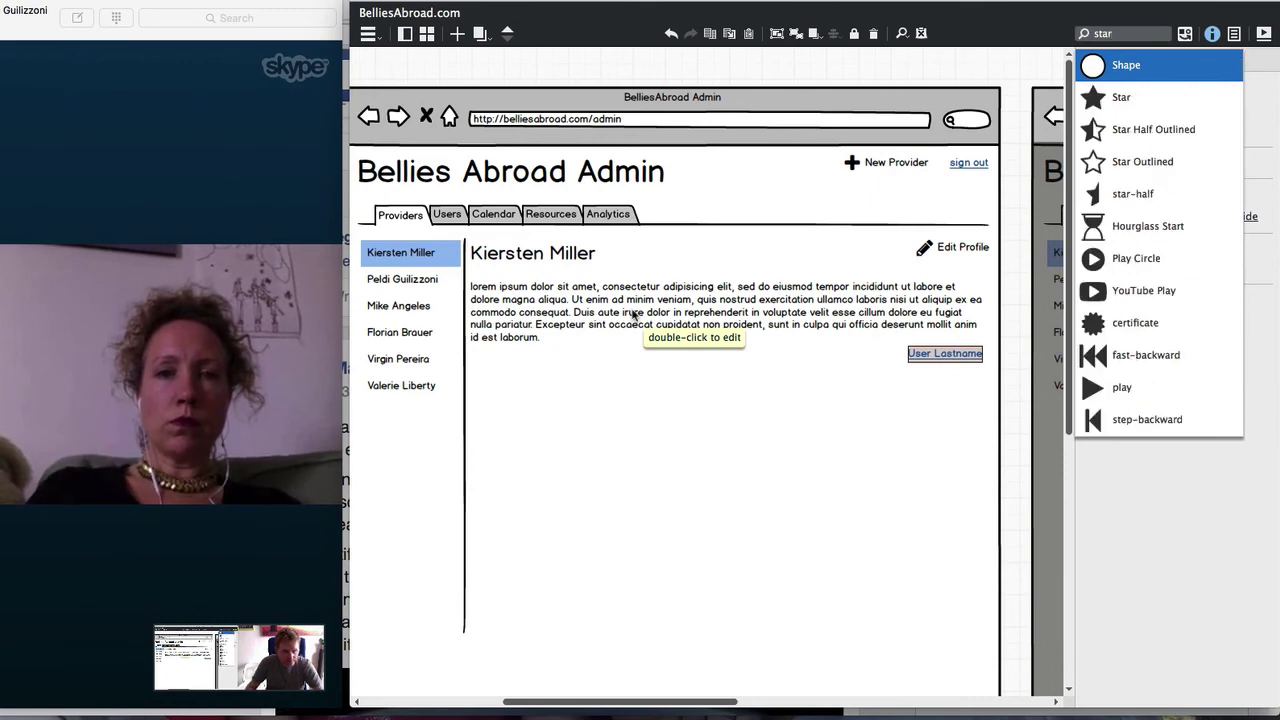
Add an extra-small Star icon under the paragraph and copy it into four stars
key("Down")
key("Return")
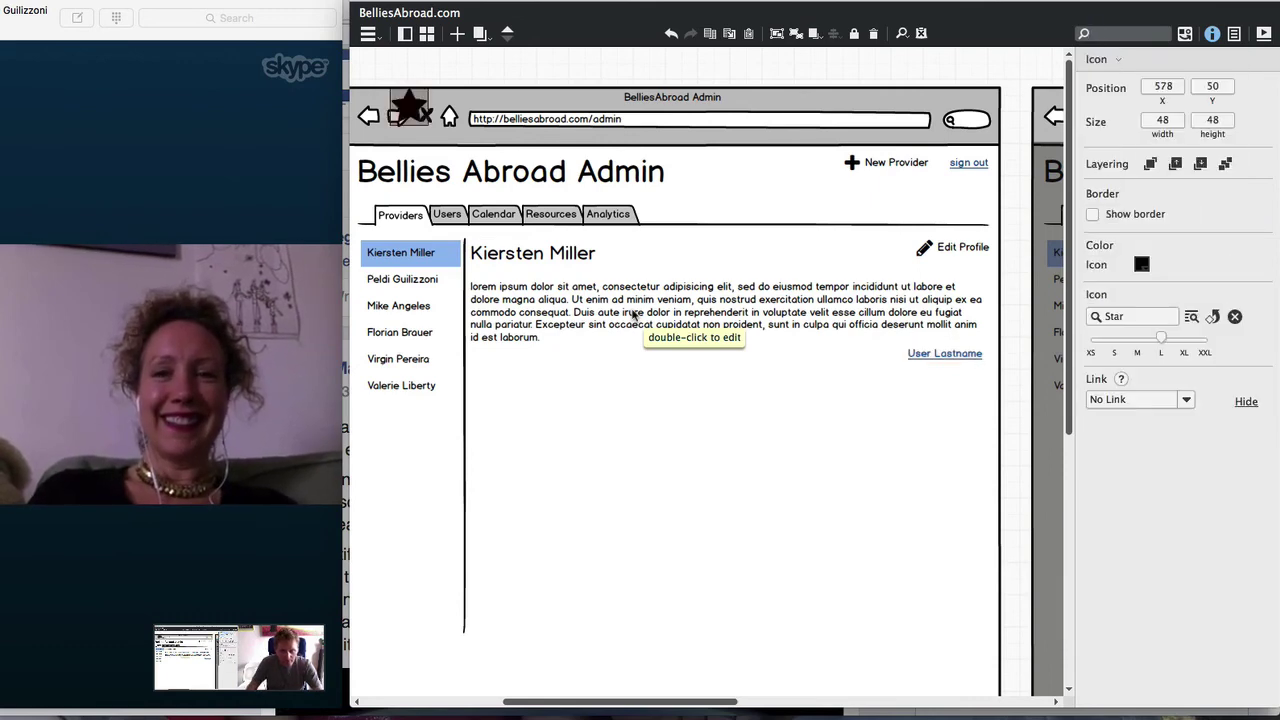
left_click_drag(415, 110, 495, 367)
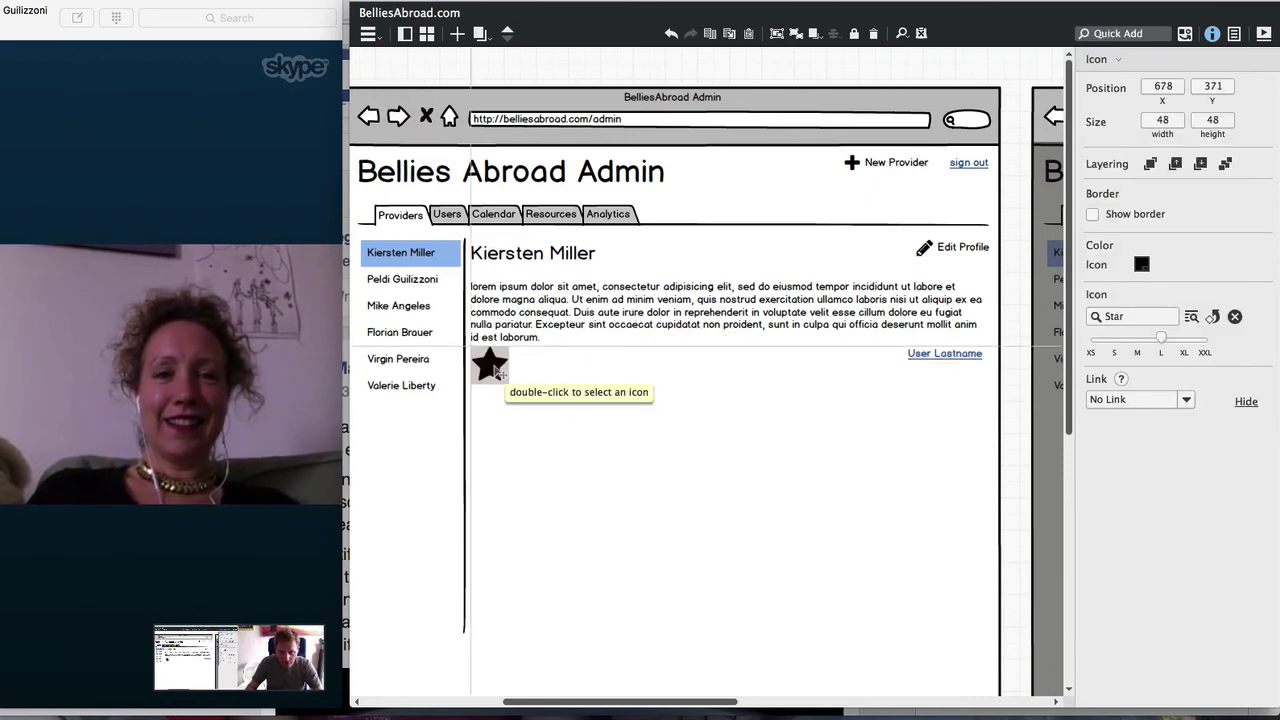
left_click_drag(1160, 341, 1091, 340)
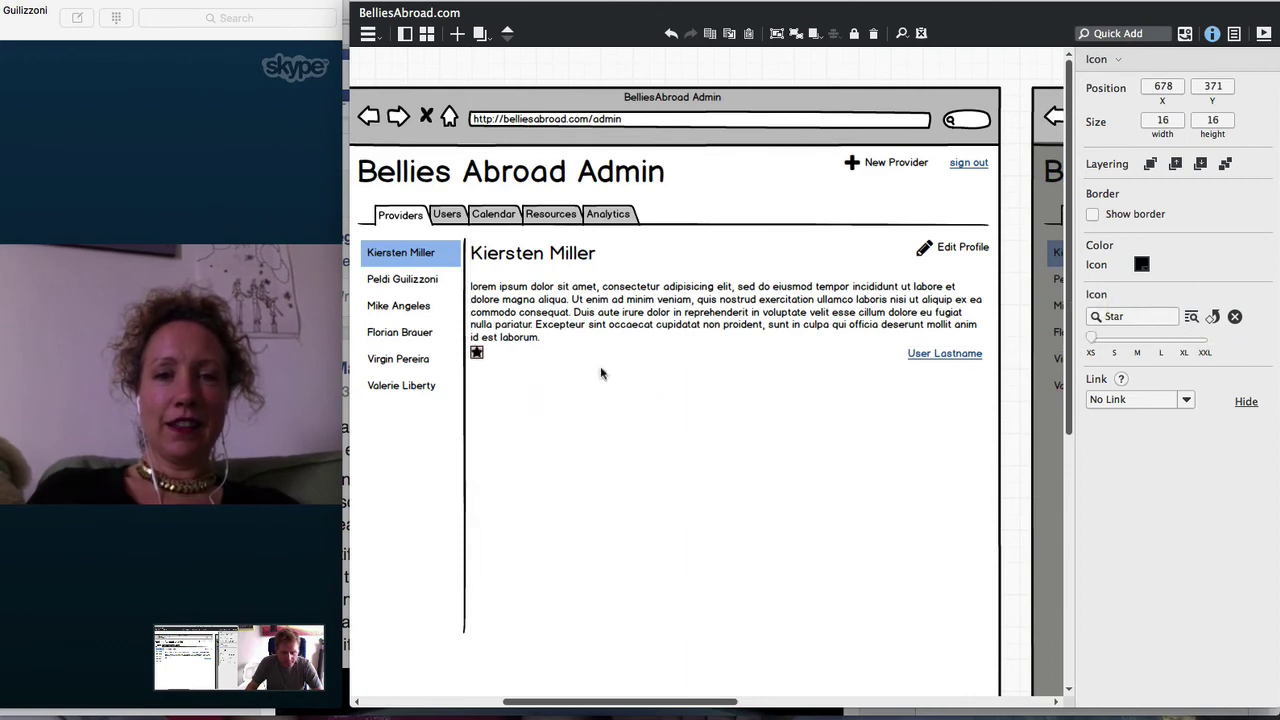
left_click_drag(479, 357, 495, 362)
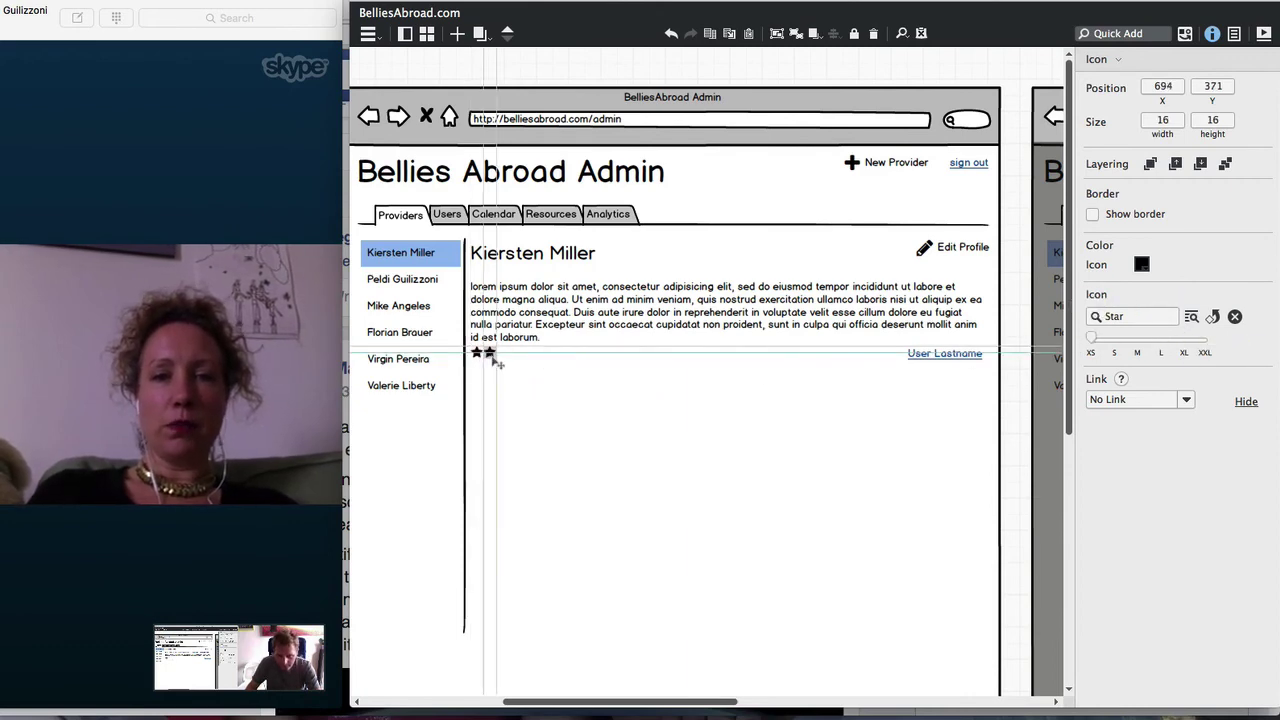
key("super+d")
key("super+d")
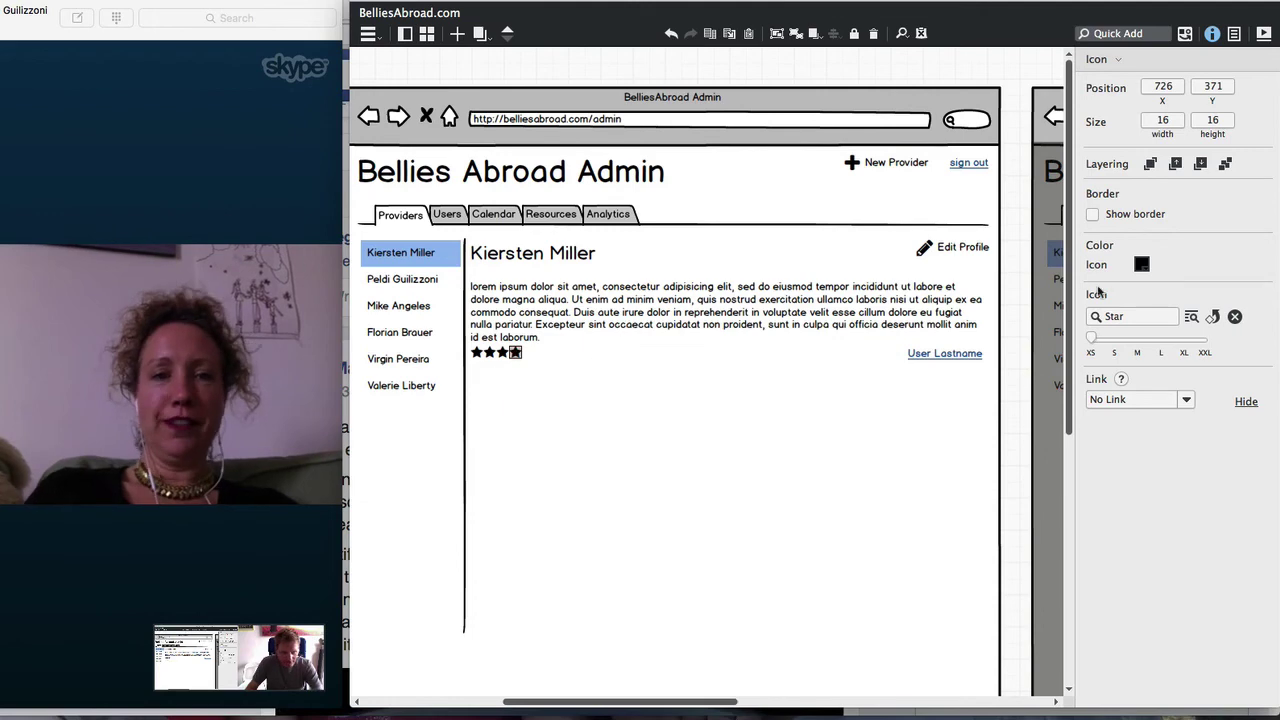
Make the fourth star a half star, add an outlined fifth star, and select all five
left_click(1117, 316)
type("star")
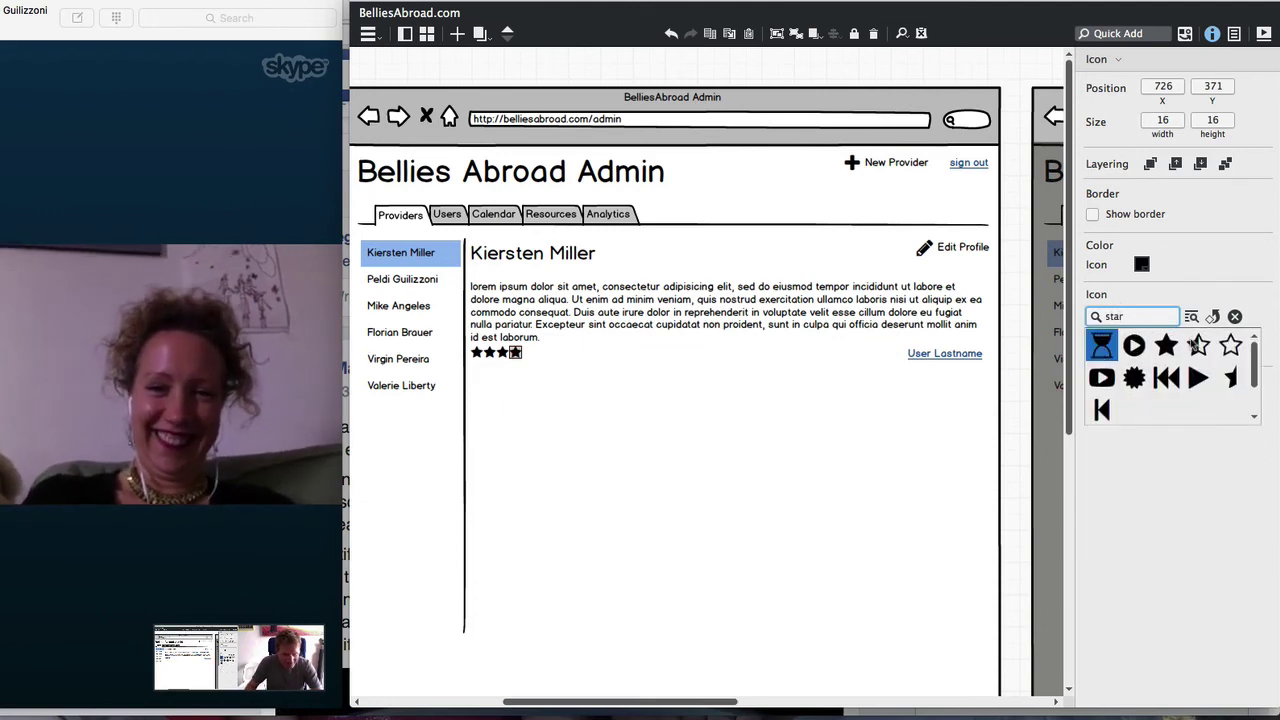
left_click(1198, 345)
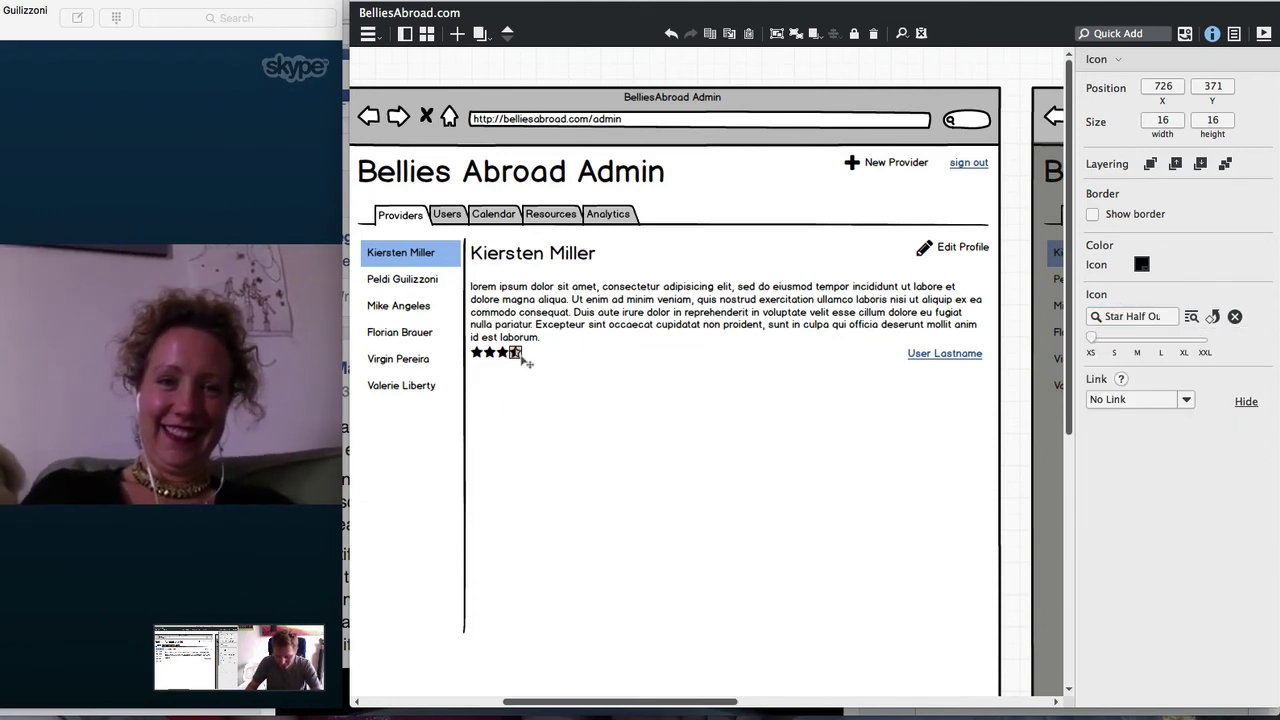
key("super+d")
left_click(1156, 317)
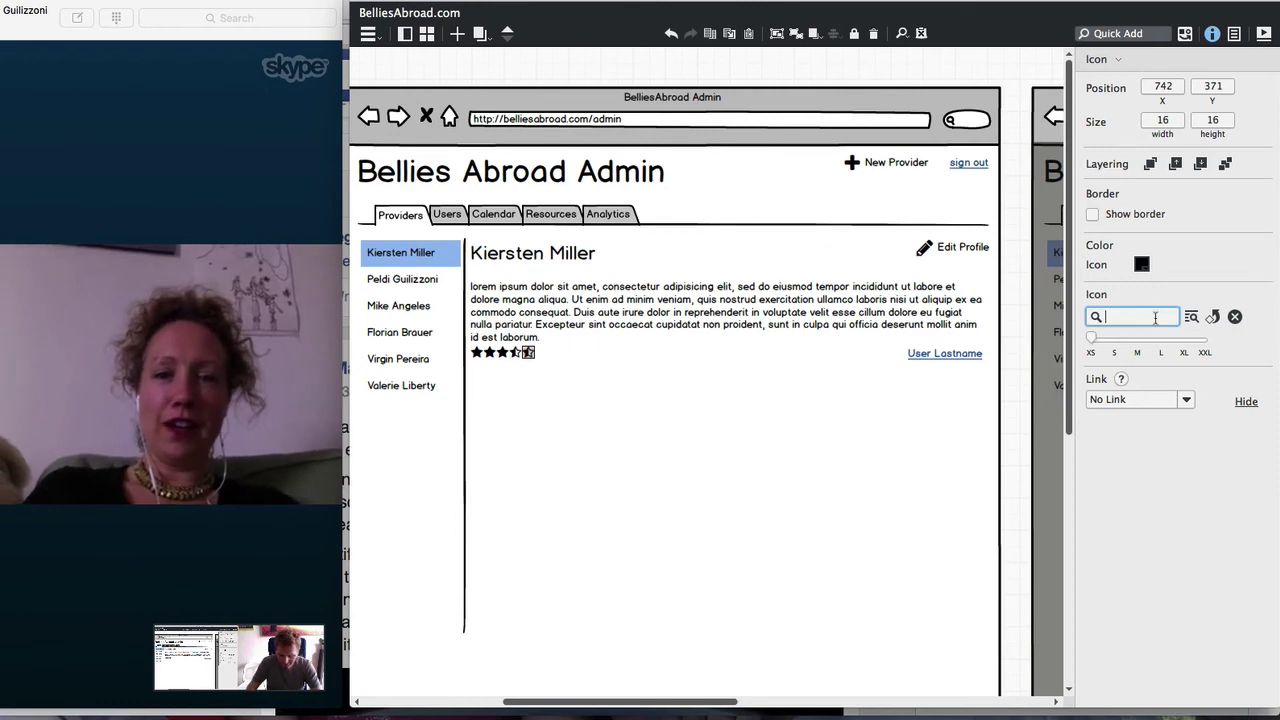
type("star")
left_click(1222, 342)
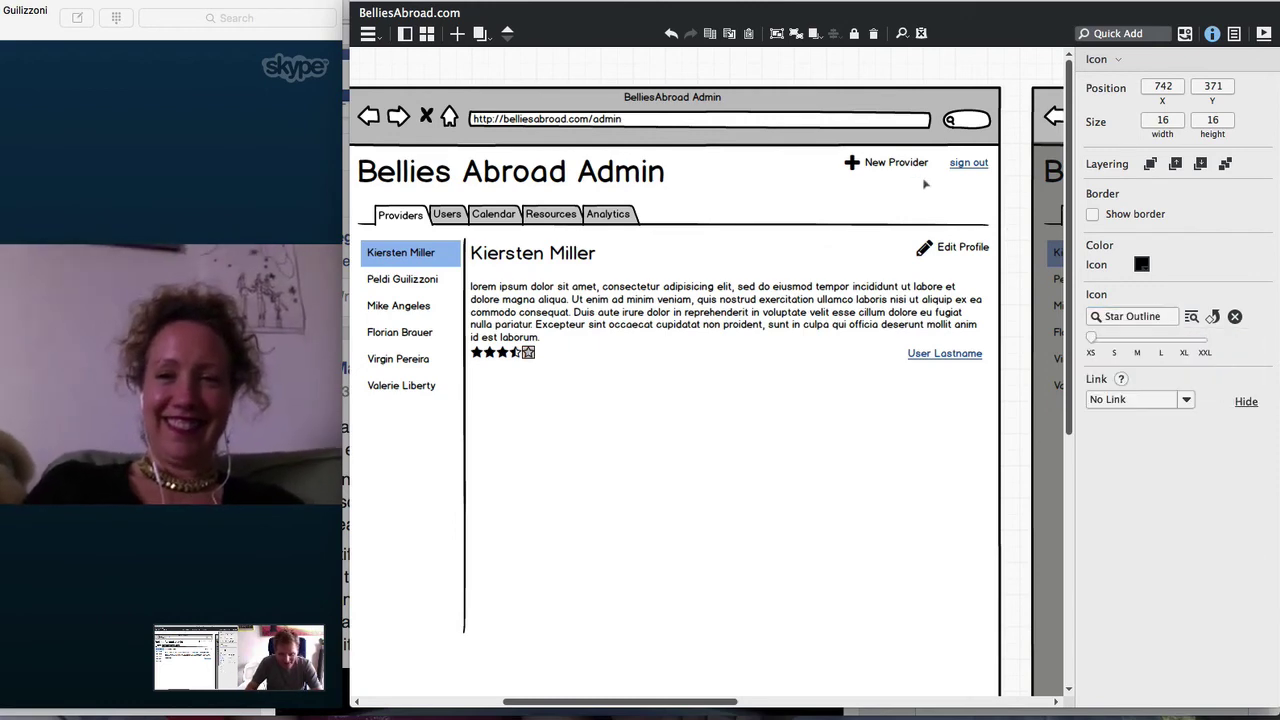
left_click(940, 70)
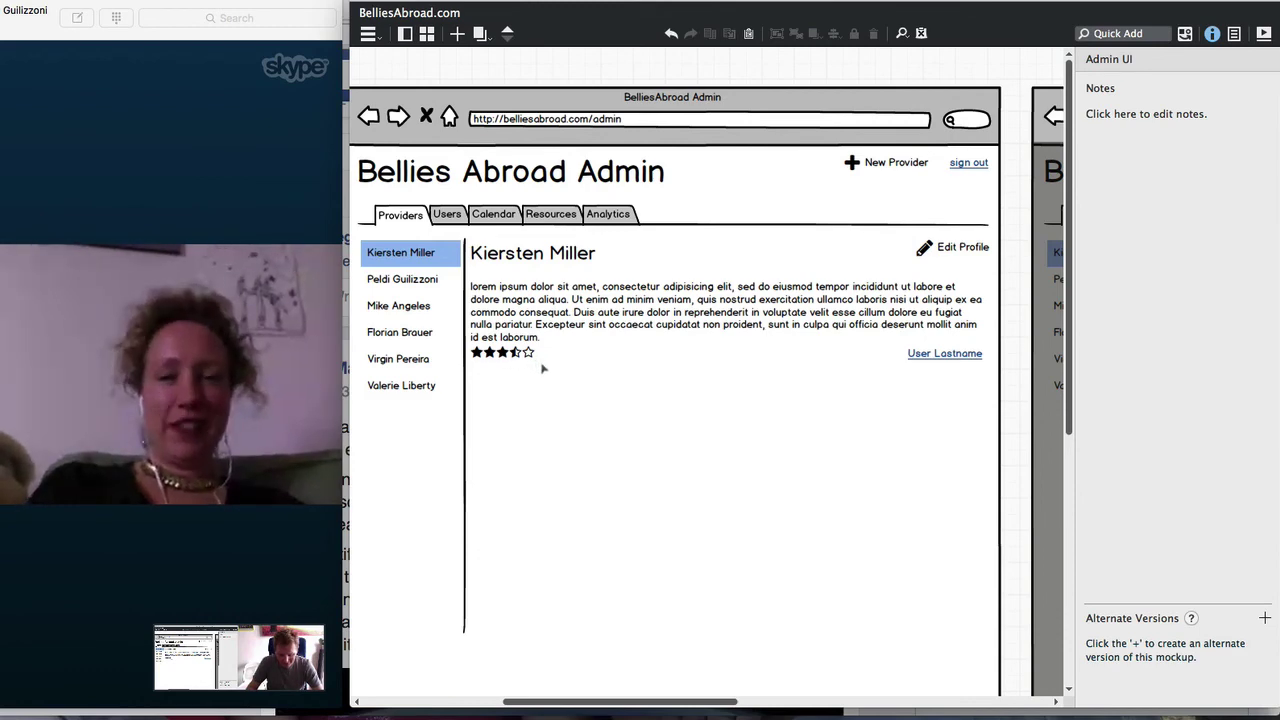
left_click_drag(546, 370, 452, 340)
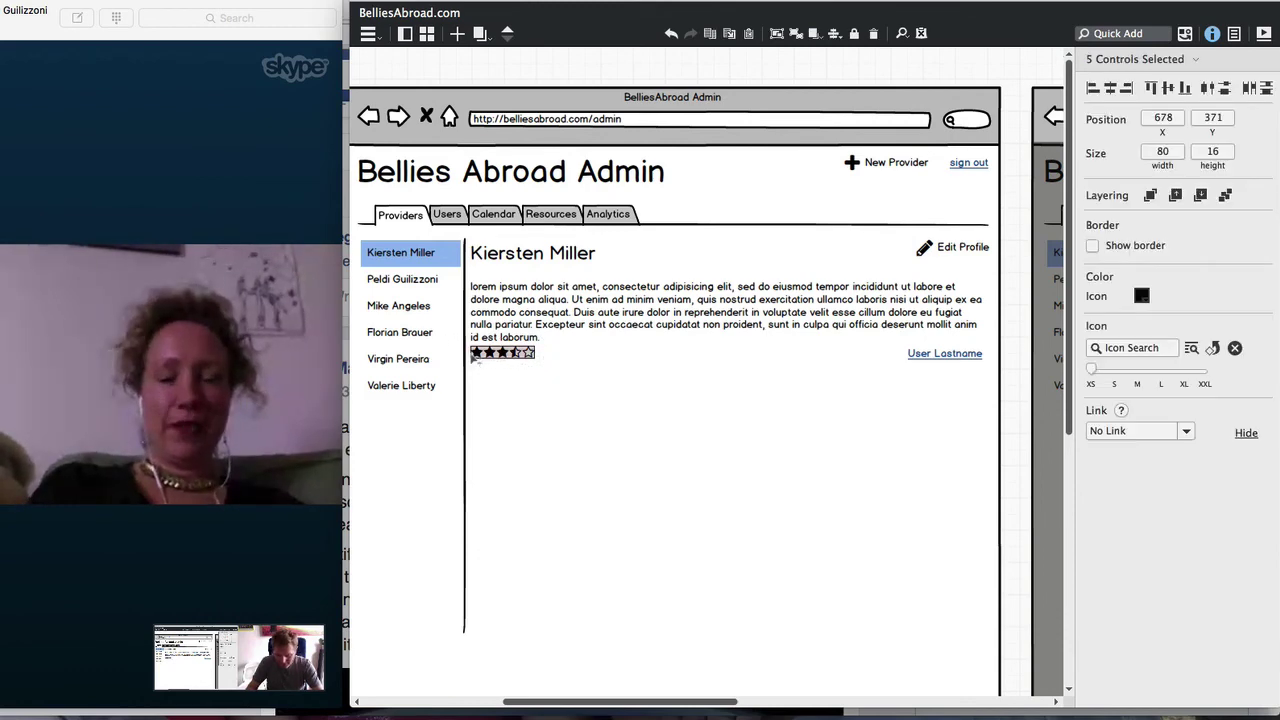
Group the five stars into one rating and place the User Lastname link beside it
key("super+g")
left_click_drag(688, 360, 845, 362)
key("ctrl+z")
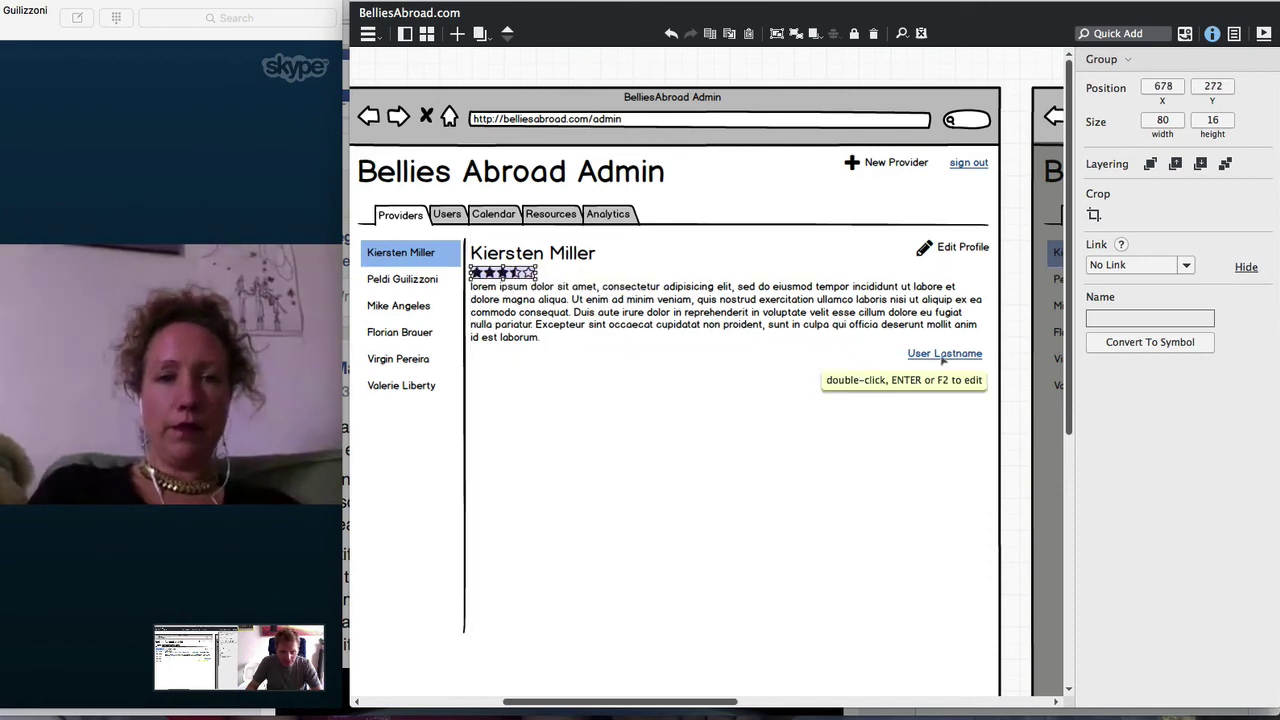
left_click_drag(944, 362, 563, 320)
left_click(527, 273, "shift")
left_click(561, 306, "shift")
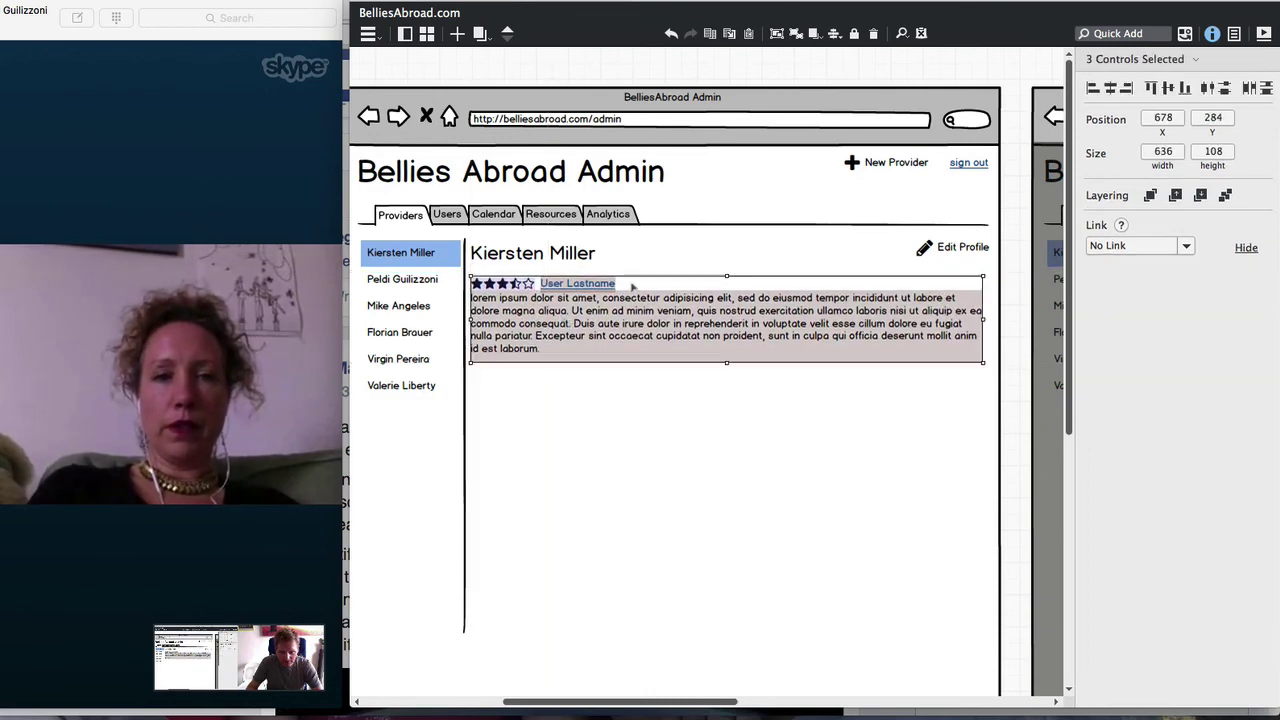
left_click(706, 73)
Add a 'May 2, 2016' date label at the right end of the rating row
type("la")
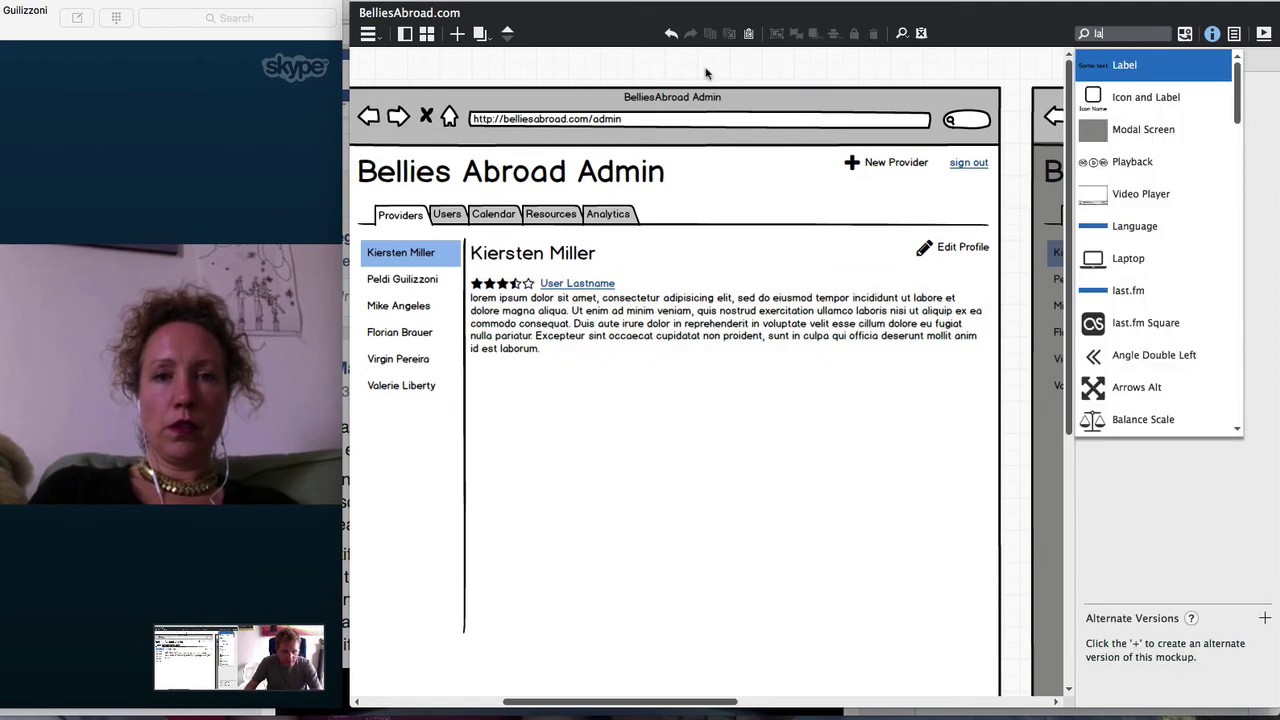
key("Return")
left_click_drag(423, 103, 652, 288)
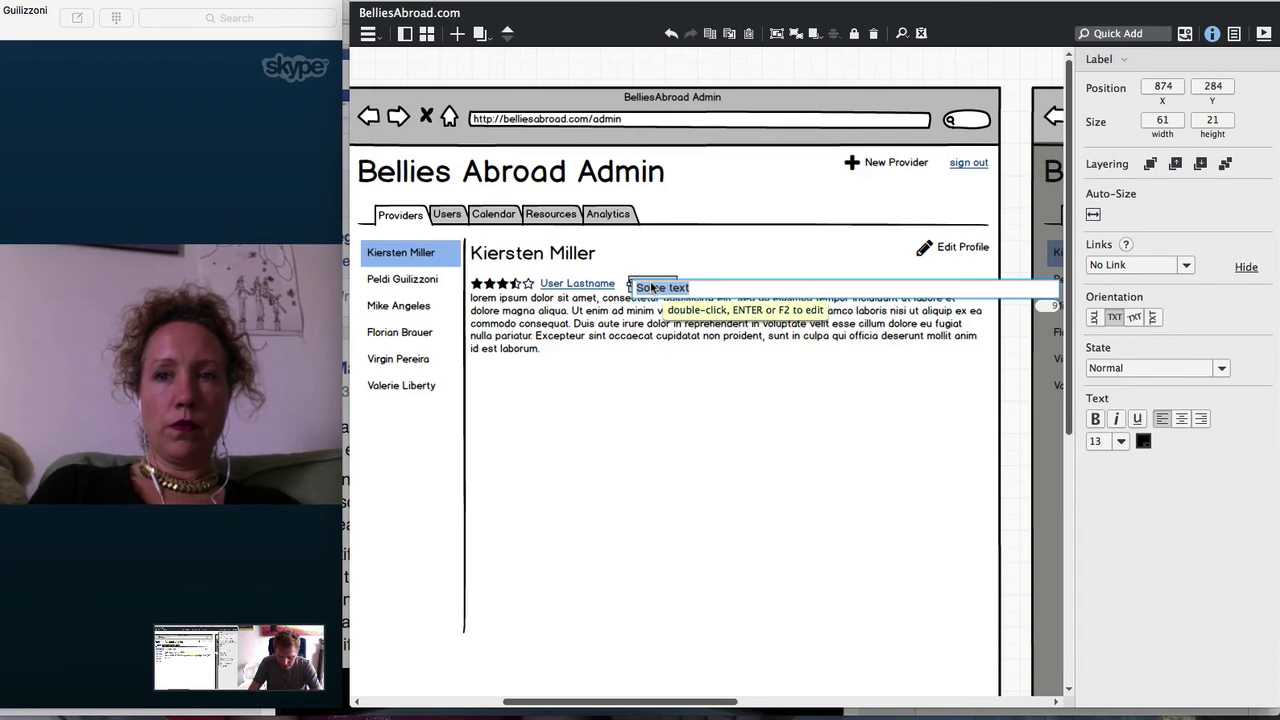
type("Mo")
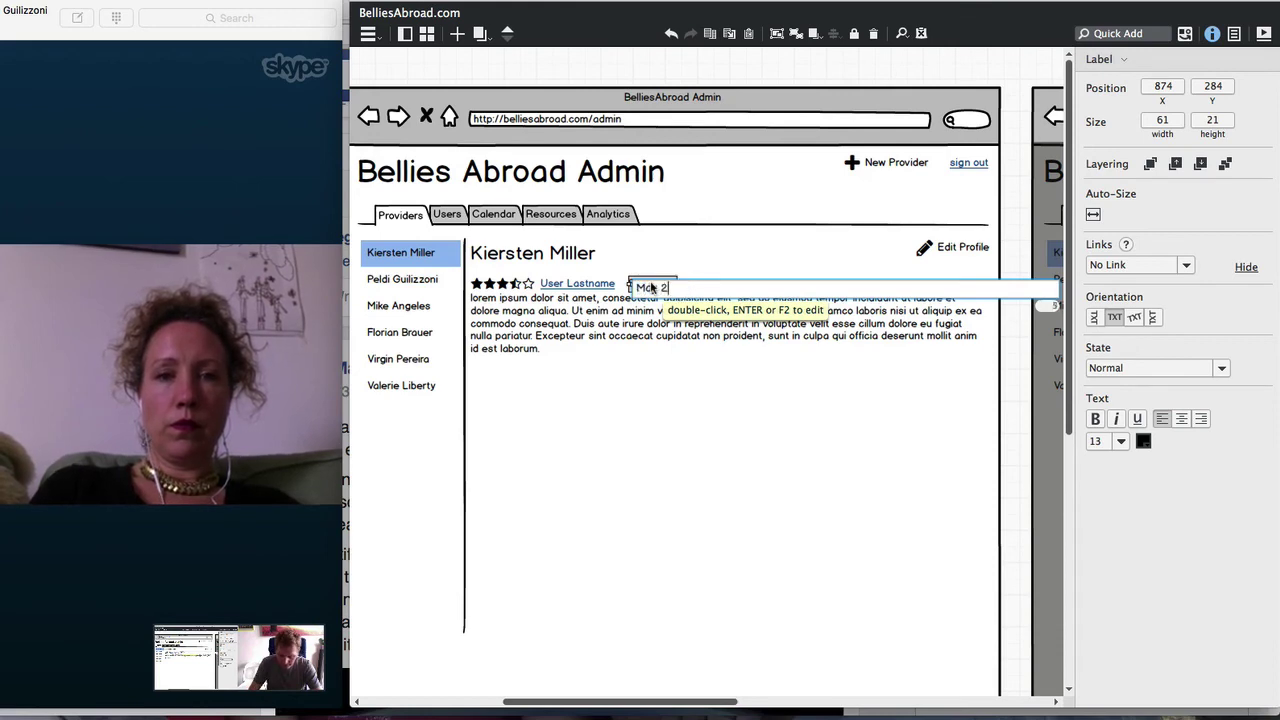
type("r 2, 201")
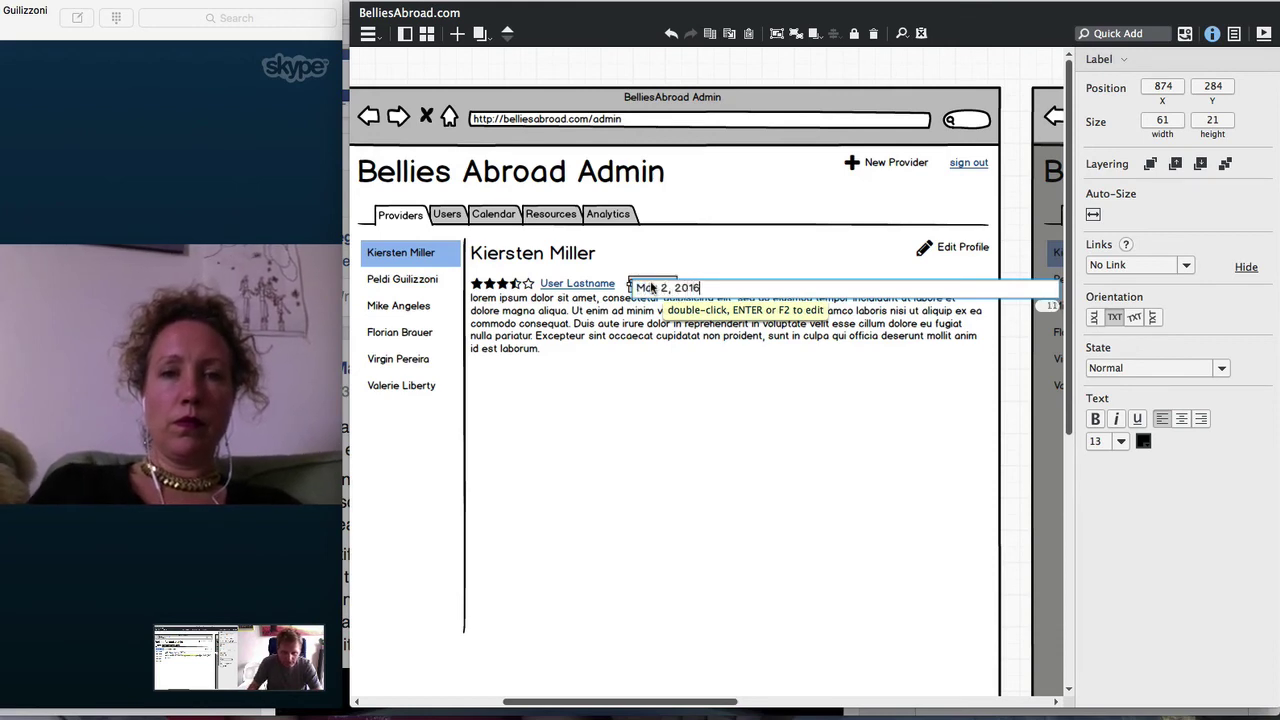
type("6")
key("Return")
left_click_drag(645, 287, 948, 289)
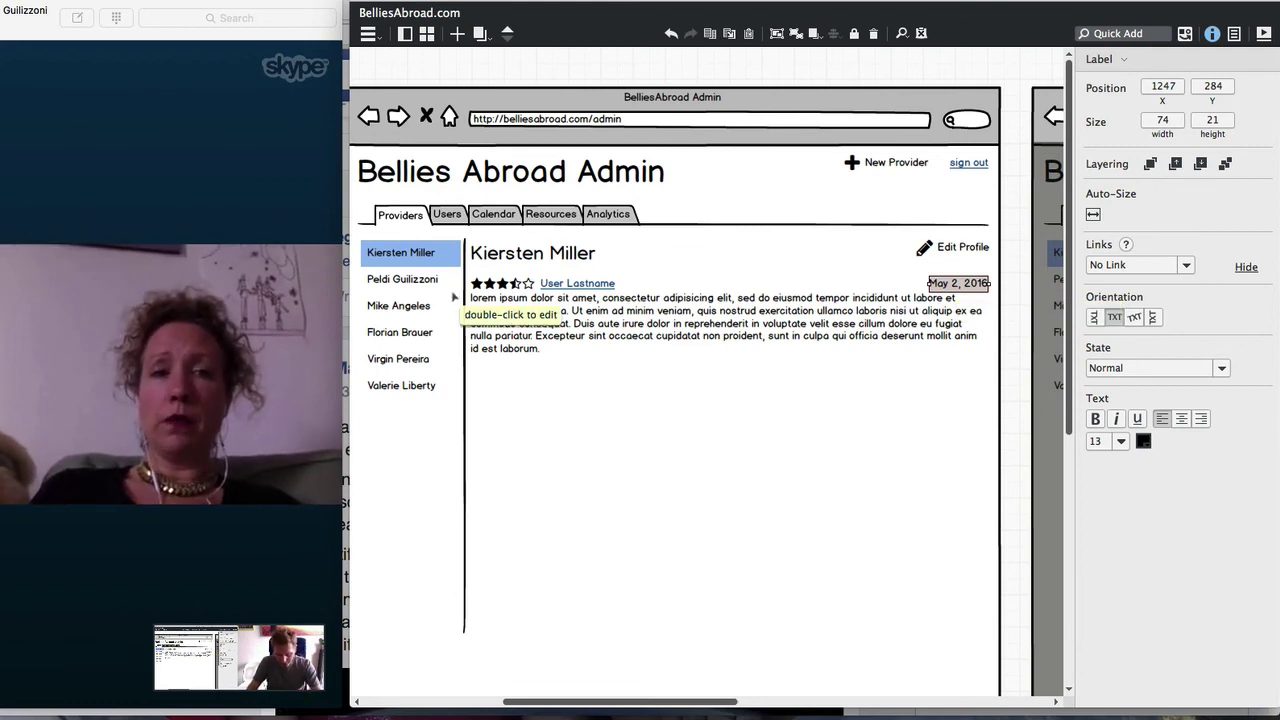
key("slash")
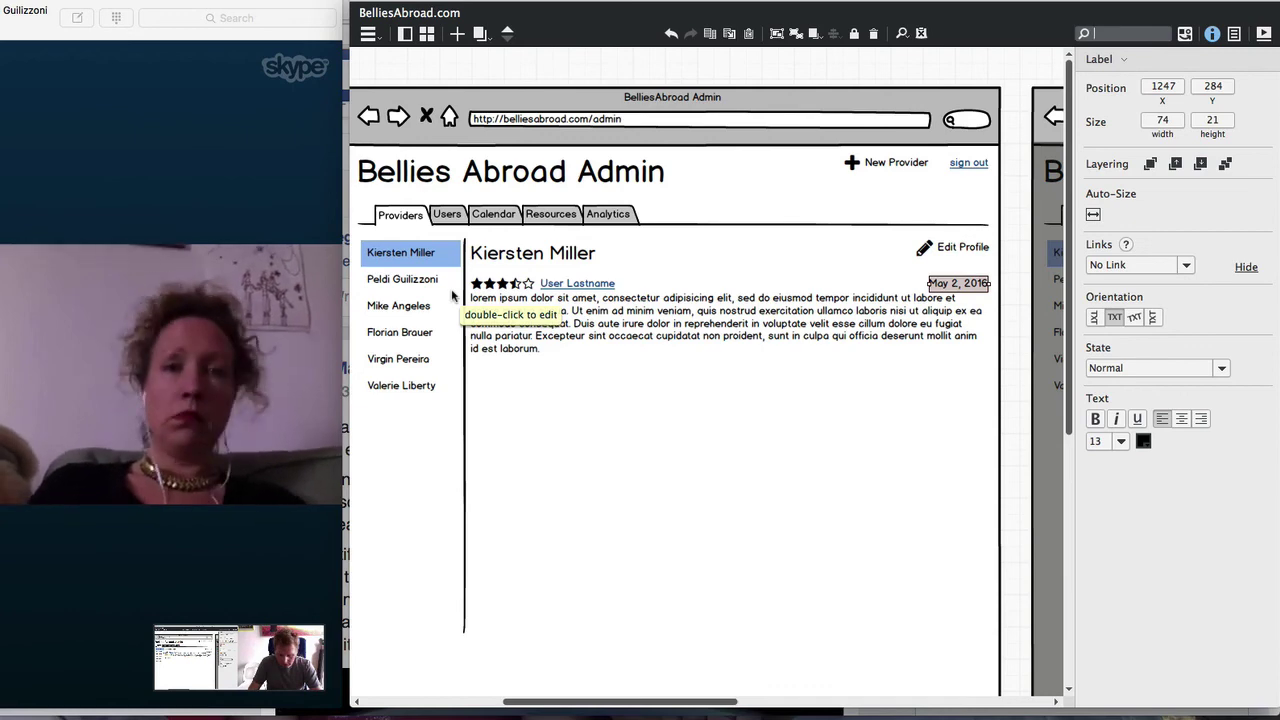
Insert an Icon component through Quick Add, then delete the unwanted icon
type("one")
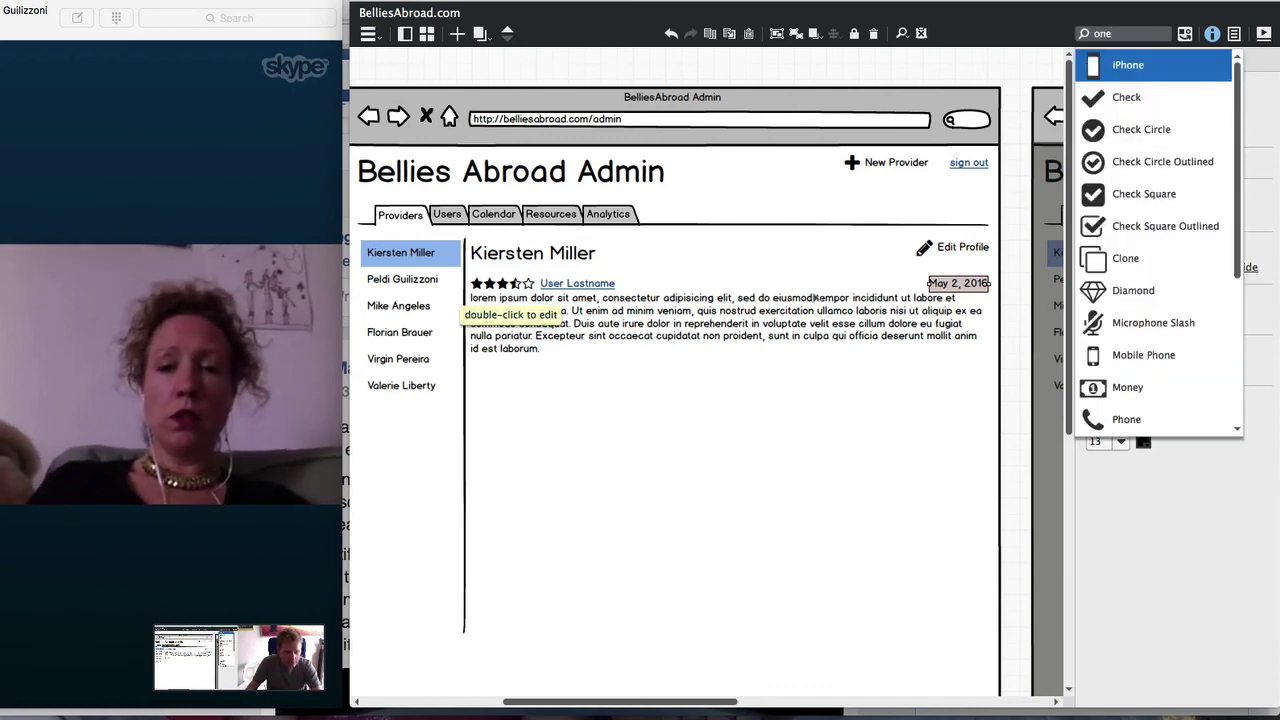
scroll(1210, 193, "down", 3)
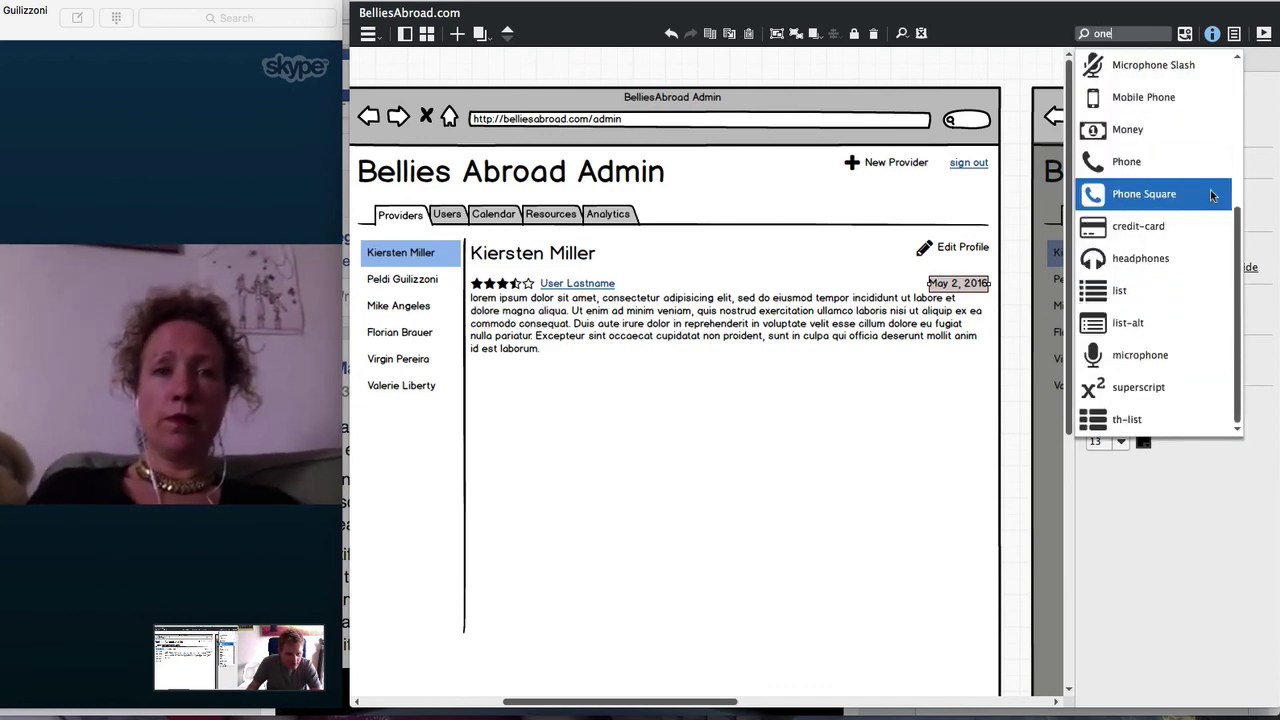
scroll(1210, 193, "up", 3)
key("BackSpace")
key("BackSpace")
key("BackSpace")
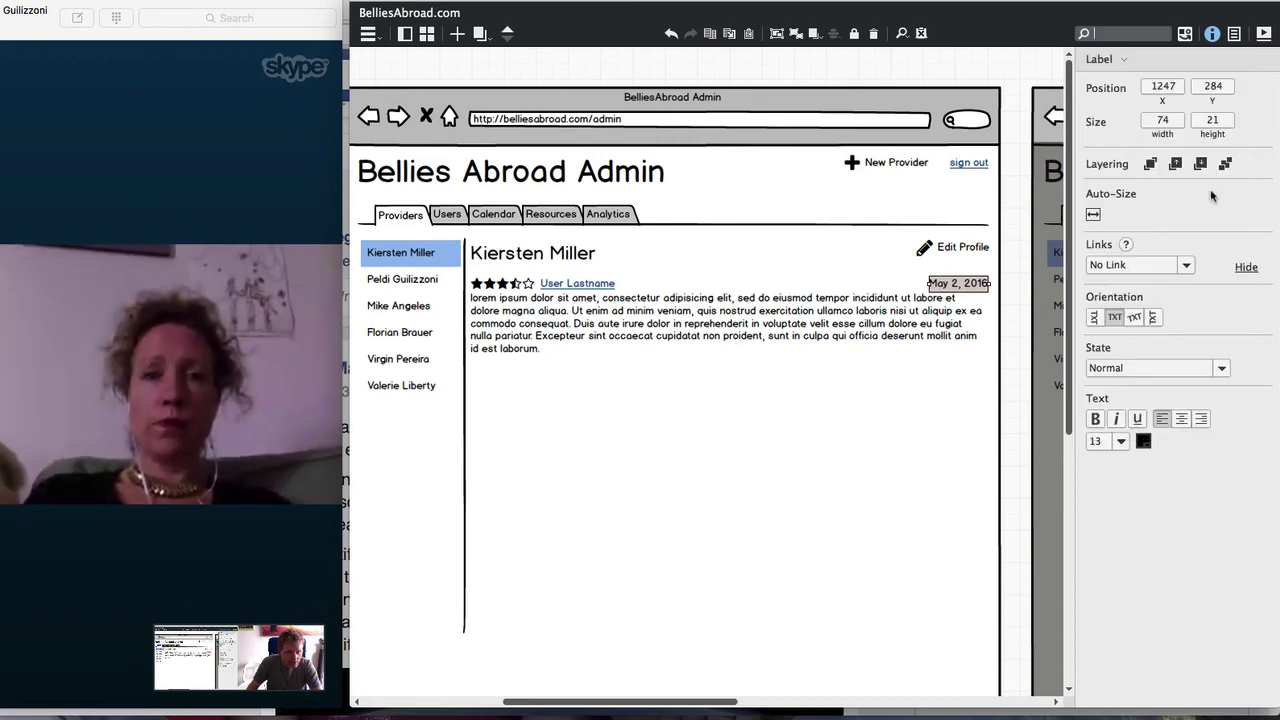
type("icon")
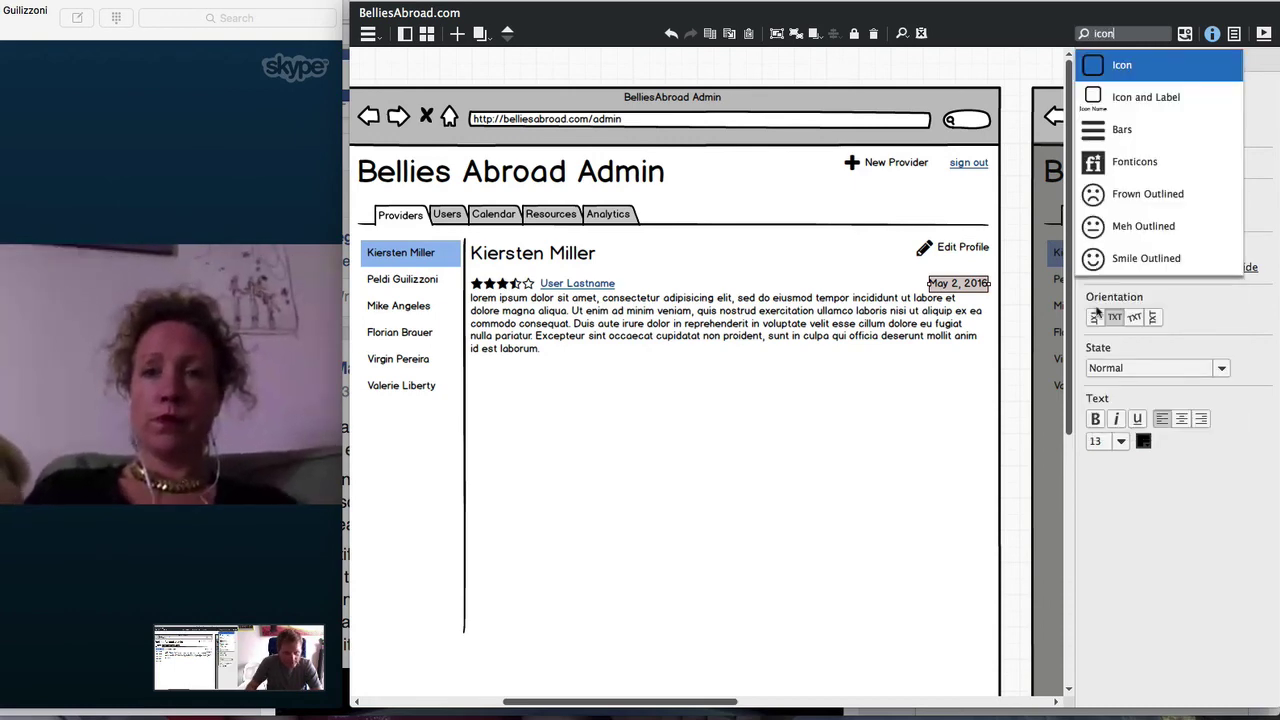
key("Down")
key("Up")
key("Return")
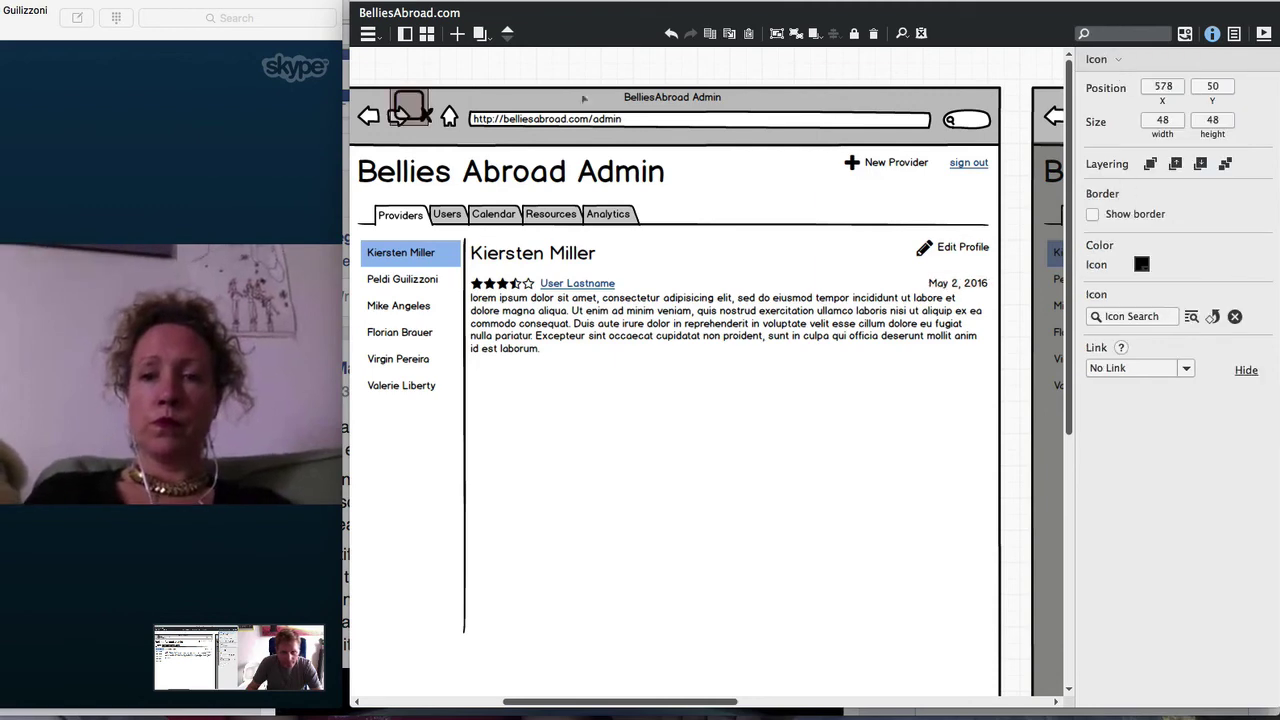
left_click_drag(398, 116, 740, 267)
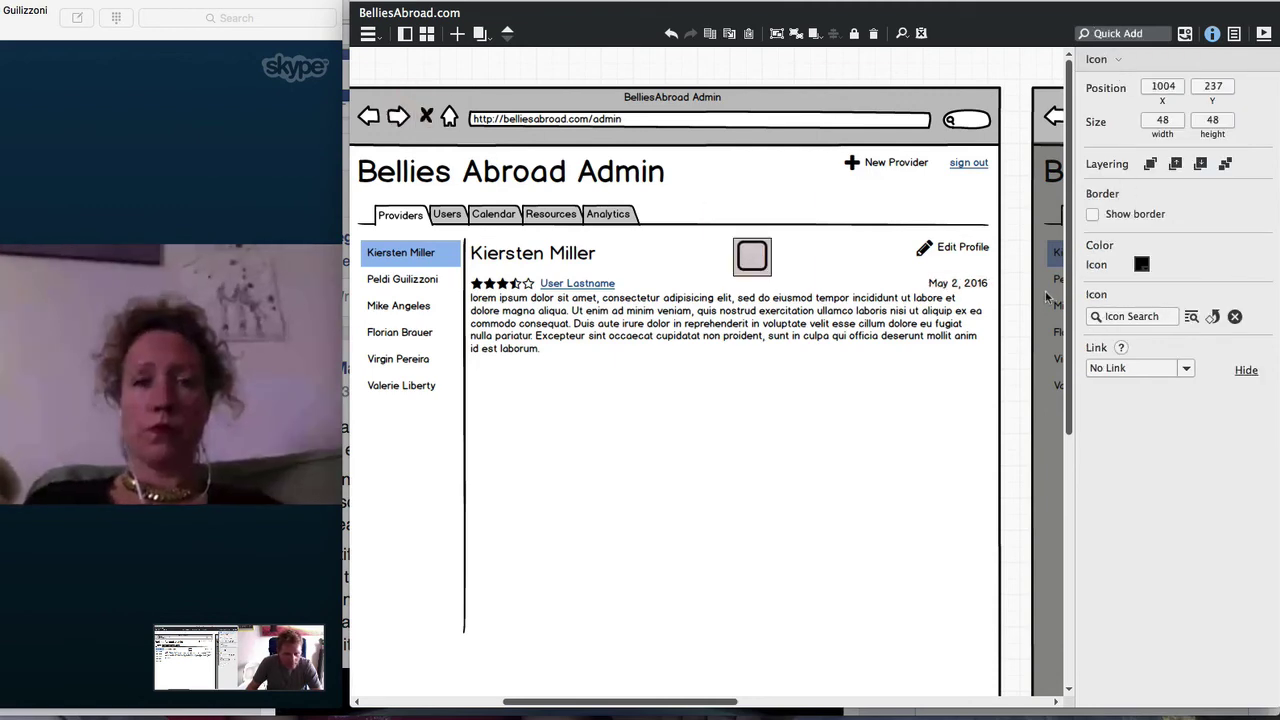
key("BackSpace")
Insert a blue, extra-small Circle icon and place it beside a provider's name in the list
type("circ")
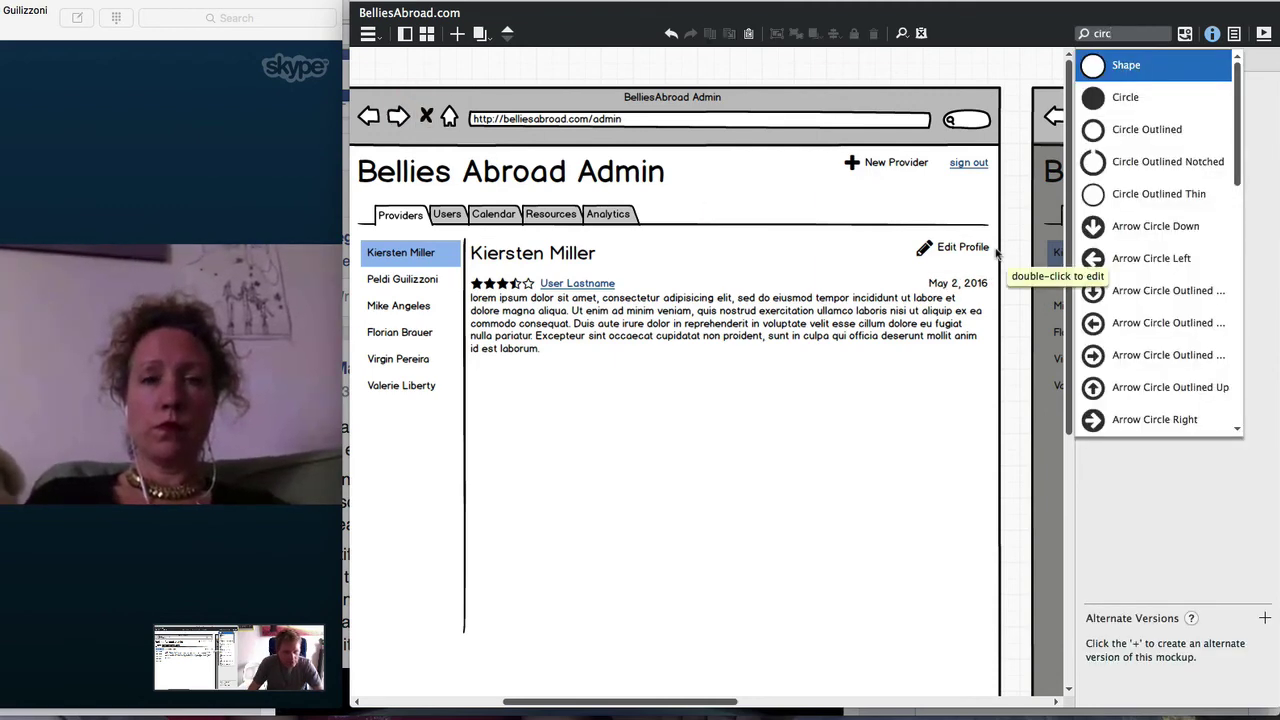
key("Down")
key("Return")
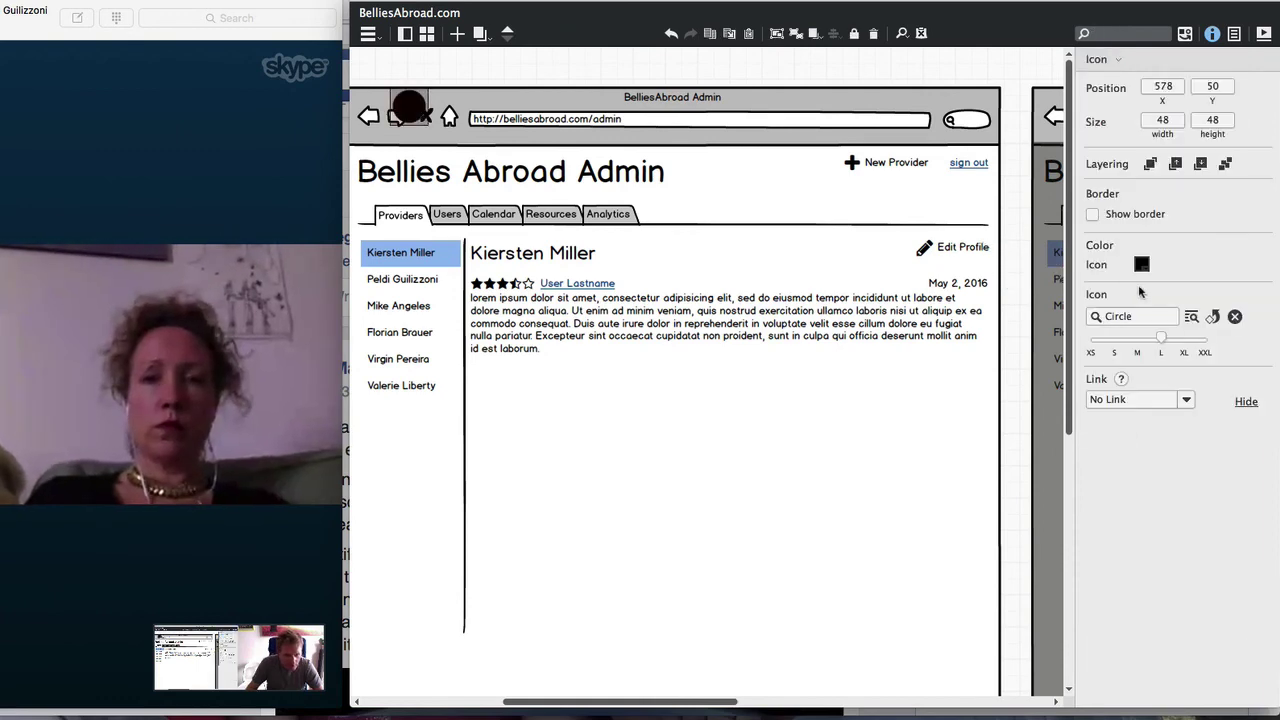
left_click(1141, 264)
left_click(1224, 325)
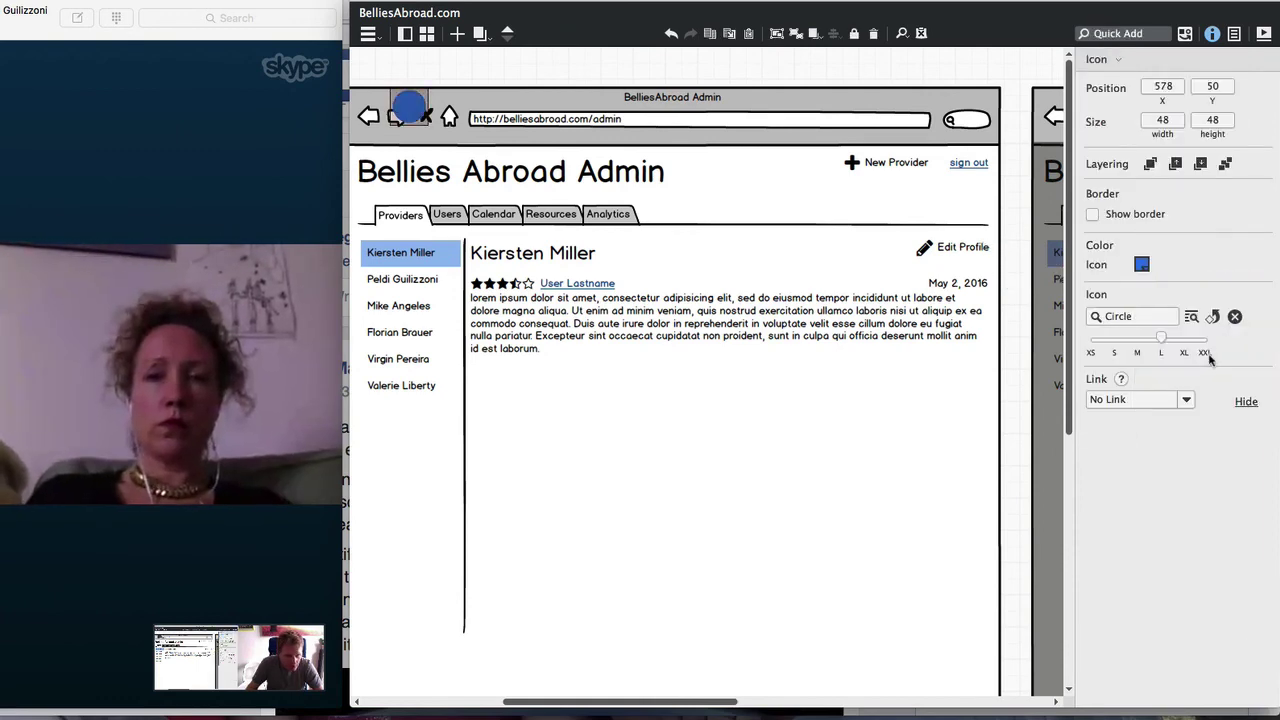
left_click_drag(1160, 340, 1091, 340)
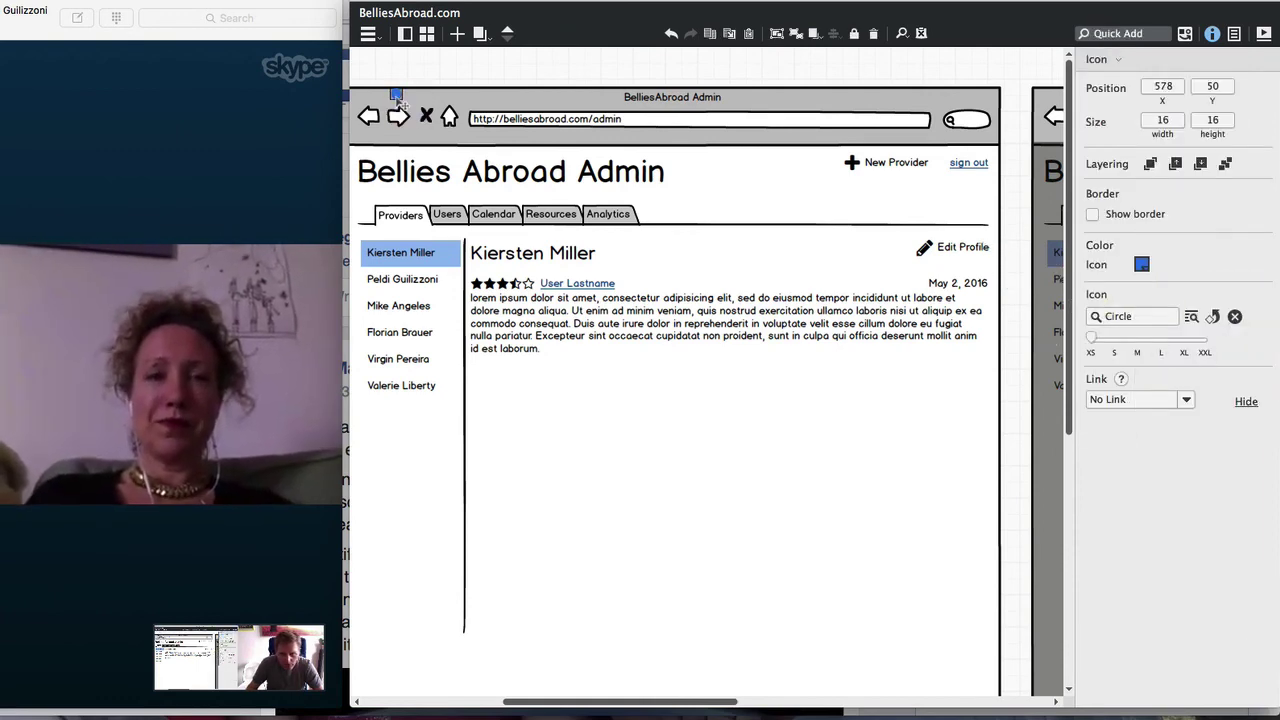
left_click_drag(398, 100, 452, 308)
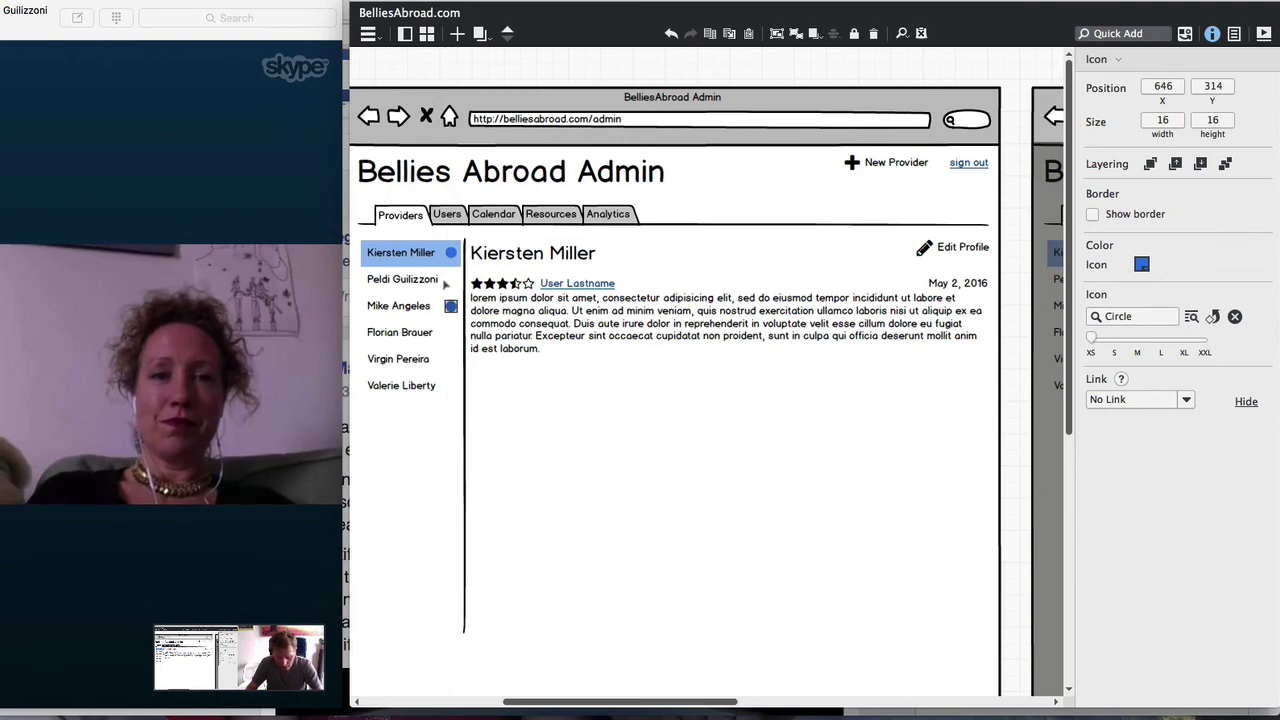
key("super+equal")
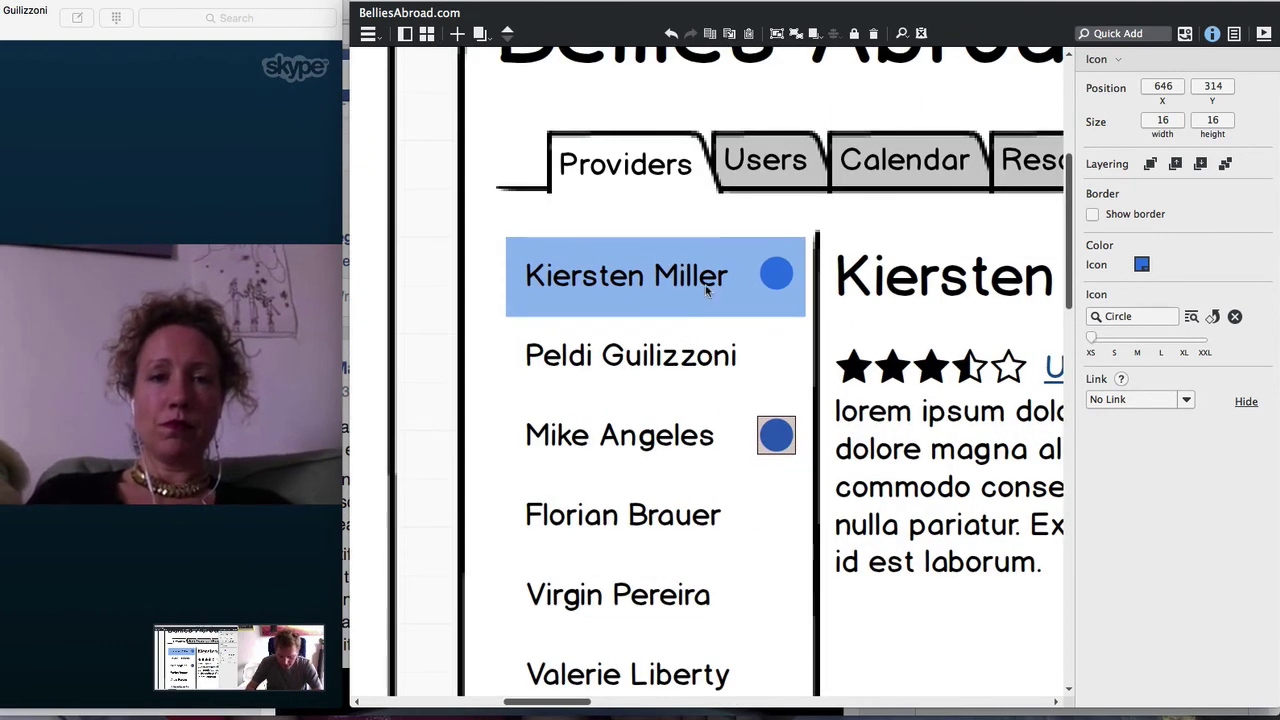
Add number labels '1' and '2' on top of the two blue dots
key("slash")
type("la")
key("Return")
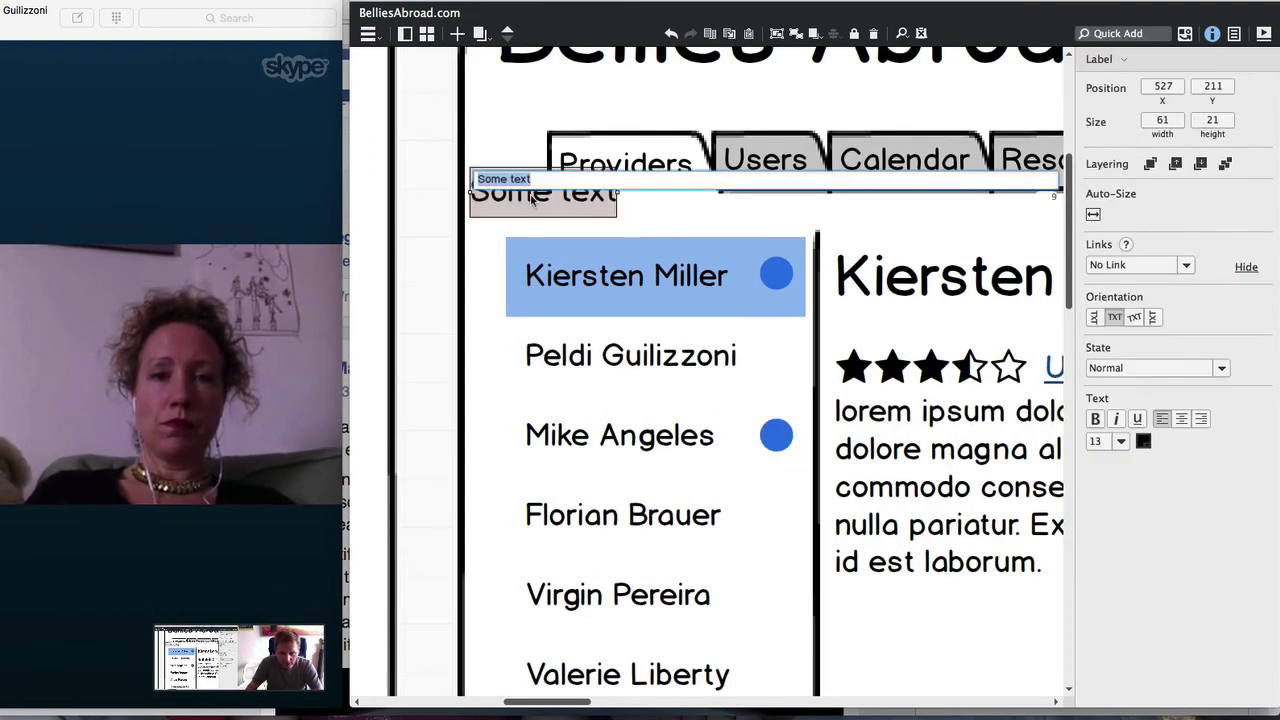
type("1")
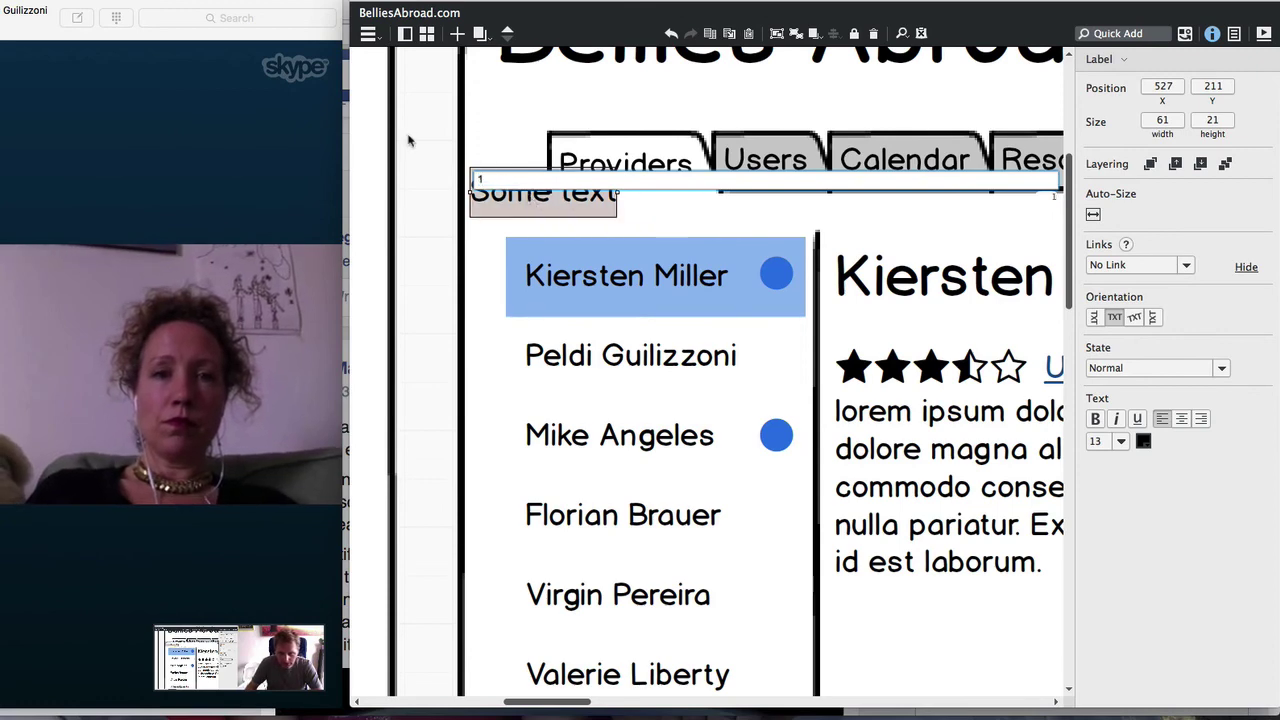
key("Return")
left_click_drag(485, 192, 787, 287)
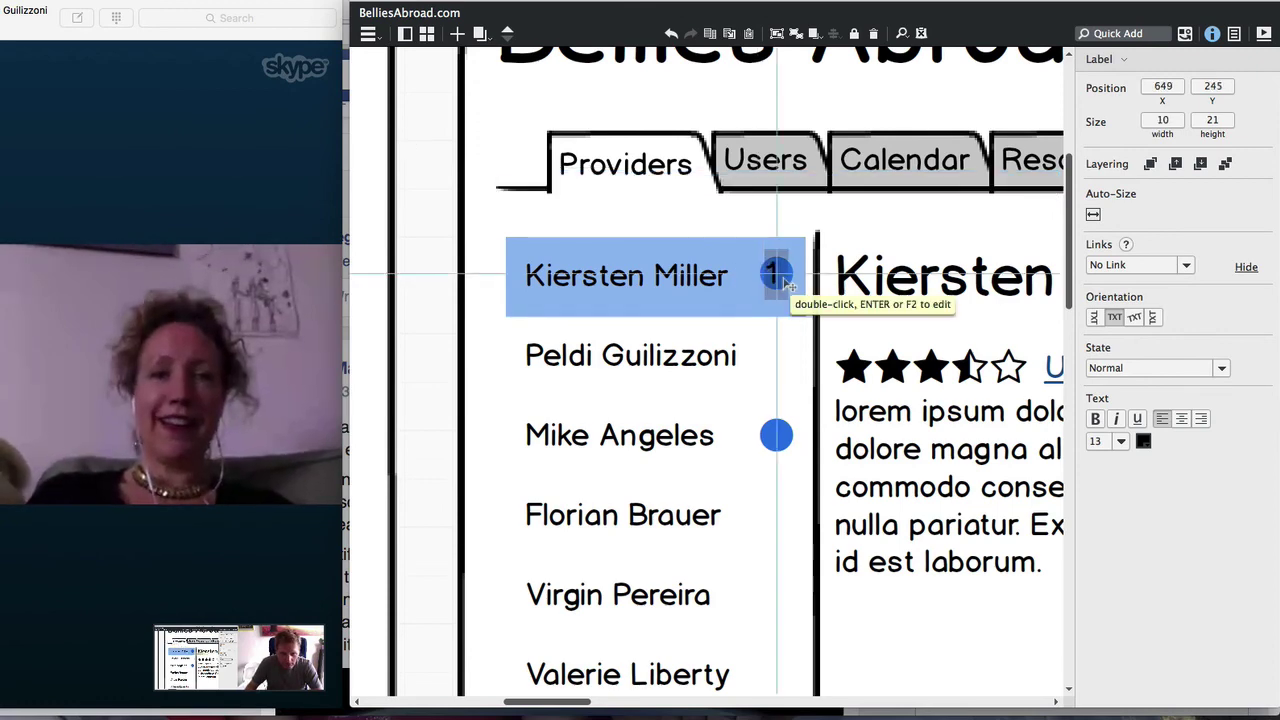
key("Right")
key("Right")
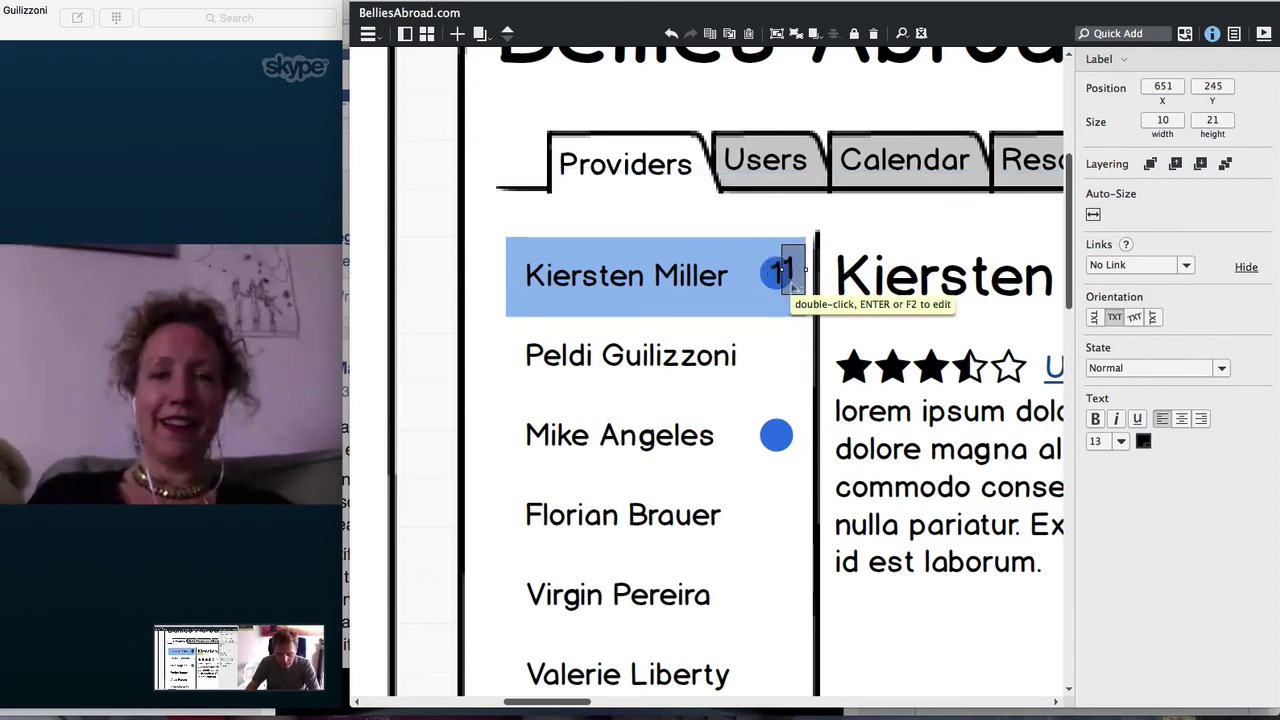
left_click_drag(790, 283, 787, 451)
type("2")
key("Return")
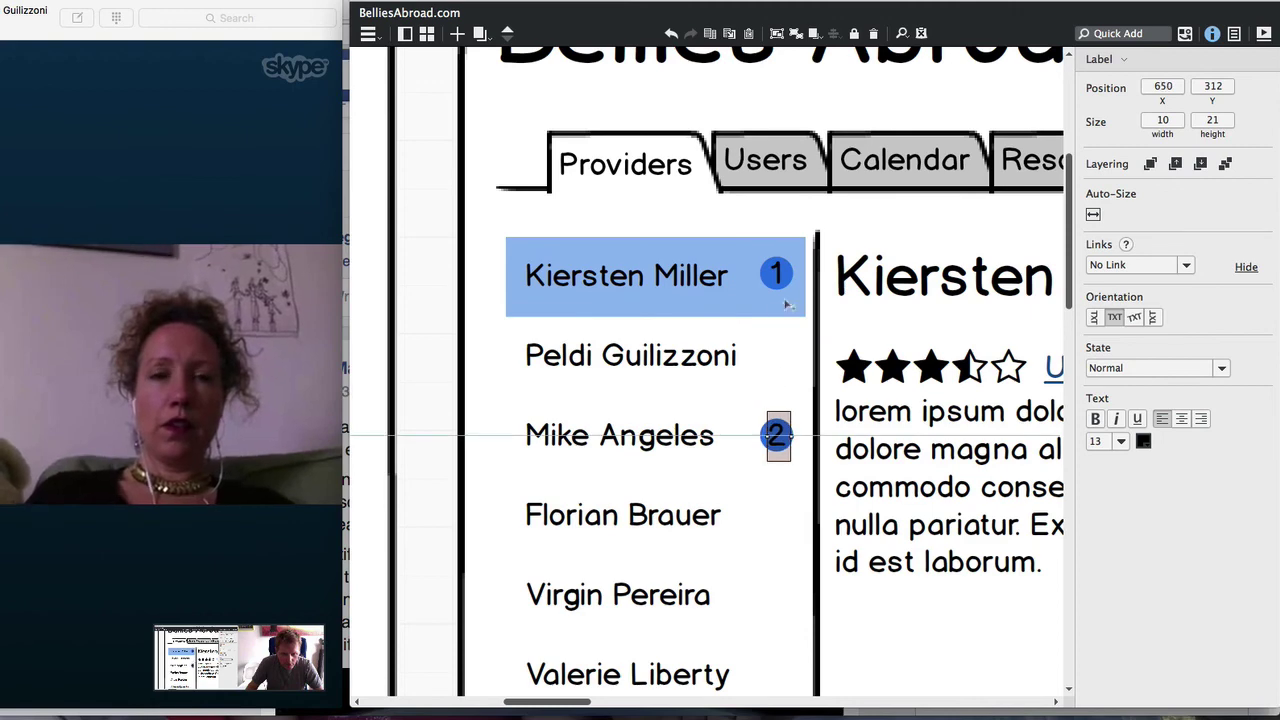
Set both number labels to font size 10 with white text
left_click(779, 282, "shift")
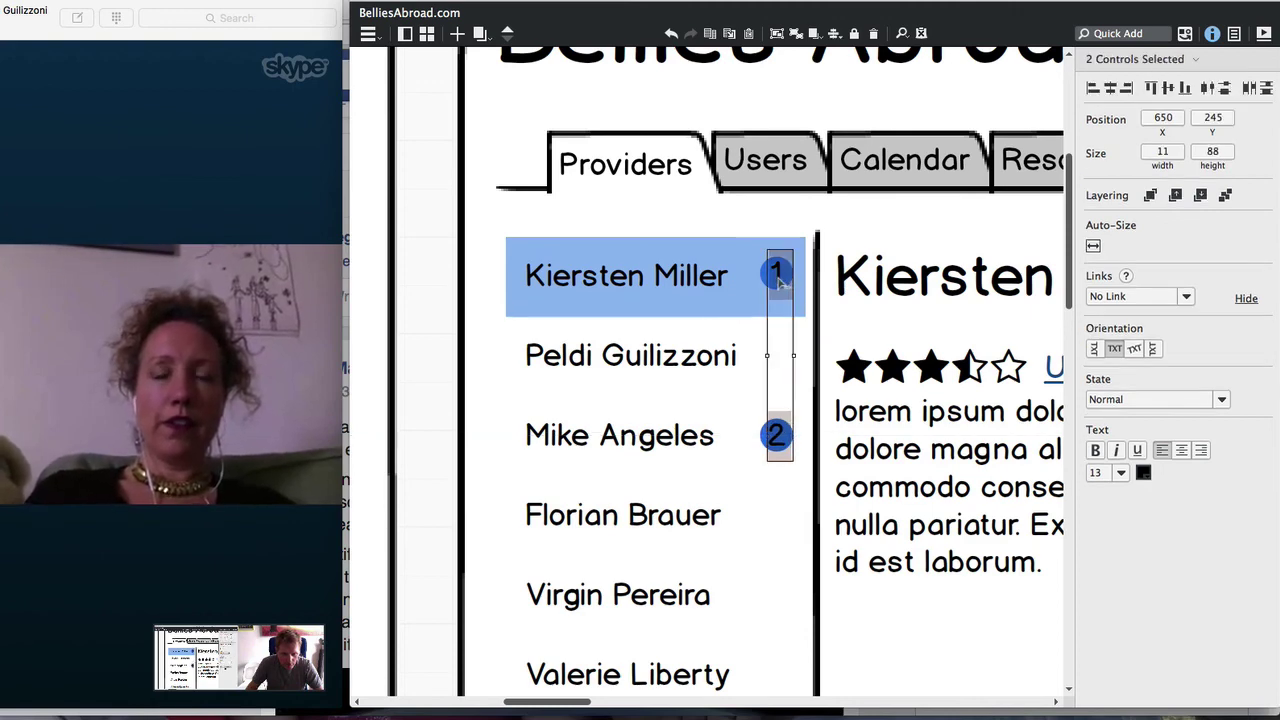
left_click(1120, 478)
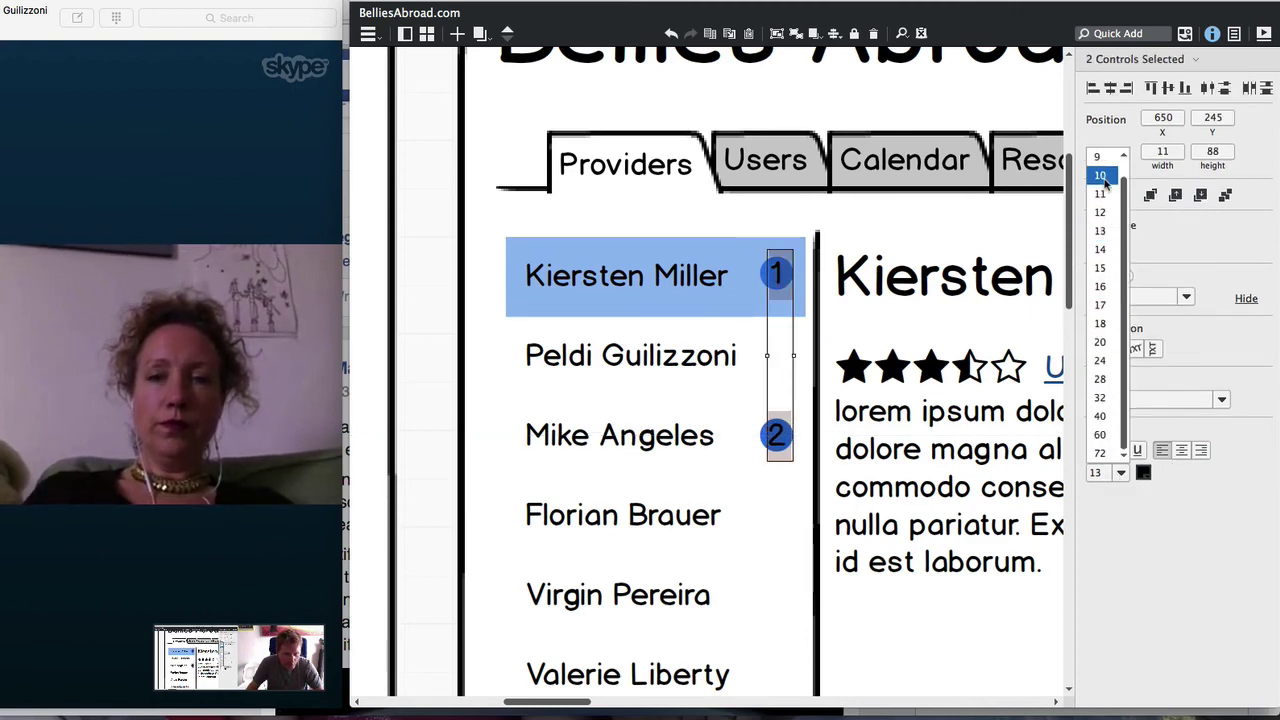
left_click(1100, 176)
left_click(1143, 473)
left_click(1258, 519)
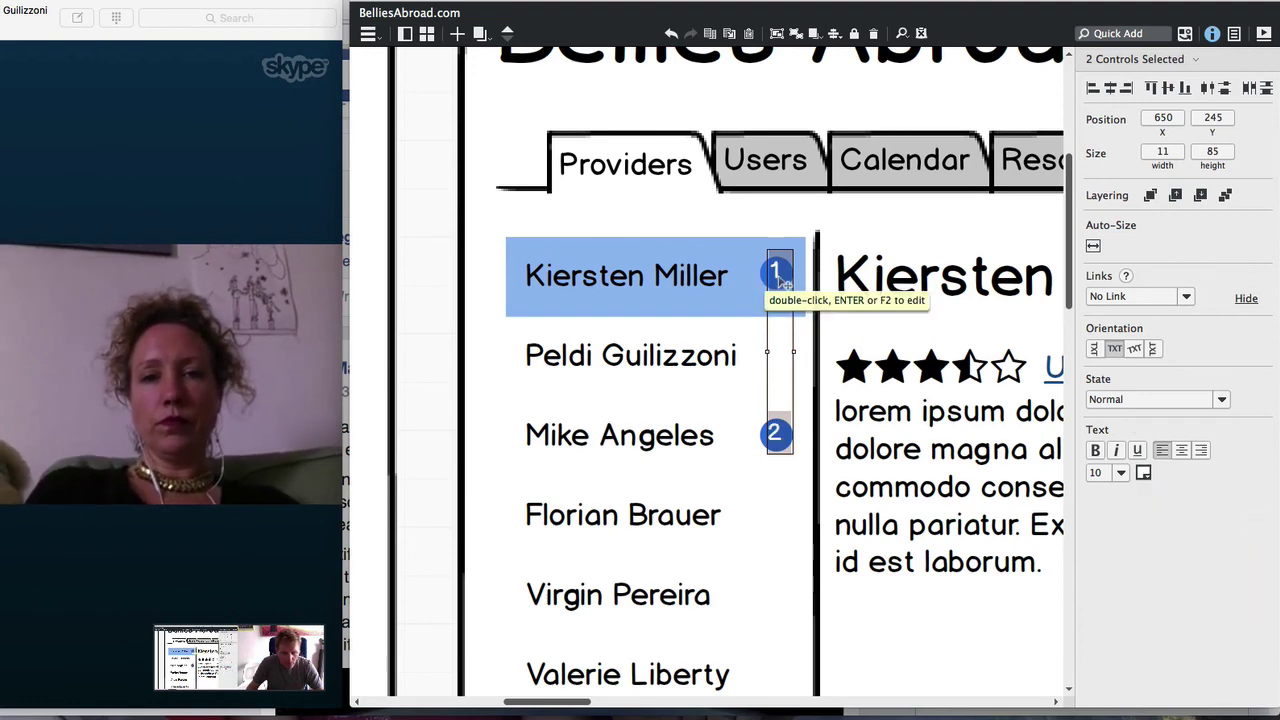
Group each number label with its blue dot to form badges 1 and 2
left_click(776, 440)
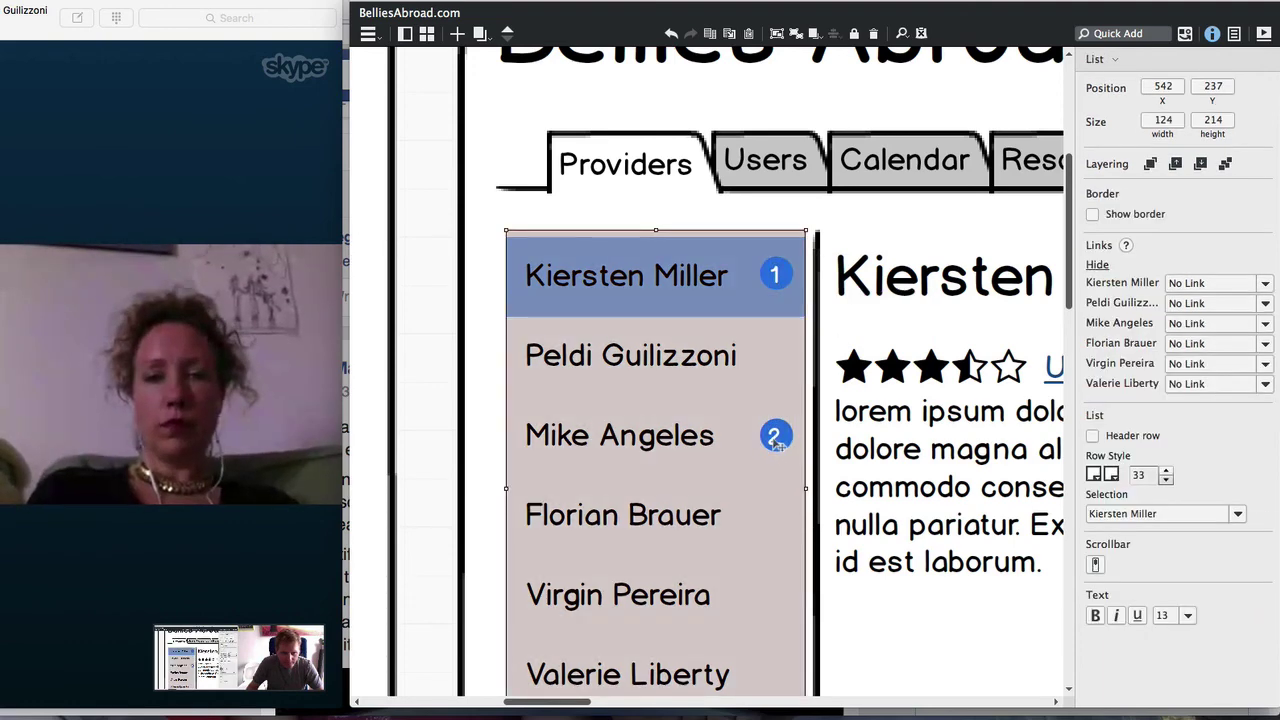
left_click(776, 440)
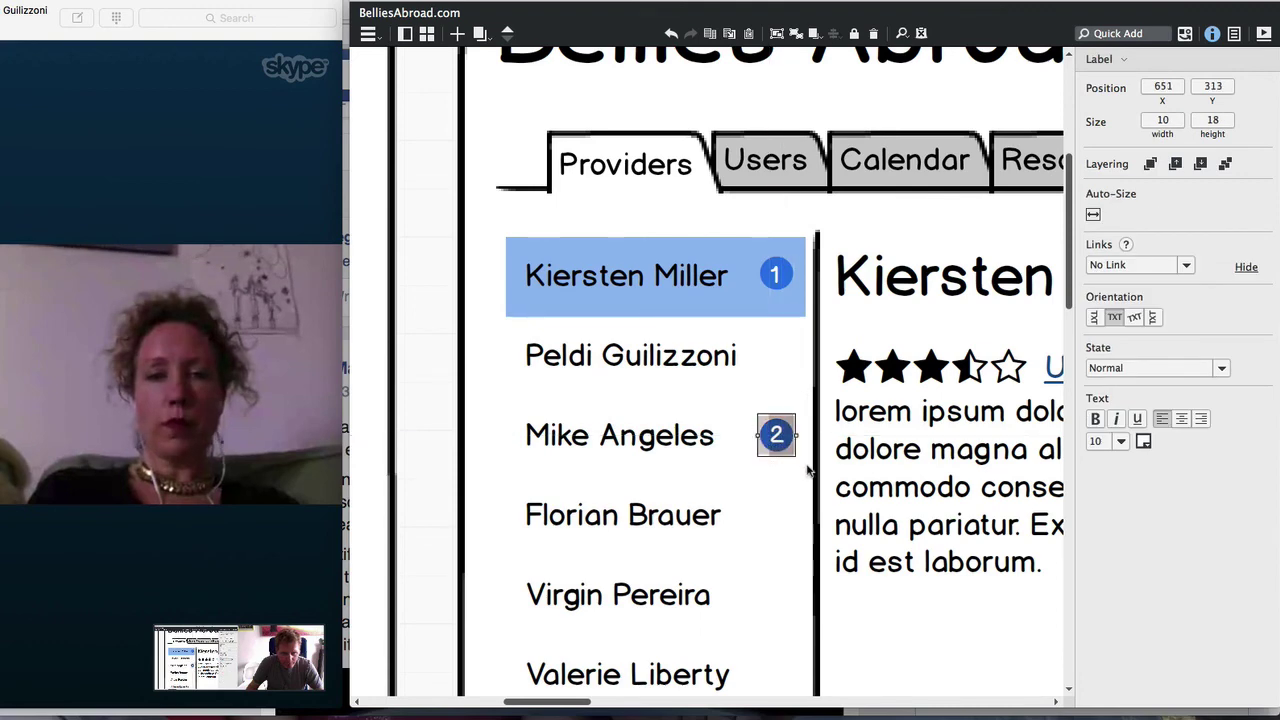
left_click(790, 450, "shift")
key("super+g")
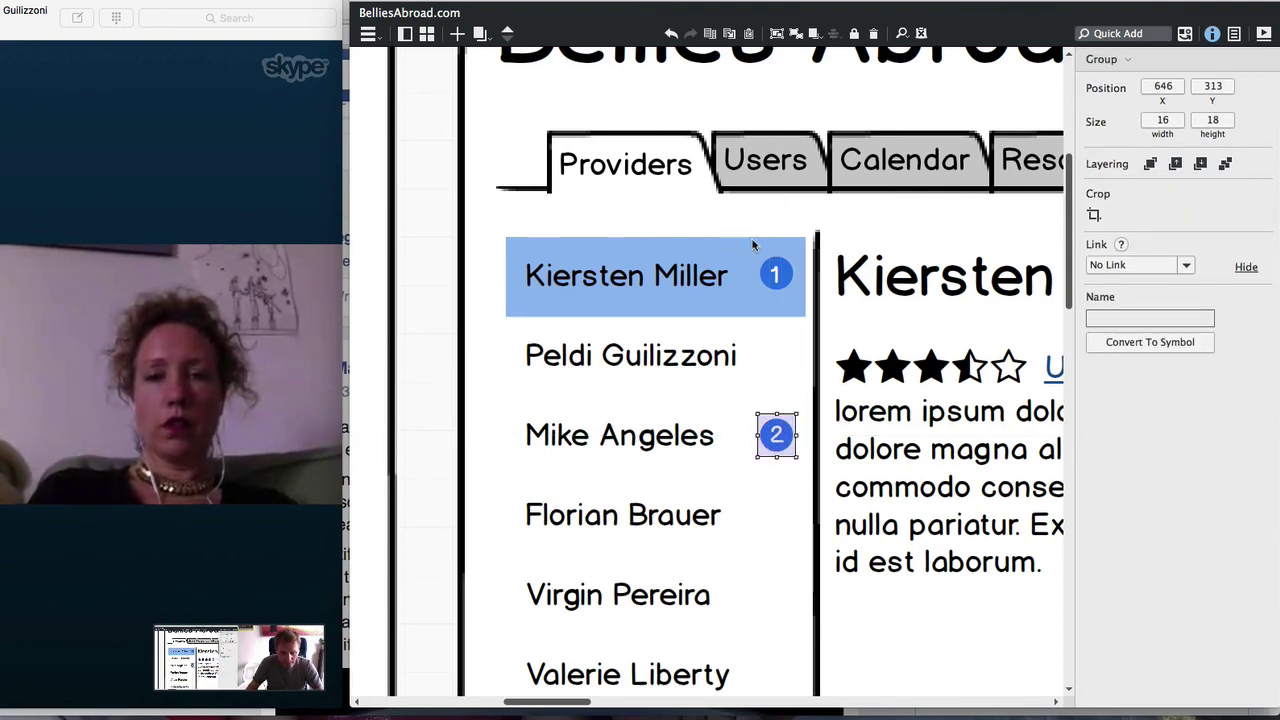
left_click_drag(754, 245, 805, 315)
key("super+g")
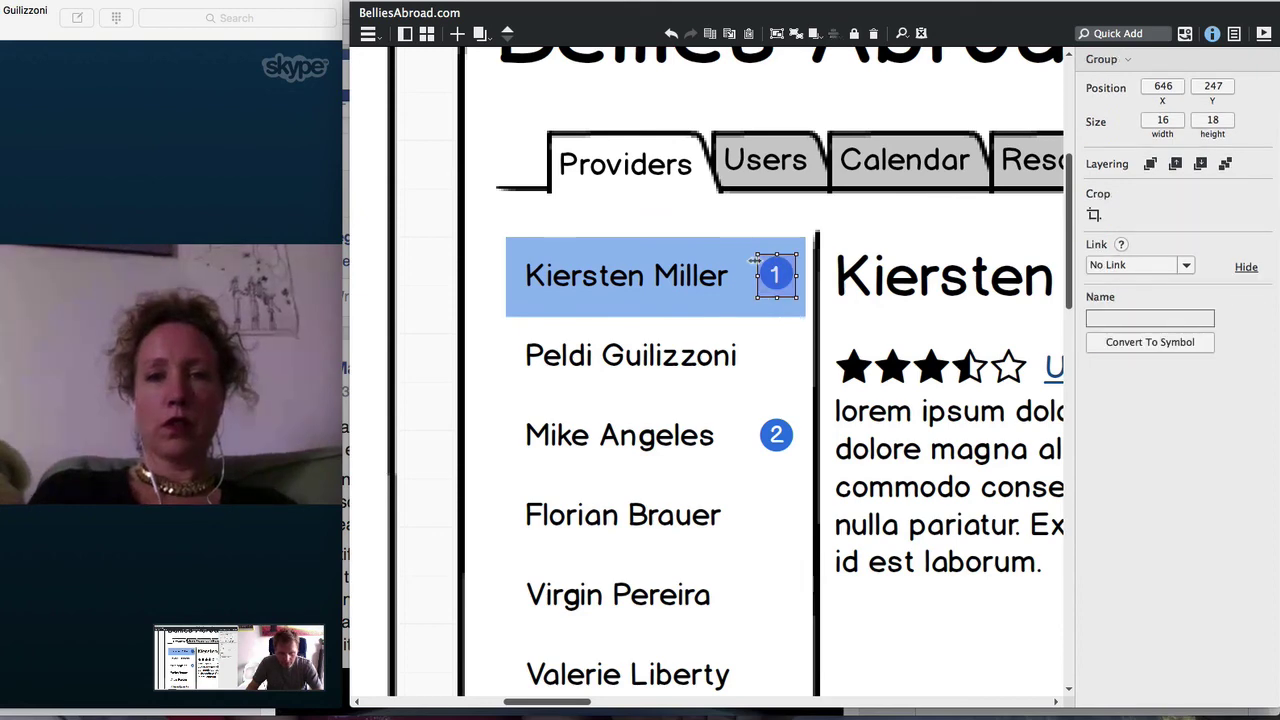
key("super+minus")
key("super+minus")
key("super+minus")
key("super+minus")
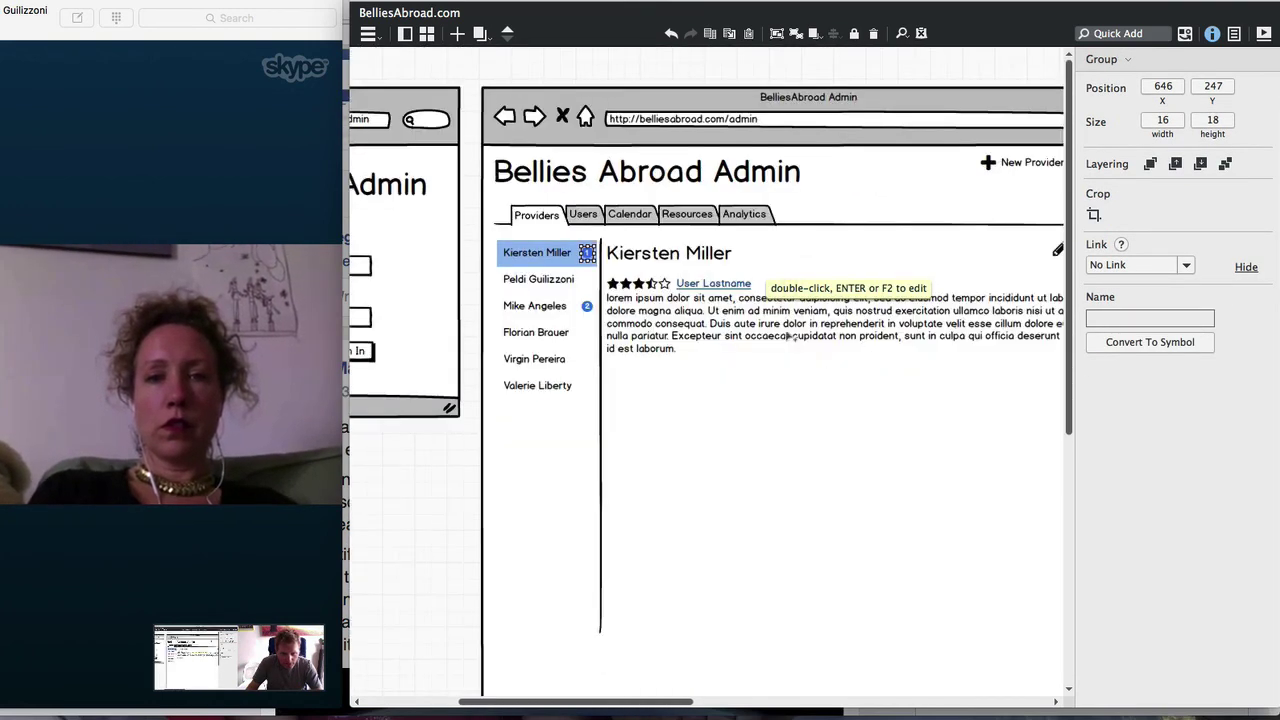
Copy the User Lastname link beside the May 2, 2016 date and rename it 'mark as unread'
left_click_drag(712, 229, 963, 241)
key("Return")
type("mark as unread")
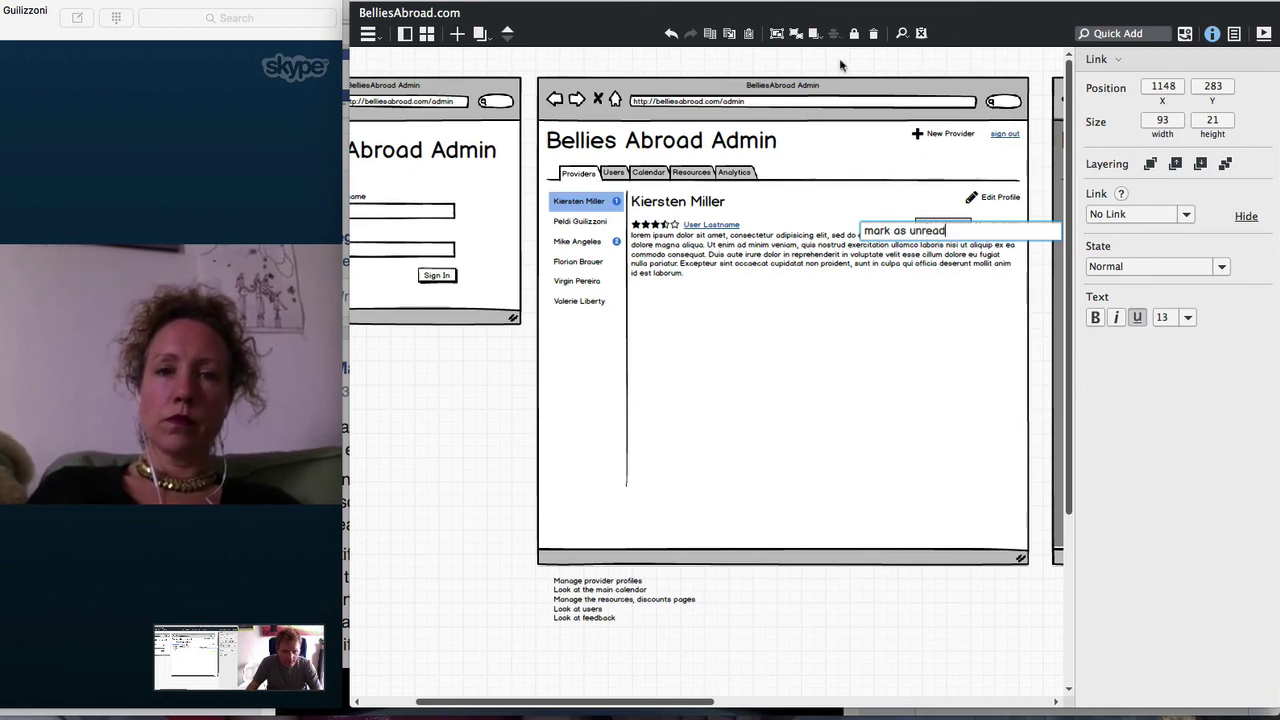
key("Return")
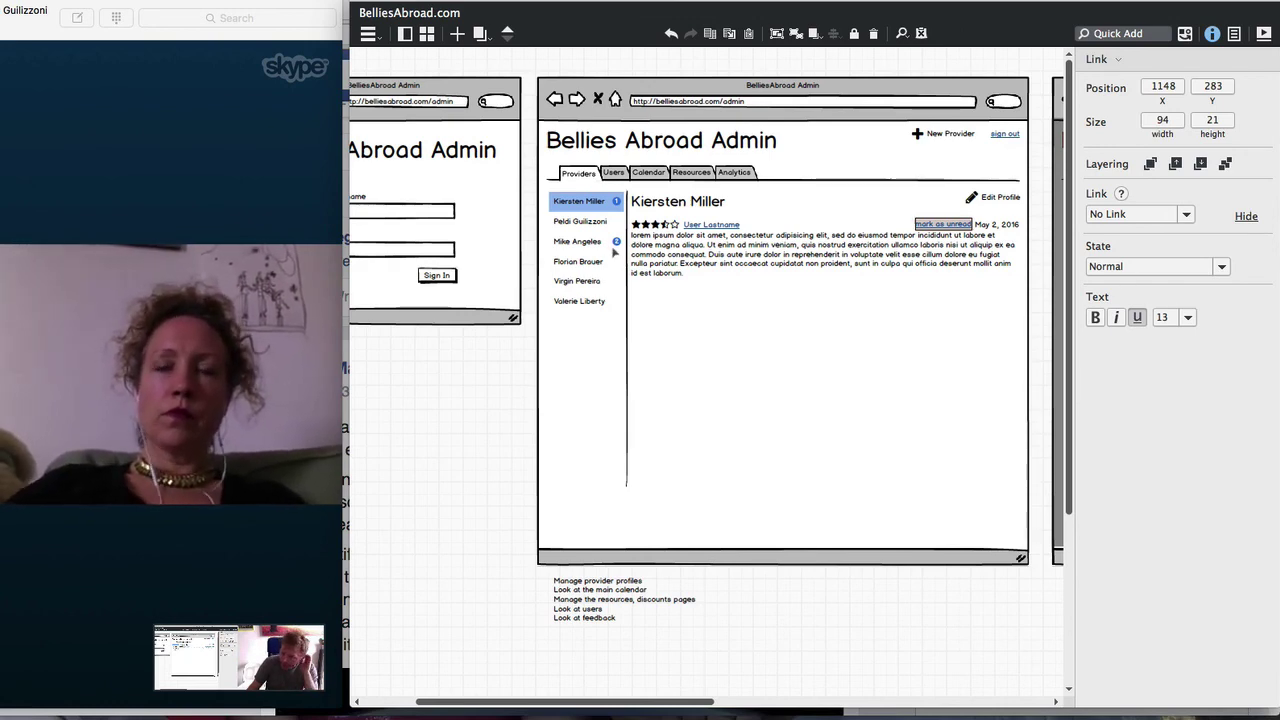
left_click(757, 285)
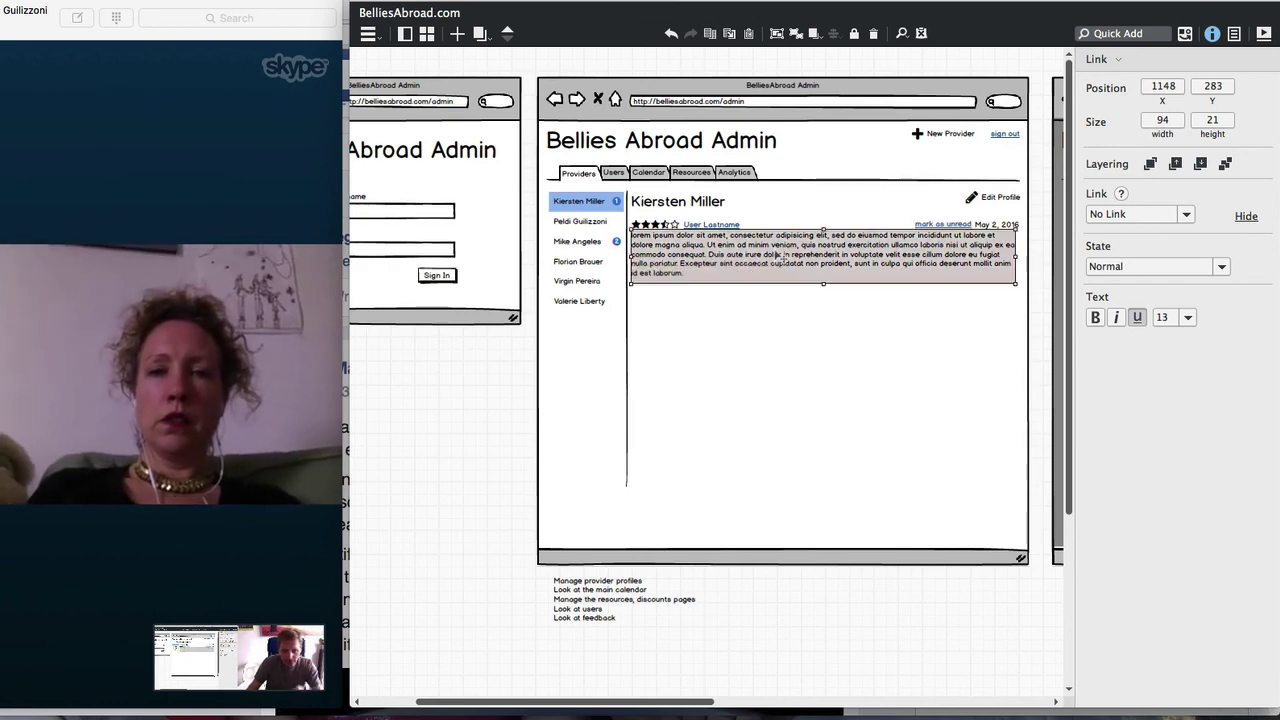
Group the review elements without the badge and copy the block into four stacked reviews
left_click(977, 287)
left_click_drag(977, 287, 619, 309)
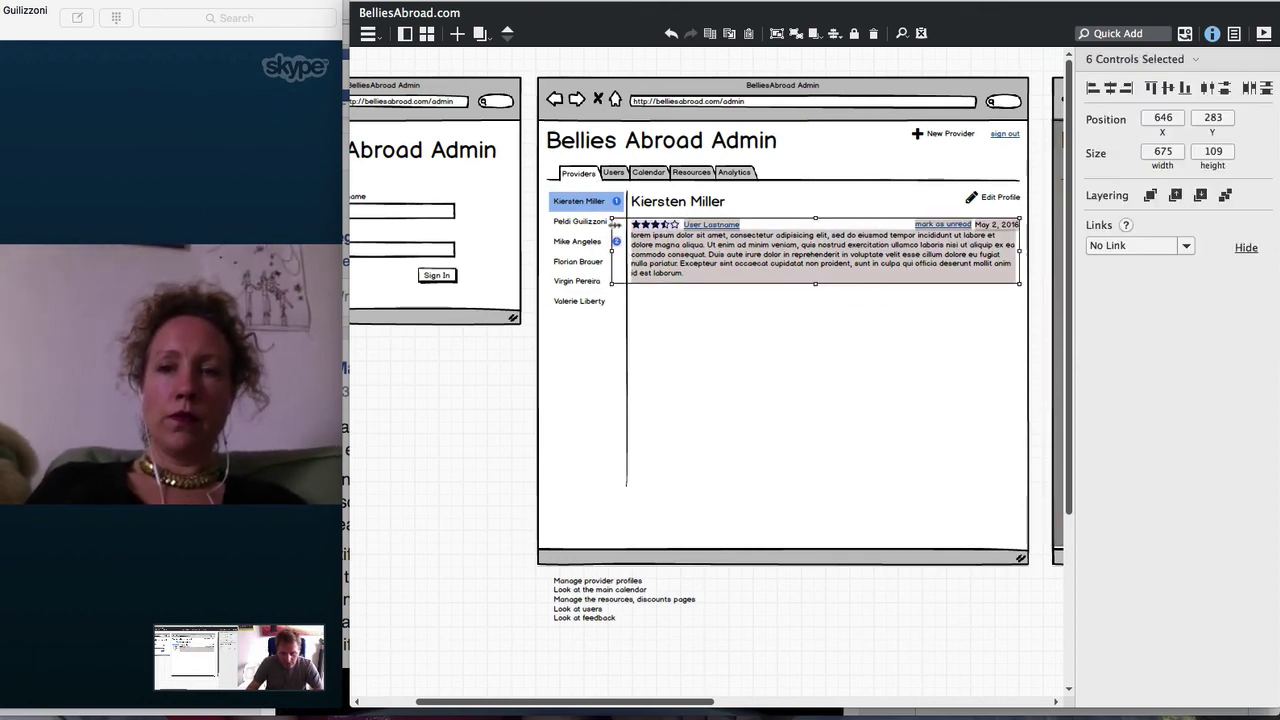
left_click(616, 243, "shift")
key("super+g")
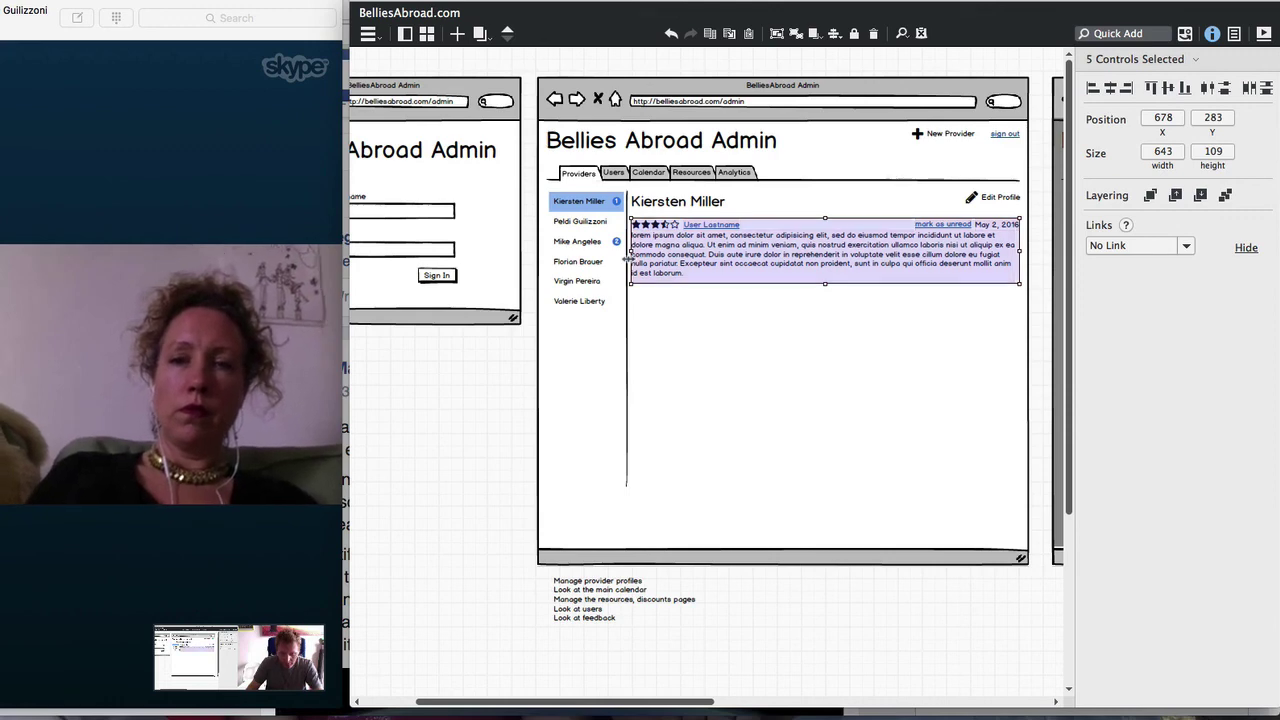
left_click_drag(697, 265, 736, 322)
key("super+d")
key("super+d")
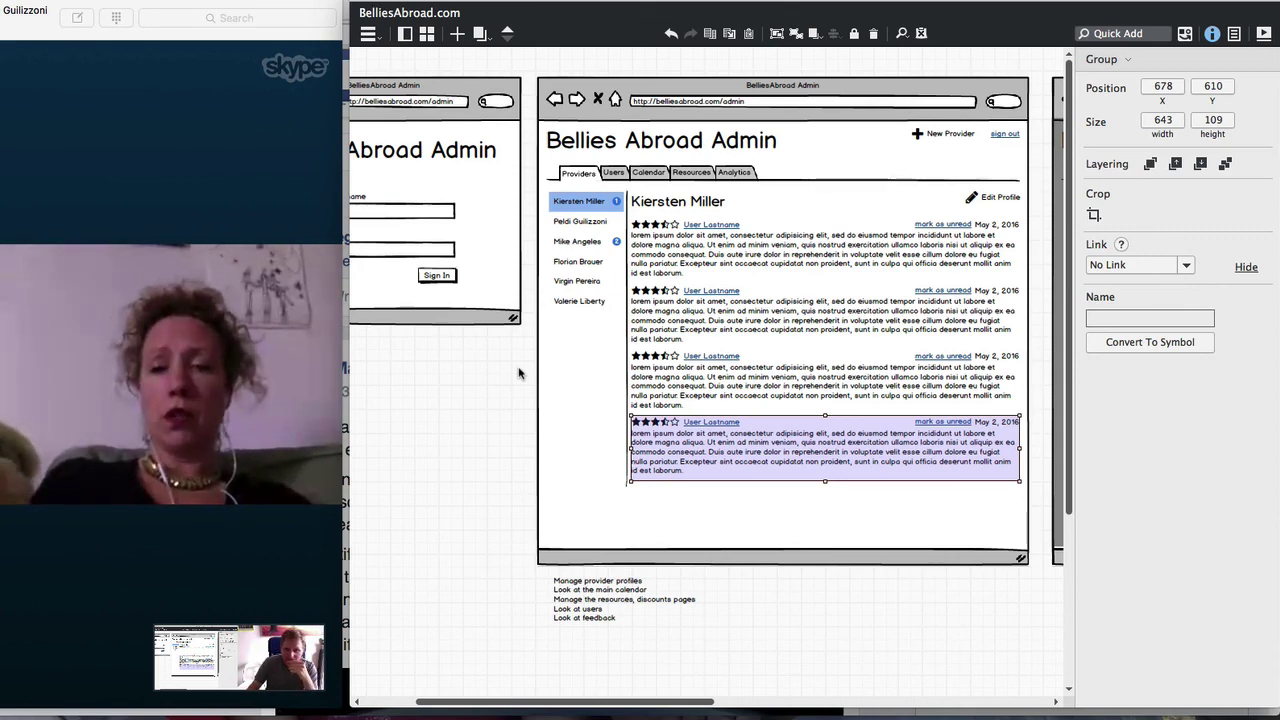
Reorder the tabs bar to Calendar, Providers, Users, Resources, Analytics
double_click(632, 180)
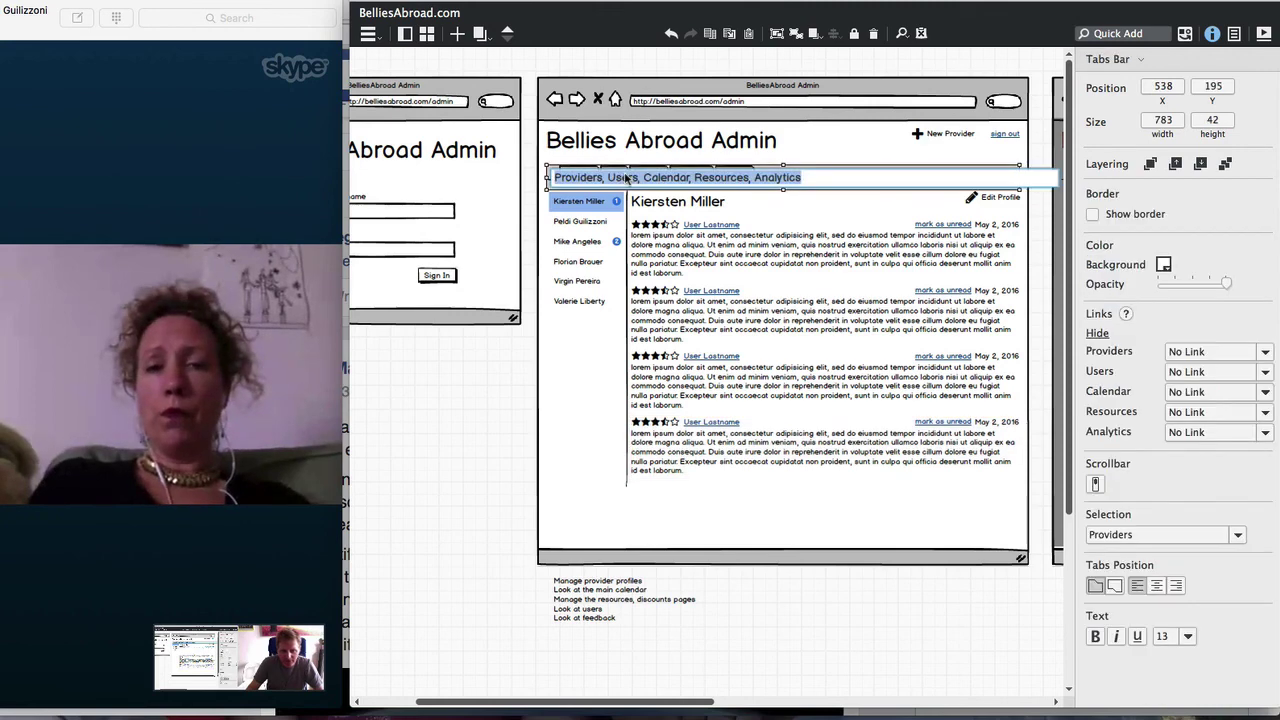
left_click(655, 178)
double_click(655, 178)
key("BackSpace")
key("BackSpace")
key("BackSpace")
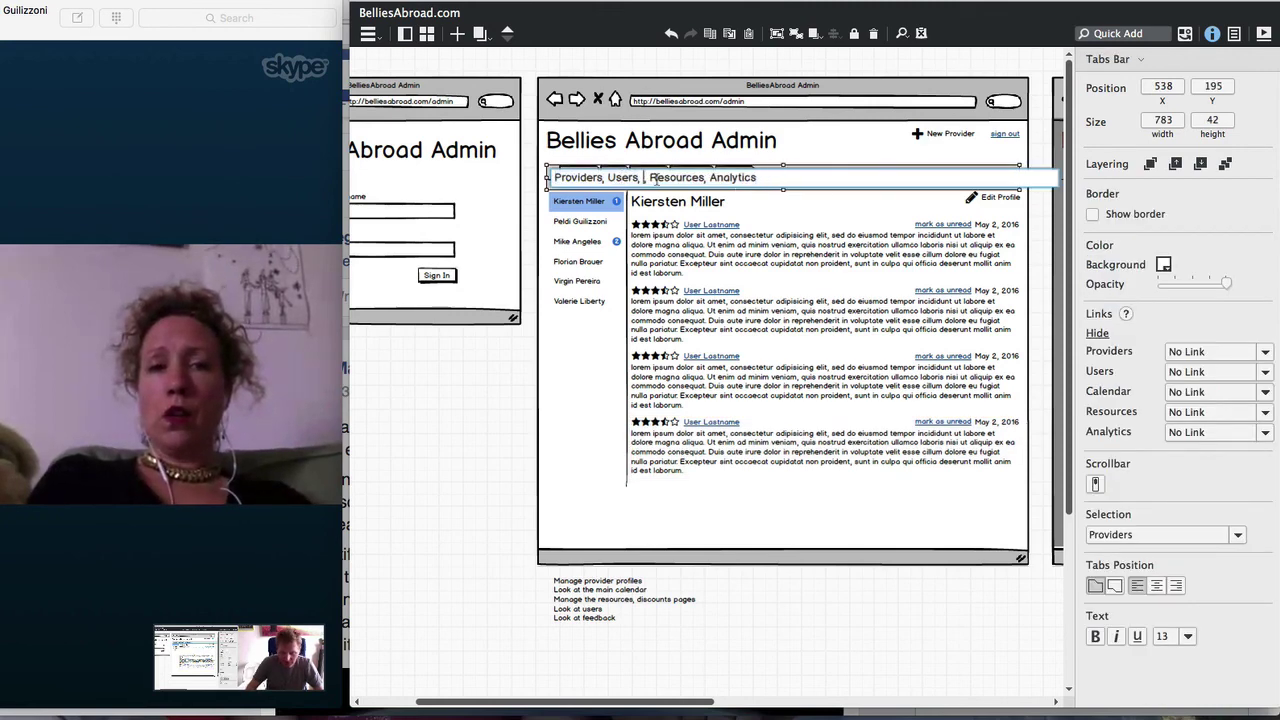
type("Calendar,")
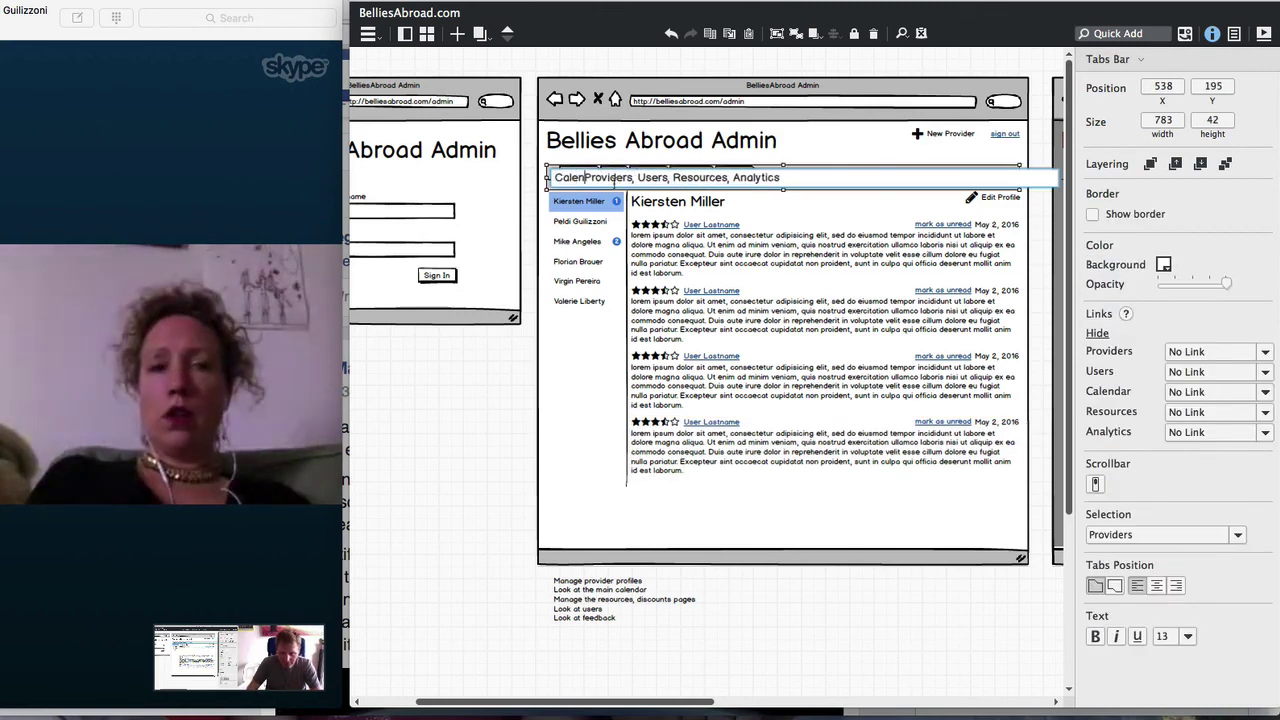
left_click(493, 422)
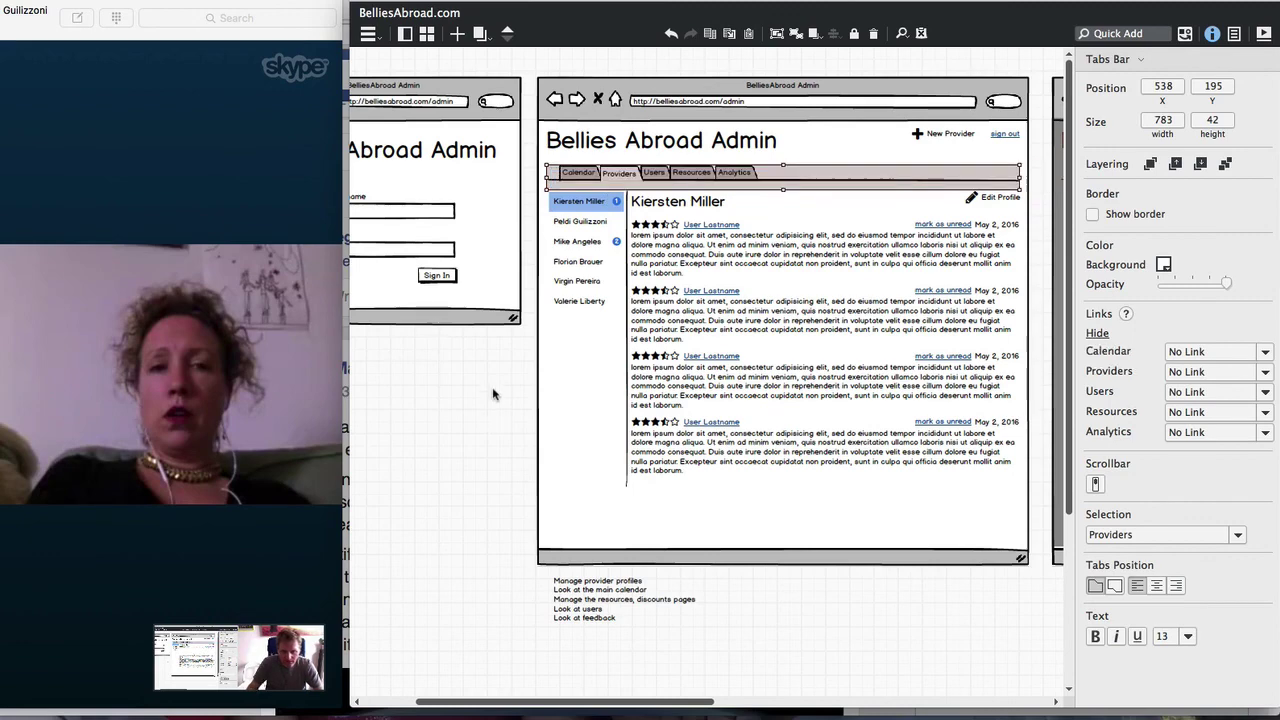
left_click(496, 398)
left_click(576, 292)
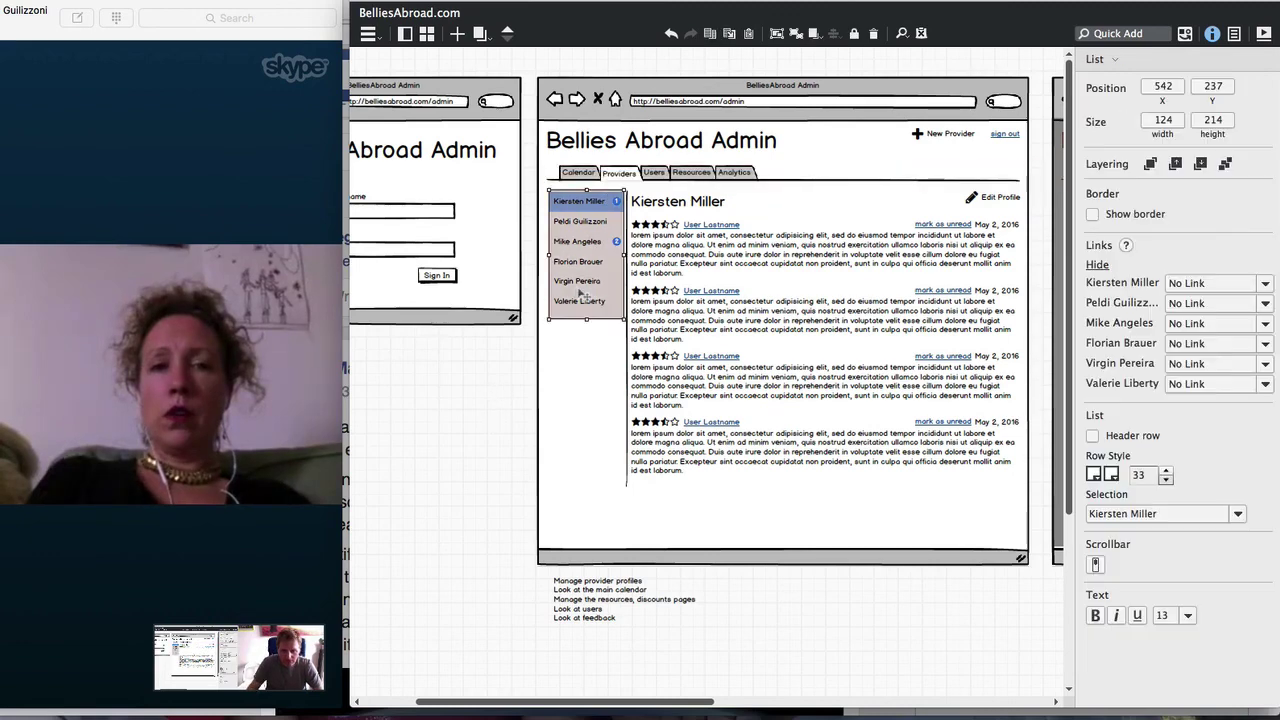
left_click(703, 330)
key("super+minus")
key("super+minus")
key("super+minus")
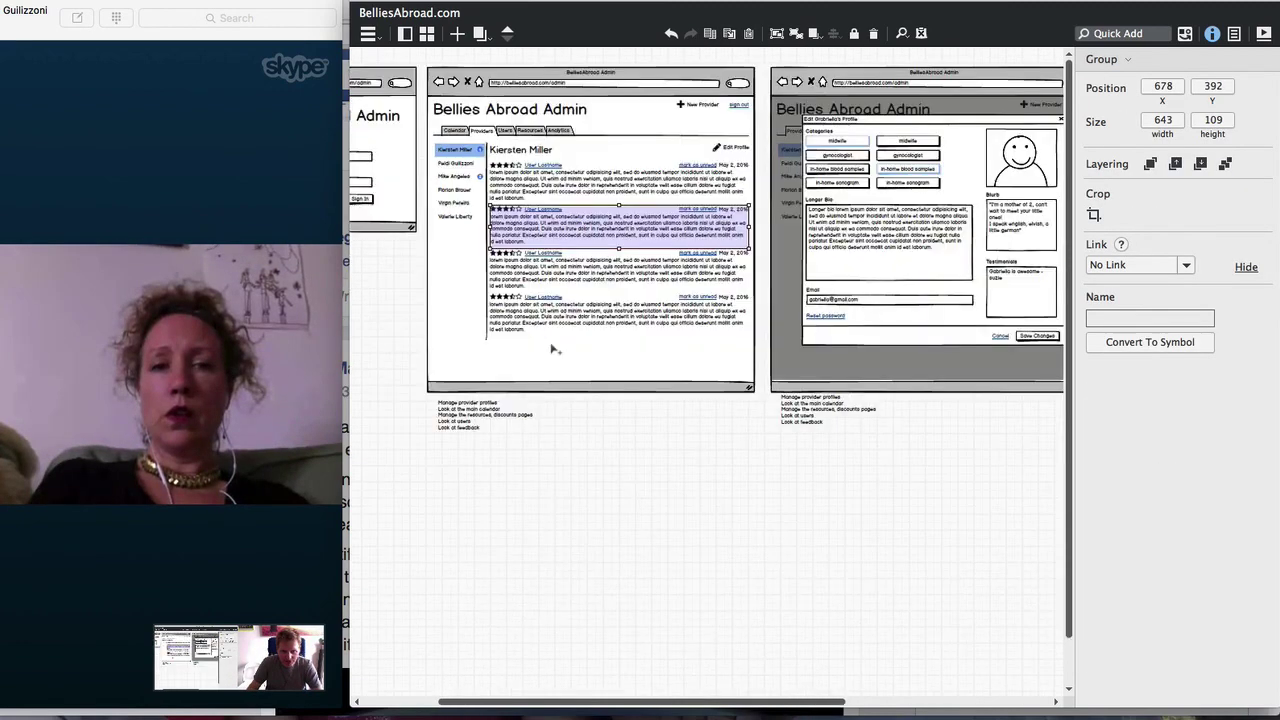
Duplicate the provider-list and edit-profile mockups and place the copies beneath the originals
left_click(398, 335)
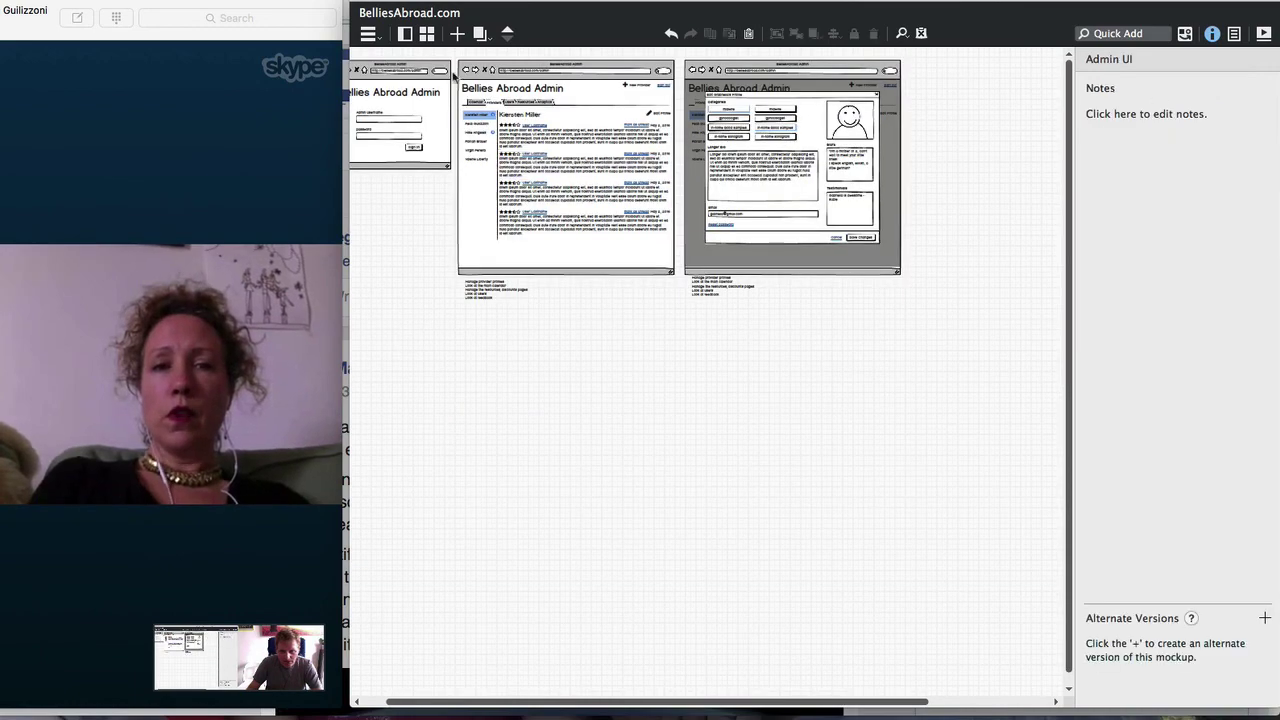
left_click_drag(452, 56, 1012, 380)
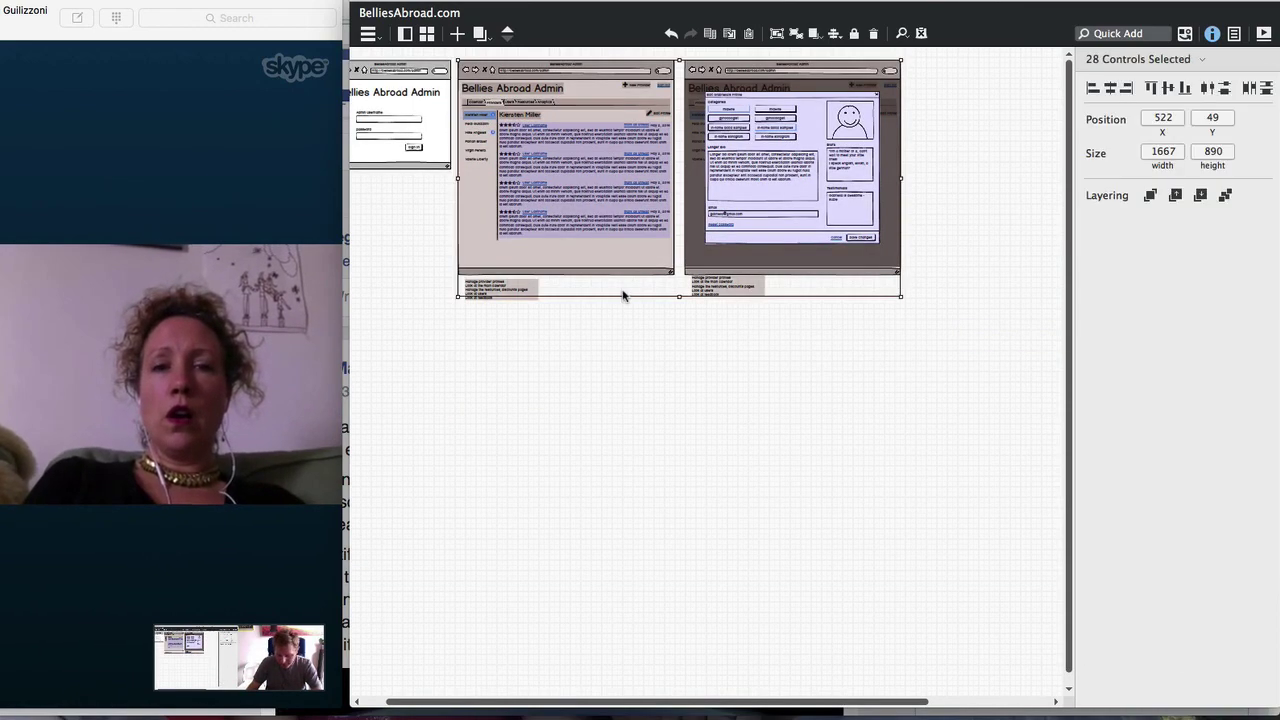
key("super+d")
left_click_drag(563, 391, 560, 401)
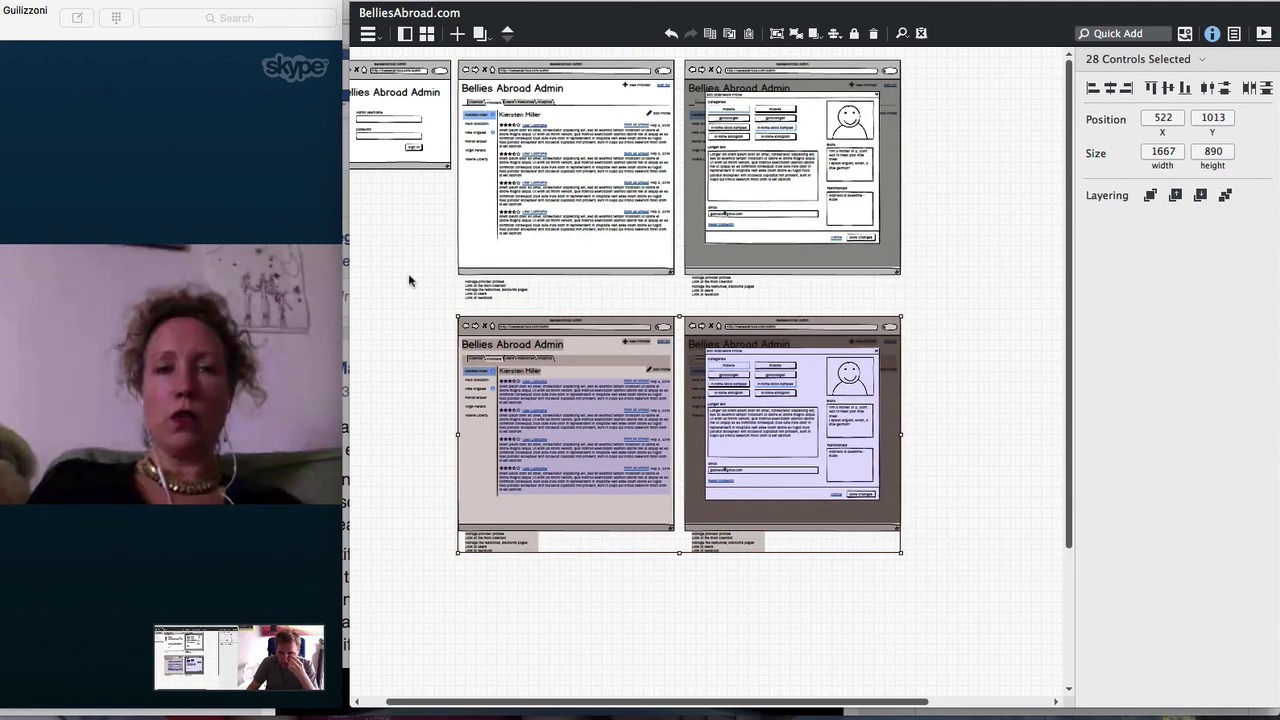
left_click(432, 309)
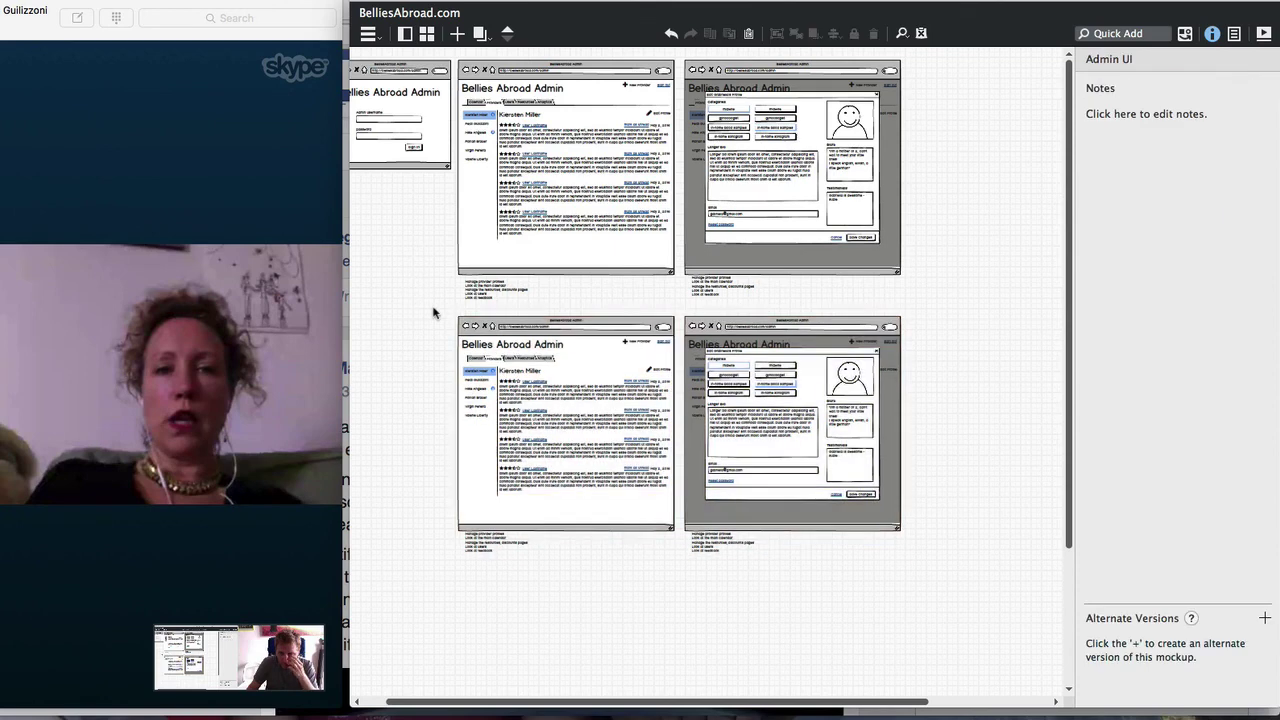
left_click_drag(432, 309, 657, 520)
left_click(429, 334)
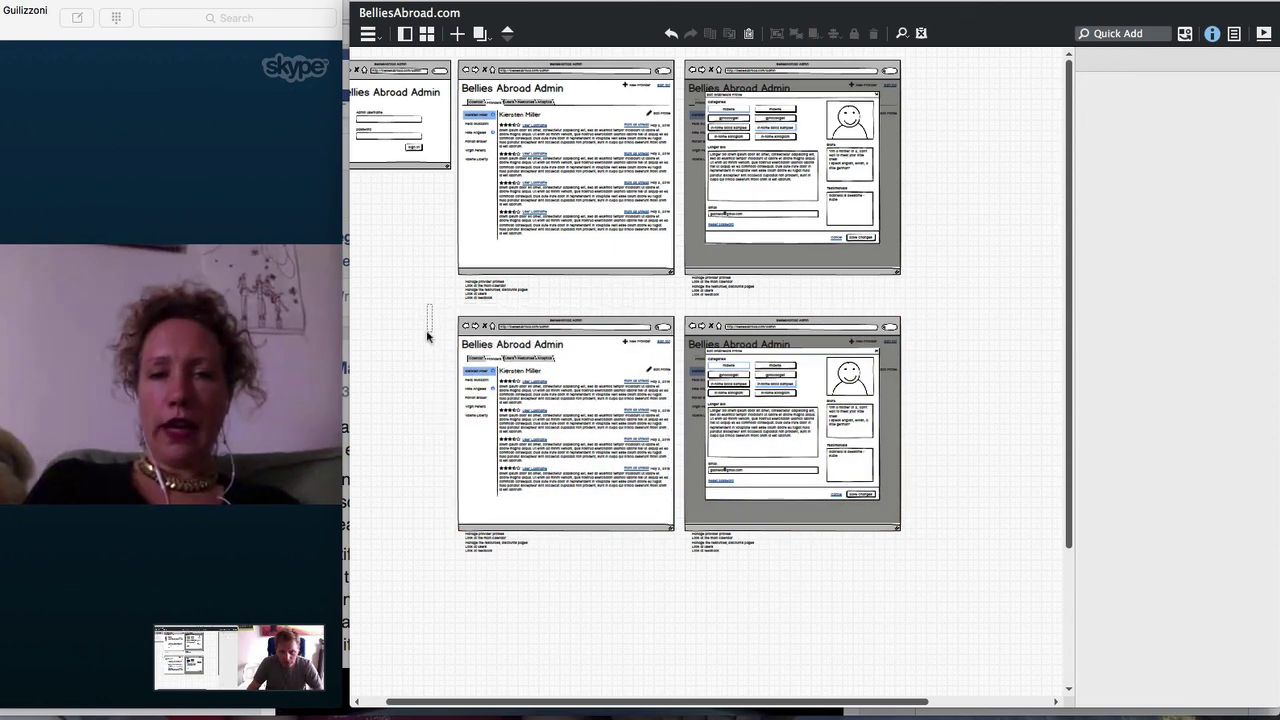
Replace the first provider's first name with the new name in the provider list
key("super+0")
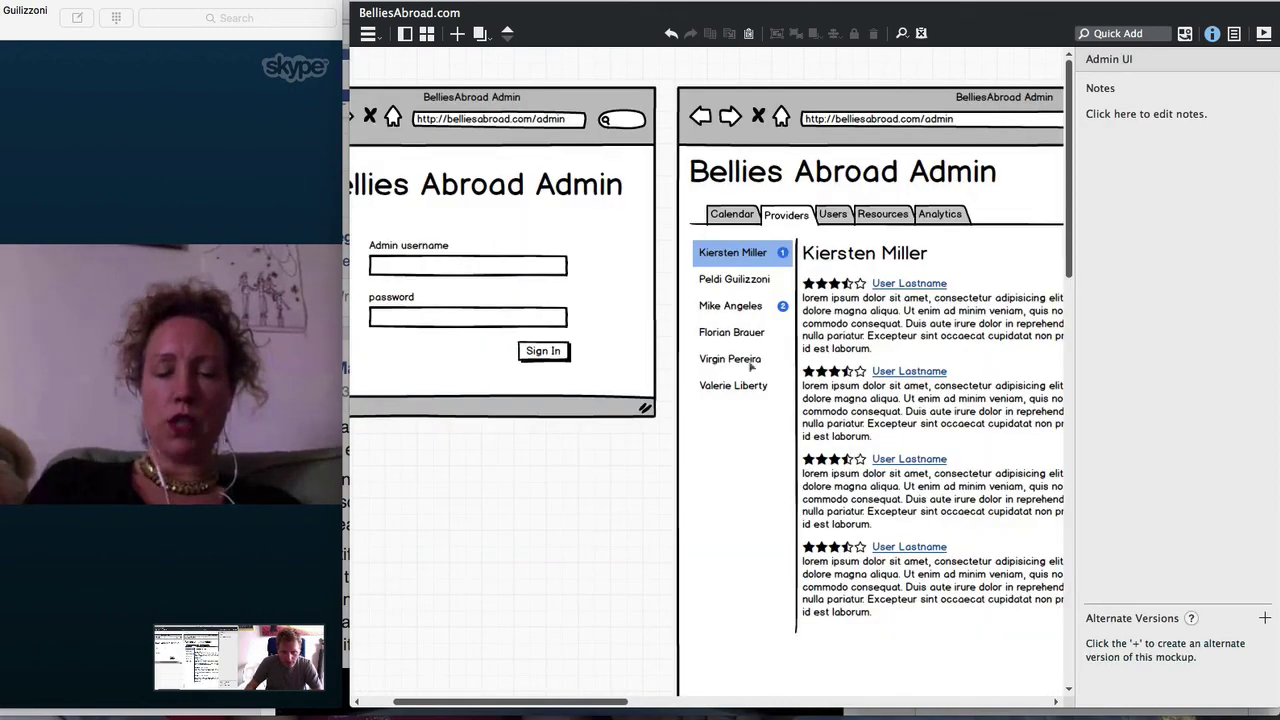
left_click_drag(538, 705, 643, 700)
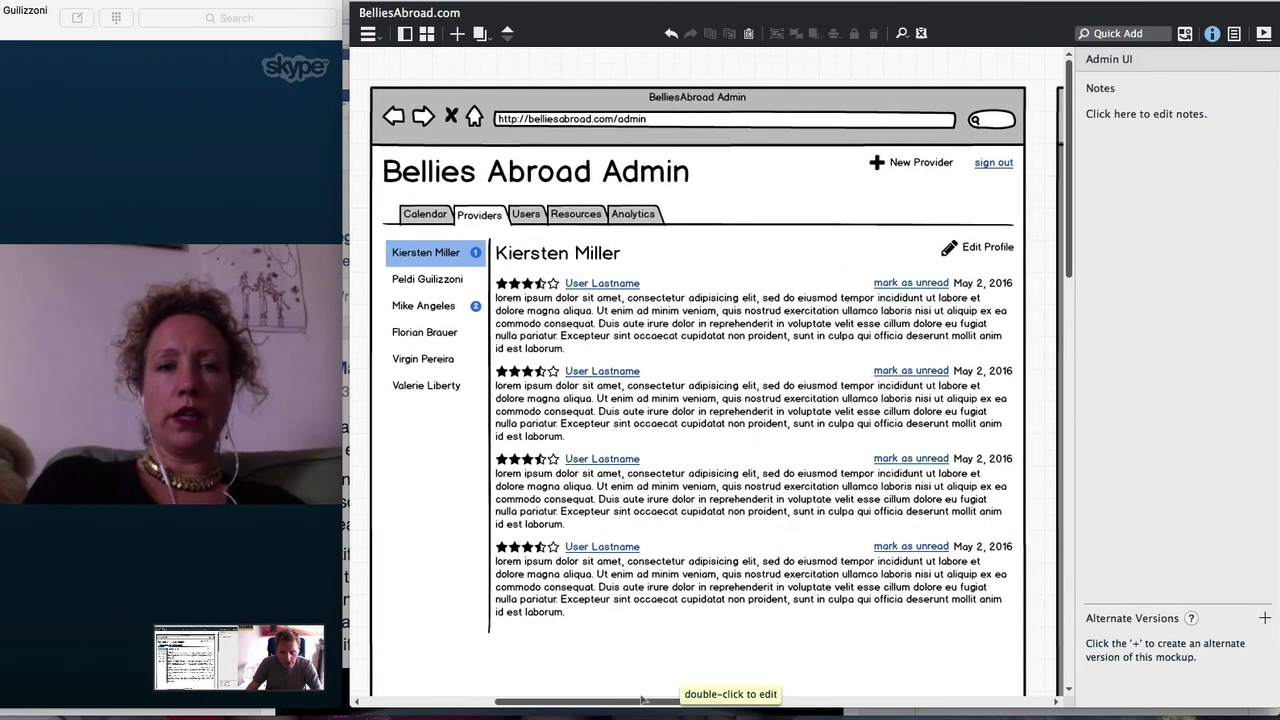
left_click_drag(643, 700, 645, 700)
scroll(560, 500, "right", 3)
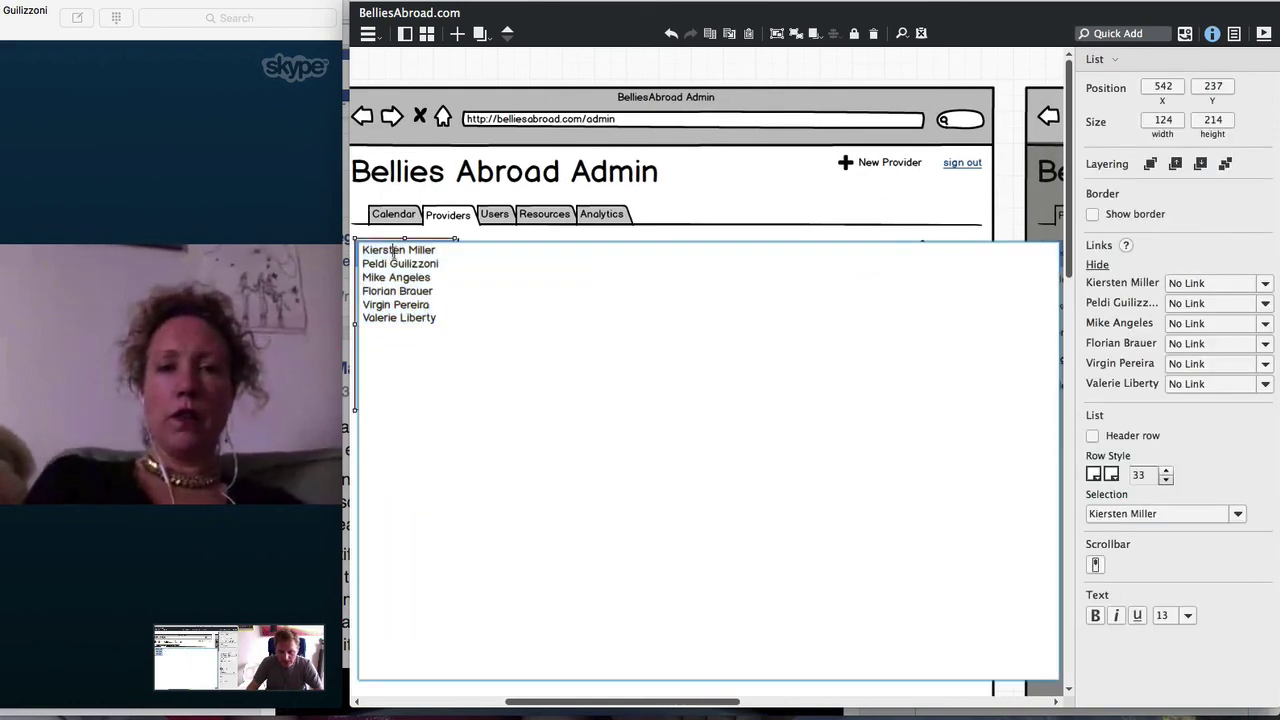
double_click(398, 252)
type("Gabriel")
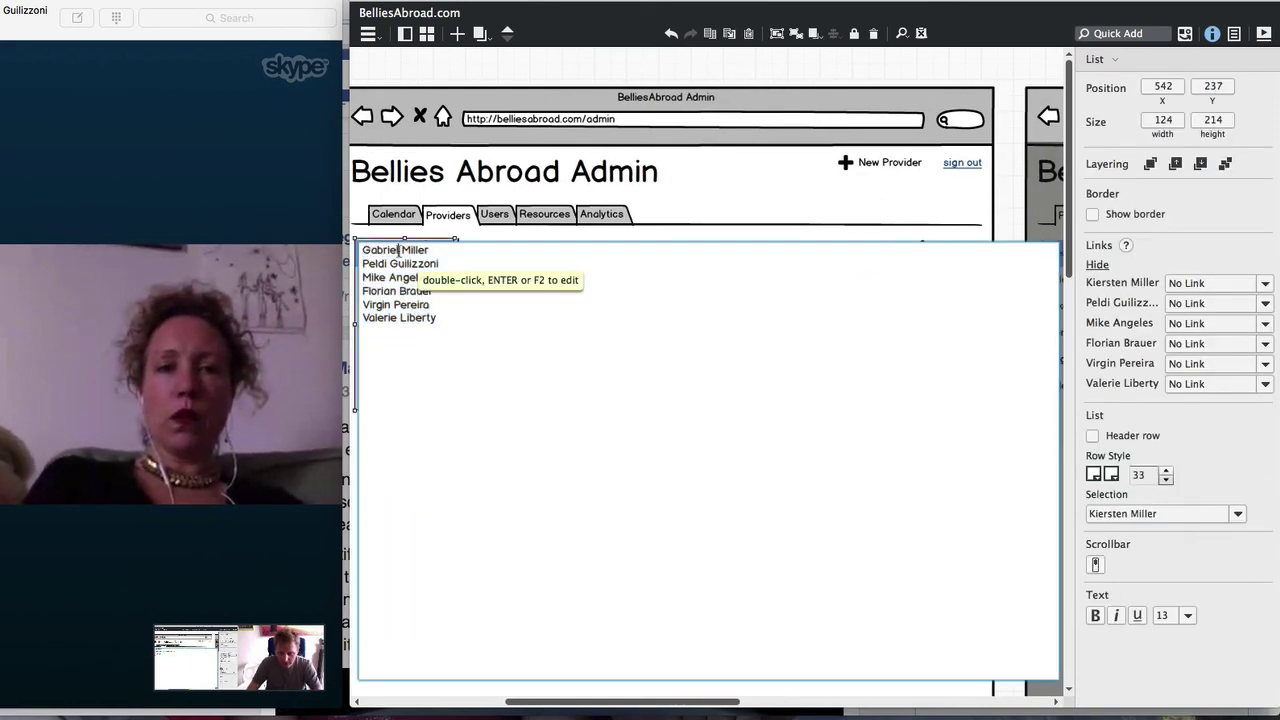
type("la")
key("ctrl+Return")
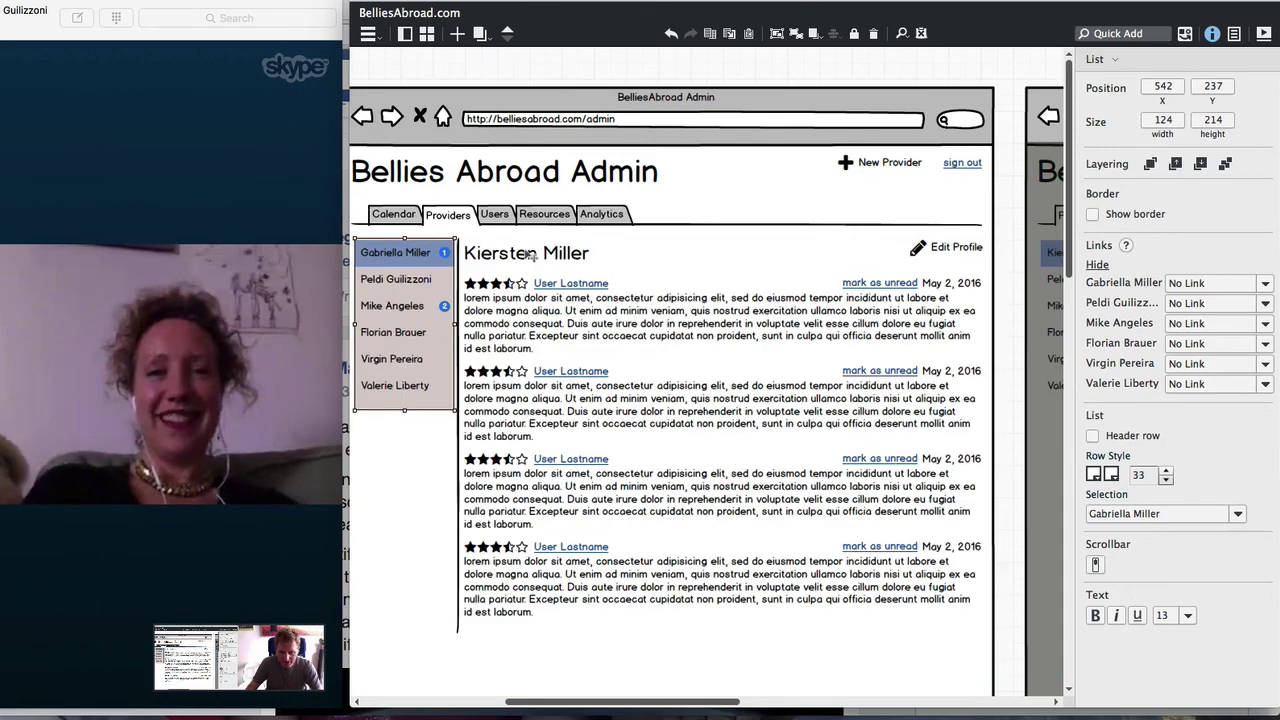
Put the same new first name in the profile heading above the reviews
double_click(530, 254)
left_click(500, 254)
double_click(500, 254)
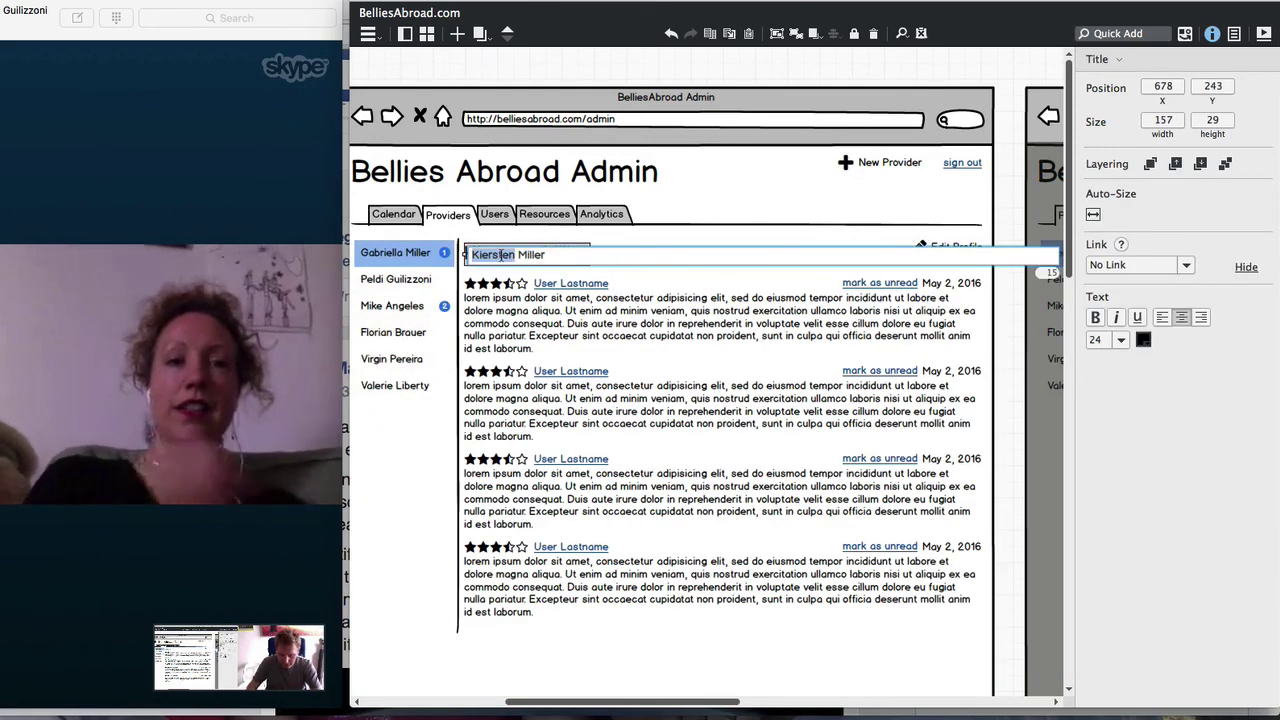
type("Gabriella")
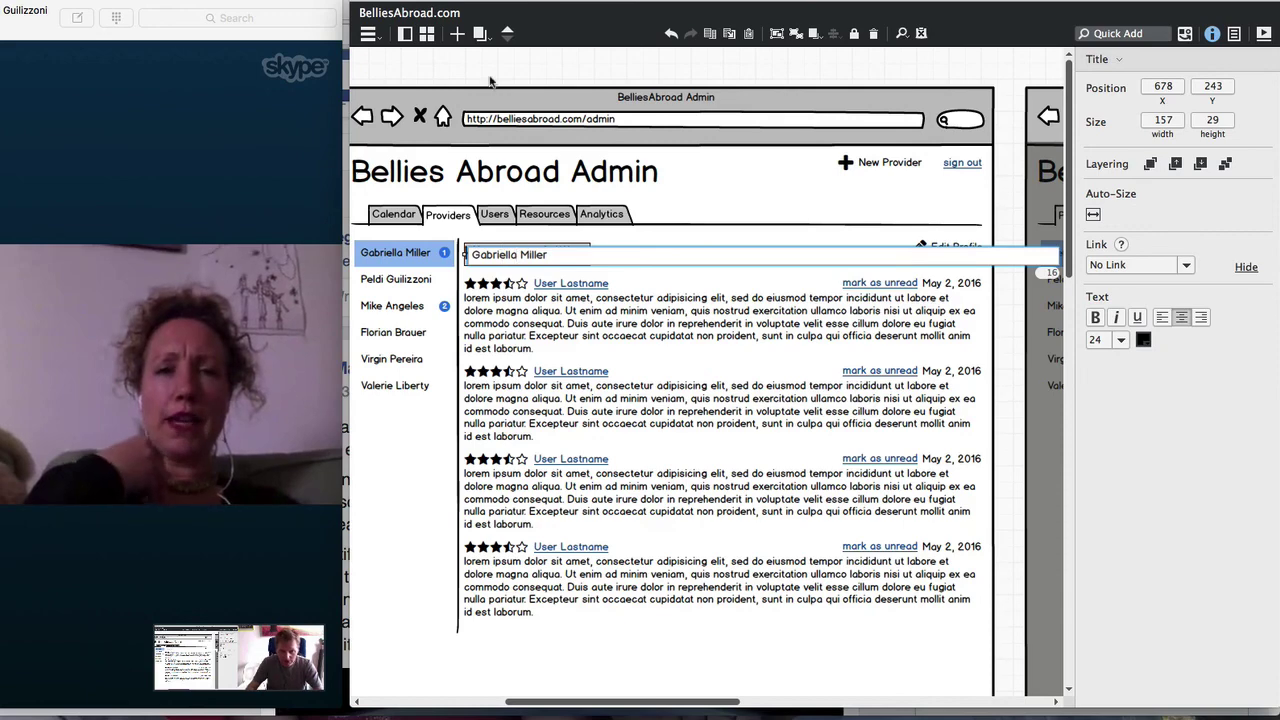
key("ctrl+Return")
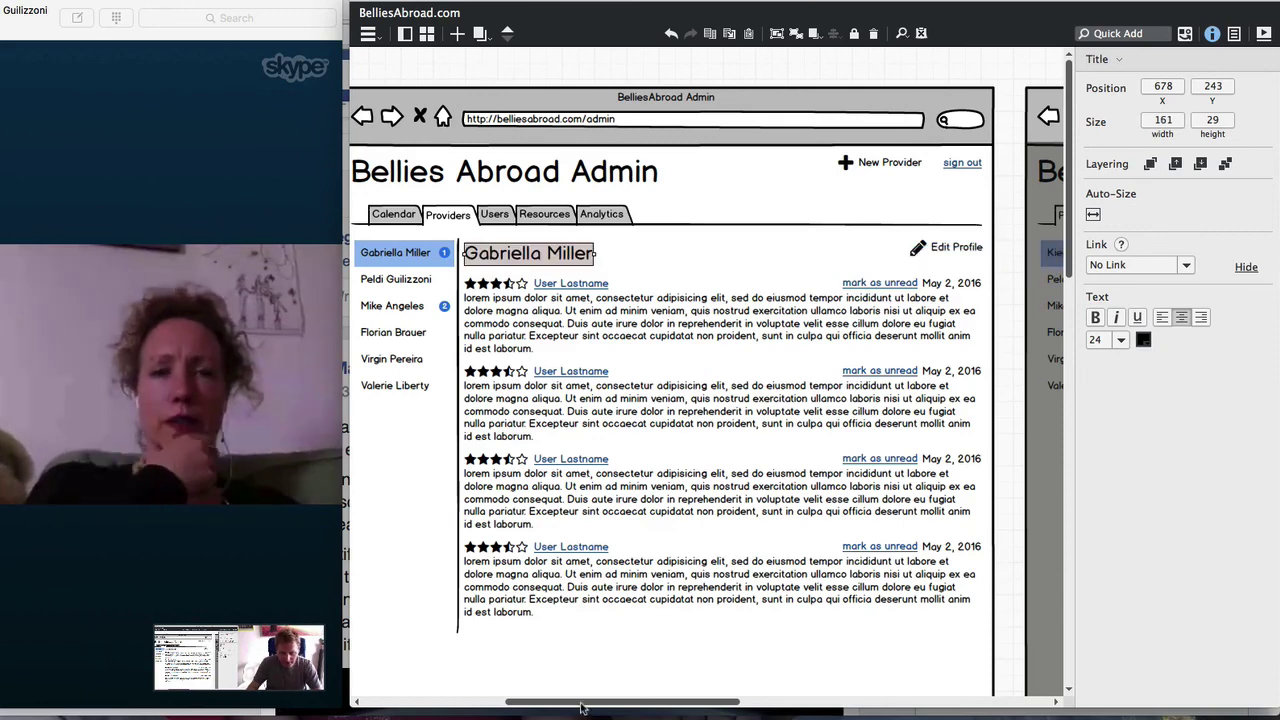
left_click_drag(582, 702, 791, 706)
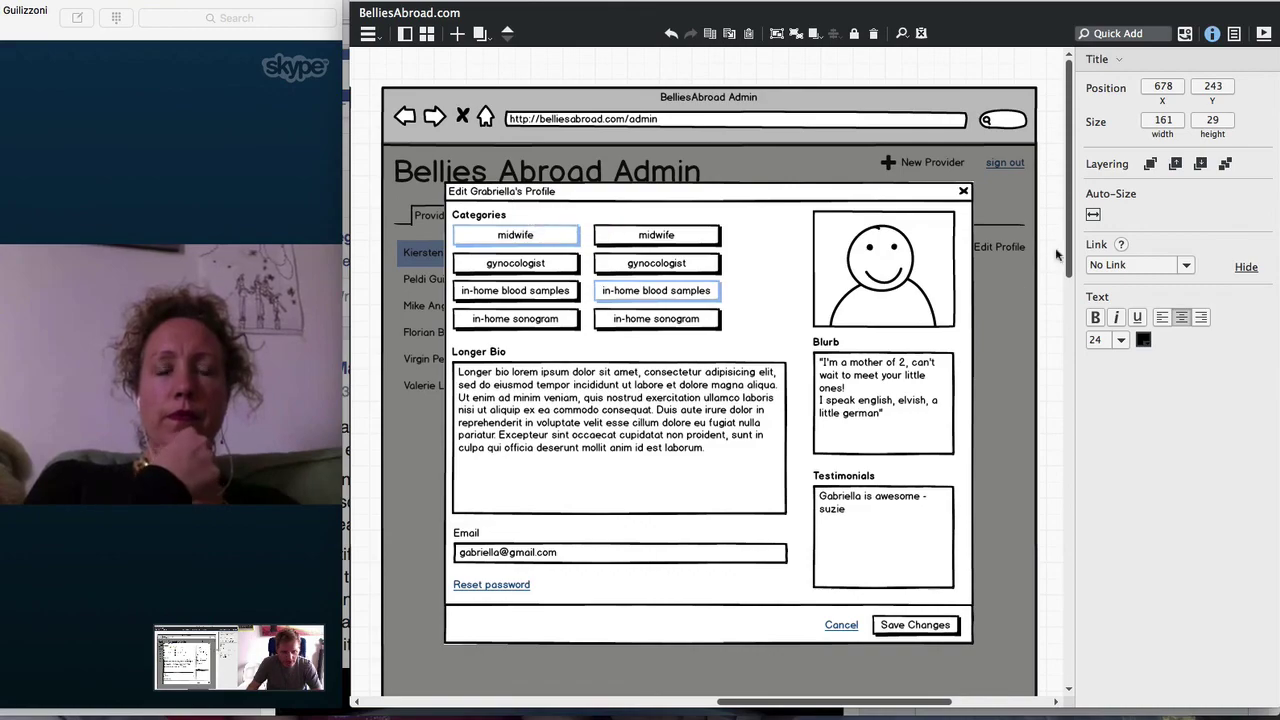
left_click_drag(1066, 250, 1080, 620)
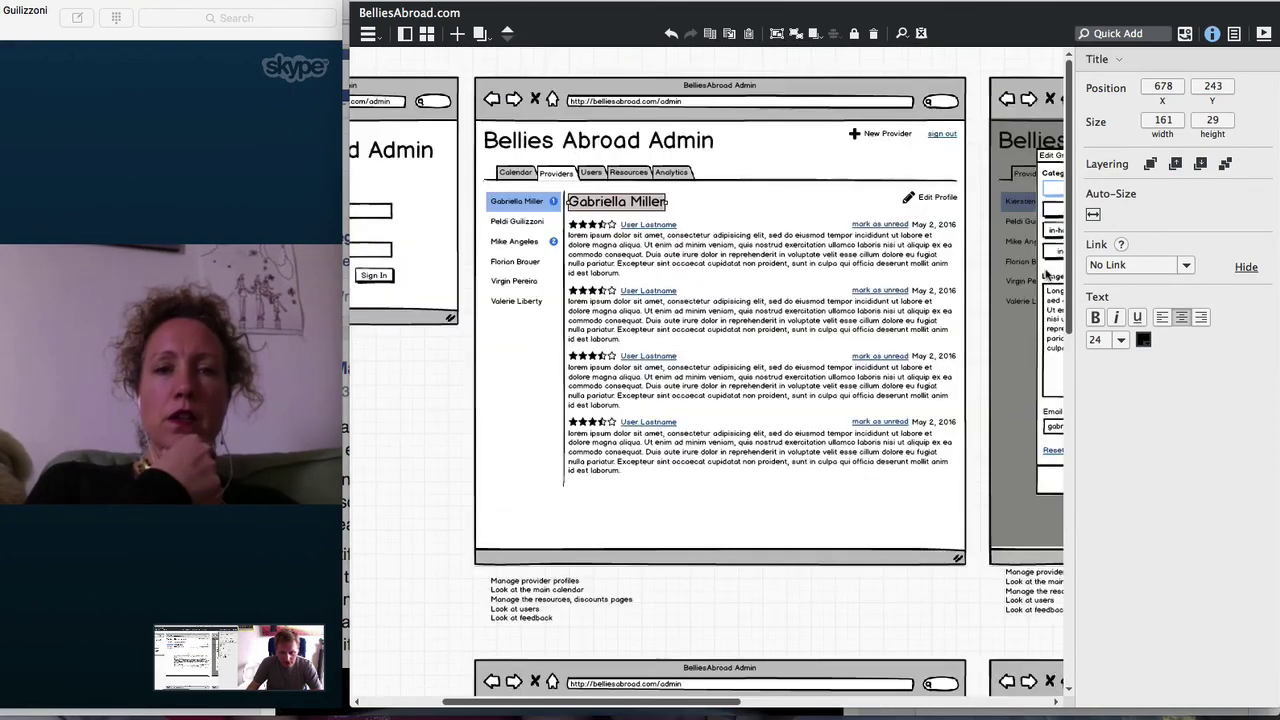